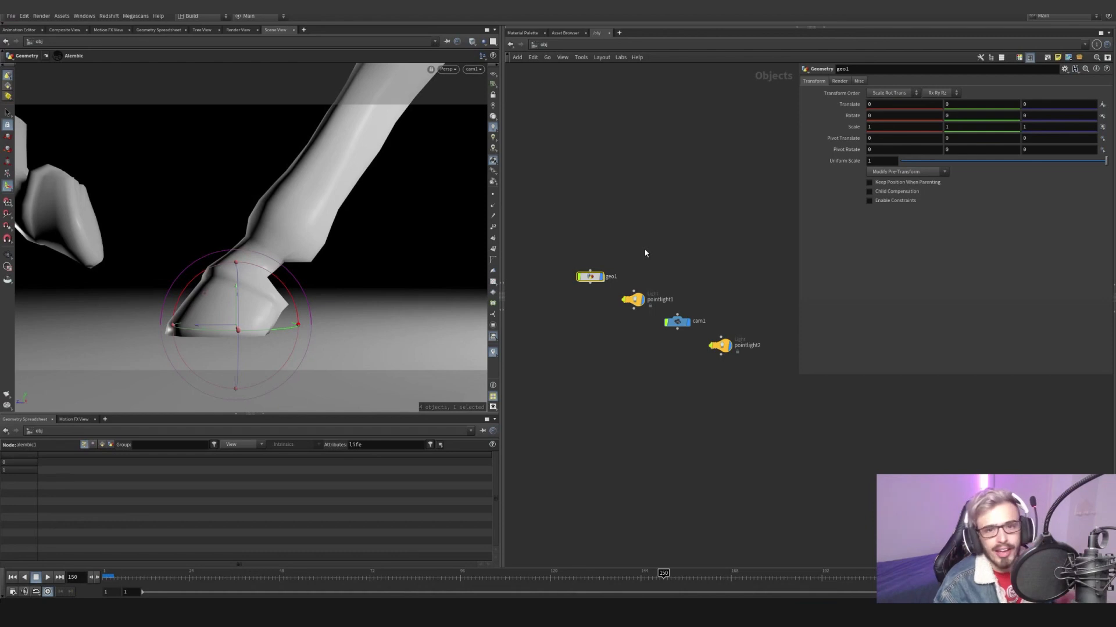
# Open the geo1 object's network and preview the Walk.abc horse by scrubbing to frame 30
pyautogui.doubleClick(590, 276)
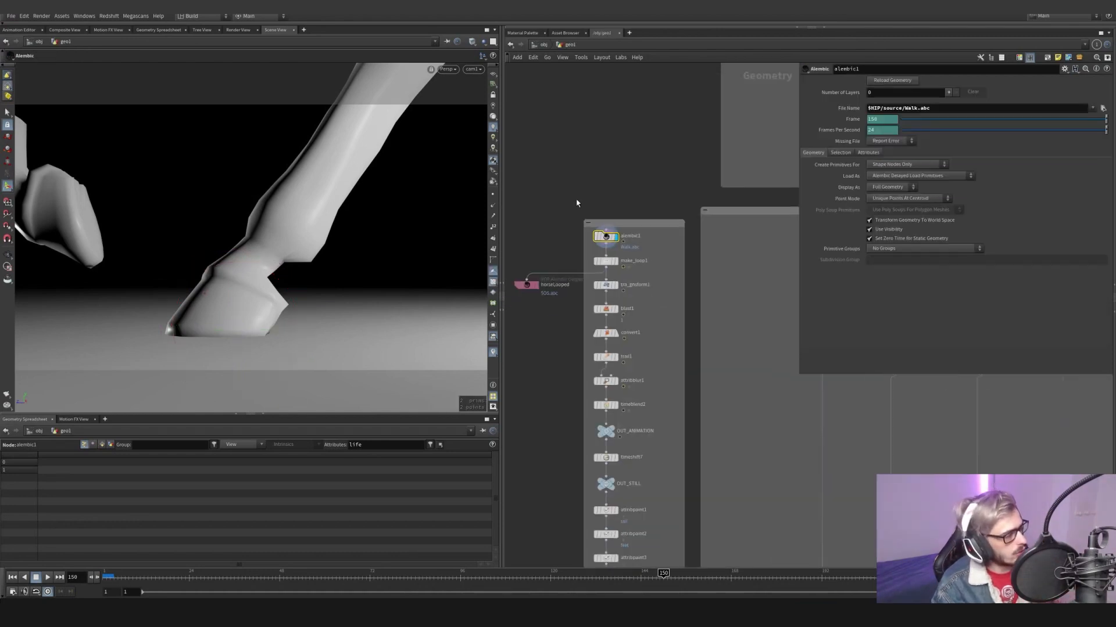
pyautogui.scroll(4, 593, 207)
pyautogui.moveTo(615, 204); pyautogui.dragTo(686, 205, button='middle')
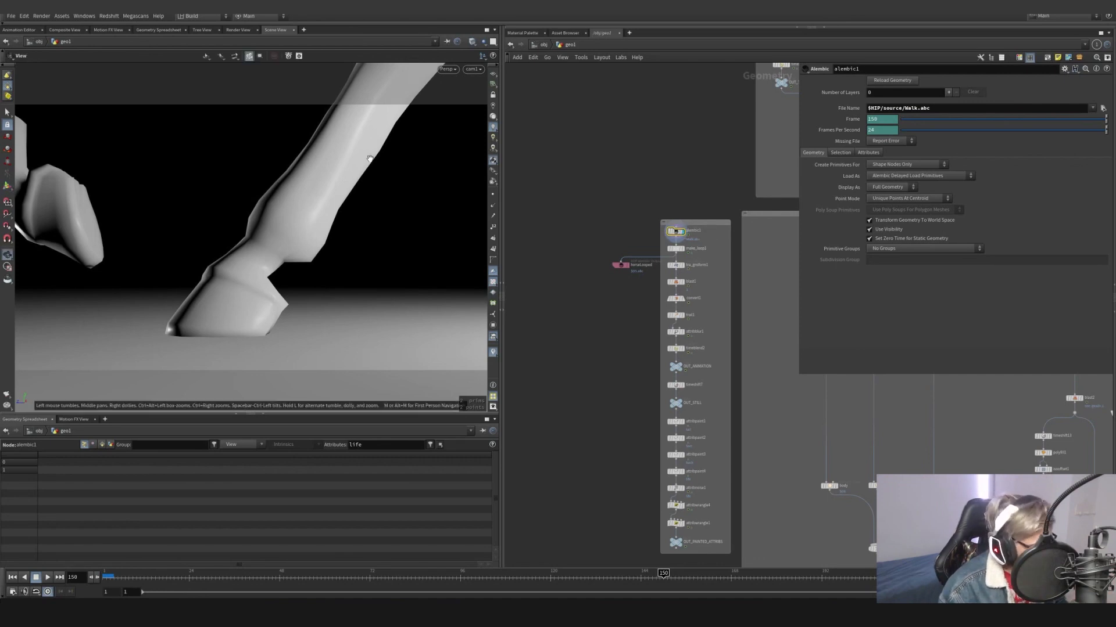
pyautogui.hotkey('space', 'h')
pyautogui.keyDown('alt'); pyautogui.moveTo(290, 196); pyautogui.dragTo(214, 186); pyautogui.keyUp('alt')
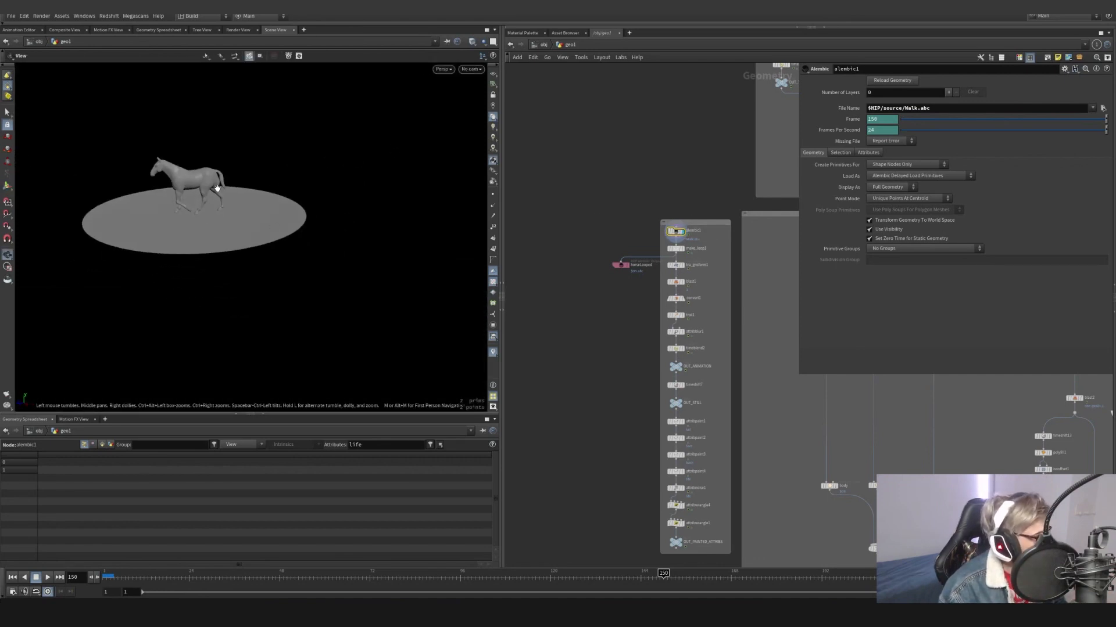
pyautogui.moveTo(129, 577); pyautogui.dragTo(211, 579)
# Inspect the make_loop1 node and check the looped walk past its end frame by scrubbing from frame 32 to 66
pyautogui.click(668, 247)
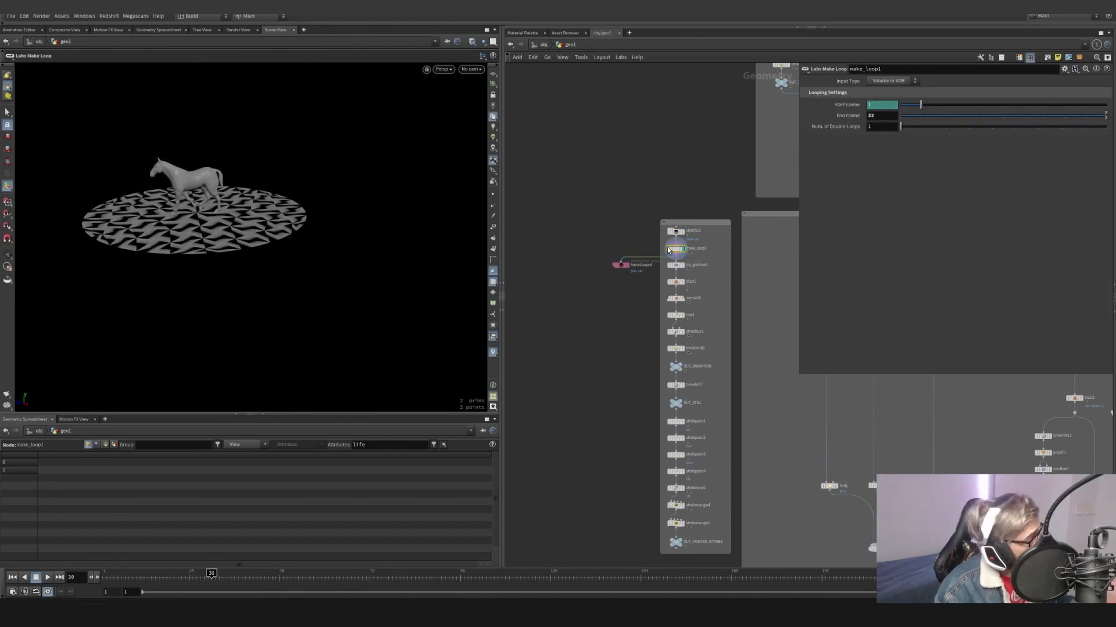
pyautogui.click(219, 575)
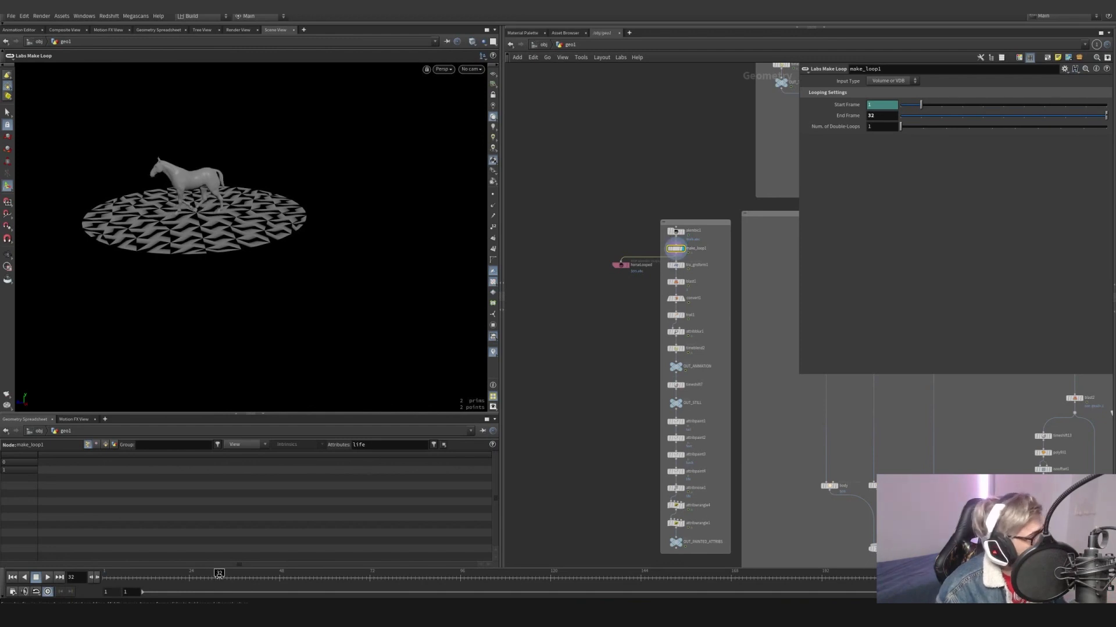
pyautogui.moveTo(219, 575); pyautogui.dragTo(347, 578)
pyautogui.scroll(5, 685, 246)
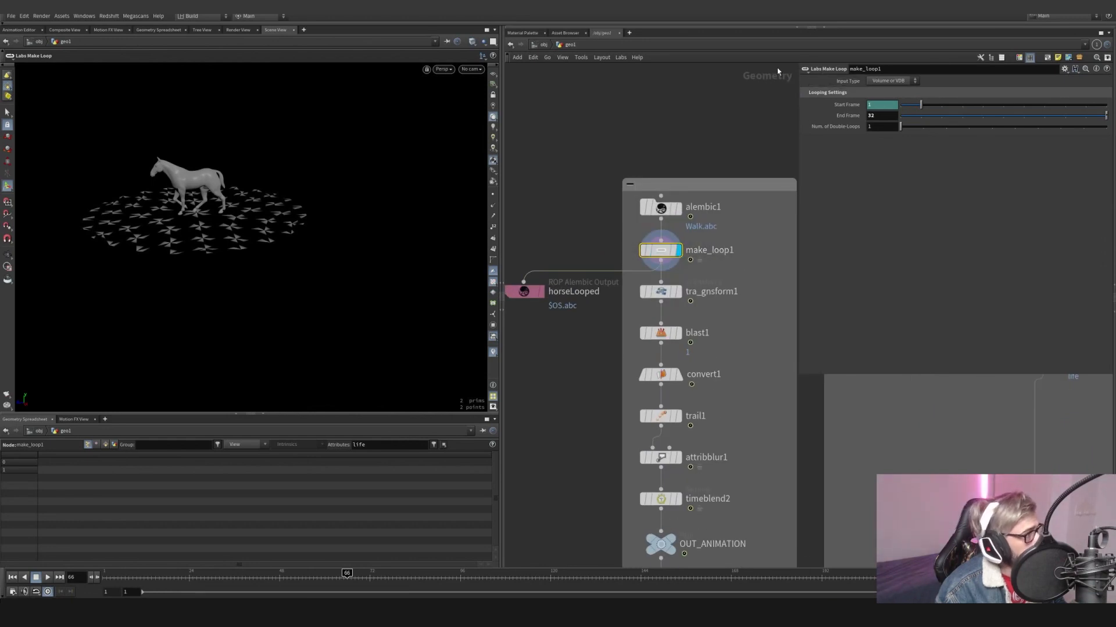
# Move the horseLooped Alembic output node slightly lower beside the node chain
pyautogui.click(84, 16)
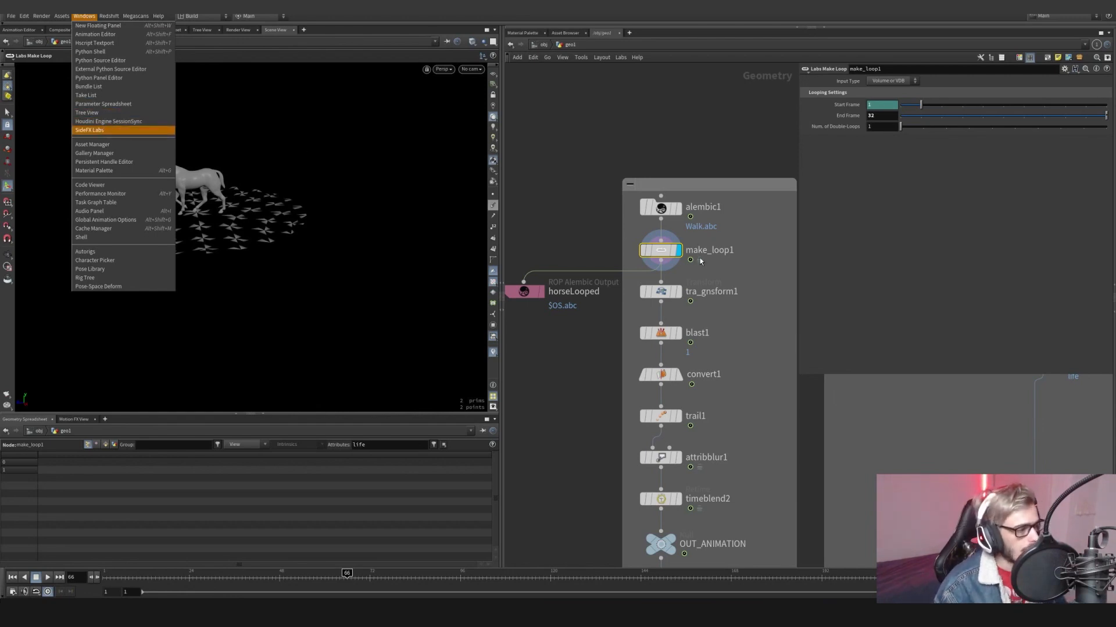
pyautogui.click(730, 274)
pyautogui.moveTo(722, 292); pyautogui.dragTo(743, 273, button='middle')
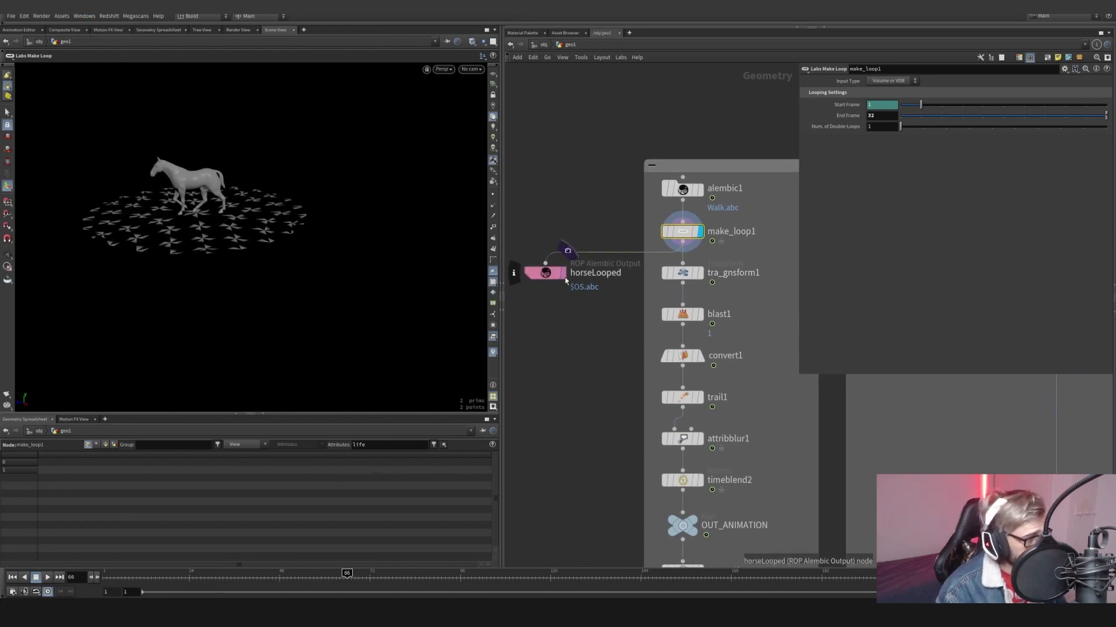
pyautogui.moveTo(565, 280); pyautogui.dragTo(563, 301)
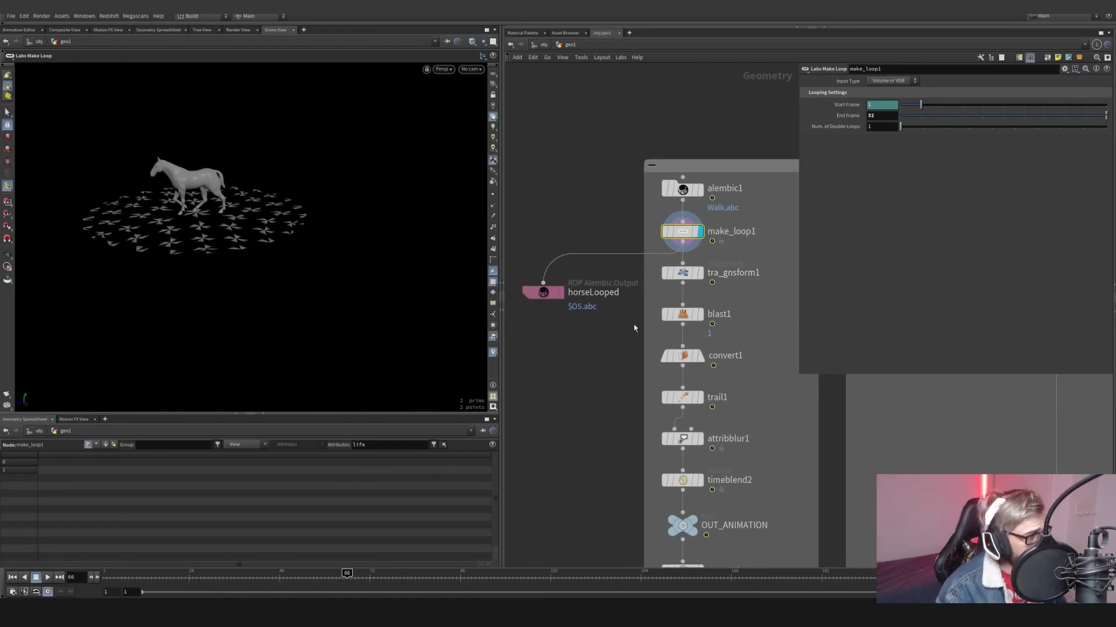
# Display the tra_gnsform1 node, frame its scaled geometry in the viewport and turn on the reference grid
pyautogui.click(700, 274)
pyautogui.click(687, 275)
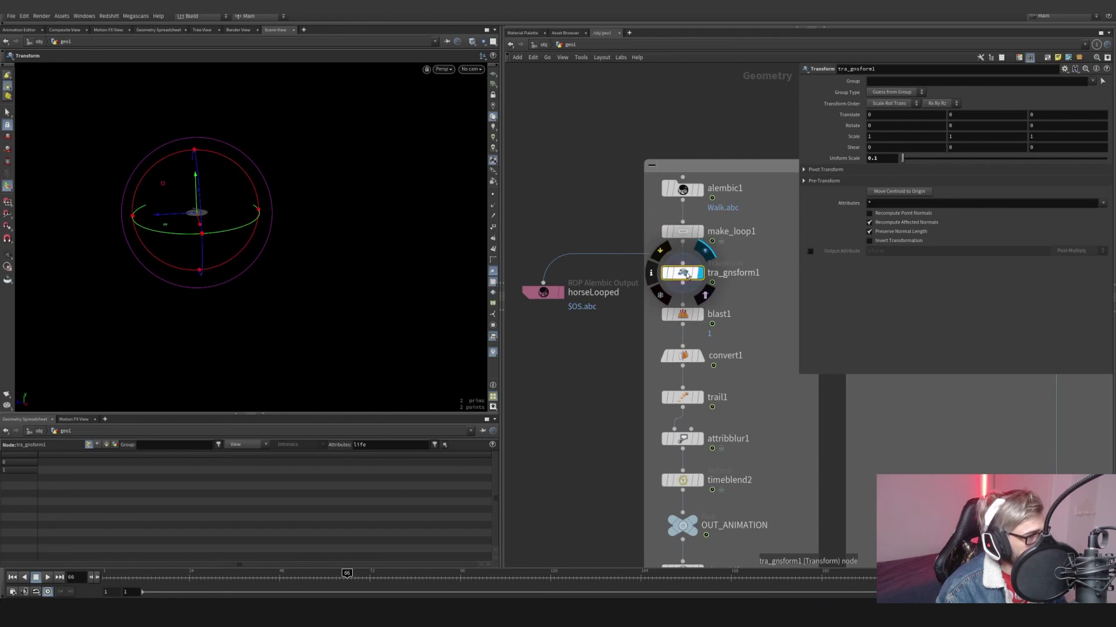
pyautogui.hotkey('space', 'h')
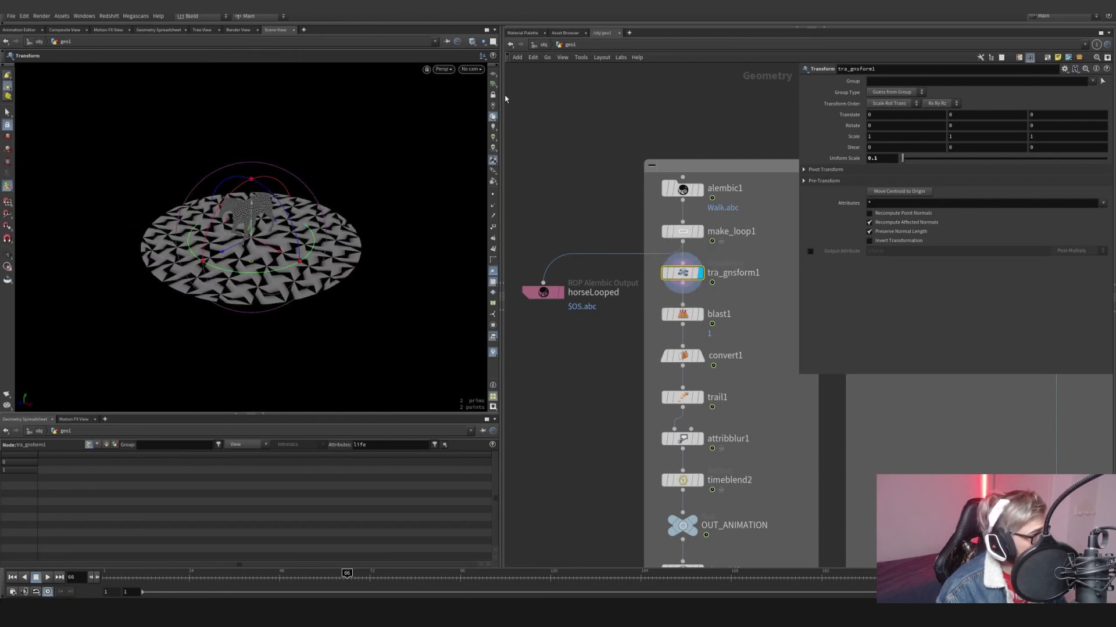
pyautogui.click(493, 76)
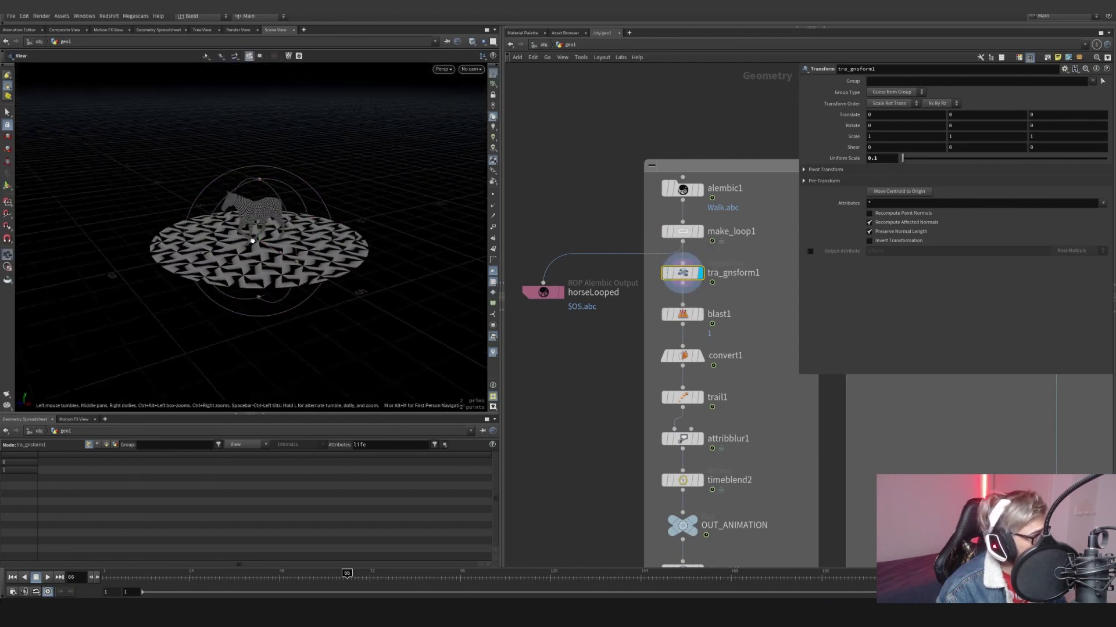
# Display the blast1 node, compare its horse geometry with tra_gnsform1, and clear blast1's template flag
pyautogui.click(685, 316)
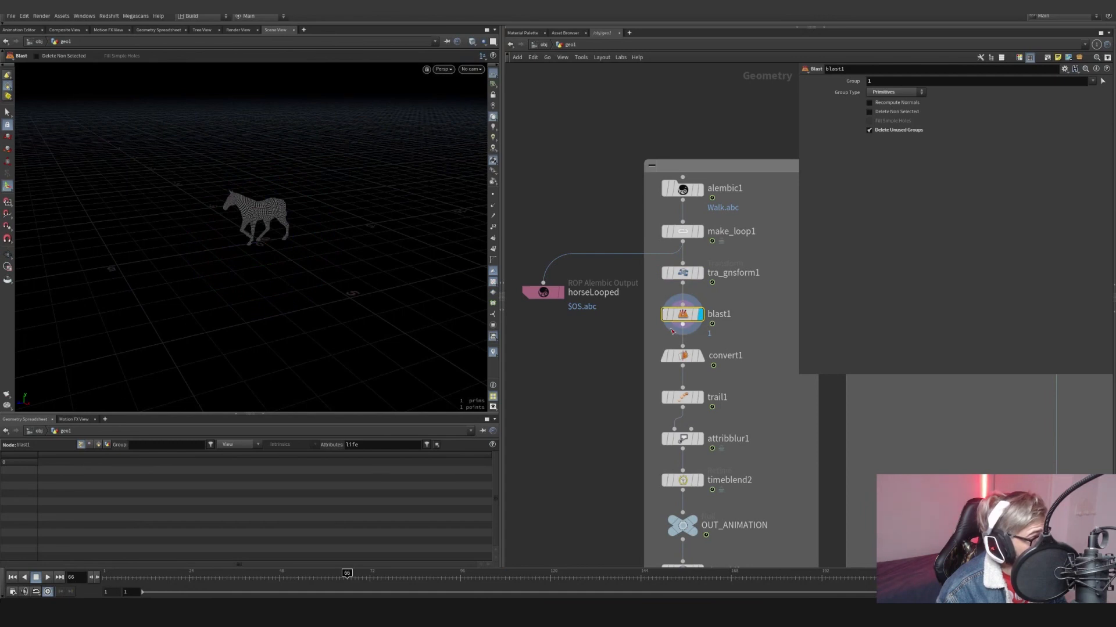
pyautogui.scroll(10, 236, 210)
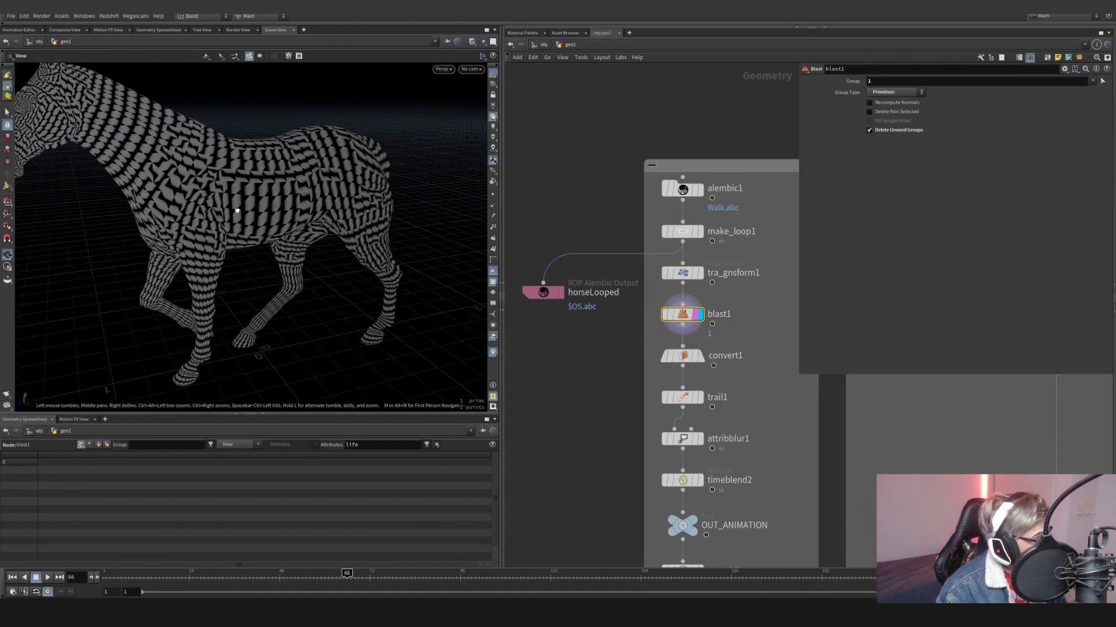
pyautogui.moveTo(237, 210)
pyautogui.keyDown('alt'); pyautogui.mouseDown()
pyautogui.moveTo(187, 211)
pyautogui.moveTo(248, 211)
pyautogui.mouseUp(); pyautogui.keyUp('alt')
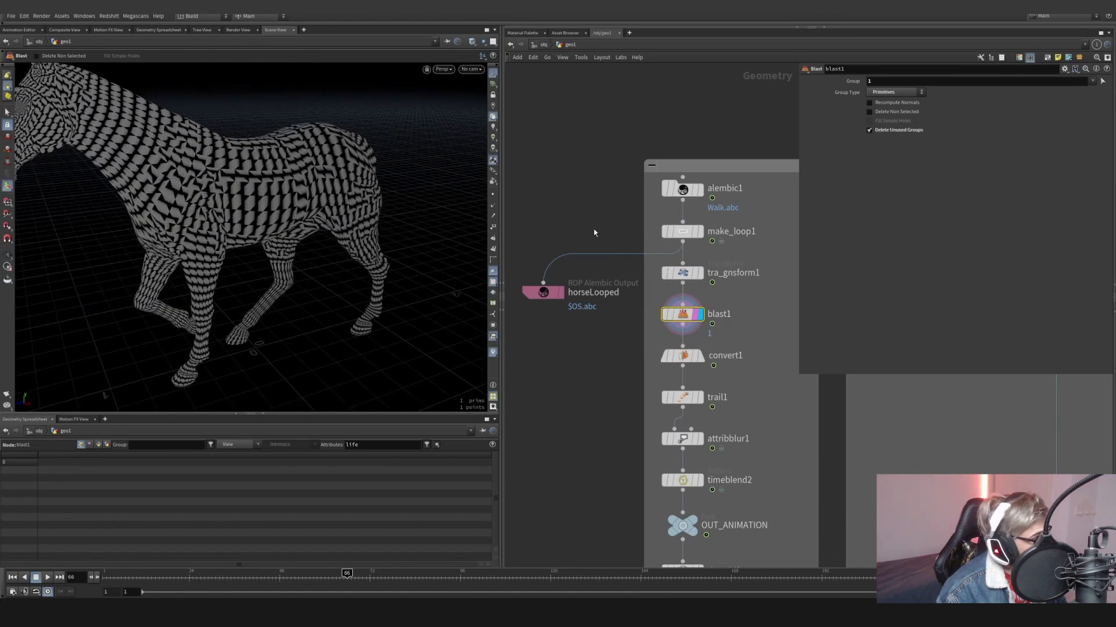
pyautogui.click(701, 274)
pyautogui.click(700, 314)
pyautogui.click(695, 315)
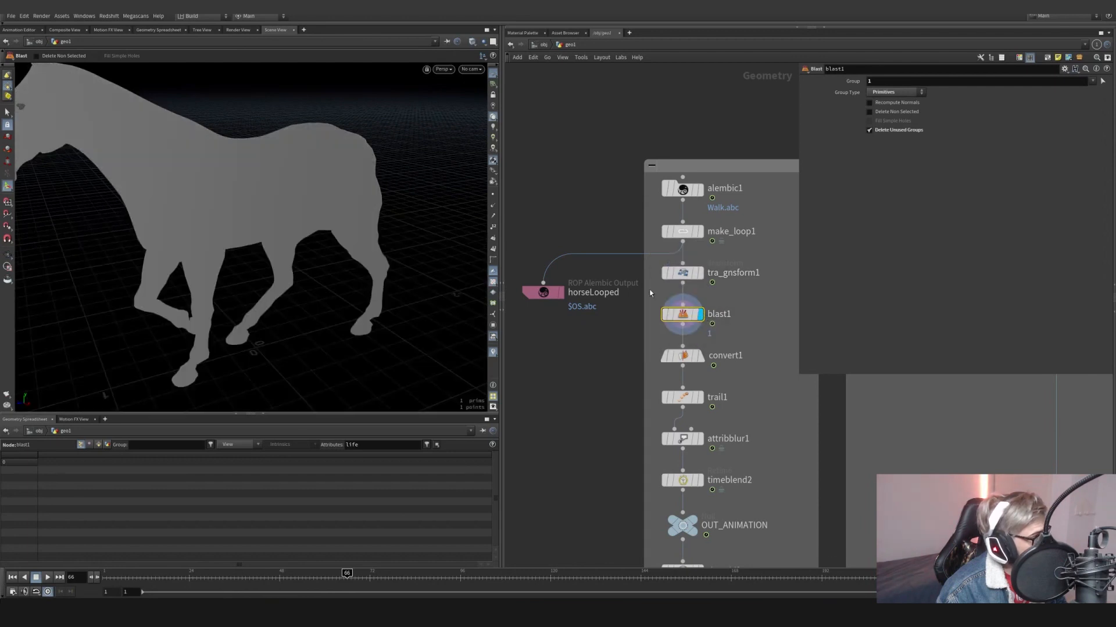
# Display the convert1 node and inspect the polygon horse in the viewport
pyautogui.click(700, 355)
pyautogui.click(679, 355)
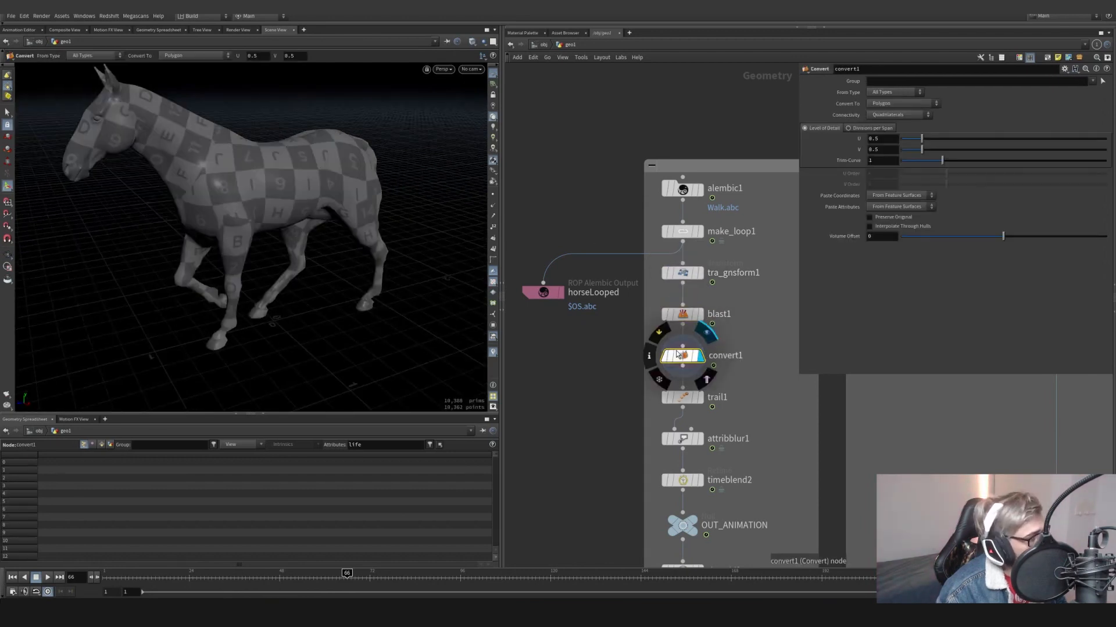
pyautogui.moveTo(297, 199)
pyautogui.keyDown('alt'); pyautogui.mouseDown()
pyautogui.moveTo(285, 181)
pyautogui.moveTo(331, 200)
pyautogui.mouseUp(); pyautogui.keyUp('alt')
pyautogui.click(472, 42)
pyautogui.click(498, 129)
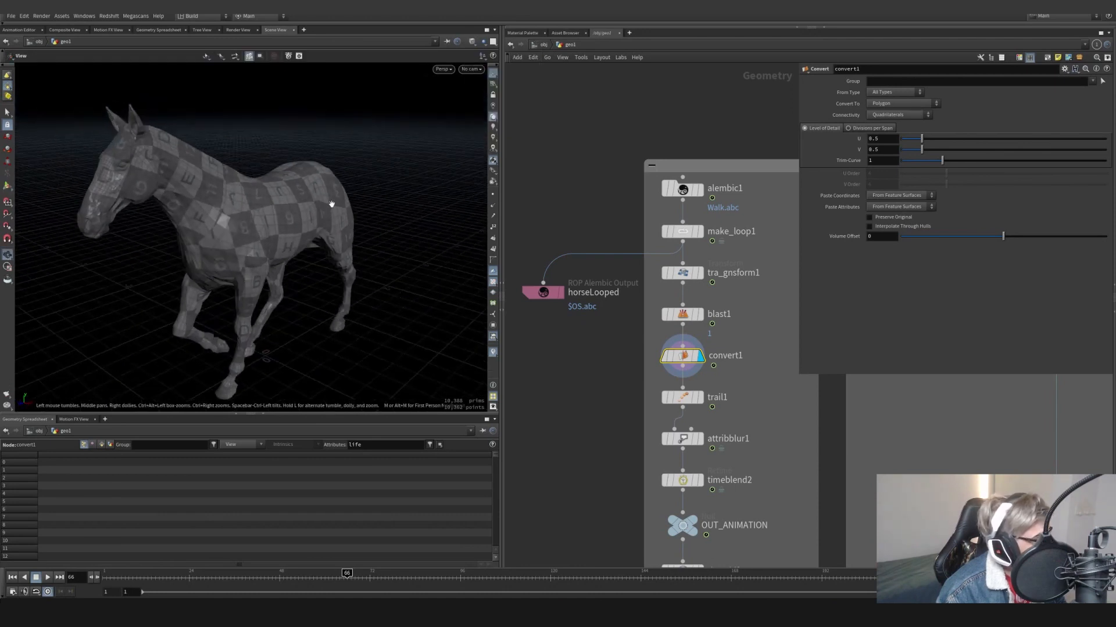
# Review the settings of the trail1 and attribblur1 nodes with their results displayed
pyautogui.click(700, 398)
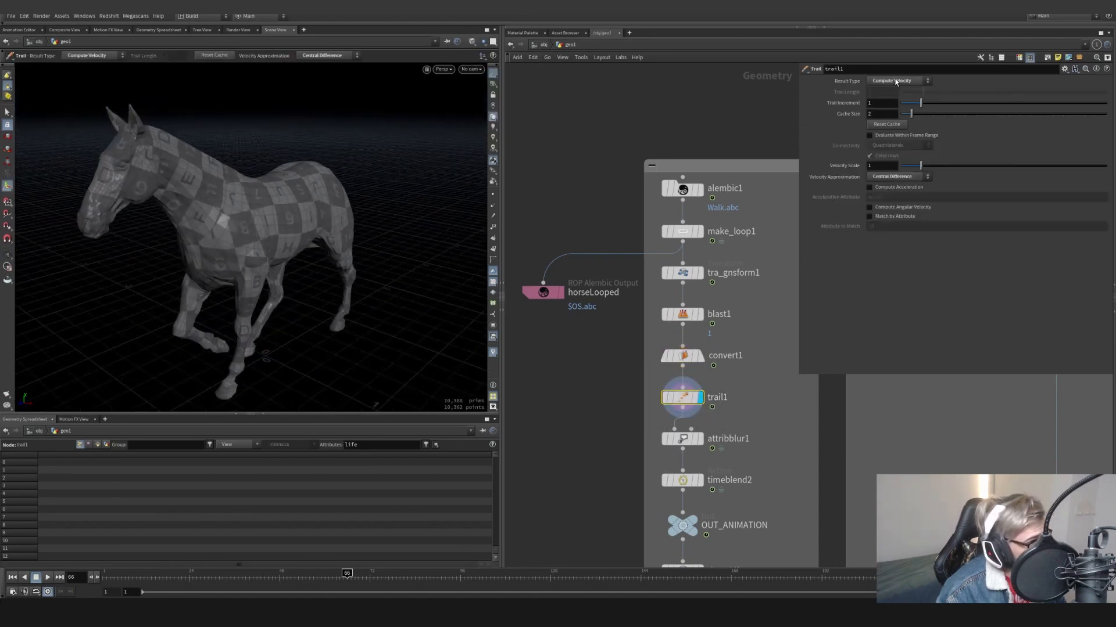
pyautogui.moveTo(780, 412); pyautogui.dragTo(758, 325, button='middle')
pyautogui.click(678, 351)
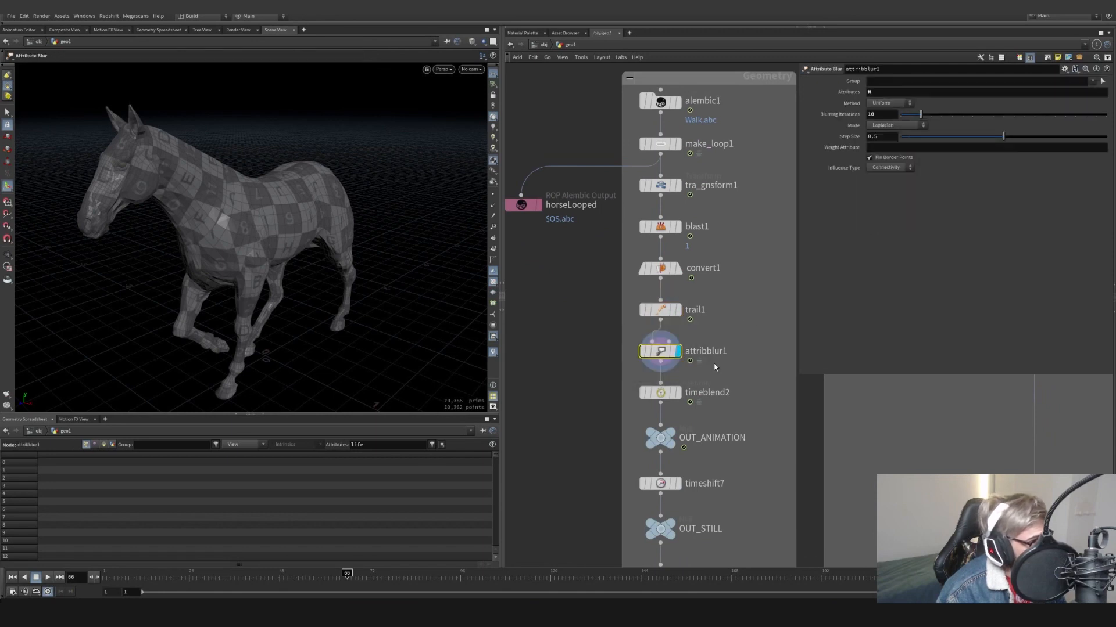
pyautogui.moveTo(742, 302); pyautogui.dragTo(724, 254, button='middle')
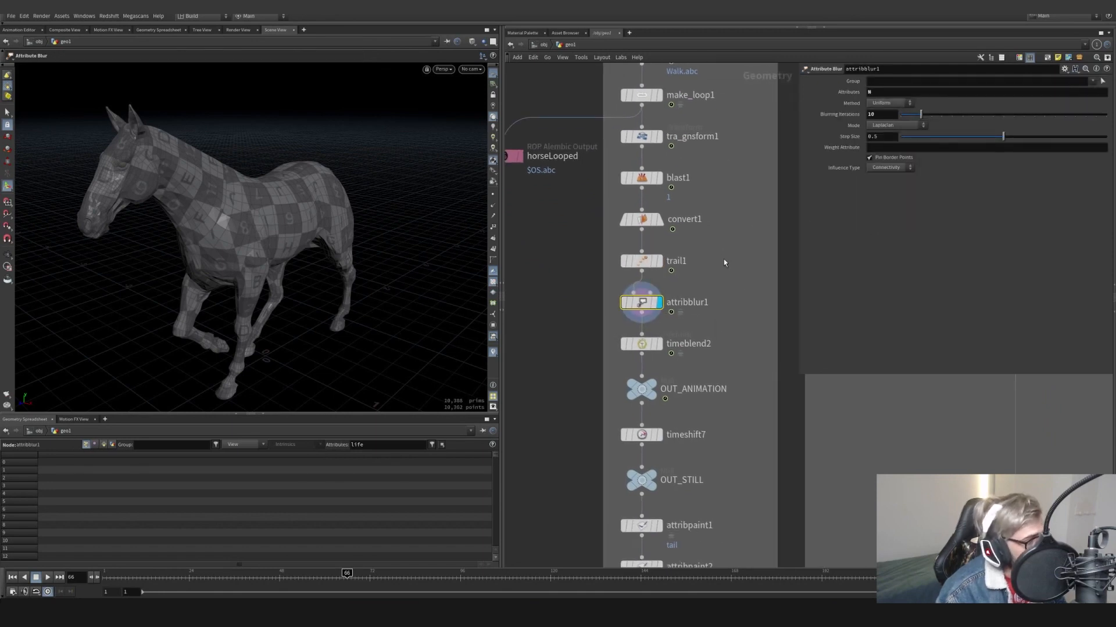
# Review the timeblend2 retime settings and display the OUT_ANIMATION null
pyautogui.click(645, 344)
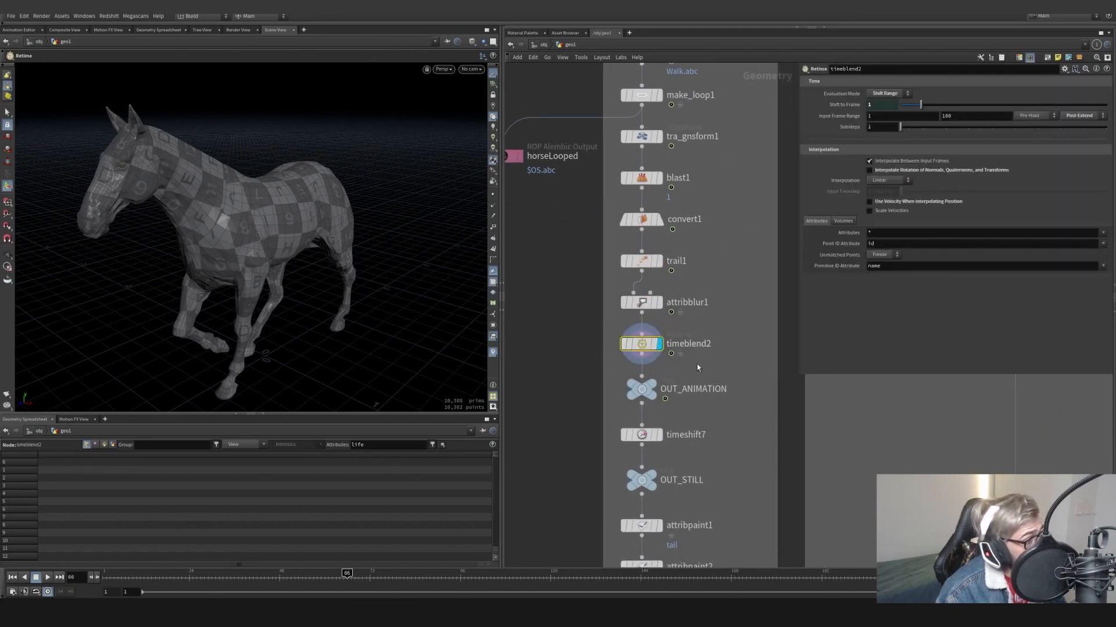
pyautogui.click(653, 390)
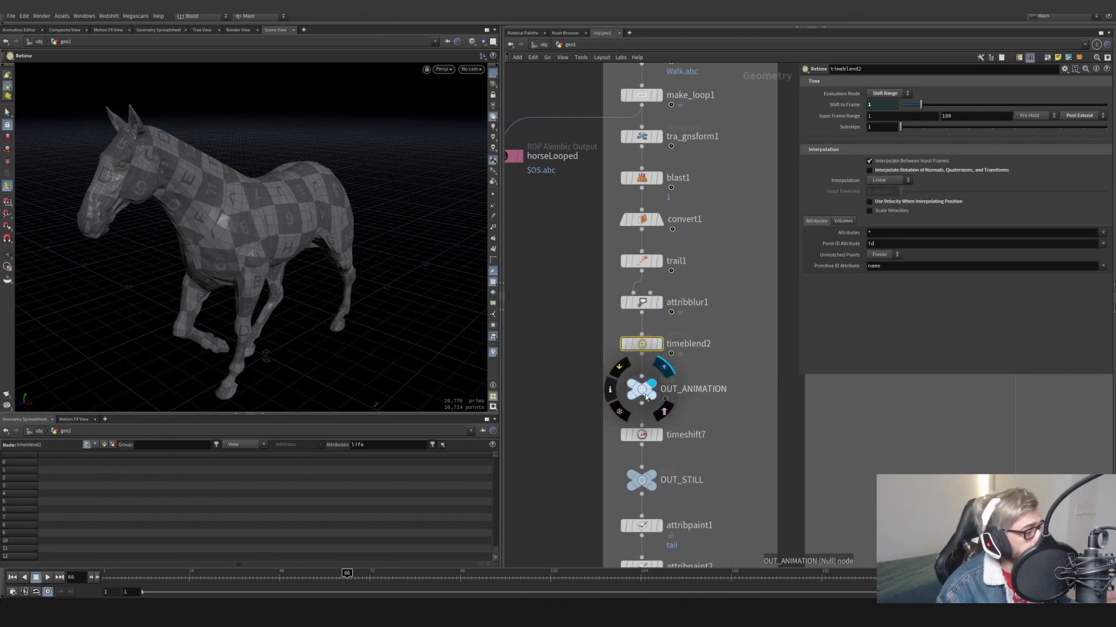
pyautogui.click(643, 390)
pyautogui.moveTo(686, 364); pyautogui.dragTo(611, 327)
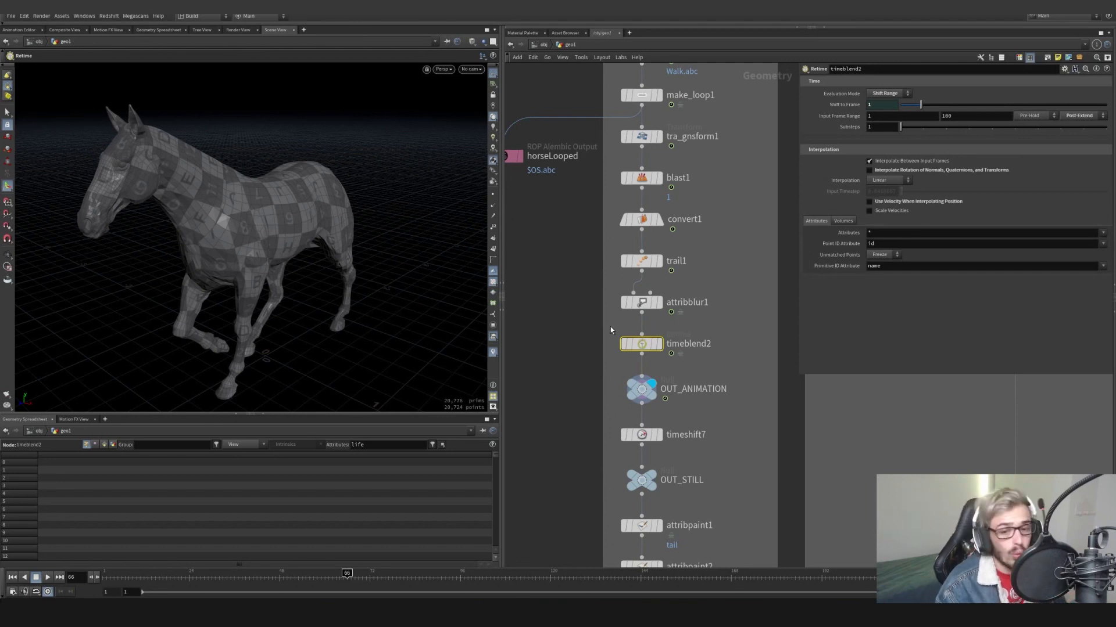
# Inspect the timeshift7 node's frame setting, then display OUT_ANIMATION and scrub to frame 71
pyautogui.click(659, 434)
pyautogui.click(643, 434)
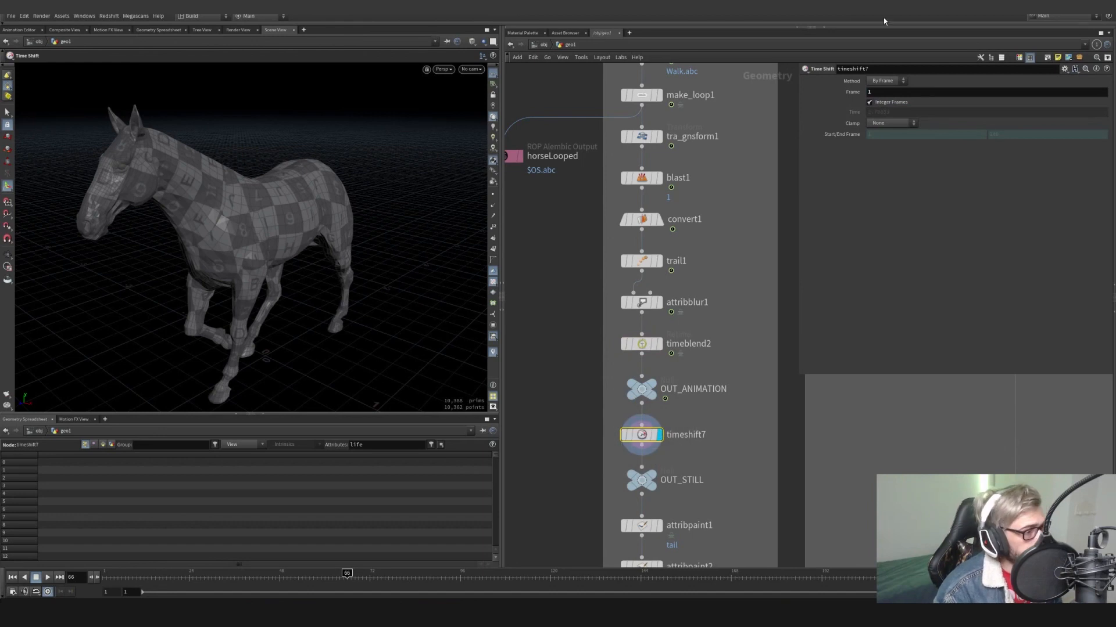
pyautogui.moveTo(712, 344); pyautogui.dragTo(691, 214, button='middle')
pyautogui.moveTo(682, 326); pyautogui.dragTo(599, 365)
pyautogui.click(643, 237)
pyautogui.click(623, 259)
pyautogui.moveTo(347, 574)
pyautogui.mouseDown()
pyautogui.moveTo(187, 574)
pyautogui.moveTo(441, 574)
pyautogui.moveTo(319, 575)
pyautogui.moveTo(415, 574)
pyautogui.moveTo(367, 574)
pyautogui.mouseUp()
# Display and select the OUT_STILL null
pyautogui.click(631, 347)
pyautogui.click(627, 349)
pyautogui.moveTo(681, 398); pyautogui.dragTo(666, 338, button='middle')
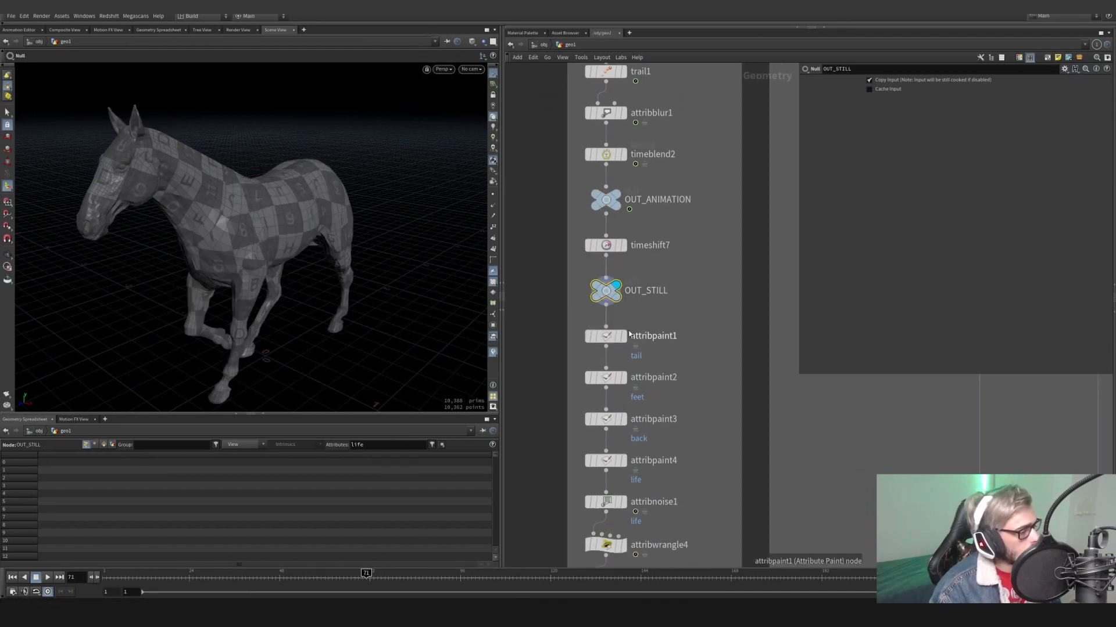
# Display attribpaint1 and inspect the painted tail mask, trying a brush stroke on the horse and undoing it
pyautogui.moveTo(627, 337)
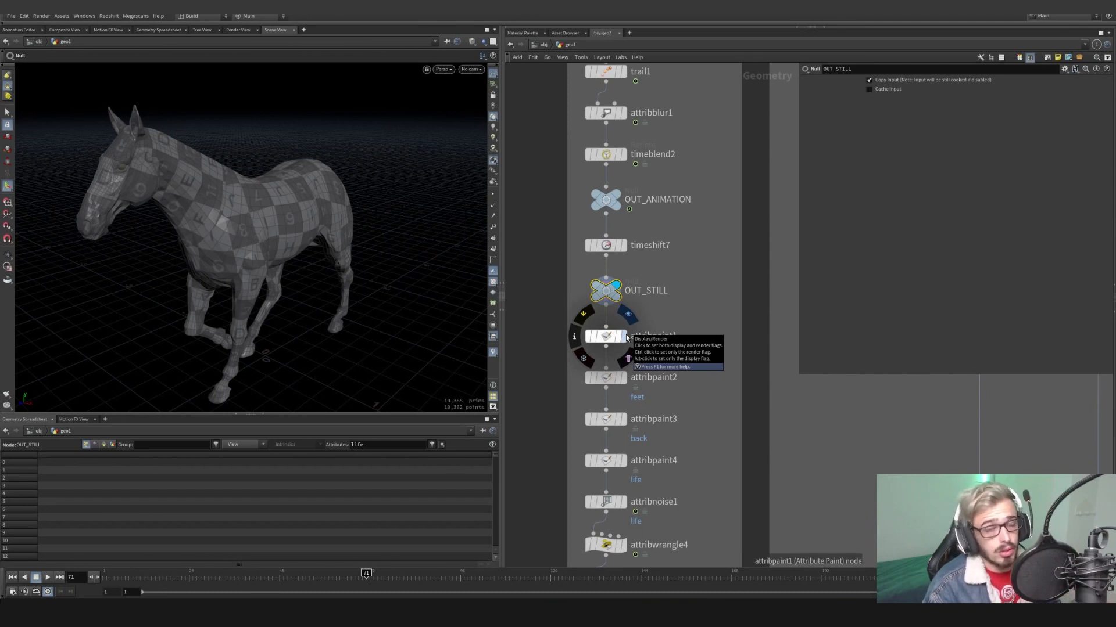
pyautogui.click(625, 337)
pyautogui.click(612, 340)
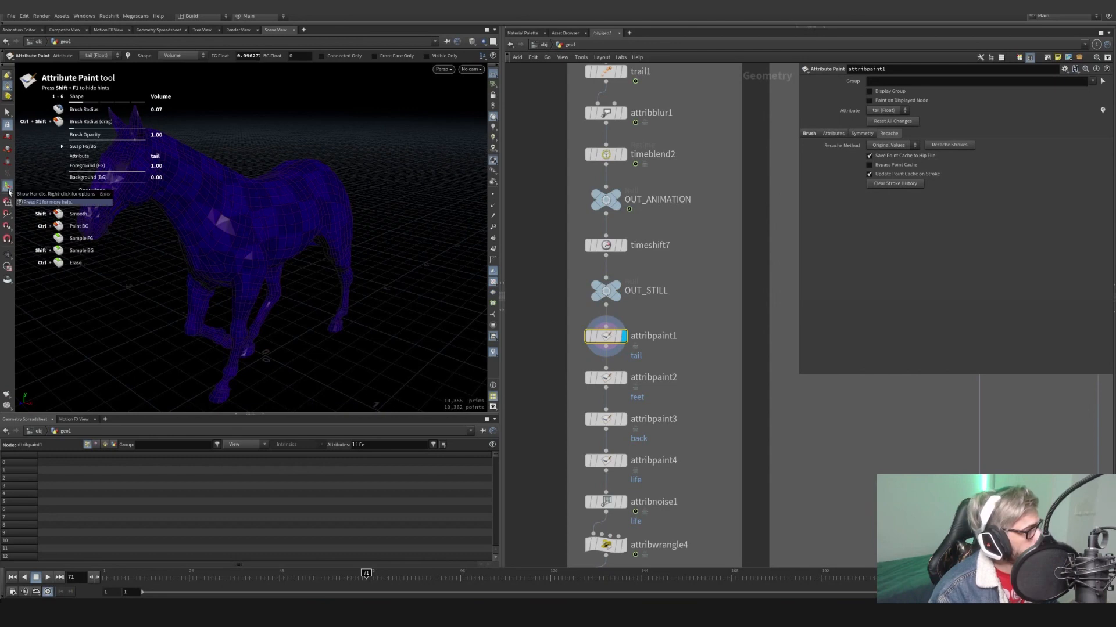
pyautogui.keyDown('alt'); pyautogui.moveTo(191, 204); pyautogui.dragTo(345, 214); pyautogui.keyUp('alt')
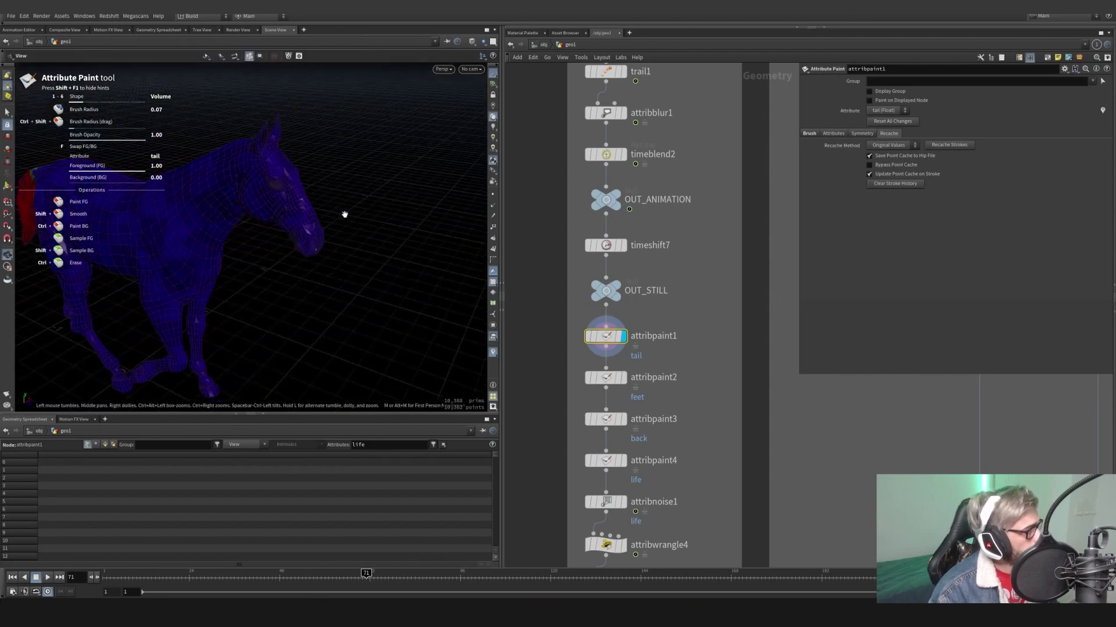
pyautogui.keyDown('alt'); pyautogui.moveTo(247, 232); pyautogui.dragTo(386, 250, button='middle'); pyautogui.keyUp('alt')
pyautogui.moveTo(233, 261)
pyautogui.keyDown('alt'); pyautogui.mouseDown()
pyautogui.moveTo(274, 237)
pyautogui.moveTo(416, 221)
pyautogui.moveTo(263, 219)
pyautogui.moveTo(347, 266)
pyautogui.moveTo(377, 269)
pyautogui.mouseUp(); pyautogui.keyUp('alt')
pyautogui.moveTo(275, 219)
pyautogui.mouseDown()
pyautogui.moveTo(271, 233)
pyautogui.moveTo(224, 222)
pyautogui.moveTo(254, 238)
pyautogui.mouseUp()
pyautogui.hotkey('ctrl', 'z')
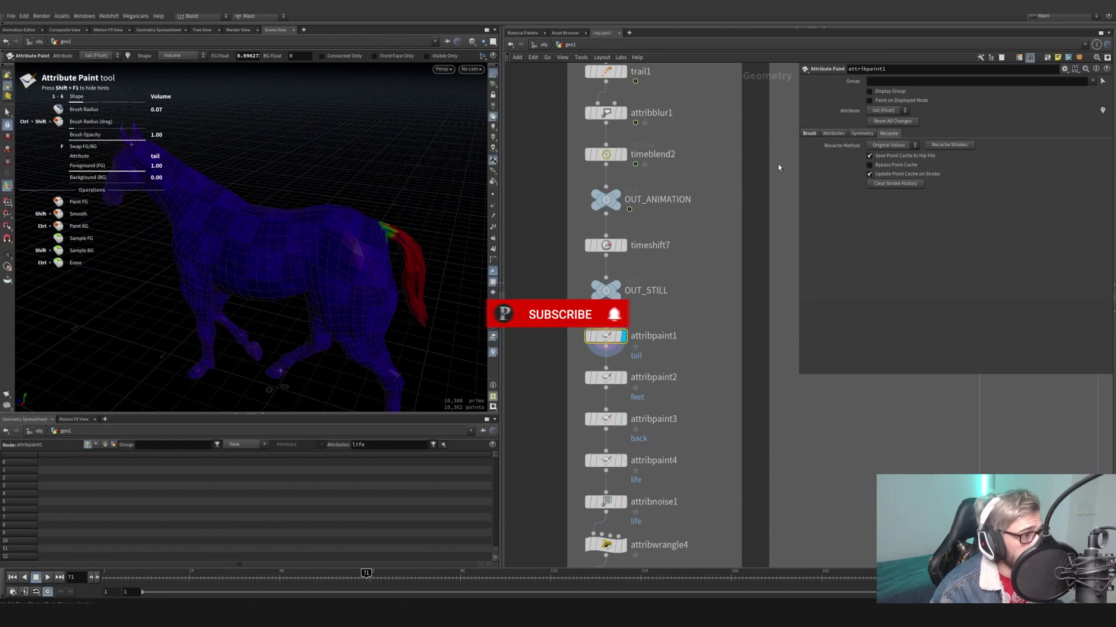
# Examine the attribute name setting of attribpaint1
pyautogui.click(842, 135)
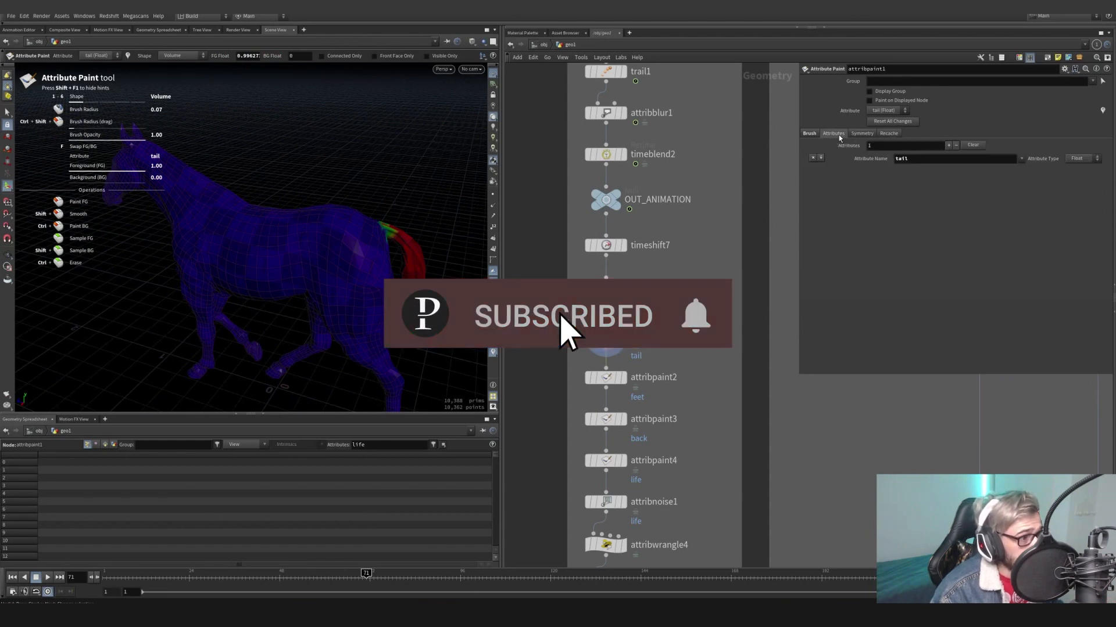
pyautogui.doubleClick(898, 159)
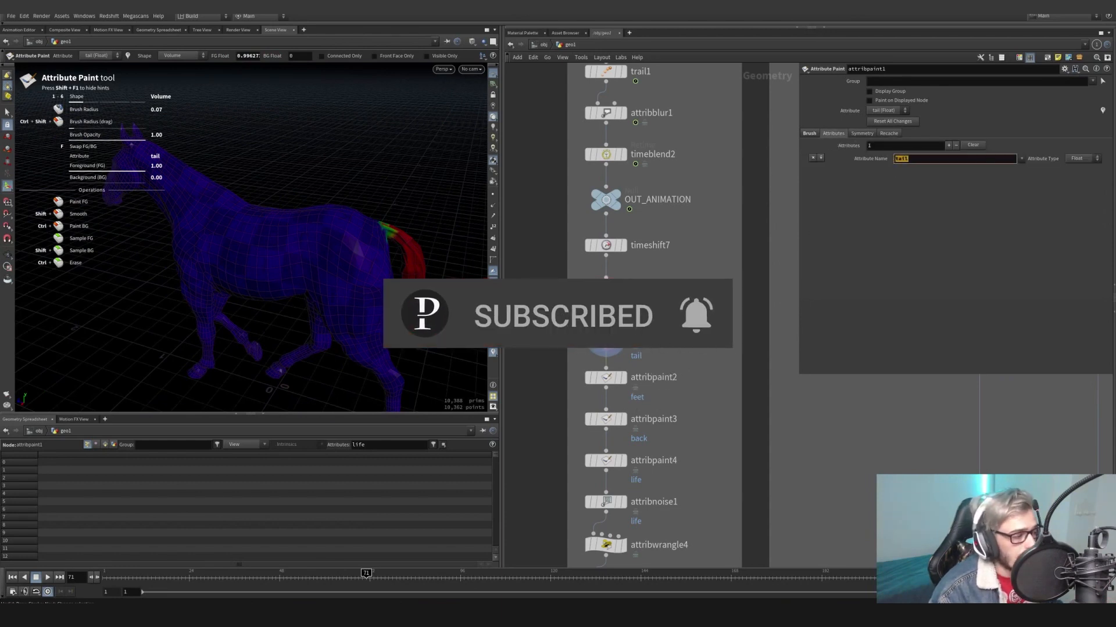
# Display attribpaint2's feet mask and attribpaint3's back mask and inspect both on the horse
pyautogui.moveTo(609, 373); pyautogui.dragTo(618, 344, button='middle')
pyautogui.click(601, 352)
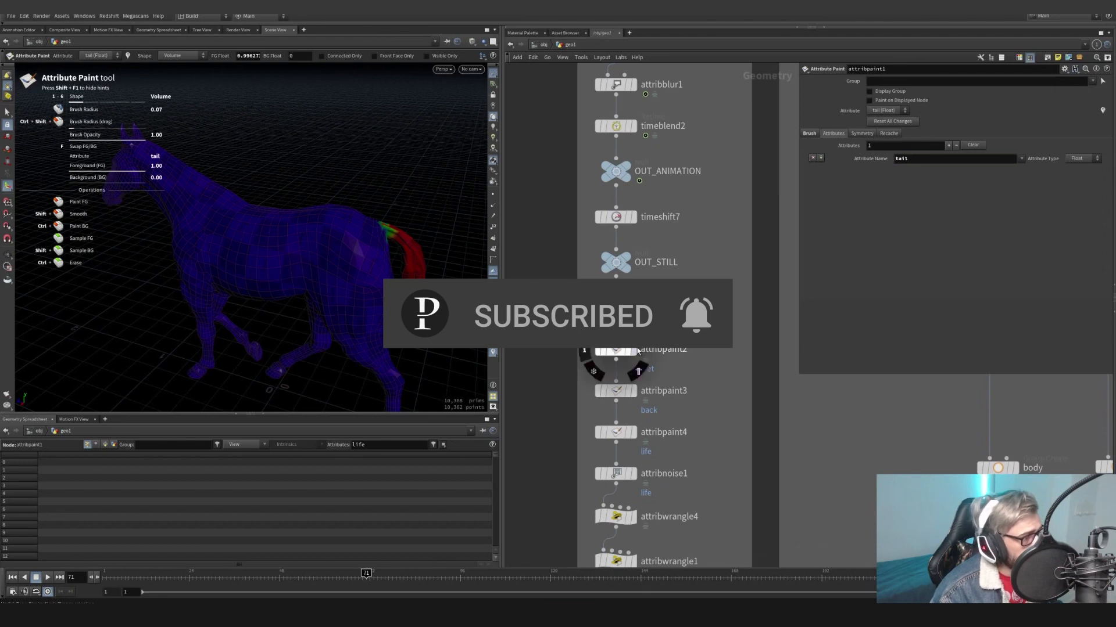
pyautogui.keyDown('alt'); pyautogui.moveTo(379, 323); pyautogui.dragTo(391, 221); pyautogui.keyUp('alt')
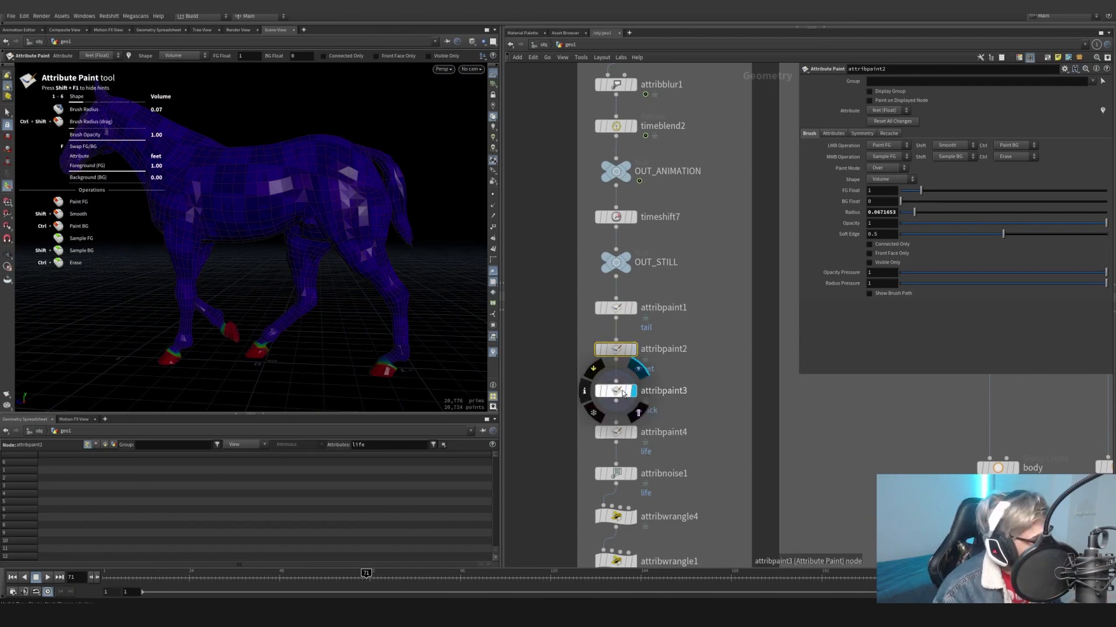
pyautogui.click(622, 392)
pyautogui.moveTo(297, 189)
pyautogui.keyDown('alt'); pyautogui.mouseDown()
pyautogui.moveTo(280, 267)
pyautogui.moveTo(346, 373)
pyautogui.moveTo(378, 296)
pyautogui.mouseUp(); pyautogui.keyUp('alt')
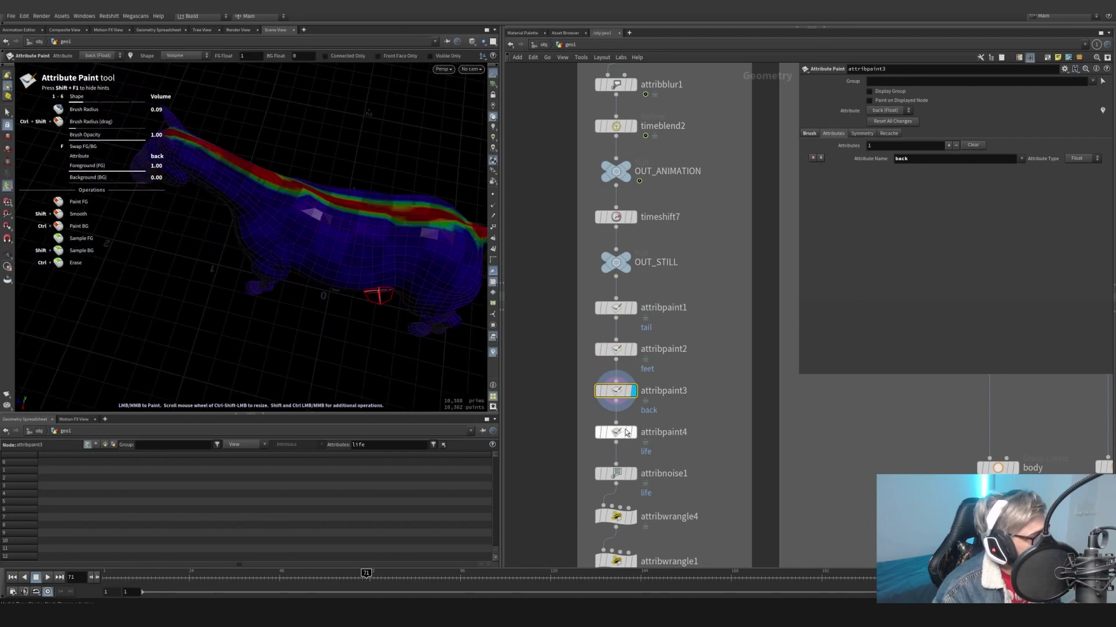
# Display and select attribpaint4, and inspect its painted life mask around the horse
pyautogui.click(635, 433)
pyautogui.click(622, 437)
pyautogui.moveTo(383, 258)
pyautogui.keyDown('alt'); pyautogui.mouseDown()
pyautogui.moveTo(371, 209)
pyautogui.moveTo(292, 123)
pyautogui.mouseUp(); pyautogui.keyUp('alt')
pyautogui.moveTo(349, 256)
pyautogui.keyDown('alt'); pyautogui.mouseDown()
pyautogui.moveTo(391, 237)
pyautogui.moveTo(411, 211)
pyautogui.mouseUp(); pyautogui.keyUp('alt')
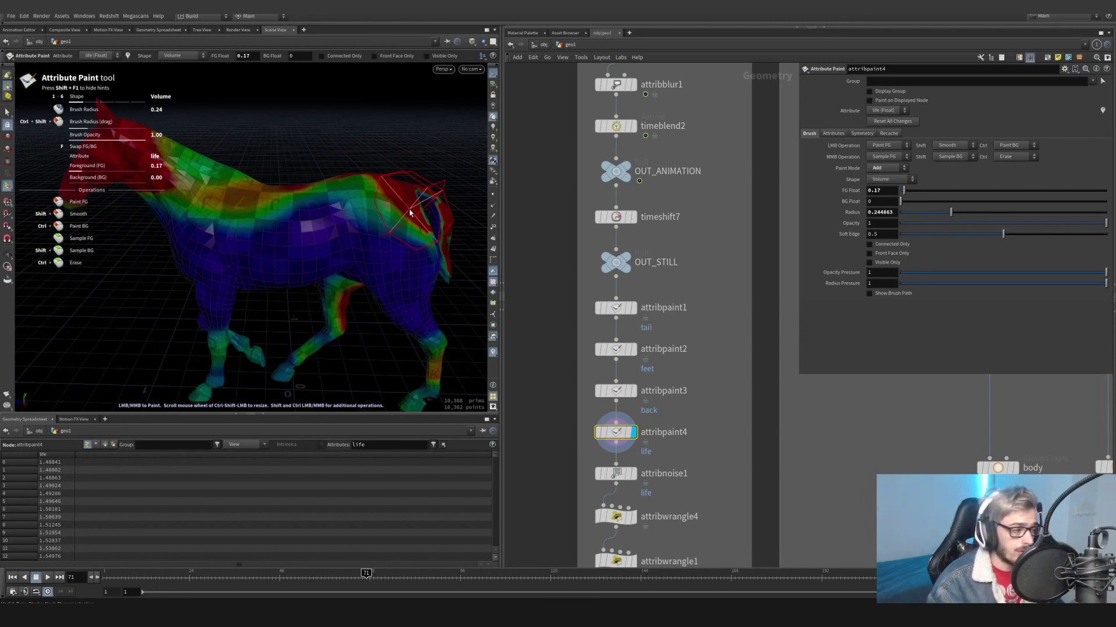
# Display and select attribnoise1, and turn on the life attribute's visualization on the horse from the node's info
pyautogui.moveTo(636, 475); pyautogui.dragTo(619, 388, button='middle')
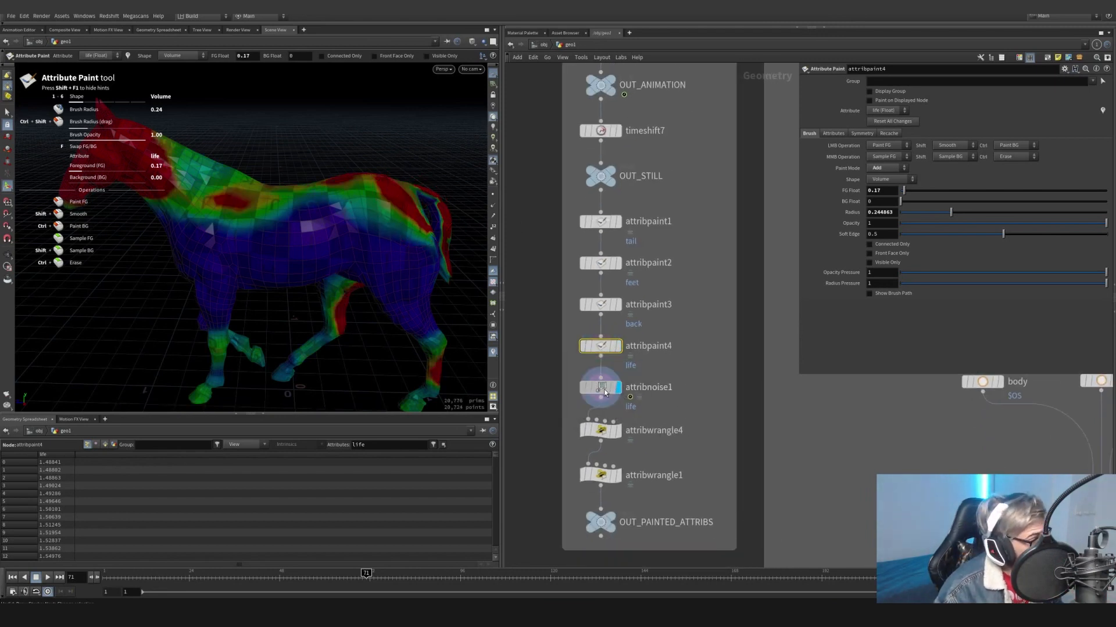
pyautogui.click(618, 388)
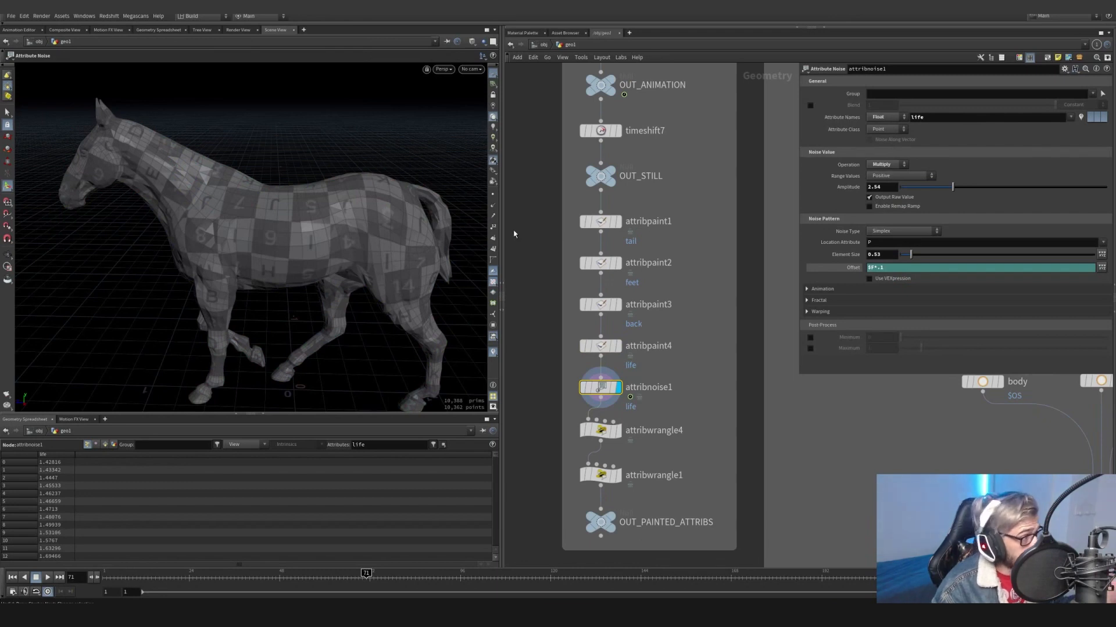
pyautogui.click(568, 387)
pyautogui.click(713, 331)
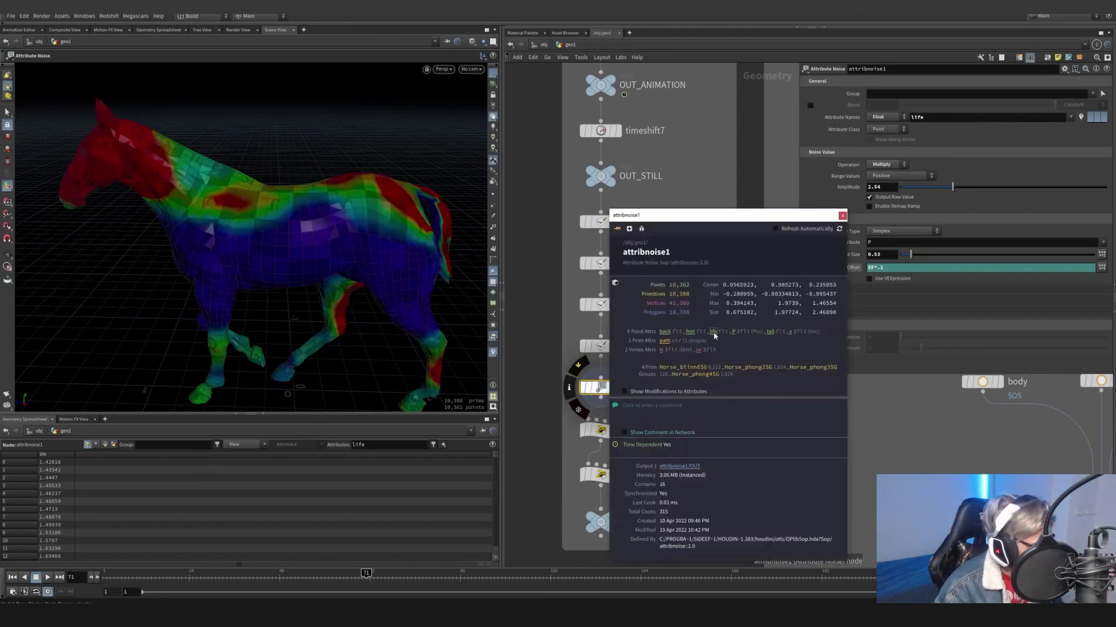
pyautogui.click(841, 216)
# Scrub the timeline to frame 95 to inspect how the life noise changes over the horse
pyautogui.keyDown('alt'); pyautogui.moveTo(332, 192); pyautogui.dragTo(293, 226); pyautogui.keyUp('alt')
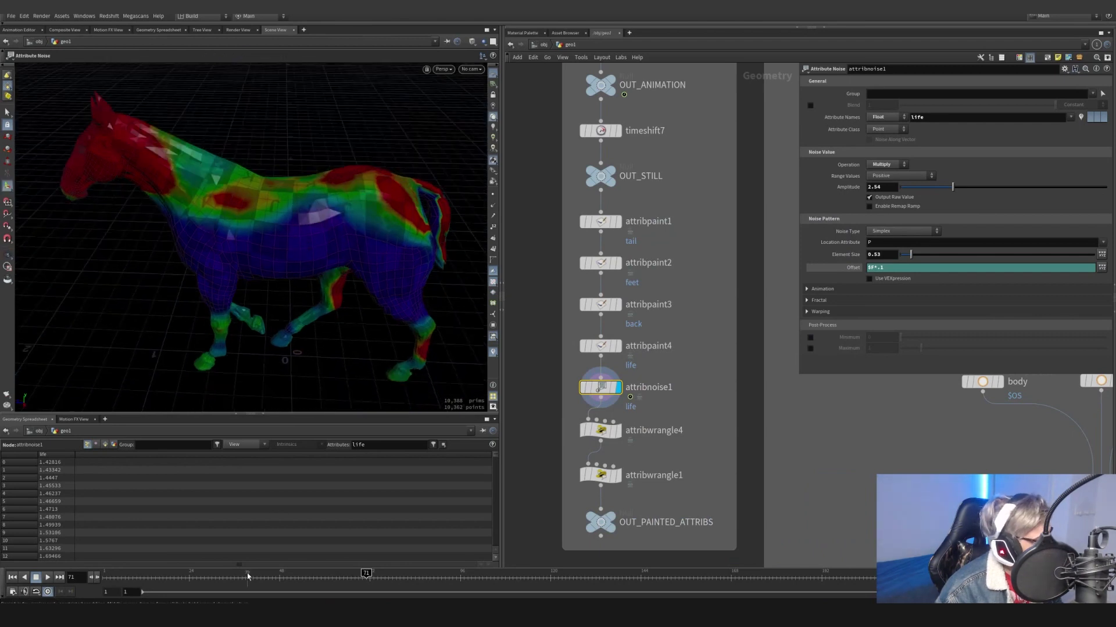
pyautogui.moveTo(247, 577); pyautogui.dragTo(453, 552)
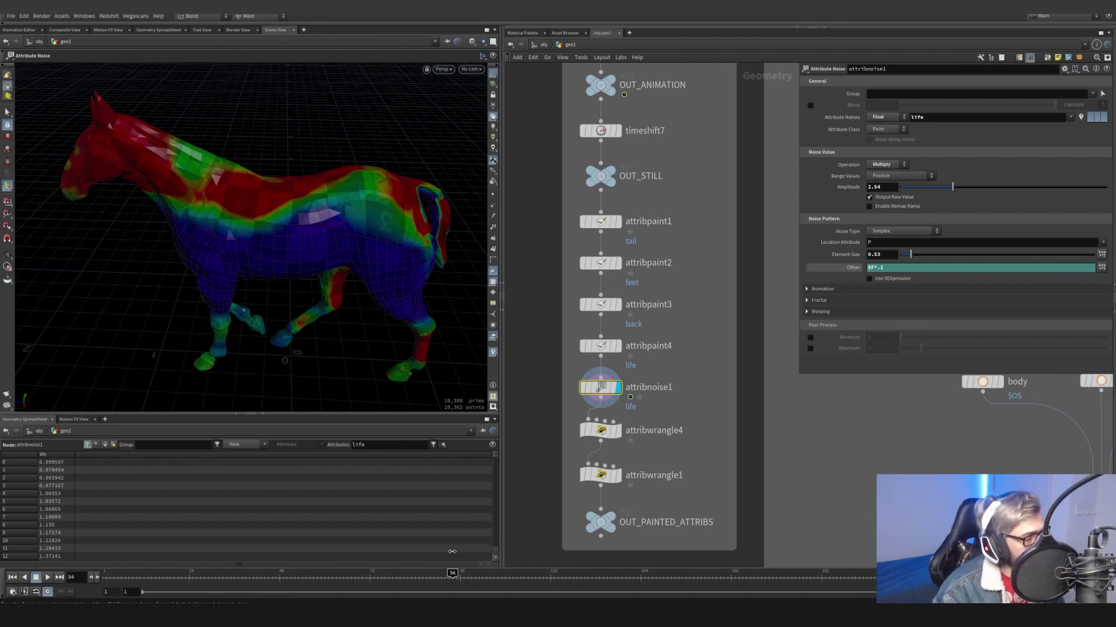
pyautogui.moveTo(452, 552); pyautogui.dragTo(456, 552)
# Display attribwrangle4 and sort the geometry spreadsheet by life in descending order
pyautogui.click(616, 430)
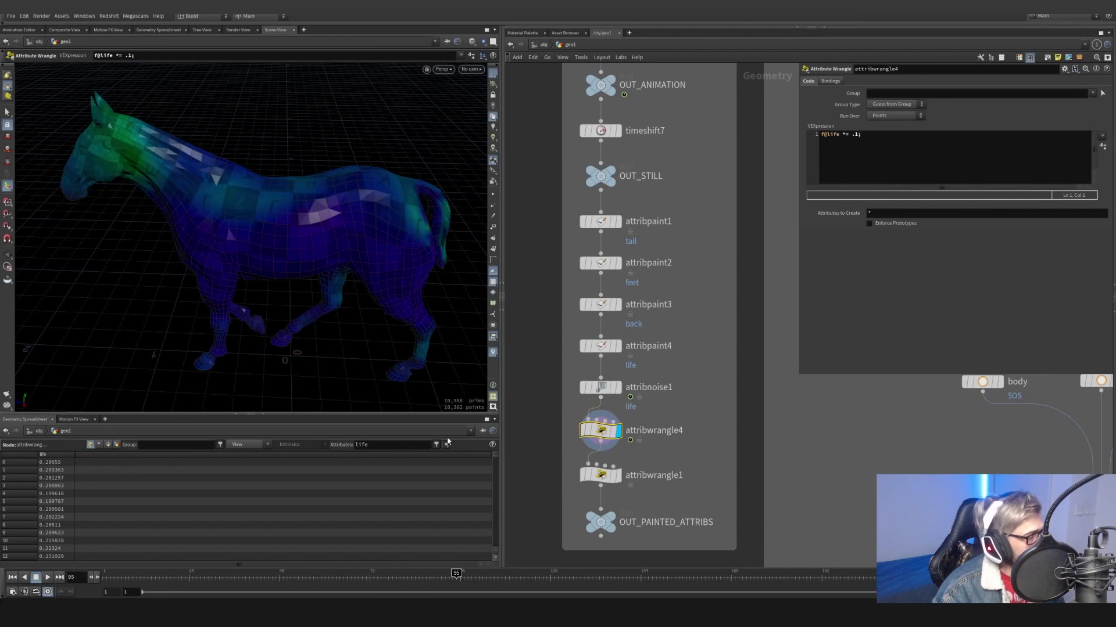
pyautogui.click(61, 455)
pyautogui.click(61, 454)
pyautogui.click(61, 454)
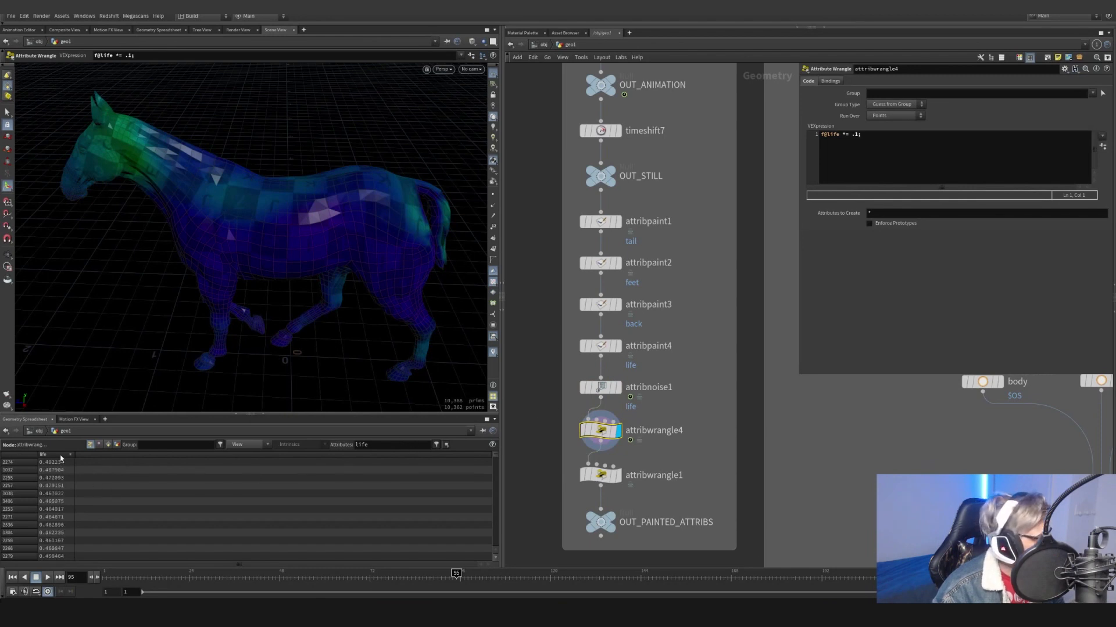
pyautogui.click(61, 455)
pyautogui.click(61, 454)
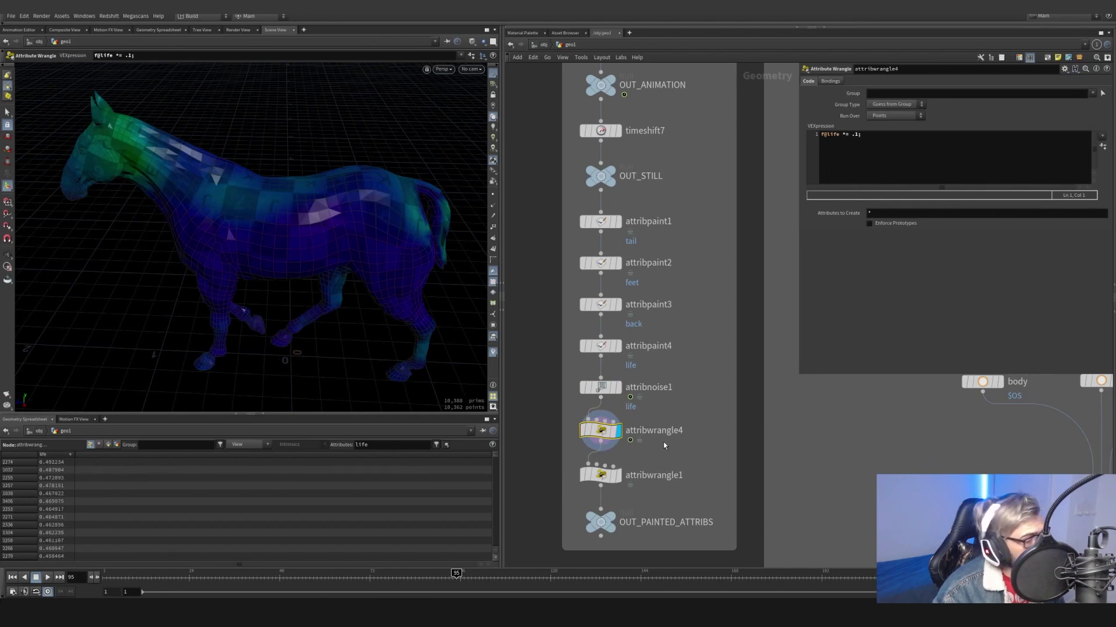
# Display attribwrangle1, show the point normals on the horse and set the normal scale to 0.13 in the display options
pyautogui.click(616, 475)
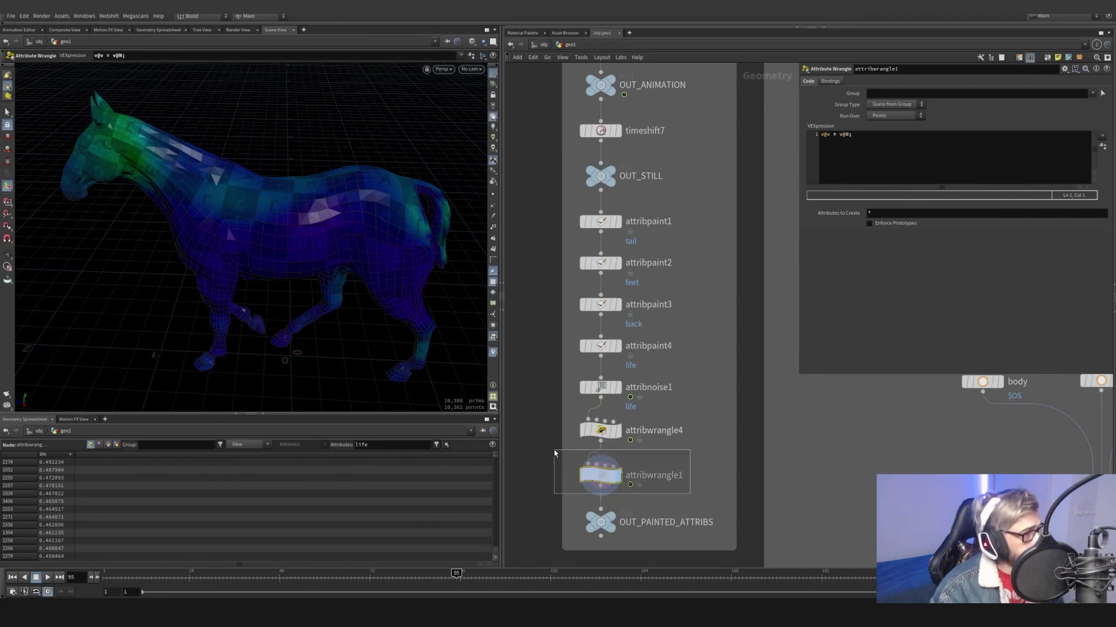
pyautogui.moveTo(589, 432)
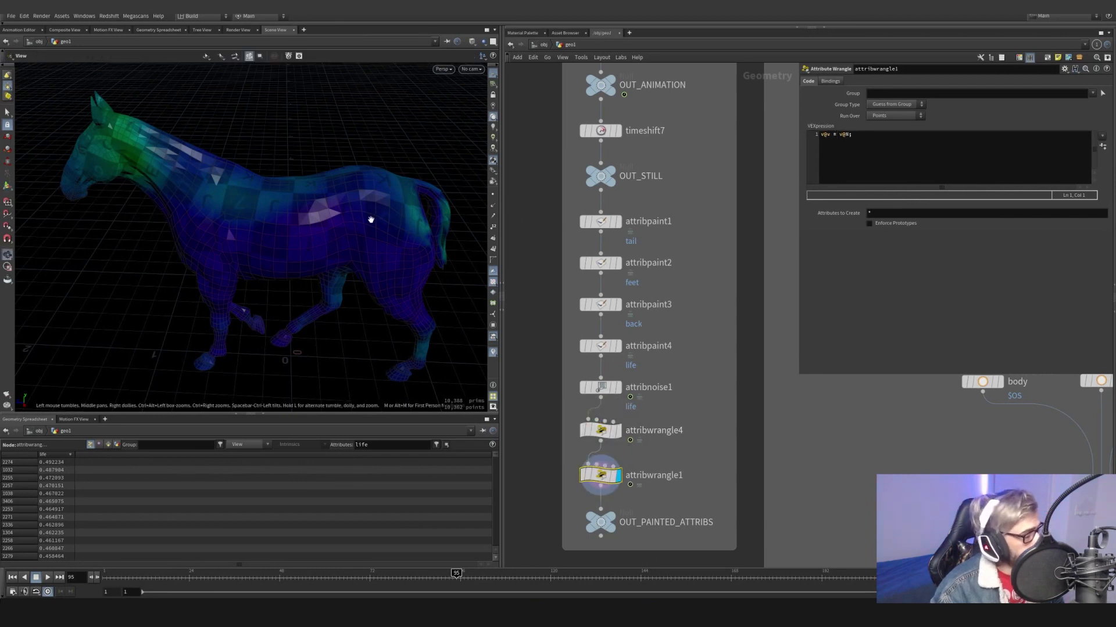
pyautogui.scroll(2, 371, 219)
pyautogui.click(492, 206)
pyautogui.press('d')
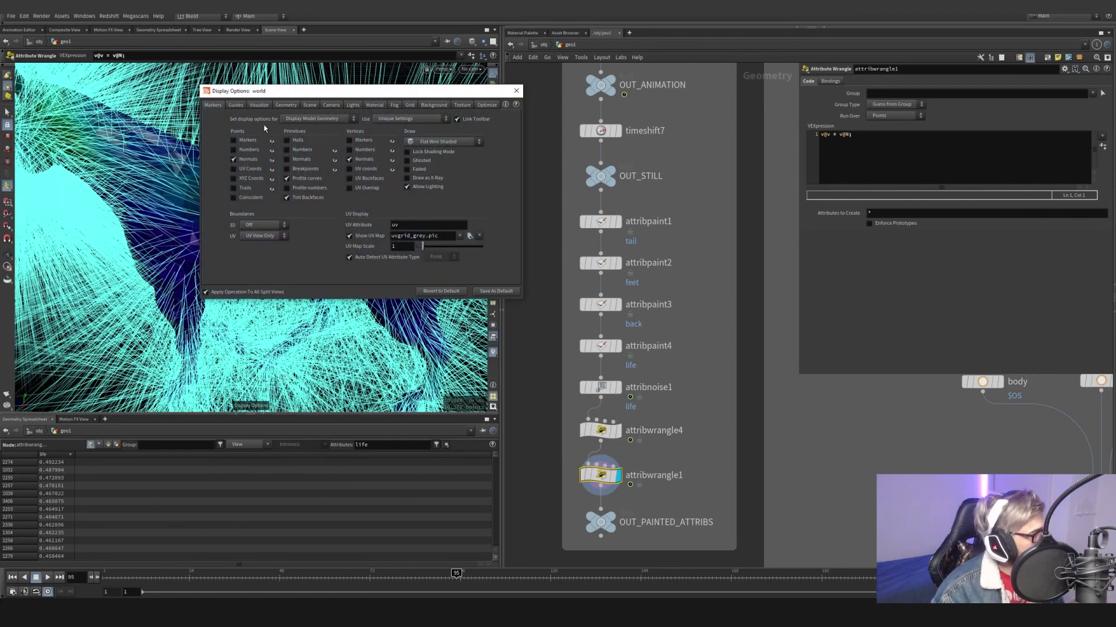
pyautogui.click(261, 105)
pyautogui.click(236, 105)
pyautogui.moveTo(420, 197); pyautogui.dragTo(411, 198)
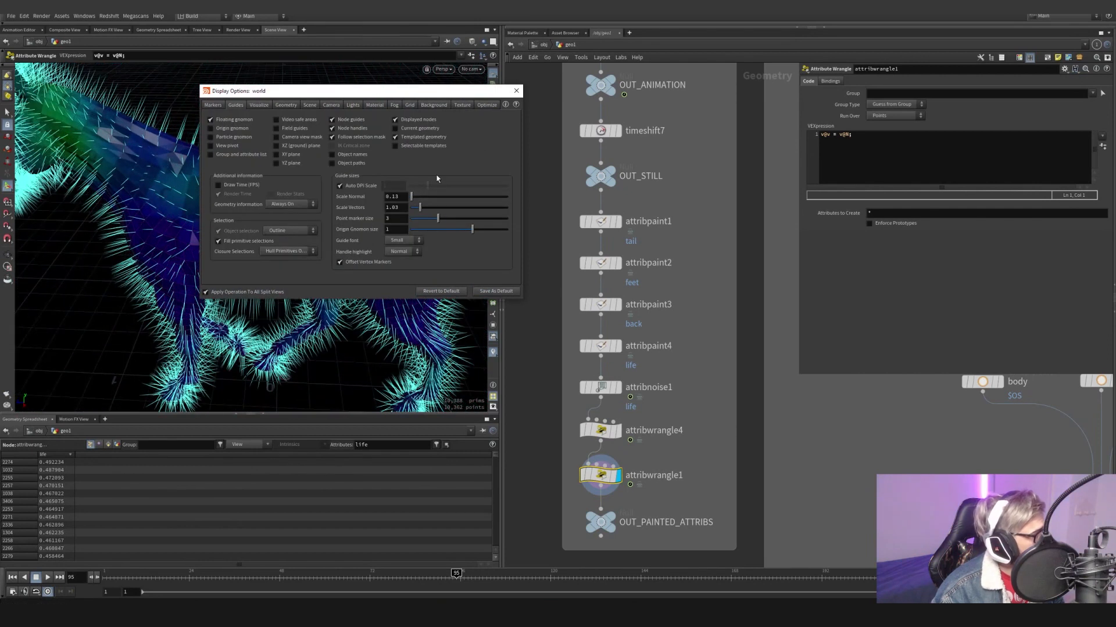
pyautogui.click(516, 91)
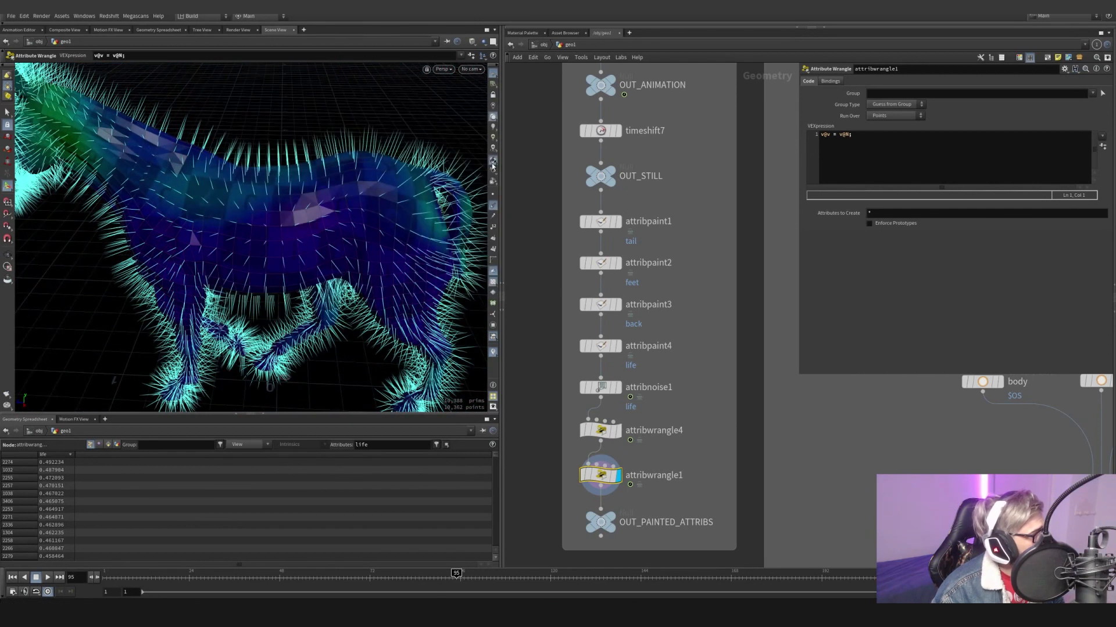
# Replace the point normals display with point trails and inspect the velocity directions up close
pyautogui.click(493, 207)
pyautogui.click(495, 221)
pyautogui.keyDown('alt'); pyautogui.moveTo(329, 216); pyautogui.dragTo(298, 206, button='right'); pyautogui.keyUp('alt')
pyautogui.keyDown('alt'); pyautogui.moveTo(299, 206); pyautogui.dragTo(416, 167); pyautogui.keyUp('alt')
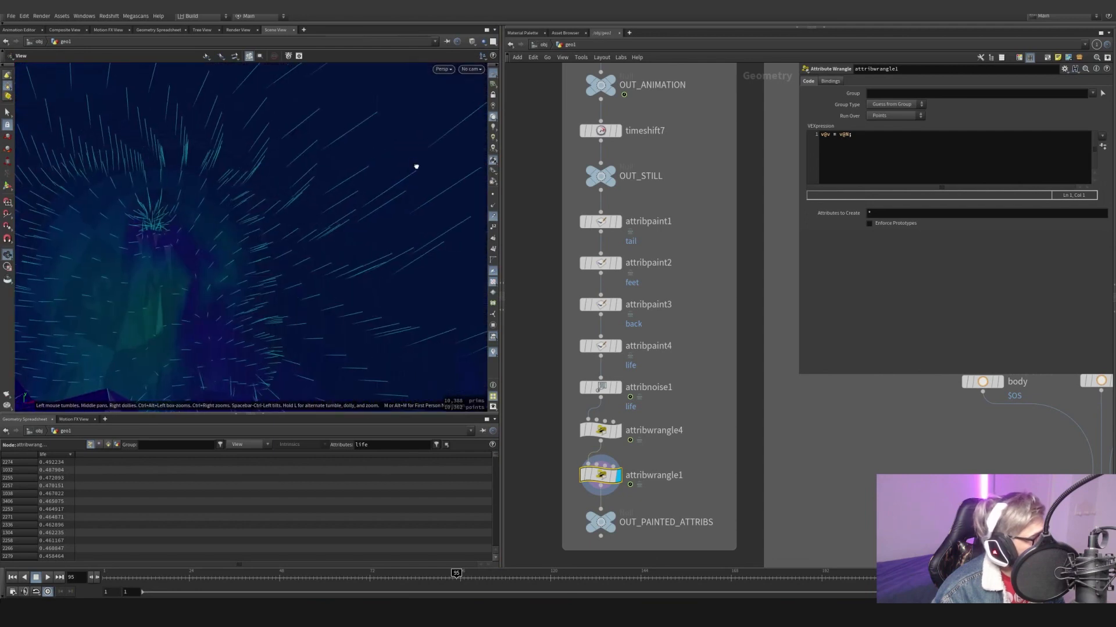
pyautogui.keyDown('alt'); pyautogui.moveTo(316, 188); pyautogui.dragTo(238, 233, button='right'); pyautogui.keyUp('alt')
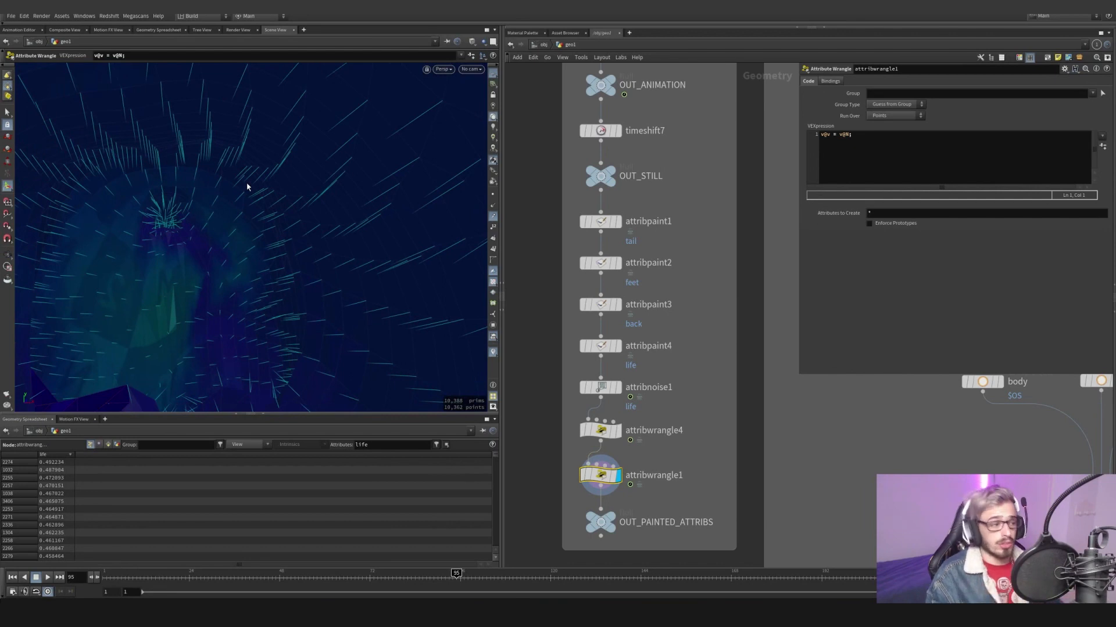
# Display the OUT_PAINTED_ATTRIBS null and hide the point trails
pyautogui.click(613, 512)
pyautogui.keyDown('alt'); pyautogui.moveTo(256, 274); pyautogui.dragTo(333, 303, button='right'); pyautogui.keyUp('alt')
pyautogui.click(493, 217)
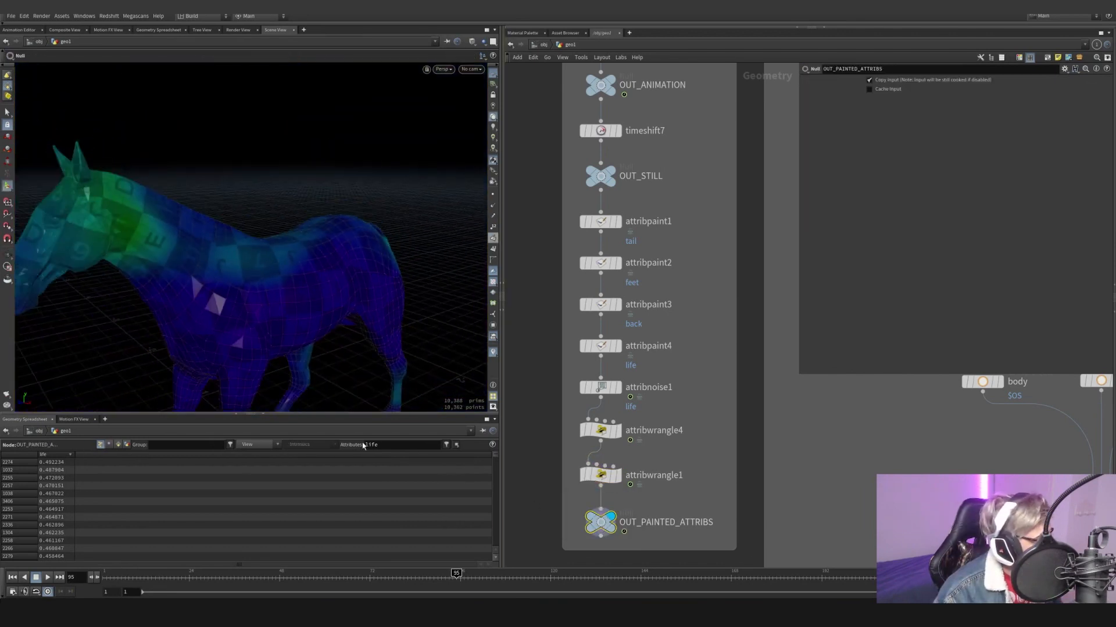
# Filter the geometry spreadsheet attributes to "life feet back tail" and compare the values by sorting the feet and life columns
pyautogui.click(405, 445)
pyautogui.press('BackSpace')
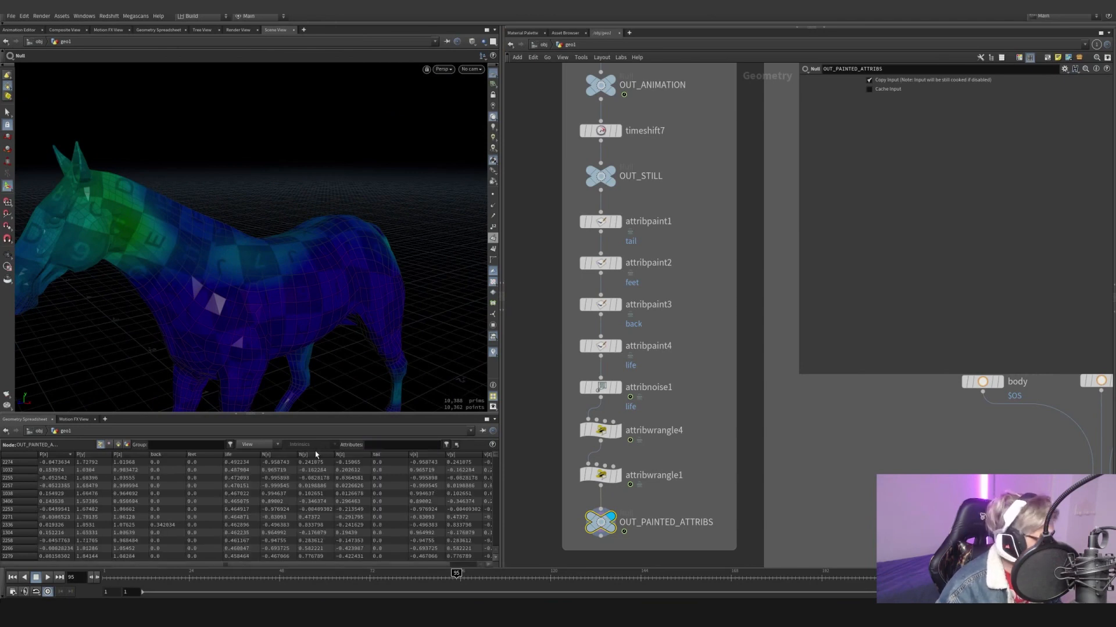
pyautogui.click(381, 445)
pyautogui.write('life feet')
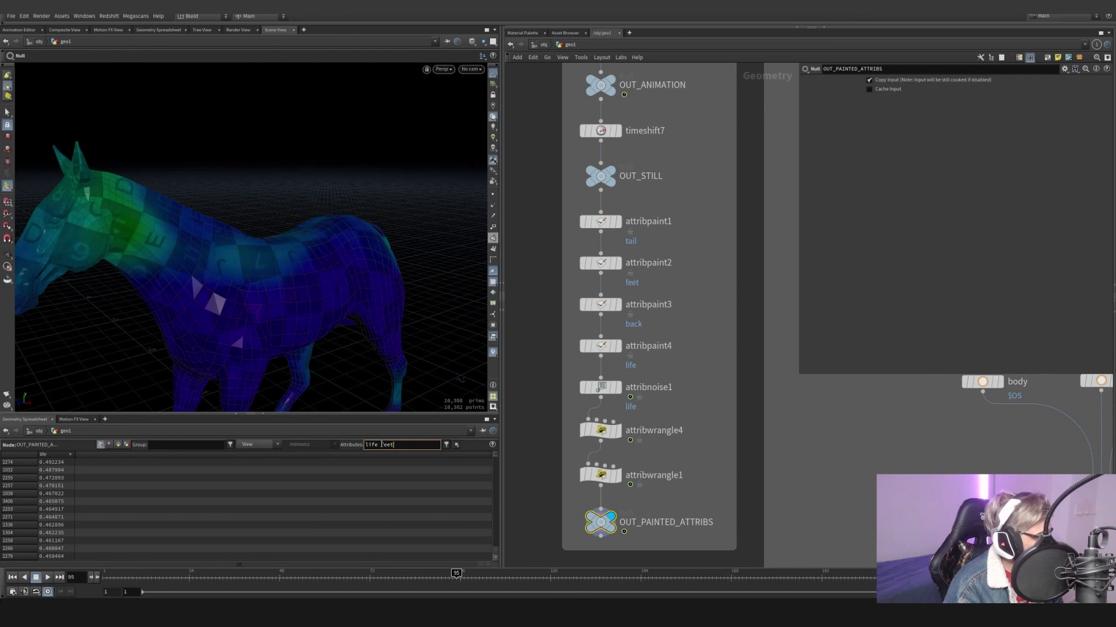
pyautogui.press('Return')
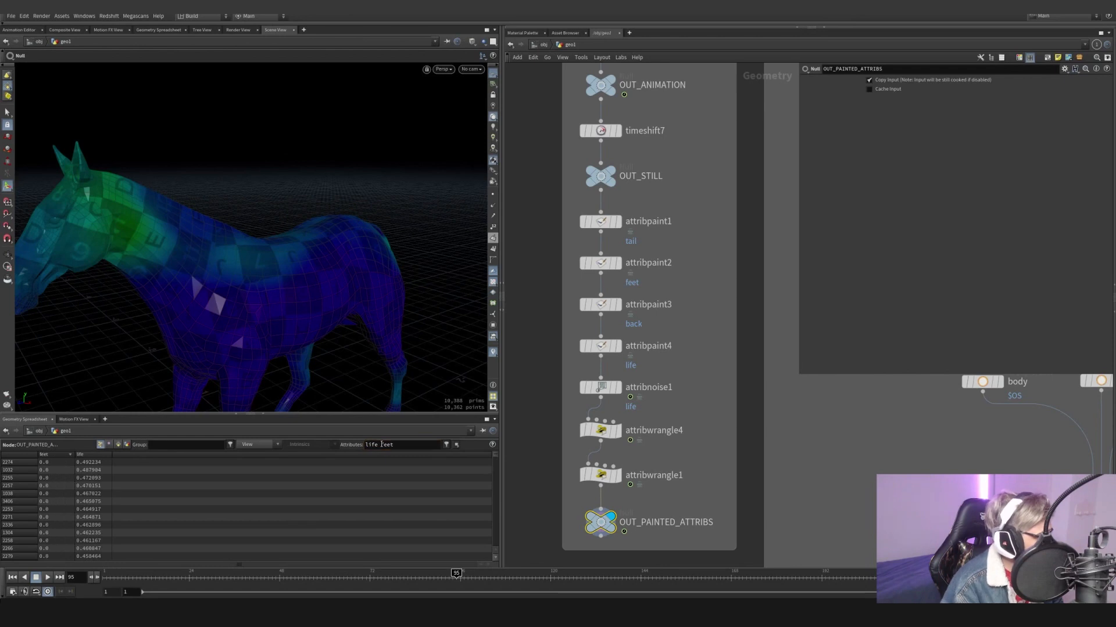
pyautogui.click(407, 445)
pyautogui.write('back')
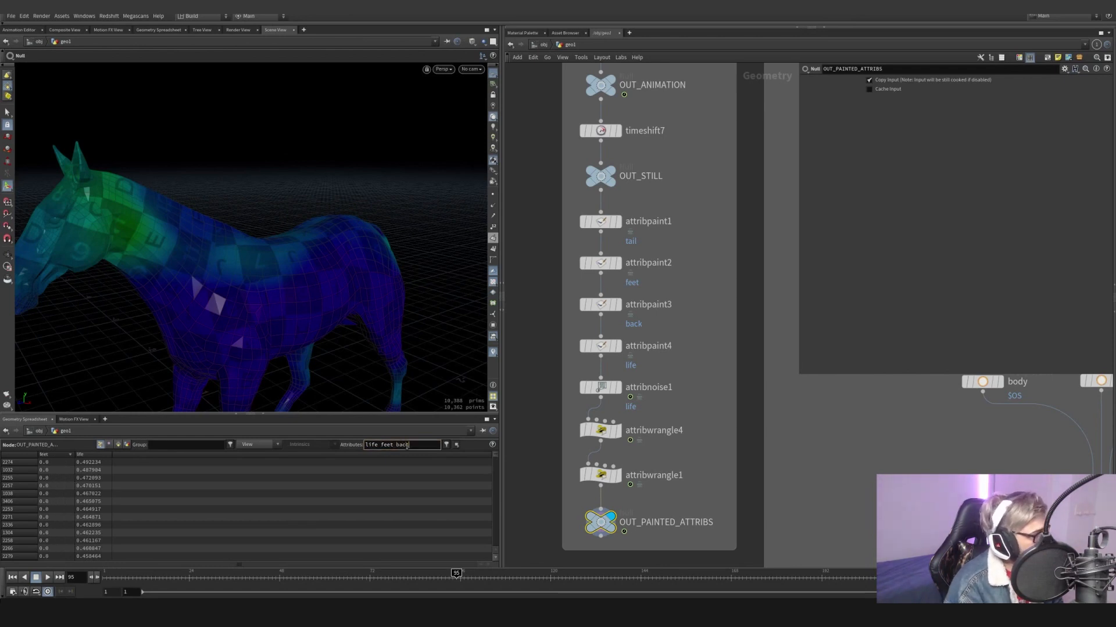
pyautogui.press('Return')
pyautogui.click(420, 447)
pyautogui.write('tail')
pyautogui.press('Return')
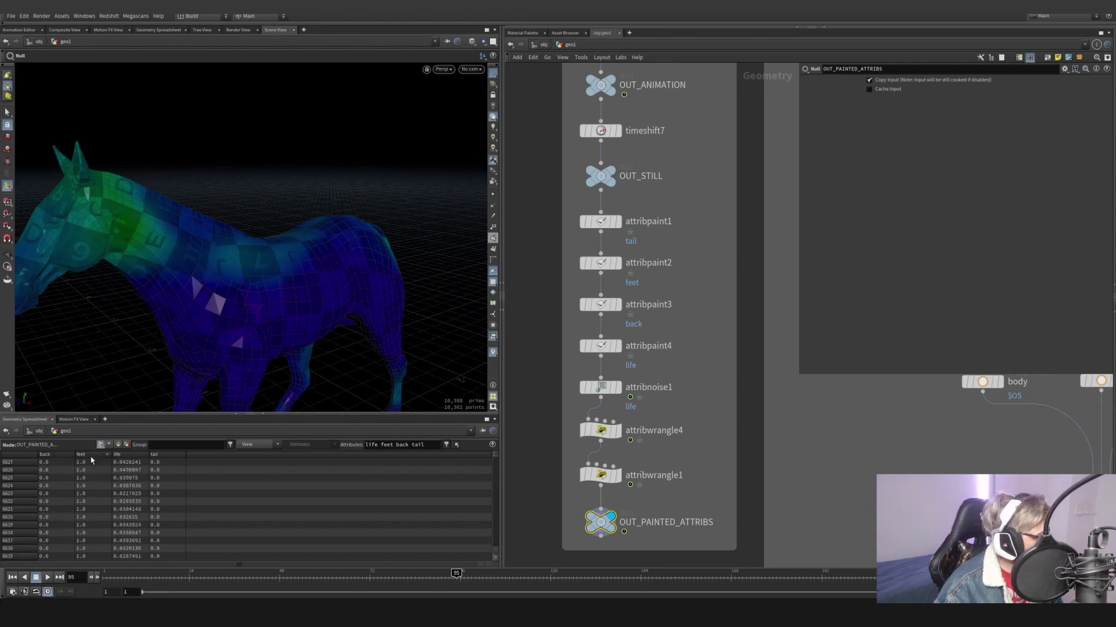
pyautogui.click(82, 457)
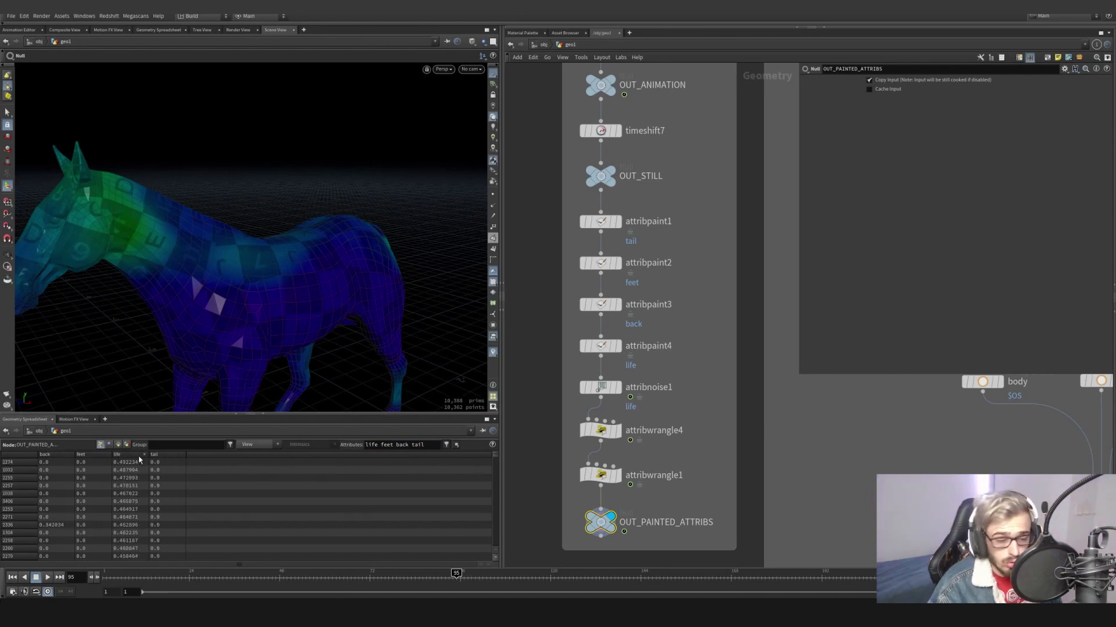
# Display object_merge16, which brings in ../OUT_PAINTED_ATTRIBS, and inspect its place in the network and the horse
pyautogui.scroll(-7, 566, 495)
pyautogui.scroll(6, 606, 262)
pyautogui.moveTo(745, 254); pyautogui.dragTo(654, 254, button='middle')
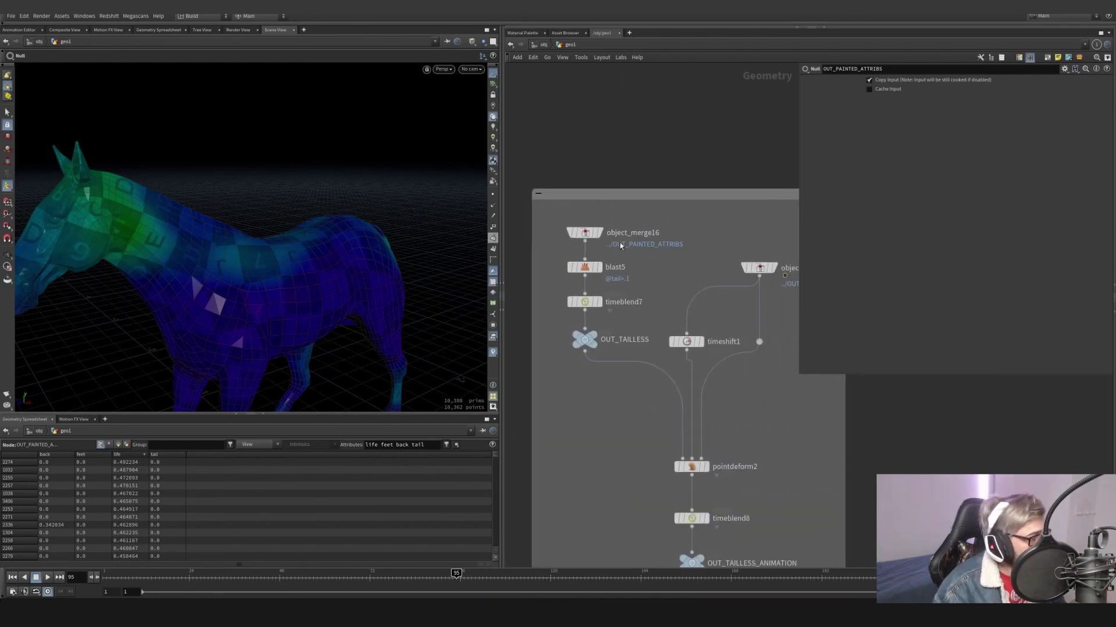
pyautogui.click(599, 233)
pyautogui.scroll(-5, 589, 401)
pyautogui.scroll(6, 590, 405)
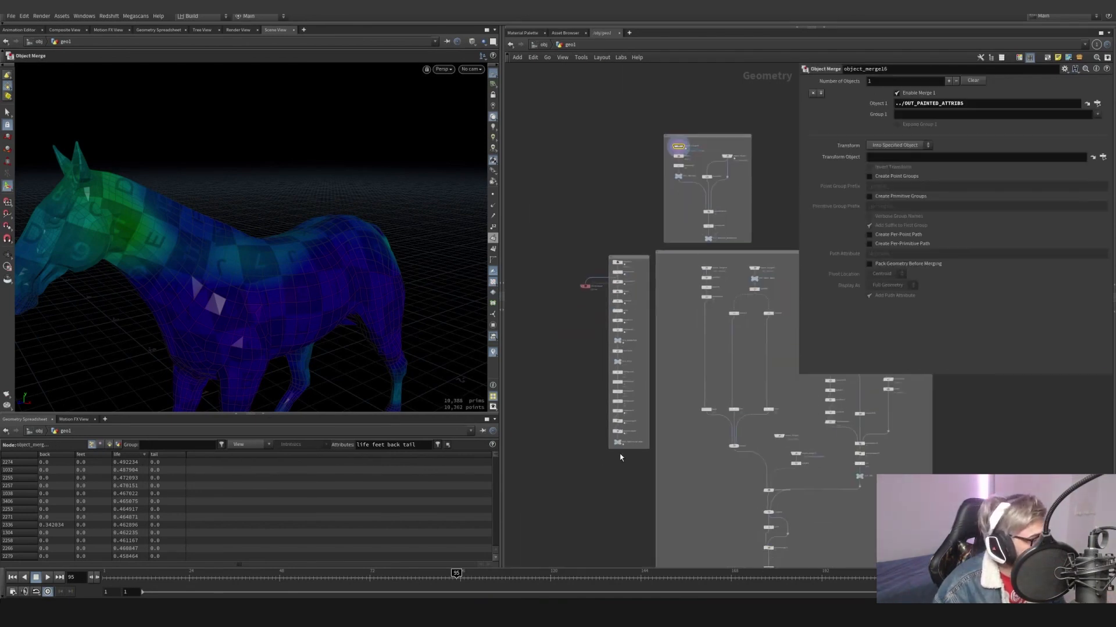
pyautogui.scroll(-5, 665, 419)
pyautogui.scroll(6, 605, 325)
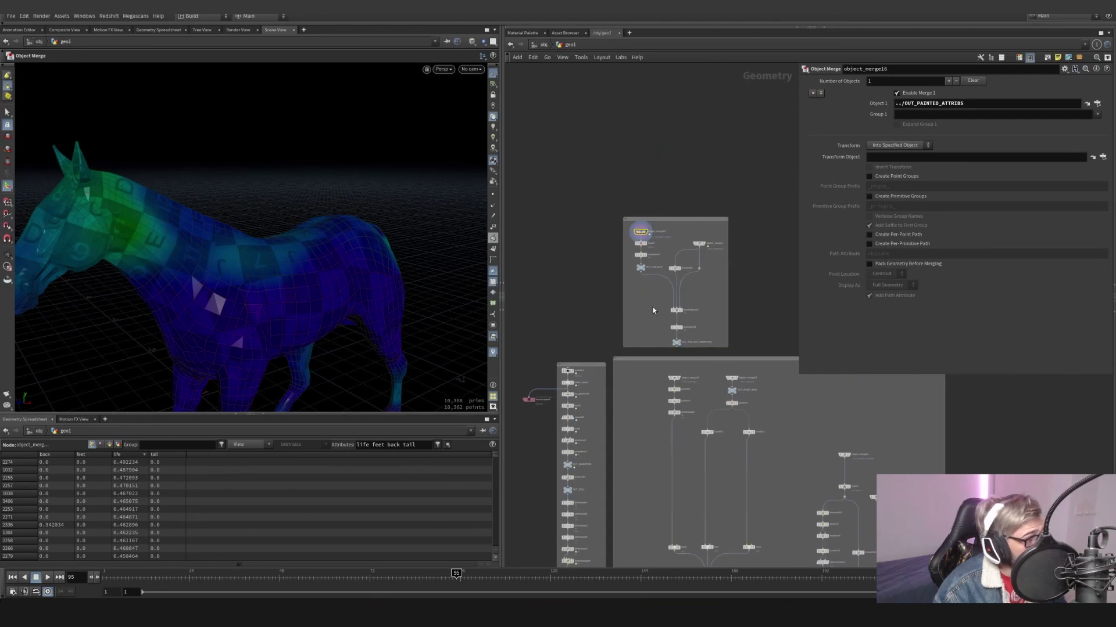
pyautogui.press('Escape')
pyautogui.moveTo(290, 302); pyautogui.dragTo(332, 305)
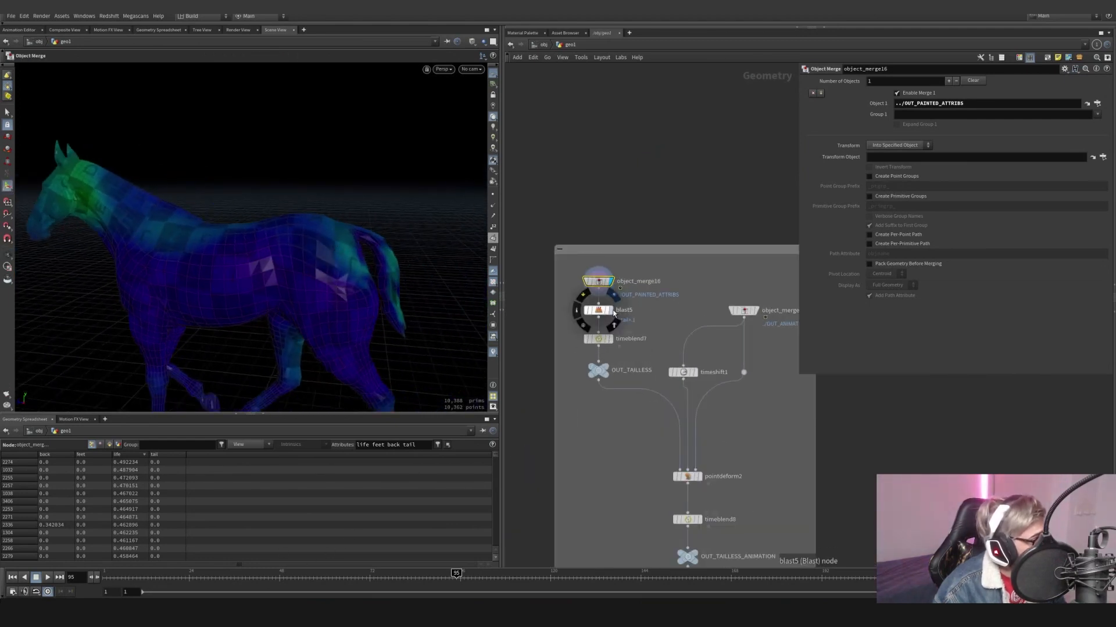
# Display and select blast5 with the tail point group, and inspect the horse's rear
pyautogui.click(609, 310)
pyautogui.click(598, 310)
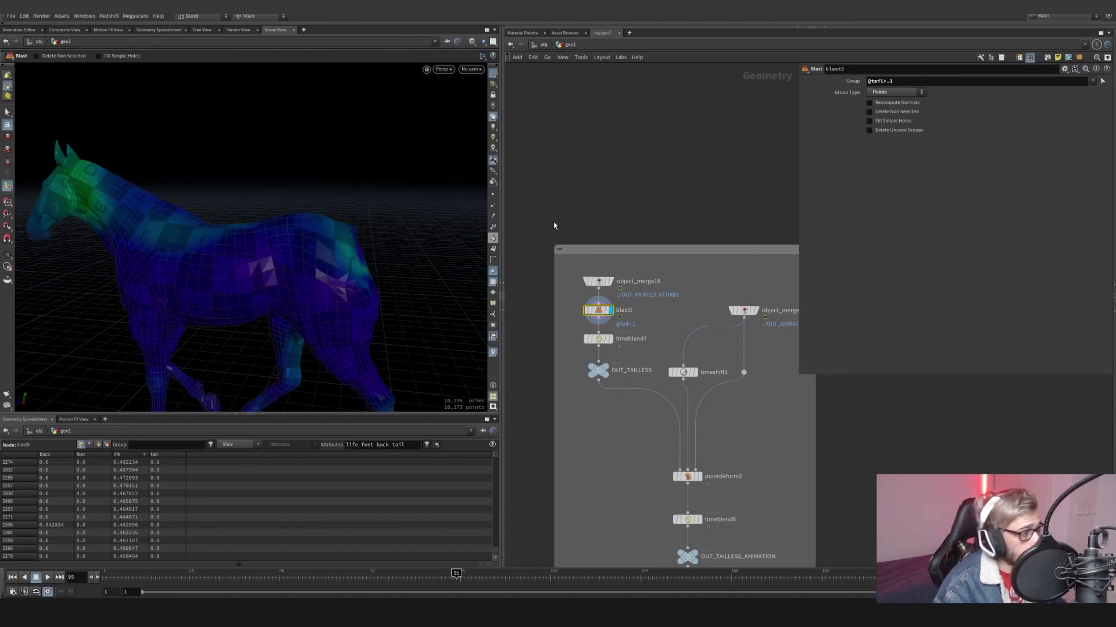
pyautogui.moveTo(433, 267); pyautogui.dragTo(357, 256)
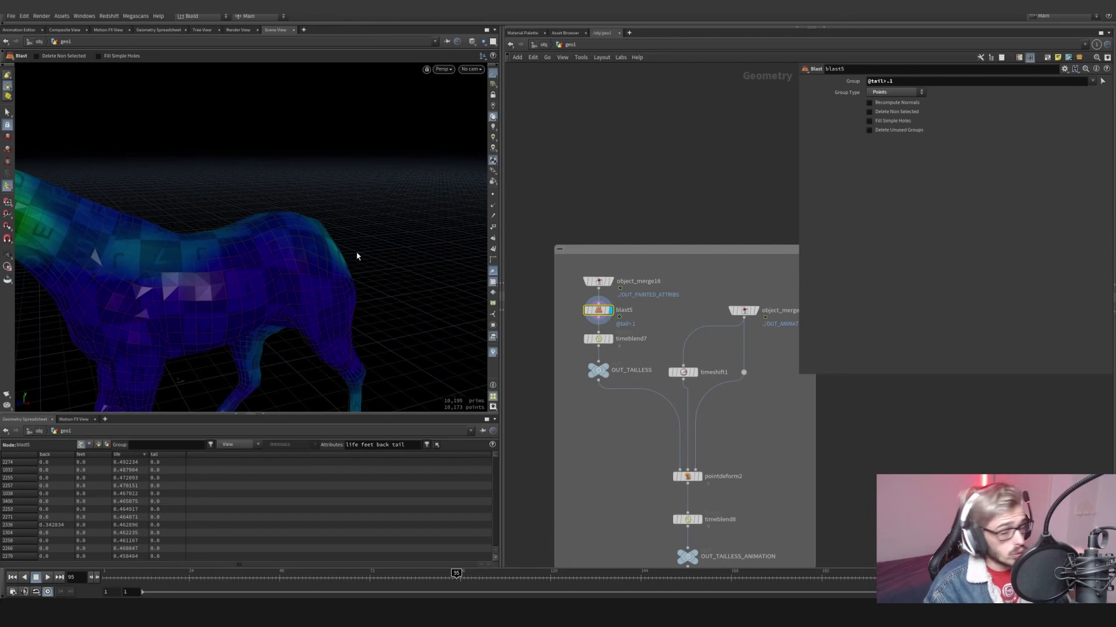
# Display timeblend7 and the OUT_TAILLESS null, and examine the horse from behind at frame 88
pyautogui.click(598, 339)
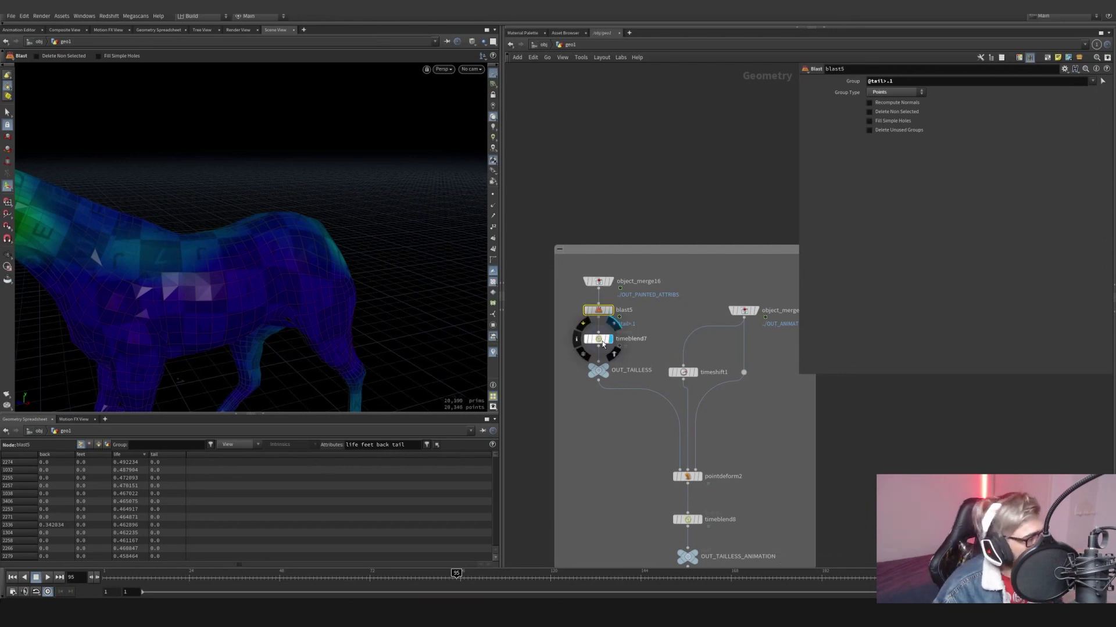
pyautogui.moveTo(578, 329); pyautogui.dragTo(627, 352)
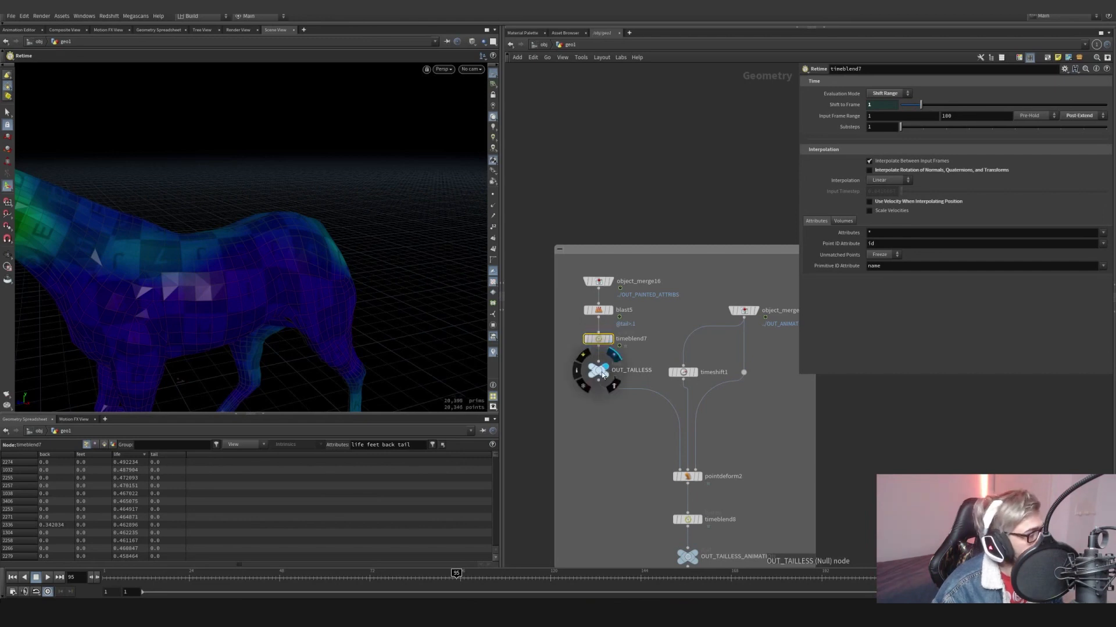
pyautogui.click(598, 370)
pyautogui.scroll(-5, 279, 270)
pyautogui.keyDown('alt'); pyautogui.moveTo(279, 270); pyautogui.dragTo(157, 250); pyautogui.keyUp('alt')
pyautogui.moveTo(424, 578)
pyautogui.mouseDown()
pyautogui.moveTo(621, 594)
pyautogui.moveTo(430, 579)
pyautogui.mouseUp()
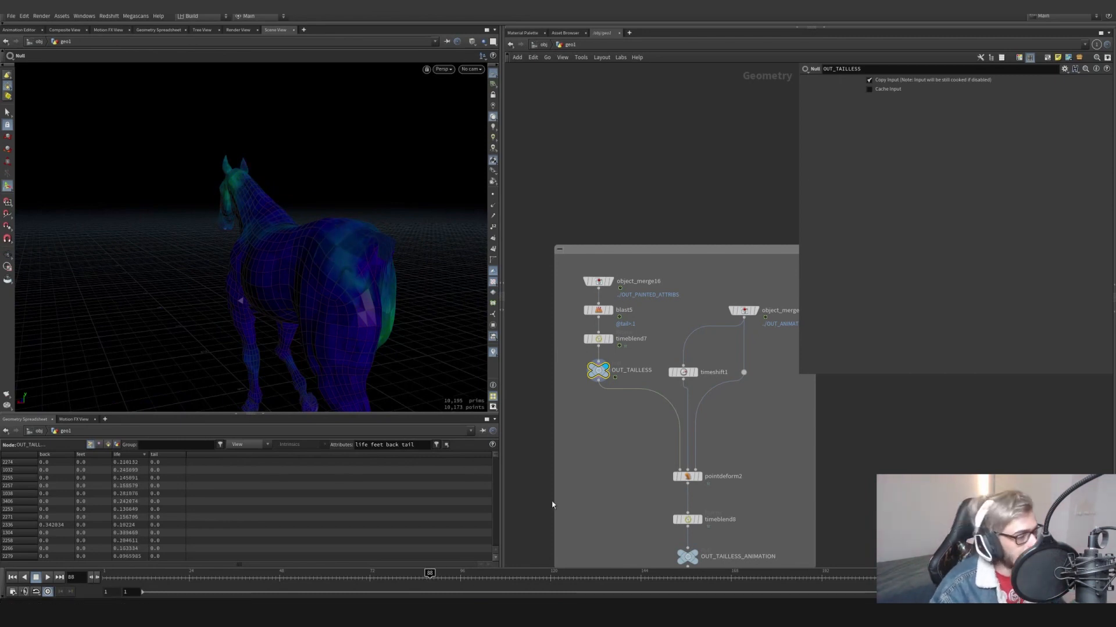
# Display object_merge1, which brings in ../OUT_ANIMATION, and scrub the animated horse to frame 85
pyautogui.moveTo(640, 401); pyautogui.dragTo(583, 409, button='middle')
pyautogui.click(702, 303)
pyautogui.click(686, 318)
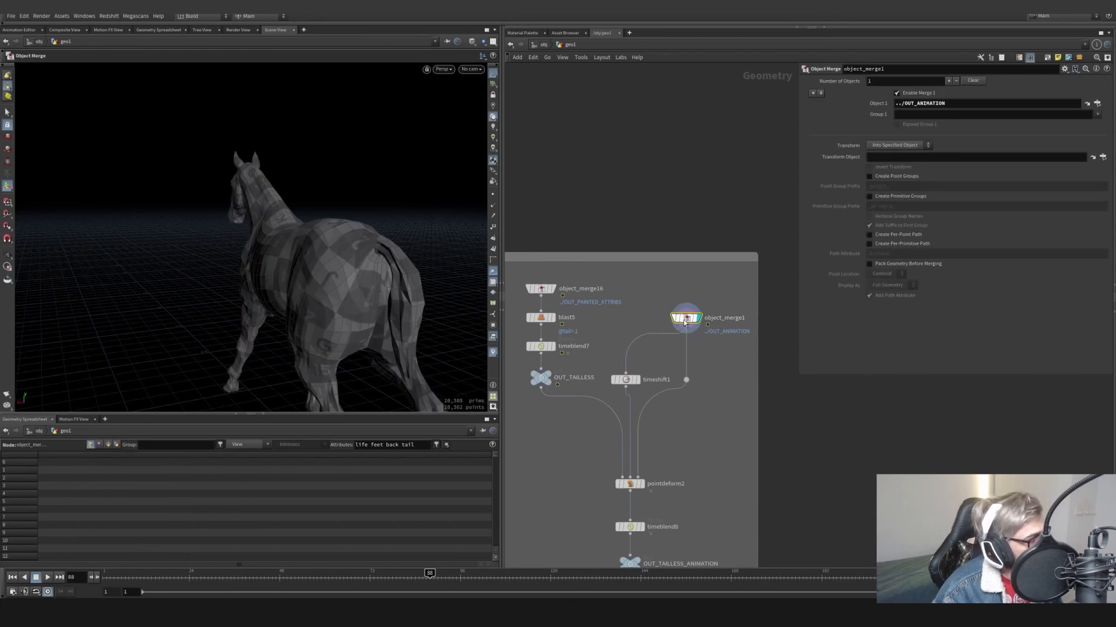
pyautogui.keyDown('alt'); pyautogui.moveTo(354, 278); pyautogui.dragTo(458, 282); pyautogui.keyUp('alt')
pyautogui.moveTo(371, 576); pyautogui.dragTo(419, 577)
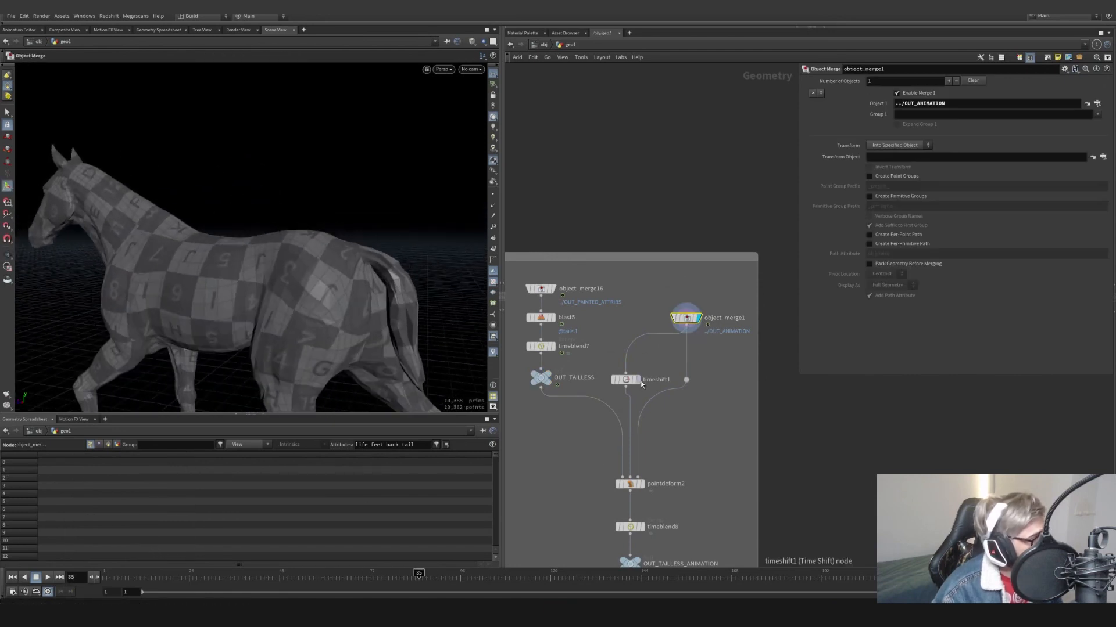
# Display timeshift1 and pointdeform2 in turn, and examine the Point Deform settings
pyautogui.click(638, 380)
pyautogui.click(631, 383)
pyautogui.moveTo(656, 449); pyautogui.dragTo(650, 392, button='middle')
pyautogui.click(636, 427)
pyautogui.click(625, 428)
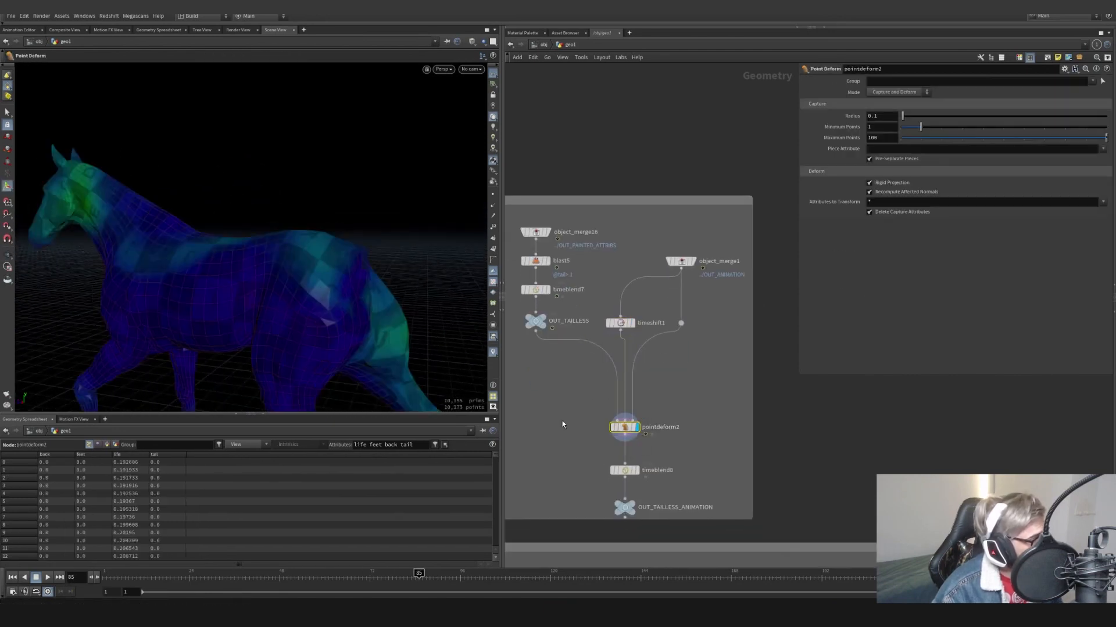
# Compare the displayed results of OUT_TAILLESS and pointdeform2, and scrub the deformed horse to frame 133
pyautogui.click(545, 321)
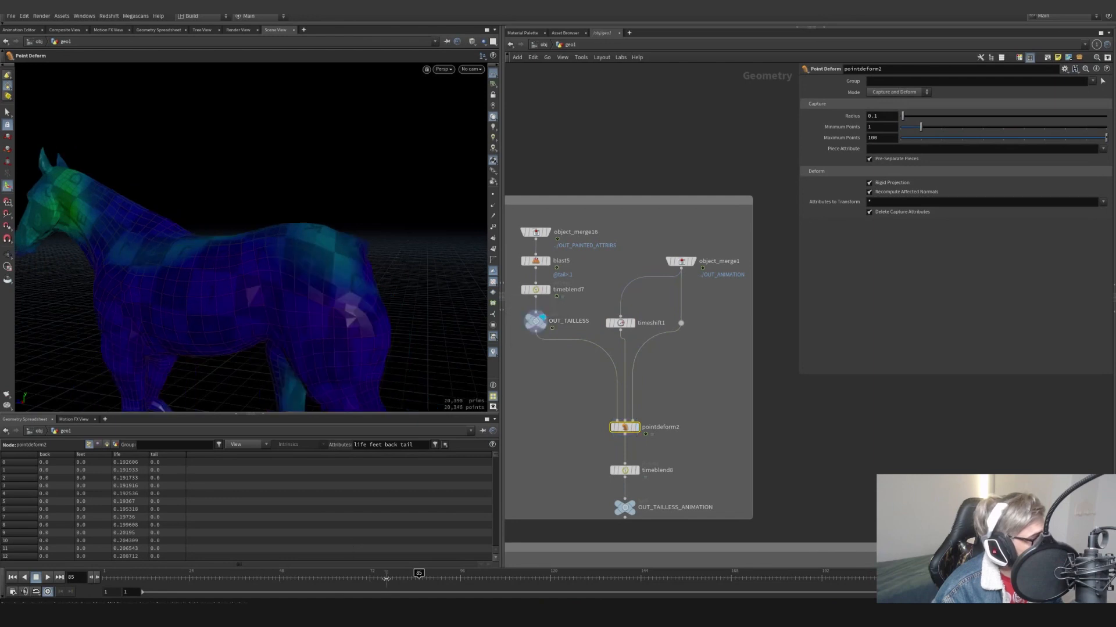
pyautogui.click(633, 428)
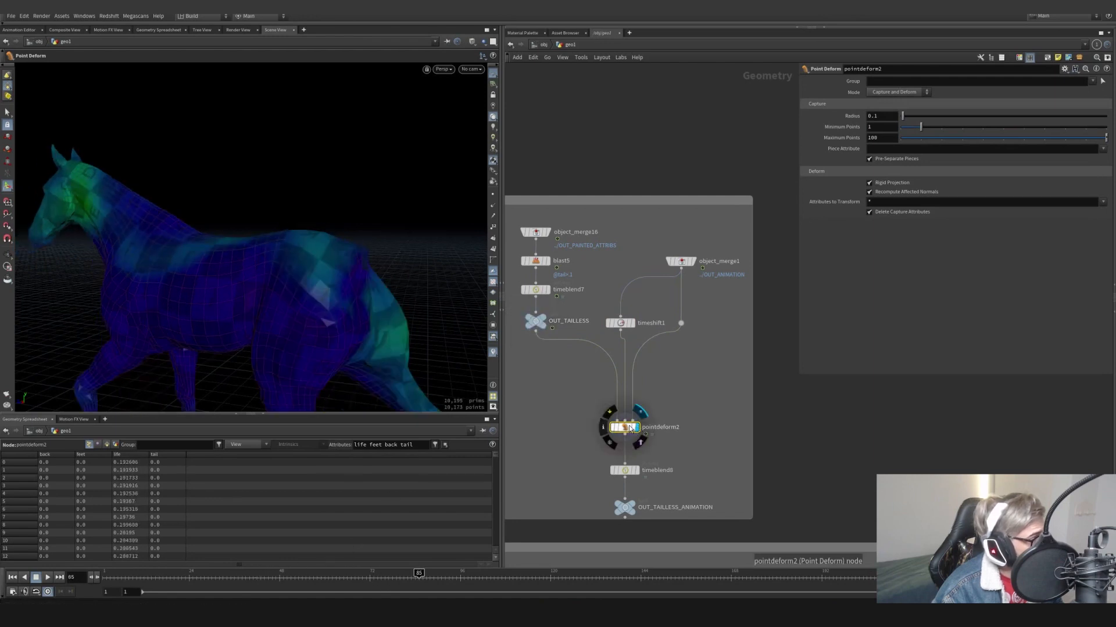
pyautogui.moveTo(420, 576); pyautogui.dragTo(599, 558)
# Display timeblend8 and the OUT_TAILLESS_ANIMATION null in turn, and select the null
pyautogui.moveTo(617, 494); pyautogui.dragTo(618, 435, button='middle')
pyautogui.click(638, 411)
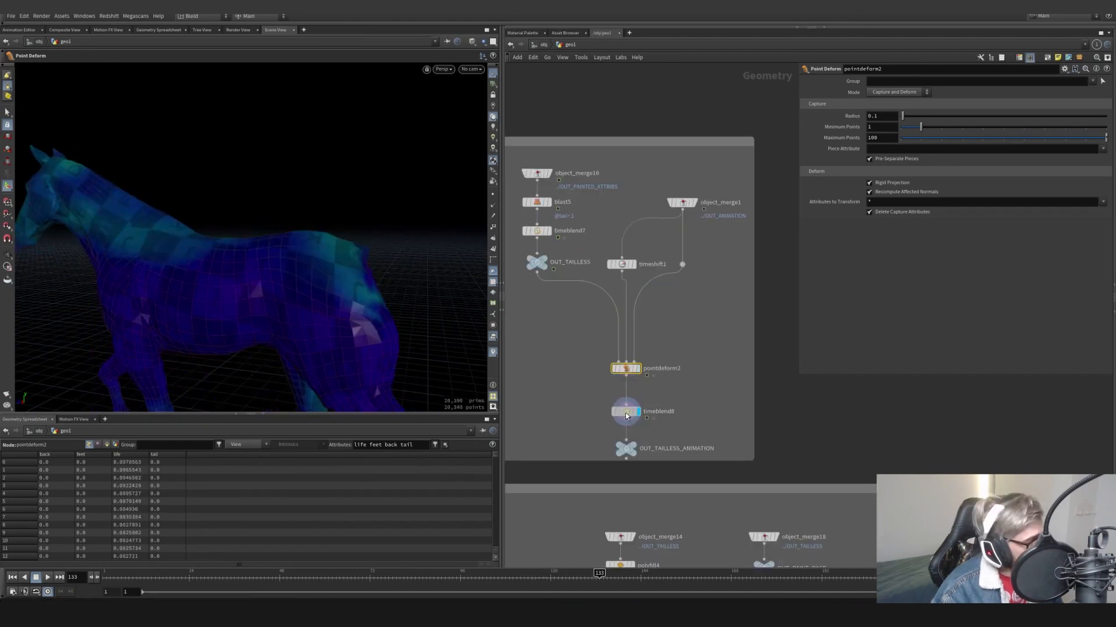
pyautogui.click(626, 412)
pyautogui.click(635, 448)
pyautogui.click(627, 448)
pyautogui.moveTo(704, 429); pyautogui.dragTo(595, 467)
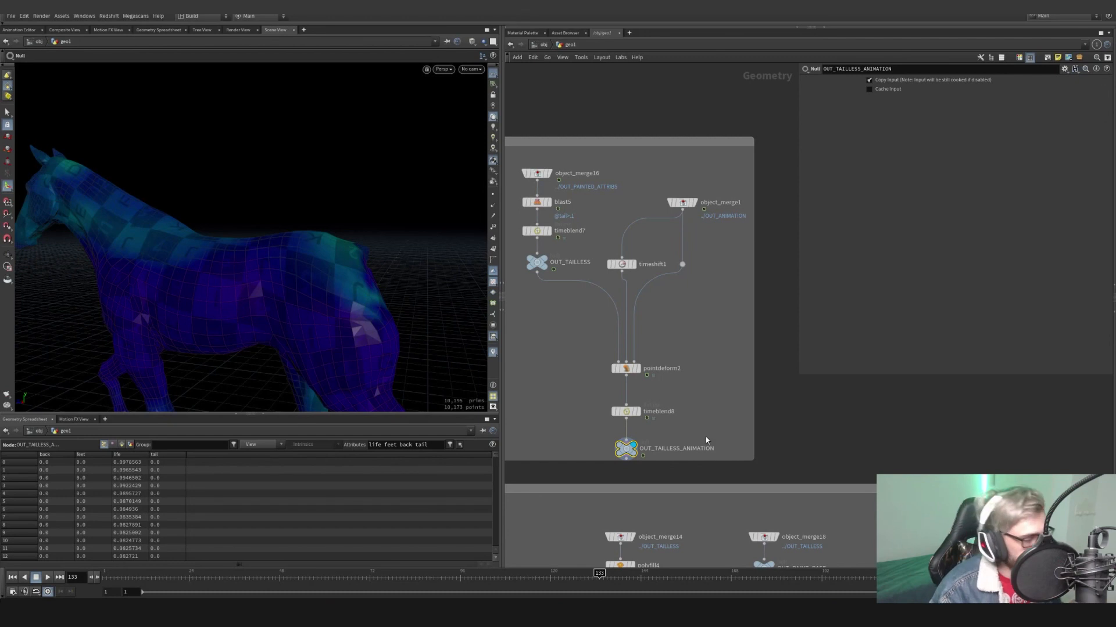
# Display object_merge14, which brings in ../OUT_TAILLESS at the head of the body branch, and scrub to frame 98
pyautogui.scroll(-4, 702, 302)
pyautogui.moveTo(700, 336); pyautogui.dragTo(601, 129, button='middle')
pyautogui.scroll(-2, 608, 135)
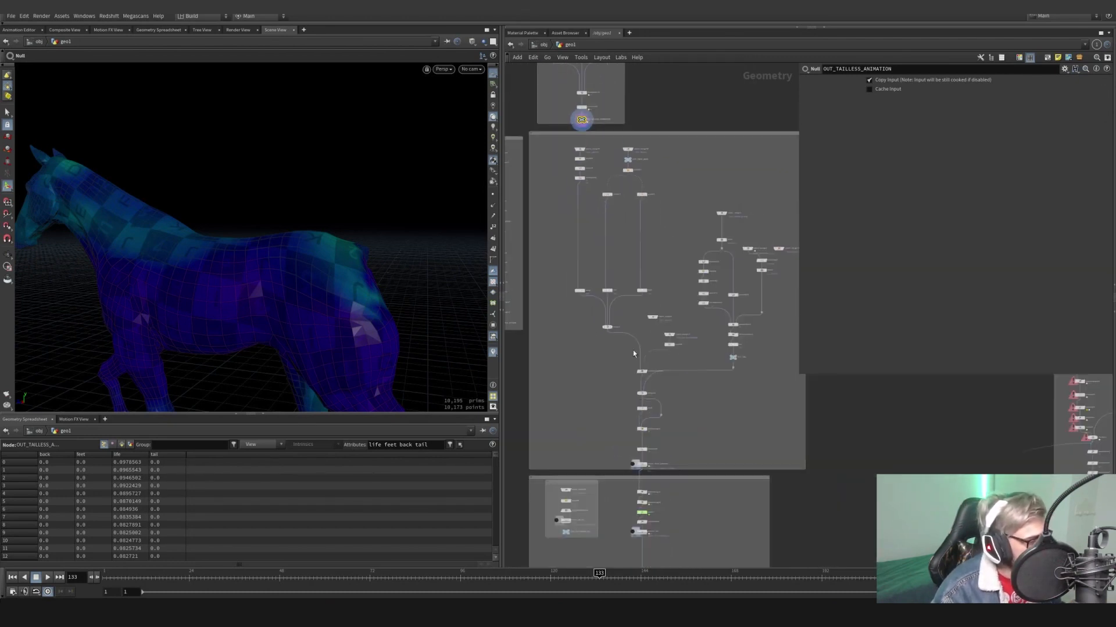
pyautogui.scroll(5, 661, 459)
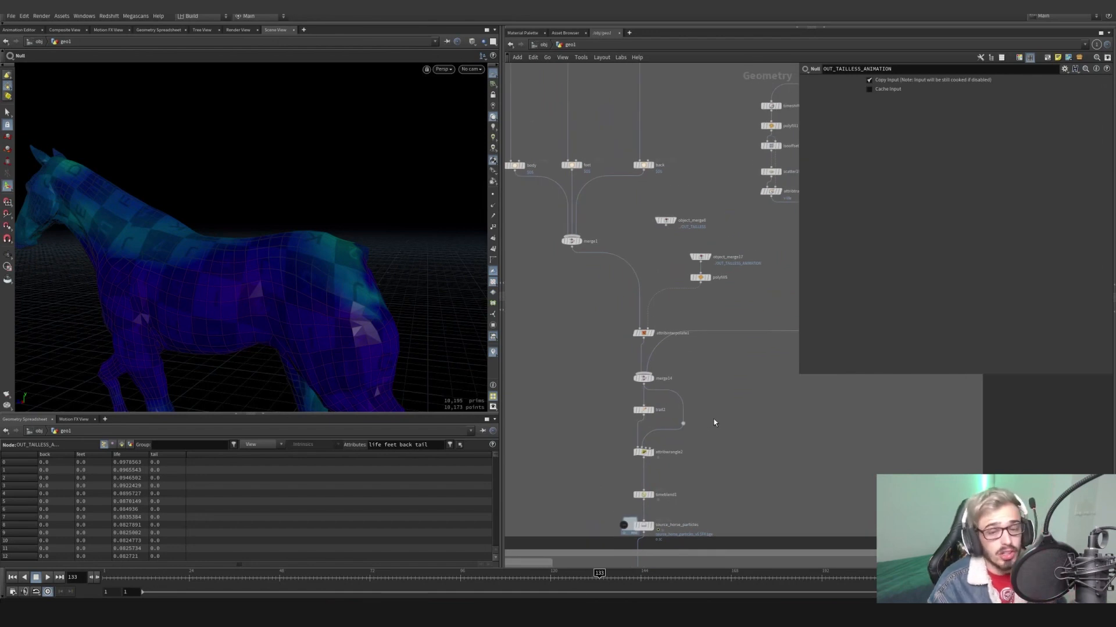
pyautogui.scroll(-3, 720, 399)
pyautogui.moveTo(721, 402); pyautogui.dragTo(720, 484, button='middle')
pyautogui.moveTo(641, 254); pyautogui.dragTo(651, 328, button='middle')
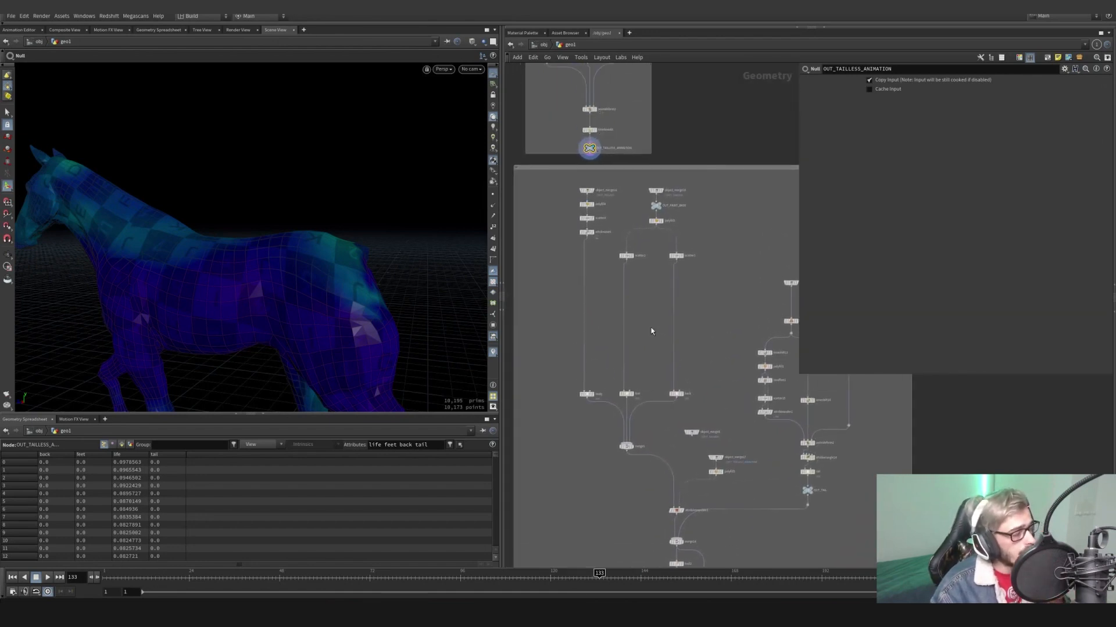
pyautogui.scroll(5, 625, 283)
pyautogui.click(599, 284)
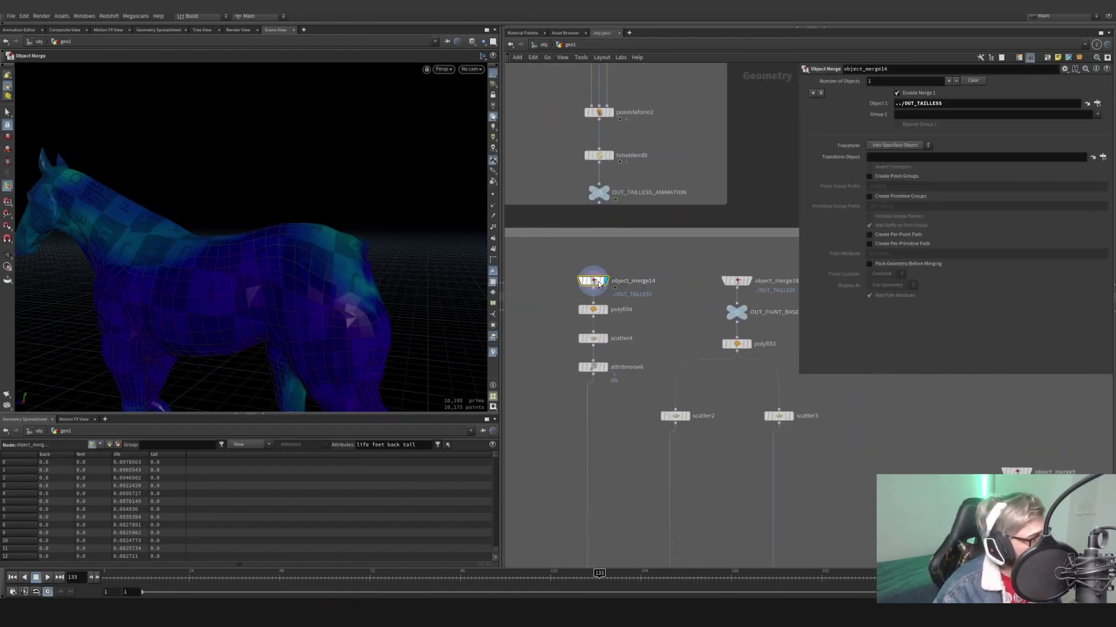
pyautogui.scroll(-2, 570, 300)
pyautogui.moveTo(569, 300); pyautogui.dragTo(628, 277, button='middle')
pyautogui.moveTo(411, 580); pyautogui.dragTo(469, 578)
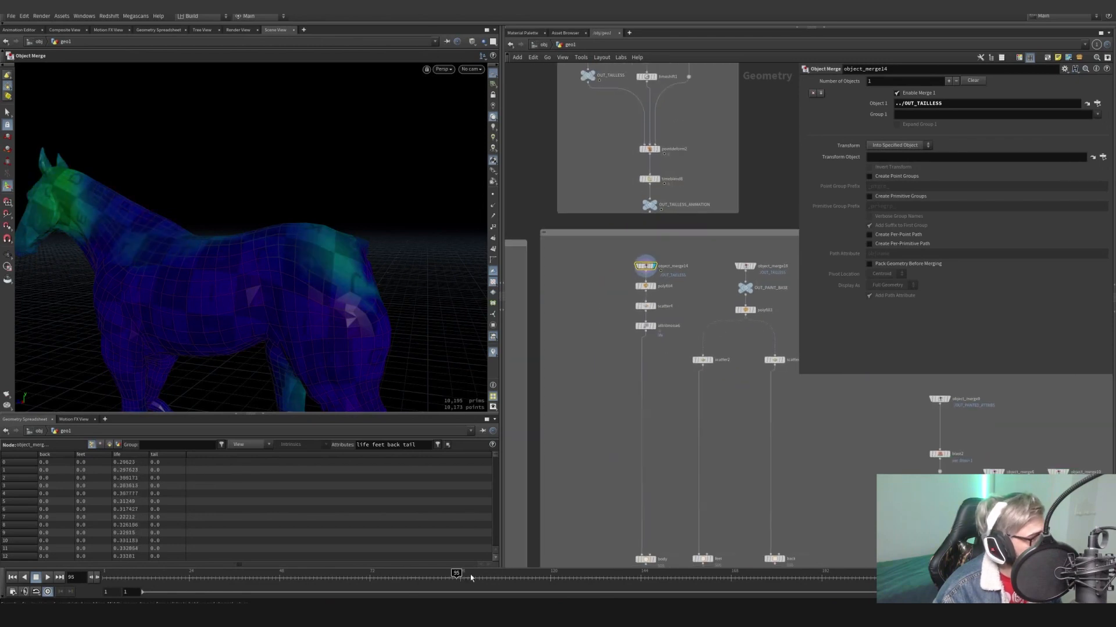
# Locate and display the OUT_TAILLESS null, and return to object_merge14, which references it
pyautogui.scroll(-3, 640, 444)
pyautogui.moveTo(640, 445); pyautogui.dragTo(729, 252, button='middle')
pyautogui.scroll(5, 634, 352)
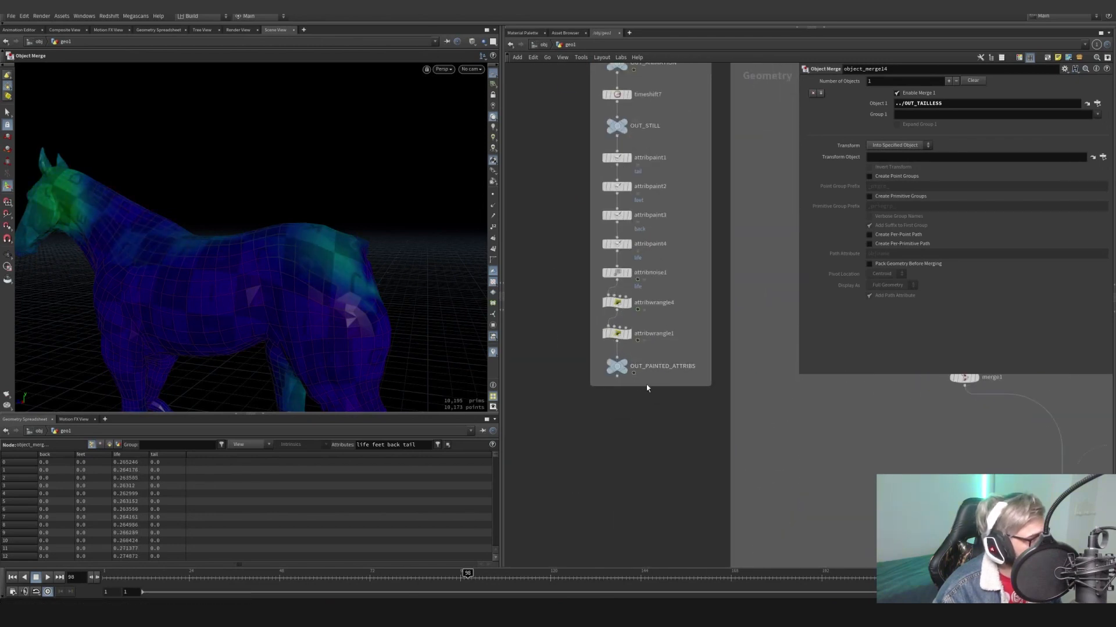
pyautogui.scroll(-3, 656, 430)
pyautogui.moveTo(662, 450); pyautogui.dragTo(638, 438, button='middle')
pyautogui.moveTo(655, 308); pyautogui.dragTo(563, 555, button='middle')
pyautogui.scroll(3, 623, 344)
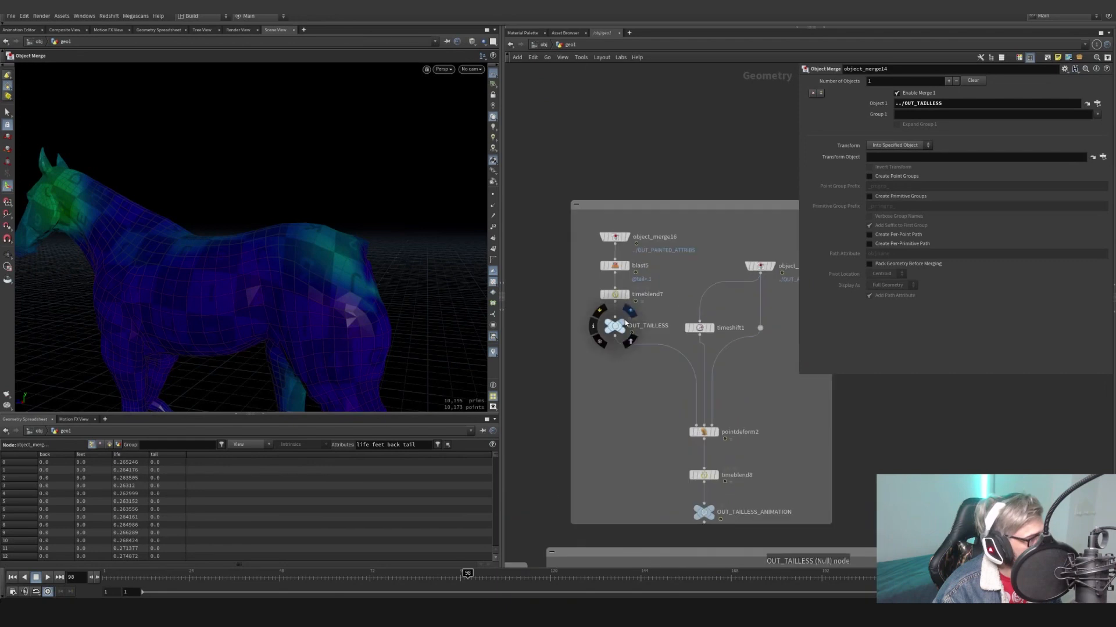
pyautogui.click(615, 326)
pyautogui.moveTo(631, 378); pyautogui.dragTo(570, 161, button='middle')
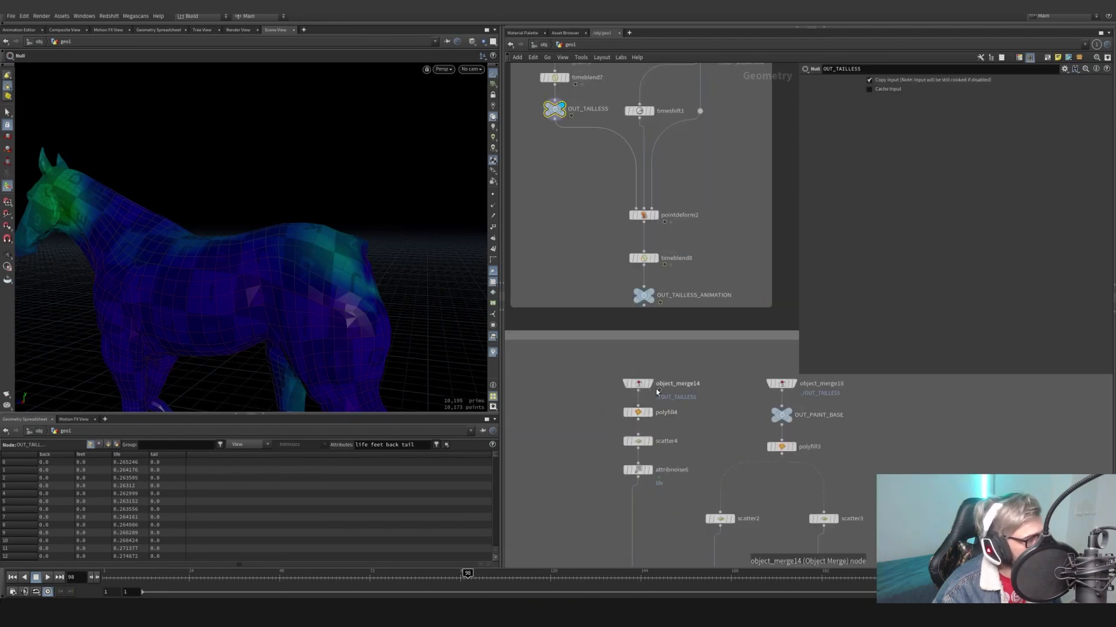
pyautogui.click(638, 384)
# Display polyfill4 and inspect the filled tail opening from behind the horse
pyautogui.click(637, 412)
pyautogui.moveTo(451, 309); pyautogui.dragTo(473, 331)
pyautogui.press('Return')
pyautogui.scroll(2, 680, 422)
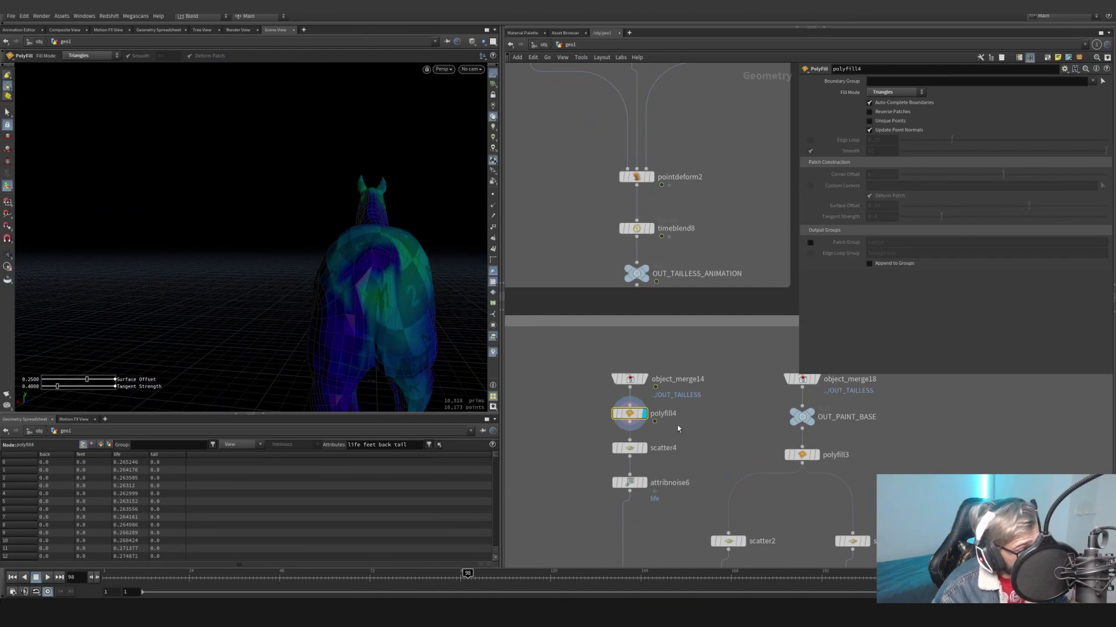
# Display scatter4 and enable its Prim Num and Prim UVW output attributes, sourceprim and sourceprimuv
pyautogui.click(629, 448)
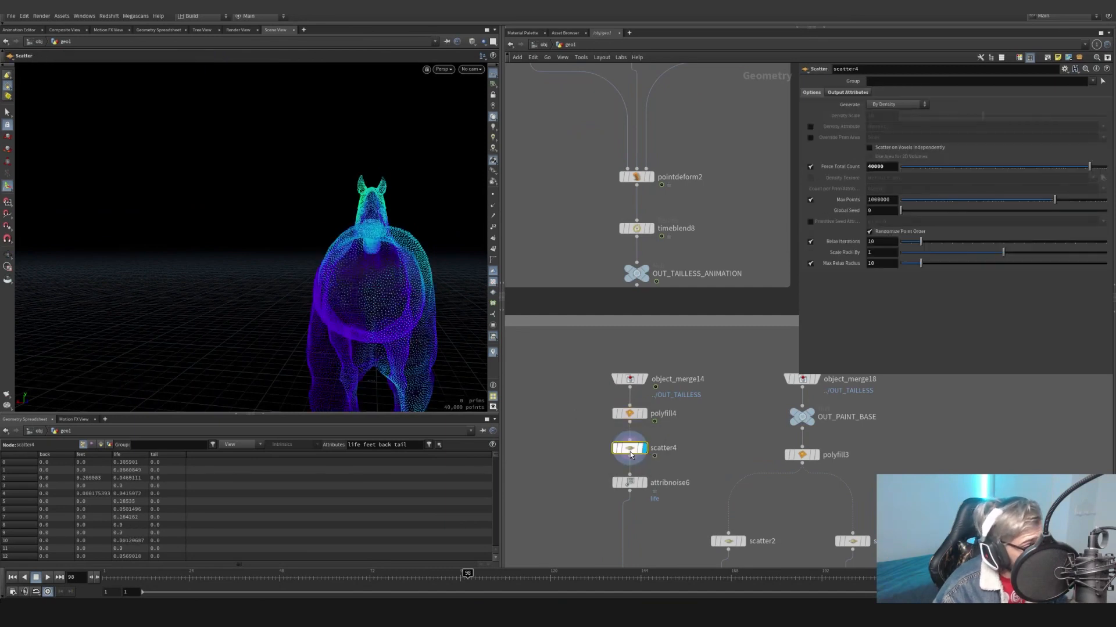
pyautogui.click(847, 92)
pyautogui.click(810, 104)
pyautogui.click(810, 115)
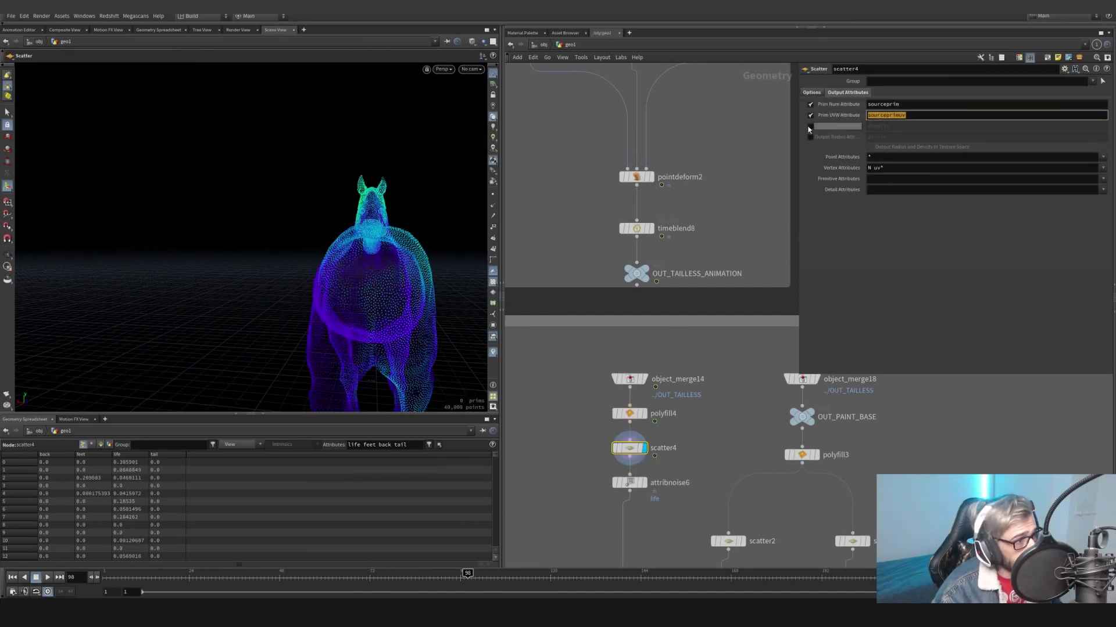
# Clear the geometry spreadsheet's attribute filter and sort the scattered points by sourceprim
pyautogui.click(367, 447)
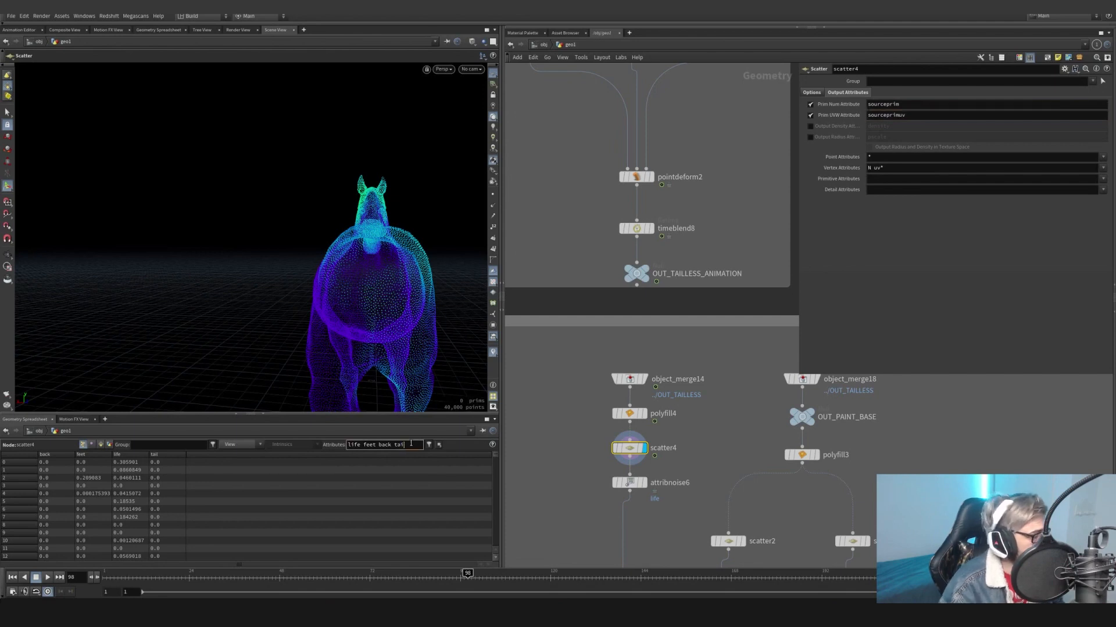
pyautogui.hotkey('ctrl', 'a')
pyautogui.press('BackSpace')
pyautogui.press('Return')
pyautogui.click(390, 455)
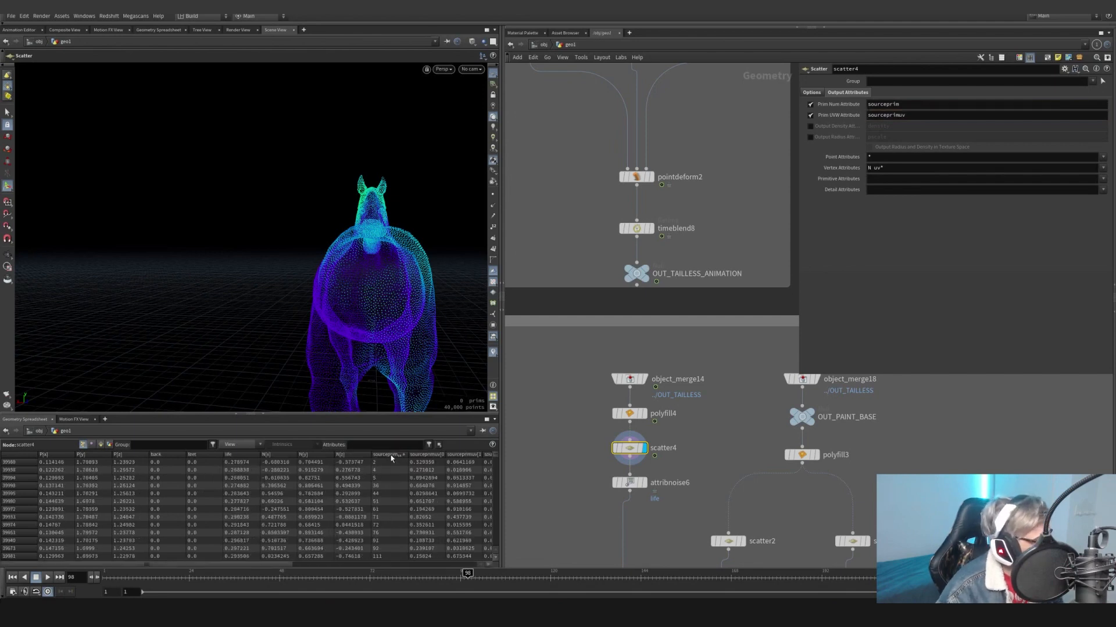
# Template polyfill4 behind the scattered points and examine the horse's wireframe up close from the side
pyautogui.click(648, 430)
pyautogui.scroll(10, 361, 264)
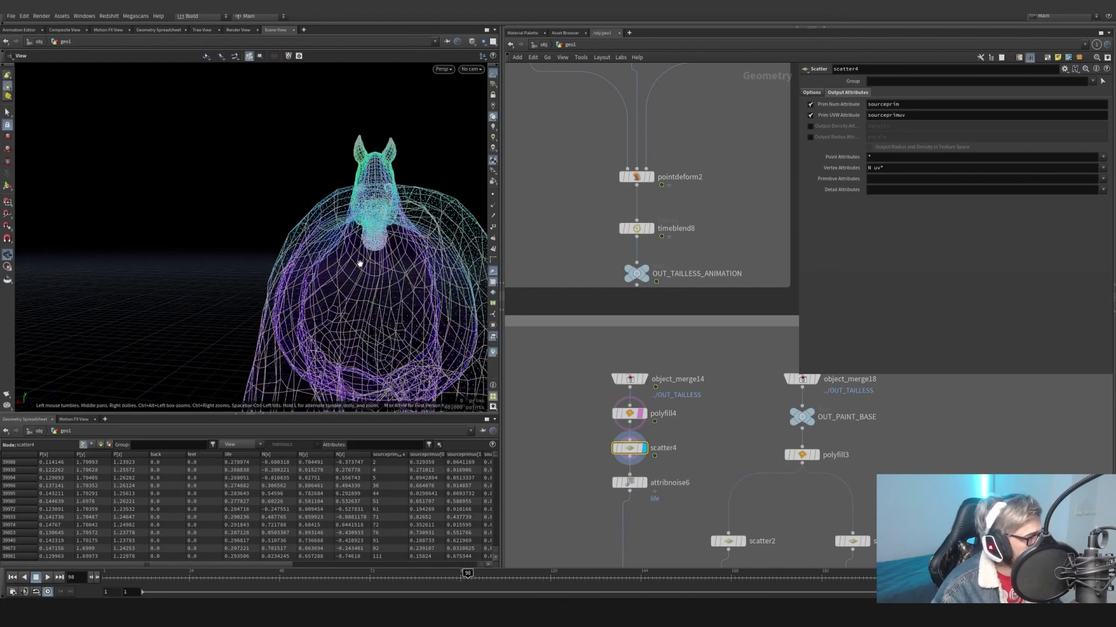
pyautogui.scroll(-5, 357, 275)
pyautogui.moveTo(311, 242); pyautogui.dragTo(418, 238)
pyautogui.scroll(6, 402, 243)
# Display polyfill4 with primitive numbers on, and check the sourceprim and sourceprimuv columns in the spreadsheet
pyautogui.click(642, 414)
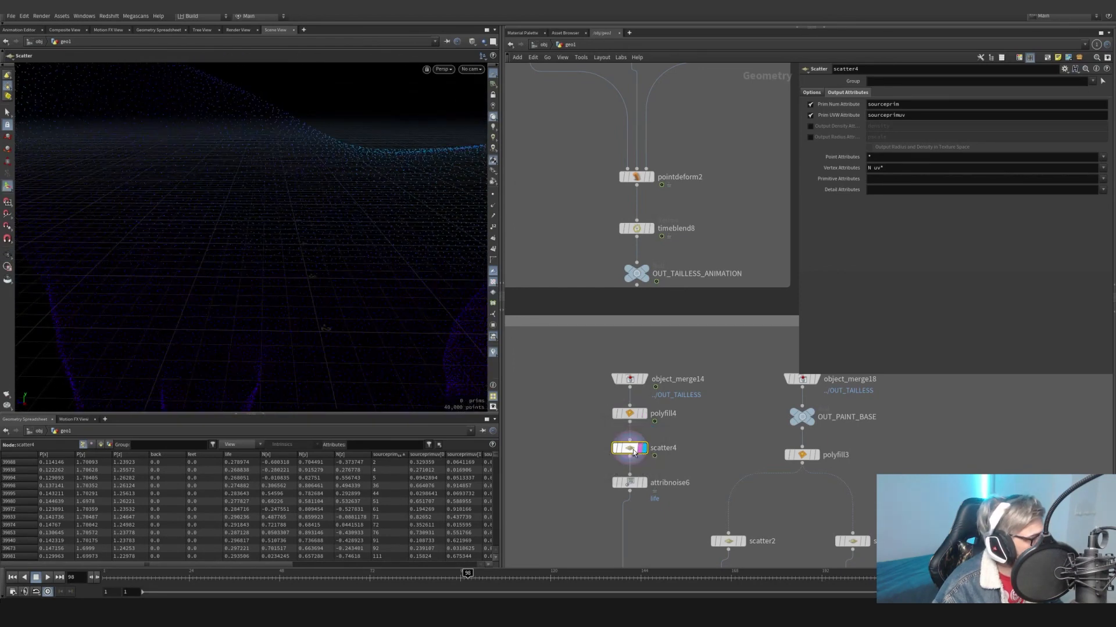
pyautogui.click(645, 414)
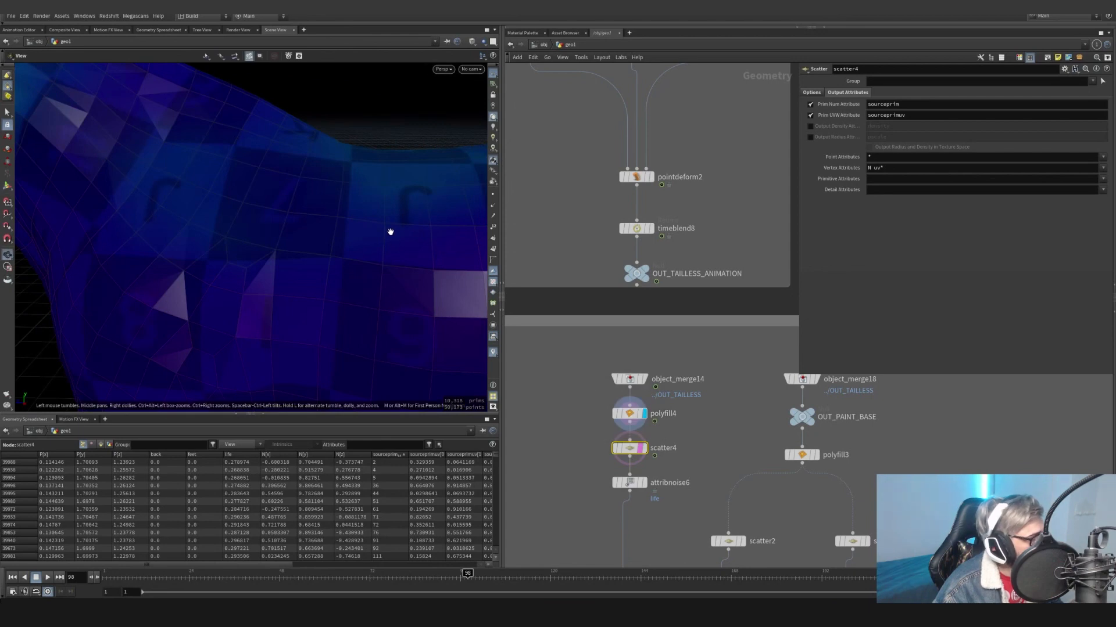
pyautogui.scroll(5, 416, 246)
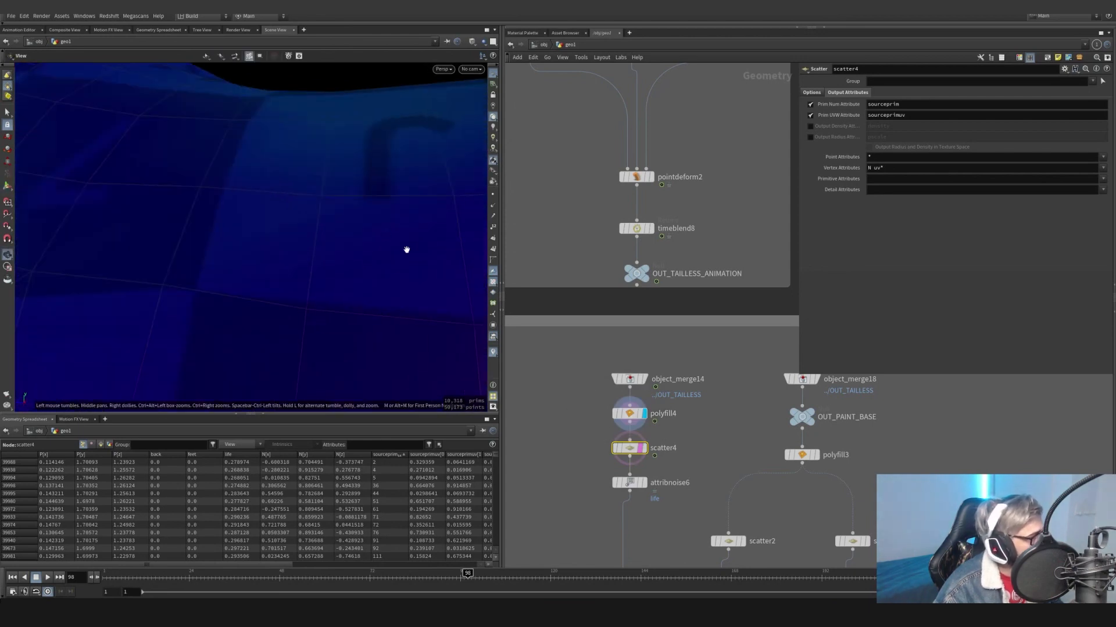
pyautogui.click(493, 250)
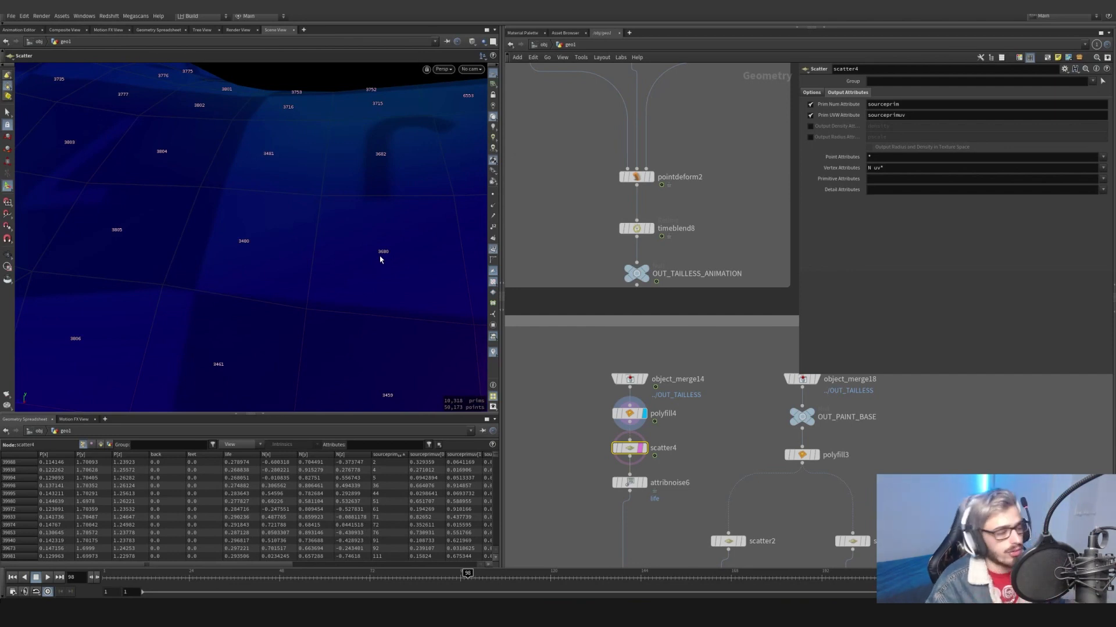
pyautogui.moveTo(271, 566); pyautogui.dragTo(323, 566)
# Switch to Snipping Tool and capture the viewport area around primitive 3680
pyautogui.hotkey('alt', 'Tab')
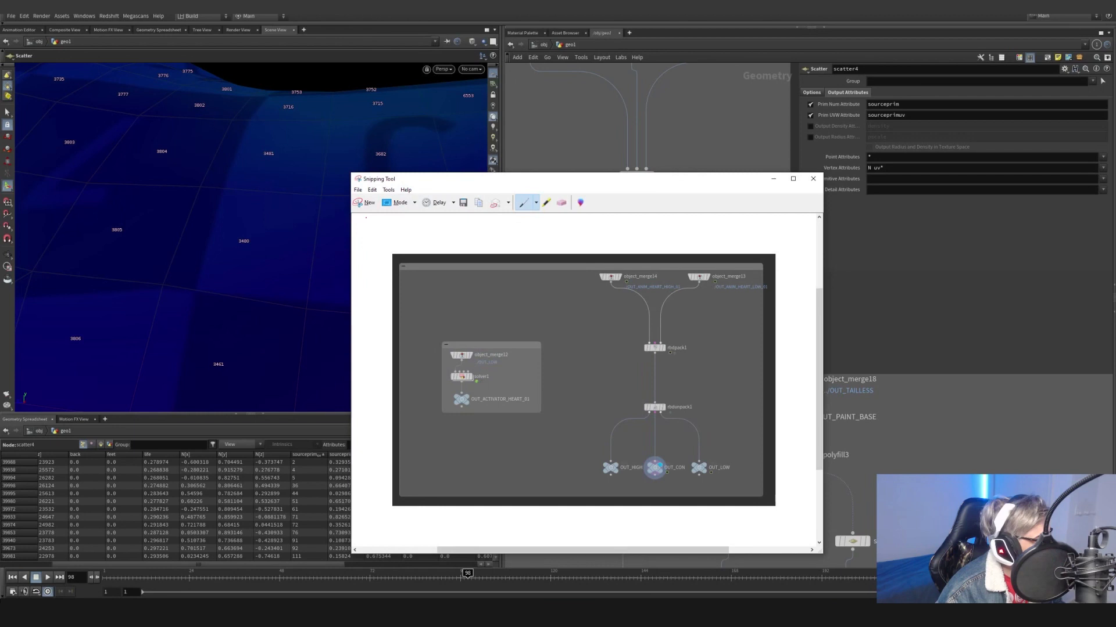
pyautogui.click(366, 202)
pyautogui.moveTo(255, 147); pyautogui.dragTo(531, 380)
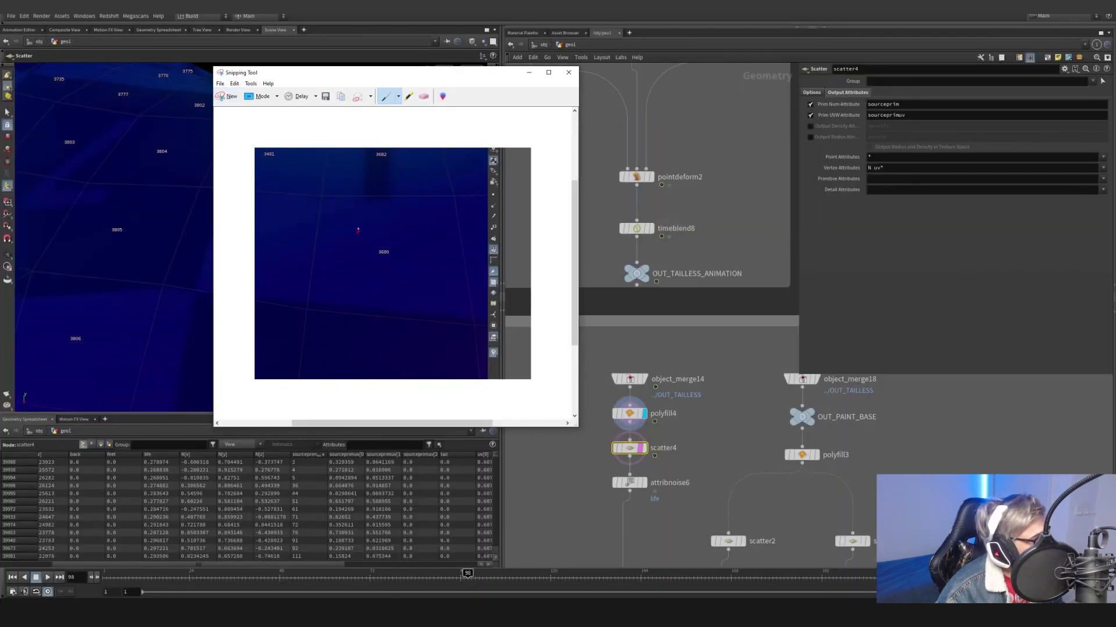
# Annotate the marked point on the snip with yellow arrows labelled 0.7 and 0.3, and minimize Snipping Tool
pyautogui.click(399, 98)
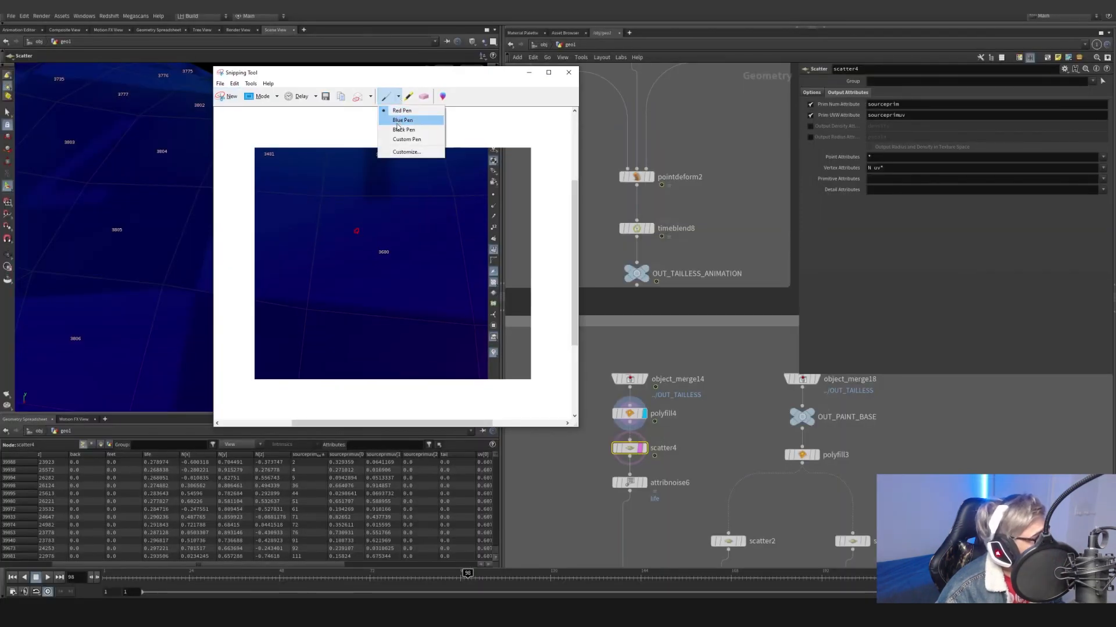
pyautogui.click(404, 116)
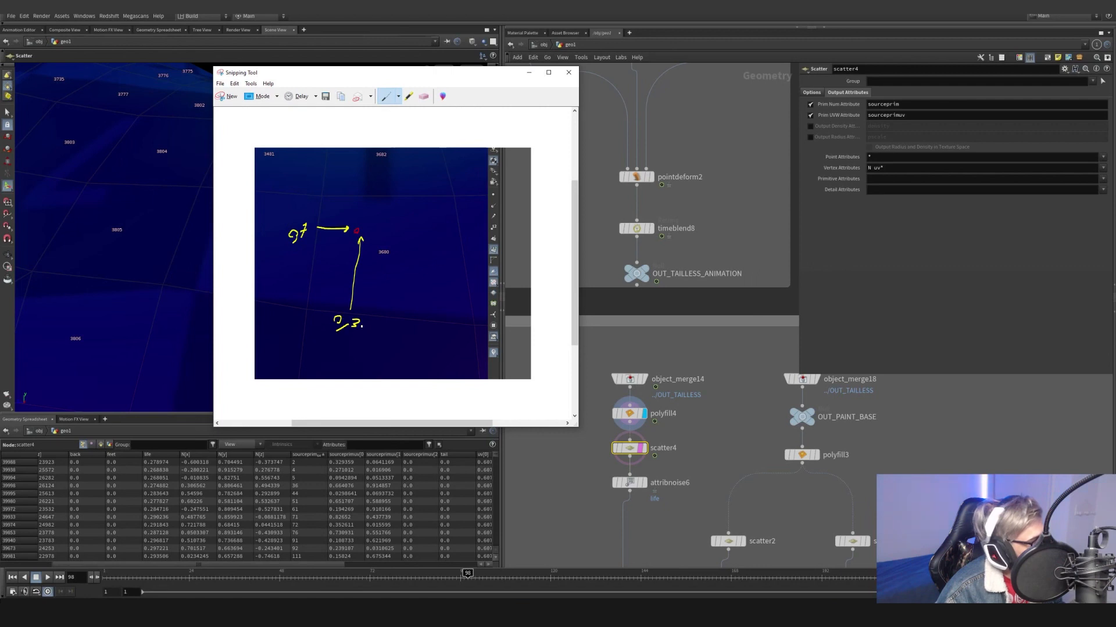
pyautogui.click(528, 73)
# Display attribnoise6, examine its animated noise on the life attribute, and scrub the timeline to frame 97
pyautogui.scroll(-2, 612, 191)
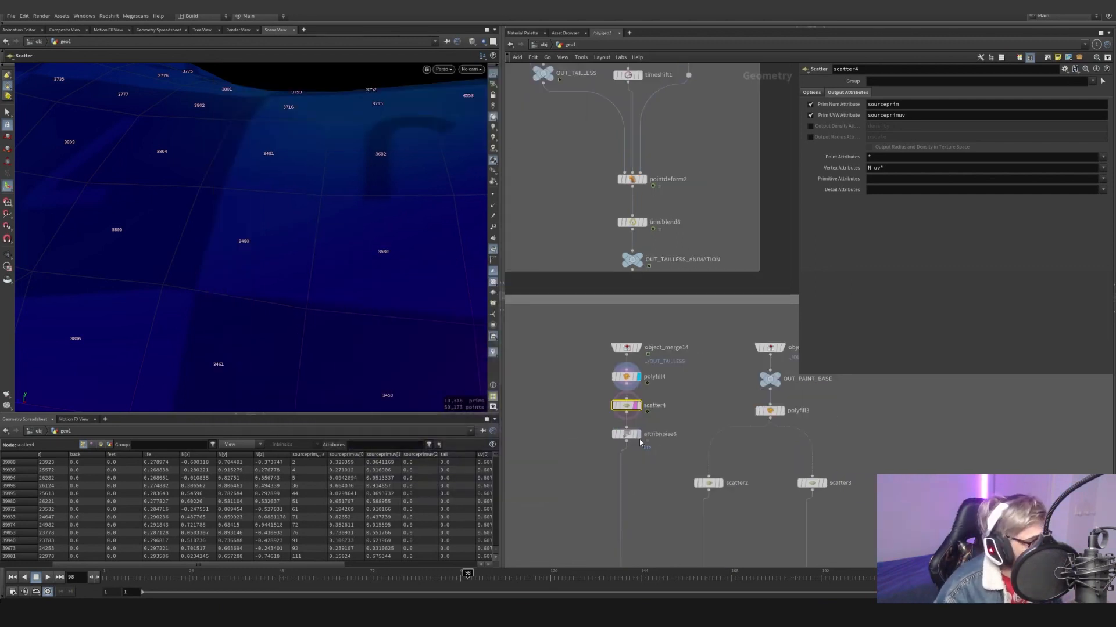
pyautogui.click(632, 438)
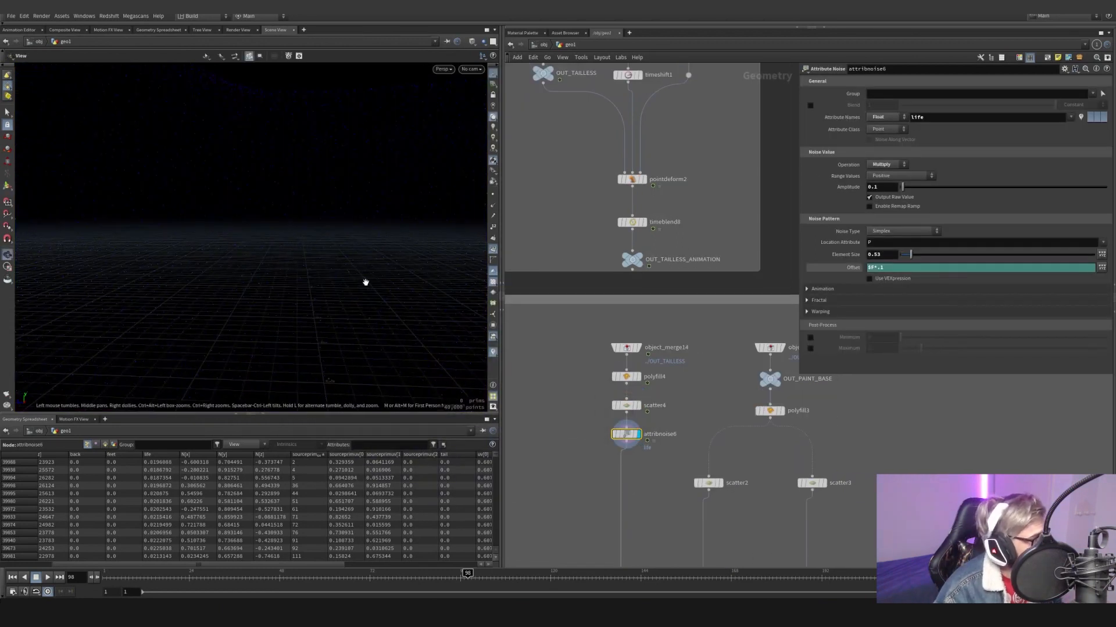
pyautogui.scroll(-3, 365, 283)
pyautogui.keyDown('alt'); pyautogui.moveTo(365, 282); pyautogui.dragTo(211, 230); pyautogui.keyUp('alt')
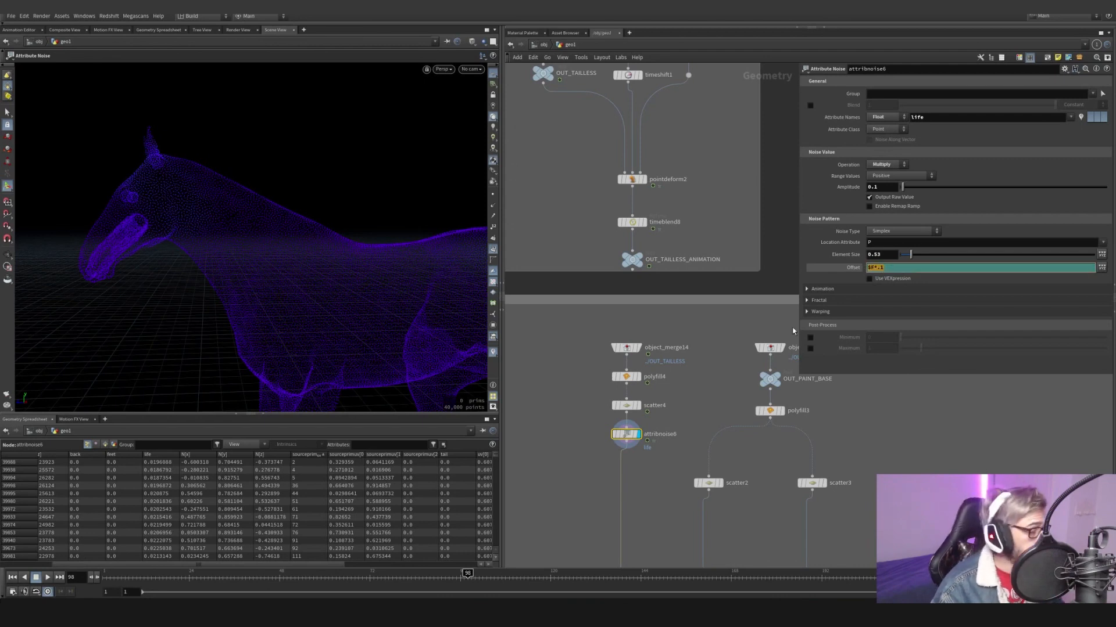
pyautogui.moveTo(290, 575); pyautogui.dragTo(319, 577)
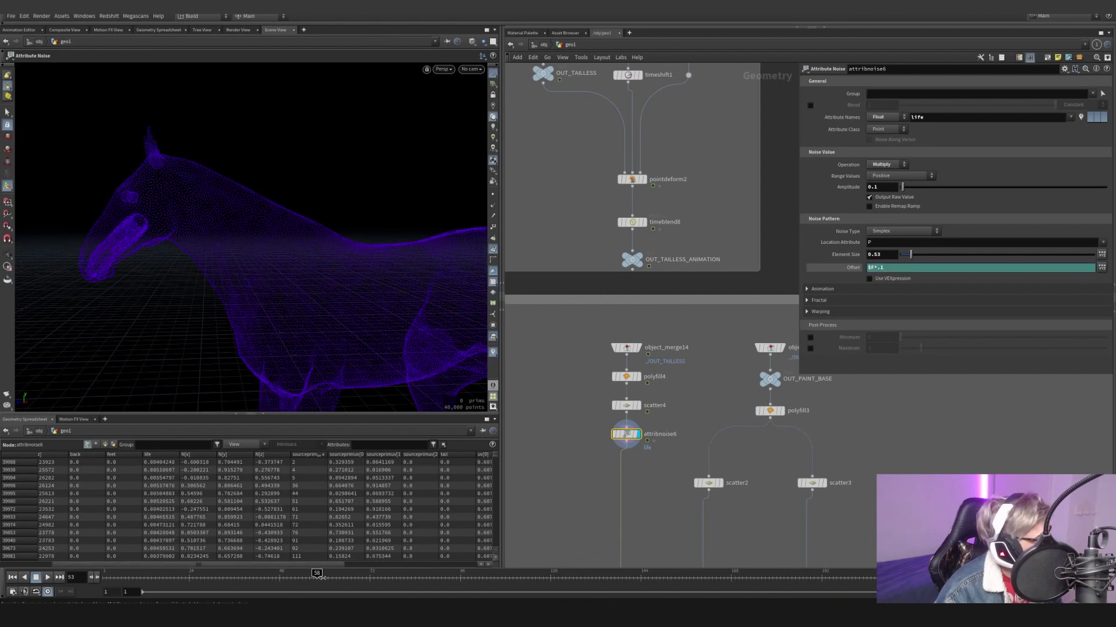
pyautogui.moveTo(391, 579); pyautogui.dragTo(462, 574)
# Display the body Group Create node and examine its point group named with $OS
pyautogui.scroll(-5, 590, 261)
pyautogui.scroll(6, 604, 409)
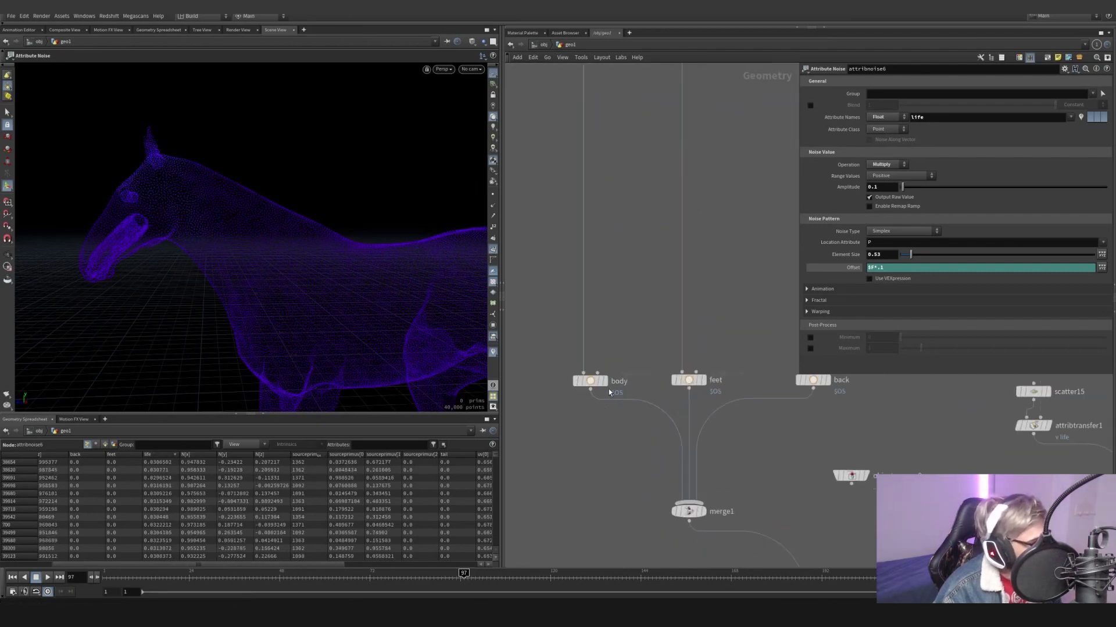
pyautogui.click(605, 382)
pyautogui.click(590, 382)
pyautogui.scroll(-3, 401, 305)
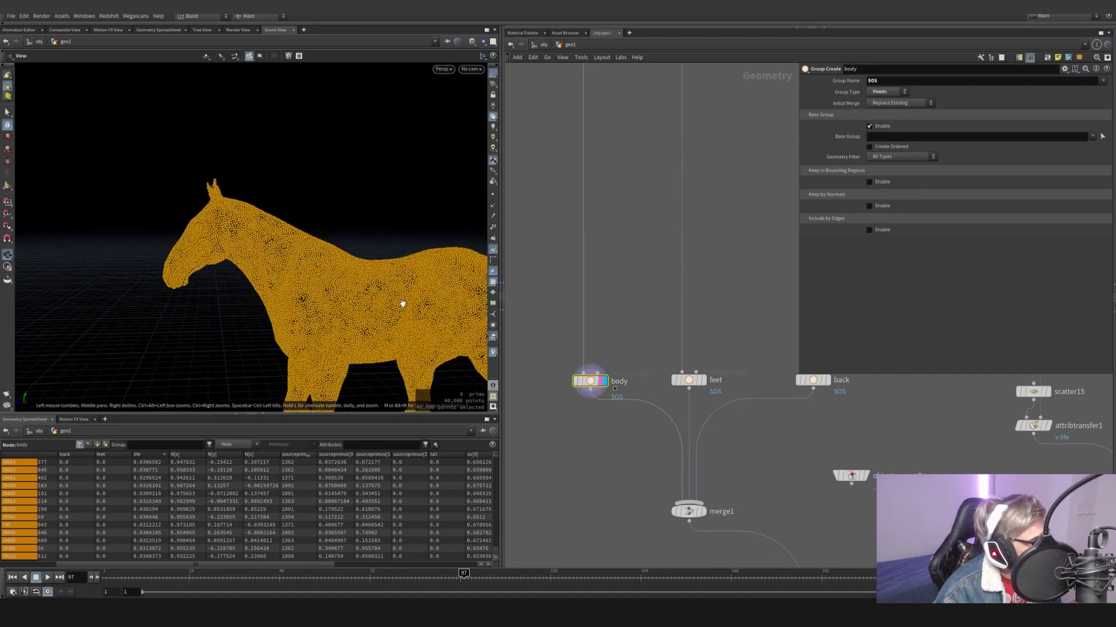
pyautogui.moveTo(637, 324); pyautogui.dragTo(602, 325, button='middle')
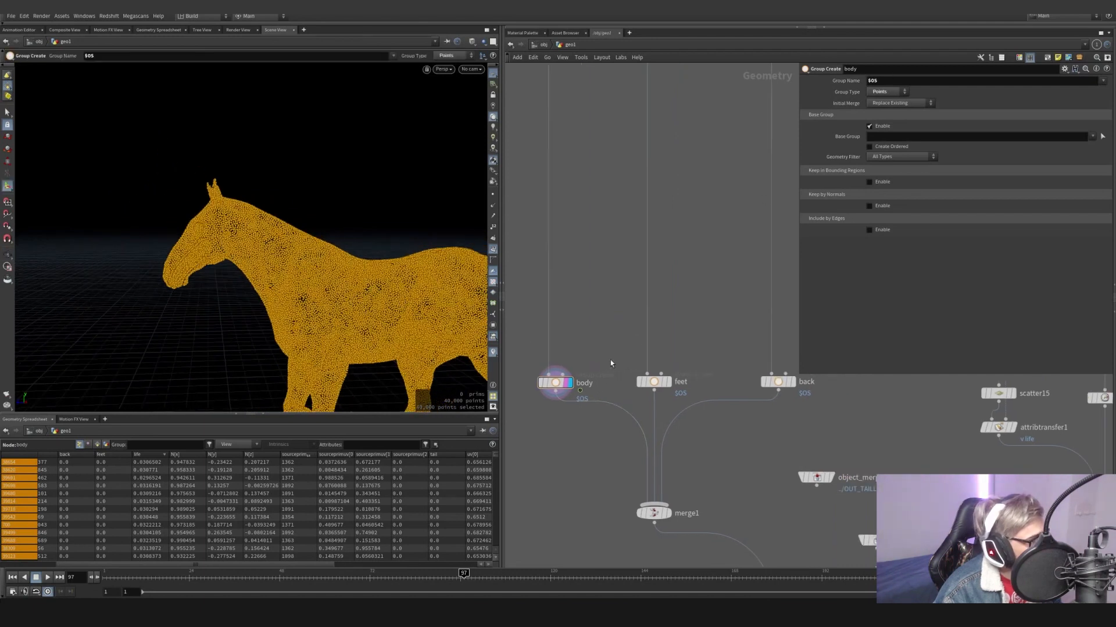
pyautogui.click(838, 81)
pyautogui.click(849, 82)
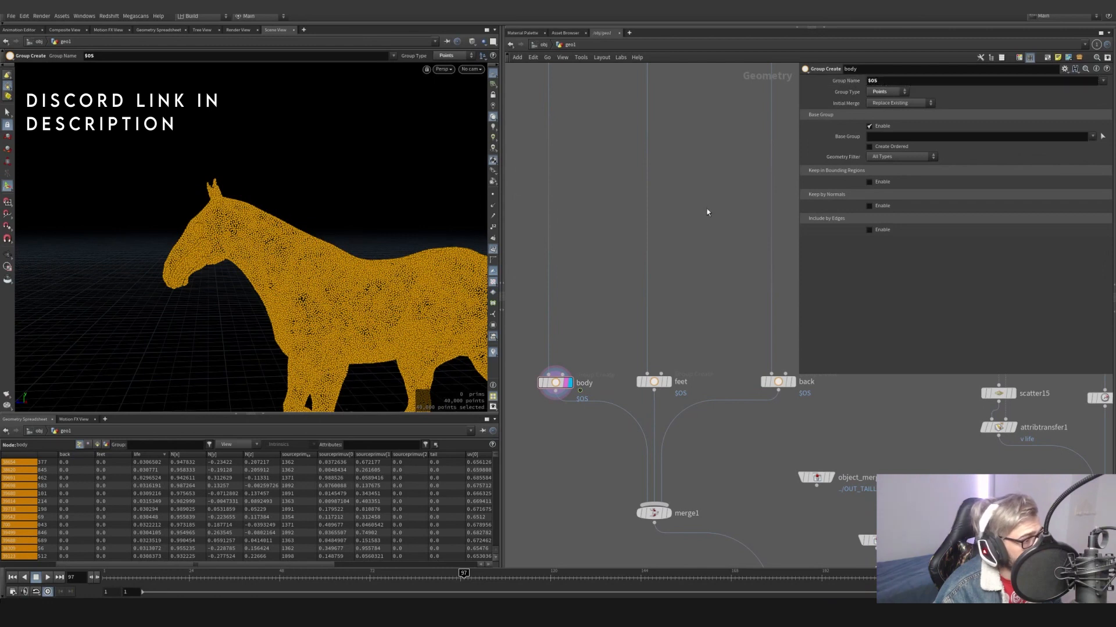
# Display object_merge18, which brings in ../OUT_TAILLESS for the feet and back branches
pyautogui.moveTo(707, 212); pyautogui.dragTo(637, 562, button='middle')
pyautogui.click(660, 249)
pyautogui.click(659, 248)
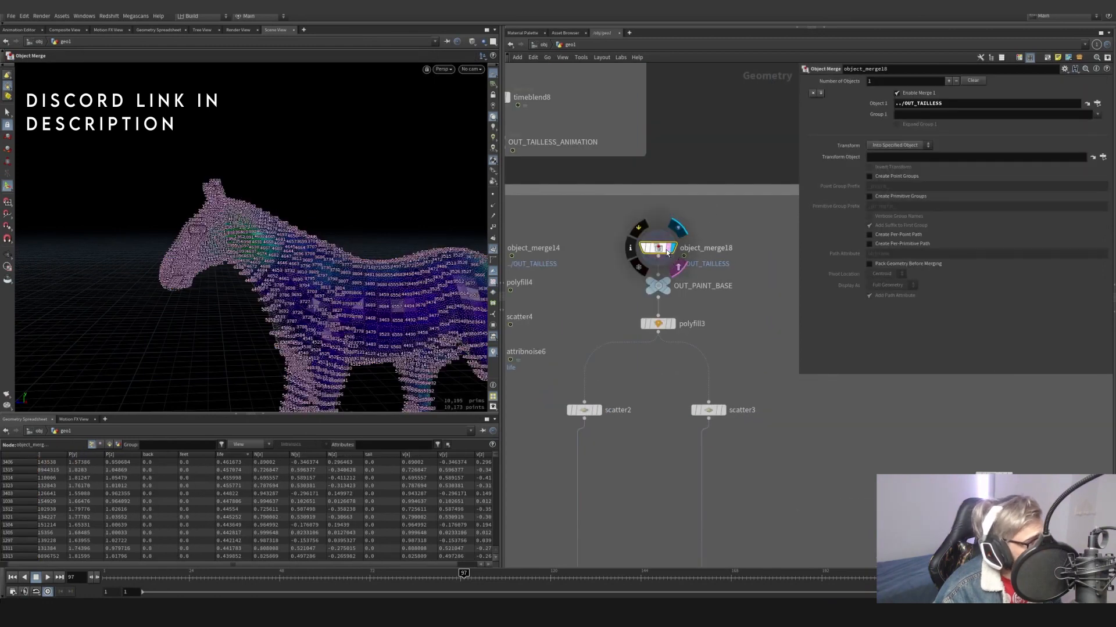
# Hide the viewport point numbers, inspect the tail opening on object_merge18, and display polyfill3 to examine how it fills that opening
pyautogui.click(494, 249)
pyautogui.press('Escape')
pyautogui.moveTo(326, 274); pyautogui.dragTo(224, 271)
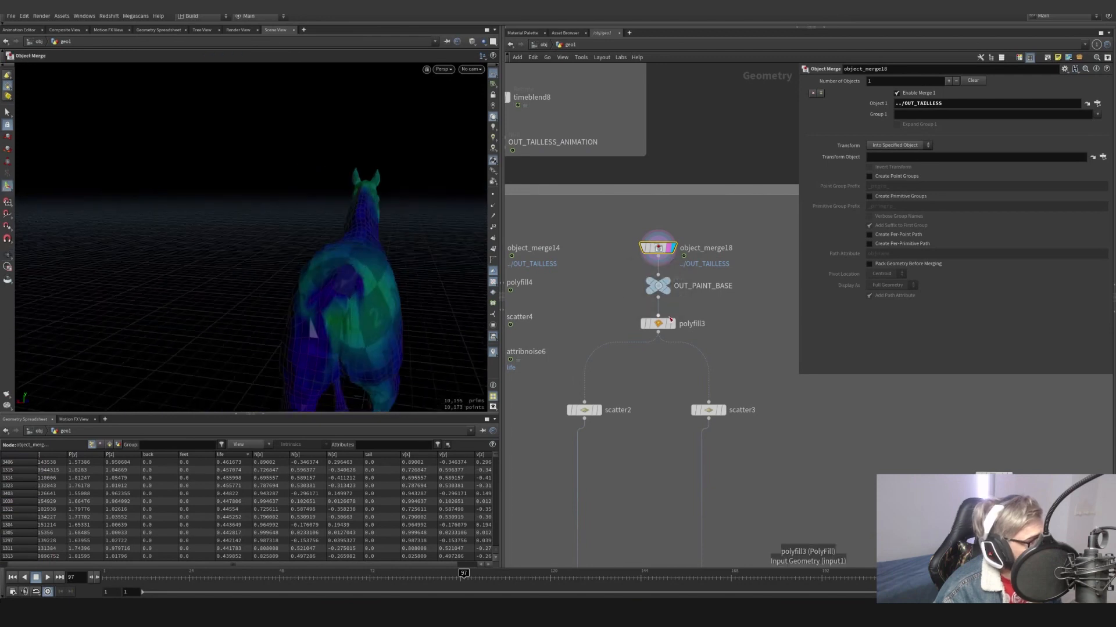
pyautogui.click(662, 323)
pyautogui.scroll(-2, 715, 324)
pyautogui.moveTo(716, 324); pyautogui.dragTo(701, 276, button='middle')
pyautogui.keyDown('alt'); pyautogui.moveTo(342, 230); pyautogui.dragTo(368, 249); pyautogui.keyUp('alt')
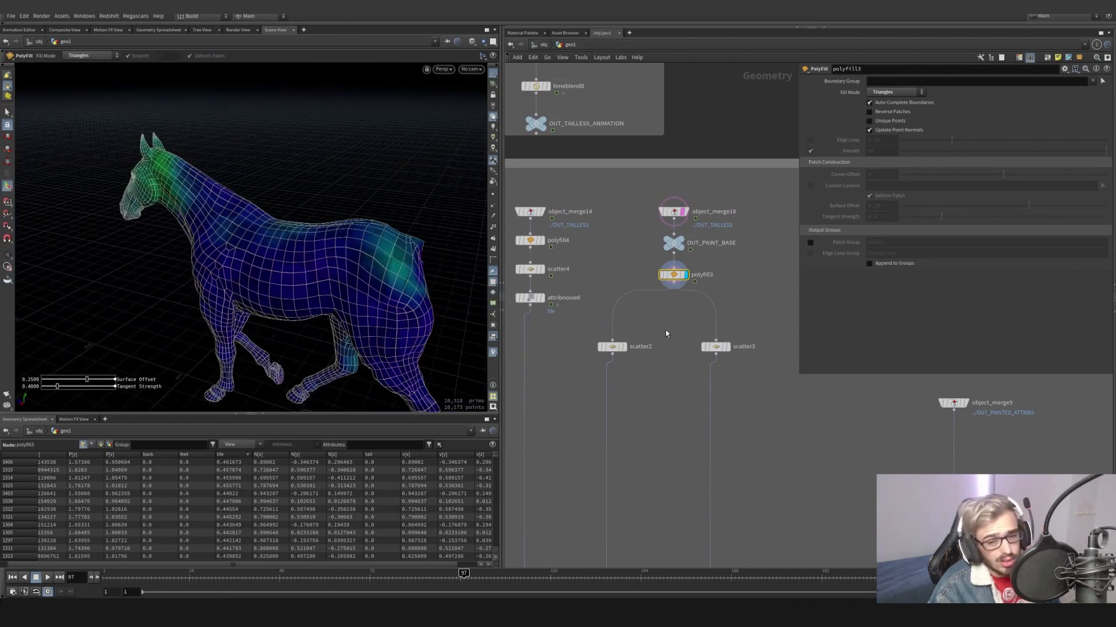
# Display scatter2 and examine its feet density attribute and its sourceprim and sourceprimuv output attributes
pyautogui.moveTo(665, 330); pyautogui.dragTo(684, 312, button='middle')
pyautogui.click(640, 330)
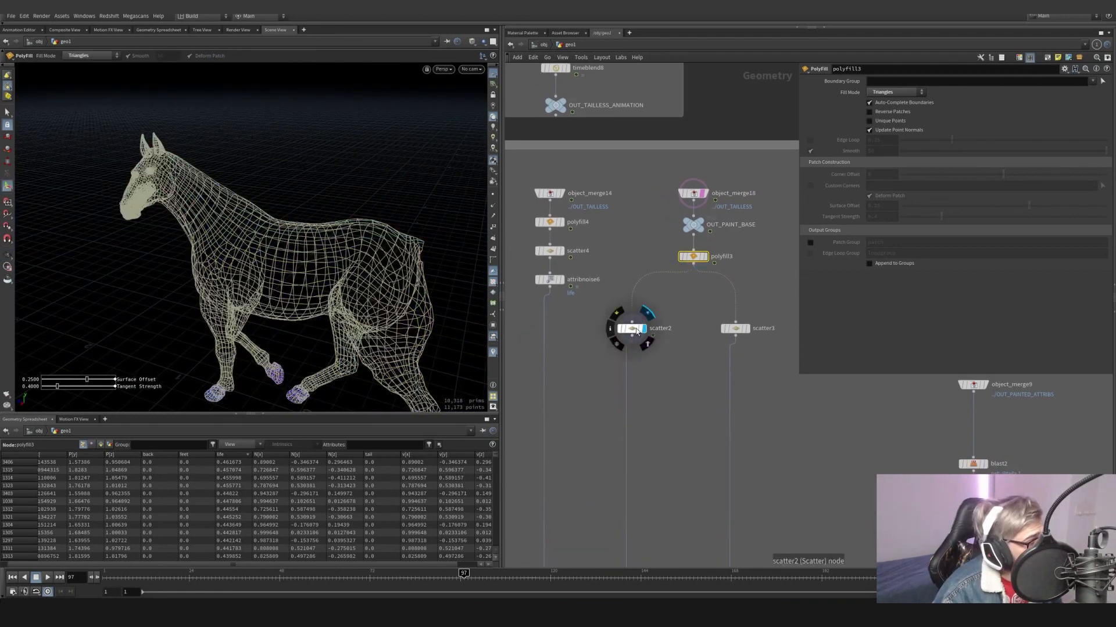
pyautogui.click(637, 330)
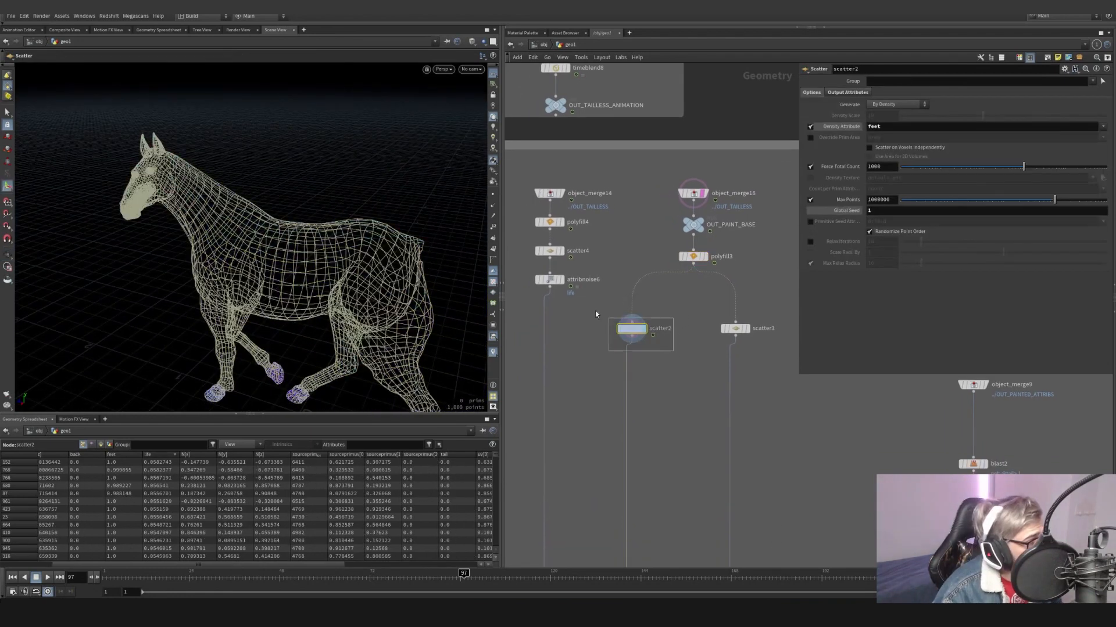
pyautogui.click(847, 92)
pyautogui.doubleClick(894, 105)
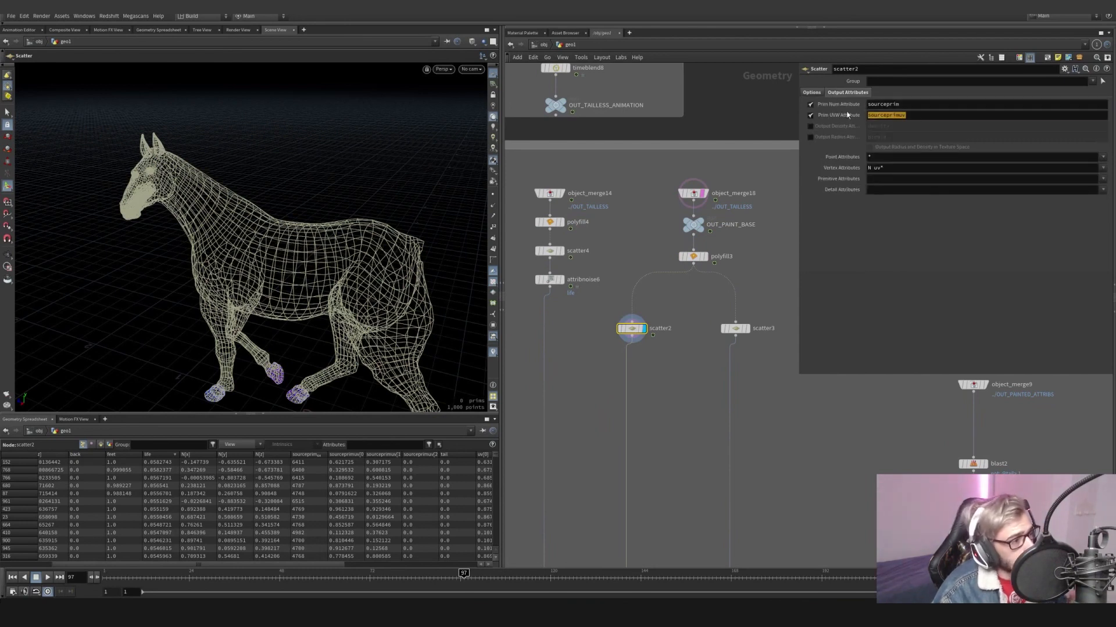
# Display the OUT_TAILLESS null in the tailless network box and scrub the timeline to frame 105 to examine the animated attributes
pyautogui.moveTo(626, 435); pyautogui.dragTo(604, 383, button='middle')
pyautogui.scroll(-3, 641, 250)
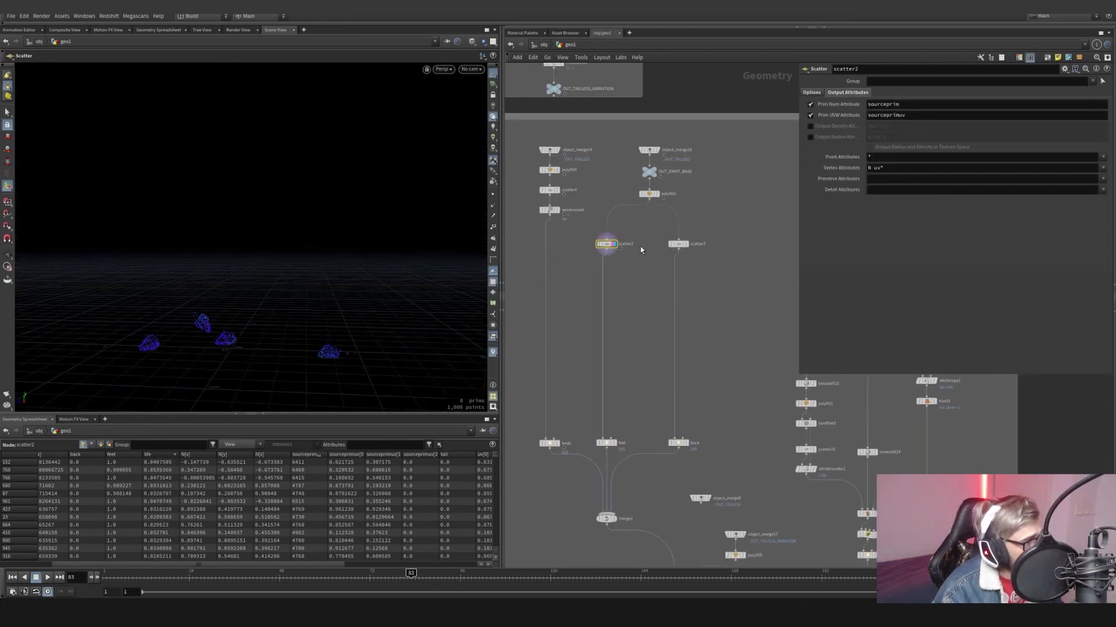
pyautogui.moveTo(634, 291); pyautogui.dragTo(747, 410, button='middle')
pyautogui.moveTo(644, 153); pyautogui.dragTo(630, 351, button='middle')
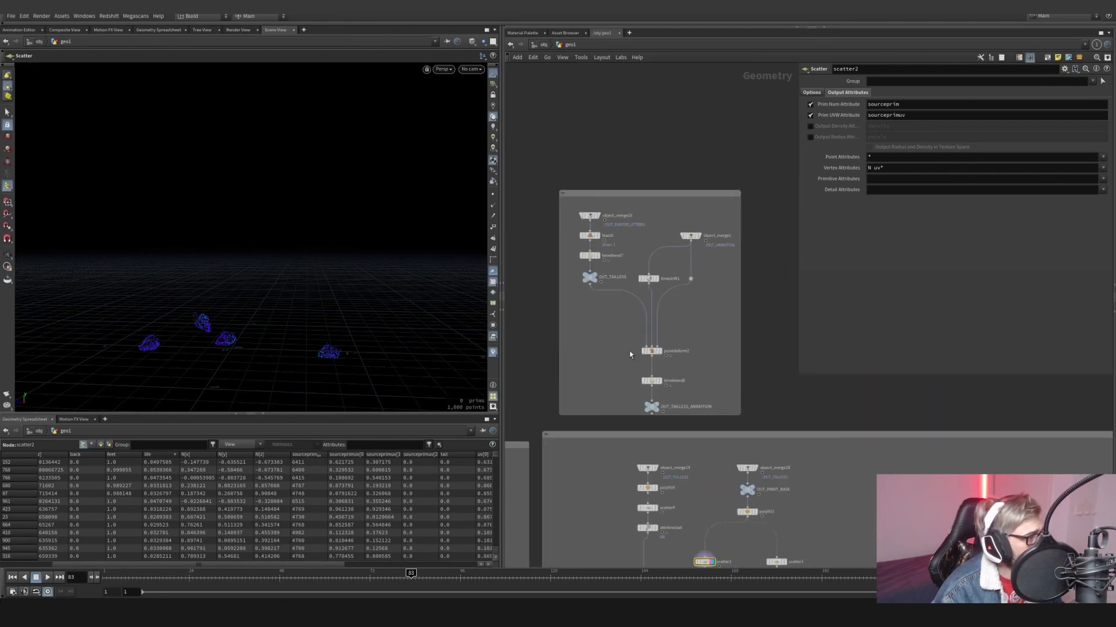
pyautogui.click(596, 278)
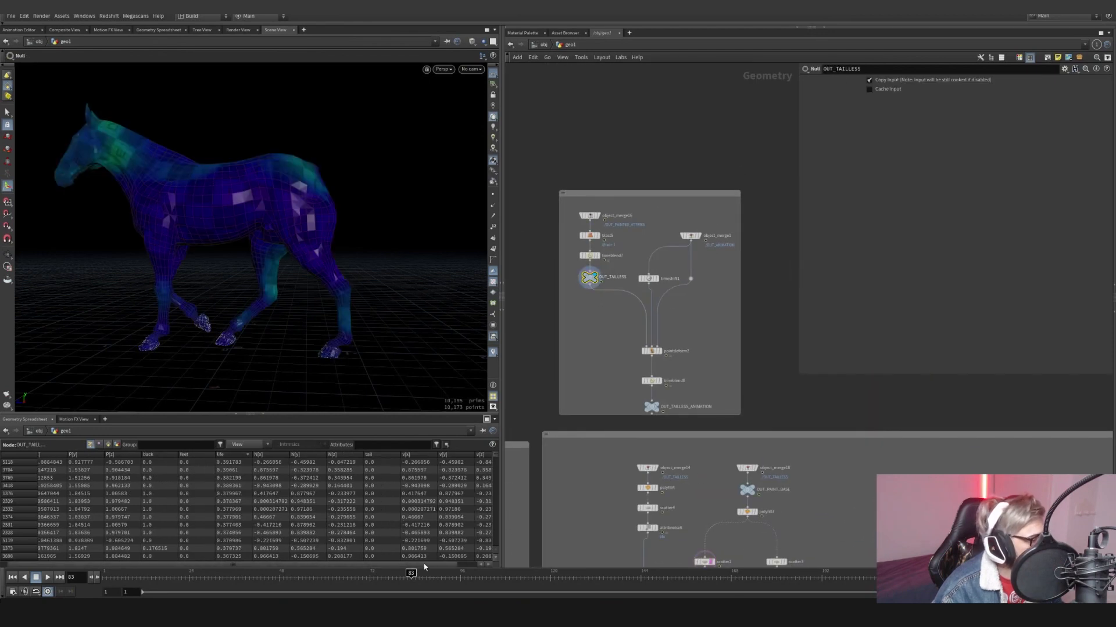
pyautogui.moveTo(595, 450); pyautogui.dragTo(507, 276, button='middle')
pyautogui.scroll(4, 628, 391)
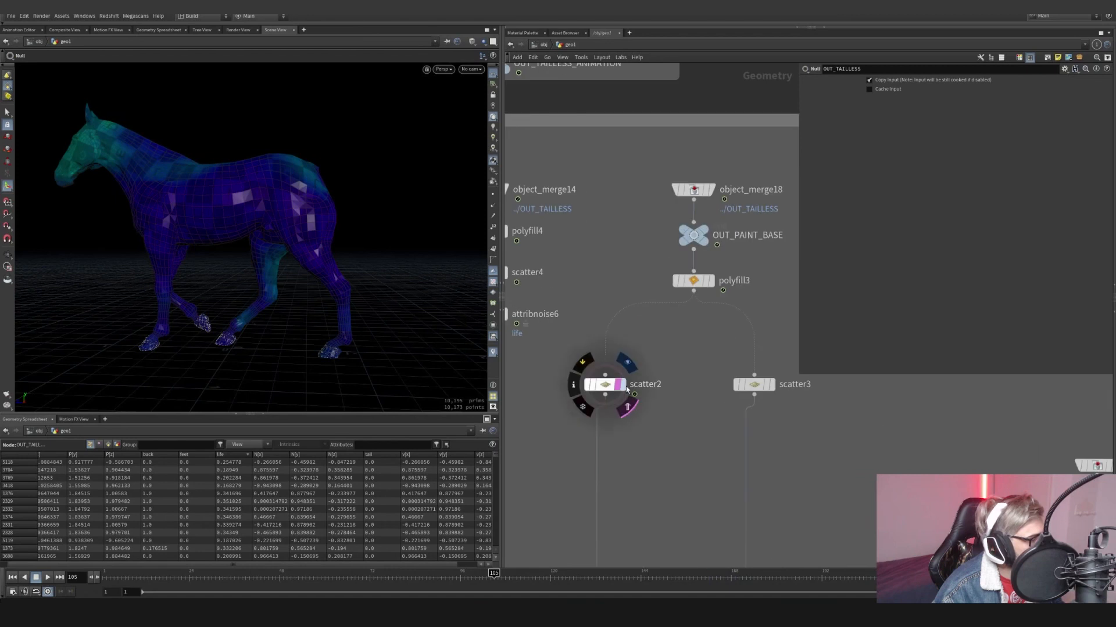
# Examine the feet scatter on scatter2, and display scatter3 to examine its 4000 points scattered by the back density attribute
pyautogui.click(624, 384)
pyautogui.moveTo(700, 435); pyautogui.dragTo(618, 373, button='middle')
pyautogui.click(690, 322)
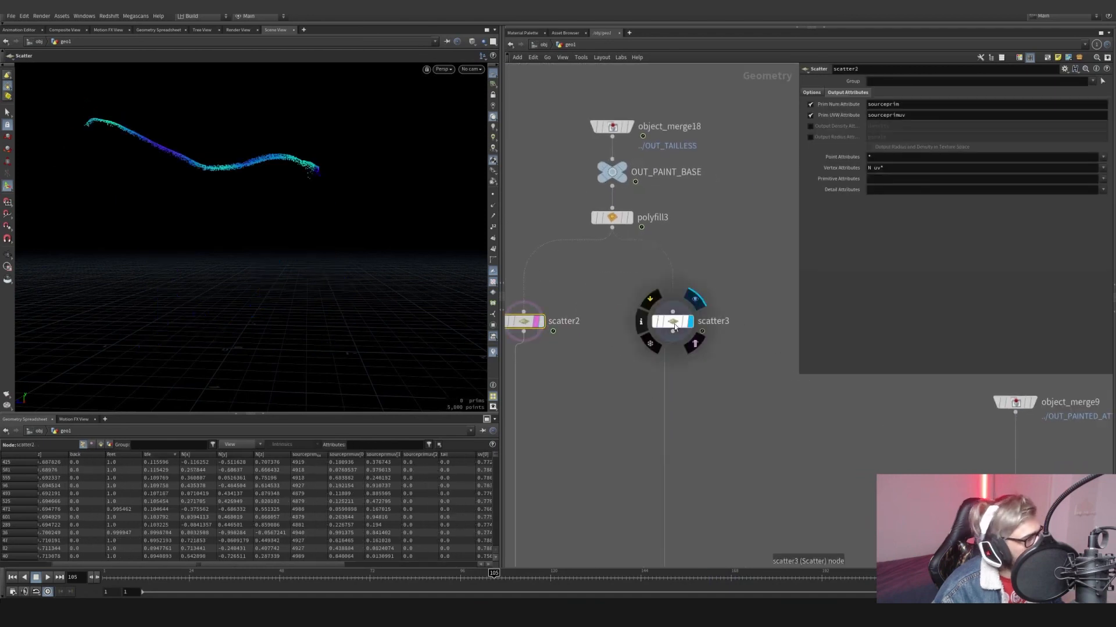
pyautogui.click(672, 323)
# Examine the feet and back Group Create nodes, and display merge1, which combines them with the body points
pyautogui.moveTo(626, 426); pyautogui.dragTo(612, 229, button='middle')
pyautogui.scroll(-5, 612, 229)
pyautogui.scroll(3, 574, 382)
pyautogui.moveTo(574, 381); pyautogui.dragTo(604, 317, button='middle')
pyautogui.scroll(1, 604, 314)
pyautogui.click(603, 310)
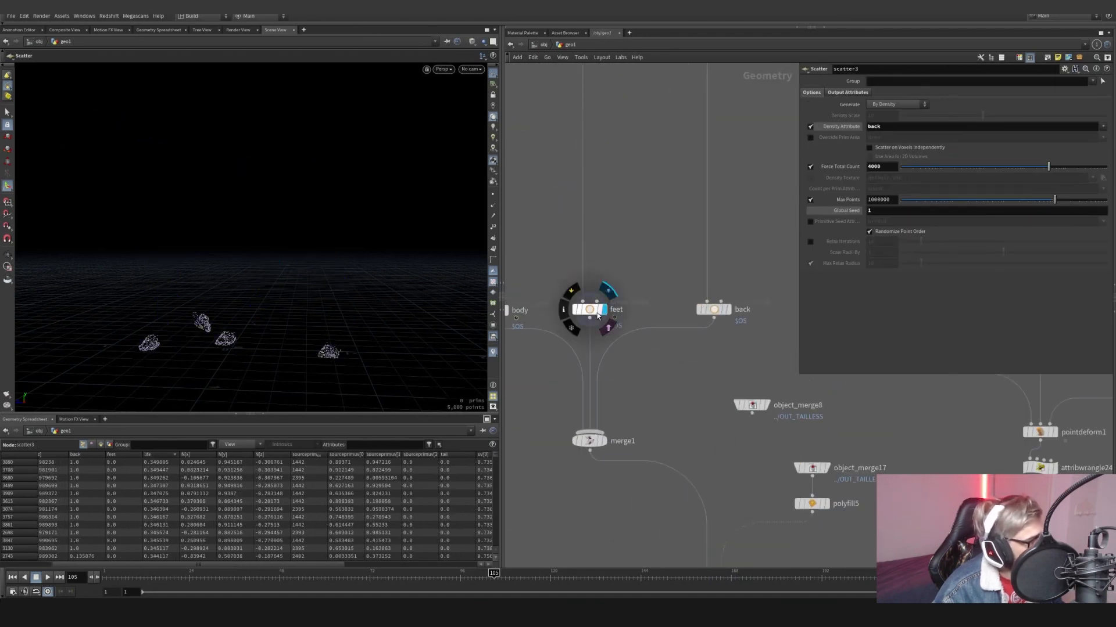
pyautogui.click(589, 309)
pyautogui.click(726, 309)
pyautogui.click(714, 309)
pyautogui.click(602, 440)
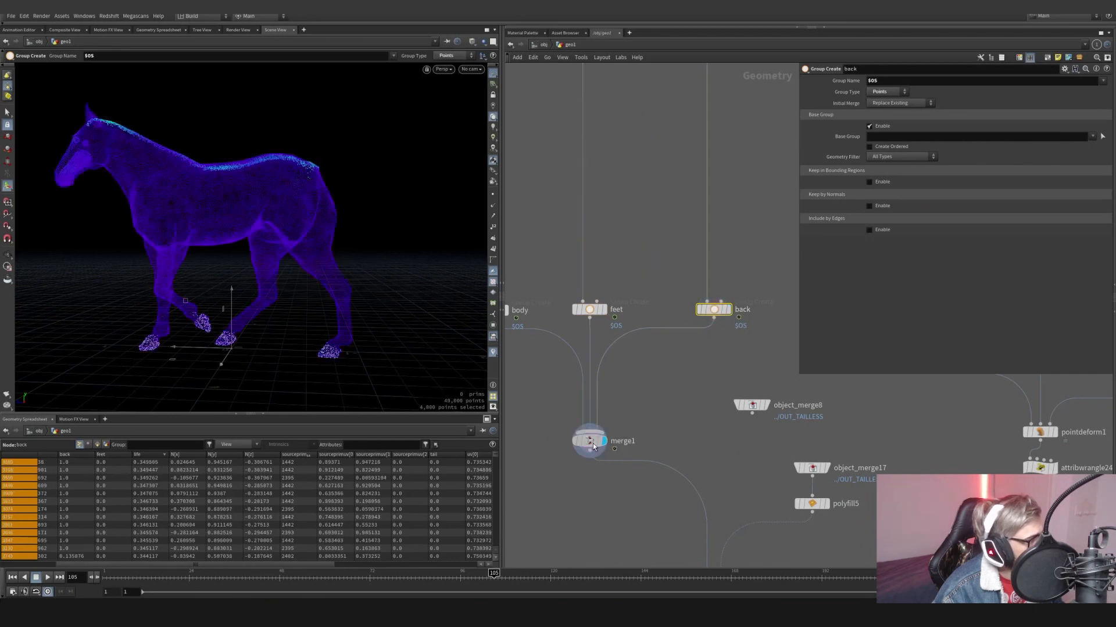
pyautogui.click(587, 441)
# Display object_merge17, which brings in ../OUT_TAILLESS_ANIMATION, and examine the animated horse from behind
pyautogui.moveTo(664, 444); pyautogui.dragTo(623, 384, button='middle')
pyautogui.scroll(-4, 634, 412)
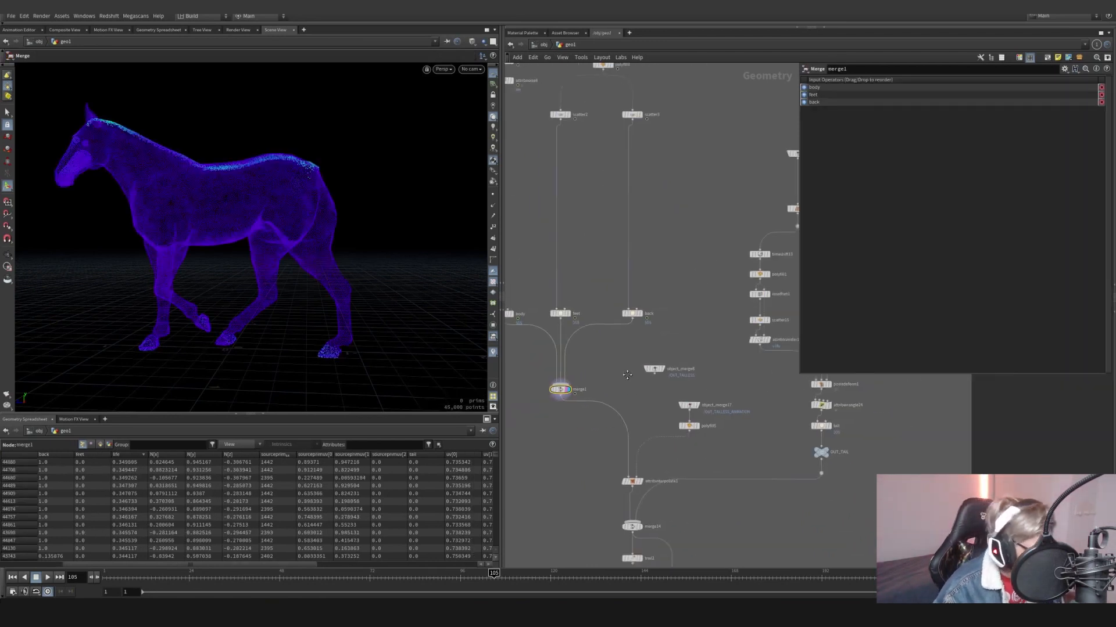
pyautogui.scroll(4, 627, 465)
pyautogui.moveTo(670, 502); pyautogui.dragTo(667, 537, button='middle')
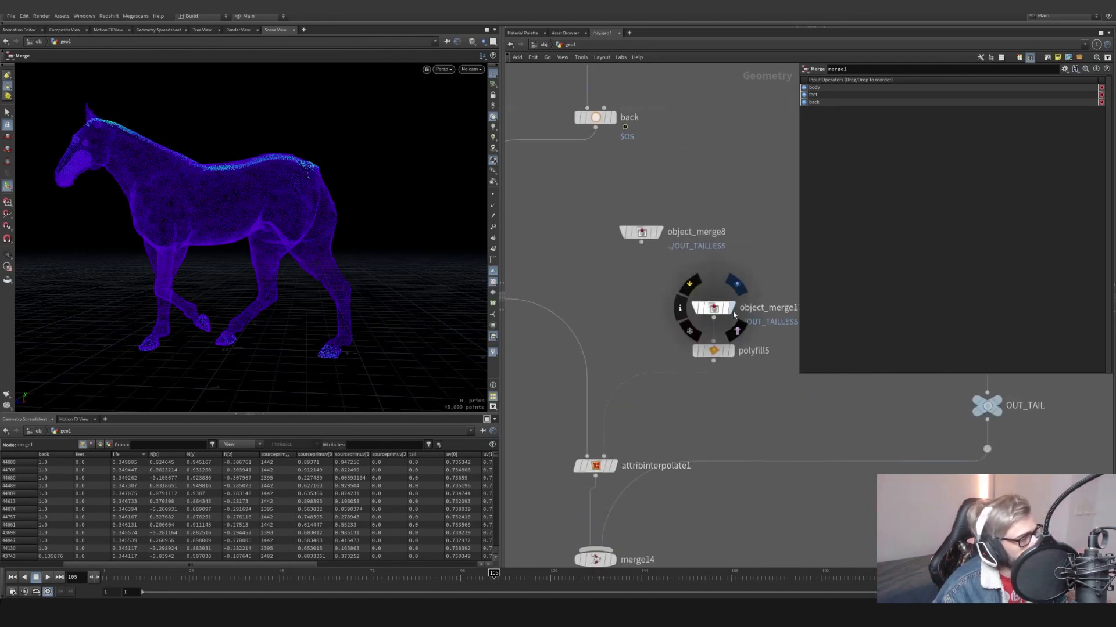
pyautogui.click(713, 307)
pyautogui.scroll(-2, 706, 315)
pyautogui.moveTo(706, 315); pyautogui.dragTo(727, 363, button='middle')
pyautogui.click(687, 359)
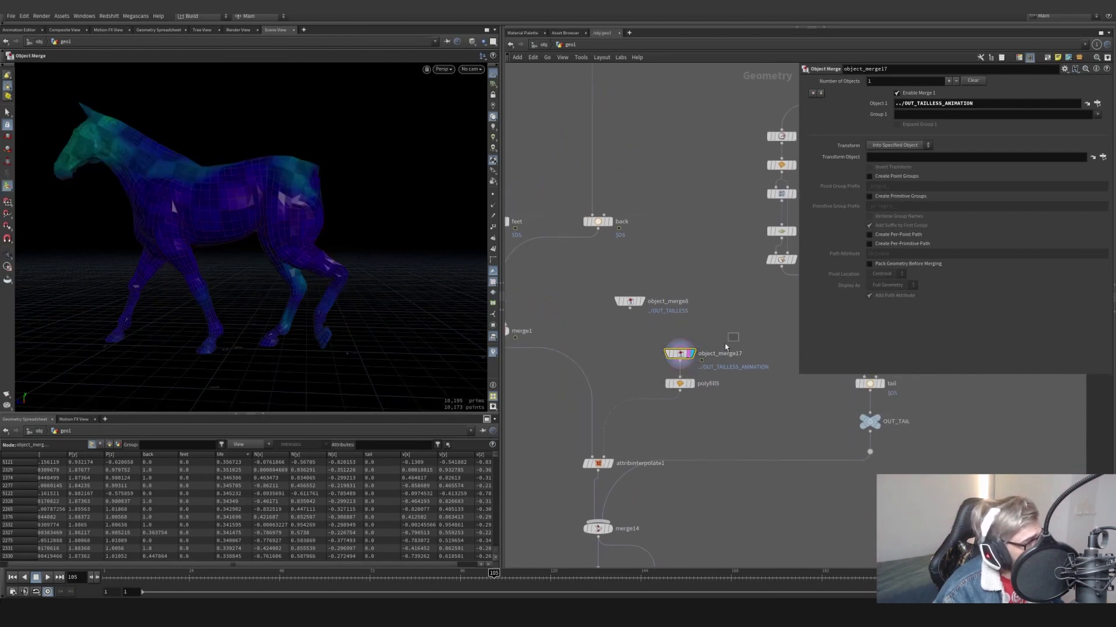
pyautogui.keyDown('alt'); pyautogui.moveTo(343, 177); pyautogui.dragTo(257, 194); pyautogui.keyUp('alt')
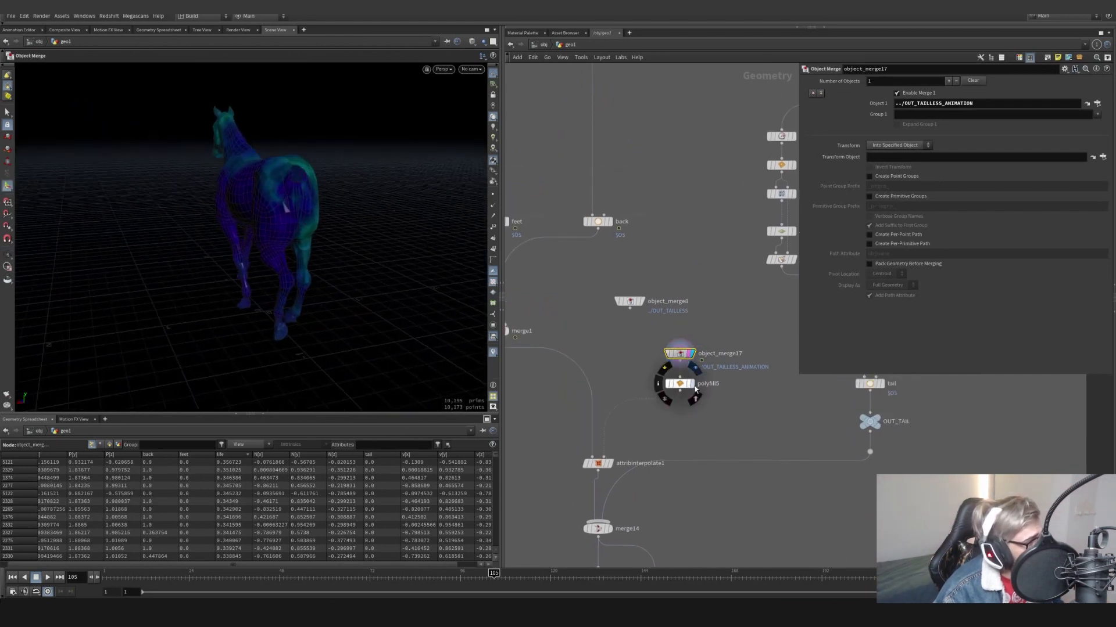
# Display polyfill5 and examine up close how it fills the tail opening on the animated horse
pyautogui.click(677, 385)
pyautogui.moveTo(604, 237); pyautogui.dragTo(658, 386, button='middle')
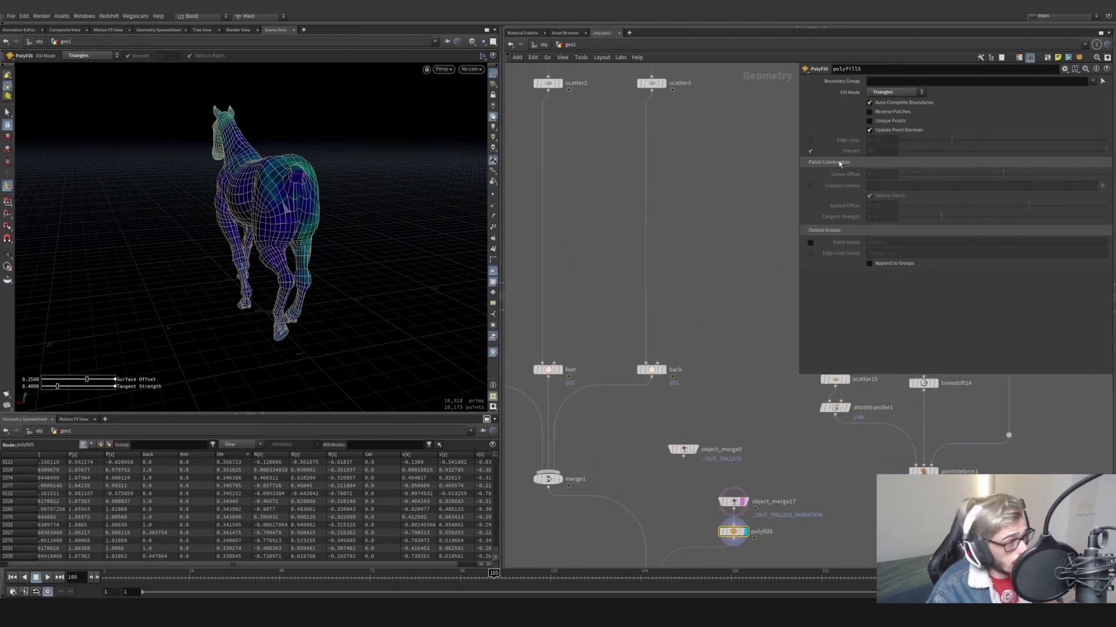
pyautogui.moveTo(661, 250); pyautogui.dragTo(673, 176, button='middle')
pyautogui.moveTo(649, 386); pyautogui.dragTo(651, 271, button='middle')
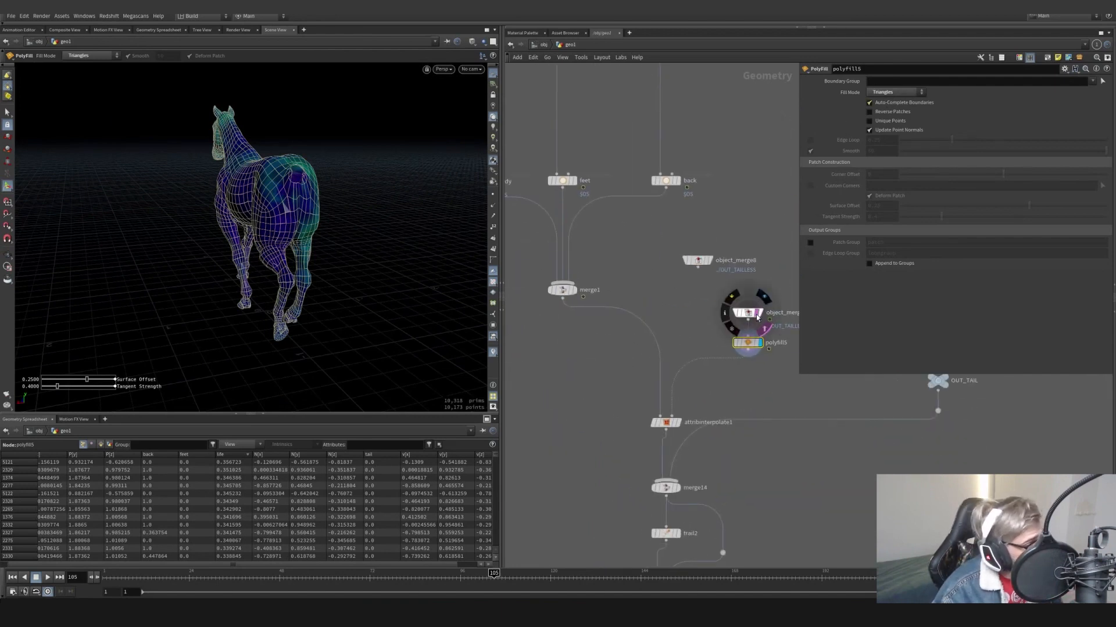
pyautogui.press('Escape')
pyautogui.scroll(5, 292, 199)
pyautogui.keyDown('alt'); pyautogui.moveTo(292, 199); pyautogui.dragTo(307, 202); pyautogui.keyUp('alt')
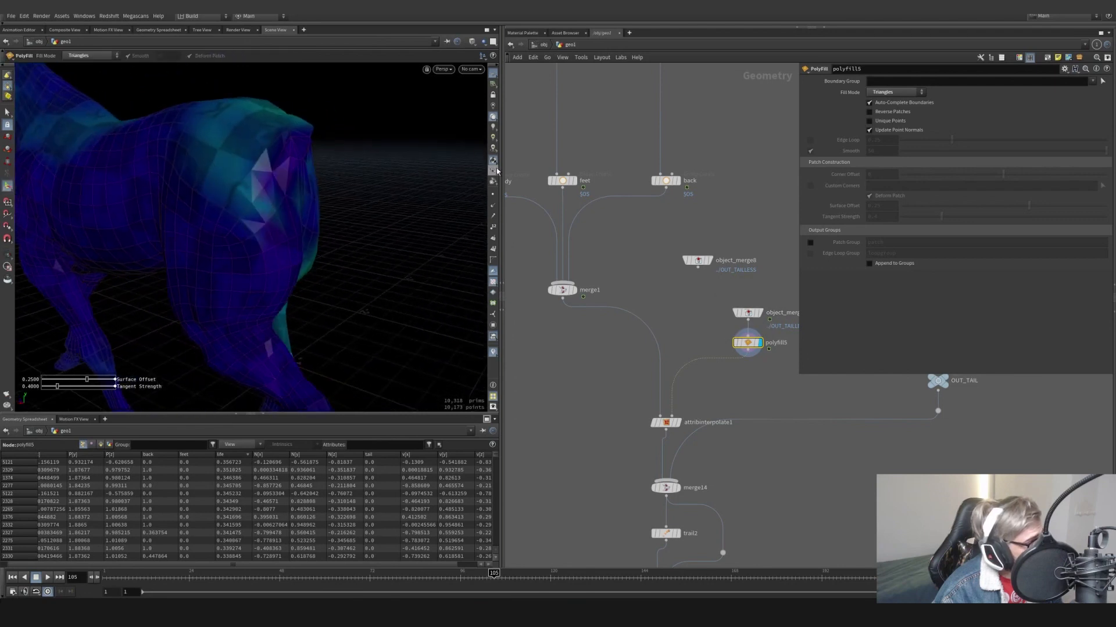
# Display attribinterpolate1, examine its sourceprim, sourceprimuv and P settings, and trace its inputs back to the scatter nodes
pyautogui.moveTo(678, 426)
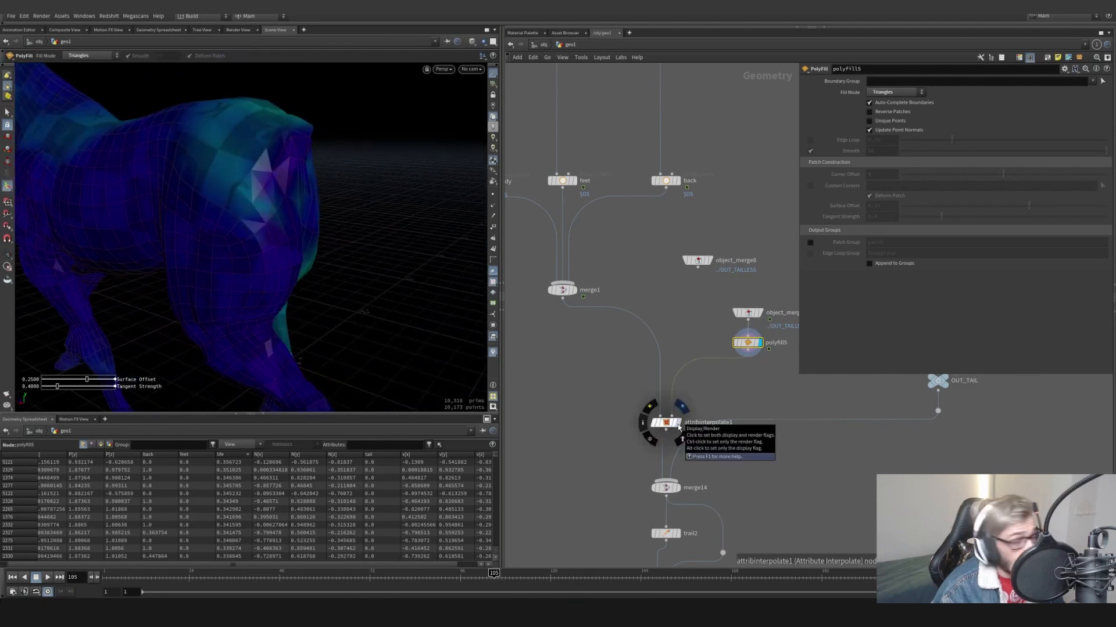
pyautogui.click(679, 427)
pyautogui.click(665, 423)
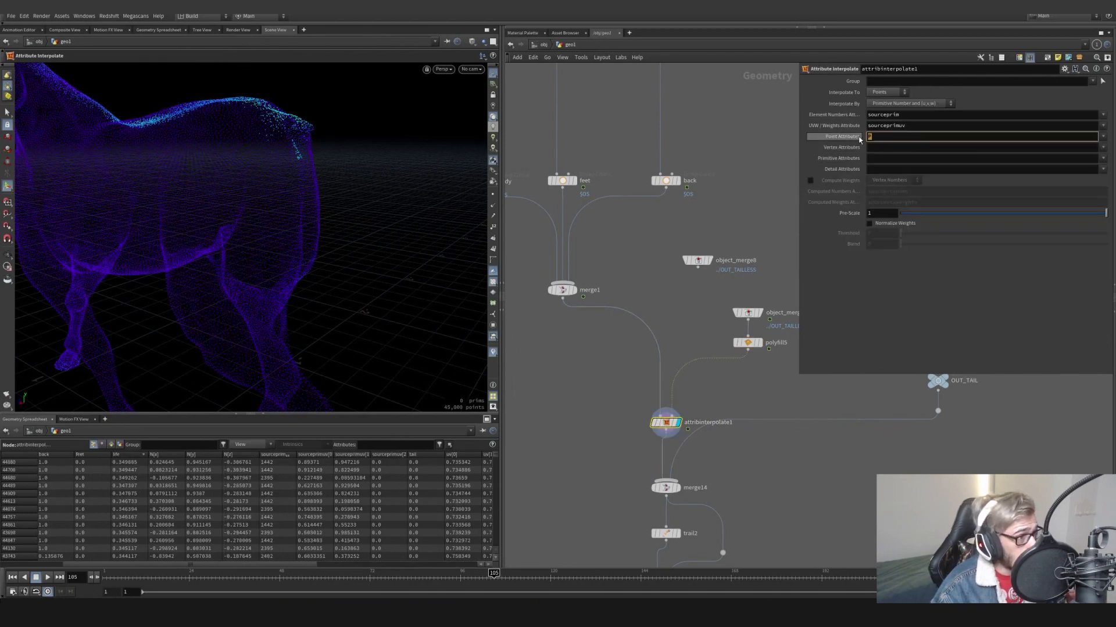
pyautogui.moveTo(901, 115); pyautogui.dragTo(859, 127)
pyautogui.moveTo(660, 233); pyautogui.dragTo(669, 459, button='middle')
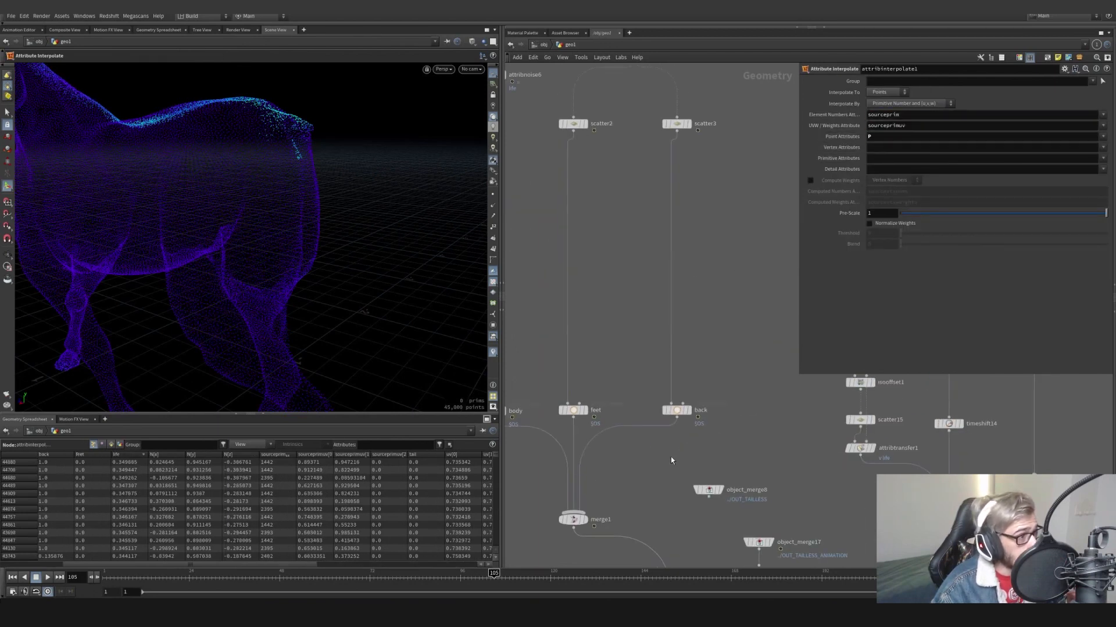
pyautogui.moveTo(749, 149); pyautogui.dragTo(638, 93)
pyautogui.moveTo(689, 387); pyautogui.dragTo(650, 218, button='middle')
# Reframe the horse's rear and scrub the timeline to frame 96 to examine the interpolated points following the animation
pyautogui.scroll(-3, 647, 354)
pyautogui.moveTo(665, 417); pyautogui.dragTo(639, 440)
pyautogui.keyDown('alt'); pyautogui.moveTo(357, 233); pyautogui.dragTo(282, 244, button='right'); pyautogui.keyUp('alt')
pyautogui.keyDown('alt'); pyautogui.moveTo(282, 244); pyautogui.dragTo(306, 291, button='middle'); pyautogui.keyUp('alt')
pyautogui.moveTo(343, 573); pyautogui.dragTo(460, 575)
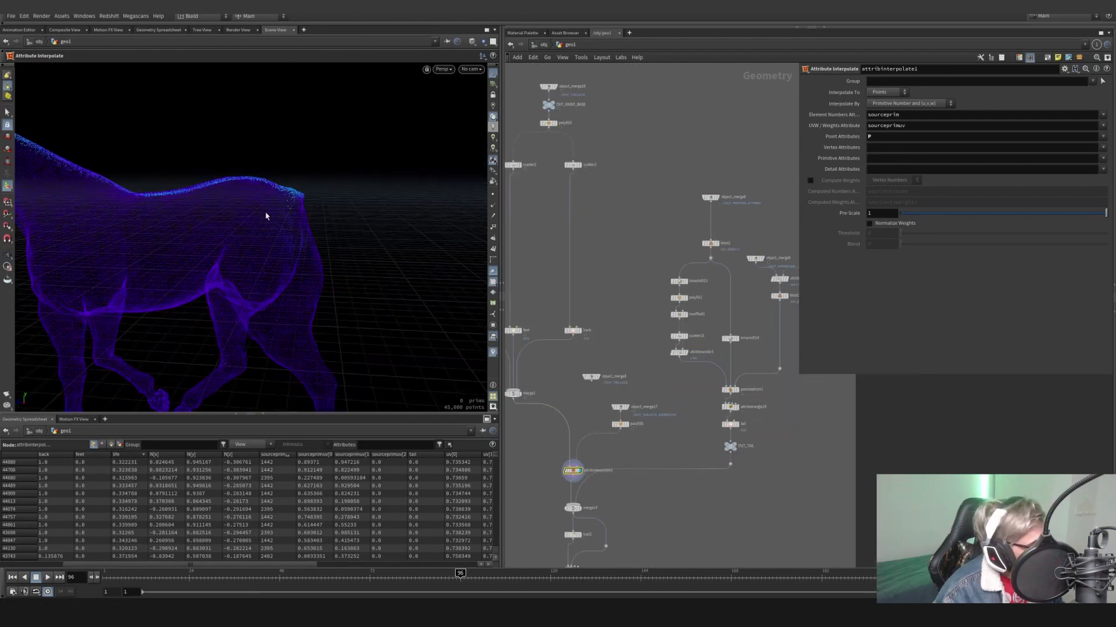
pyautogui.keyDown('alt'); pyautogui.moveTo(267, 227); pyautogui.dragTo(239, 236, button='middle'); pyautogui.keyUp('alt')
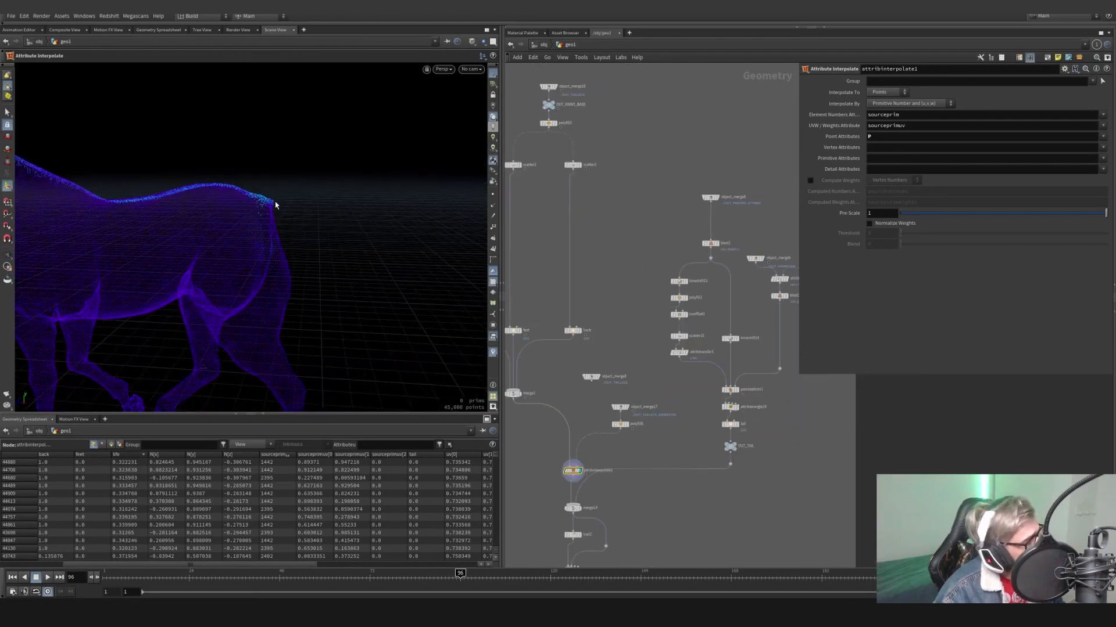
pyautogui.moveTo(606, 256); pyautogui.dragTo(539, 268, button='middle')
pyautogui.scroll(5, 624, 241)
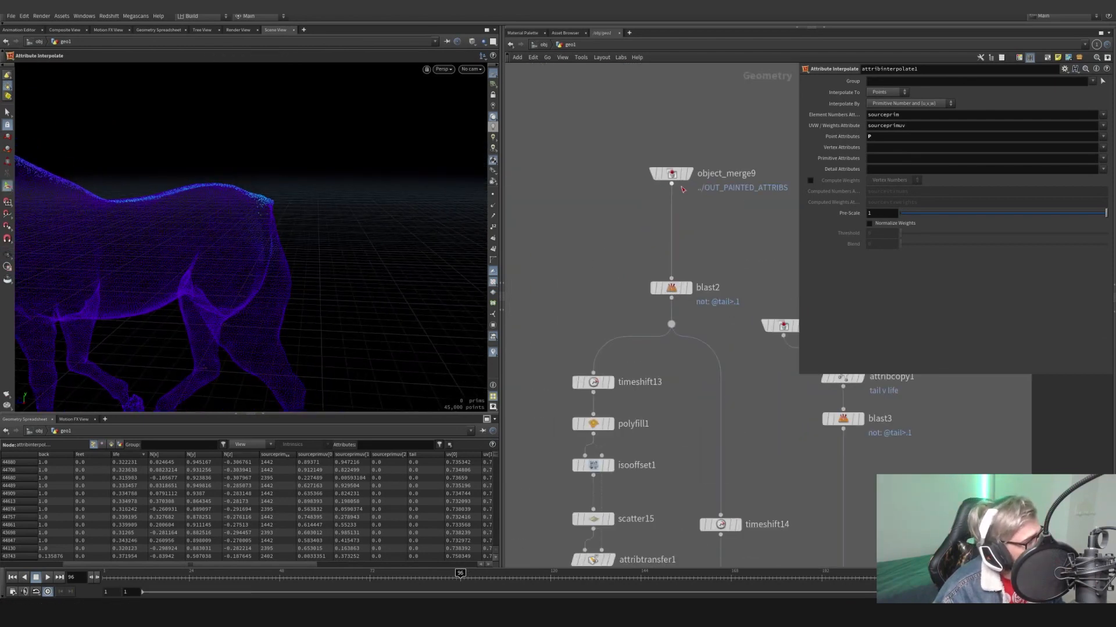
pyautogui.click(689, 174)
pyautogui.click(670, 175)
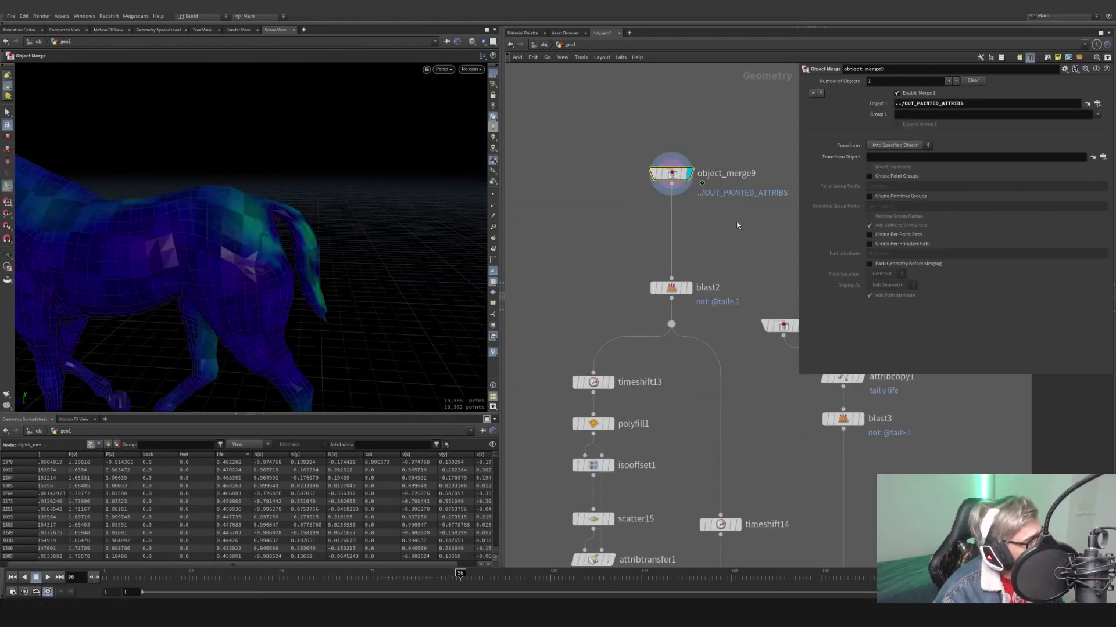
pyautogui.click(688, 288)
pyautogui.click(670, 287)
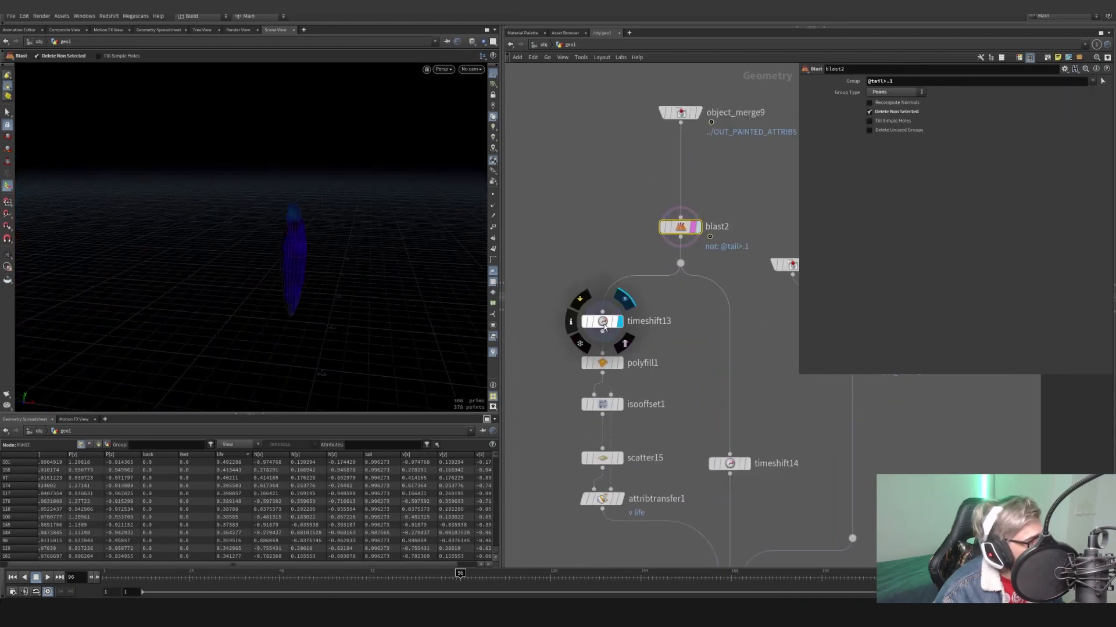
# Examine timeshift13, and redisplay blast2 and scrub to frame 67 to check the tail's life values
pyautogui.click(621, 321)
pyautogui.click(602, 321)
pyautogui.moveTo(663, 354); pyautogui.dragTo(642, 349, button='middle')
pyautogui.click(677, 221)
pyautogui.click(660, 221)
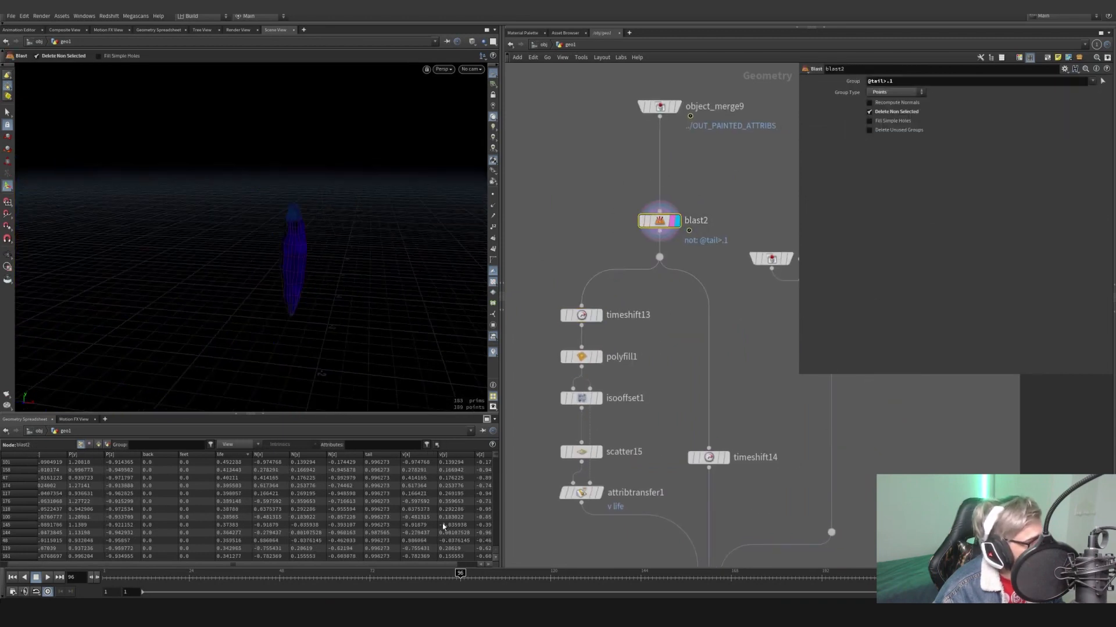
pyautogui.moveTo(462, 580); pyautogui.dragTo(351, 576)
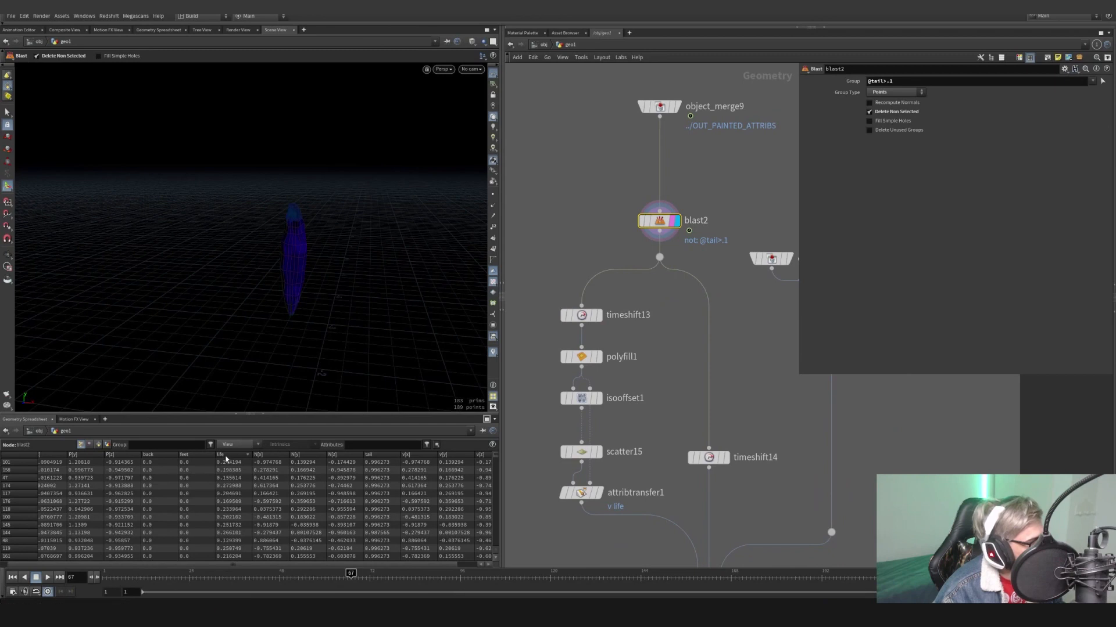
# Display polyfill1, isooffset1 and scatter15 in turn to examine how the tail volume is filled with 4000 scattered points
pyautogui.click(599, 357)
pyautogui.click(581, 357)
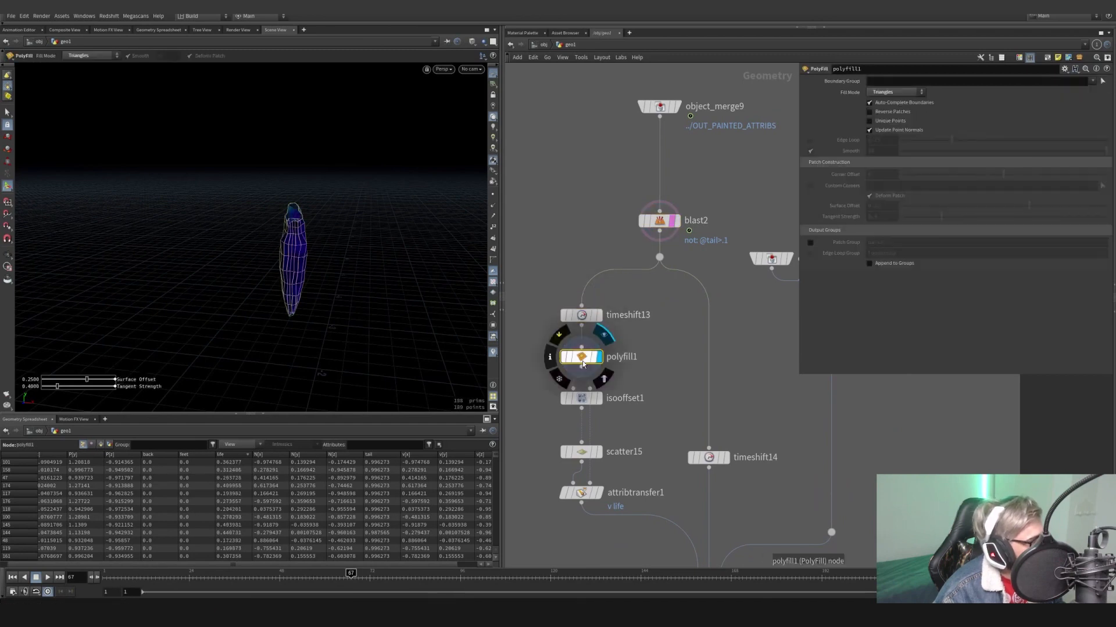
pyautogui.click(599, 399)
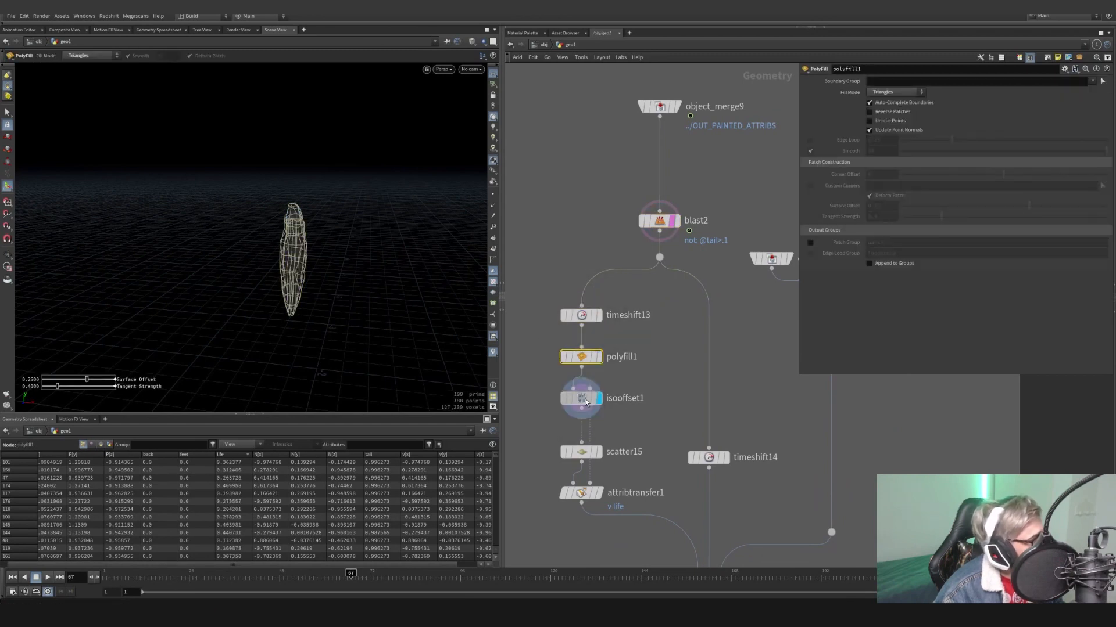
pyautogui.click(580, 406)
pyautogui.moveTo(580, 407); pyautogui.dragTo(575, 409)
pyautogui.click(598, 452)
pyautogui.click(581, 452)
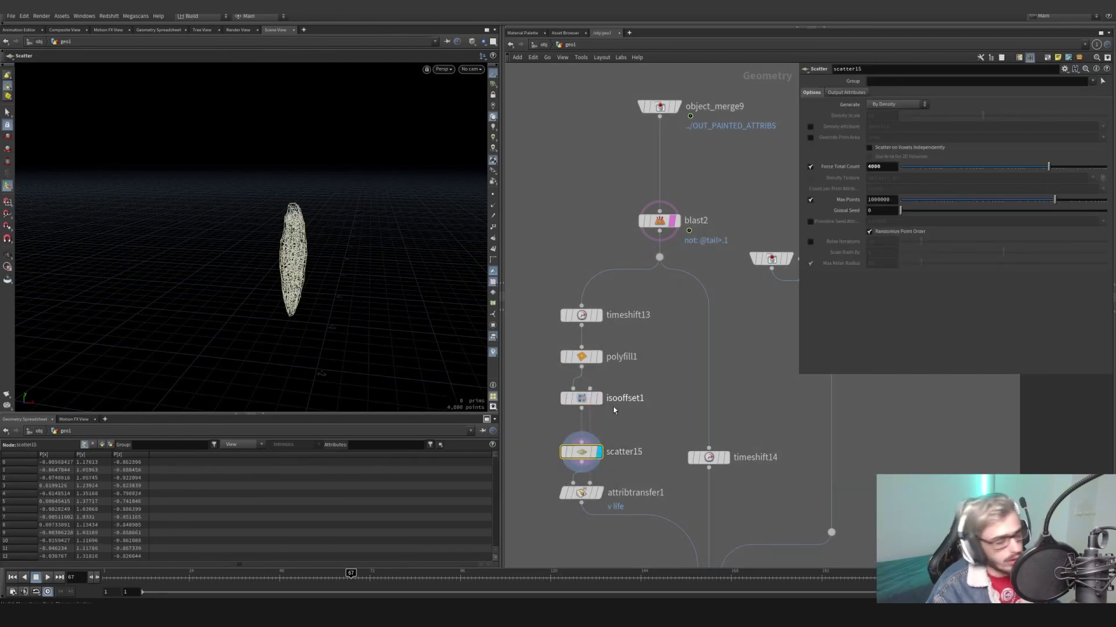
# Display attribtransfer1, which transfers v and life, and shift isooffset1 aside to examine the wiring from polyfill1
pyautogui.moveTo(612, 407); pyautogui.dragTo(610, 337, button='middle')
pyautogui.click(597, 423)
pyautogui.click(579, 423)
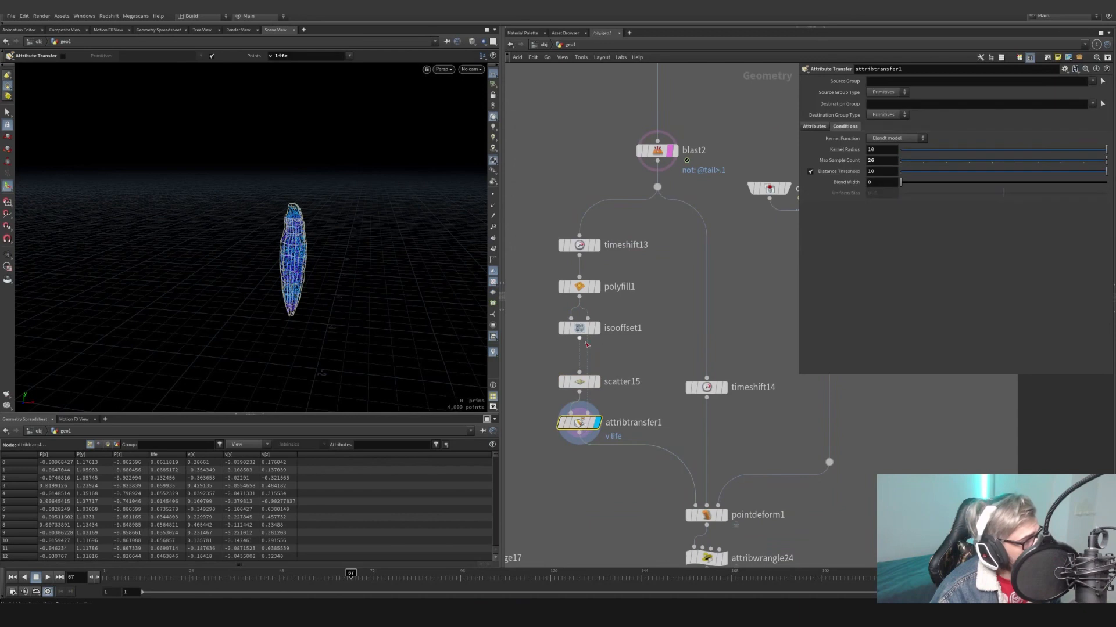
pyautogui.moveTo(580, 329); pyautogui.dragTo(557, 334)
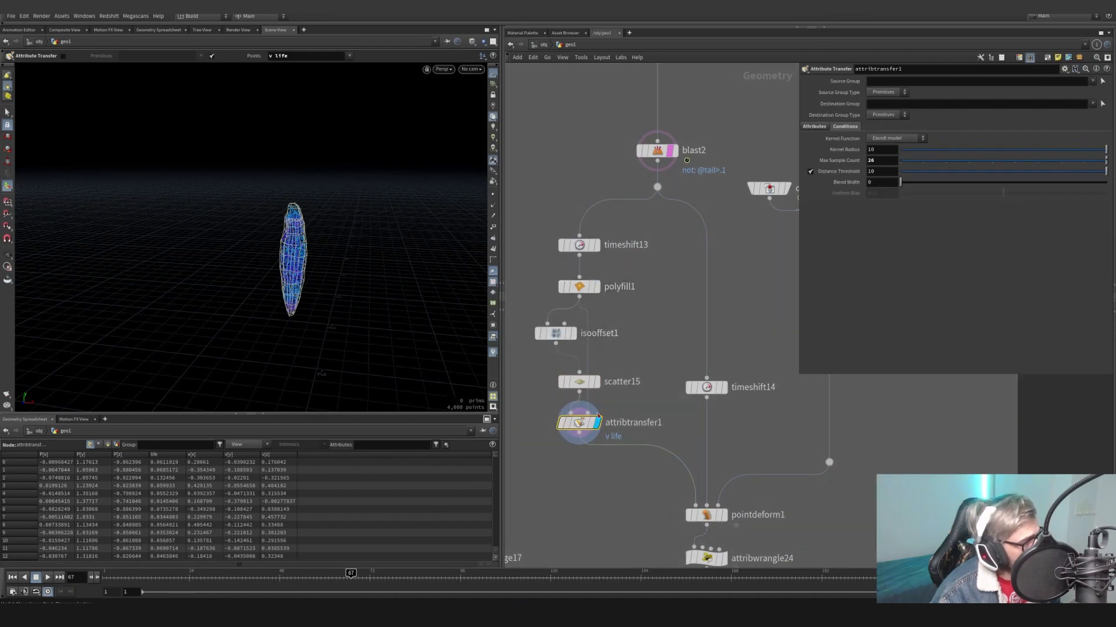
pyautogui.scroll(2, 646, 234)
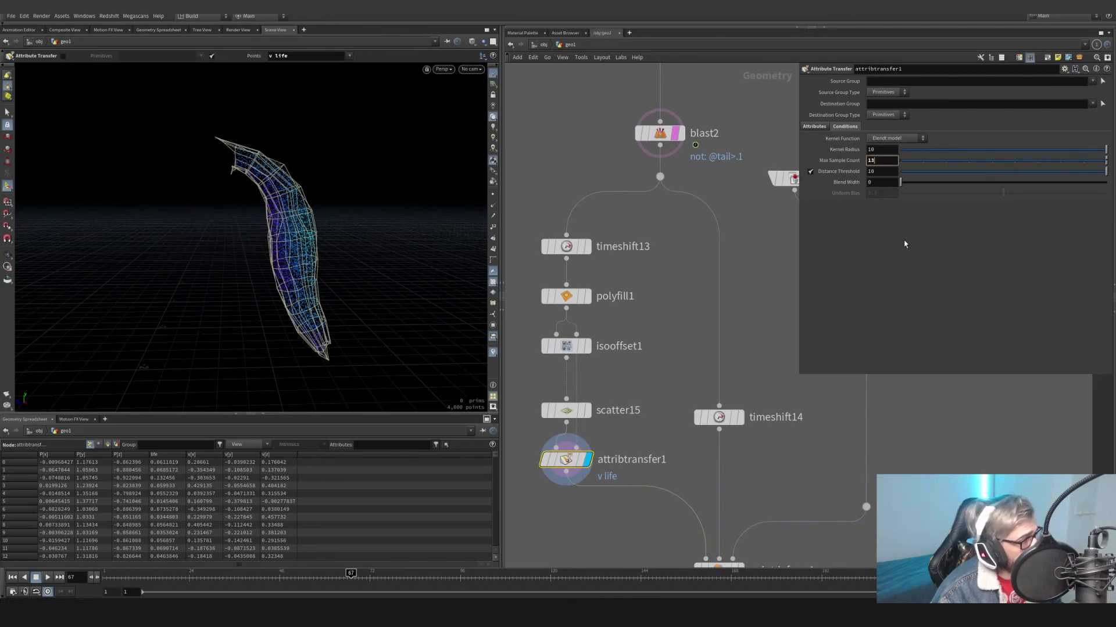
# Set attribtransfer1's Max Sample Count to 24, and display timeshift14 to compare it with the tail scatter chain
pyautogui.press('Return')
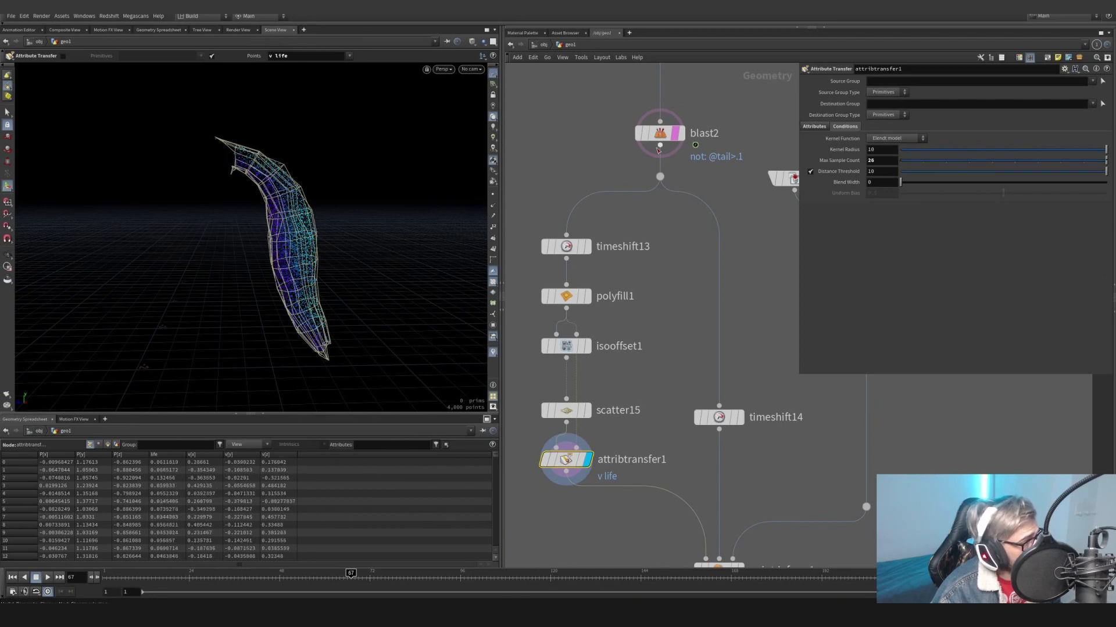
pyautogui.scroll(-3, 607, 334)
pyautogui.click(683, 387)
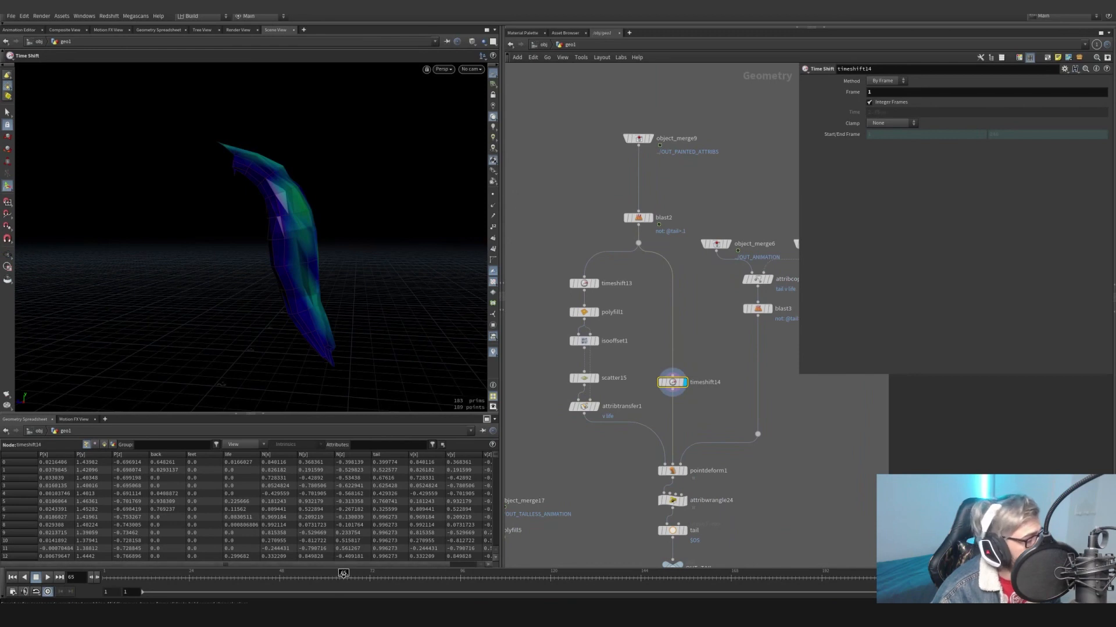
pyautogui.moveTo(632, 457); pyautogui.dragTo(610, 451, button='middle')
pyautogui.moveTo(686, 408); pyautogui.dragTo(528, 261)
pyautogui.moveTo(688, 421); pyautogui.dragTo(640, 406, button='middle')
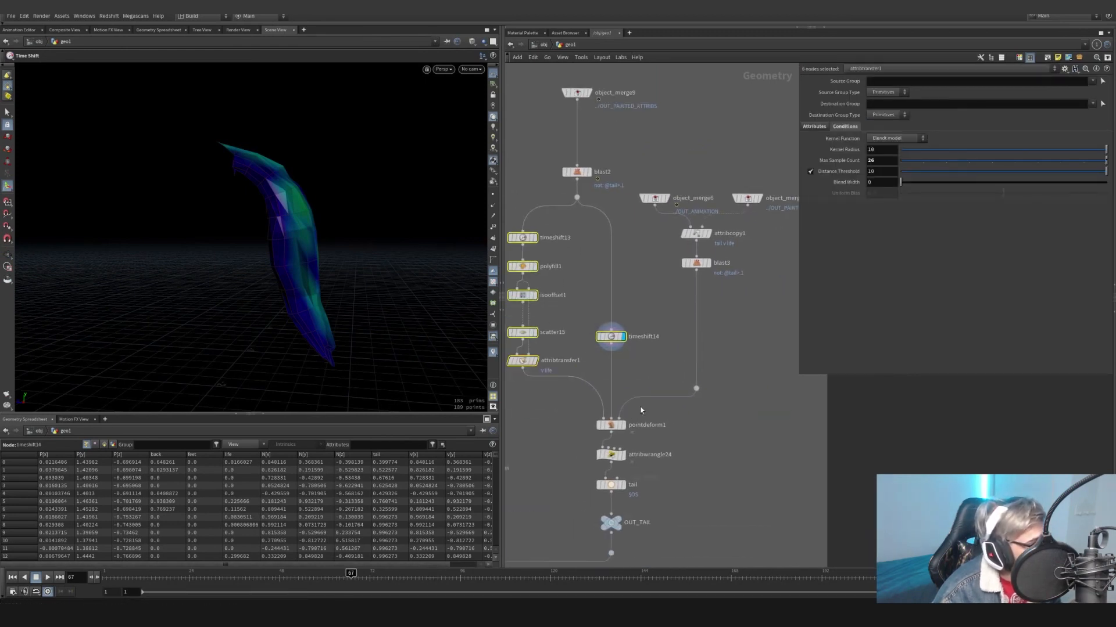
# Display object_merge6, object_merge10 and attribcopy1 in turn to examine how tail, v and life are copied onto the animation
pyautogui.click(746, 302)
pyautogui.click(667, 199)
pyautogui.click(655, 199)
pyautogui.moveTo(753, 239); pyautogui.dragTo(734, 289, button='middle')
pyautogui.click(743, 233)
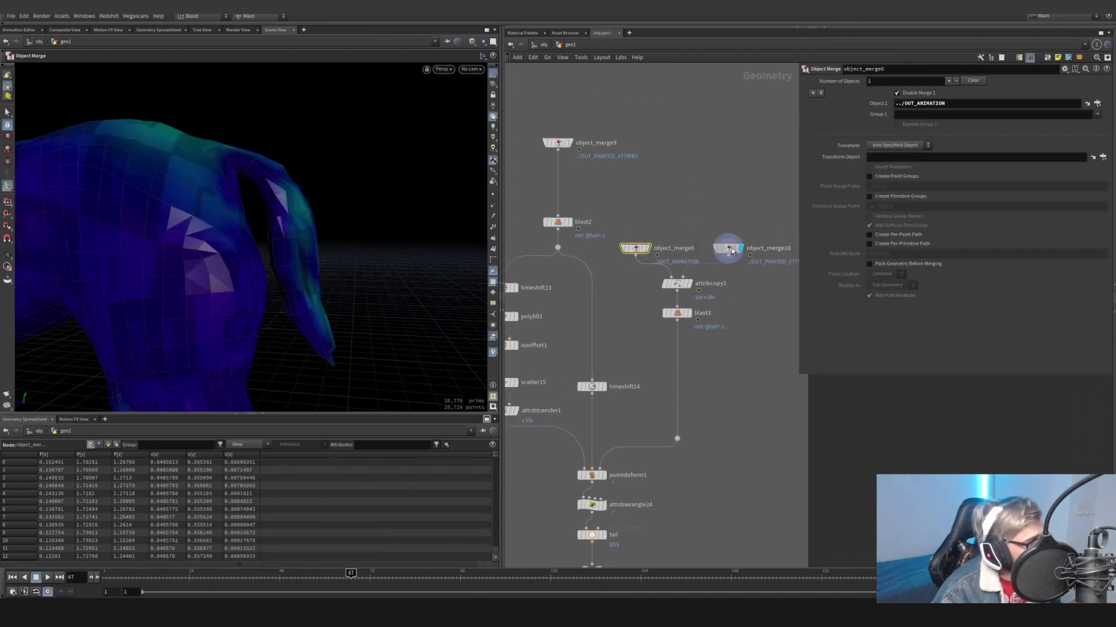
pyautogui.click(728, 249)
pyautogui.click(689, 285)
pyautogui.click(678, 284)
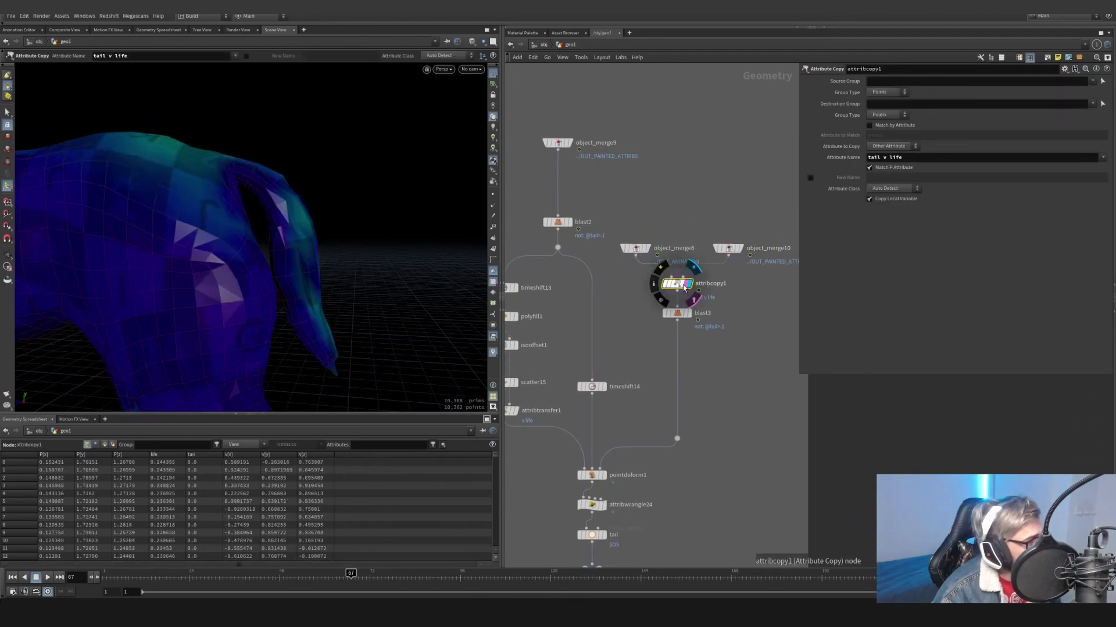
# Display the OUT_ANIMATION null the merge refers to, and redisplay attribcopy1 to compare the geometry with its copied attributes
pyautogui.scroll(-5, 680, 317)
pyautogui.moveTo(674, 320); pyautogui.dragTo(907, 273, button='middle')
pyautogui.scroll(3, 595, 272)
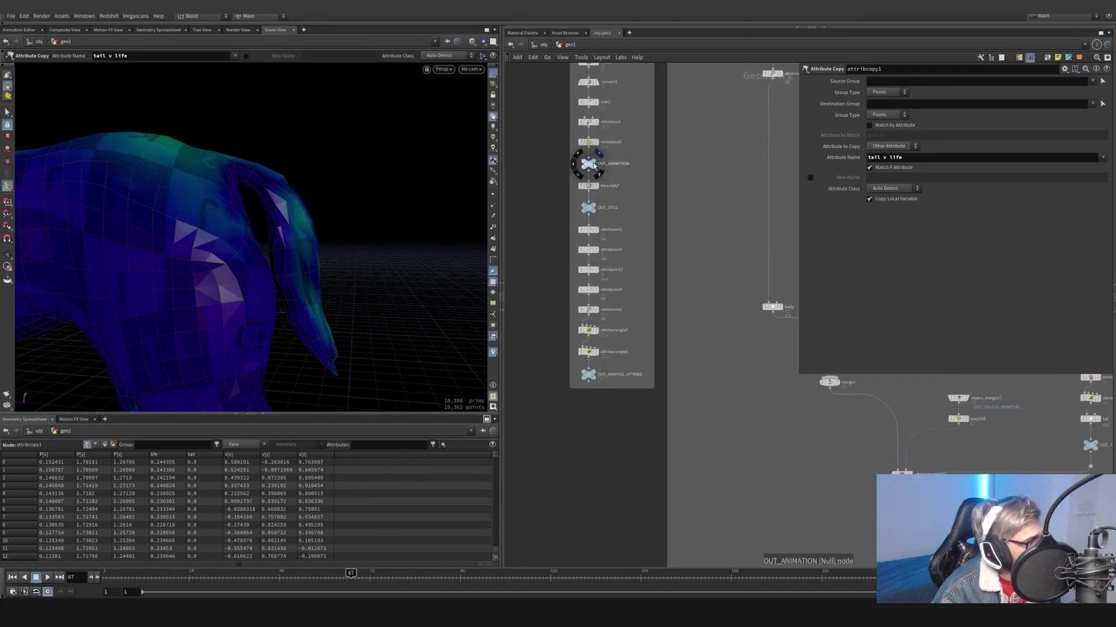
pyautogui.click(598, 165)
pyautogui.click(586, 162)
pyautogui.scroll(-1, 749, 382)
pyautogui.moveTo(748, 385); pyautogui.dragTo(628, 423, button='middle')
pyautogui.scroll(4, 632, 423)
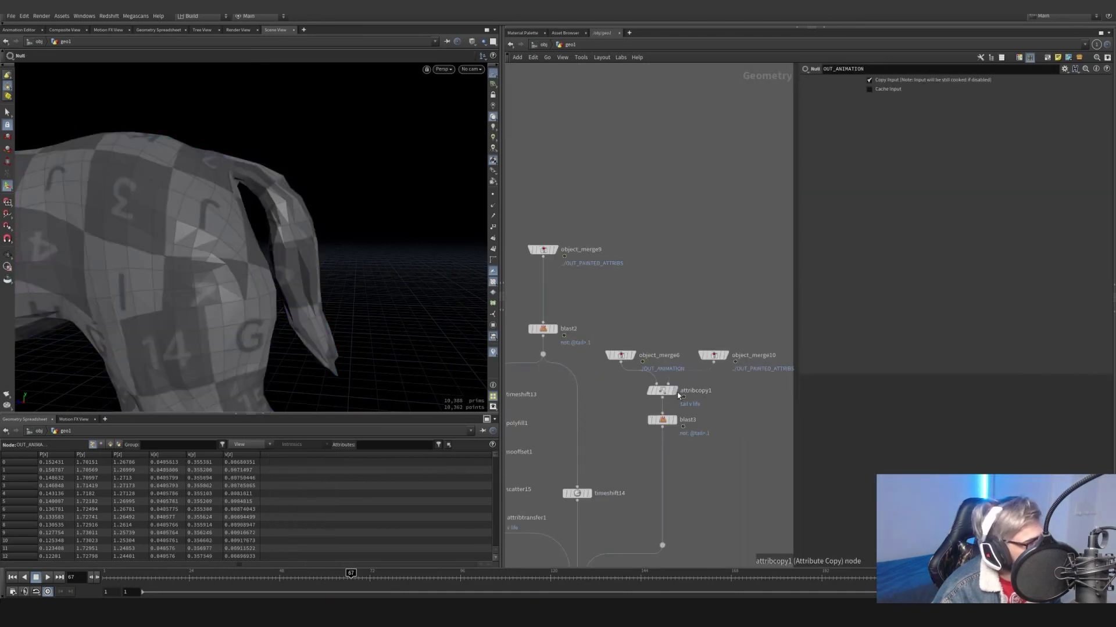
pyautogui.click(675, 391)
pyautogui.click(664, 391)
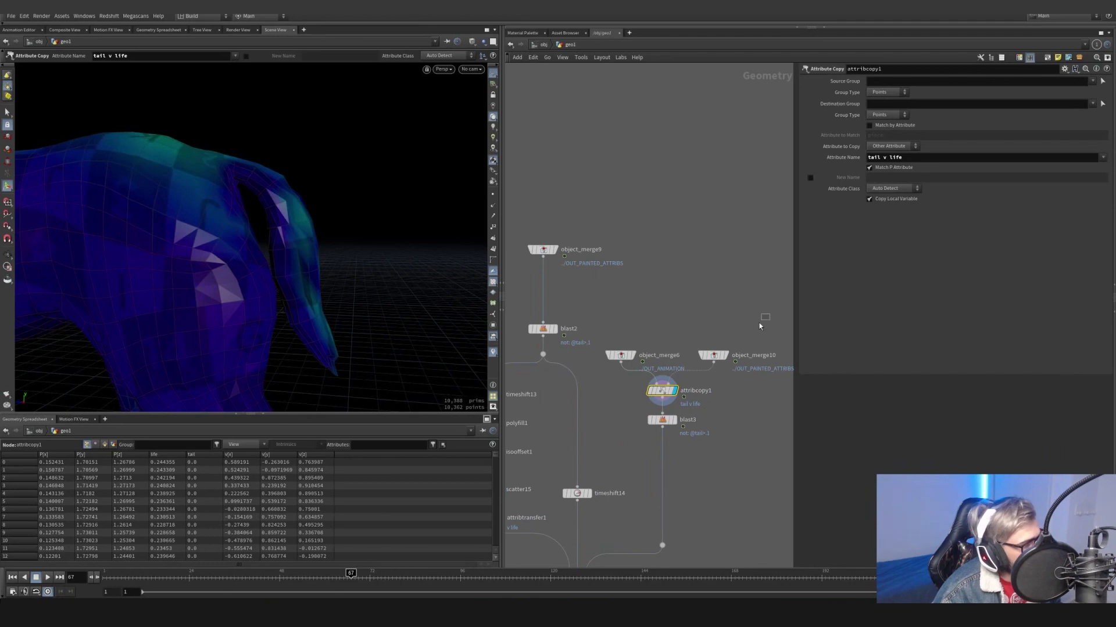
pyautogui.moveTo(759, 322); pyautogui.dragTo(699, 372)
pyautogui.moveTo(680, 318); pyautogui.dragTo(595, 373)
pyautogui.click(674, 419)
pyautogui.click(664, 420)
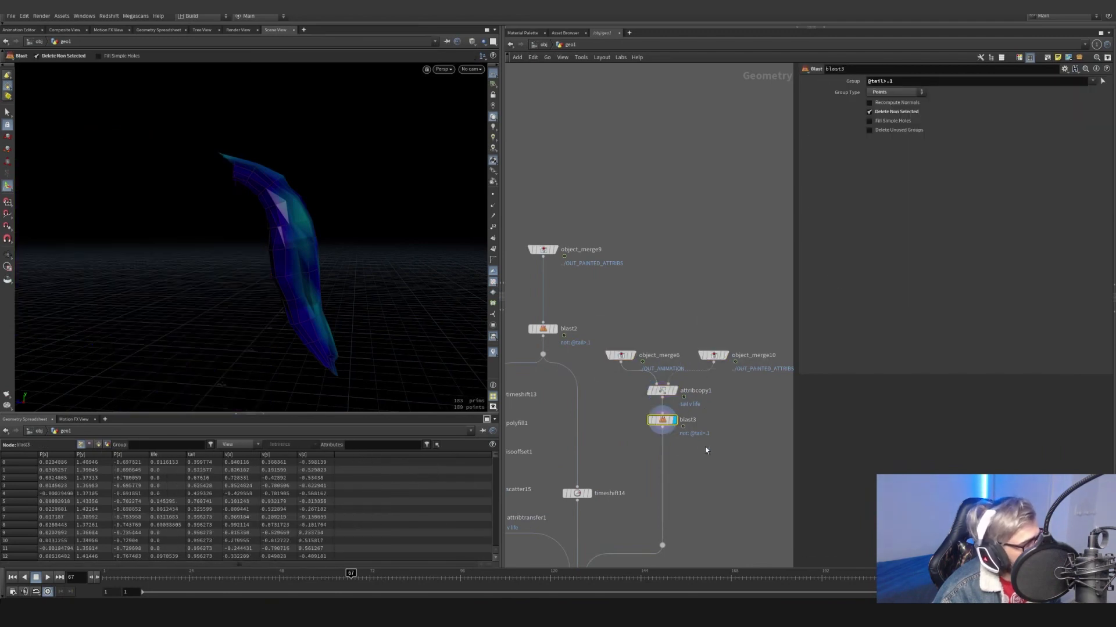
# Display pointdeform1 and scrub to frame 108 to check the scattered tail points following the animation
pyautogui.moveTo(641, 410); pyautogui.dragTo(663, 237, button='middle')
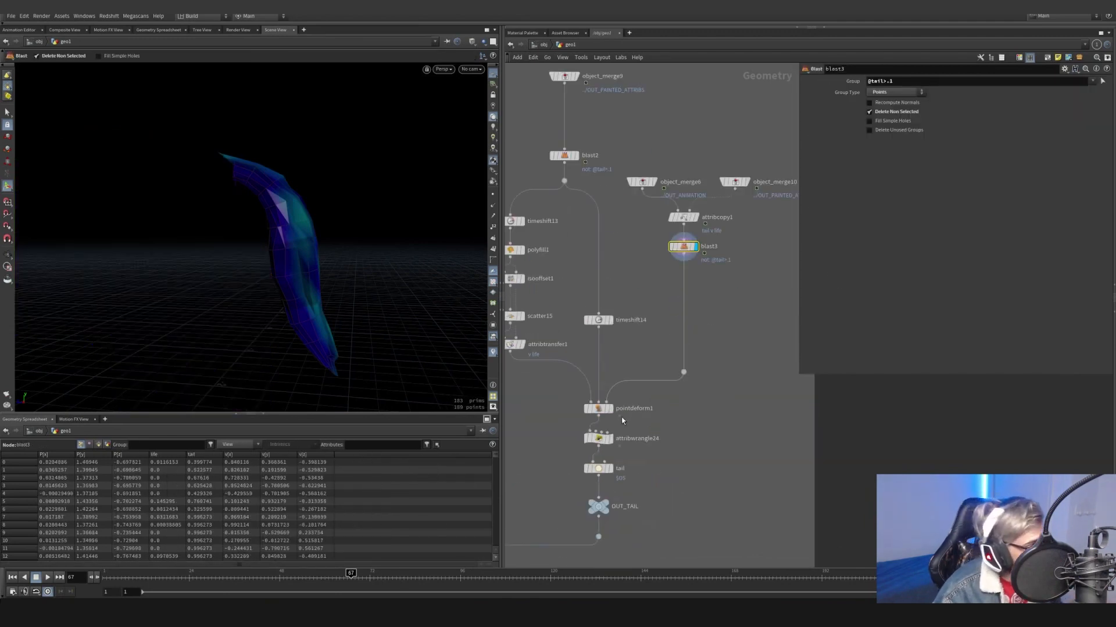
pyautogui.click(610, 409)
pyautogui.click(599, 409)
pyautogui.moveTo(336, 583); pyautogui.dragTo(504, 590)
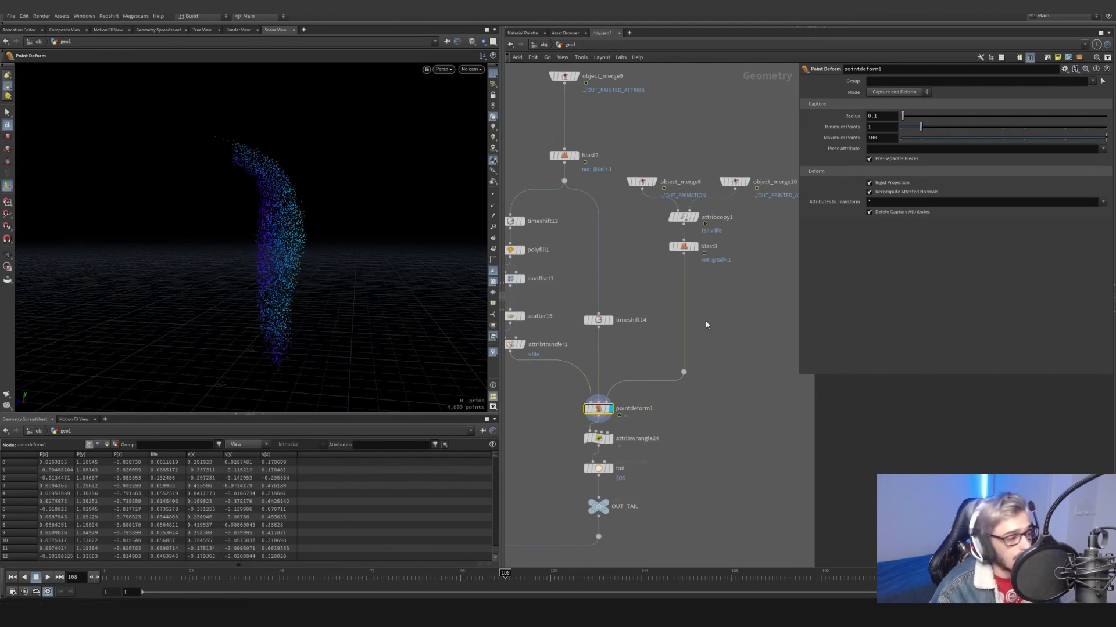
# Template blast3, display timeshift14 and scrub to frame 119 to compare the moving tail with the rest tail
pyautogui.click(693, 248)
pyautogui.moveTo(329, 584)
pyautogui.mouseDown()
pyautogui.moveTo(298, 584)
pyautogui.moveTo(529, 588)
pyautogui.mouseUp()
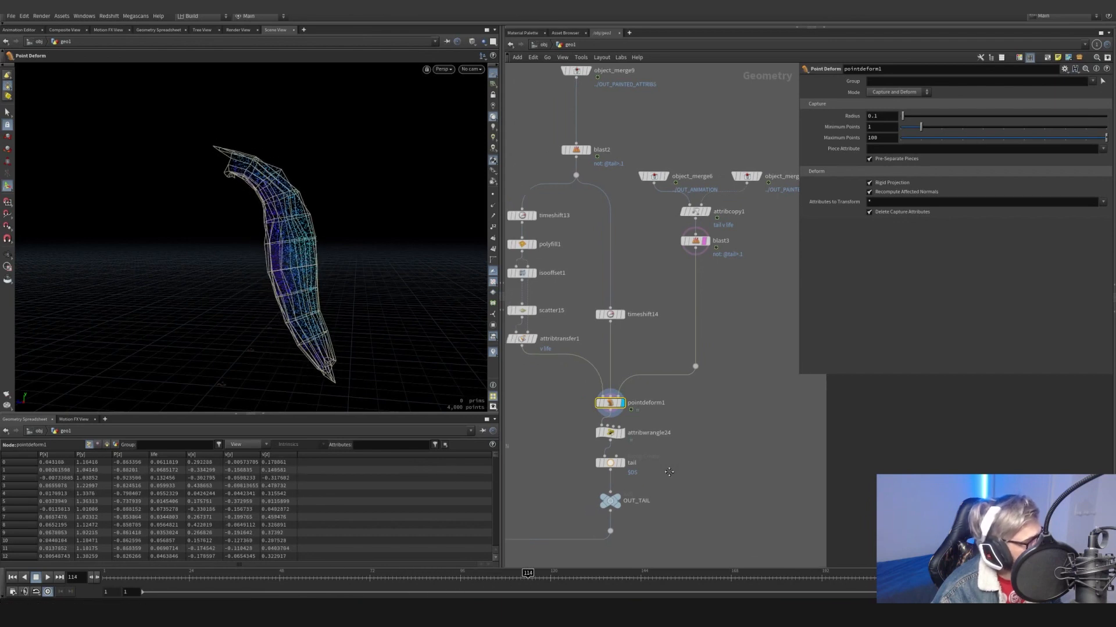
pyautogui.click(604, 324)
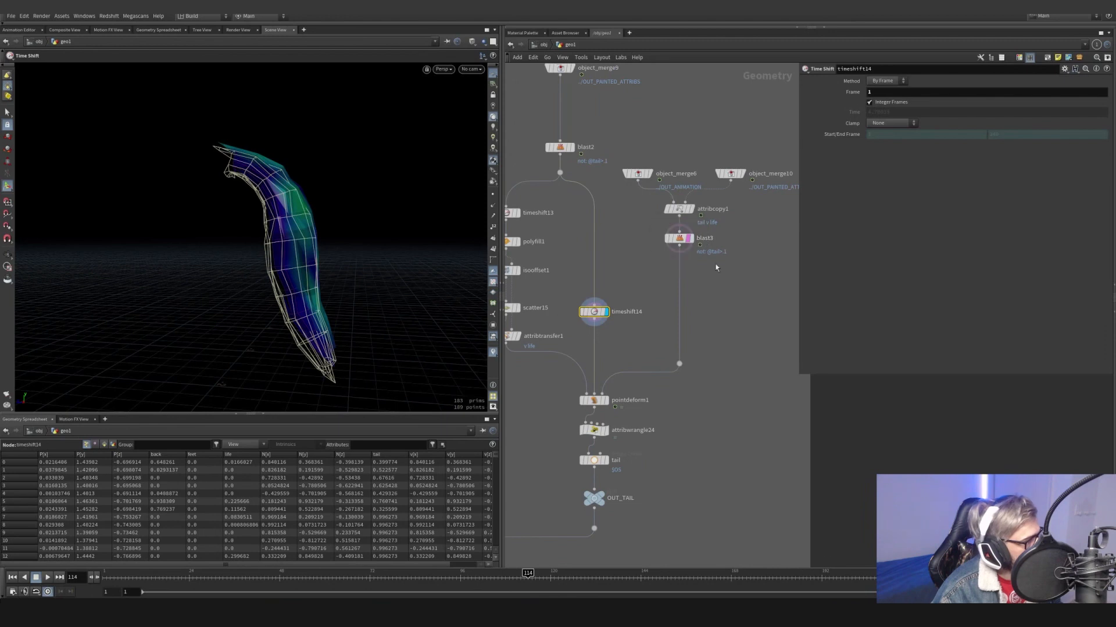
pyautogui.moveTo(451, 581); pyautogui.dragTo(547, 581)
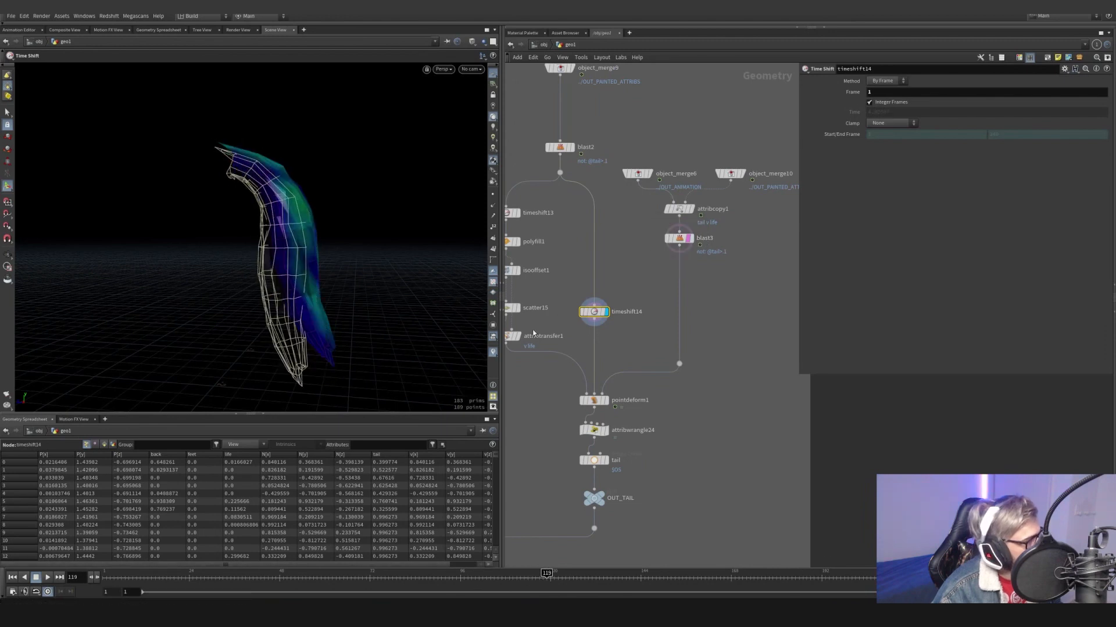
# Display attribwrangle24 and examine its expression f@life += .02;
pyautogui.moveTo(637, 403); pyautogui.dragTo(658, 309, button='middle')
pyautogui.click(616, 336)
pyautogui.click(627, 337)
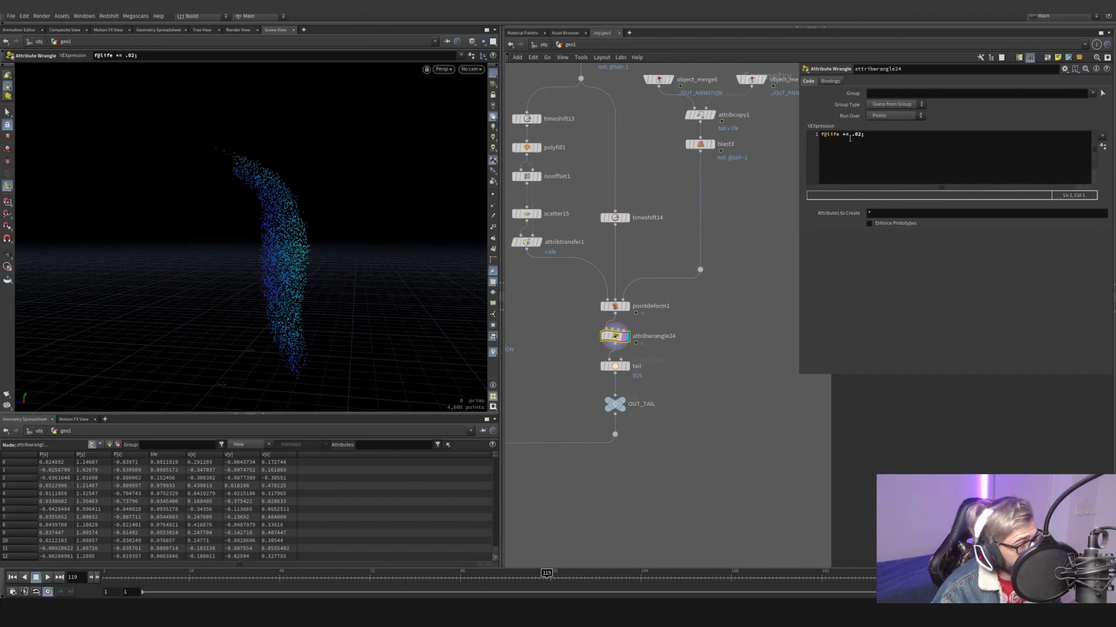
pyautogui.click(849, 137)
pyautogui.hotkey('ctrl', 'a')
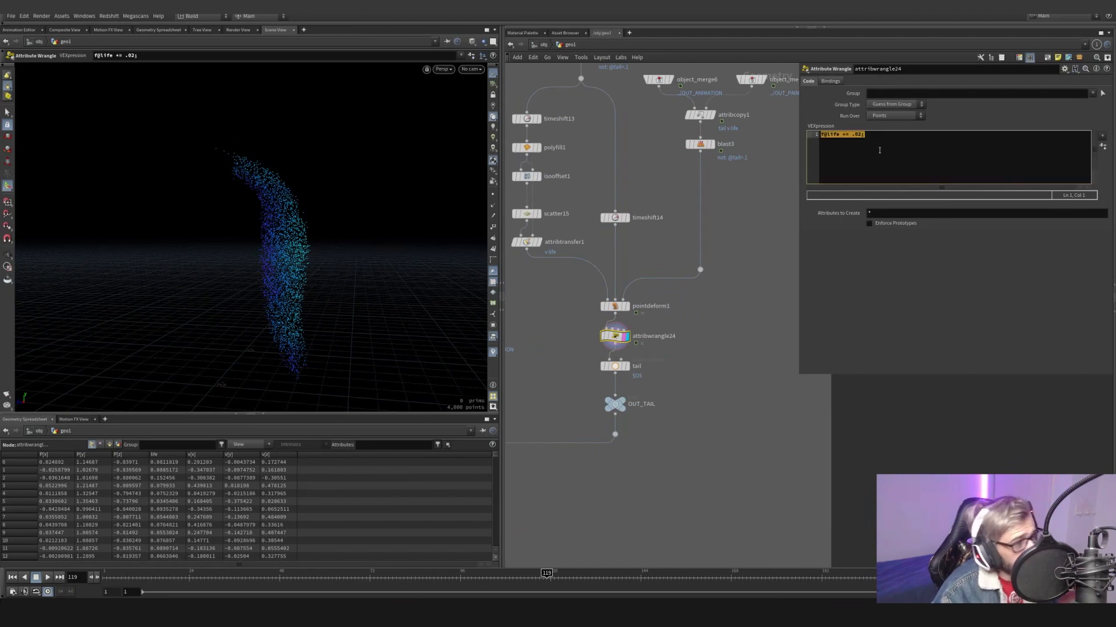
pyautogui.click(881, 142)
pyautogui.moveTo(702, 355); pyautogui.dragTo(734, 332, button='middle')
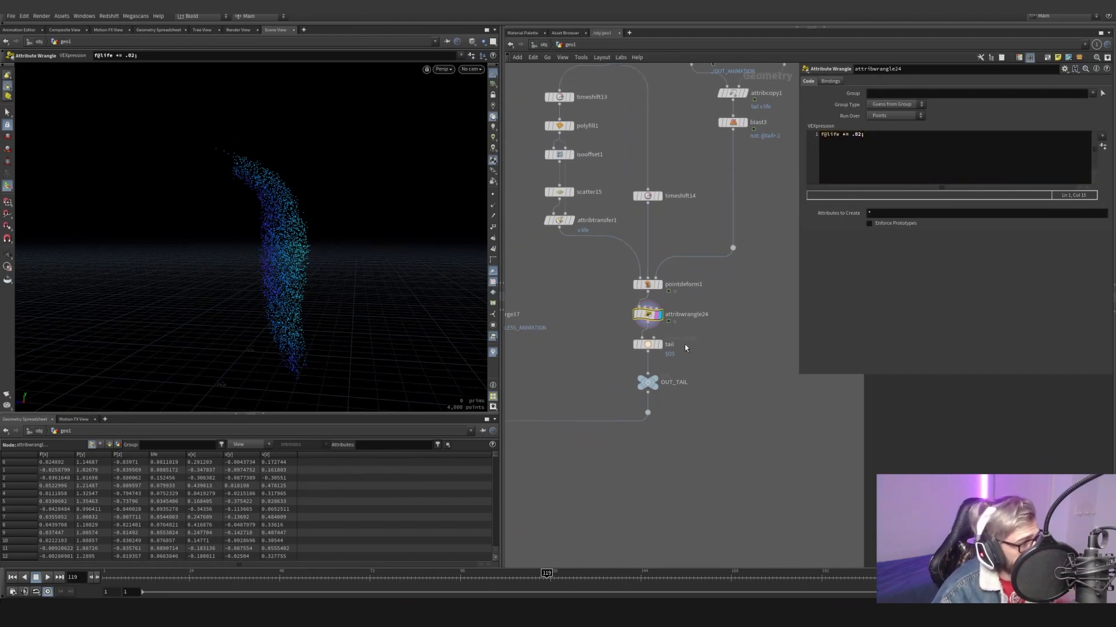
# Display the tail point group node and the OUT_TAIL null that ends the tail branch
pyautogui.click(633, 344)
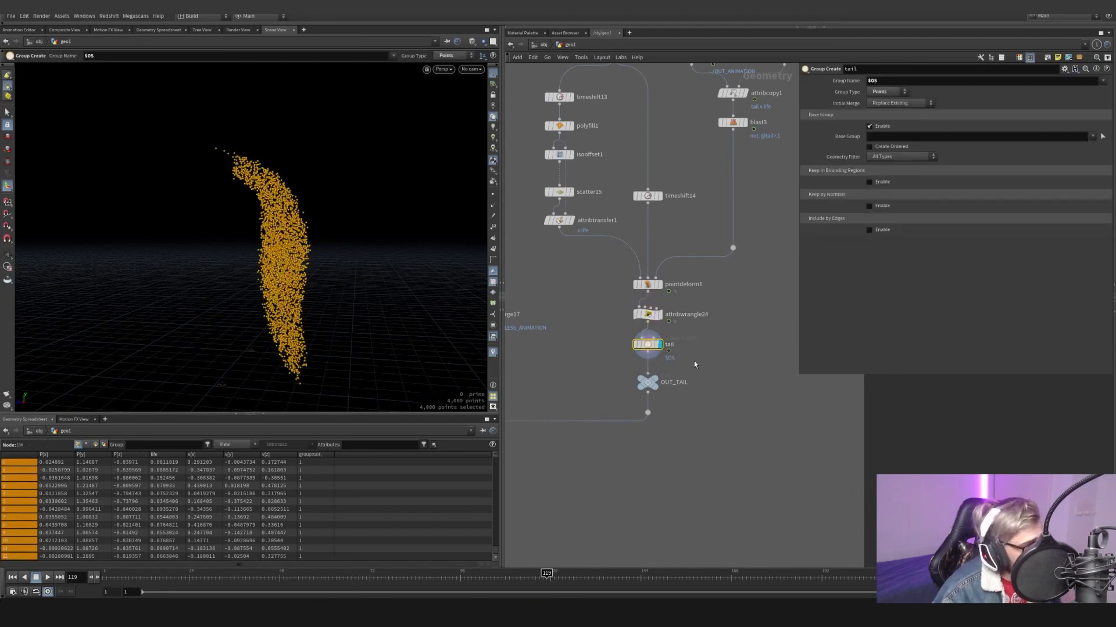
pyautogui.moveTo(623, 331); pyautogui.dragTo(690, 276, button='middle')
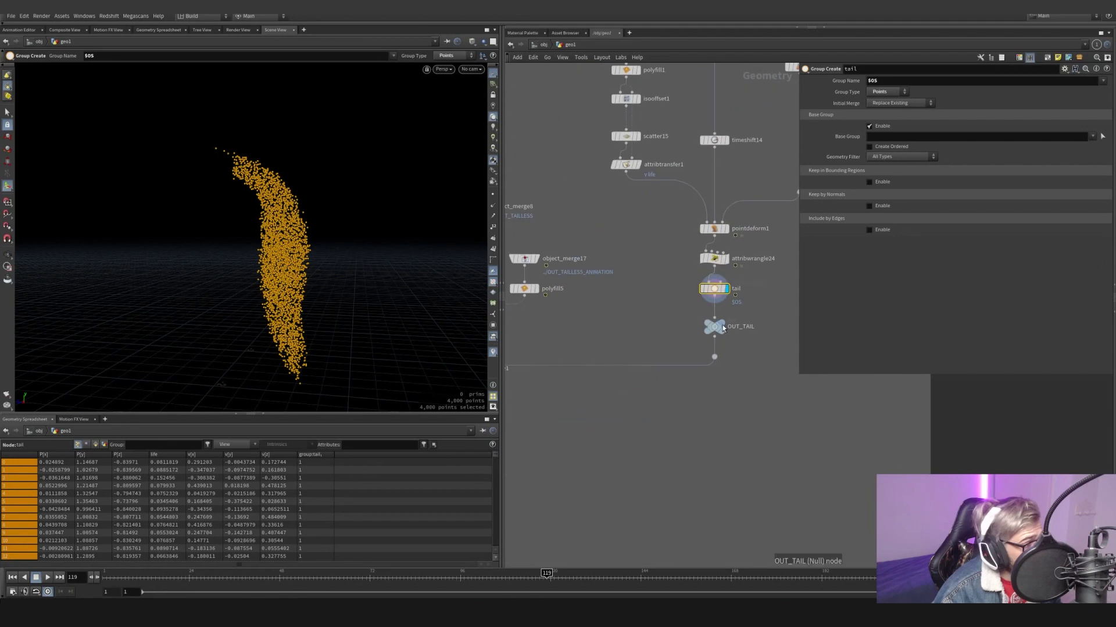
pyautogui.click(723, 326)
pyautogui.click(710, 330)
# Display merge14 with point trails shown, and scrub to frame 130 to view the whole horse with its tail
pyautogui.scroll(-3, 710, 330)
pyautogui.moveTo(569, 412); pyautogui.dragTo(630, 370, button='middle')
pyautogui.scroll(4, 630, 370)
pyautogui.click(621, 323)
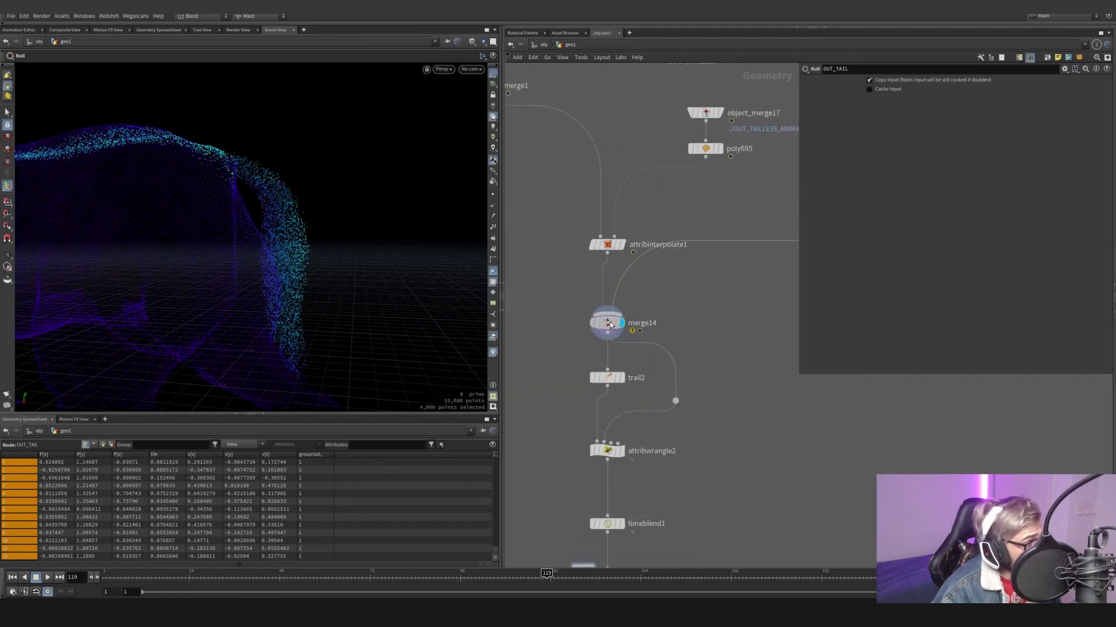
pyautogui.click(609, 325)
pyautogui.click(494, 219)
pyautogui.scroll(-5, 281, 269)
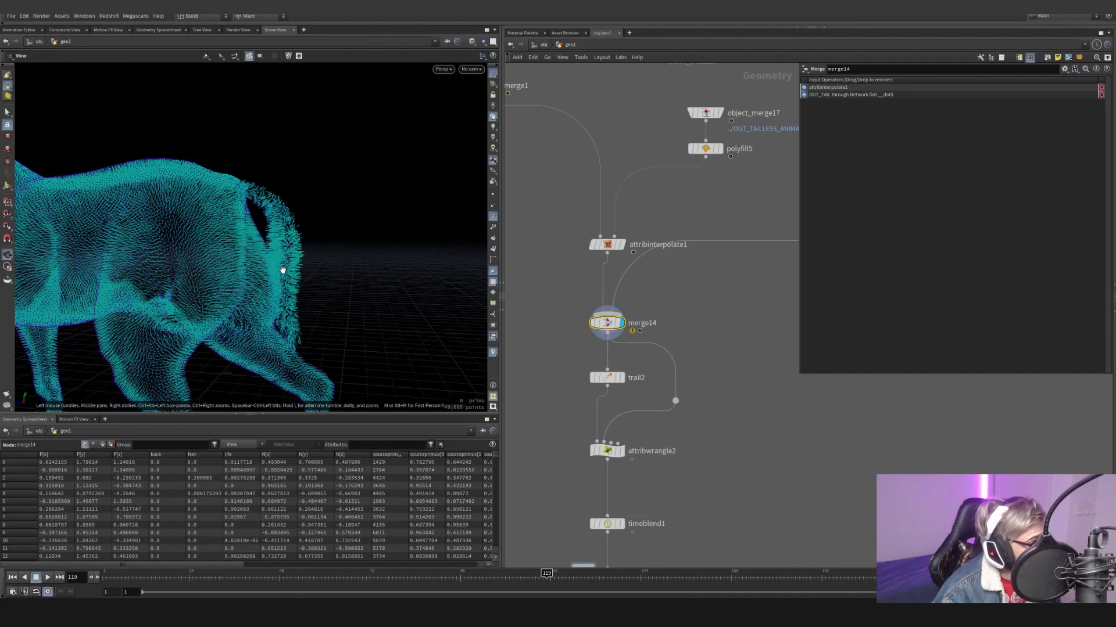
pyautogui.keyDown('alt'); pyautogui.moveTo(281, 269); pyautogui.dragTo(341, 250, button='middle'); pyautogui.keyUp('alt')
pyautogui.scroll(-4, 342, 251)
pyautogui.moveTo(490, 578); pyautogui.dragTo(588, 581)
# Display the feet group node and the scatter node that generates its points
pyautogui.scroll(-5, 700, 475)
pyautogui.moveTo(613, 248); pyautogui.dragTo(597, 194, button='middle')
pyautogui.scroll(1, 597, 194)
pyautogui.scroll(1, 598, 194)
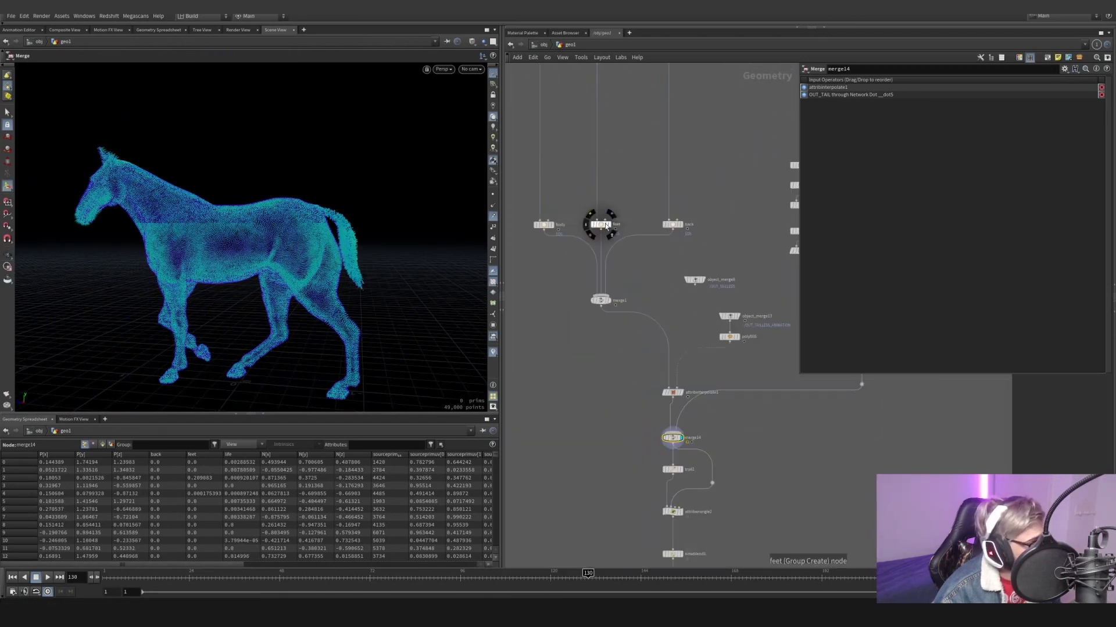
pyautogui.click(602, 224)
pyautogui.moveTo(567, 322); pyautogui.dragTo(552, 466, button='middle')
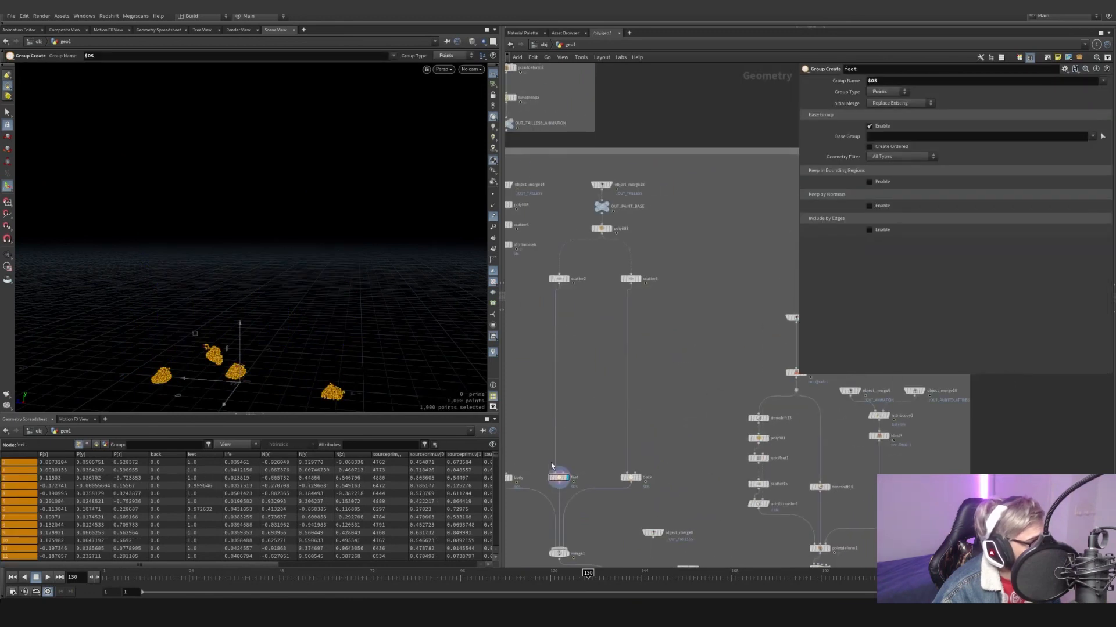
pyautogui.click(567, 279)
# Open attribwrangle1 above OUT_PAINTED_ATTRIBS and examine its expression v@v = v@N;
pyautogui.scroll(-5, 593, 333)
pyautogui.scroll(6, 696, 346)
pyautogui.moveTo(527, 366); pyautogui.dragTo(692, 370, button='middle')
pyautogui.click(628, 467)
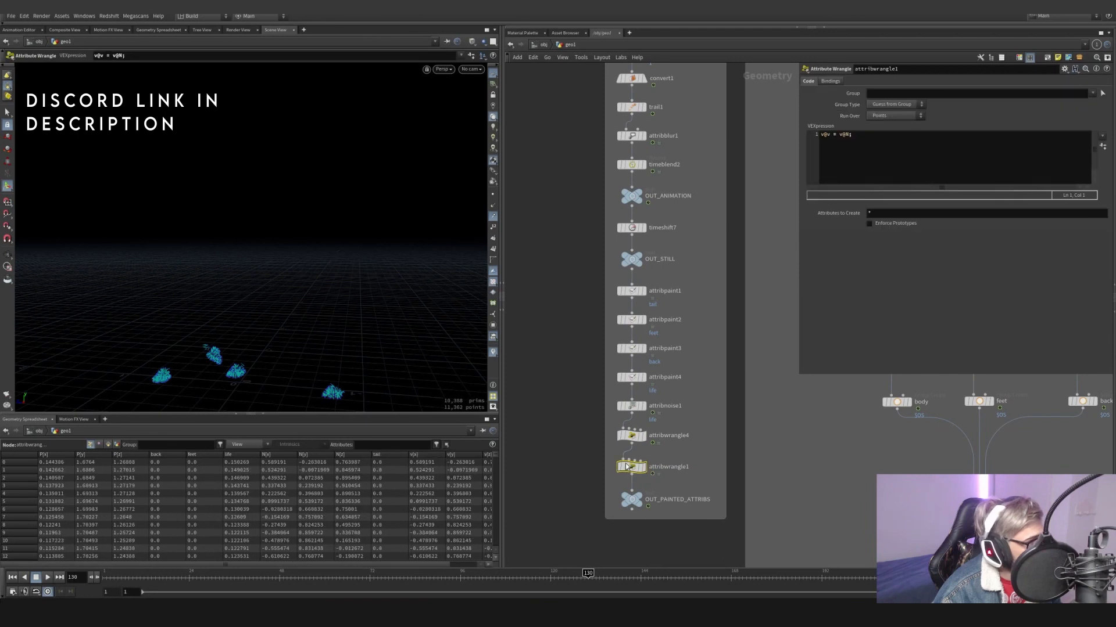
pyautogui.moveTo(859, 138); pyautogui.dragTo(815, 135)
pyautogui.scroll(-6, 752, 402)
pyautogui.moveTo(751, 402); pyautogui.dragTo(581, 349, button='middle')
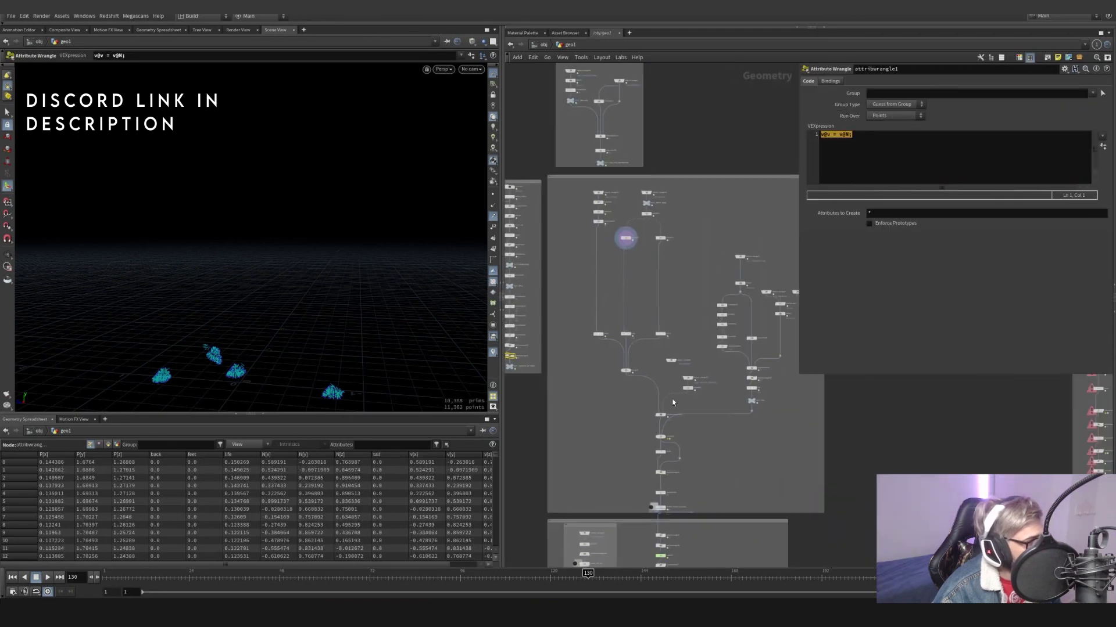
# Display trail2, set to Compute Velocity, to examine the velocity from the horse's motion
pyautogui.scroll(5, 672, 401)
pyautogui.click(650, 332)
pyautogui.click(638, 331)
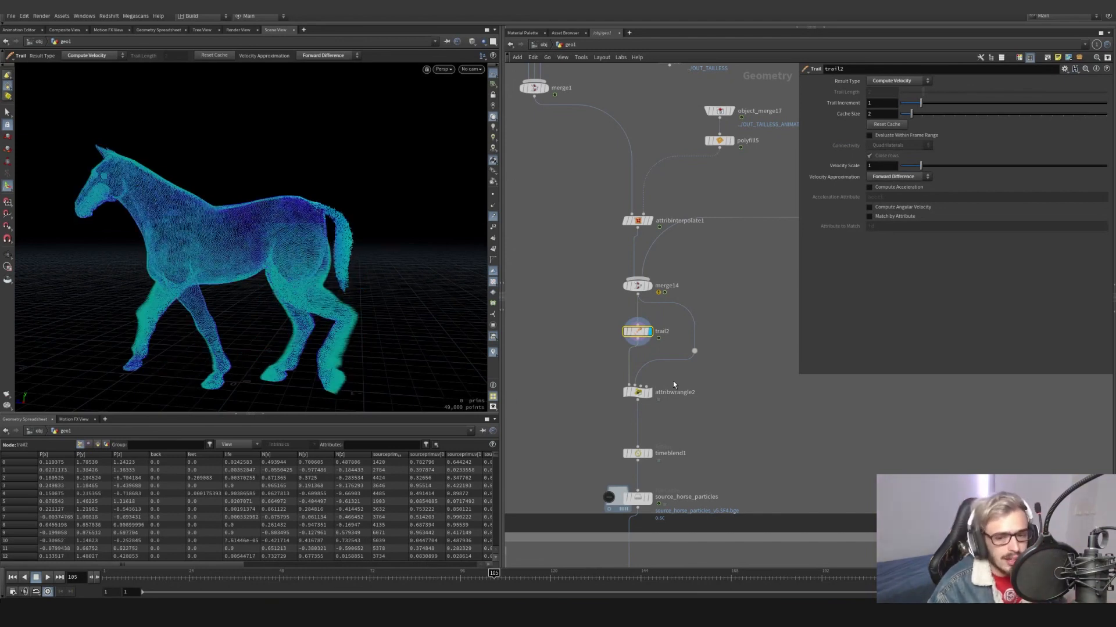
# Display attribwrangle2 and examine its per-group velocity lerp code, including the feet line's .1 X multiplier, viewing the horse from above
pyautogui.click(648, 392)
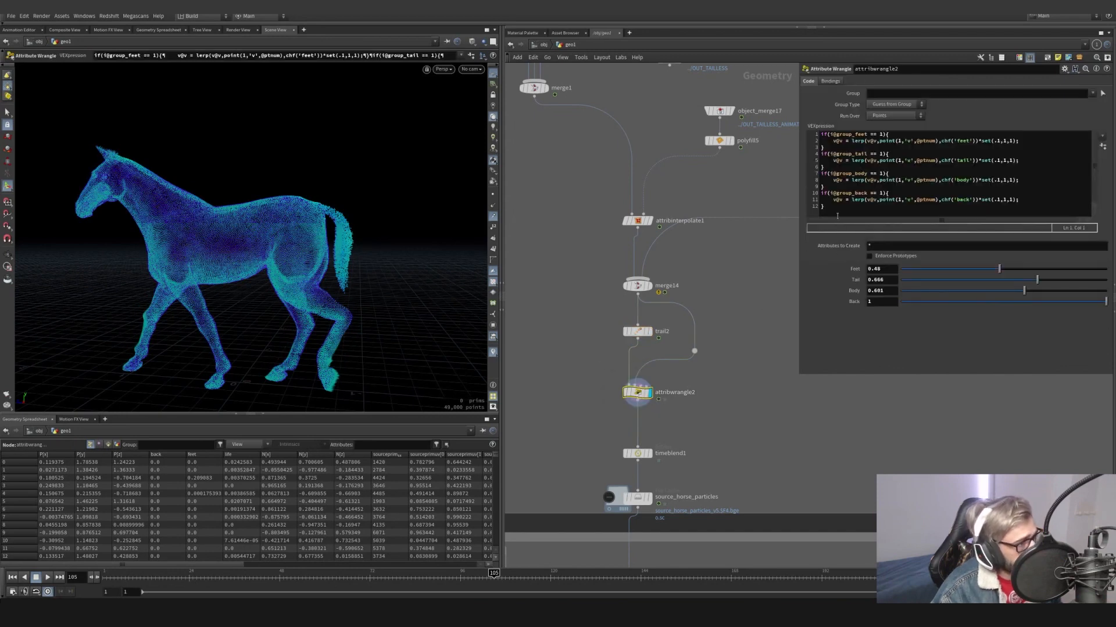
pyautogui.moveTo(837, 216); pyautogui.dragTo(820, 134)
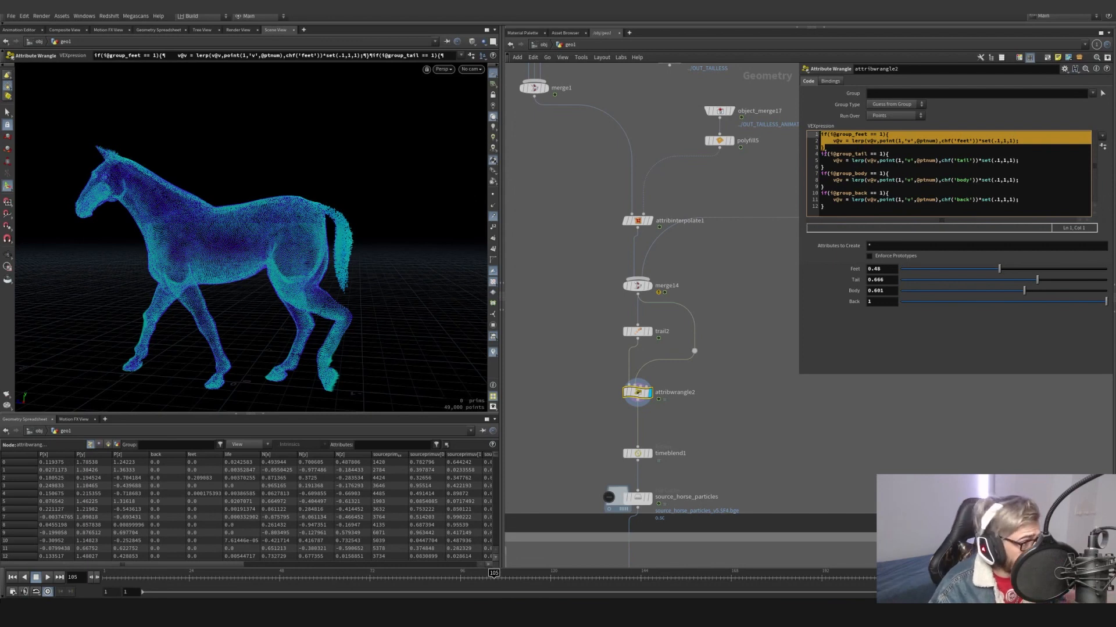
pyautogui.click(847, 141)
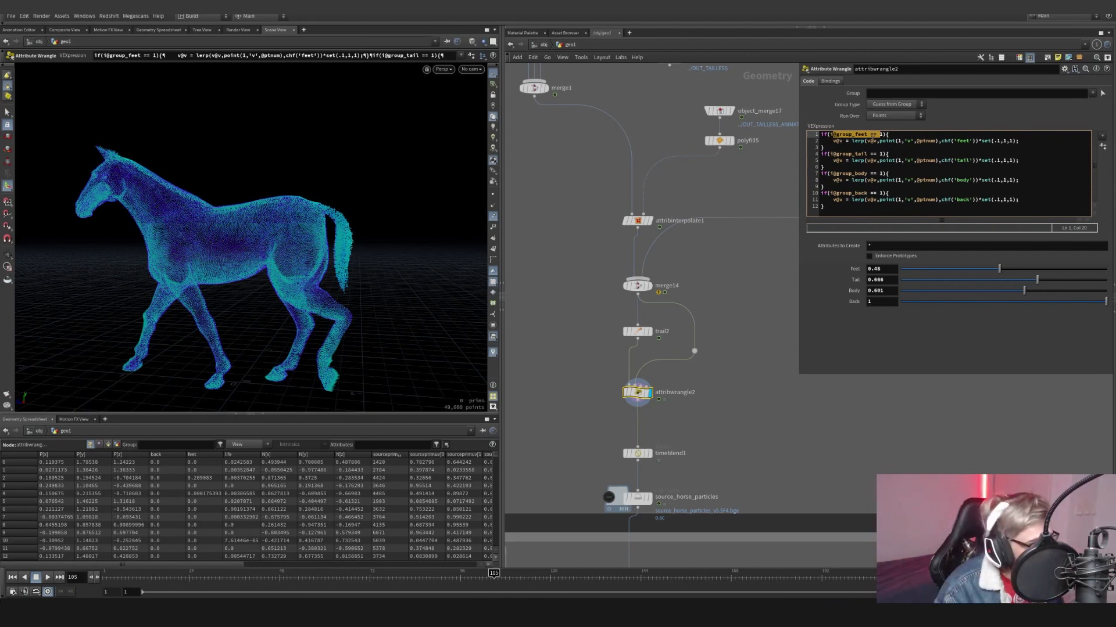
pyautogui.click(871, 140)
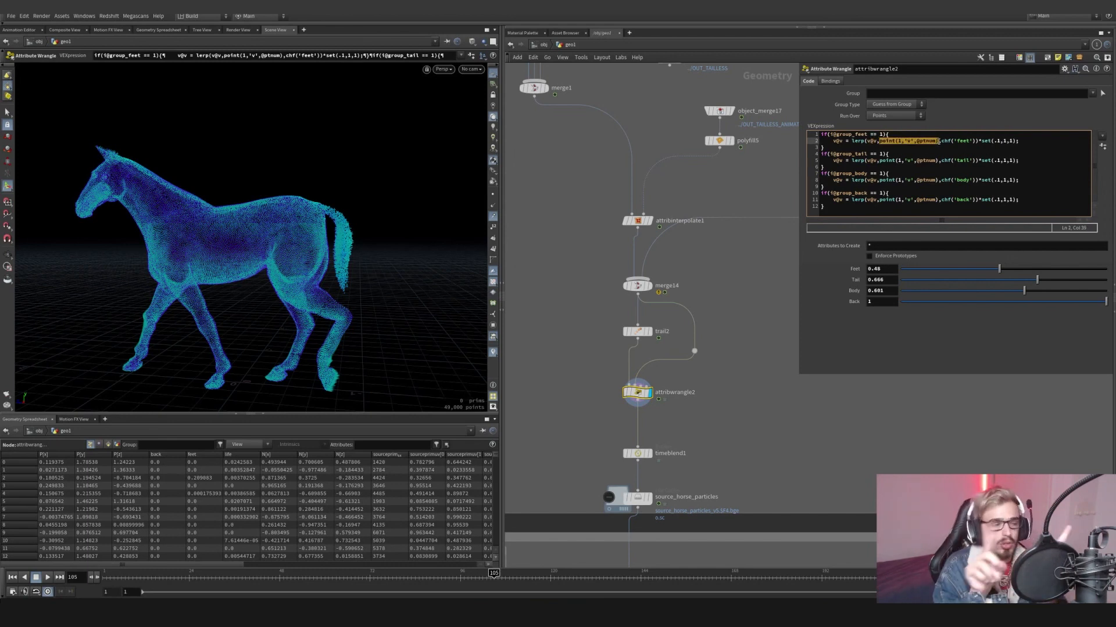
pyautogui.click(903, 140)
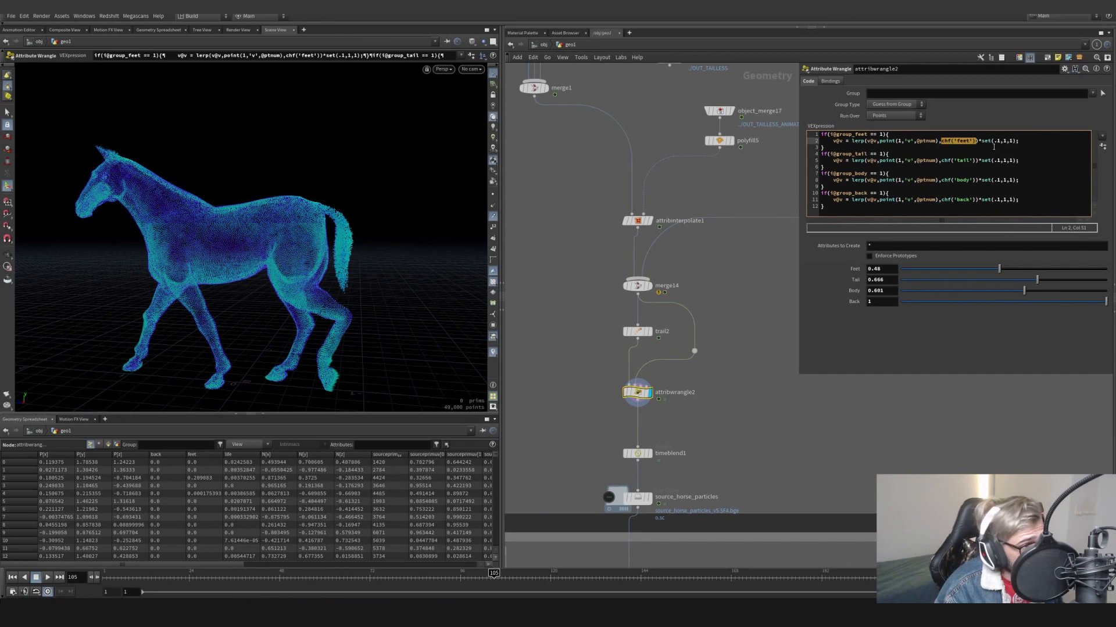
pyautogui.moveTo(982, 141); pyautogui.dragTo(1003, 141)
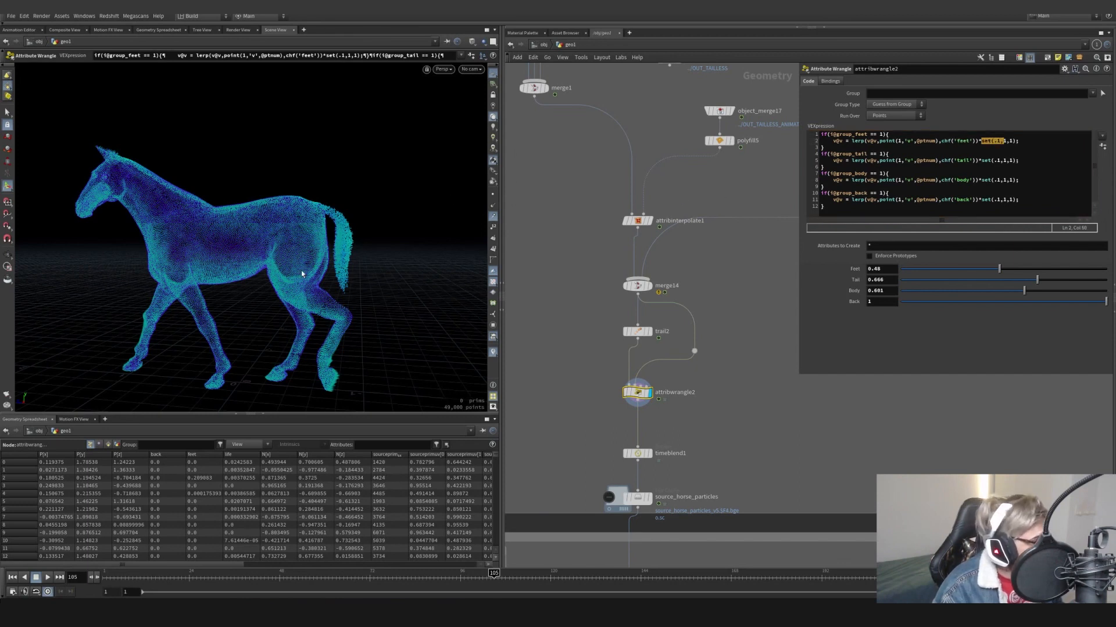
pyautogui.press('Escape')
pyautogui.moveTo(301, 270); pyautogui.dragTo(274, 250)
pyautogui.press('Return')
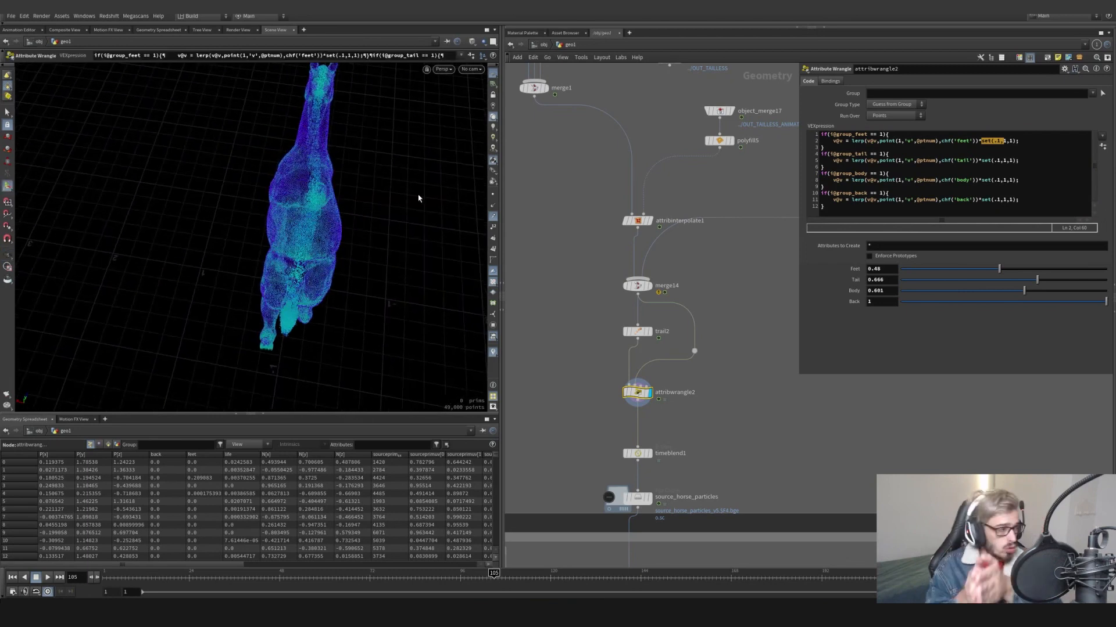
# Change the feet line's multiplier in attribwrangle2 to set(1,1,1)
pyautogui.click(1000, 140)
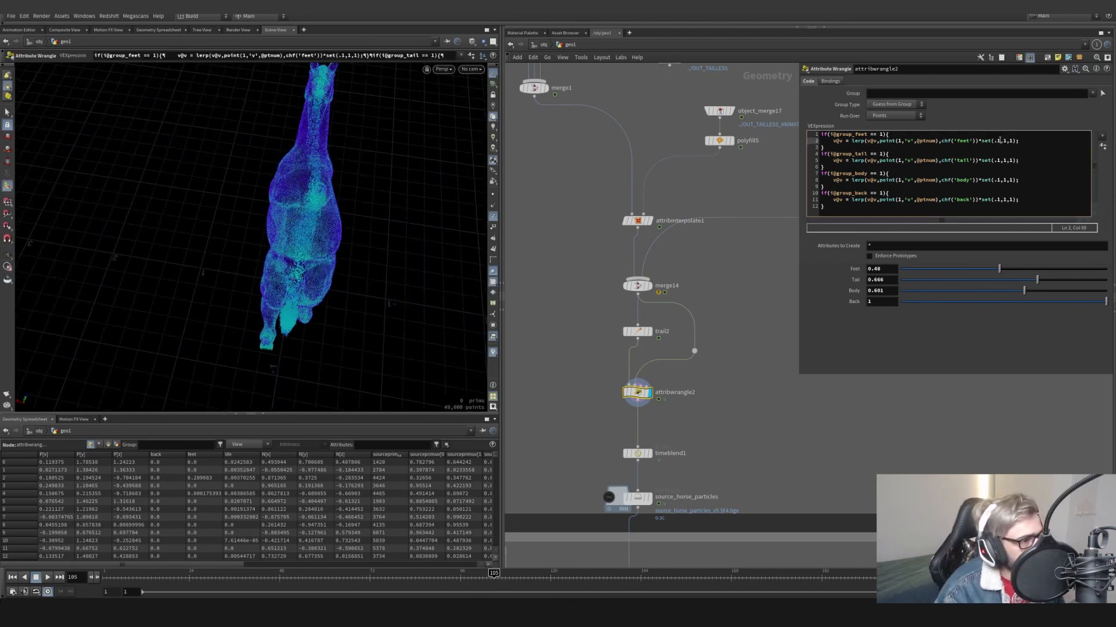
pyautogui.moveTo(999, 141); pyautogui.dragTo(994, 141)
pyautogui.write('1')
pyautogui.click(984, 348)
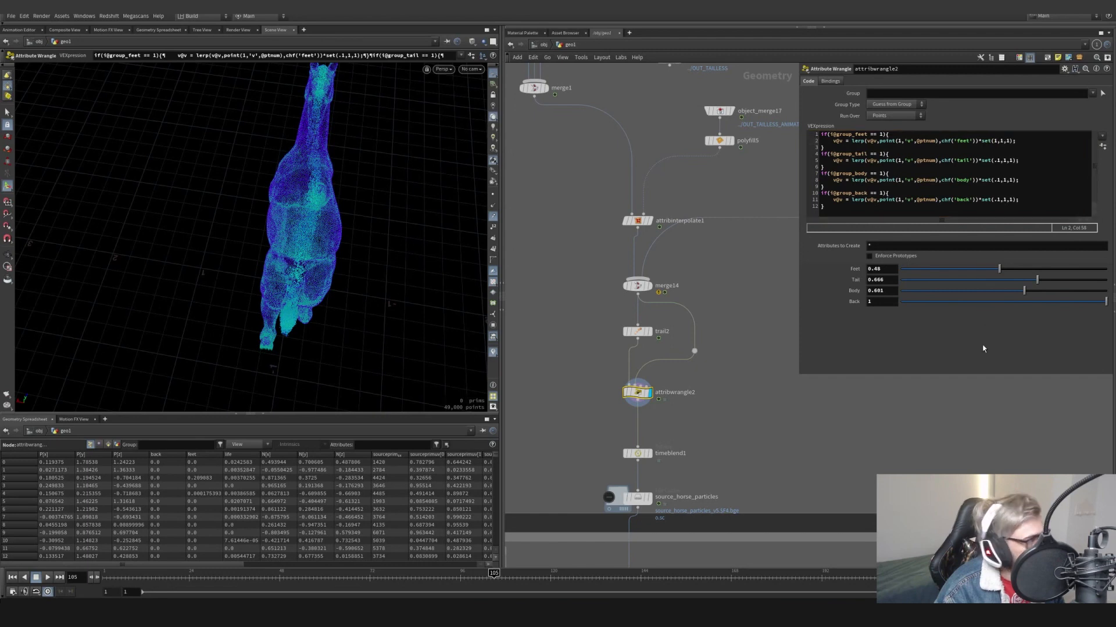
# Try an X multiplier of 1 in attribwrangle2's feet line while examining the hoof's velocity vectors, and undo it
pyautogui.scroll(3, 297, 272)
pyautogui.keyDown('alt'); pyautogui.moveTo(296, 271); pyautogui.dragTo(282, 120, button='middle'); pyautogui.keyUp('alt')
pyautogui.scroll(5, 239, 219)
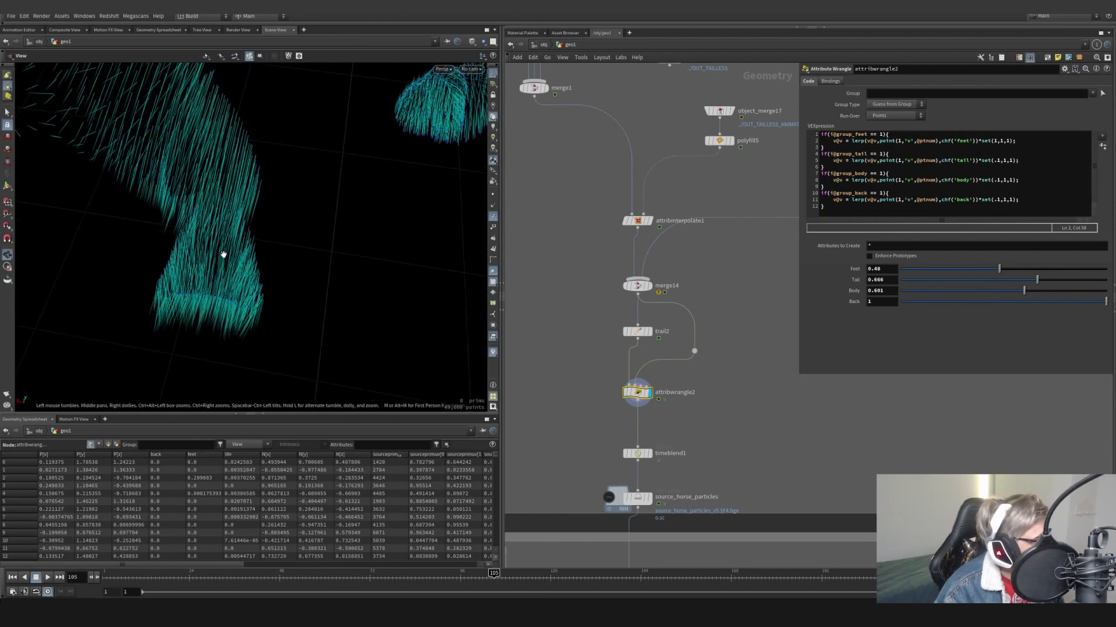
pyautogui.press('Return')
pyautogui.moveTo(1000, 142); pyautogui.dragTo(994, 141)
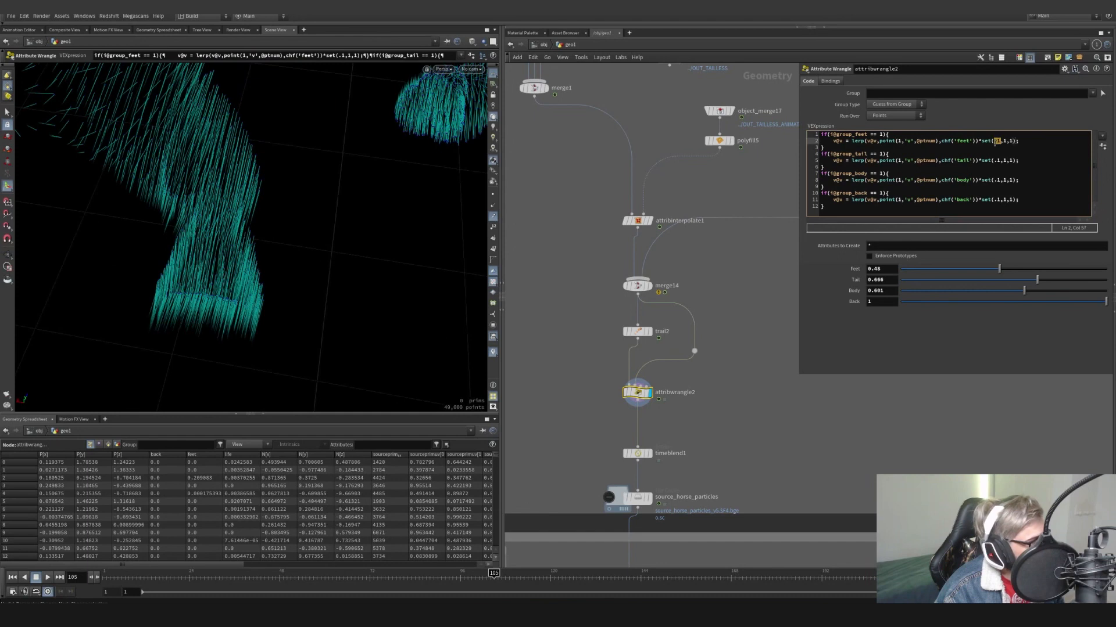
pyautogui.write('1')
pyautogui.click(951, 363)
pyautogui.hotkey('ctrl', 'z')
# Examine the hooves from another angle, try lowering attribwrangle2's Feet blend value, and undo the change
pyautogui.scroll(-8, 392, 238)
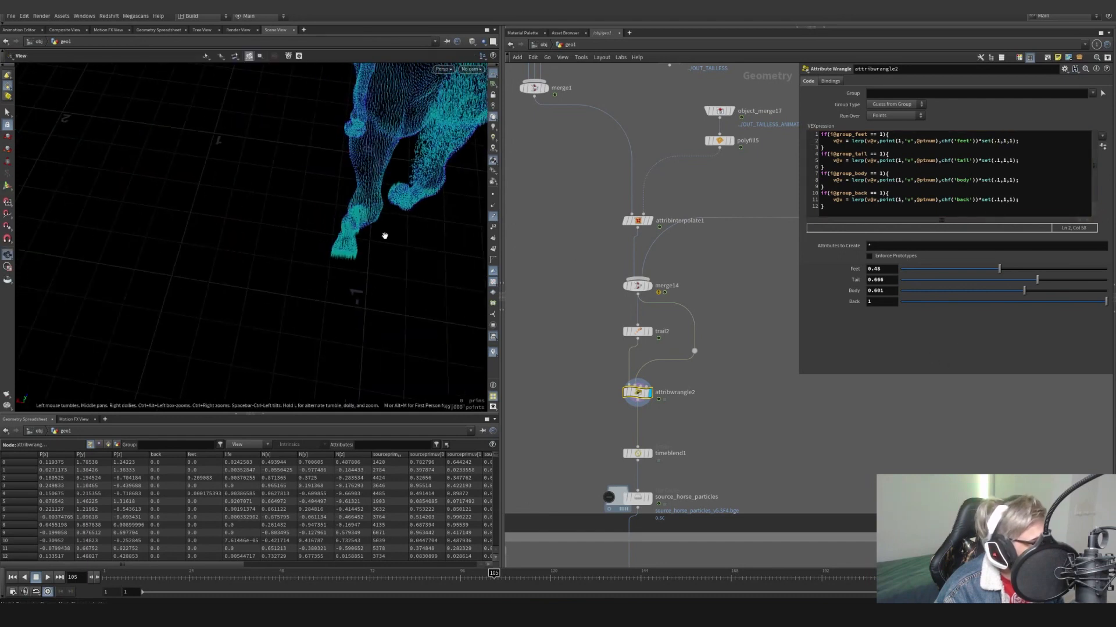
pyautogui.keyDown('alt'); pyautogui.moveTo(383, 237); pyautogui.dragTo(405, 329); pyautogui.keyUp('alt')
pyautogui.scroll(5, 377, 279)
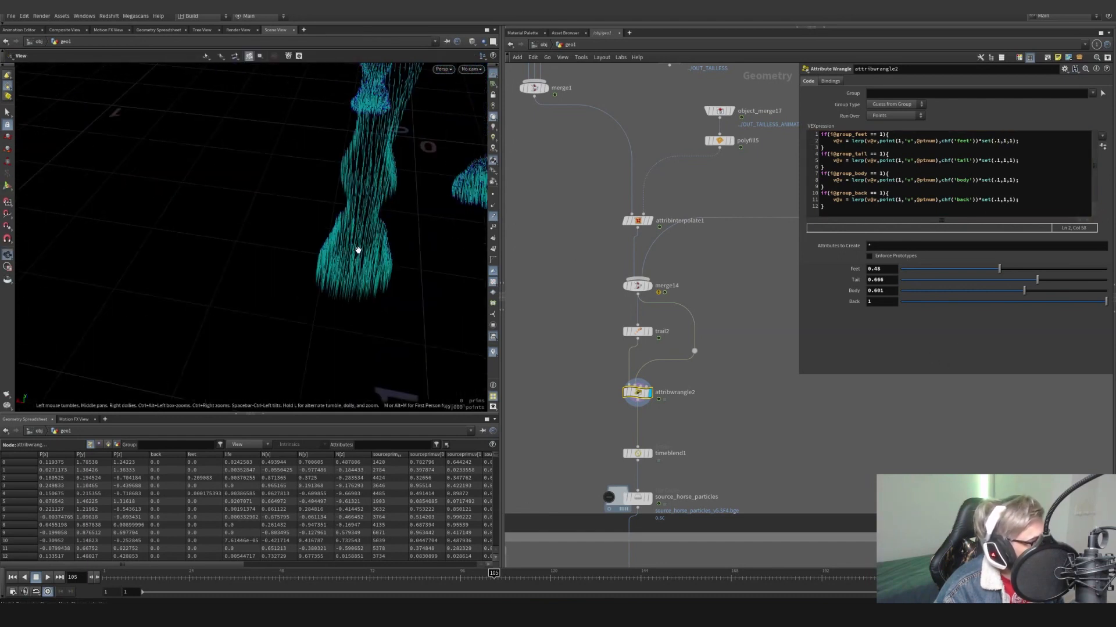
pyautogui.keyDown('alt'); pyautogui.moveTo(361, 249); pyautogui.dragTo(466, 231); pyautogui.keyUp('alt')
pyautogui.press('Return')
pyautogui.moveTo(999, 269); pyautogui.dragTo(898, 269)
pyautogui.hotkey('ctrl', 'z')
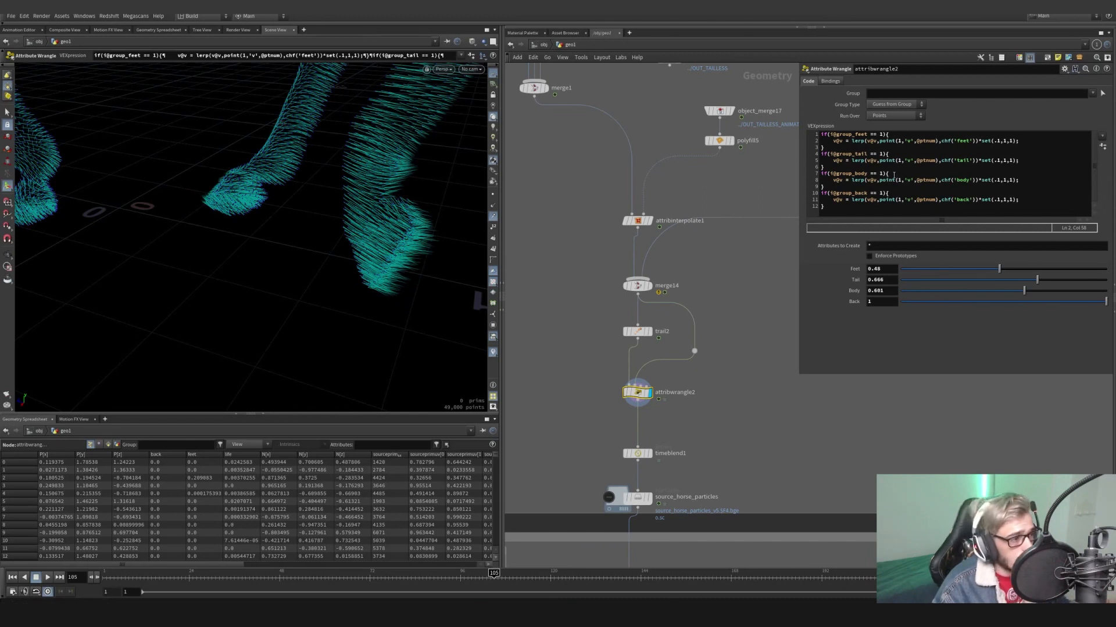
# Examine the tail, body and back velocity blend lines in attribwrangle2's expression
pyautogui.press('Down')
pyautogui.press('Down')
pyautogui.press('Down')
pyautogui.press('Down')
pyautogui.hotkey('shift', 'Up')
pyautogui.hotkey('shift', 'Up')
pyautogui.hotkey('shift', 'Up')
pyautogui.click(847, 206)
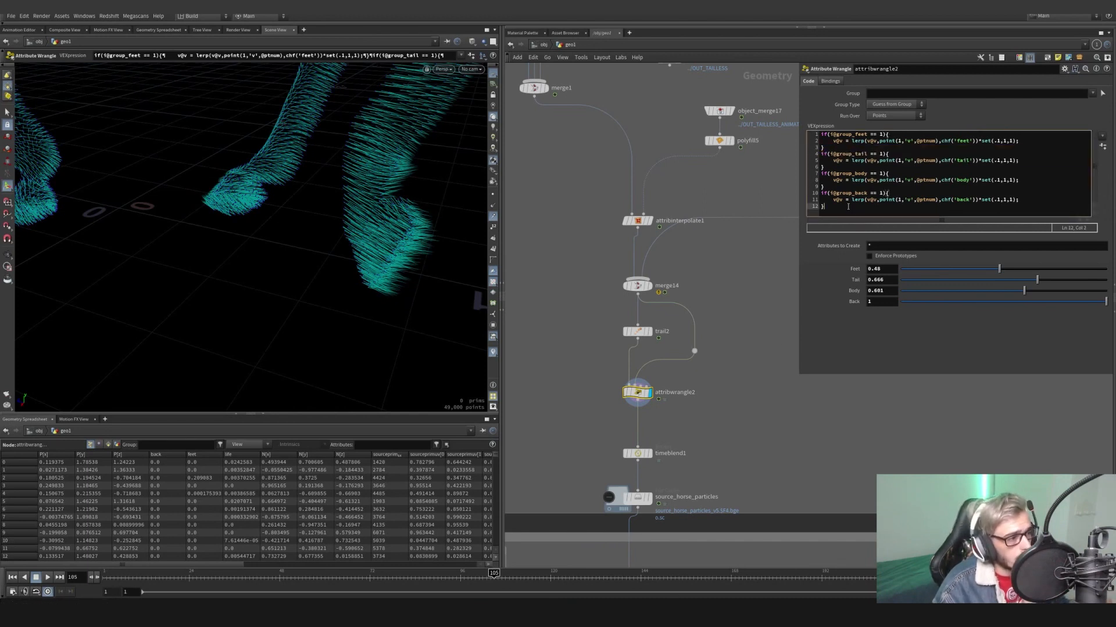
# Try lowering attribwrangle2's Body blend value while viewing the horse's legs, and undo the change
pyautogui.scroll(-4, 385, 204)
pyautogui.keyDown('alt'); pyautogui.moveTo(386, 204); pyautogui.dragTo(321, 308, button='middle'); pyautogui.keyUp('alt')
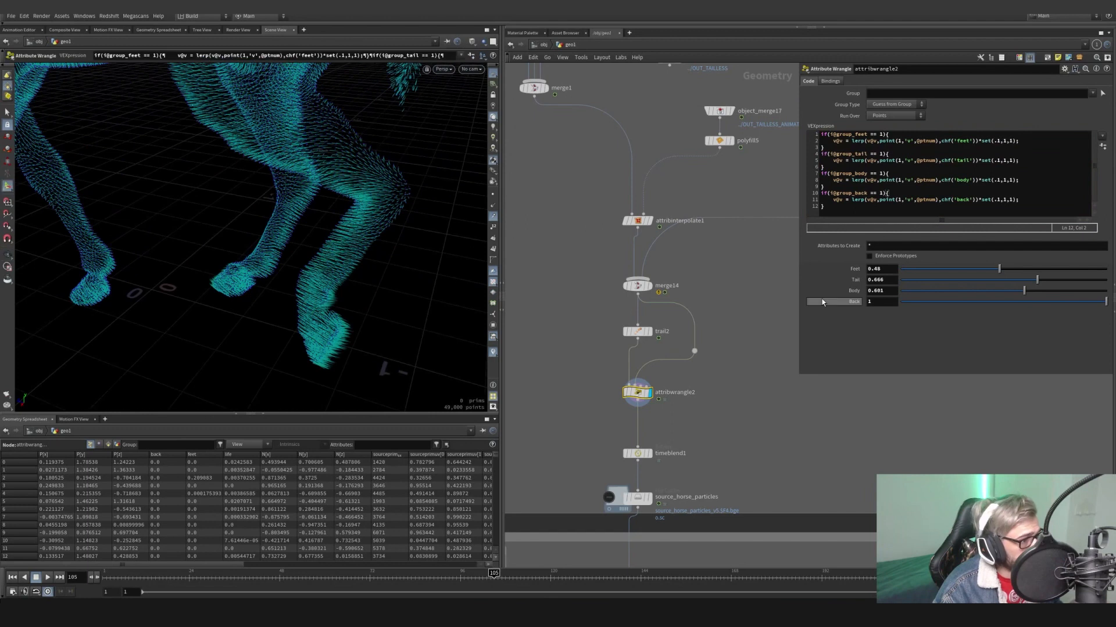
pyautogui.moveTo(1021, 293); pyautogui.dragTo(919, 294)
pyautogui.hotkey('ctrl', 'z')
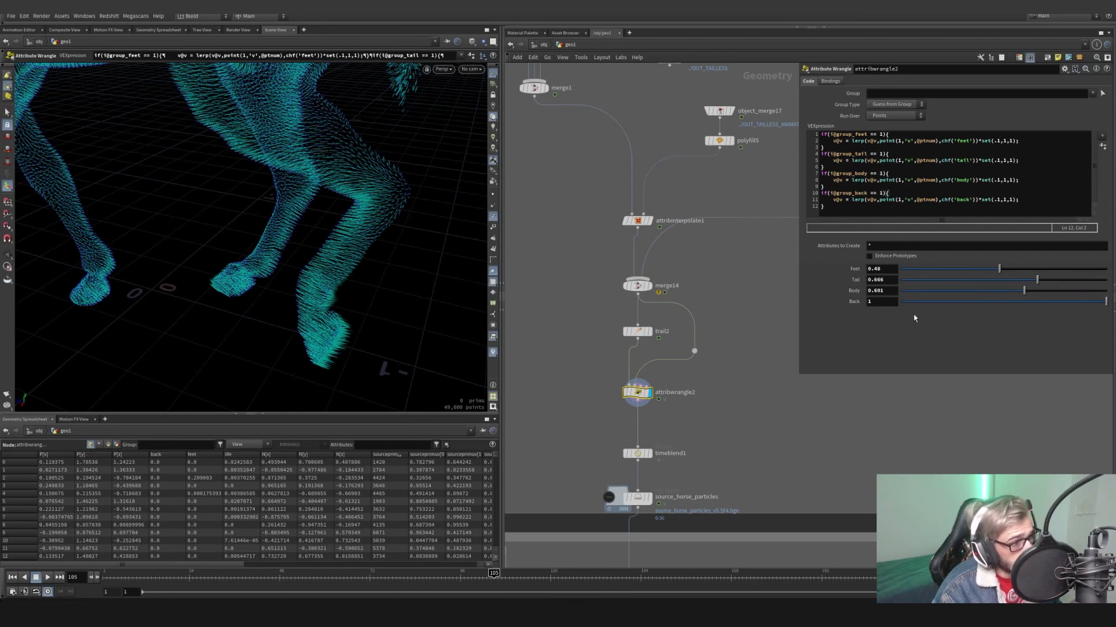
# Compare timeblend1 with the source_horse_particles file cache at frames 164 and 132, ending with the cache displayed
pyautogui.scroll(-1, 684, 343)
pyautogui.moveTo(684, 342); pyautogui.dragTo(685, 302, button='middle')
pyautogui.click(655, 394)
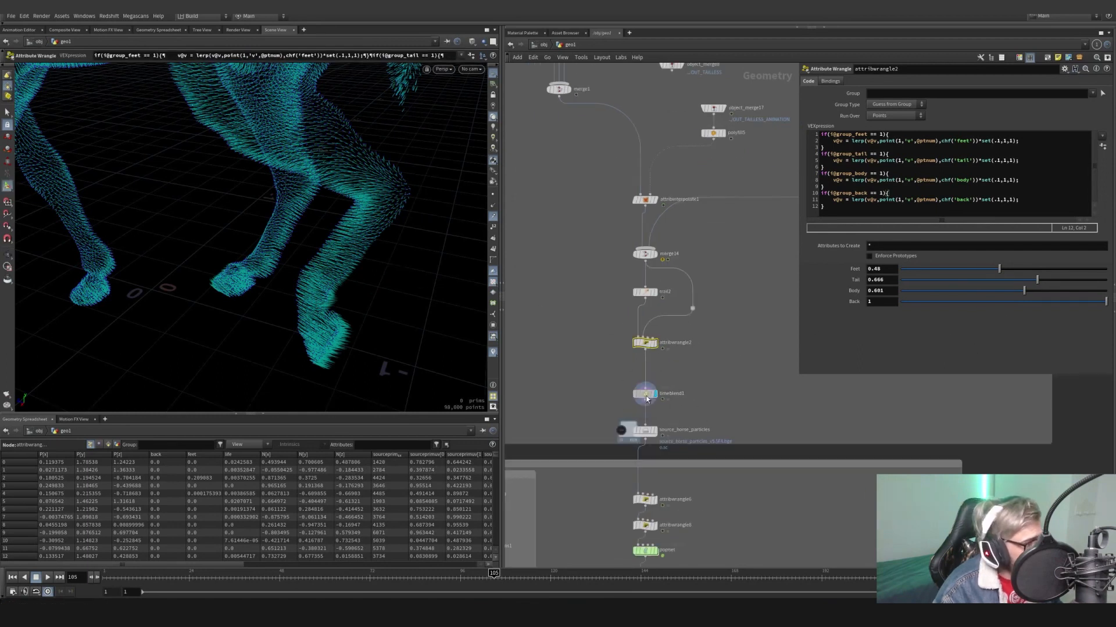
pyautogui.click(654, 431)
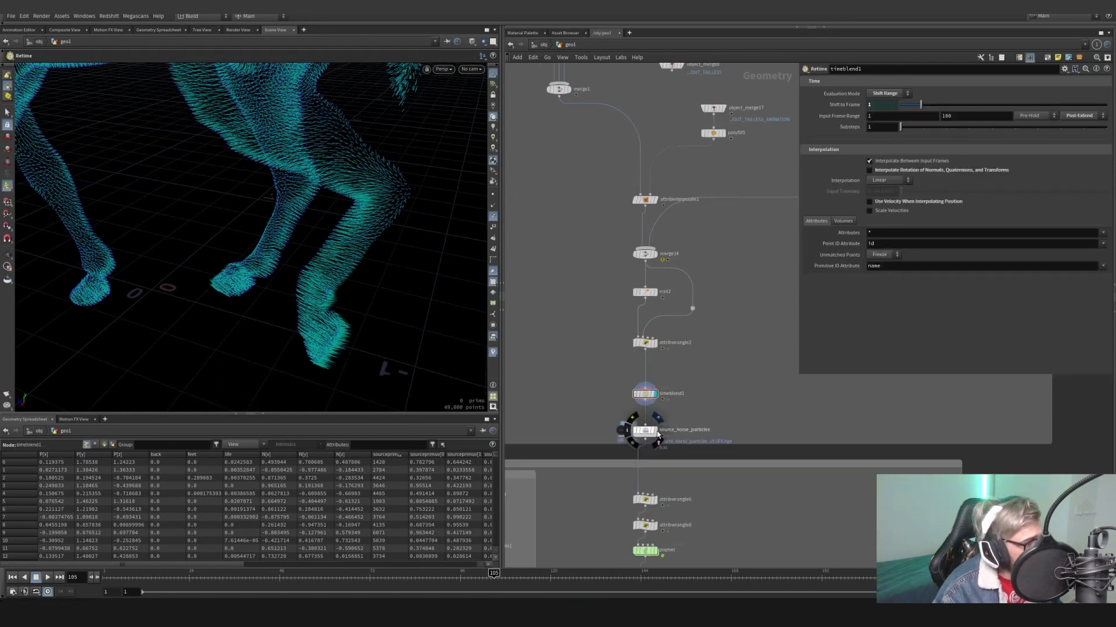
pyautogui.click(495, 219)
pyautogui.scroll(-5, 380, 241)
pyautogui.moveTo(572, 581); pyautogui.dragTo(716, 583)
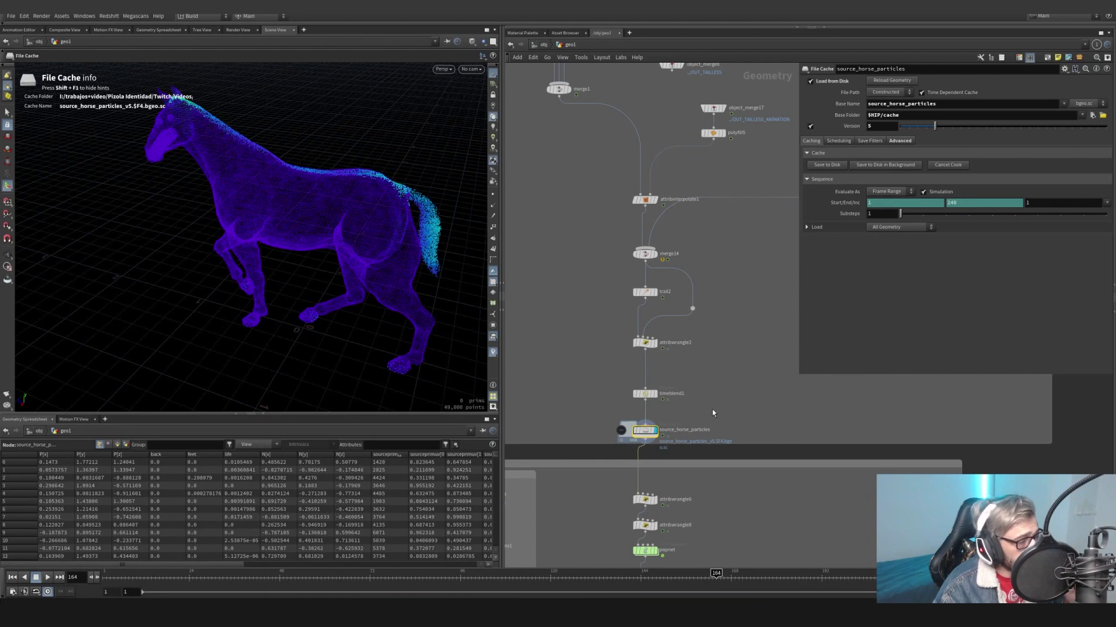
pyautogui.click(645, 394)
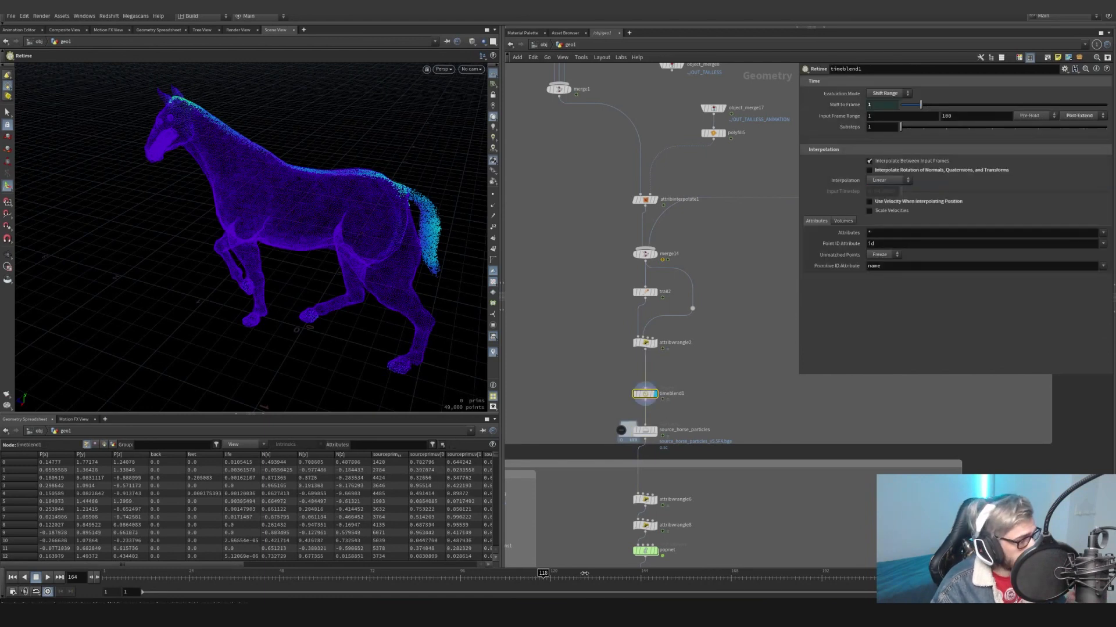
pyautogui.moveTo(584, 574); pyautogui.dragTo(596, 574)
pyautogui.click(645, 431)
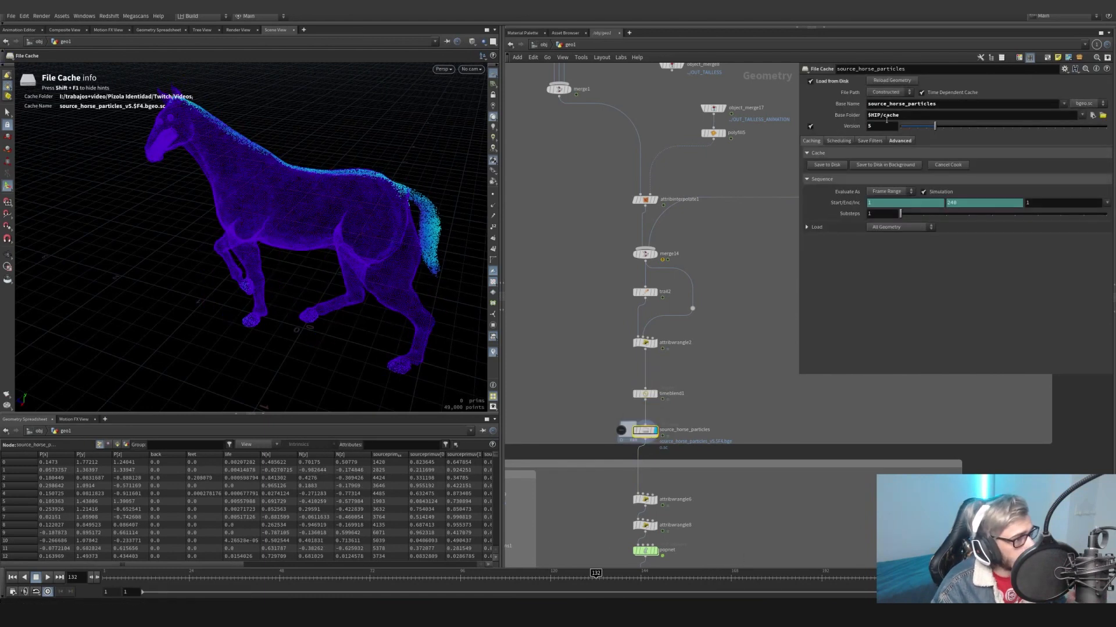
# Set the source_horse_particles cache's base name to $OS and save it to disk
pyautogui.doubleClick(901, 104)
pyautogui.write('$OS')
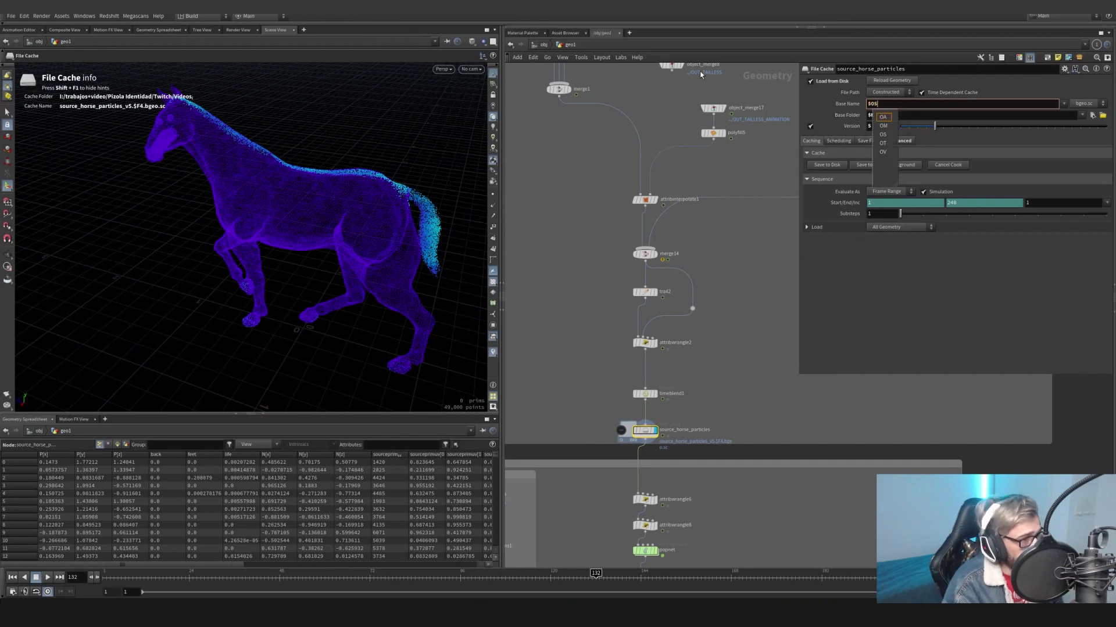
pyautogui.press('Return')
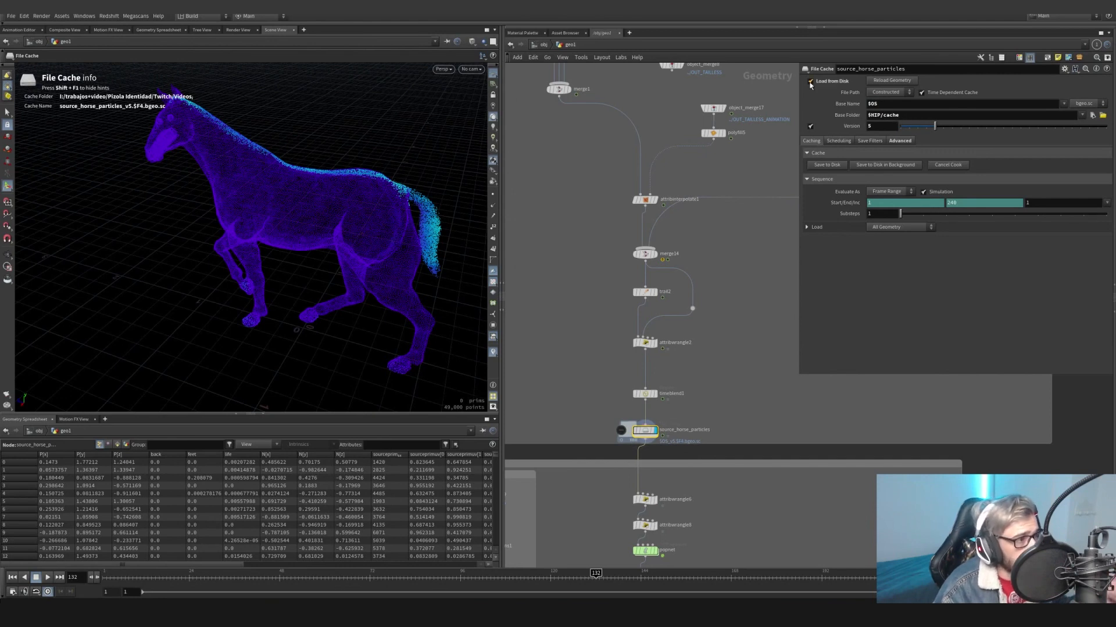
pyautogui.click(825, 165)
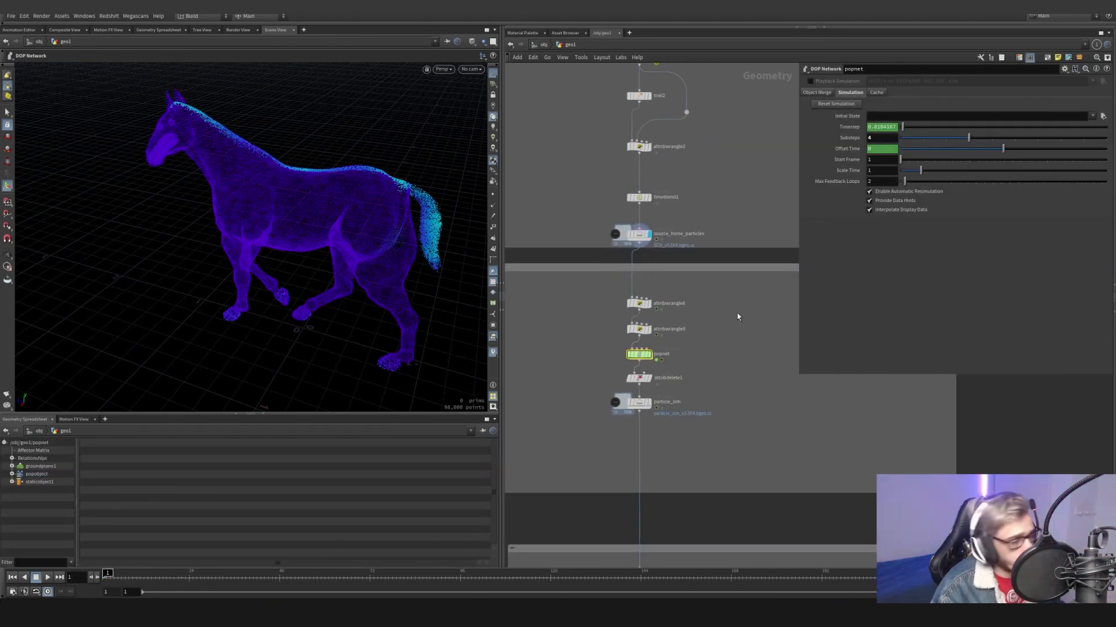
# Display attribwrangle6 and examine its f@life *= 2; expression for the tail group, plus attribwrangle8's version for the feet group
pyautogui.moveTo(729, 312); pyautogui.dragTo(746, 354, button='middle')
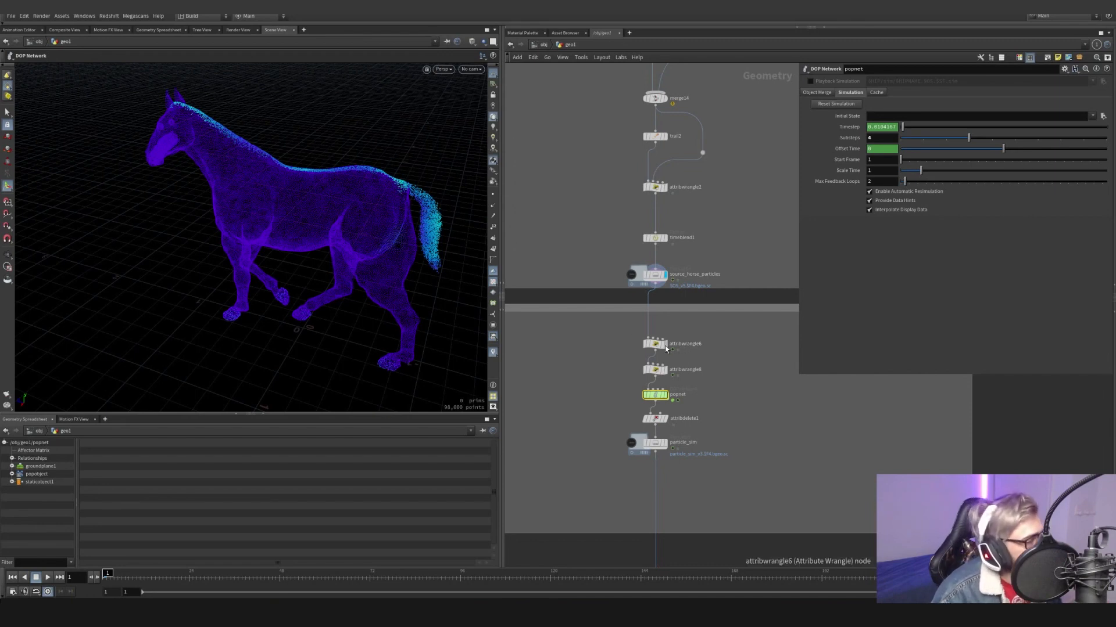
pyautogui.click(665, 344)
pyautogui.moveTo(689, 344); pyautogui.dragTo(617, 358)
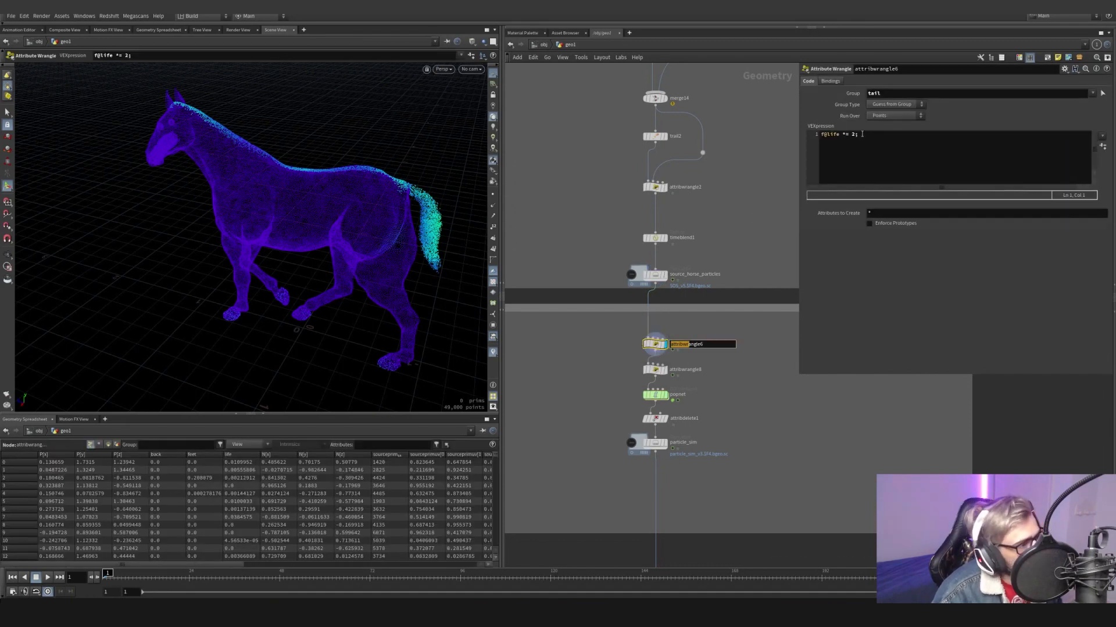
pyautogui.moveTo(862, 134); pyautogui.dragTo(811, 133)
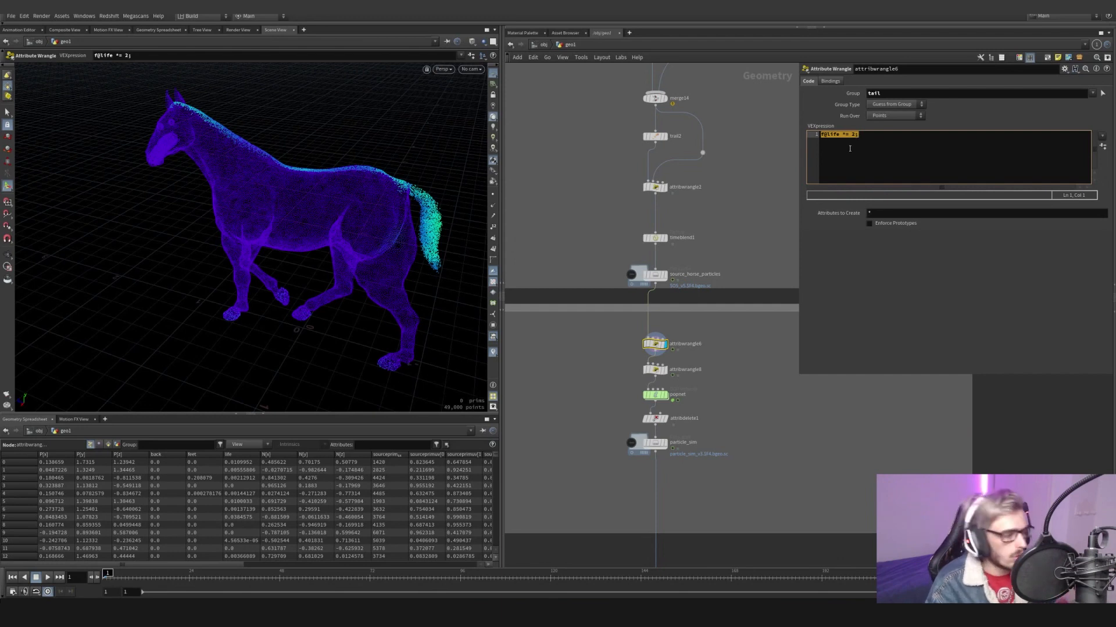
pyautogui.doubleClick(871, 94)
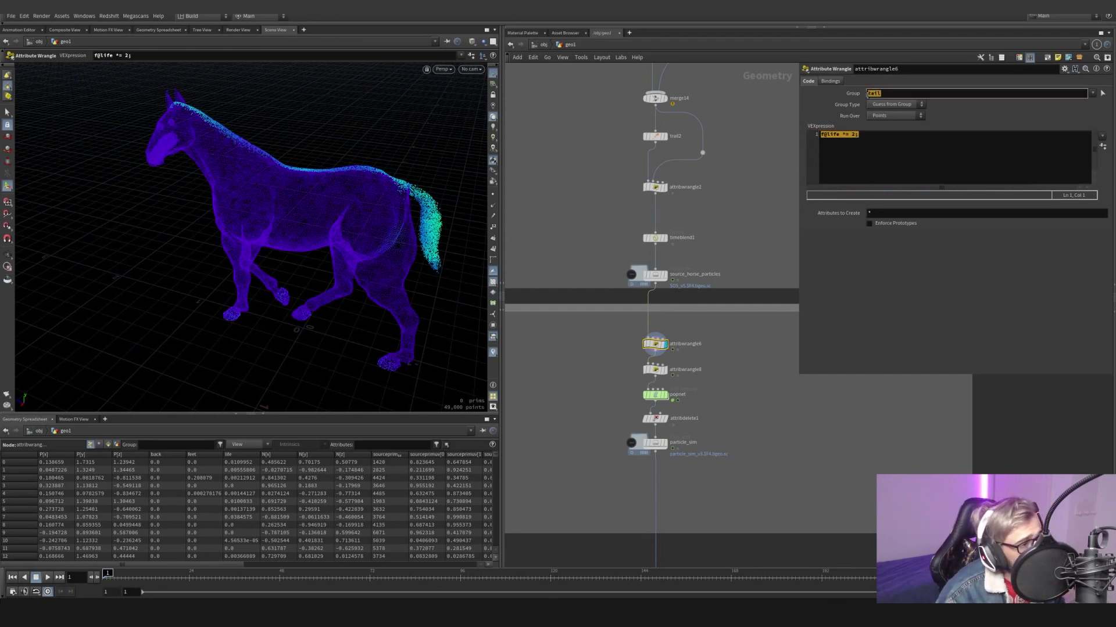
pyautogui.click(884, 94)
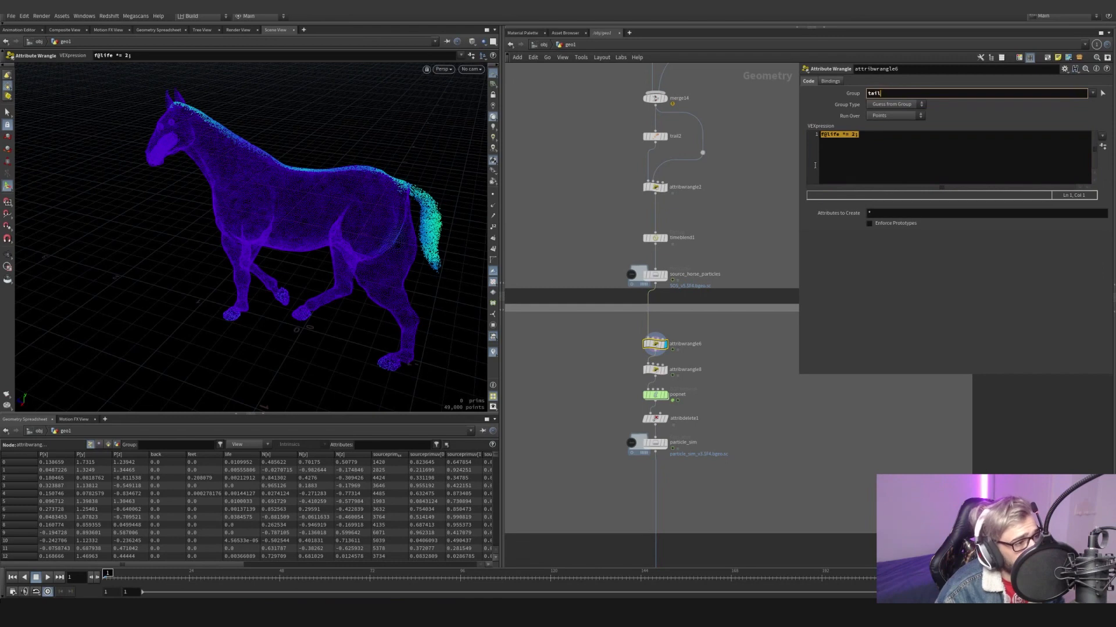
pyautogui.click(656, 369)
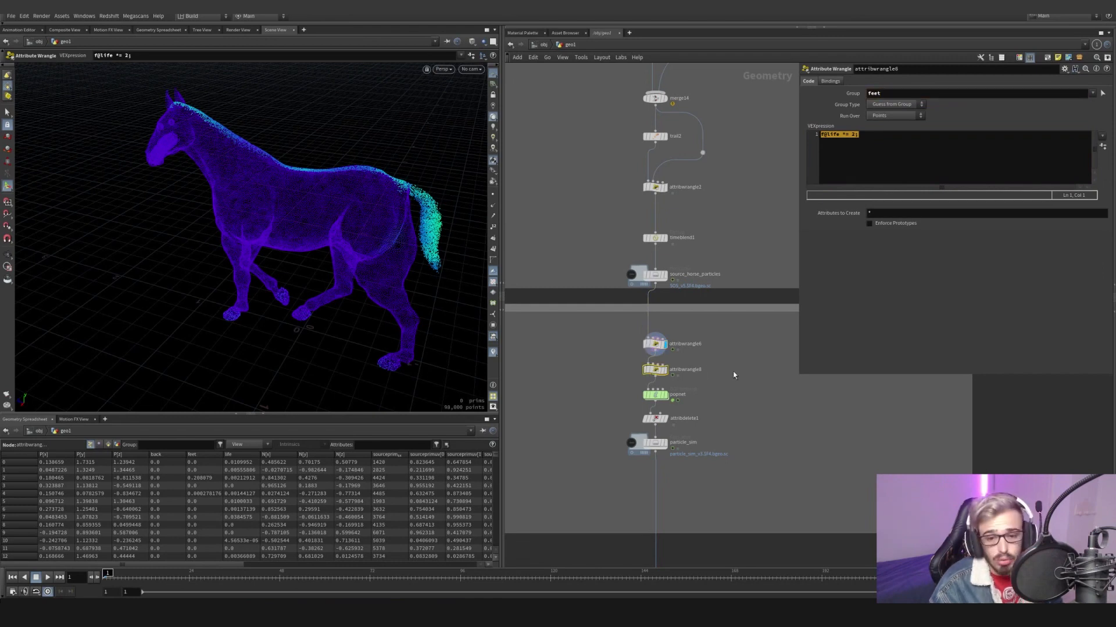
pyautogui.click(892, 93)
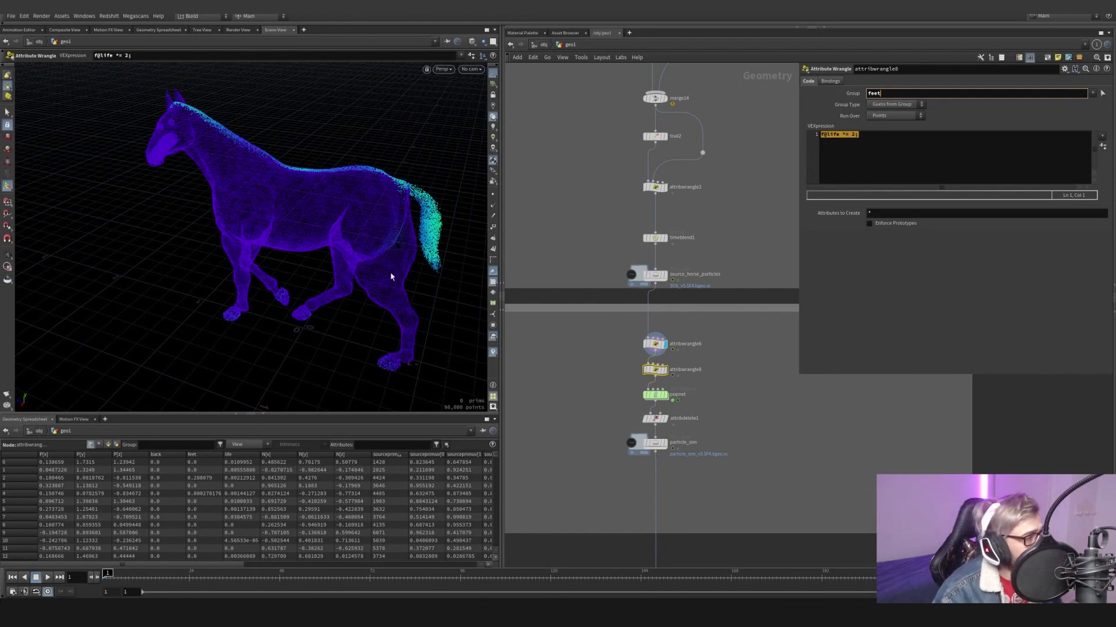
# Place a new POP Network node beside popnet as an example and delete it
pyautogui.click(657, 395)
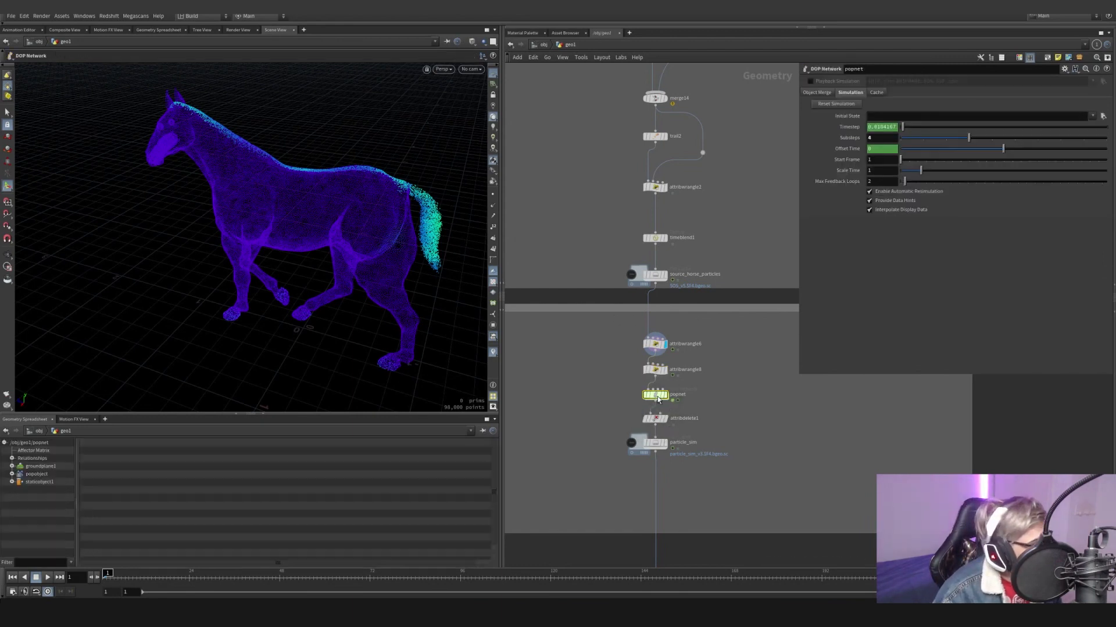
pyautogui.press('Tab')
pyautogui.write('pop')
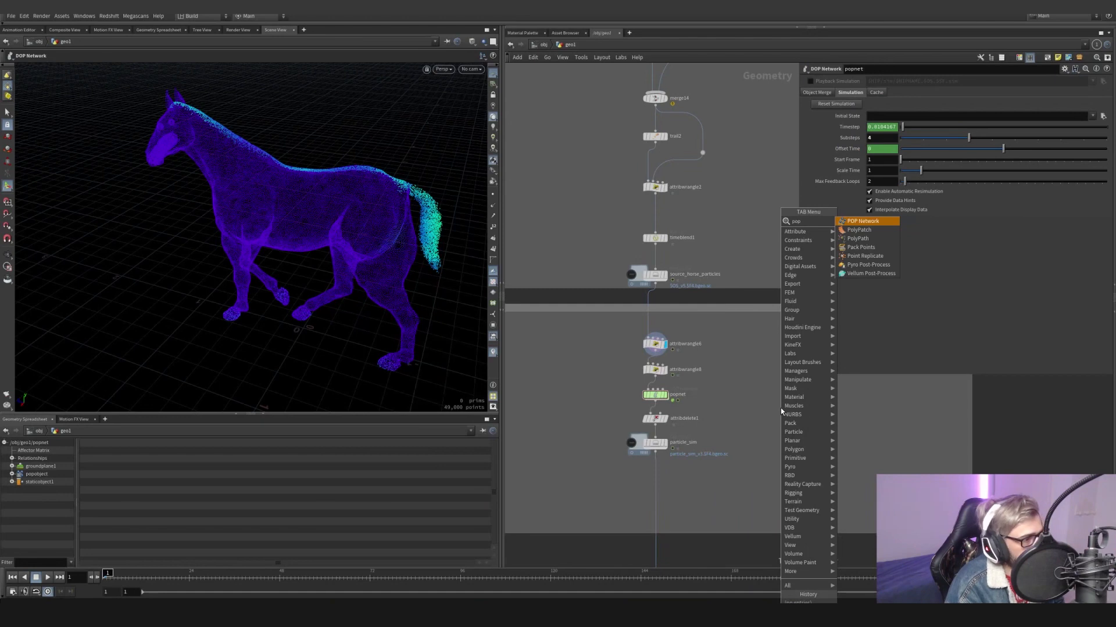
pyautogui.press('Return')
pyautogui.click(766, 414)
pyautogui.press('Delete')
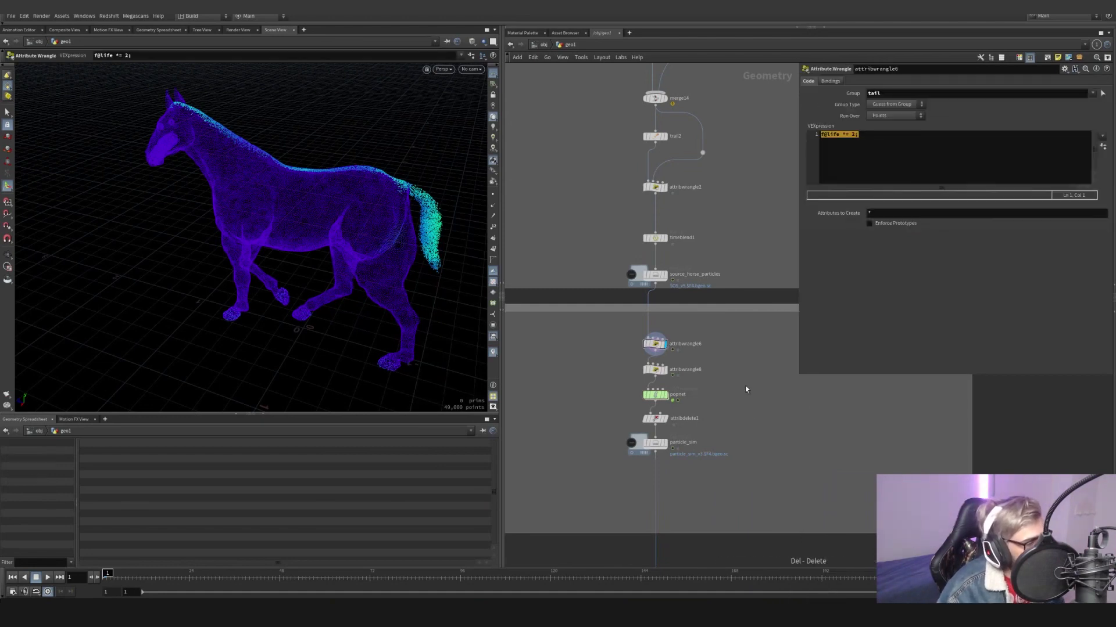
# Enter popnet, move source_first_input farther above popforce1 and examine its emission type and geometry source
pyautogui.doubleClick(657, 395)
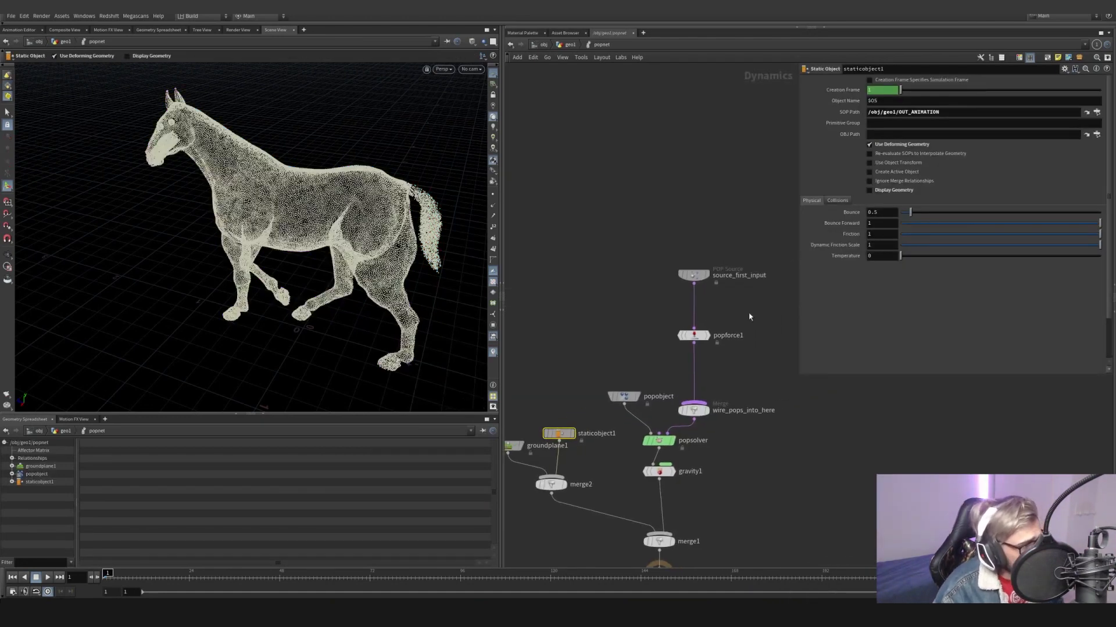
pyautogui.click(695, 277)
pyautogui.moveTo(697, 281); pyautogui.dragTo(696, 171)
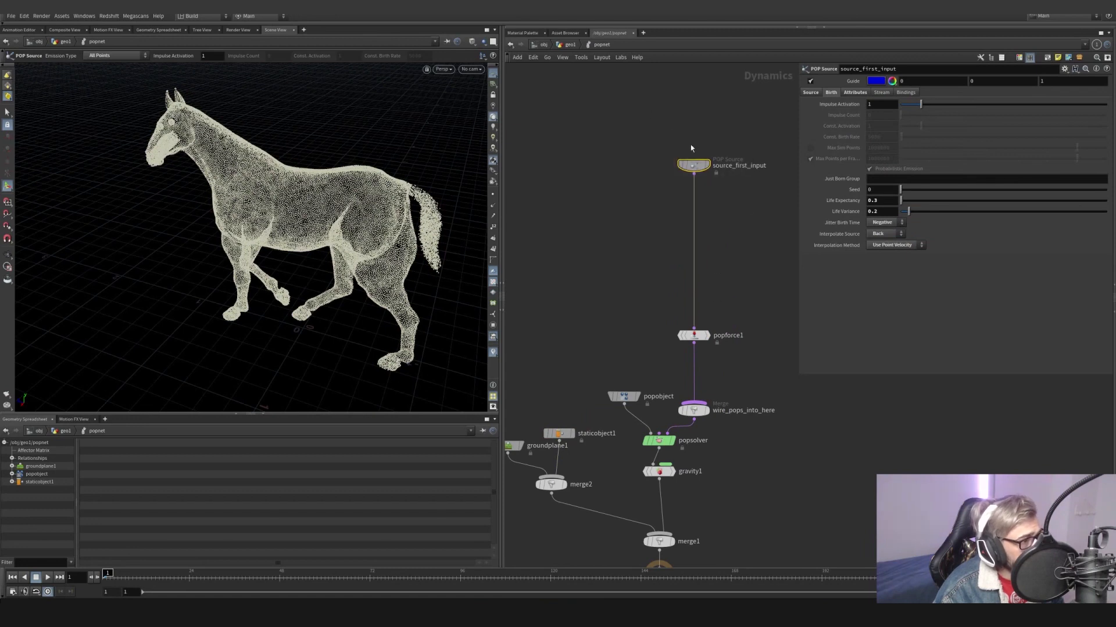
pyautogui.click(811, 93)
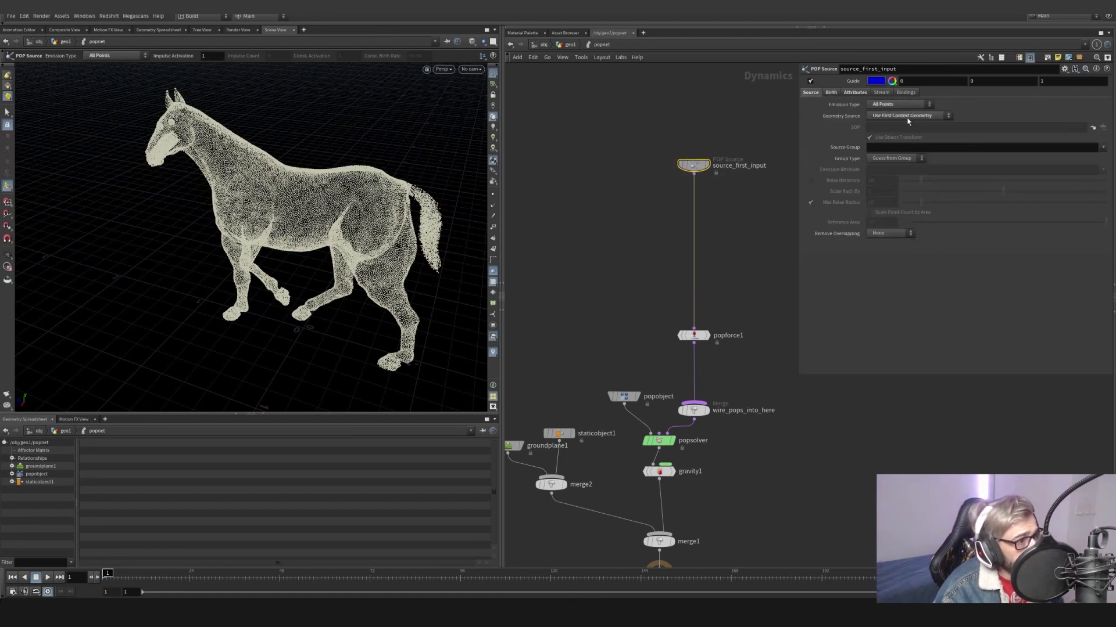
# Check popnet's input connections in geo1, reenter it and examine source_first_input's life expectancy and life variance
pyautogui.click(566, 45)
pyautogui.moveTo(650, 395)
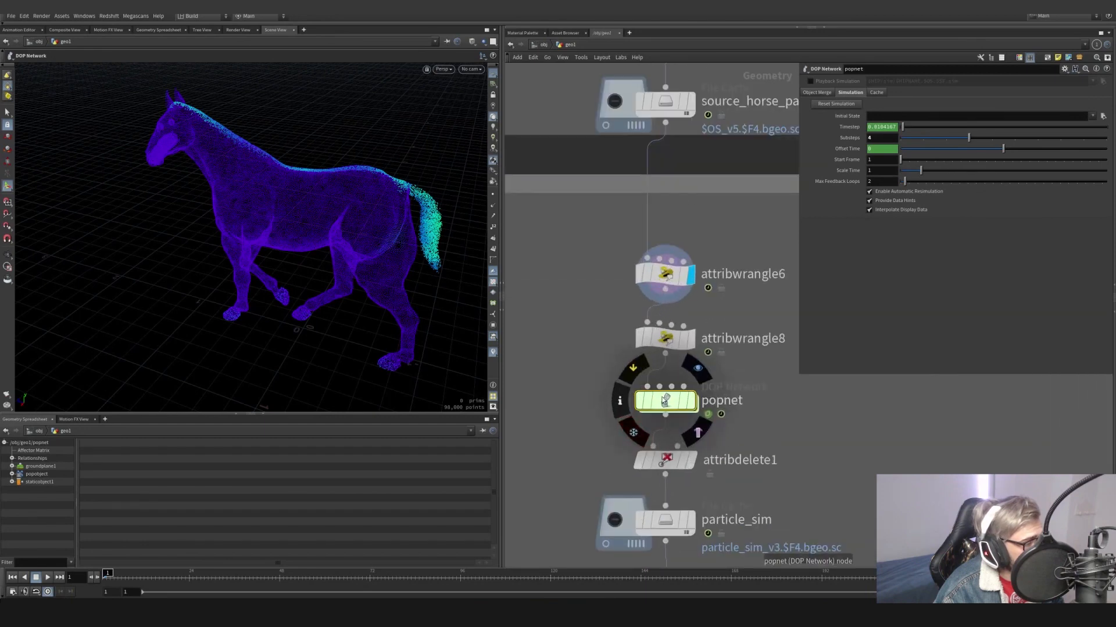
pyautogui.doubleClick(649, 397)
pyautogui.click(831, 93)
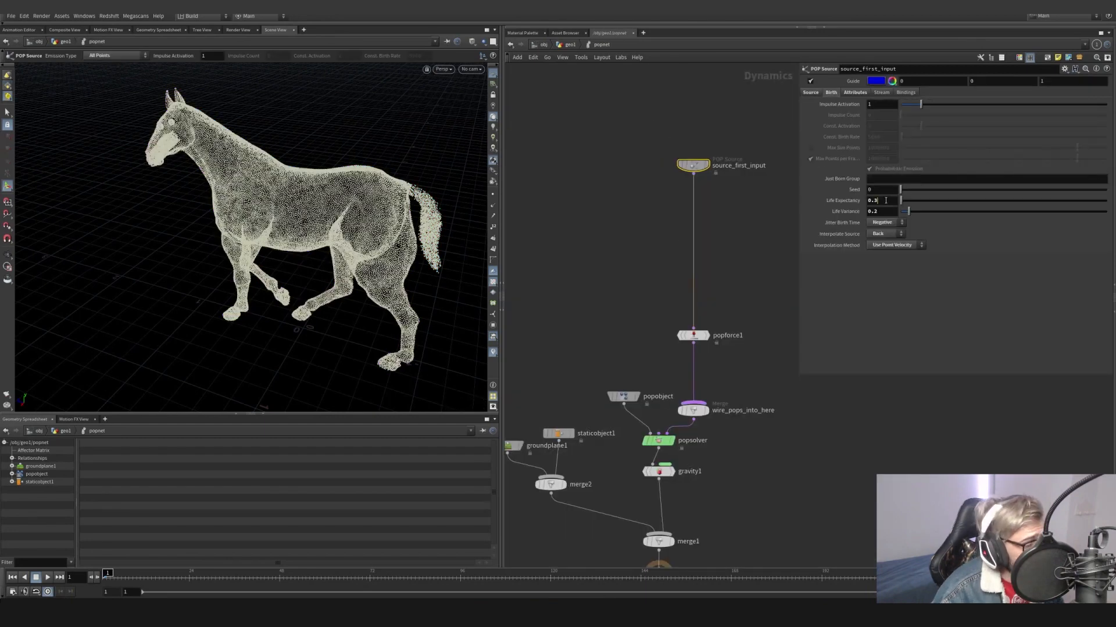
pyautogui.moveTo(886, 201); pyautogui.dragTo(857, 206)
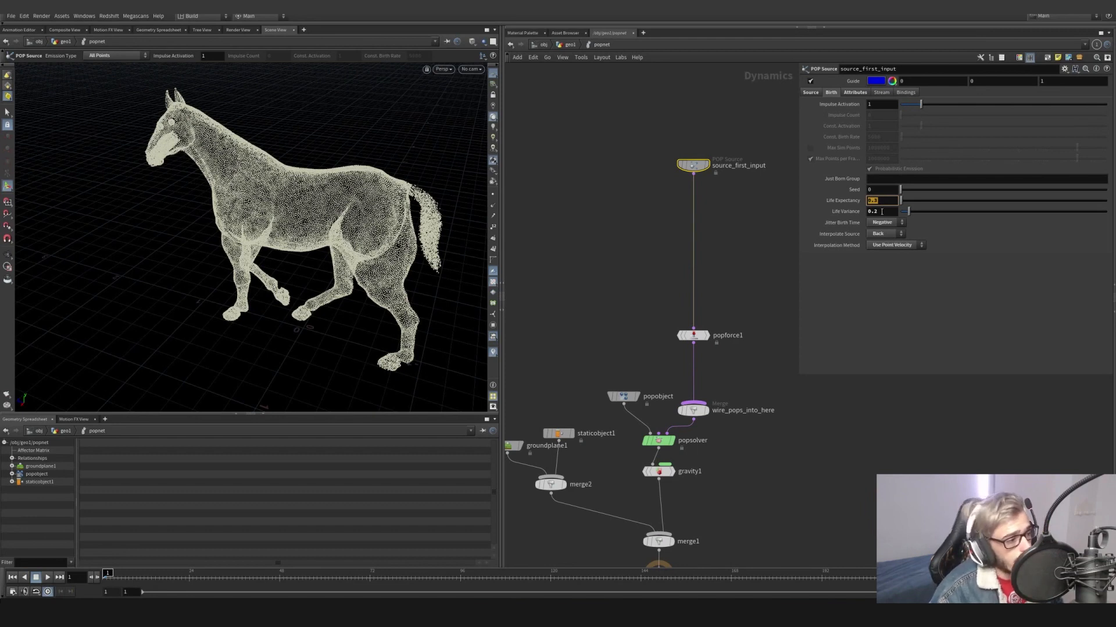
pyautogui.moveTo(882, 213); pyautogui.dragTo(865, 214)
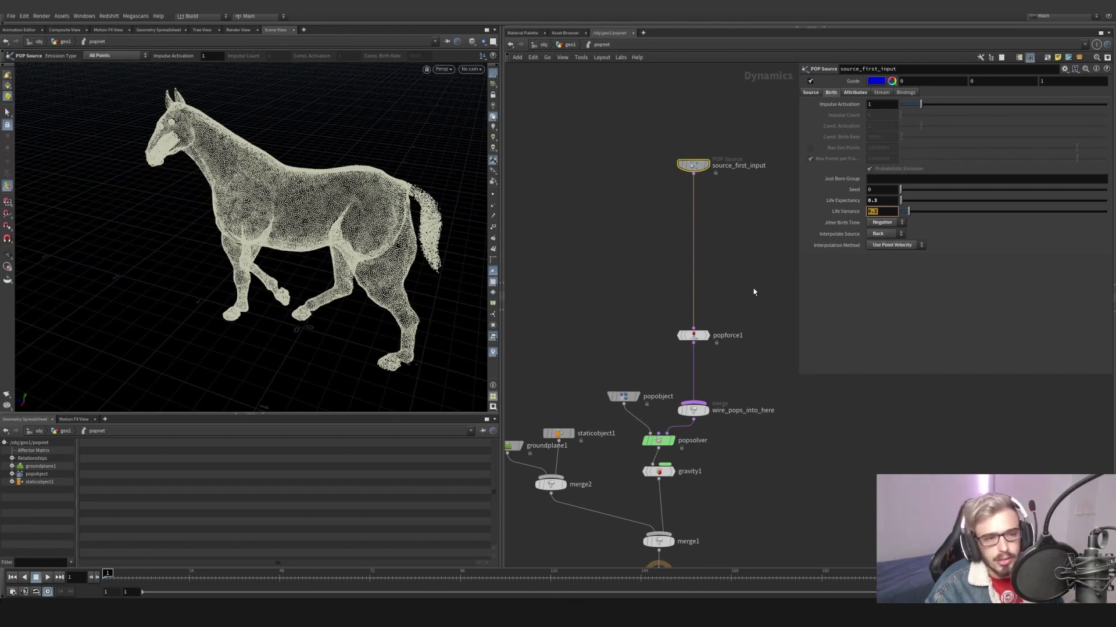
# Open popforce1 and examine its force, noise and VEXpression settings
pyautogui.moveTo(766, 338); pyautogui.dragTo(771, 306, button='middle')
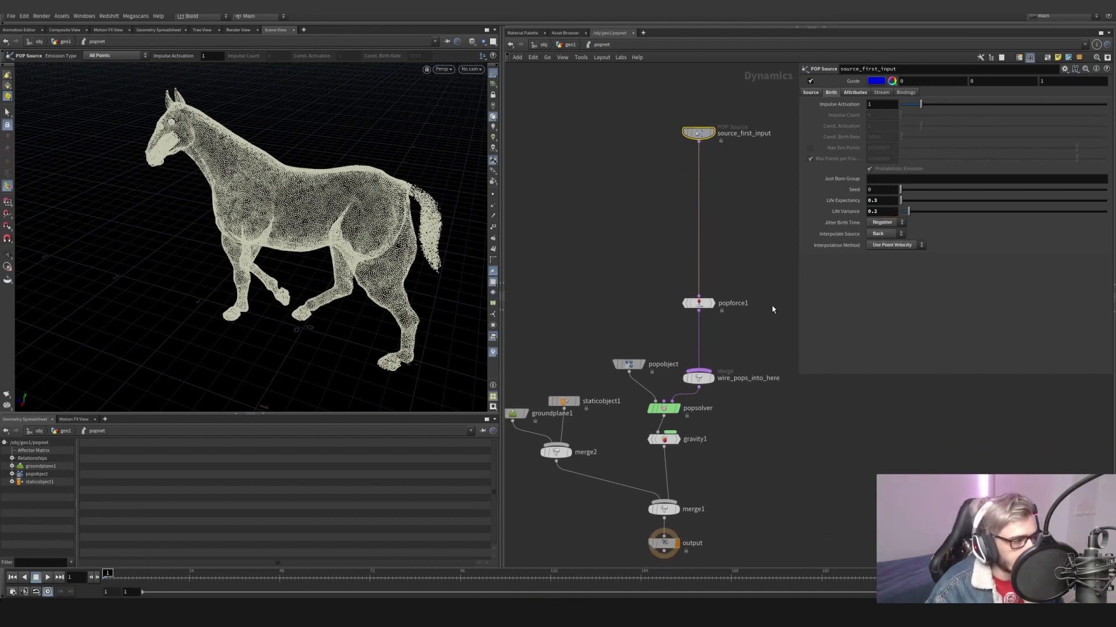
pyautogui.click(714, 303)
pyautogui.moveTo(775, 274); pyautogui.dragTo(678, 320)
pyautogui.moveTo(697, 314); pyautogui.dragTo(647, 346, button='middle')
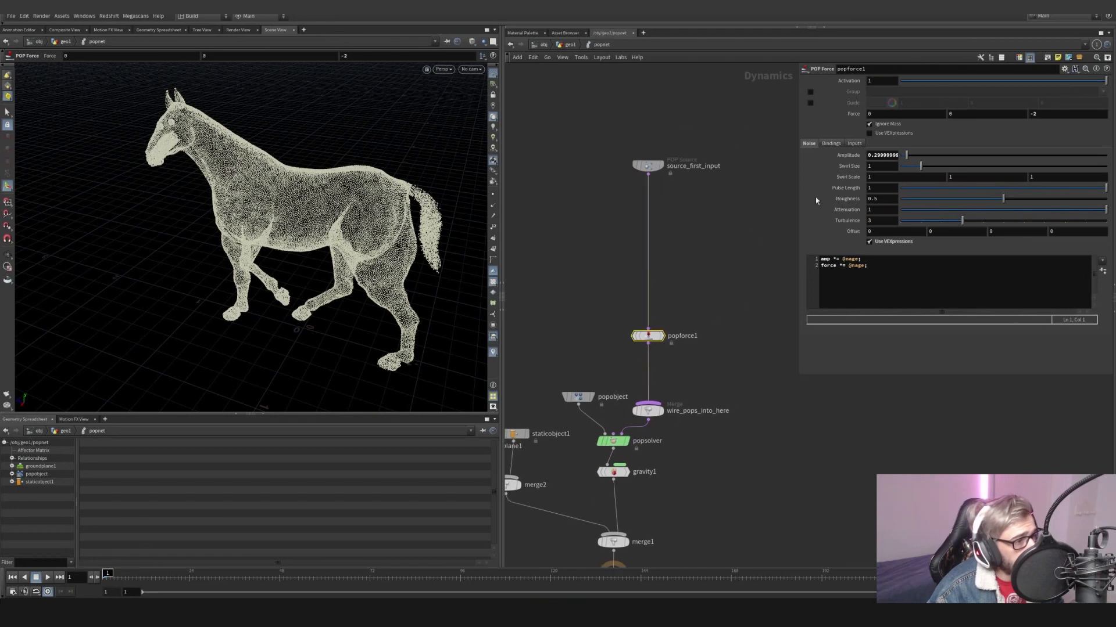
# Capture a side view of the horse in the snipping tool, draw an arrow from head to tail above its back and close the capture
pyautogui.keyDown('alt'); pyautogui.moveTo(302, 244); pyautogui.dragTo(375, 187); pyautogui.keyUp('alt')
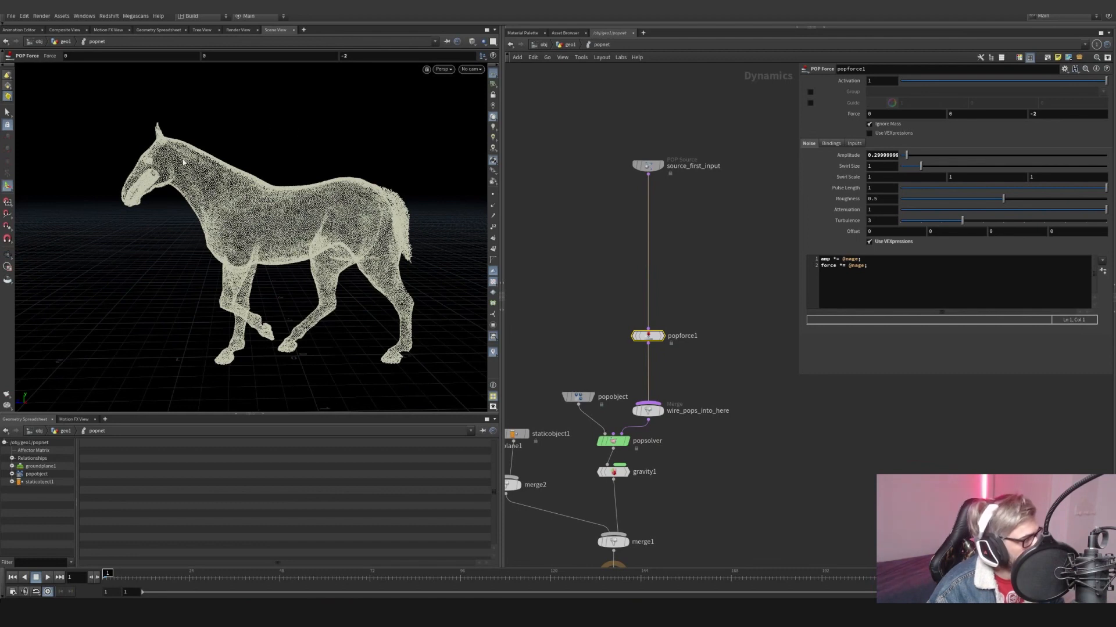
pyautogui.click(459, 615)
pyautogui.click(229, 98)
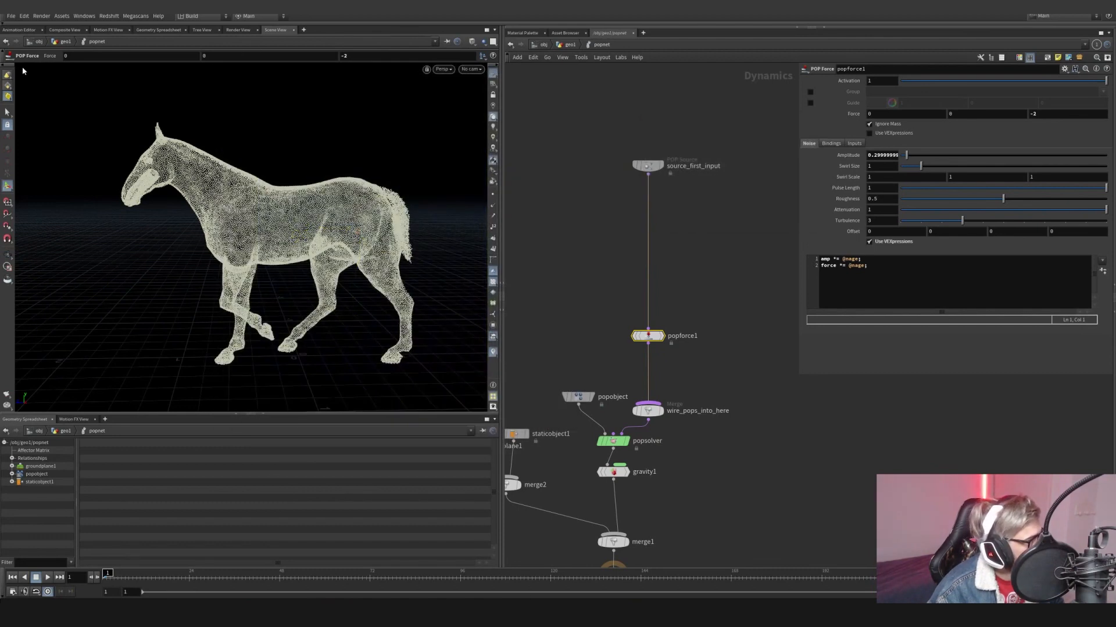
pyautogui.moveTo(25, 72)
pyautogui.mouseDown()
pyautogui.moveTo(419, 342)
pyautogui.moveTo(484, 406)
pyautogui.mouseUp()
pyautogui.moveTo(182, 123)
pyautogui.mouseDown()
pyautogui.moveTo(354, 134)
pyautogui.moveTo(369, 123)
pyautogui.moveTo(349, 157)
pyautogui.mouseUp()
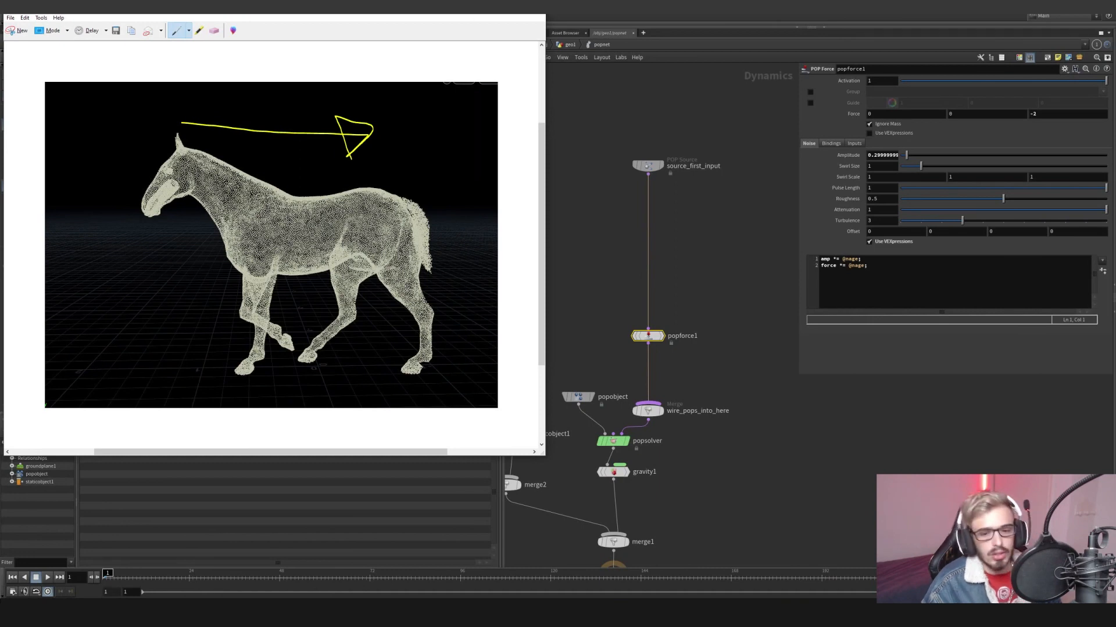
pyautogui.click(504, 15)
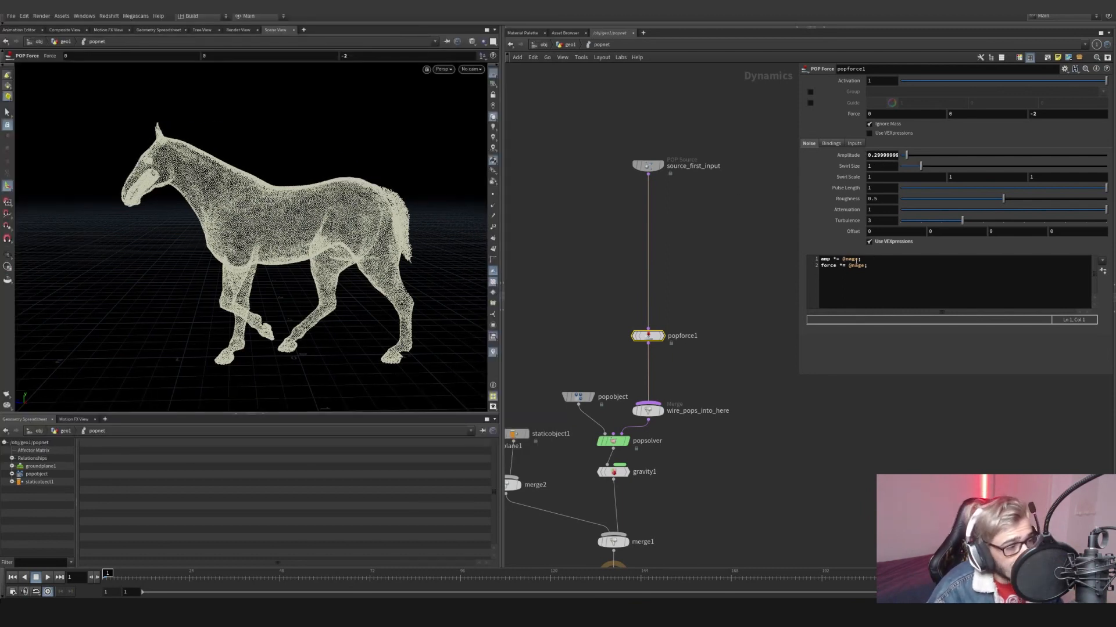
pyautogui.moveTo(858, 259); pyautogui.dragTo(842, 260)
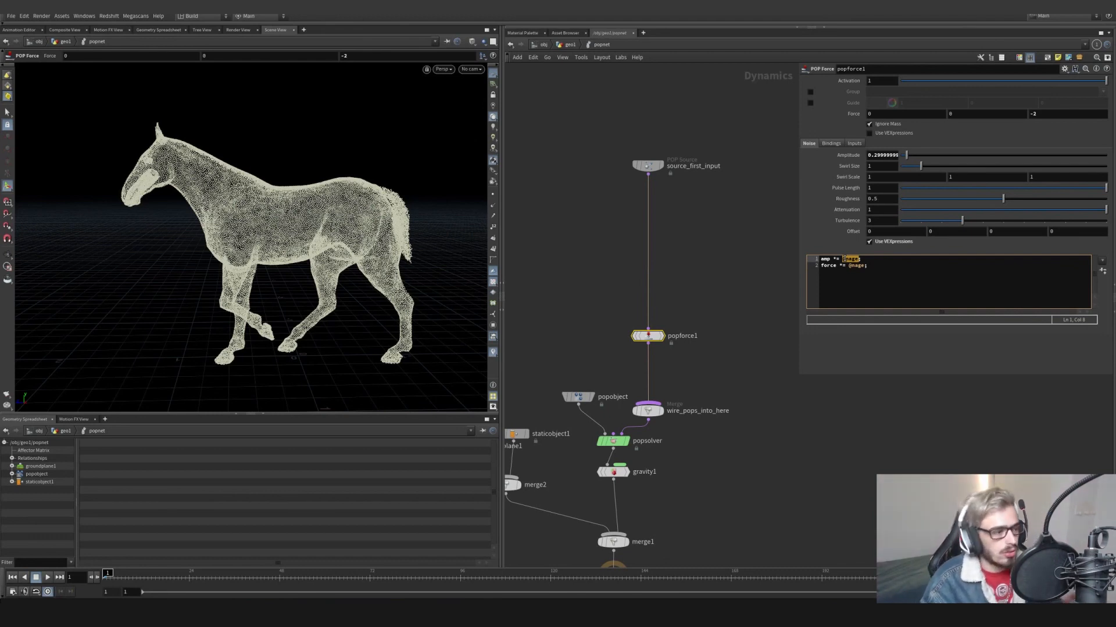
pyautogui.click(843, 259)
pyautogui.click(862, 259)
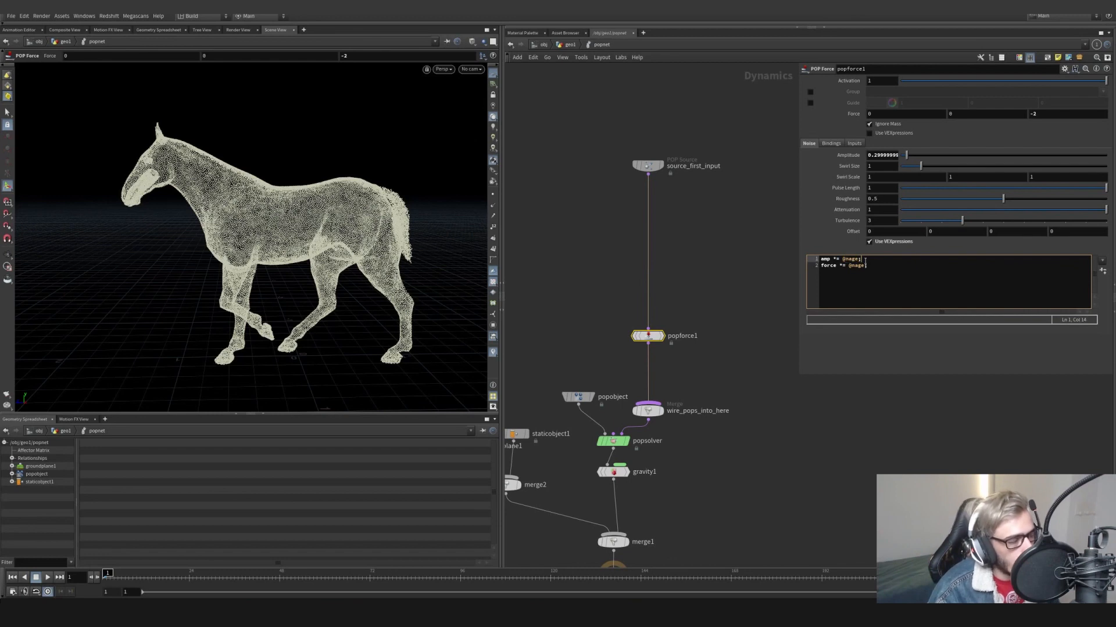
pyautogui.moveTo(868, 266); pyautogui.dragTo(825, 258)
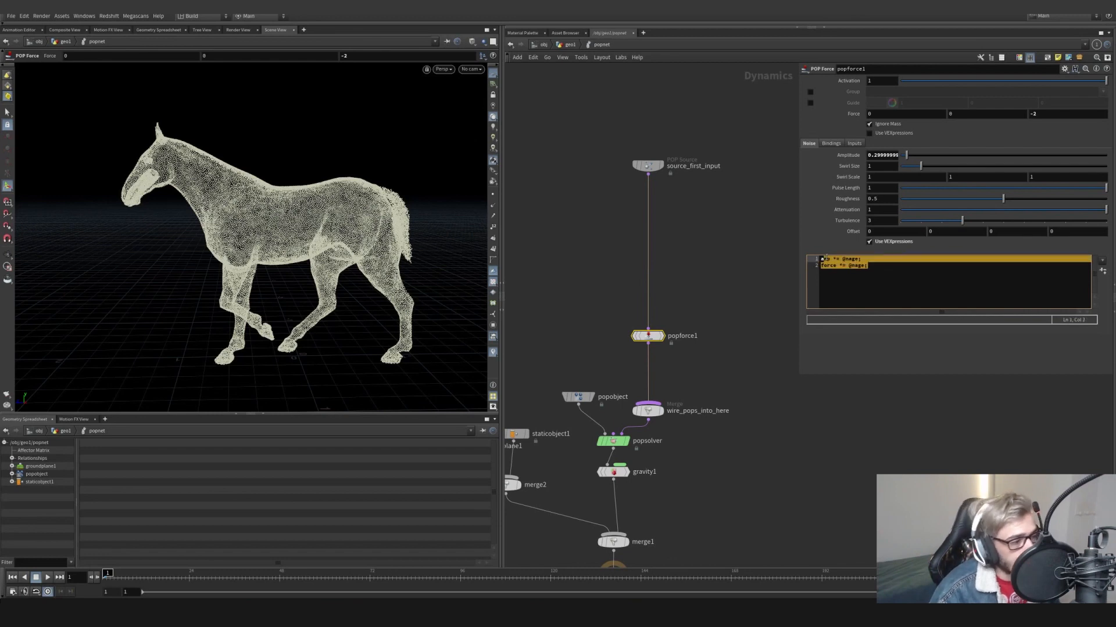
pyautogui.click(876, 272)
pyautogui.moveTo(869, 266); pyautogui.dragTo(820, 259)
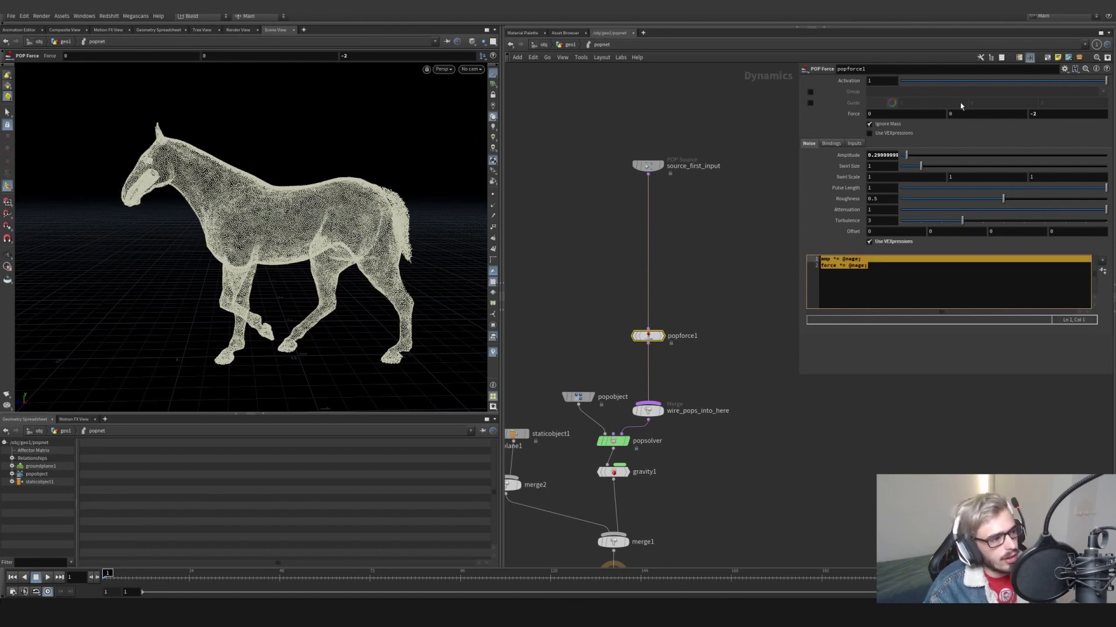
pyautogui.click(834, 270)
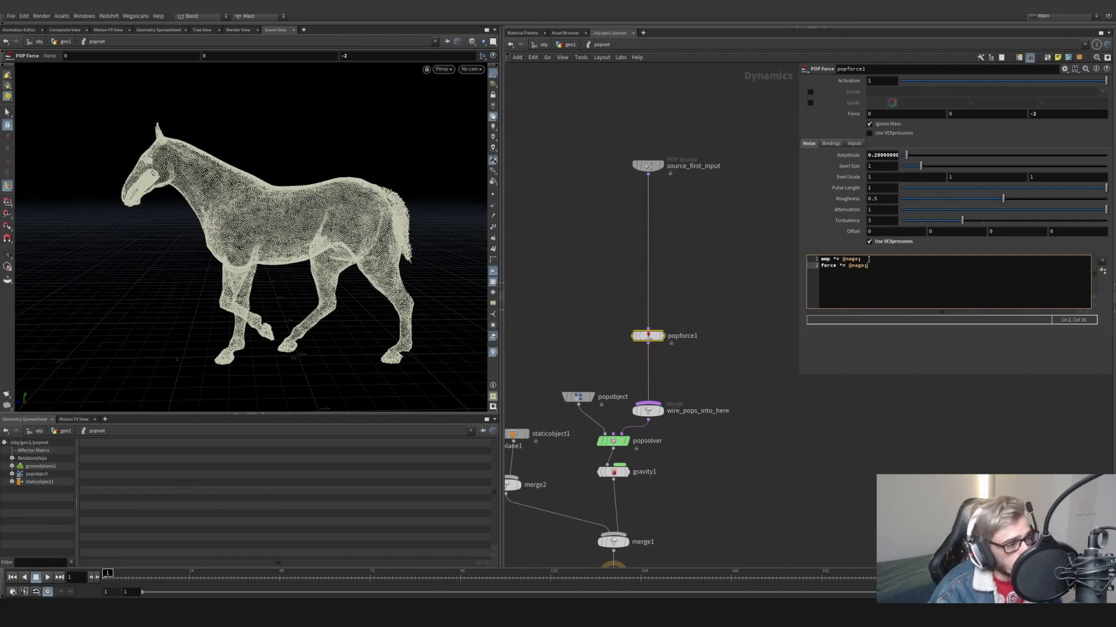
pyautogui.moveTo(868, 259); pyautogui.dragTo(819, 266)
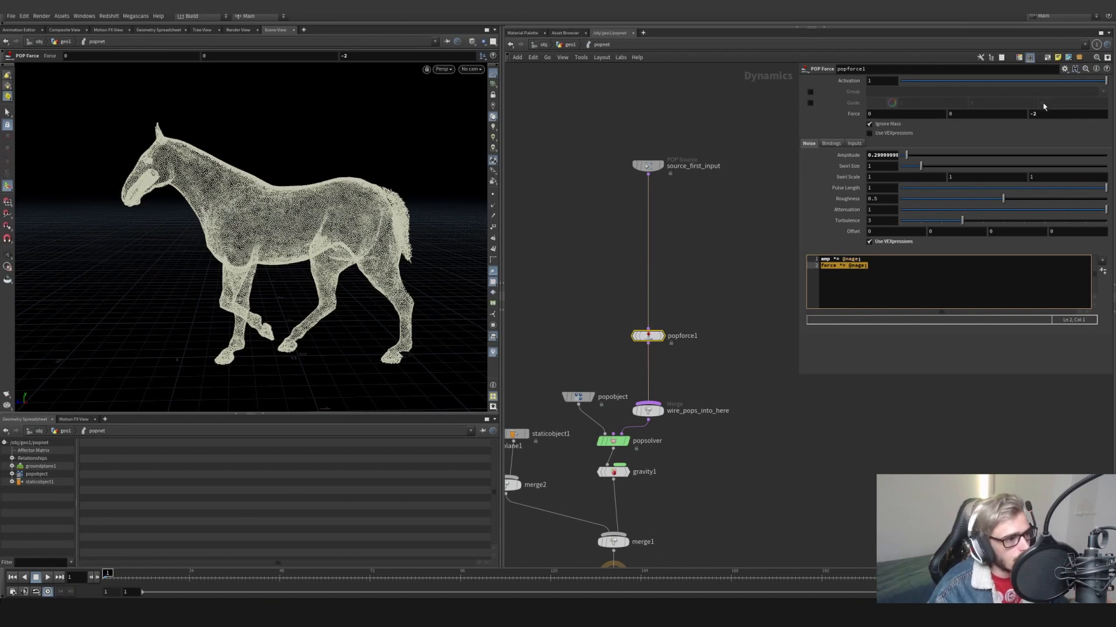
pyautogui.moveTo(868, 266); pyautogui.dragTo(819, 268)
# Move popforce1 higher above wire_pops_into_here and toggle its noise VEXpressions option off and back on
pyautogui.moveTo(706, 356); pyautogui.dragTo(742, 269, button='middle')
pyautogui.click(742, 269)
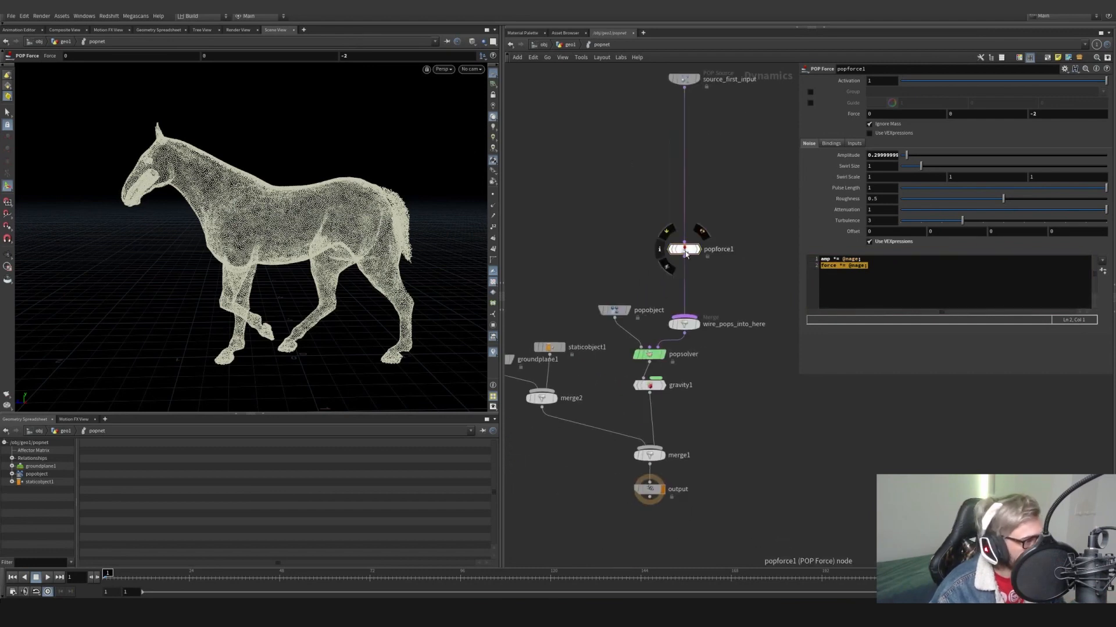
pyautogui.moveTo(685, 252); pyautogui.dragTo(685, 212)
pyautogui.click(874, 242)
pyautogui.click(874, 242)
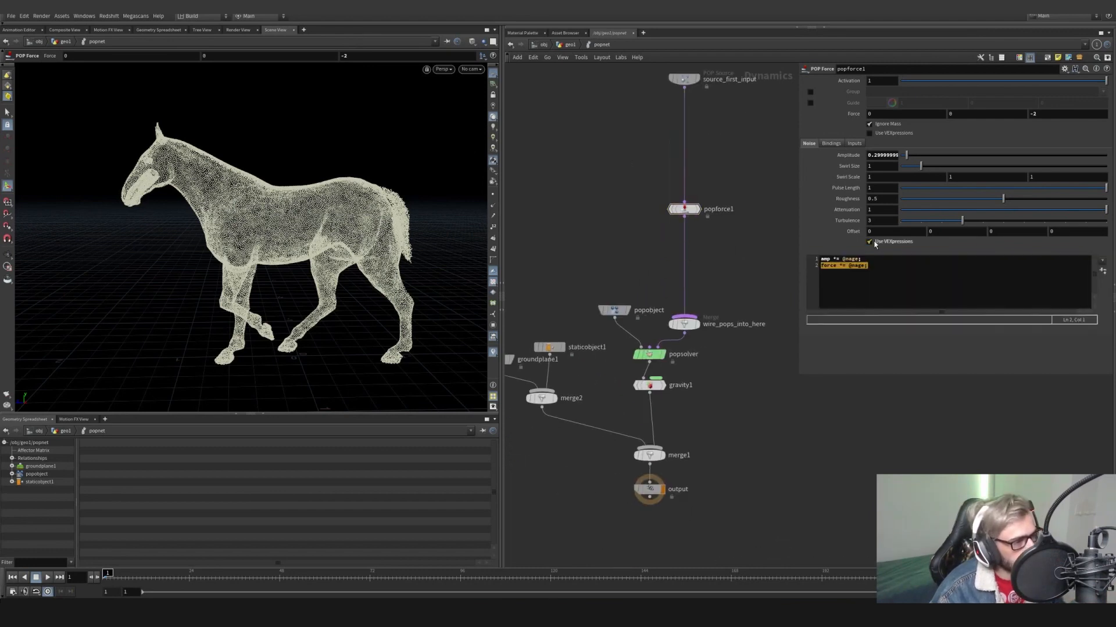
# Move popobject and wire_pops_into_here to new spots above popsolver, and examine the popsolver and gravity1 settings
pyautogui.moveTo(700, 248); pyautogui.dragTo(736, 250, button='middle')
pyautogui.moveTo(650, 315); pyautogui.dragTo(624, 237)
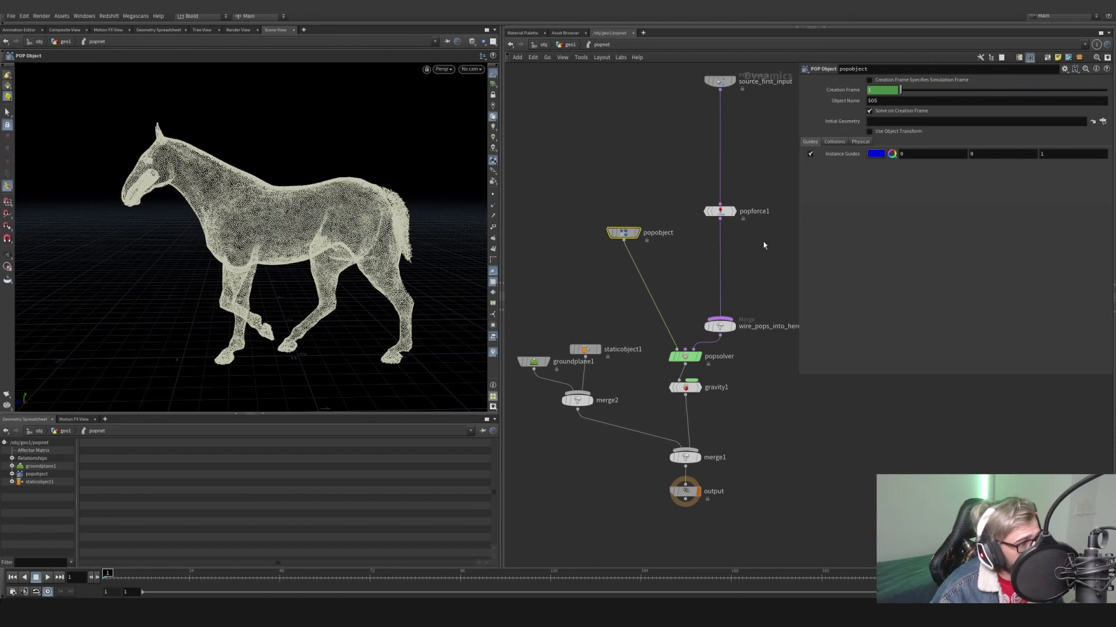
pyautogui.moveTo(764, 245); pyautogui.dragTo(756, 198, button='middle')
pyautogui.moveTo(713, 279); pyautogui.dragTo(712, 241)
pyautogui.click(678, 309)
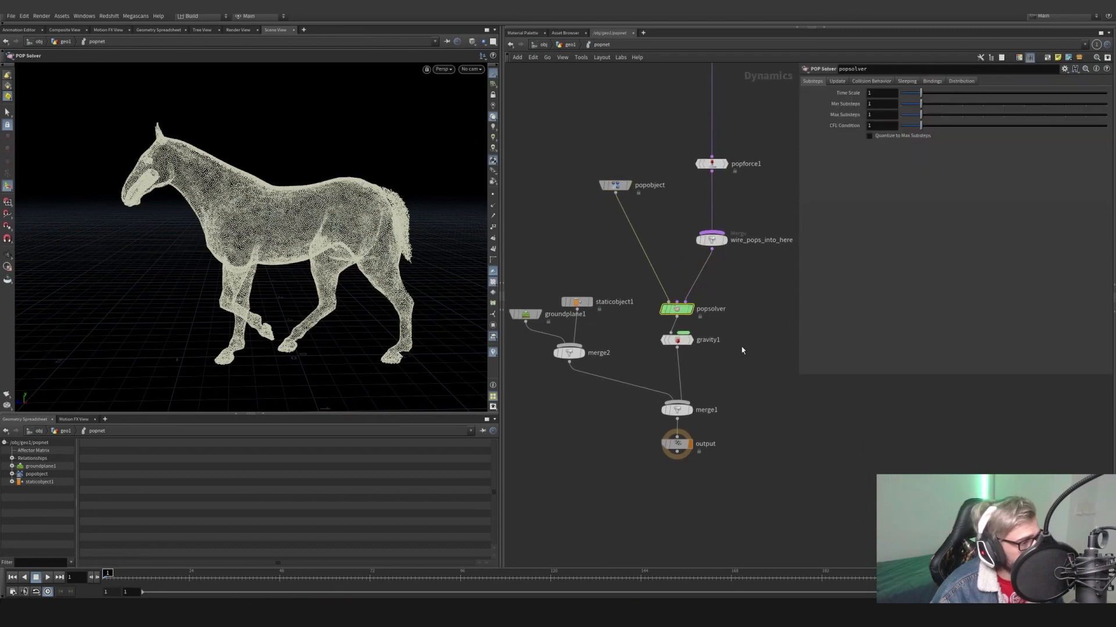
pyautogui.click(677, 340)
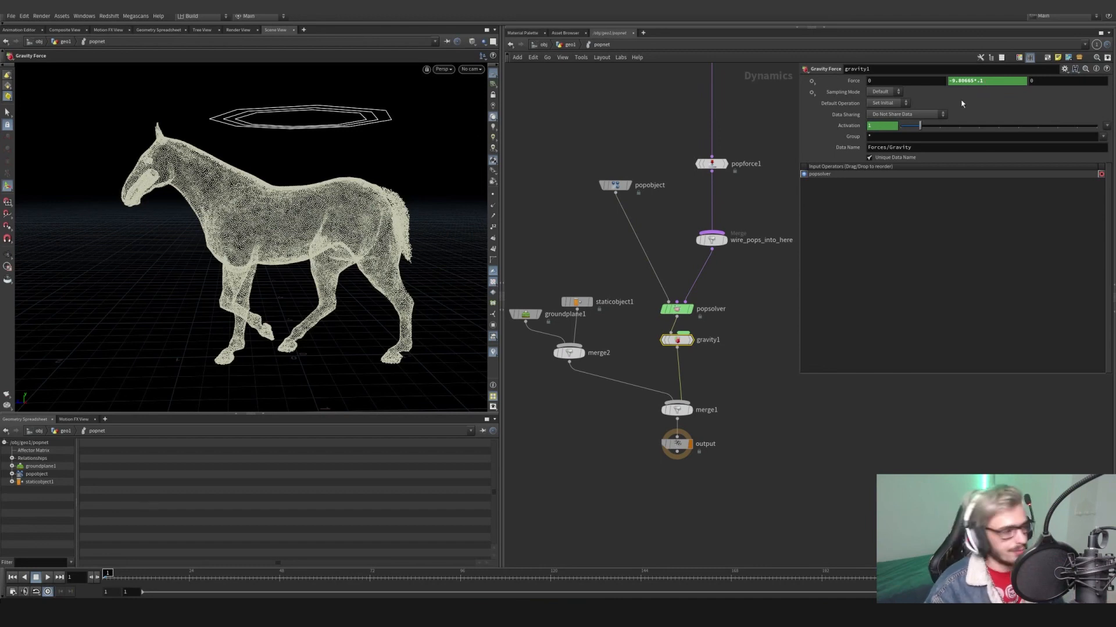
# Move groundplane1 slightly farther above merge2 and toggle its proxy geometry display on and back off
pyautogui.moveTo(751, 347); pyautogui.dragTo(794, 328, button='middle')
pyautogui.moveTo(569, 296); pyautogui.dragTo(548, 280)
pyautogui.click(548, 280)
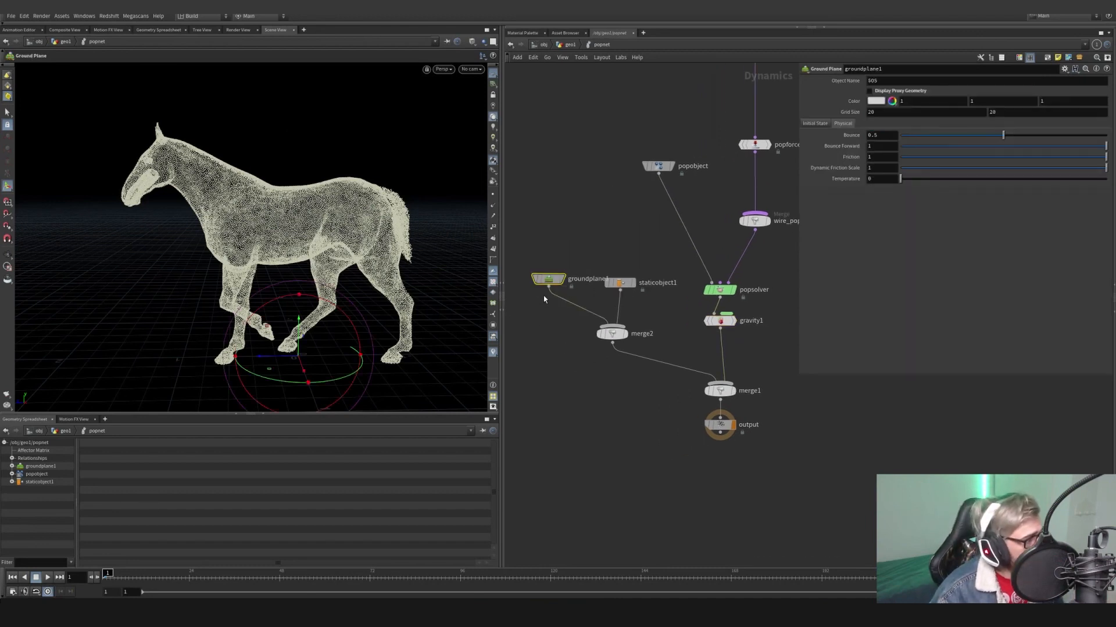
pyautogui.click(870, 91)
pyautogui.click(870, 91)
# Move staticobject1 higher above merge2 and examine its Use Deforming Geometry option and SOP path
pyautogui.moveTo(652, 252); pyautogui.dragTo(620, 251)
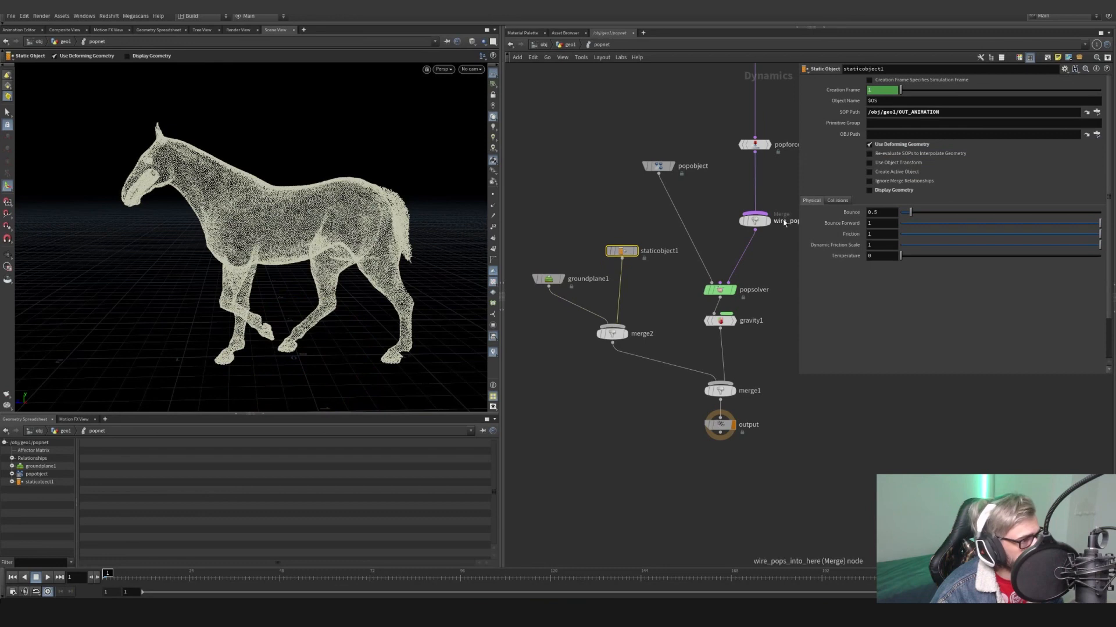
pyautogui.moveTo(885, 147)
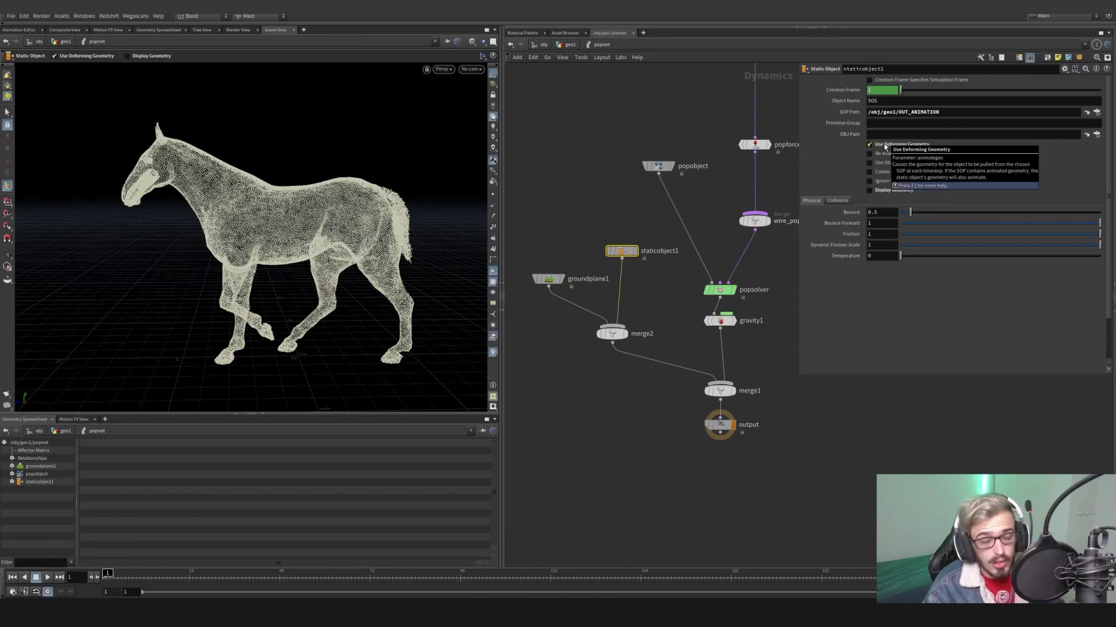
pyautogui.moveTo(945, 114); pyautogui.dragTo(897, 114)
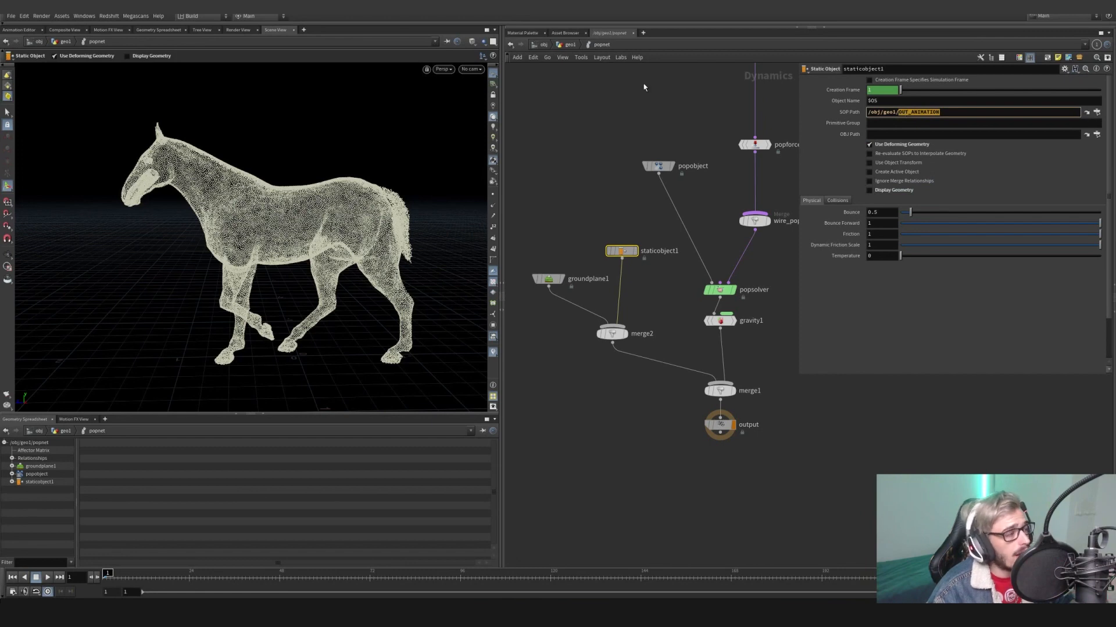
# Locate the OUT_ANIMATION null in geo1 that staticobject1 references as its collision geometry
pyautogui.click(570, 44)
pyautogui.scroll(-5, 683, 304)
pyautogui.moveTo(669, 223); pyautogui.dragTo(775, 346, button='middle')
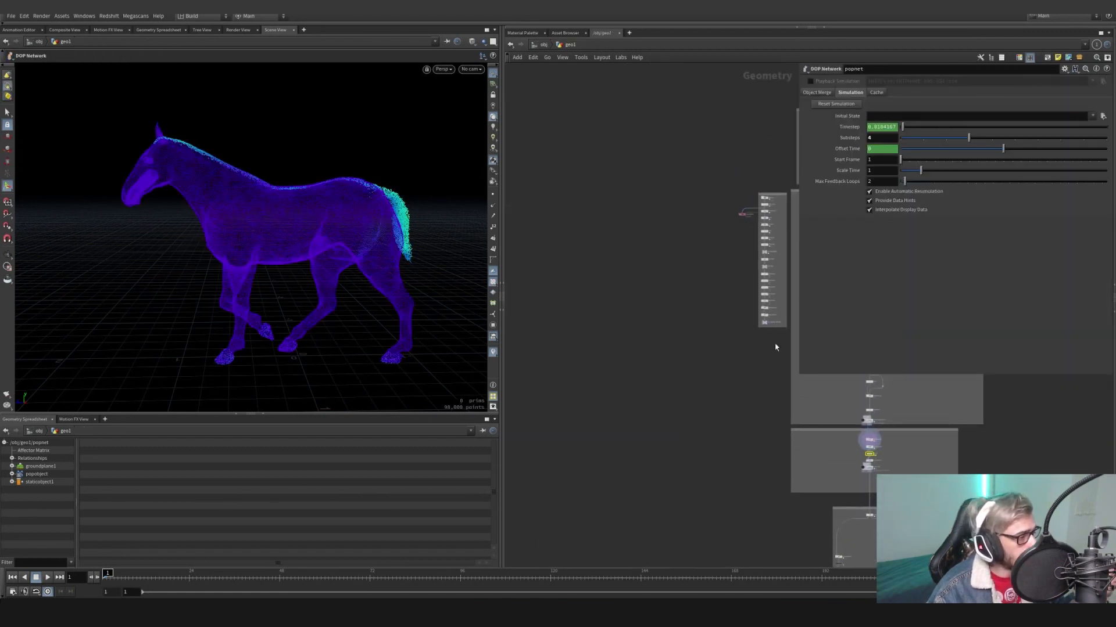
pyautogui.scroll(8, 774, 341)
pyautogui.moveTo(758, 285); pyautogui.dragTo(706, 381, button='middle')
pyautogui.moveTo(722, 215); pyautogui.dragTo(674, 429, button='middle')
pyautogui.scroll(-2, 675, 429)
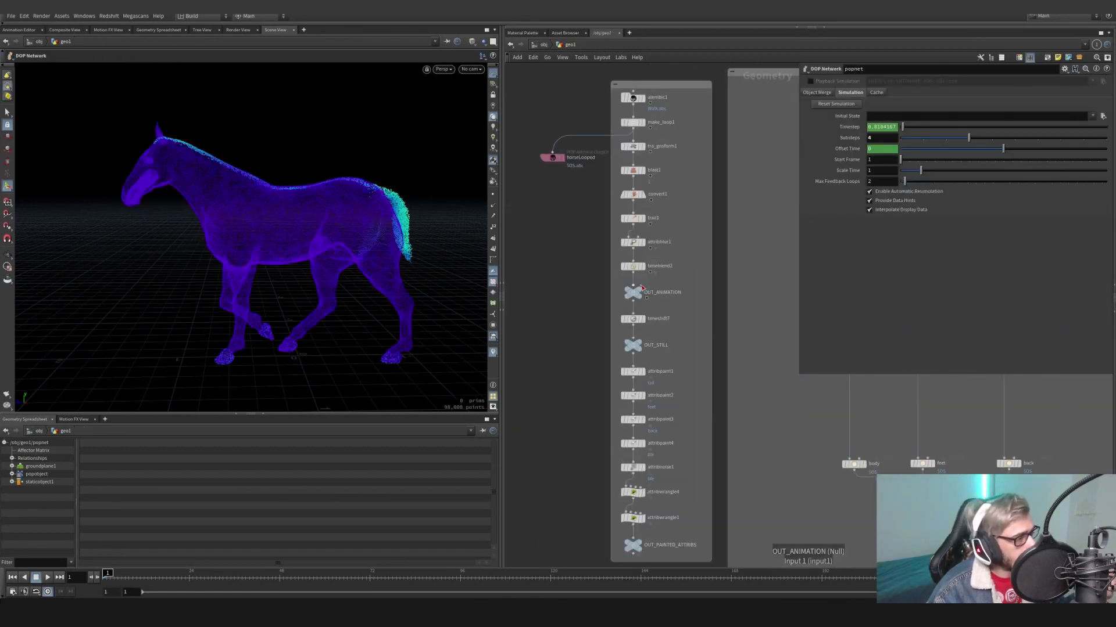
pyautogui.click(647, 279)
pyautogui.moveTo(756, 488); pyautogui.dragTo(645, 116, button='middle')
pyautogui.scroll(-4, 645, 116)
# Reenter popnet, select the output node and play the particle simulation
pyautogui.doubleClick(649, 314)
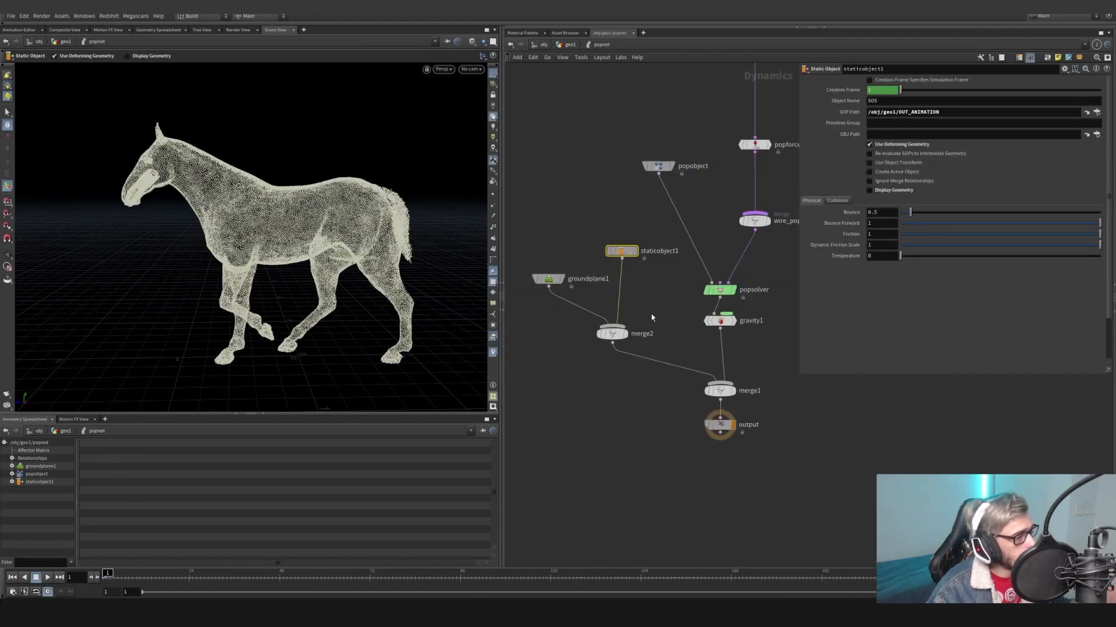
pyautogui.click(720, 424)
pyautogui.click(48, 577)
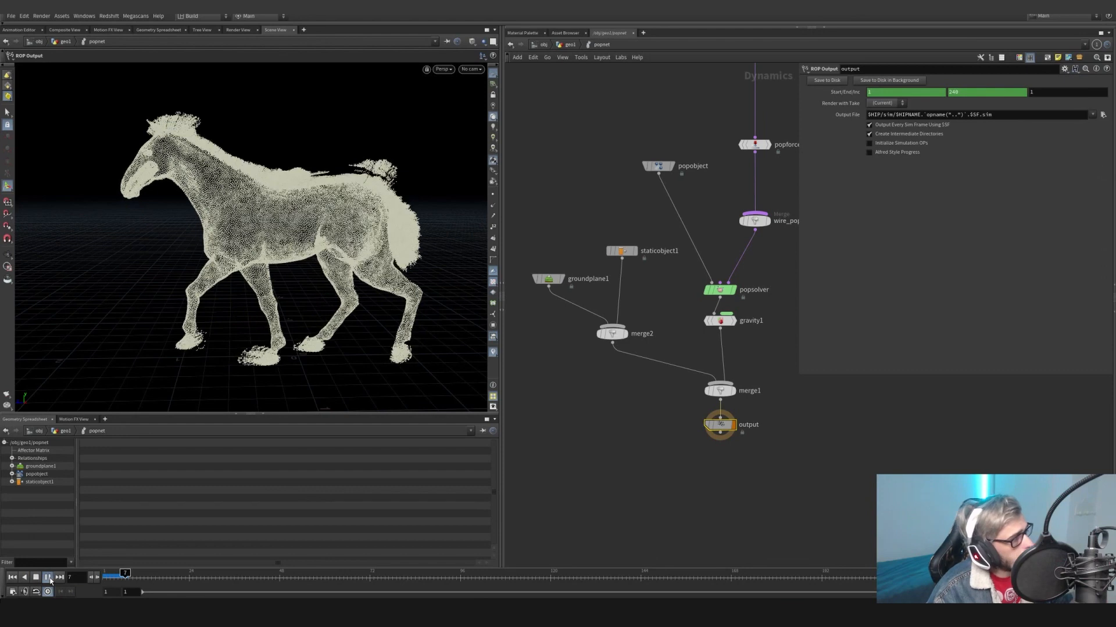
# Return to geo1, display attribdelete1 and examine the point attributes it keeps
pyautogui.click(570, 45)
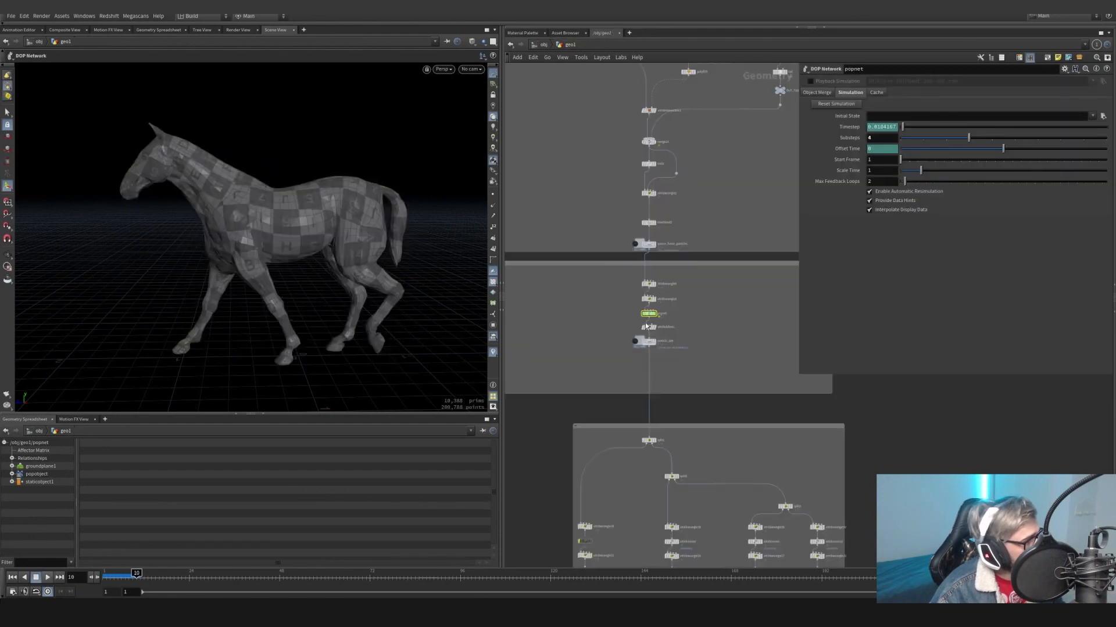
pyautogui.click(622, 338)
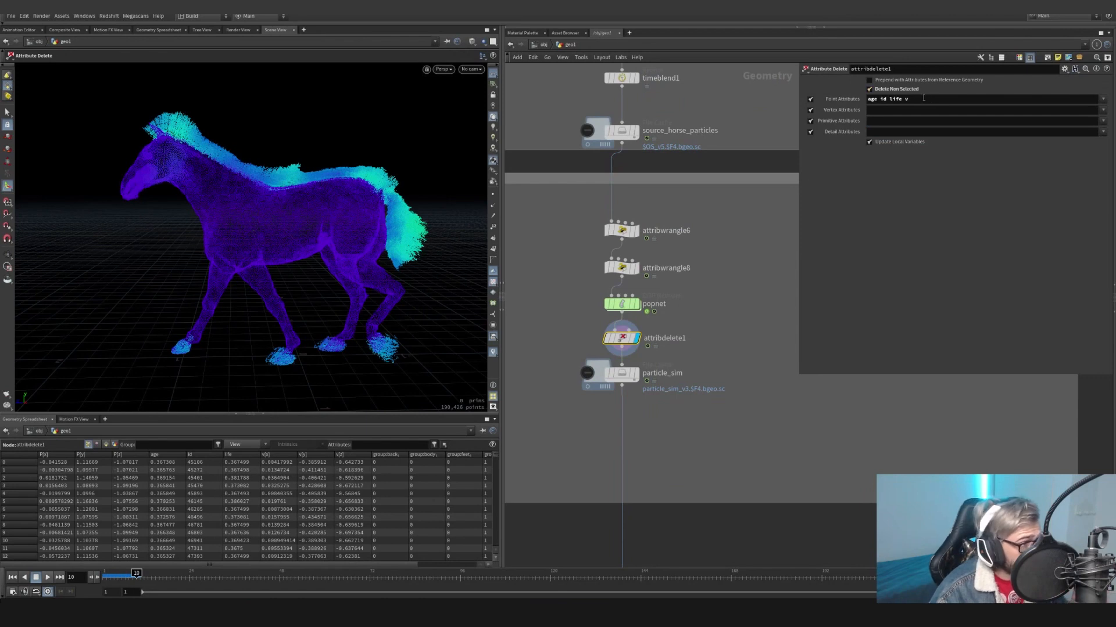
pyautogui.moveTo(910, 99); pyautogui.dragTo(887, 100)
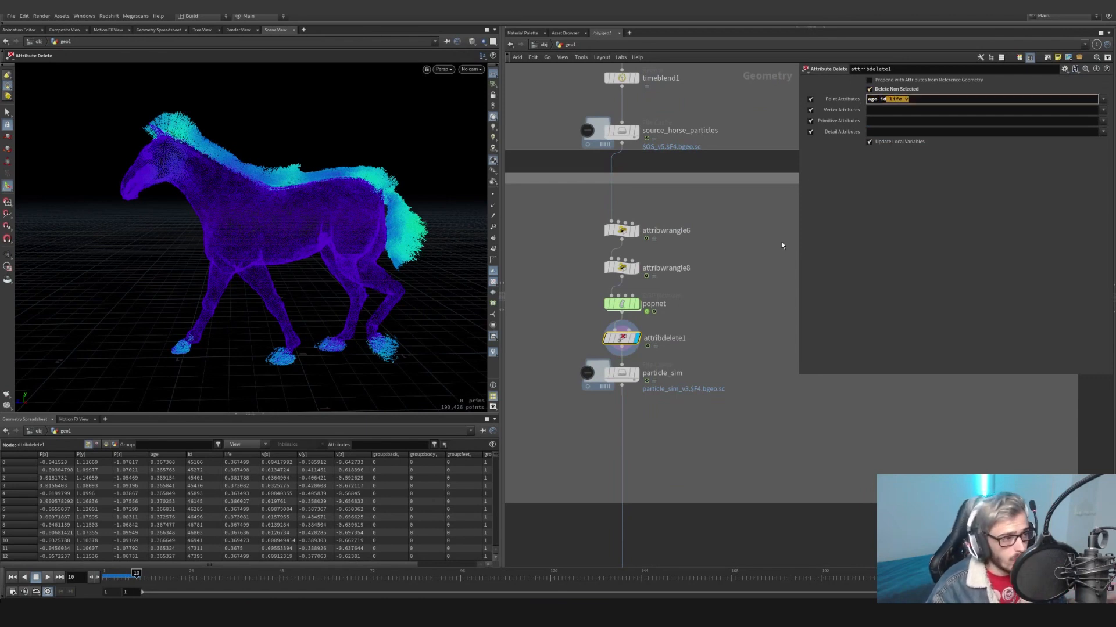
# Compare attribdelete1 with the particle_sim file cache and scrub the cached particles through the timeline to frame 45
pyautogui.click(634, 373)
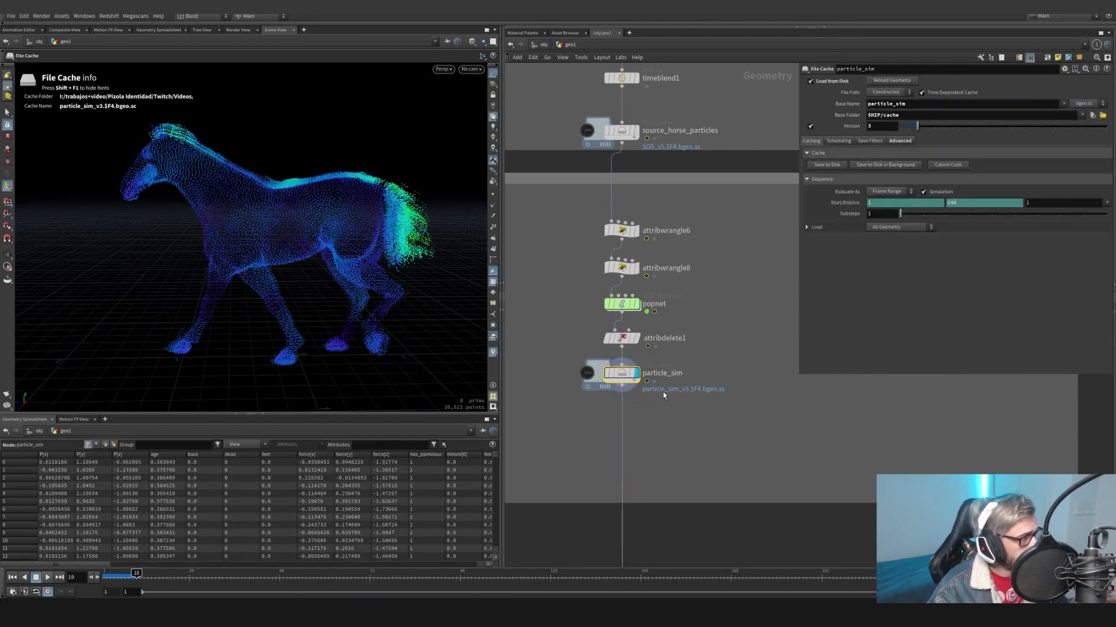
pyautogui.click(637, 343)
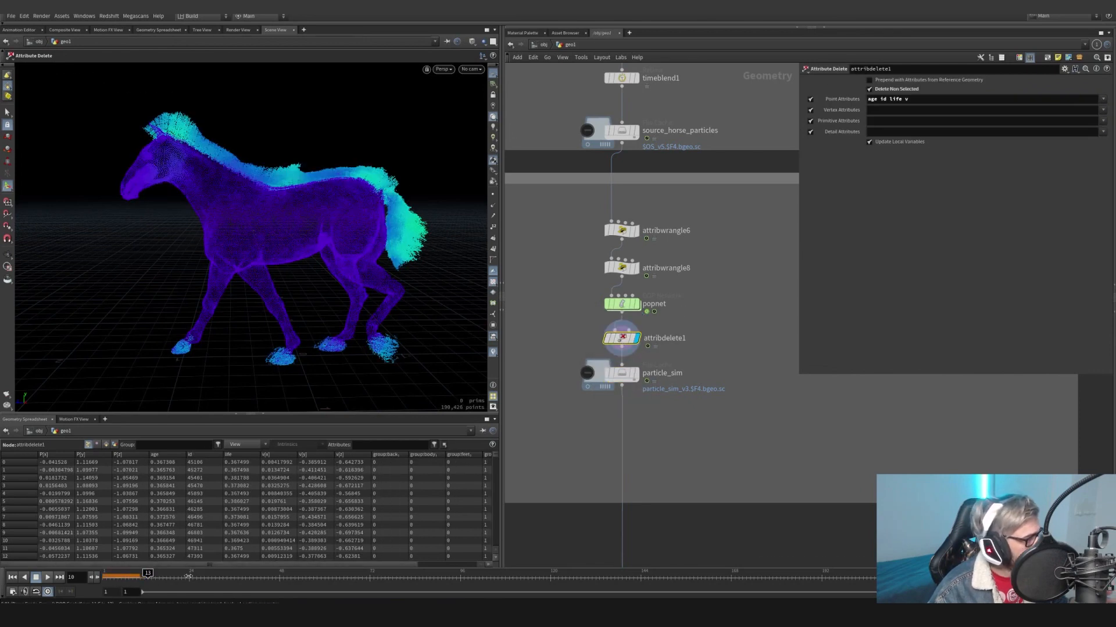
pyautogui.click(636, 374)
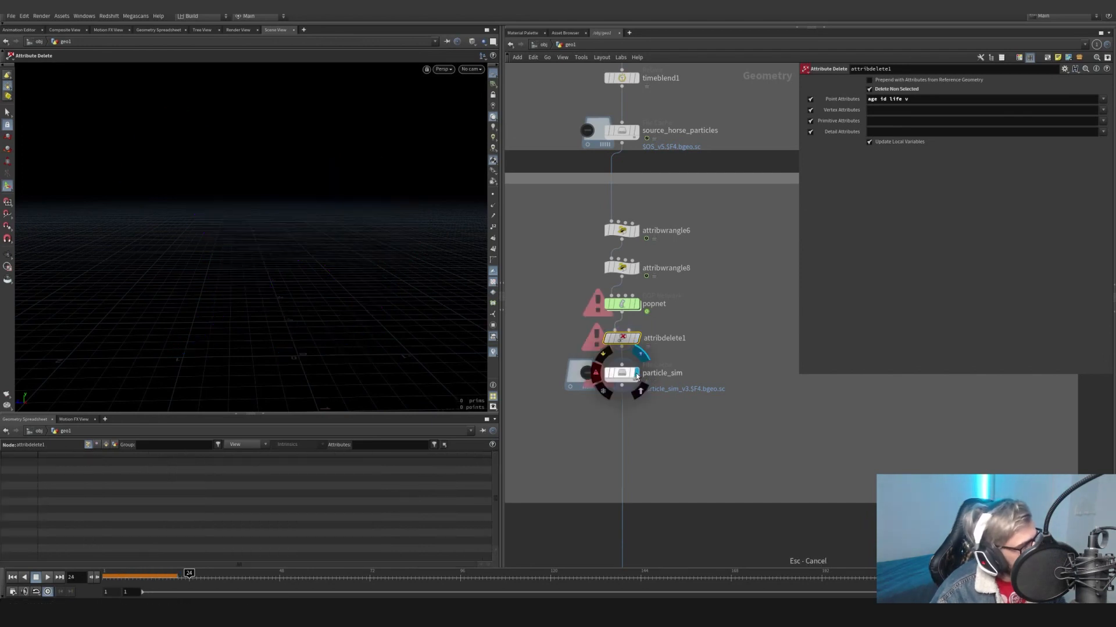
pyautogui.click(621, 373)
pyautogui.click(154, 581)
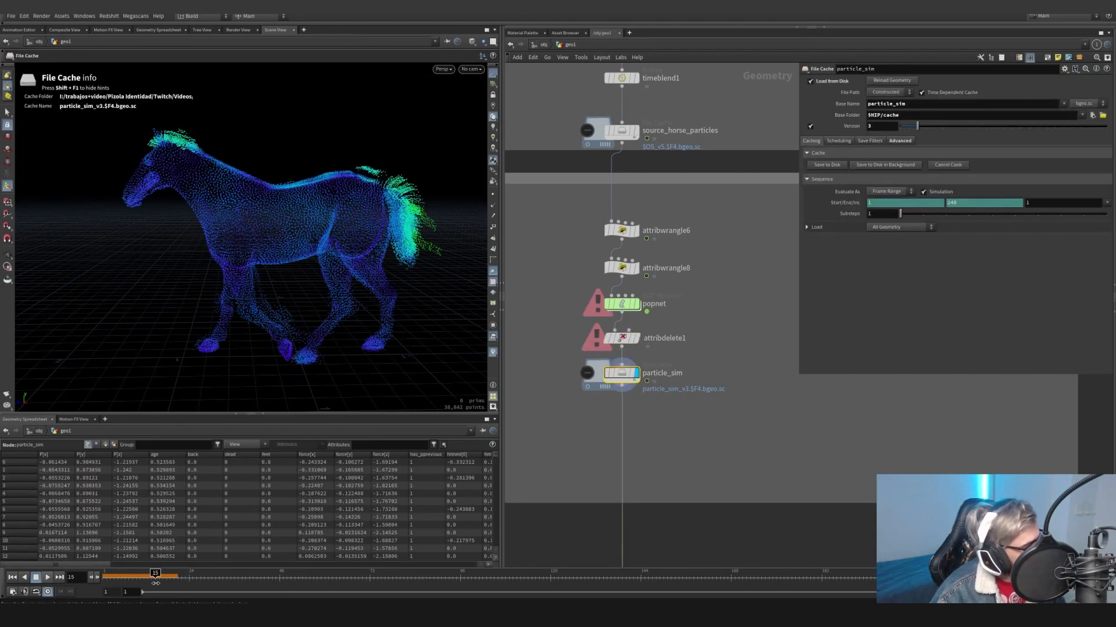
pyautogui.moveTo(198, 580); pyautogui.dragTo(268, 575)
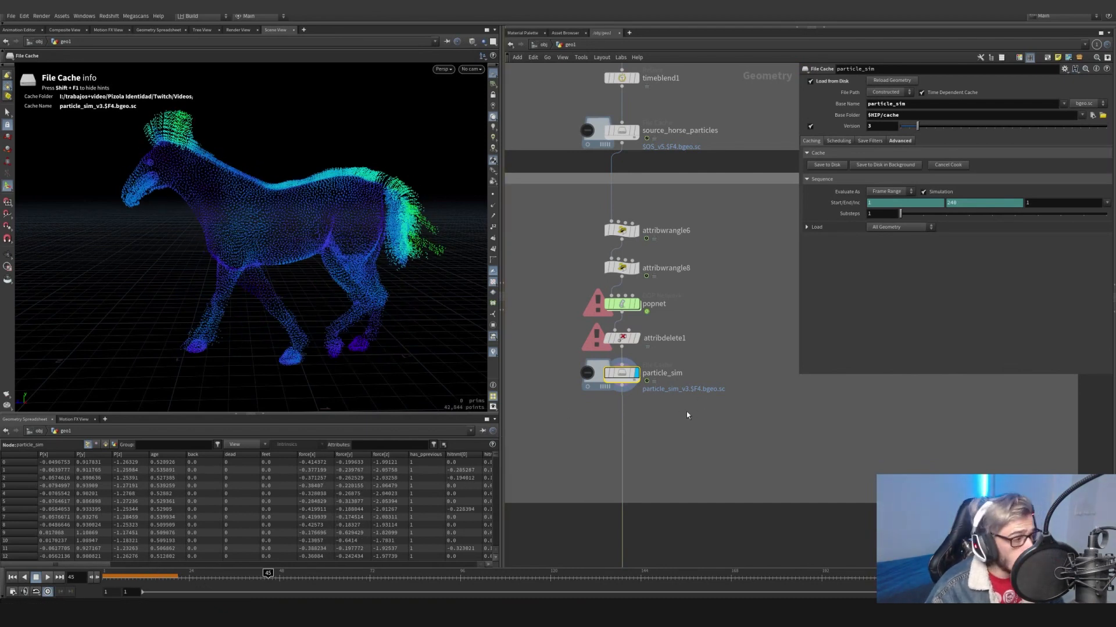
# Display split1 below particle_sim and examine the point group it separates
pyautogui.scroll(-5, 683, 412)
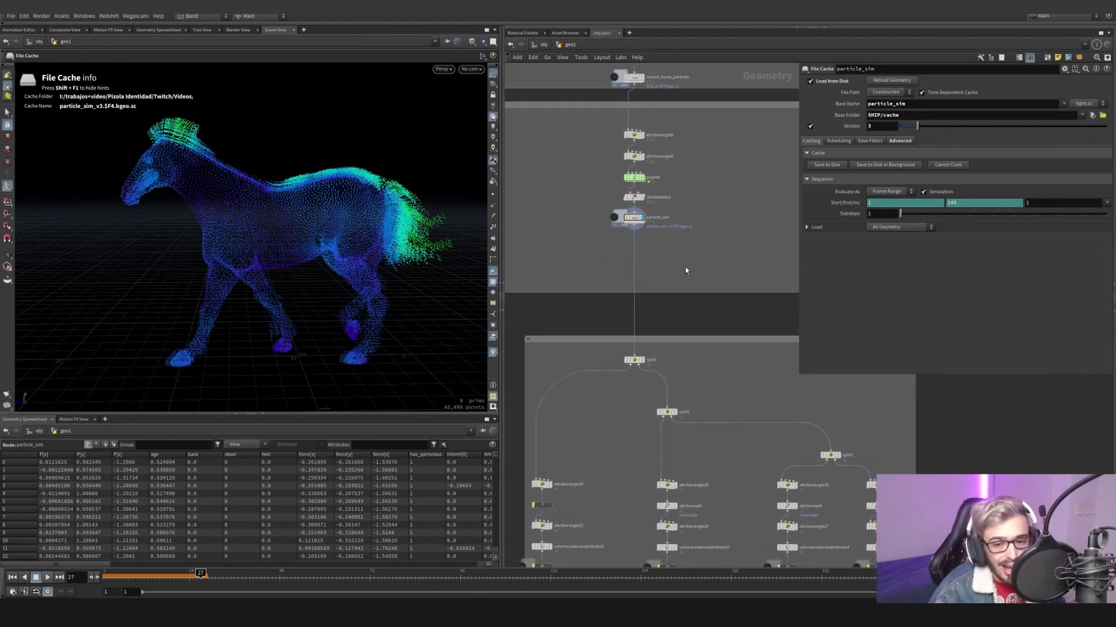
pyautogui.moveTo(685, 267); pyautogui.dragTo(689, 198, button='middle')
pyautogui.scroll(3, 648, 295)
pyautogui.click(645, 289)
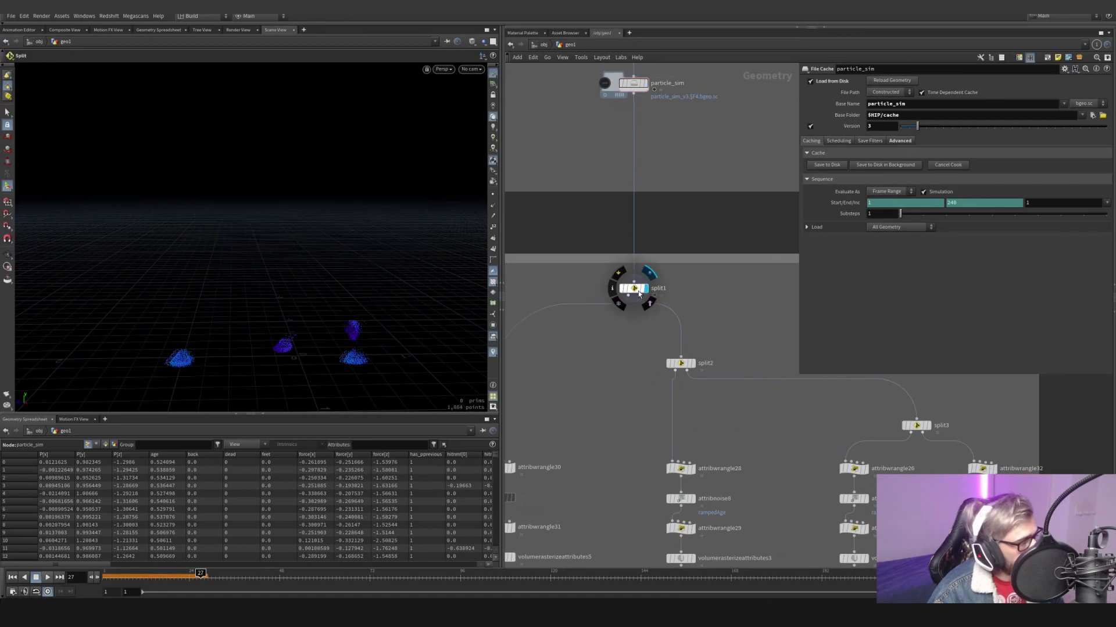
pyautogui.click(638, 292)
pyautogui.doubleClick(893, 77)
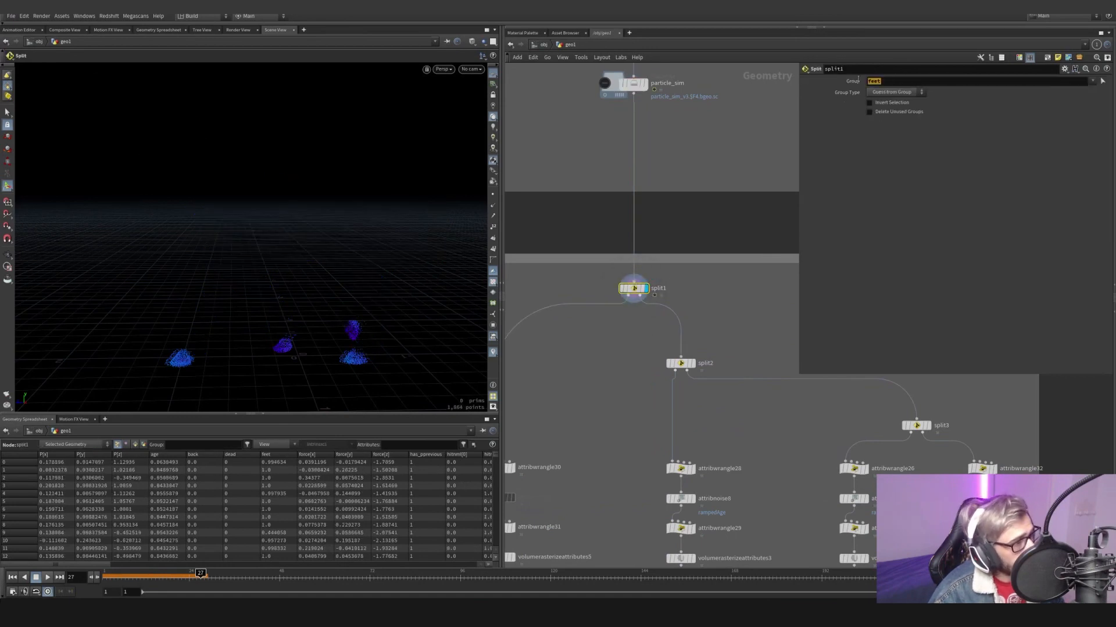
# Display split2, split3 and attribwrangle32 in turn to examine which horse part each branch isolates
pyautogui.moveTo(651, 342); pyautogui.dragTo(622, 210, button='middle')
pyautogui.click(634, 231)
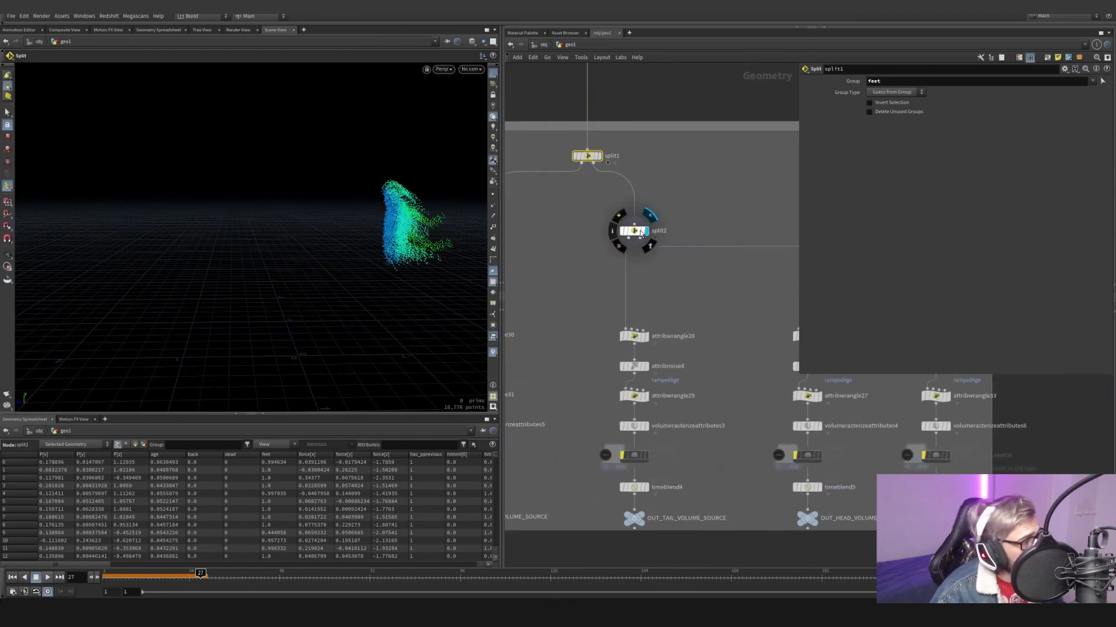
pyautogui.moveTo(735, 227); pyautogui.dragTo(606, 198, button='middle')
pyautogui.click(705, 268)
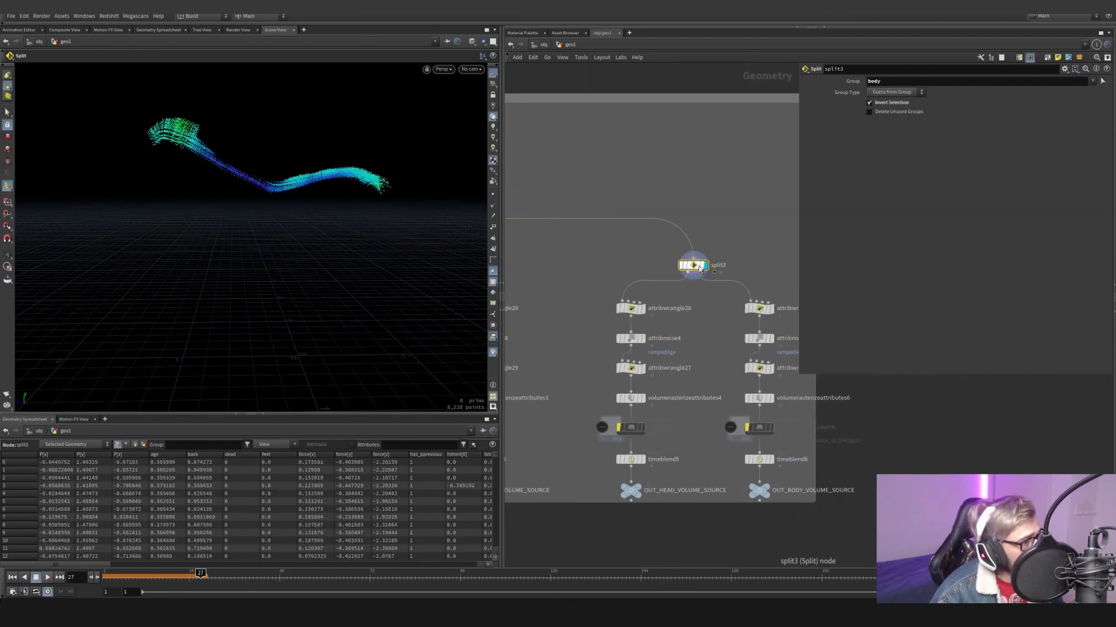
pyautogui.moveTo(705, 267); pyautogui.dragTo(642, 227, button='middle')
pyautogui.click(697, 269)
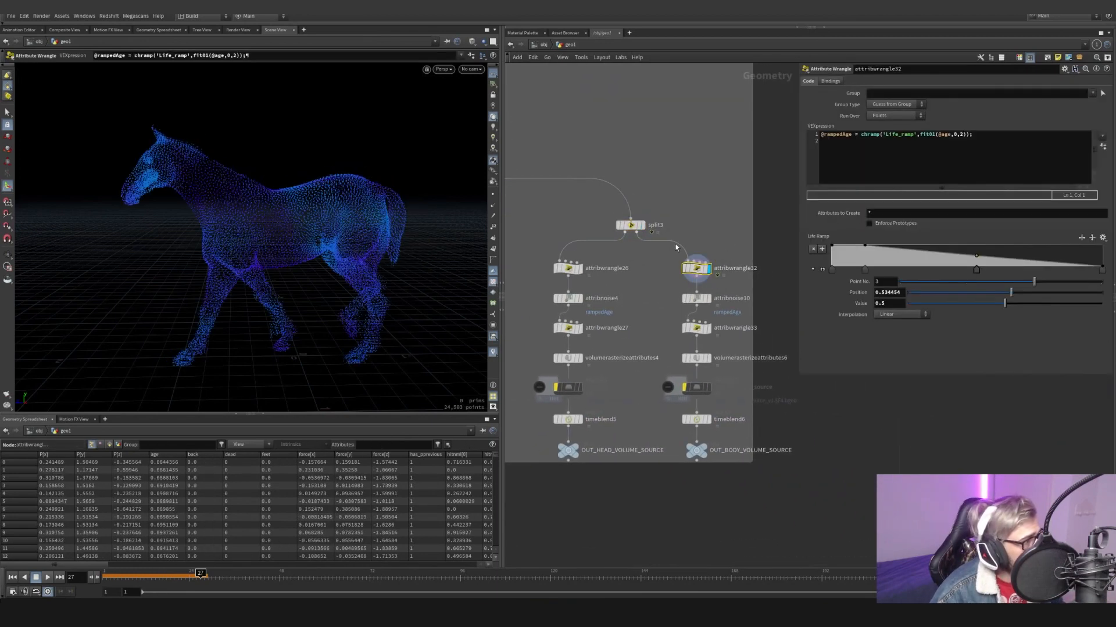
# Display split1 and attribwrangle30 on the feet branch and examine the age input in its rampedAge expression
pyautogui.scroll(-3, 619, 281)
pyautogui.moveTo(514, 254); pyautogui.dragTo(789, 271, button='middle')
pyautogui.scroll(5, 712, 247)
pyautogui.moveTo(711, 246); pyautogui.dragTo(685, 299, button='middle')
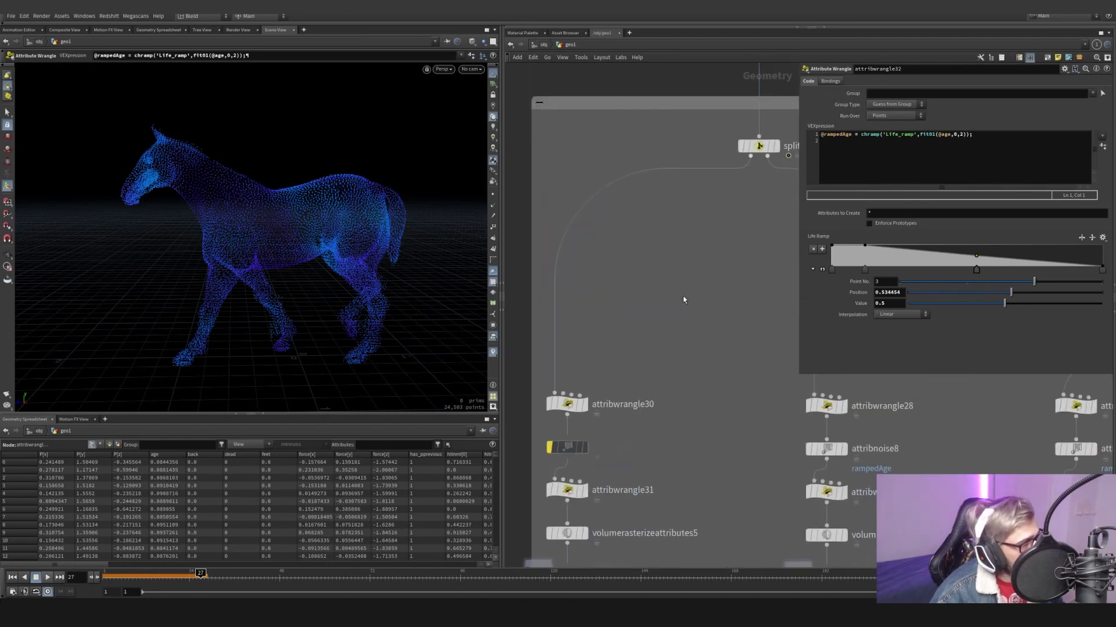
pyautogui.click(778, 150)
pyautogui.moveTo(632, 384); pyautogui.dragTo(656, 300, button='middle')
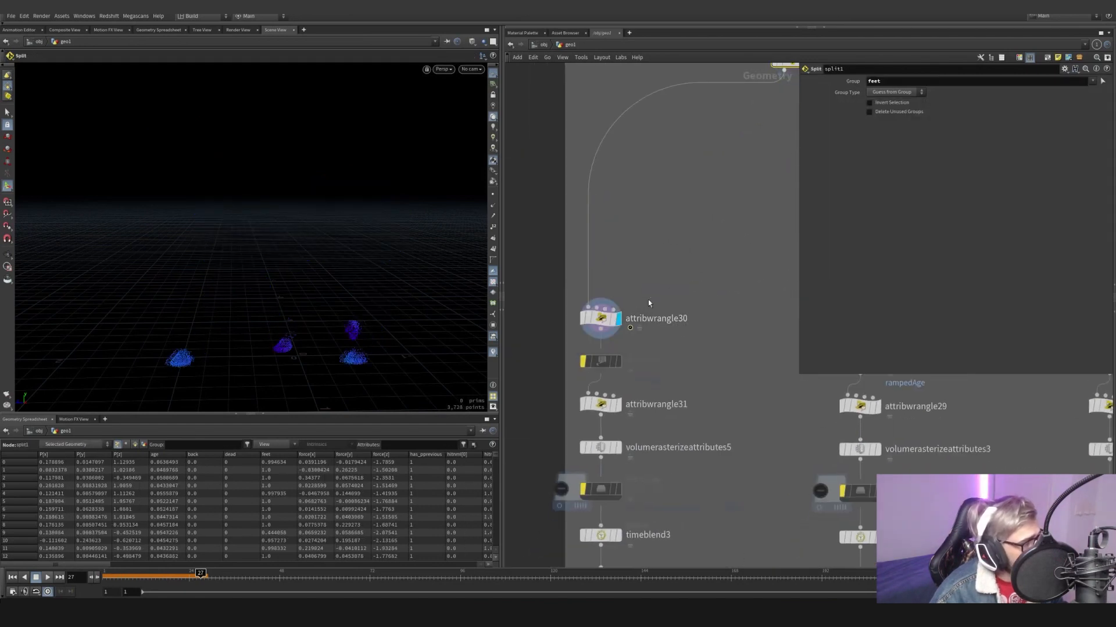
pyautogui.click(655, 318)
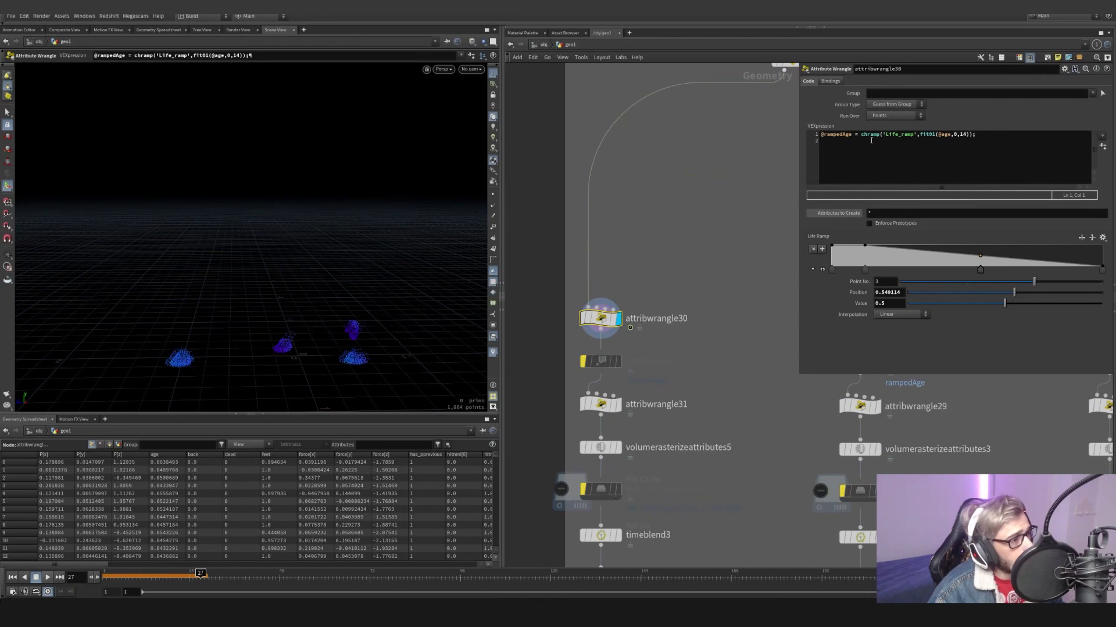
pyautogui.moveTo(936, 135); pyautogui.dragTo(950, 135)
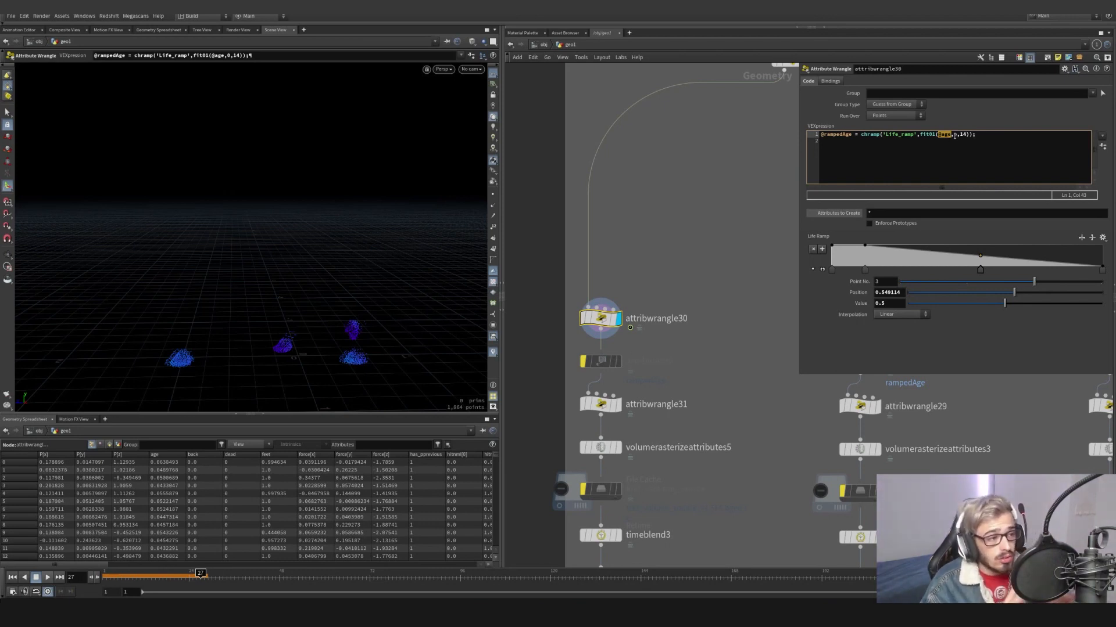
# Try rewriting attribwrangle30's fit01 call as a fit function with explicit input and output ranges, and undo the edit
pyautogui.click(936, 135)
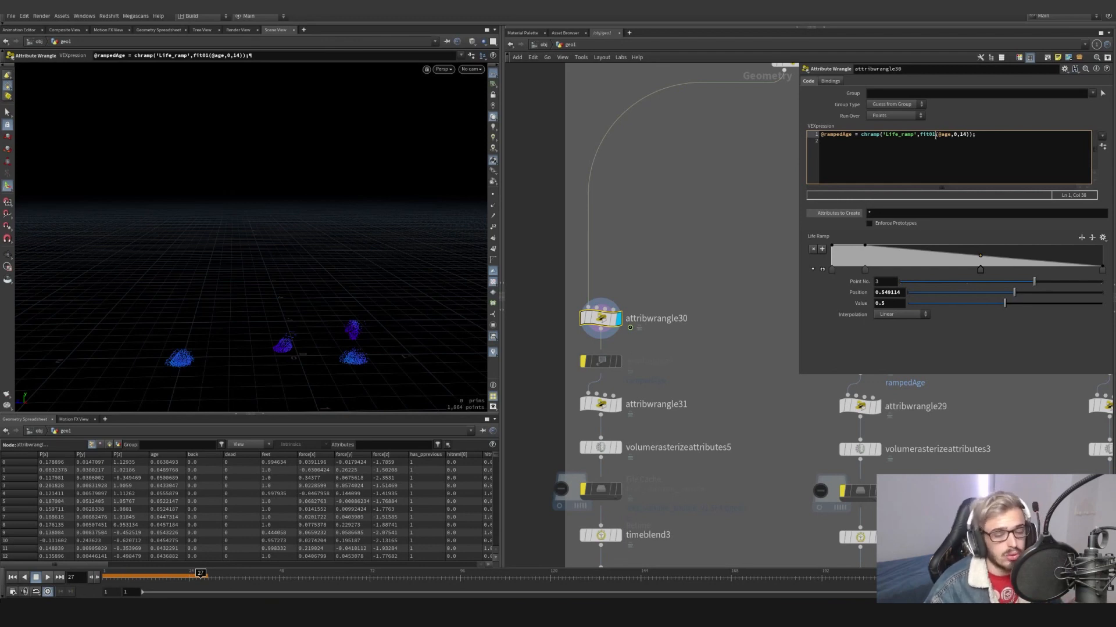
pyautogui.press('BackSpace')
pyautogui.press('BackSpace')
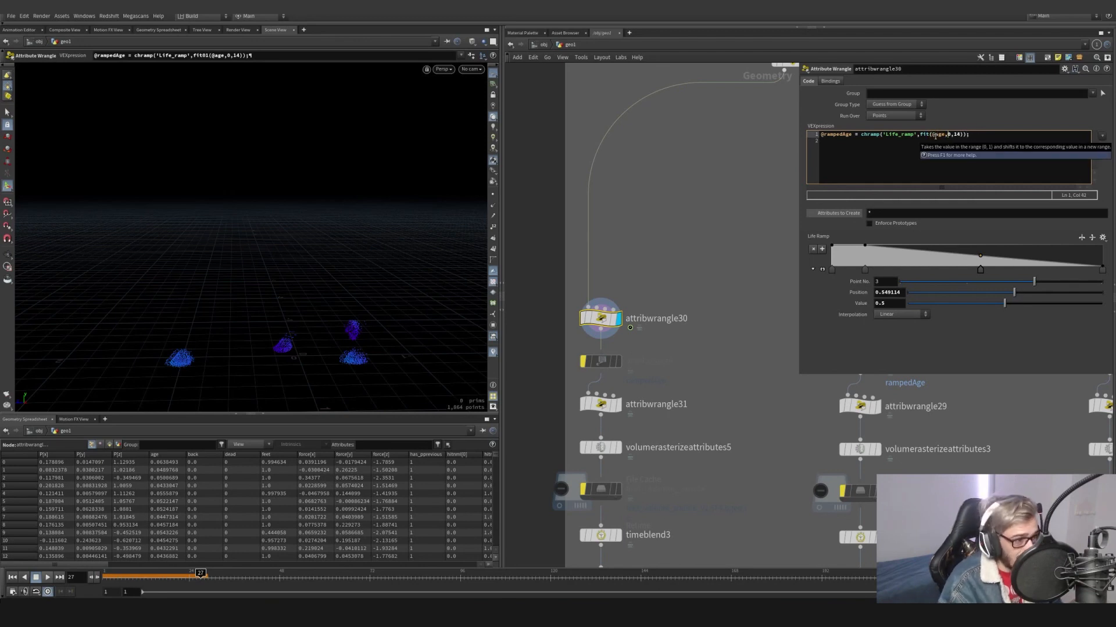
pyautogui.write(',1,0')
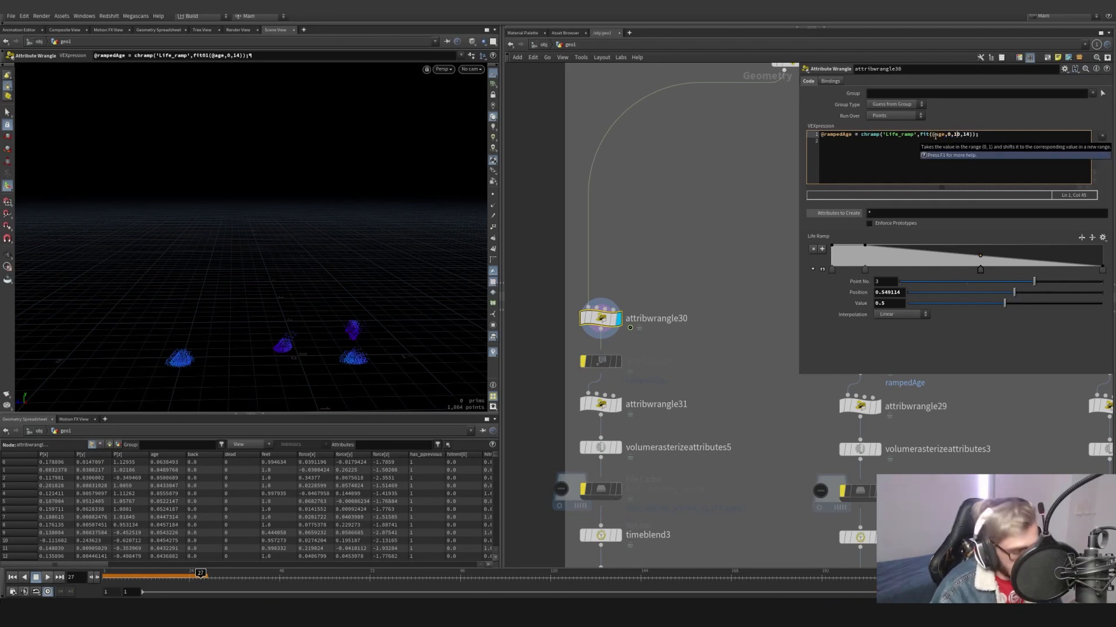
pyautogui.write(',')
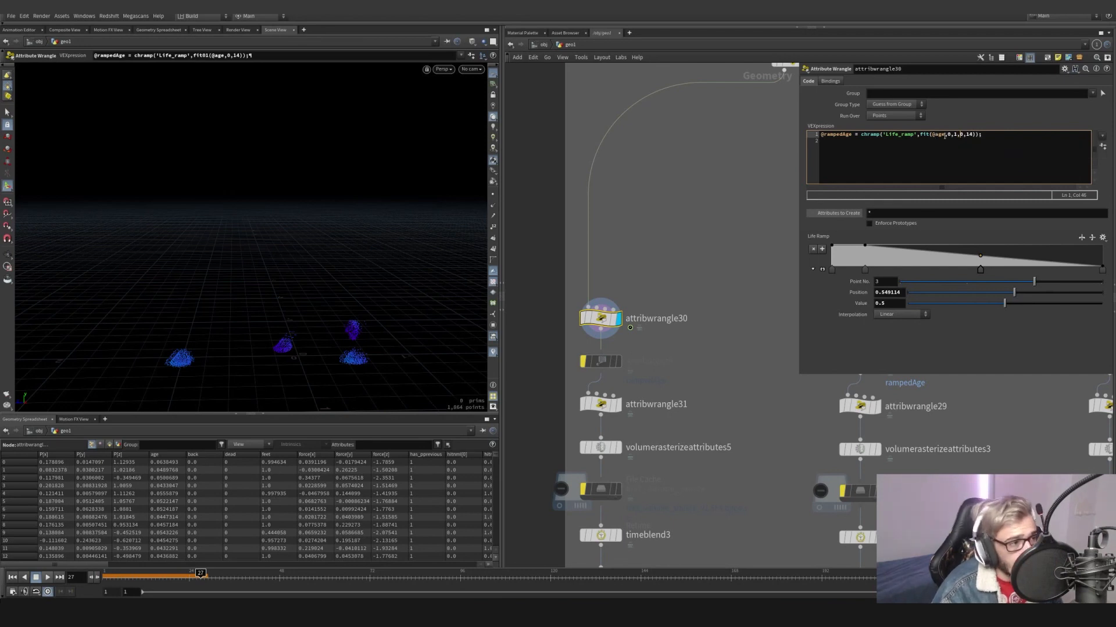
pyautogui.press('Right')
pyautogui.press('Right')
pyautogui.press('Right')
pyautogui.press('Right')
pyautogui.press('Right')
pyautogui.press('Right')
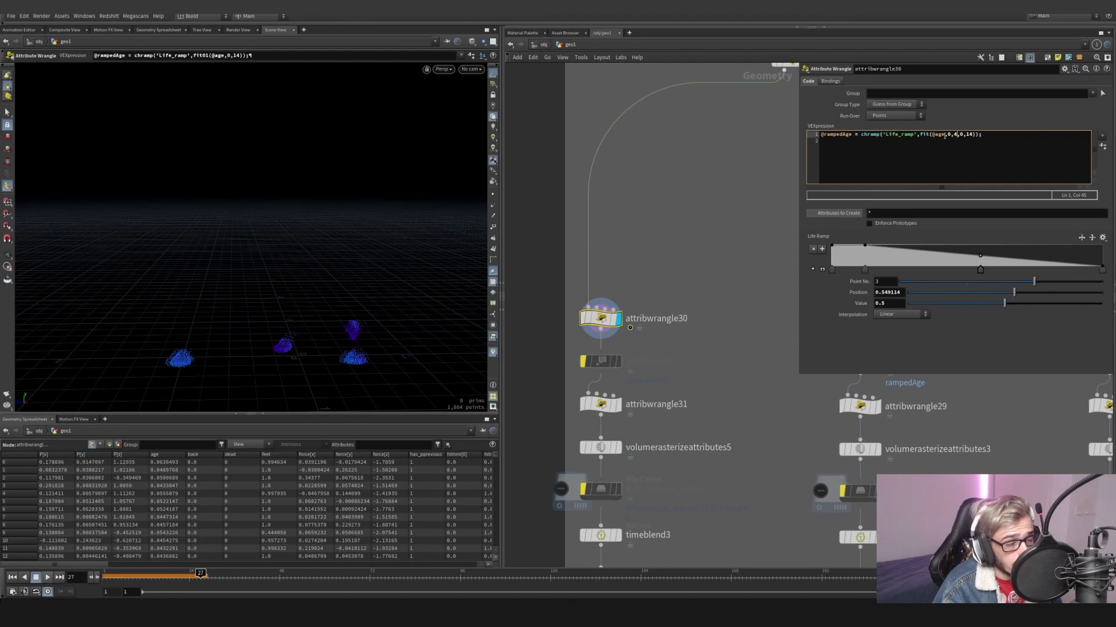
pyautogui.write('2')
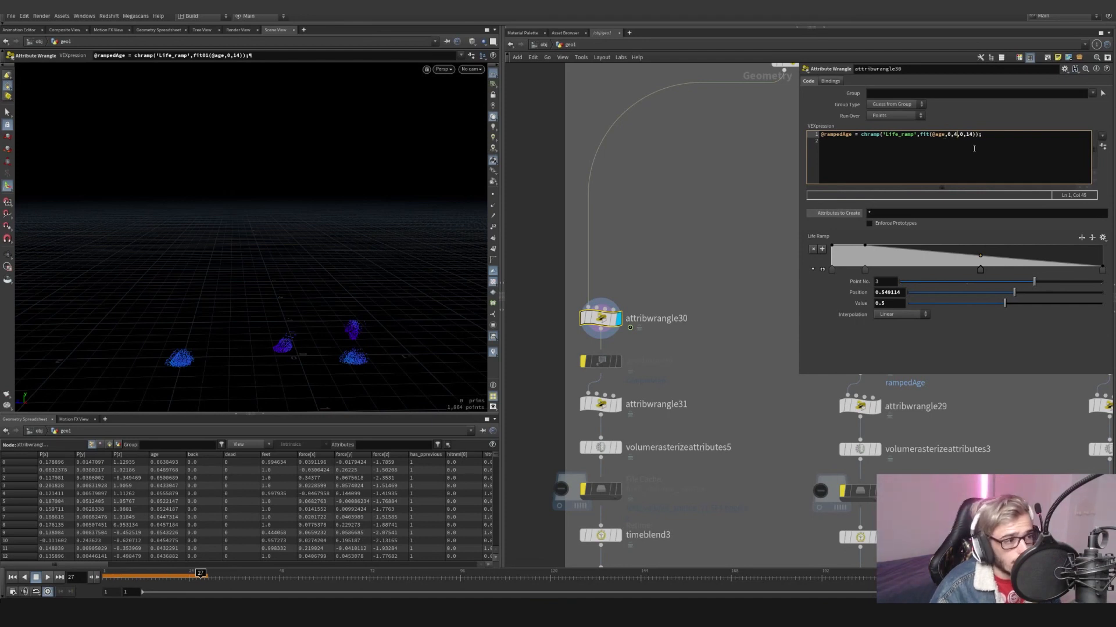
pyautogui.hotkey('ctrl', 'z')
pyautogui.hotkey('ctrl', 'z')
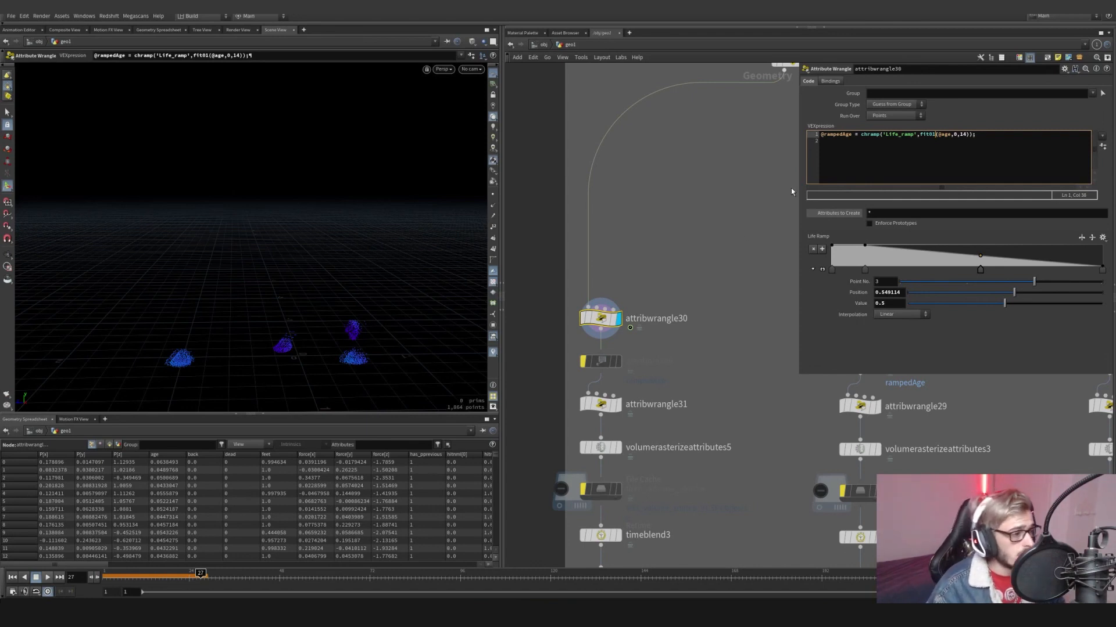
# Visualize the rampedAge attribute of attribwrangle30 on the feet particles in the viewport
pyautogui.moveTo(852, 134); pyautogui.dragTo(819, 134)
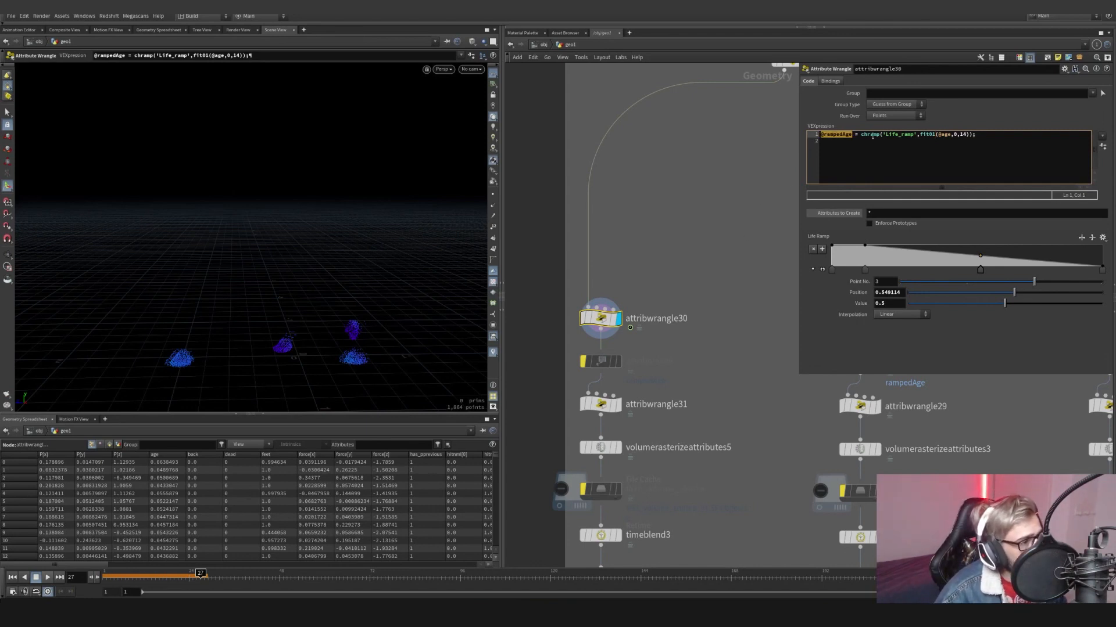
pyautogui.moveTo(663, 279); pyautogui.dragTo(577, 336)
pyautogui.middleClick(597, 321)
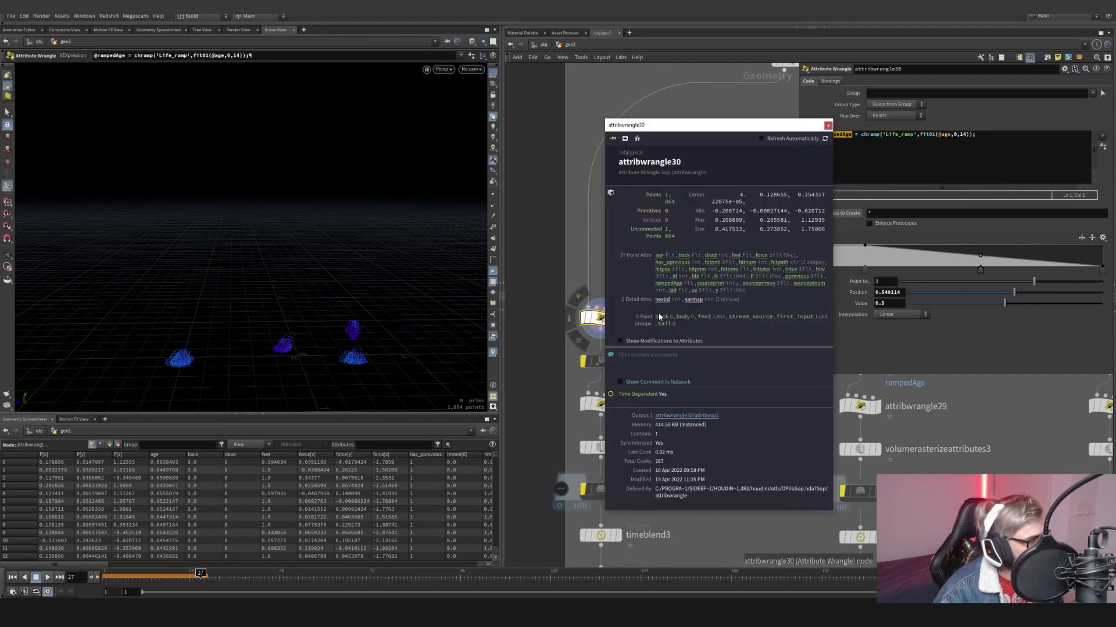
pyautogui.click(678, 285)
pyautogui.click(828, 125)
pyautogui.press('Escape')
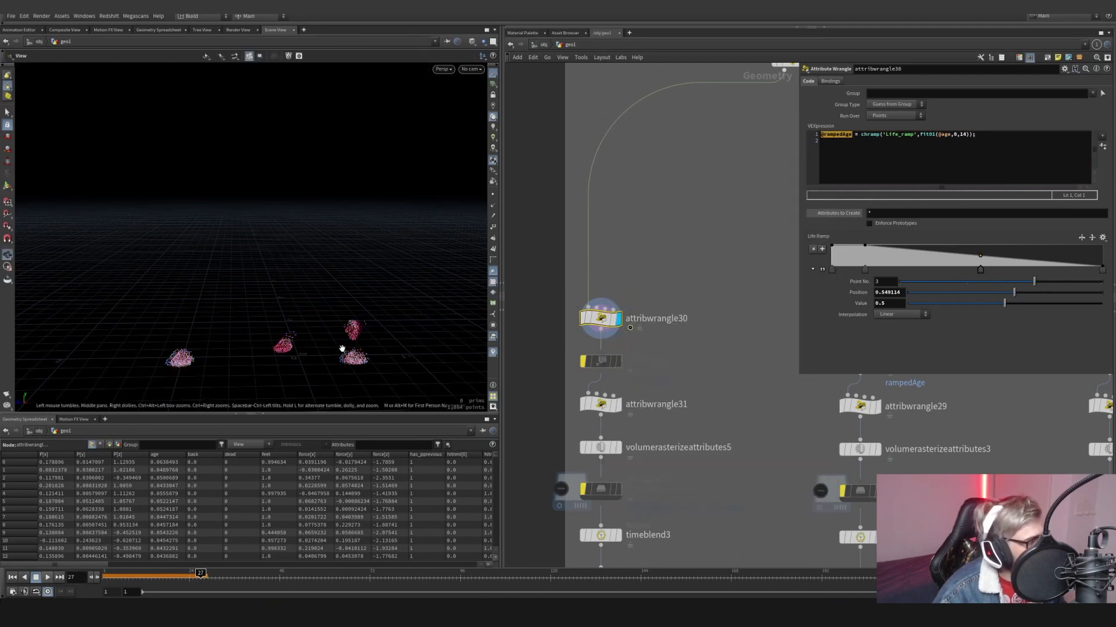
pyautogui.scroll(3, 341, 346)
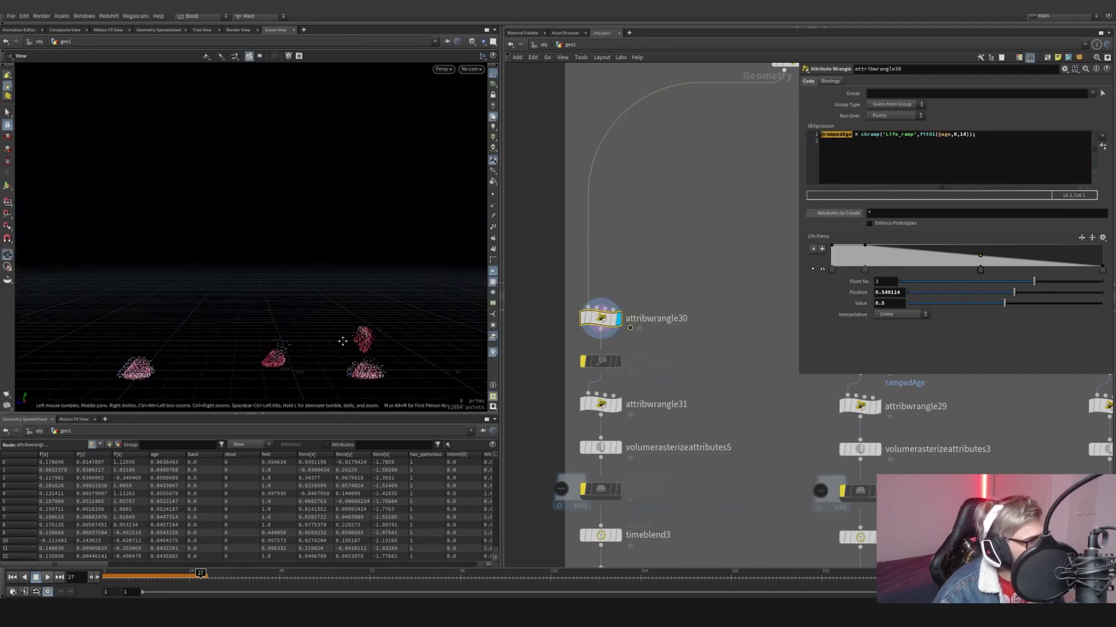
pyautogui.press('Return')
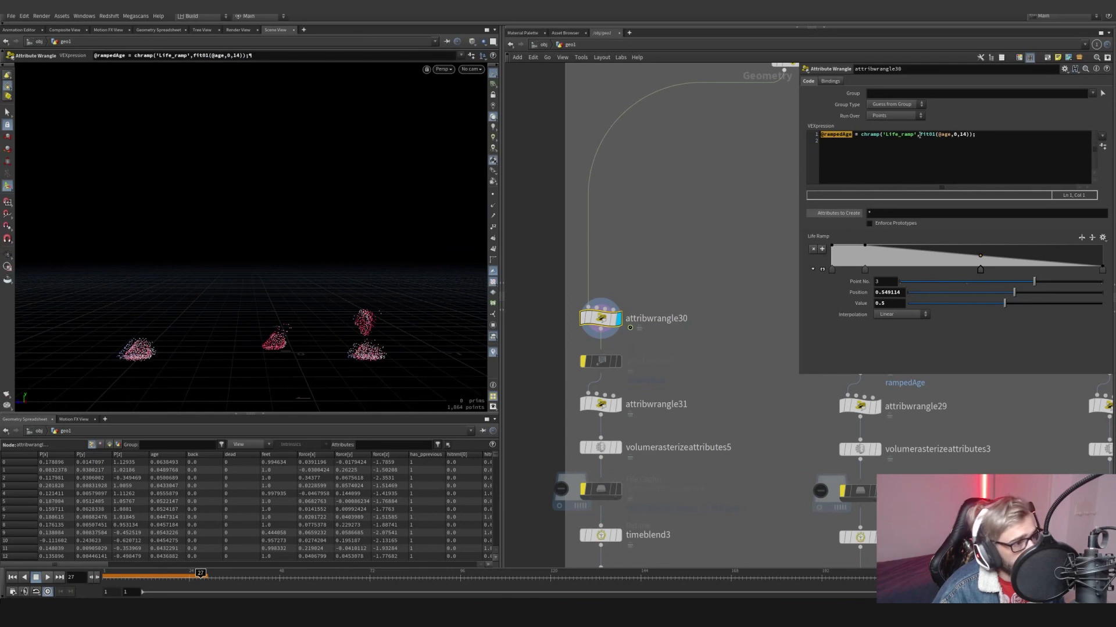
# Try reducing attribwrangle30's fit01 maximum to 1 and multiplying the ramp result by 14, and undo the edit
pyautogui.moveTo(919, 134); pyautogui.dragTo(970, 135)
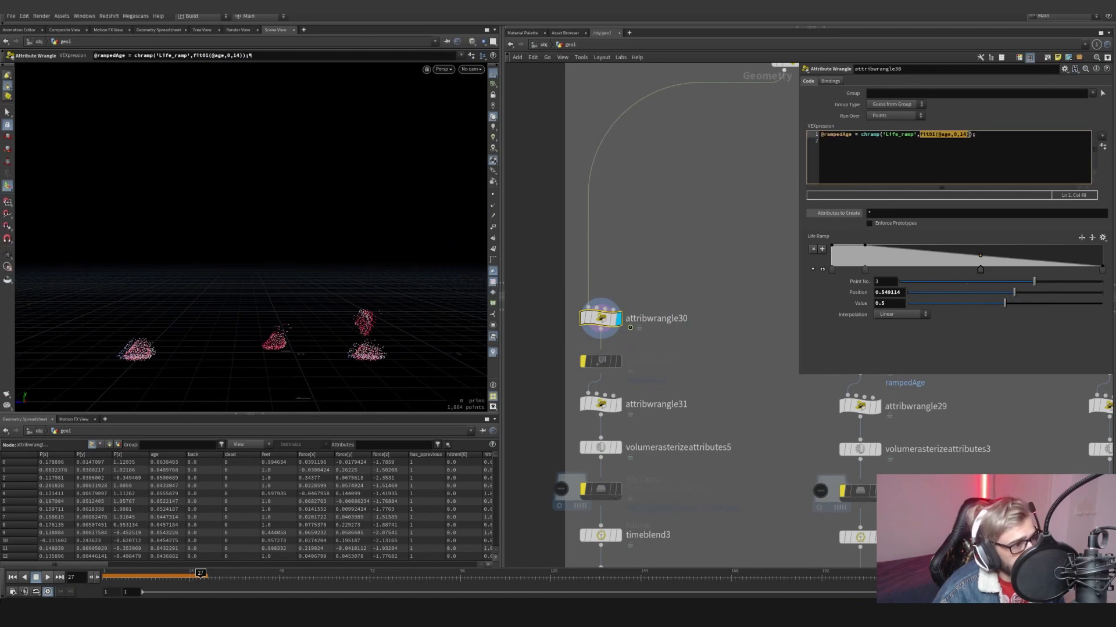
pyautogui.click(959, 140)
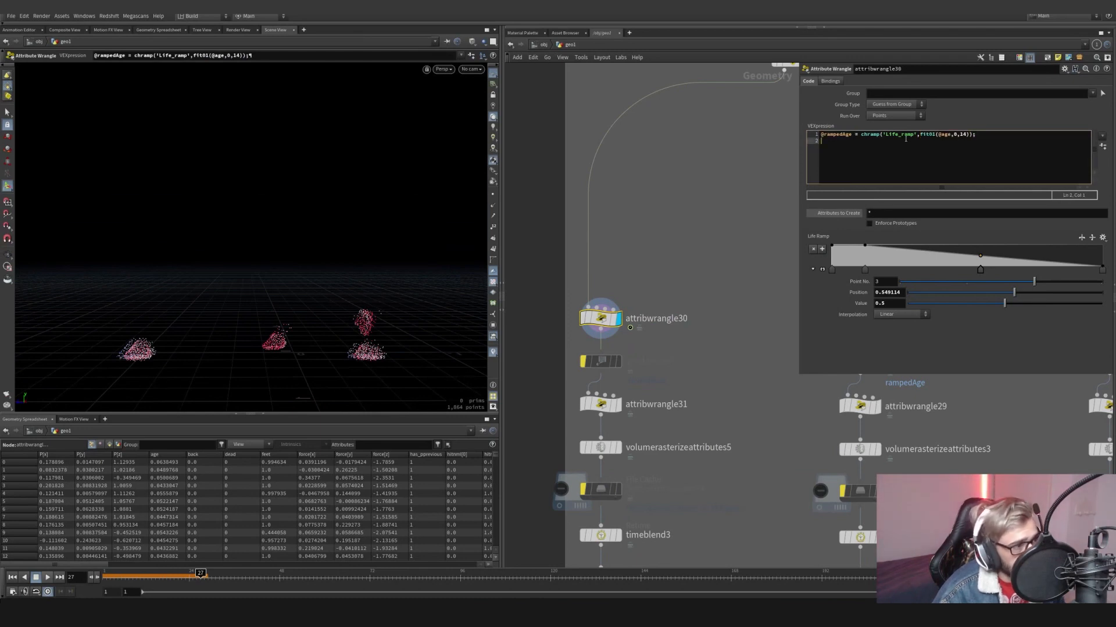
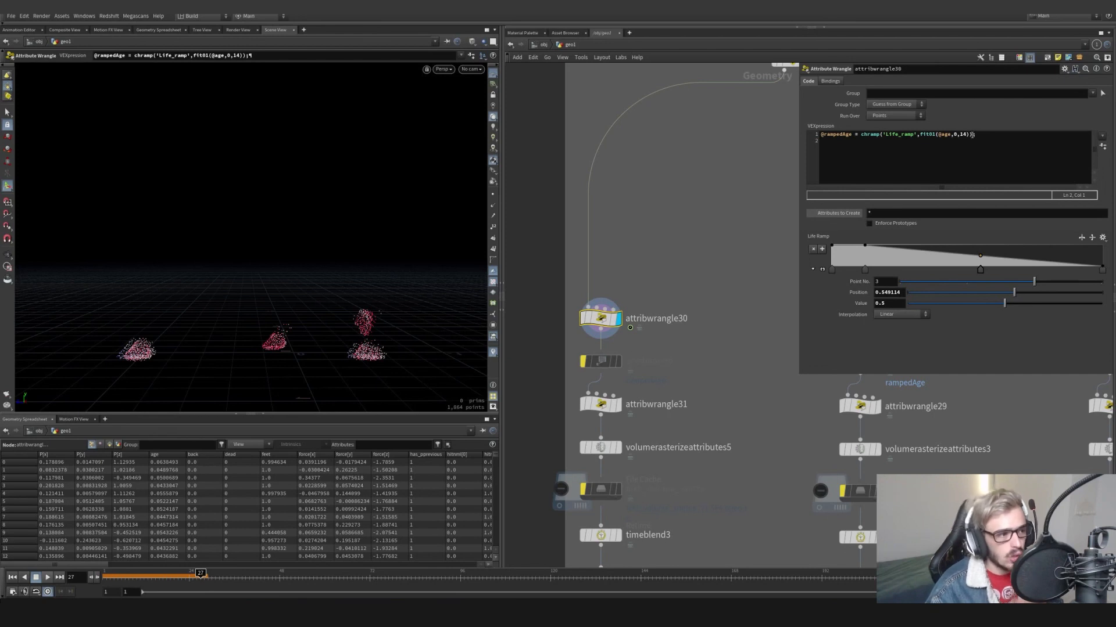
pyautogui.click(969, 135)
pyautogui.press('BackSpace')
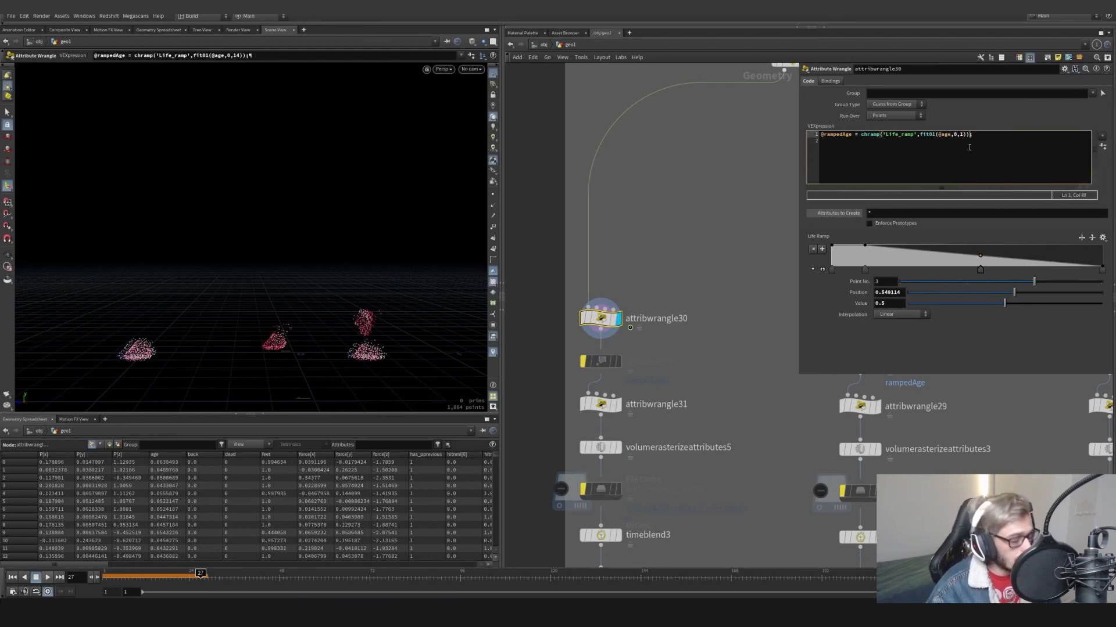
pyautogui.write('*')
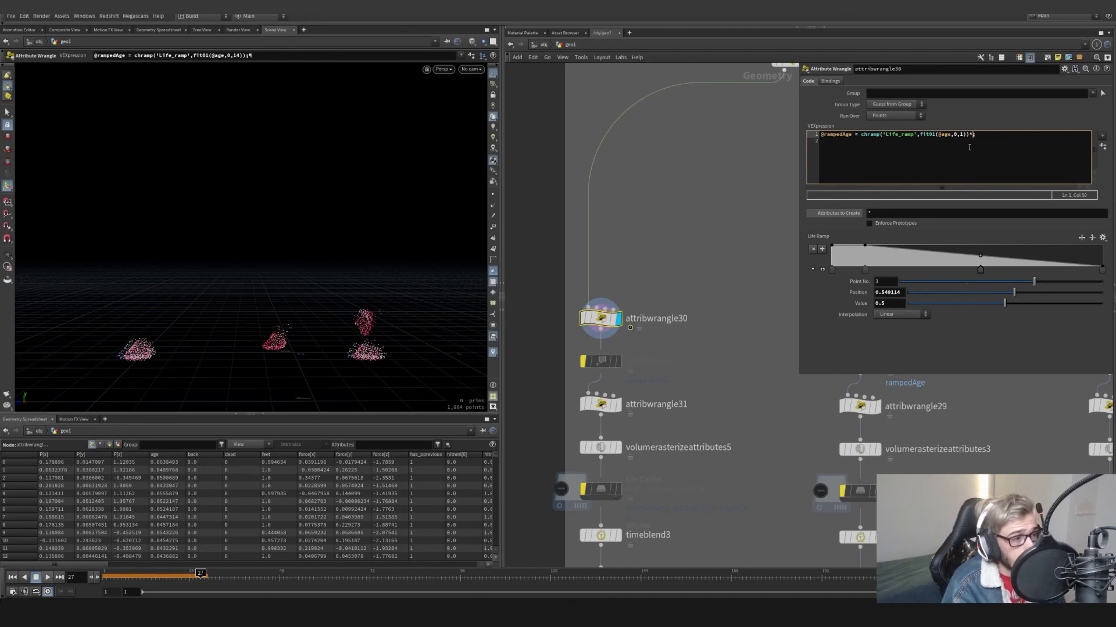
pyautogui.write('14')
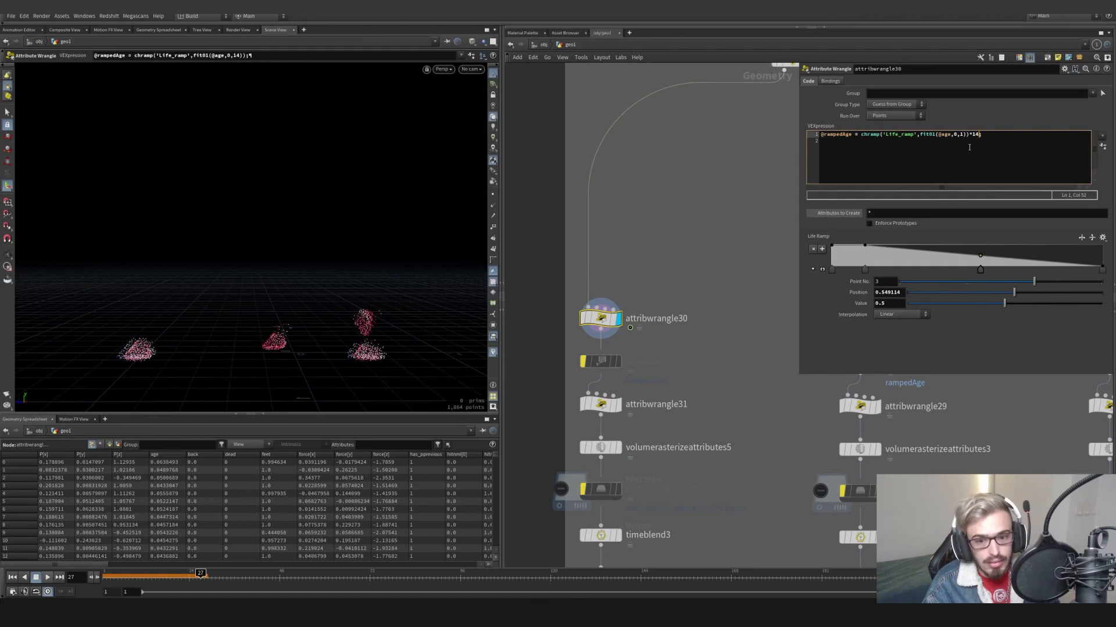
pyautogui.hotkey('ctrl', 'z')
# Try shifting the third Life Ramp point of attribwrangle30 to a higher position, and undo the change
pyautogui.moveTo(691, 292); pyautogui.dragTo(730, 225, button='middle')
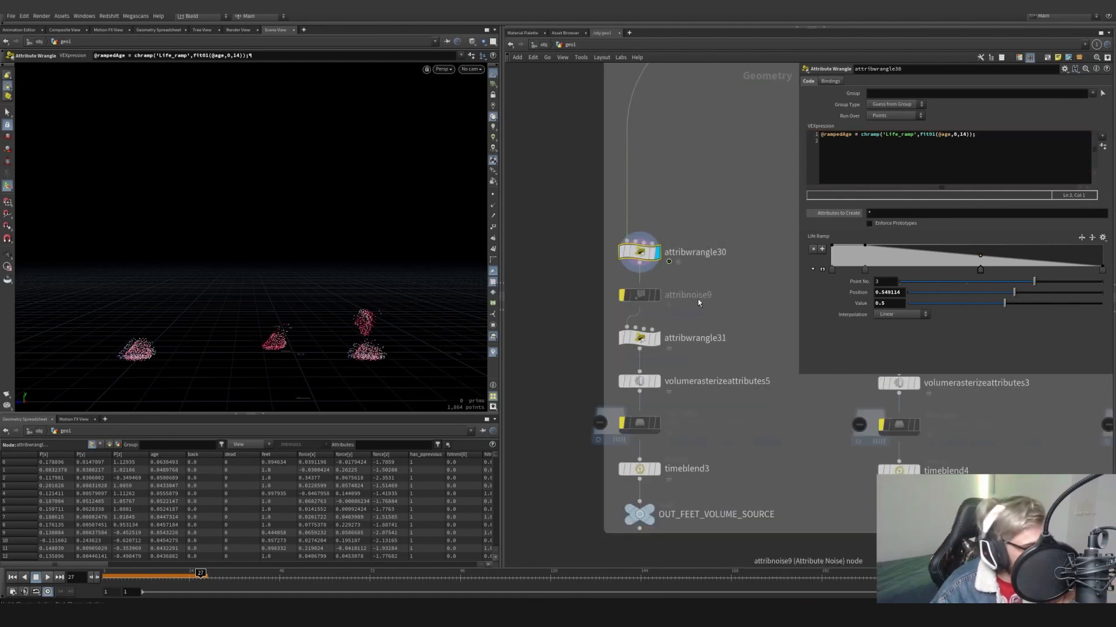
pyautogui.moveTo(756, 279); pyautogui.dragTo(771, 269, button='middle')
pyautogui.moveTo(981, 254); pyautogui.dragTo(1024, 253)
pyautogui.hotkey('ctrl', 'z')
pyautogui.hotkey('ctrl', 'z')
pyautogui.hotkey('ctrl', 'z')
pyautogui.hotkey('ctrl', 'z')
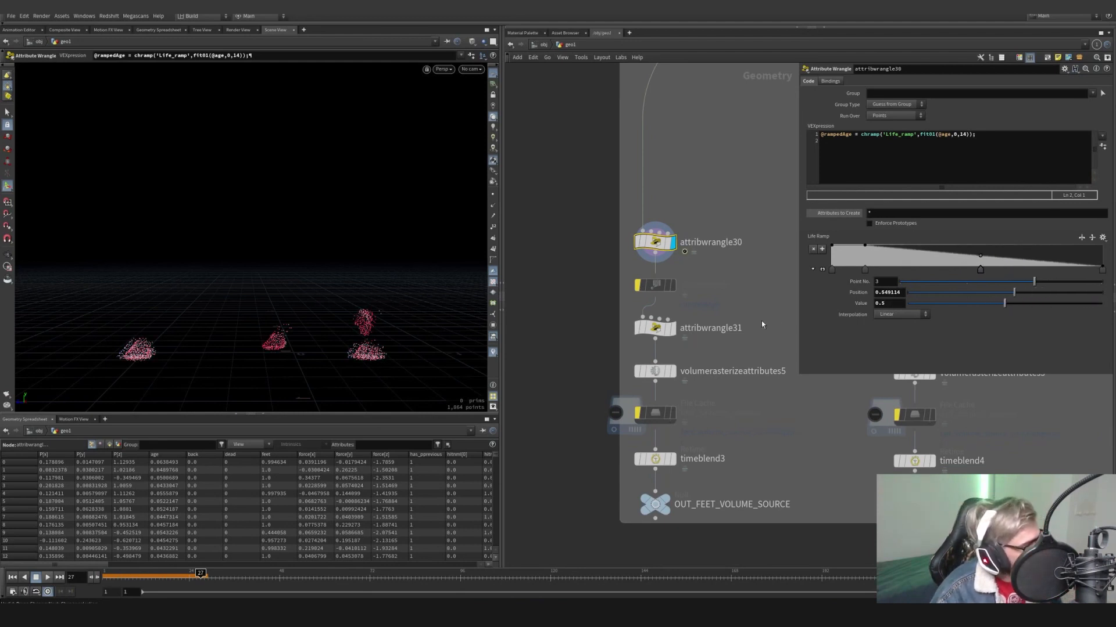
# Display attribwrangle31, compare it with attribwrangle30 and examine its density, temperature, flame and velocity assignments from rampedAge
pyautogui.click(673, 334)
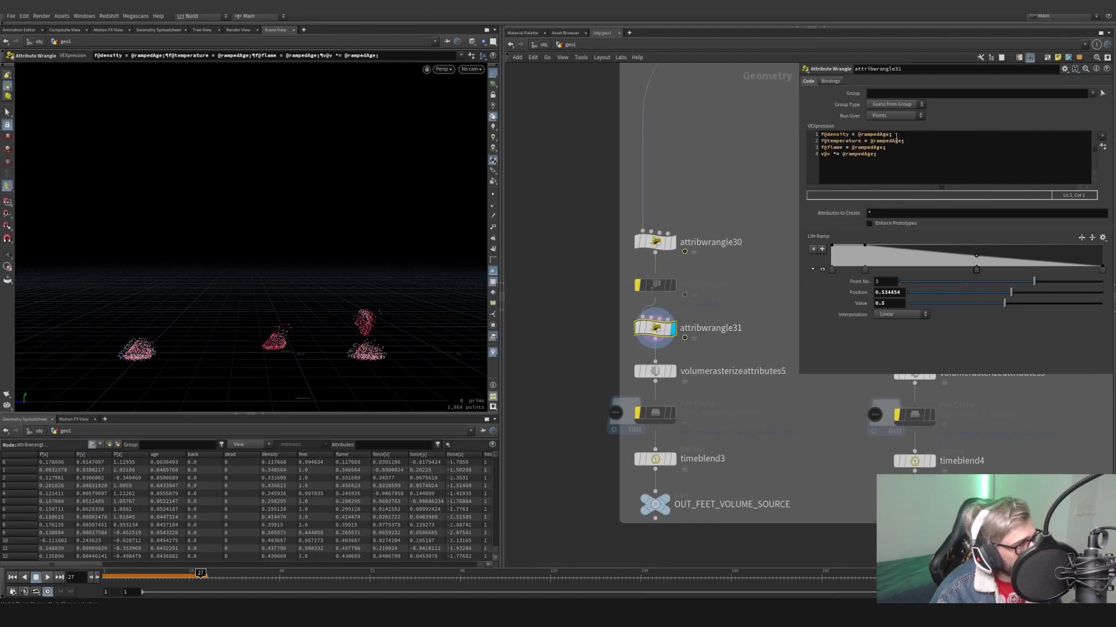
pyautogui.click(668, 244)
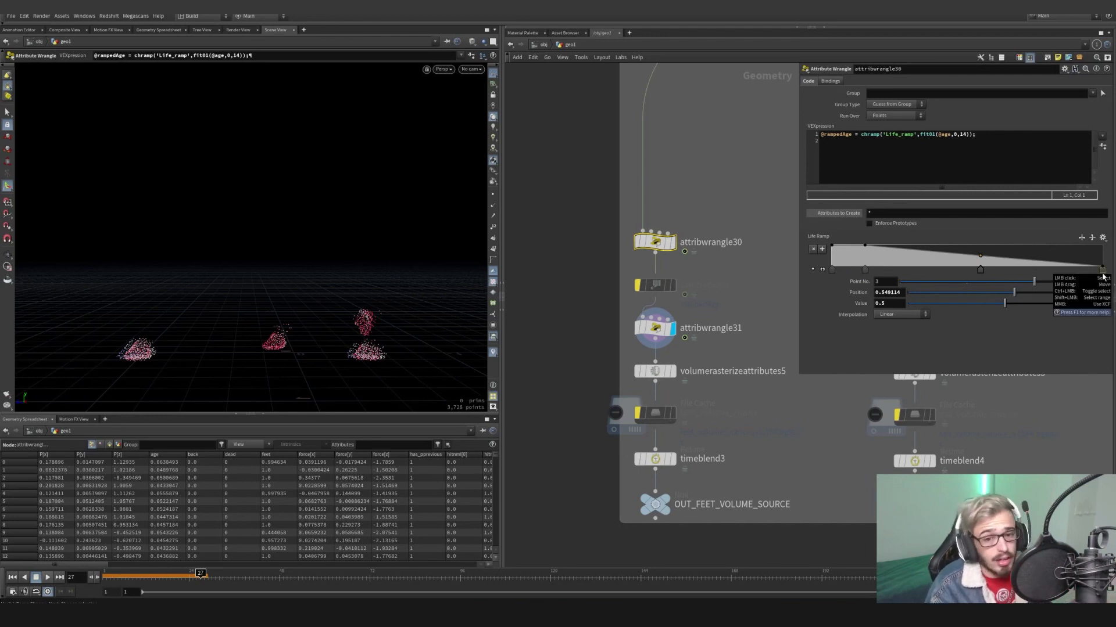
pyautogui.click(645, 326)
pyautogui.moveTo(892, 134); pyautogui.dragTo(809, 130)
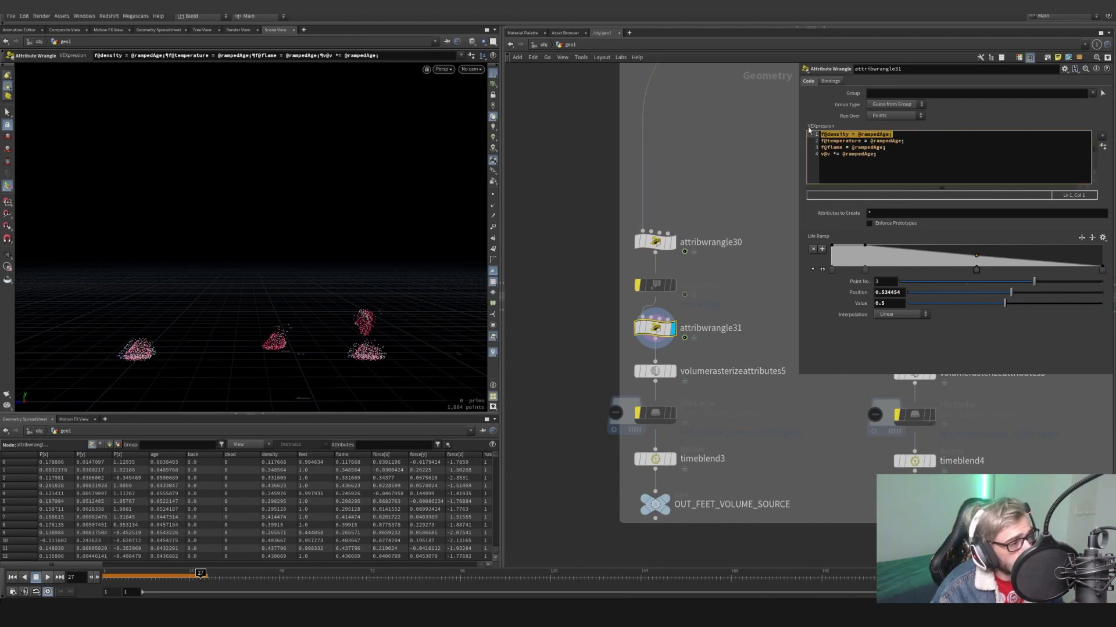
pyautogui.moveTo(915, 139); pyautogui.dragTo(822, 140)
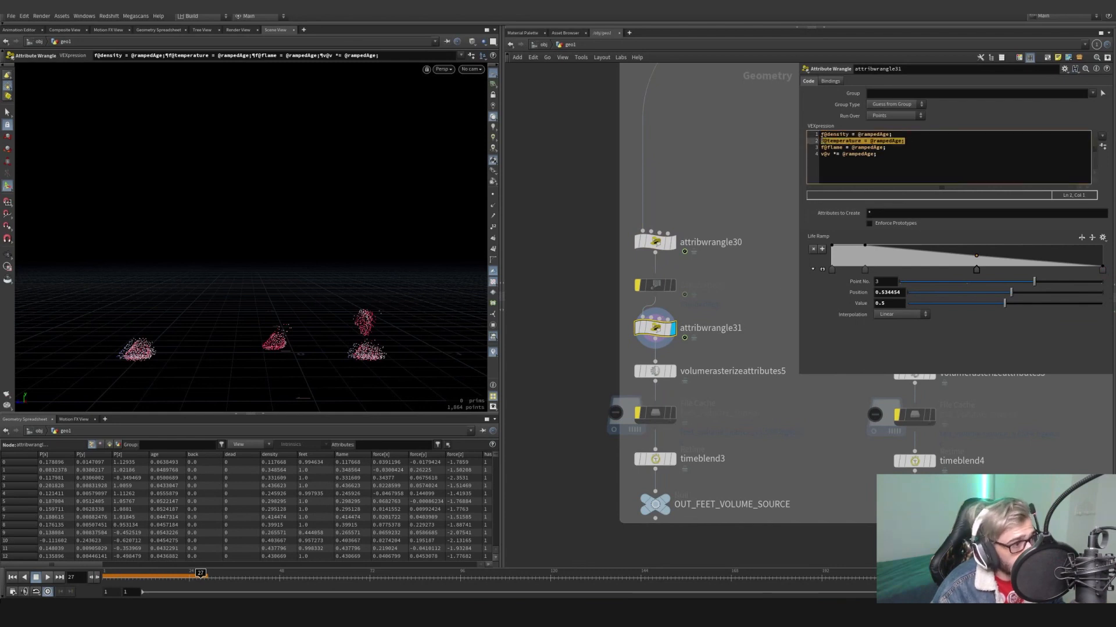
pyautogui.moveTo(914, 148); pyautogui.dragTo(806, 142)
pyautogui.click(913, 150)
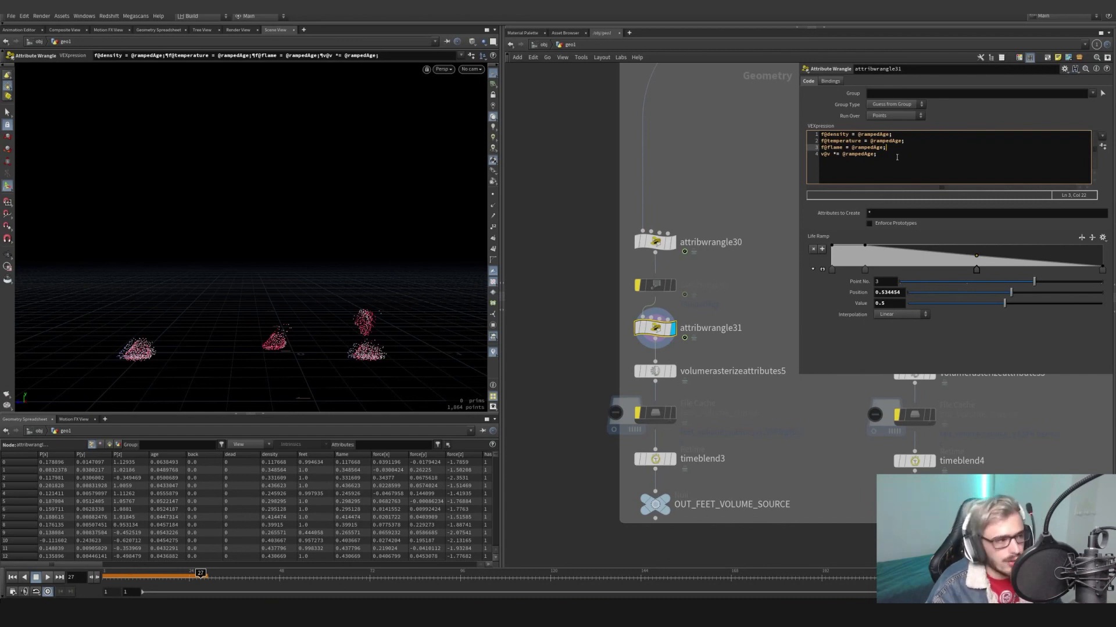
pyautogui.moveTo(897, 157); pyautogui.dragTo(821, 156)
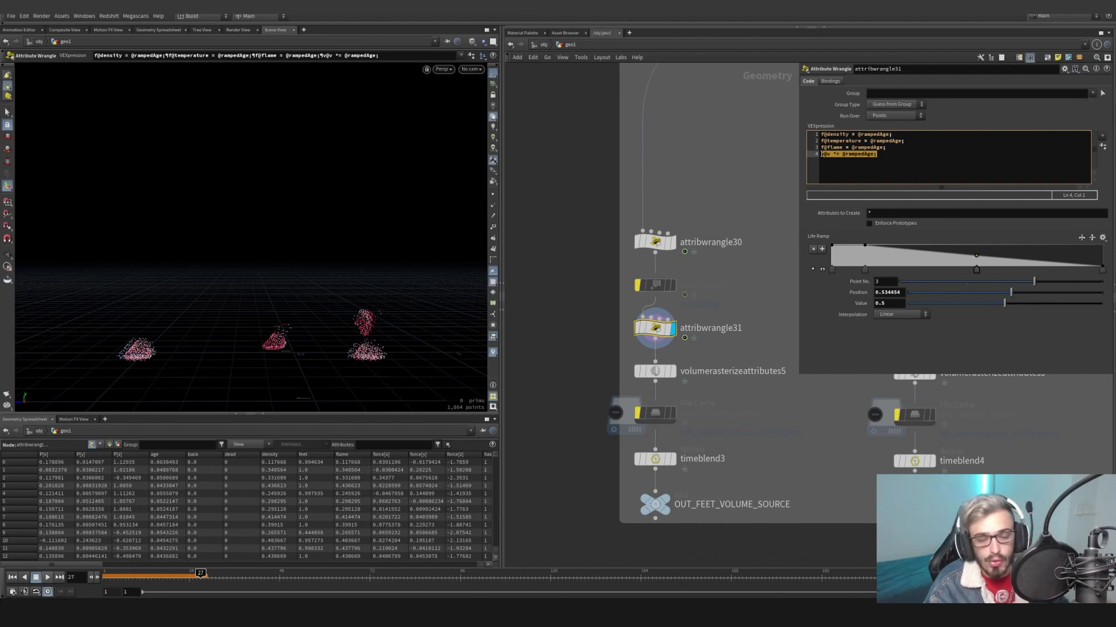
# Display the feet branch's volumerasterizeattributes5 node and enlarge the parameter area to read its rasterization settings
pyautogui.click(671, 371)
pyautogui.moveTo(659, 374); pyautogui.dragTo(646, 329, button='middle')
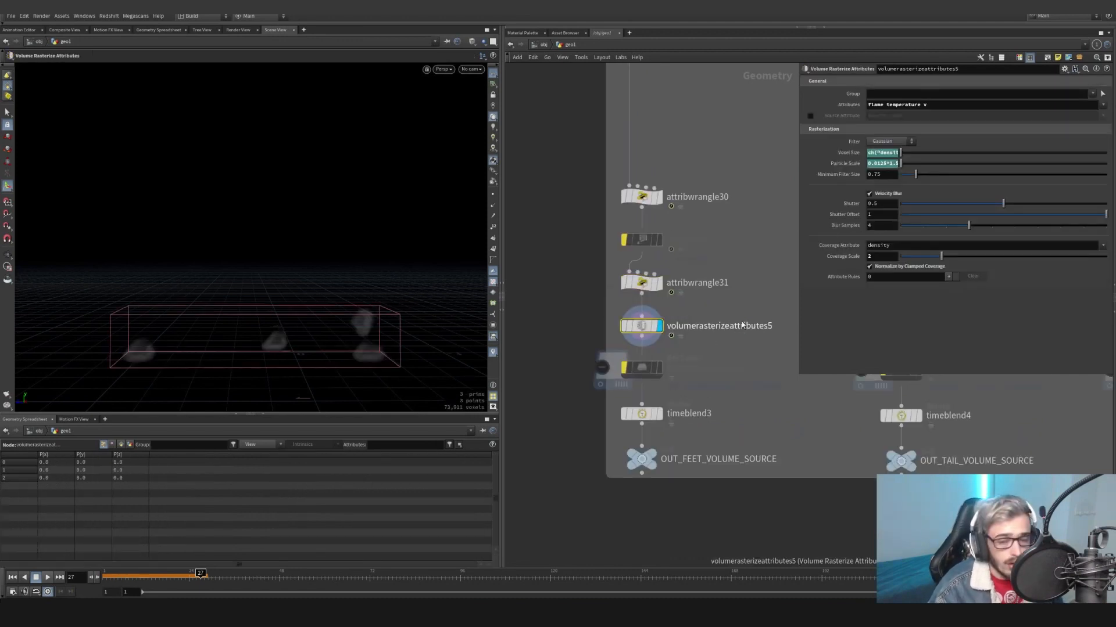
pyautogui.moveTo(798, 171); pyautogui.dragTo(667, 171)
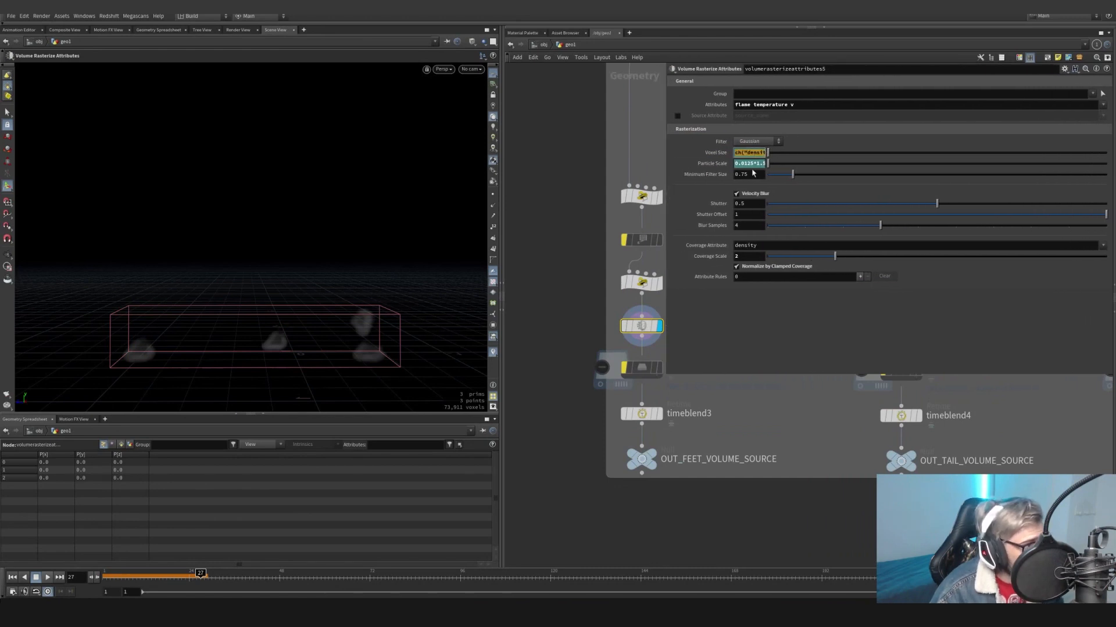
# Try reverting all volumerasterizeattributes5 parameters to their defaults, and undo the change
pyautogui.click(1064, 69)
pyautogui.click(1017, 257)
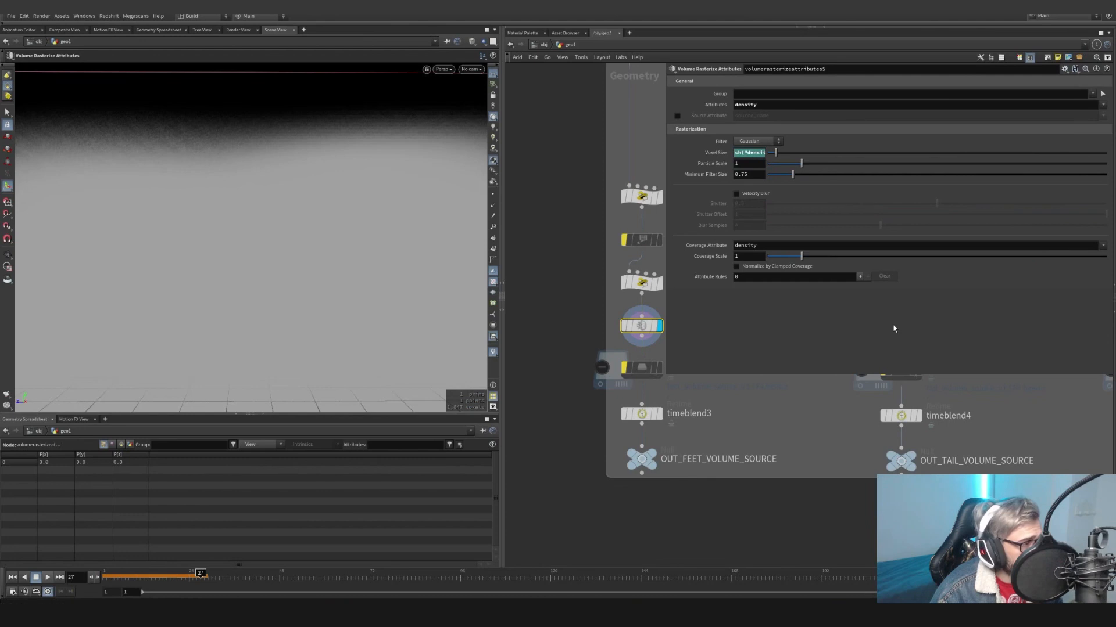
pyautogui.hotkey('ctrl', 'z')
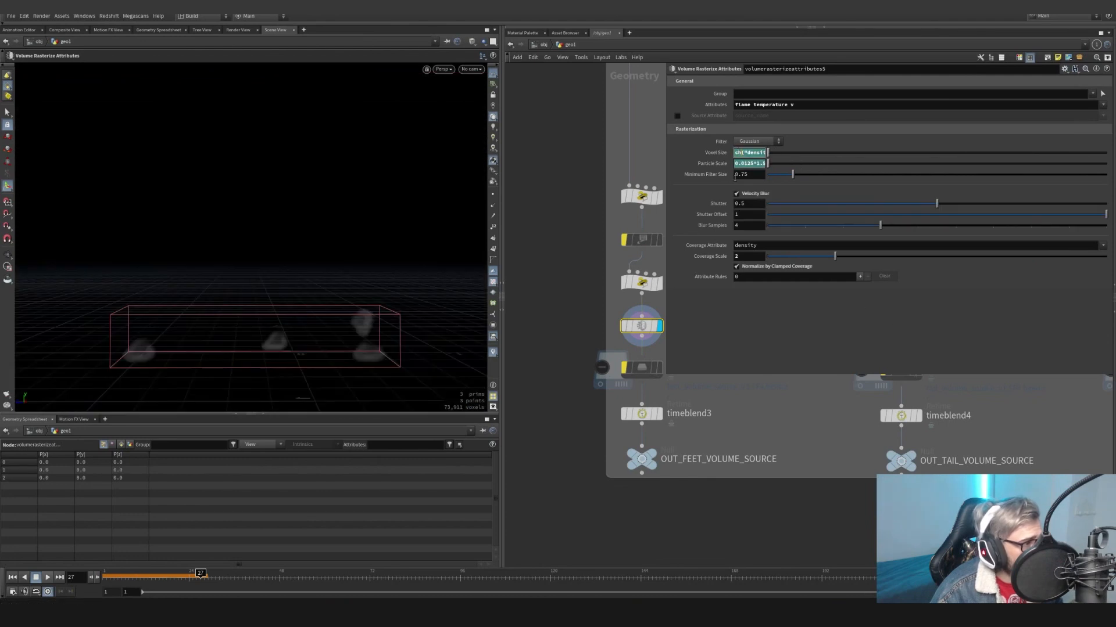
# Open the Voxel Size expression of volumerasterizeattributes5 in an enlarged expression editor moved clear of the parameters
pyautogui.rightClick(726, 166)
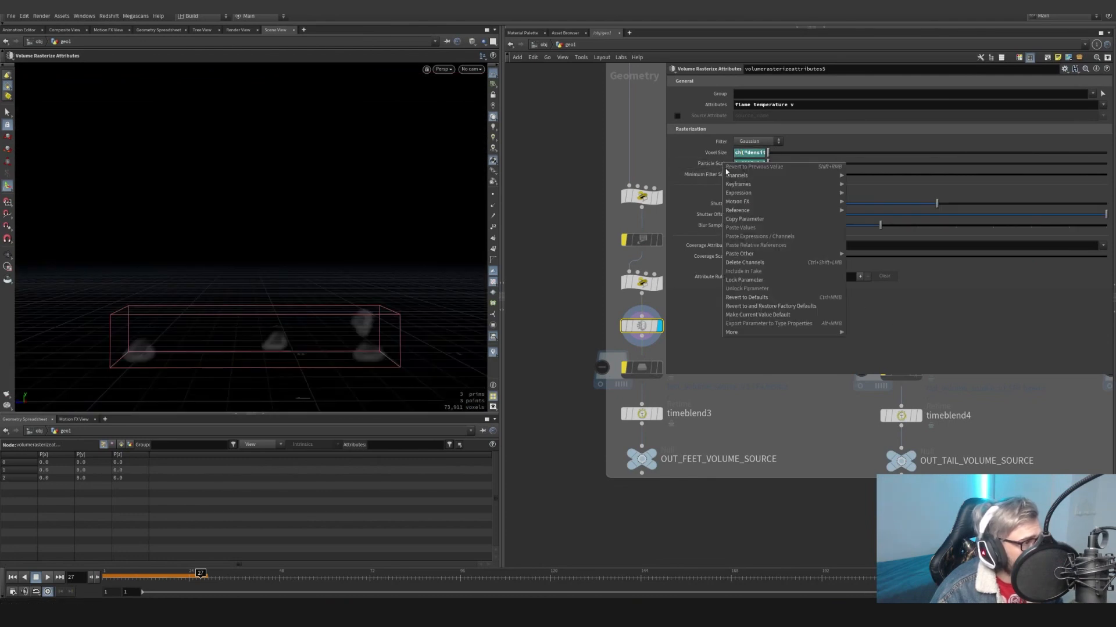
pyautogui.click(744, 219)
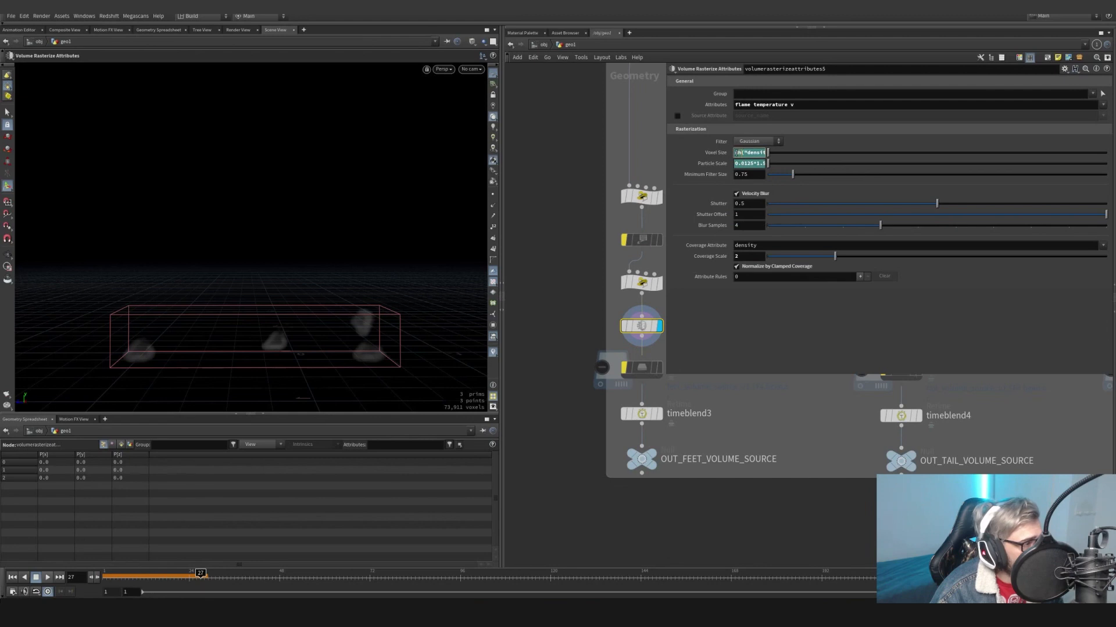
pyautogui.moveTo(736, 152); pyautogui.dragTo(775, 154)
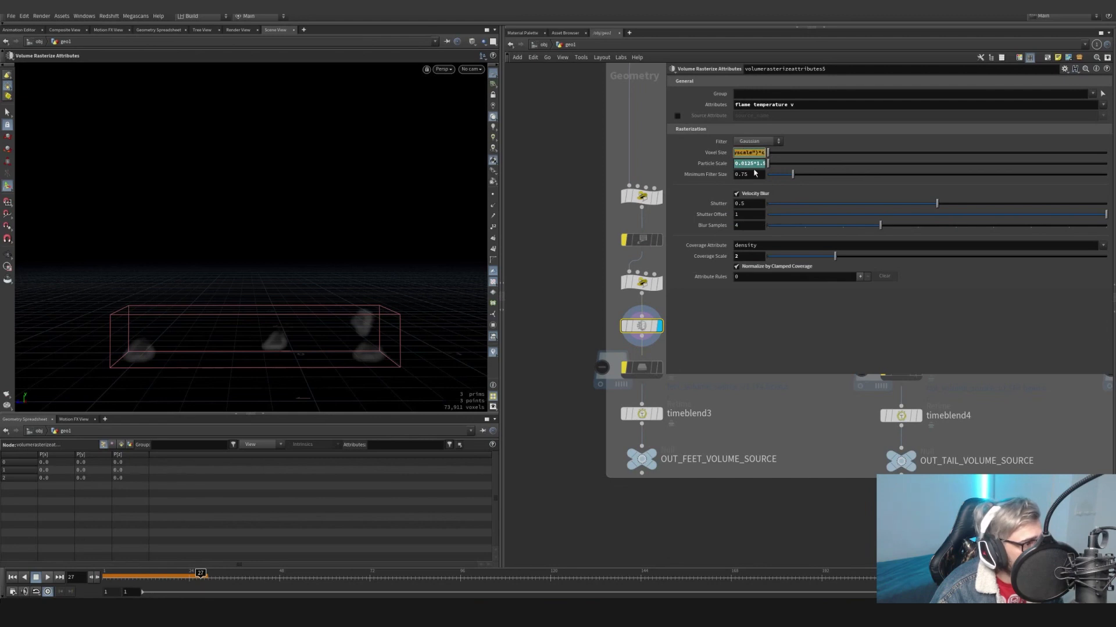
pyautogui.hotkey('alt', 'e')
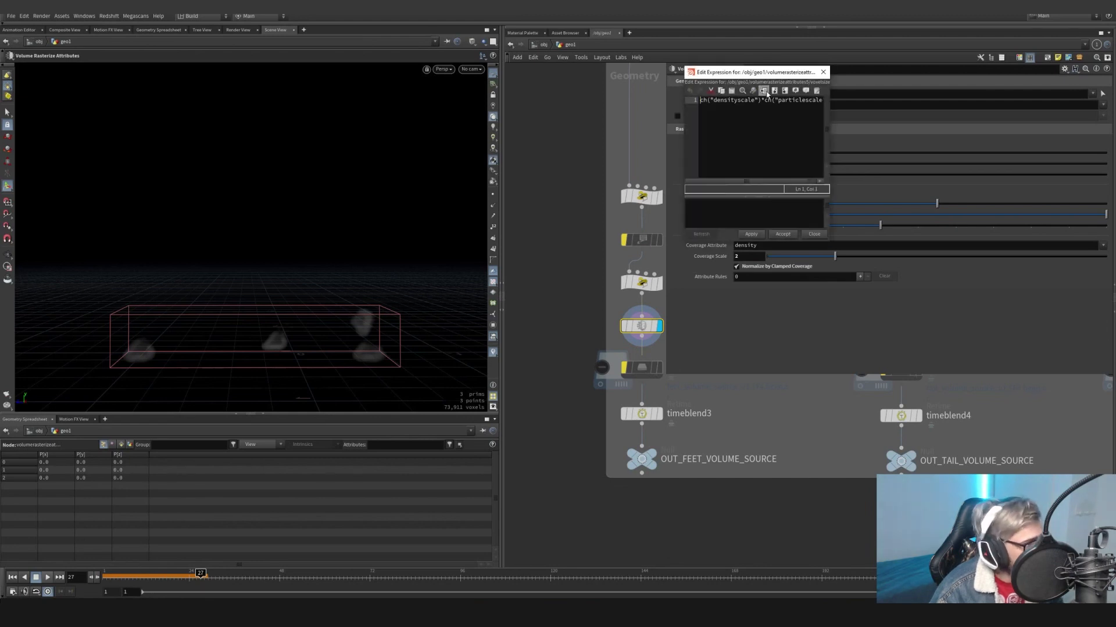
pyautogui.moveTo(833, 143); pyautogui.dragTo(1095, 143)
pyautogui.moveTo(872, 72); pyautogui.dragTo(437, 96)
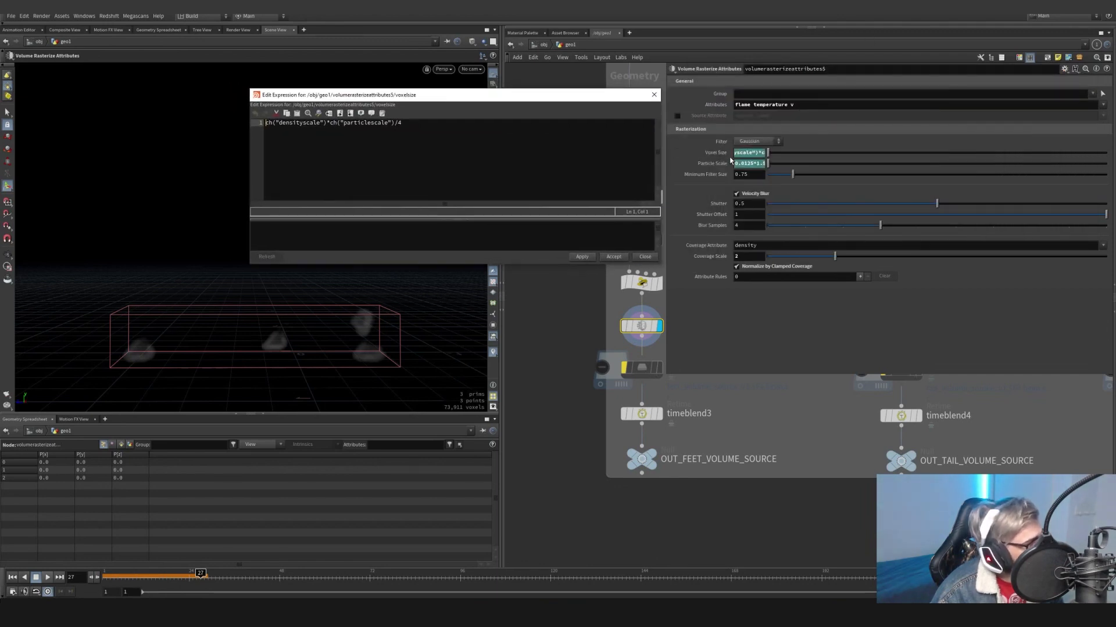
# Examine how the Voxel Size expression references densityscale and particlescale divided by 4, and close the expression editor
pyautogui.rightClick(712, 164)
pyautogui.click(731, 220)
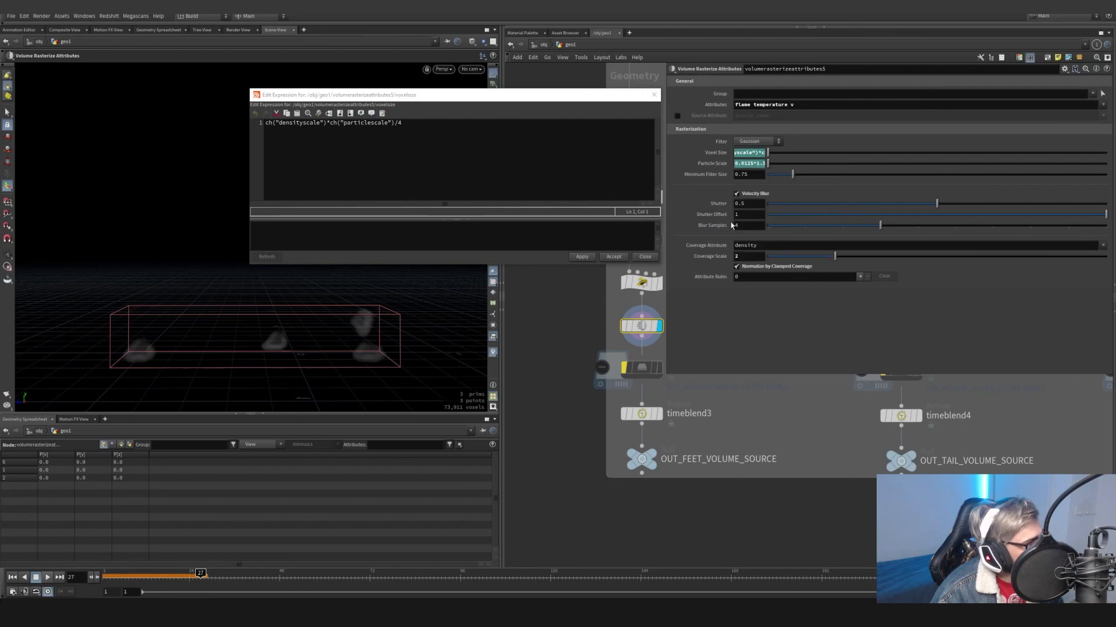
pyautogui.moveTo(327, 123); pyautogui.dragTo(263, 123)
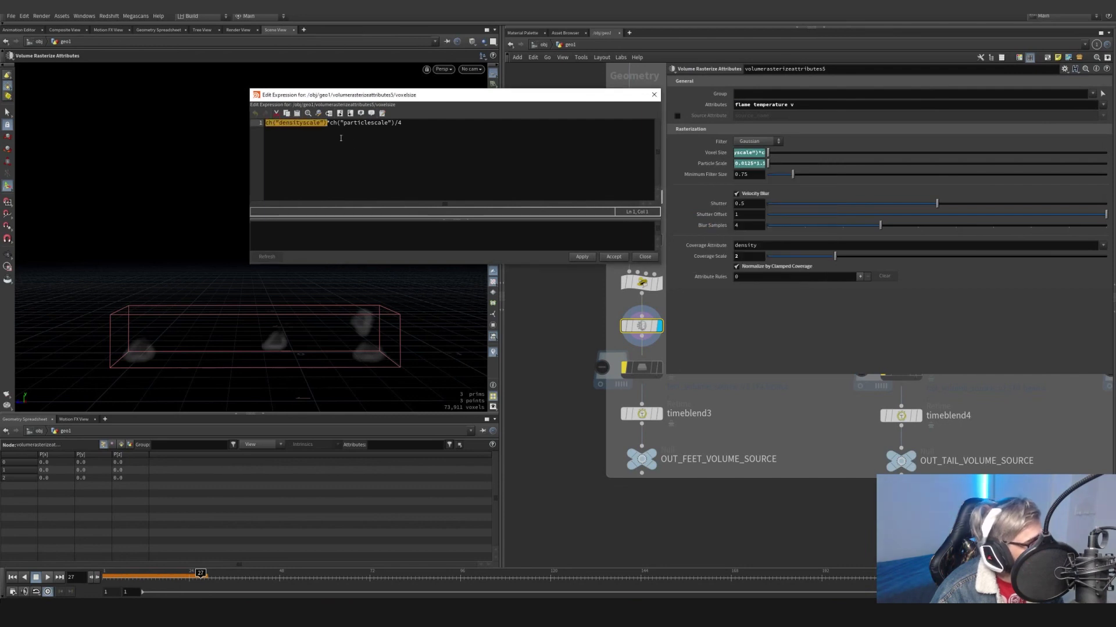
pyautogui.rightClick(712, 257)
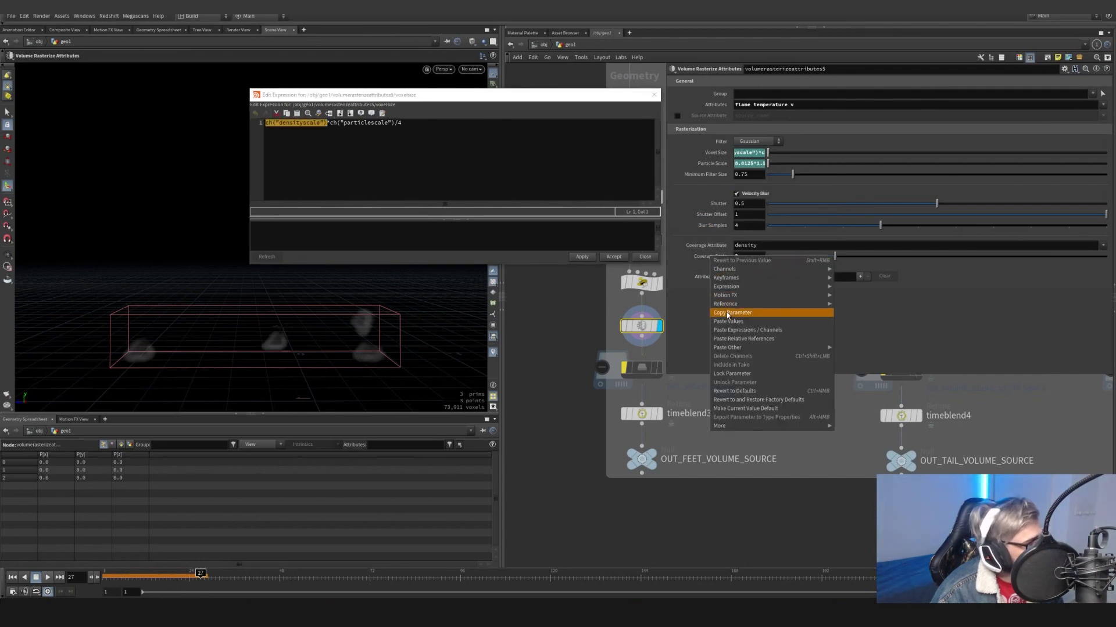
pyautogui.click(329, 123)
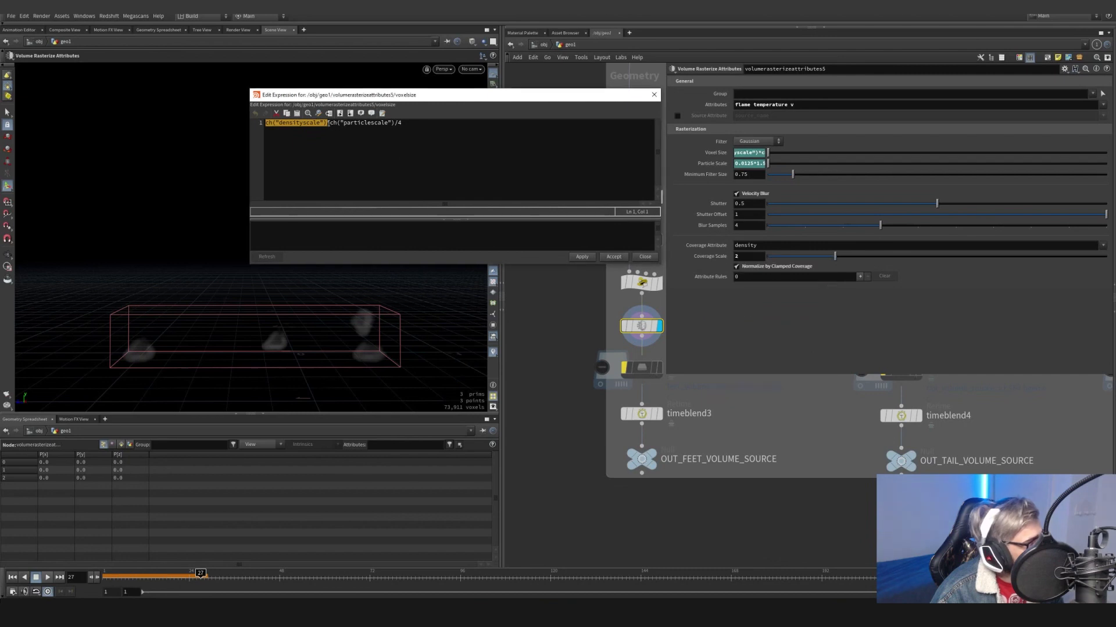
pyautogui.moveTo(329, 123); pyautogui.dragTo(391, 128)
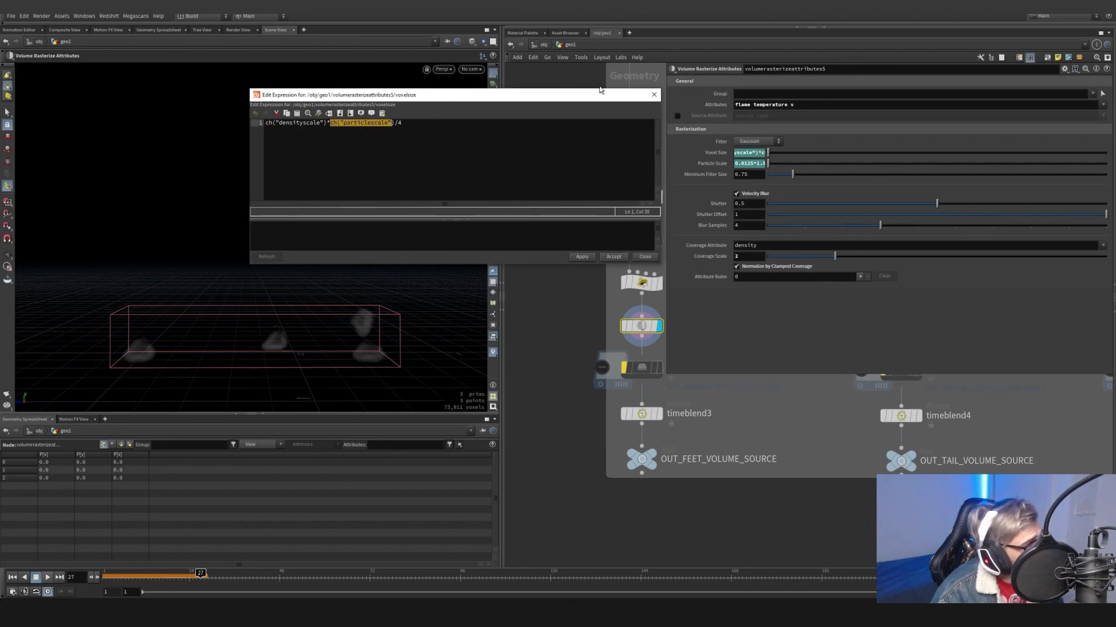
pyautogui.click(654, 94)
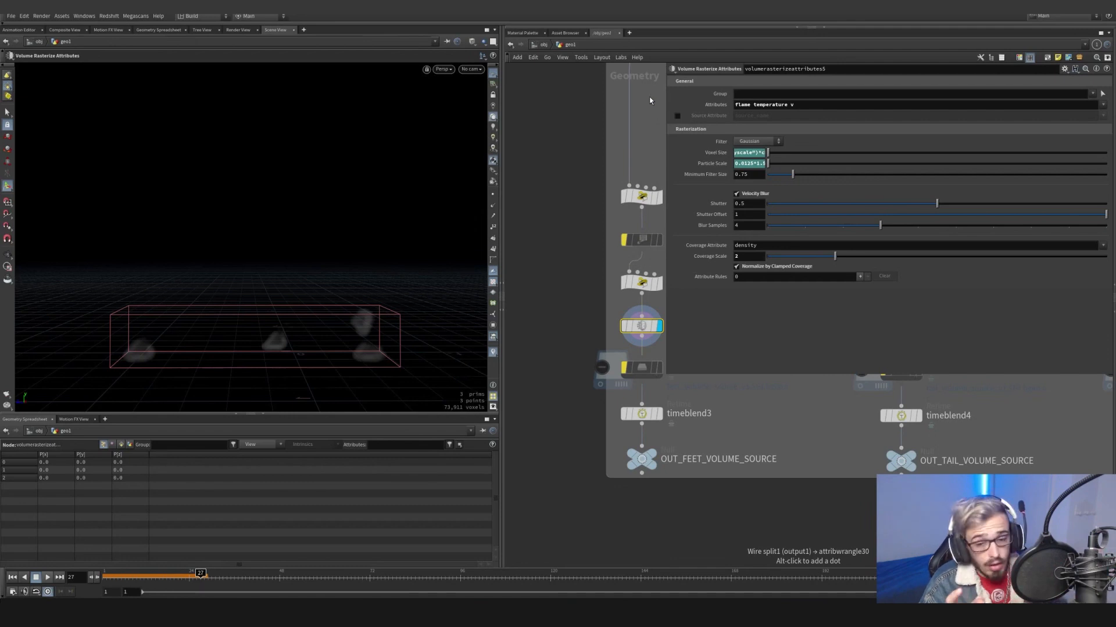
# Compare the Particle Scale parameter's expression with its evaluated value on volumerasterizeattributes5
pyautogui.click(729, 165)
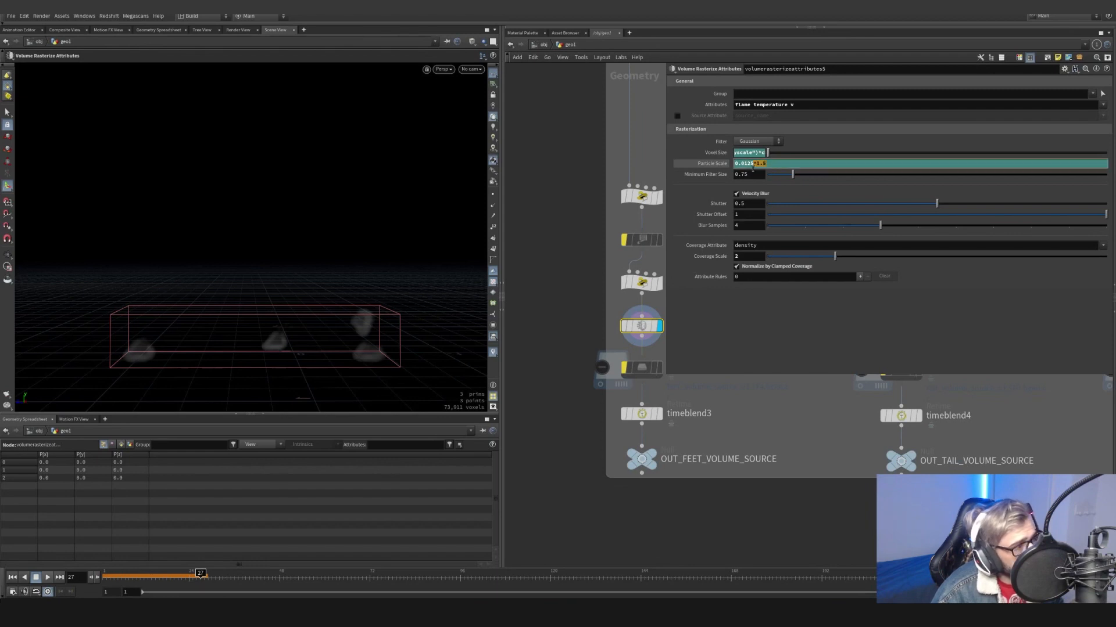
pyautogui.click(718, 166)
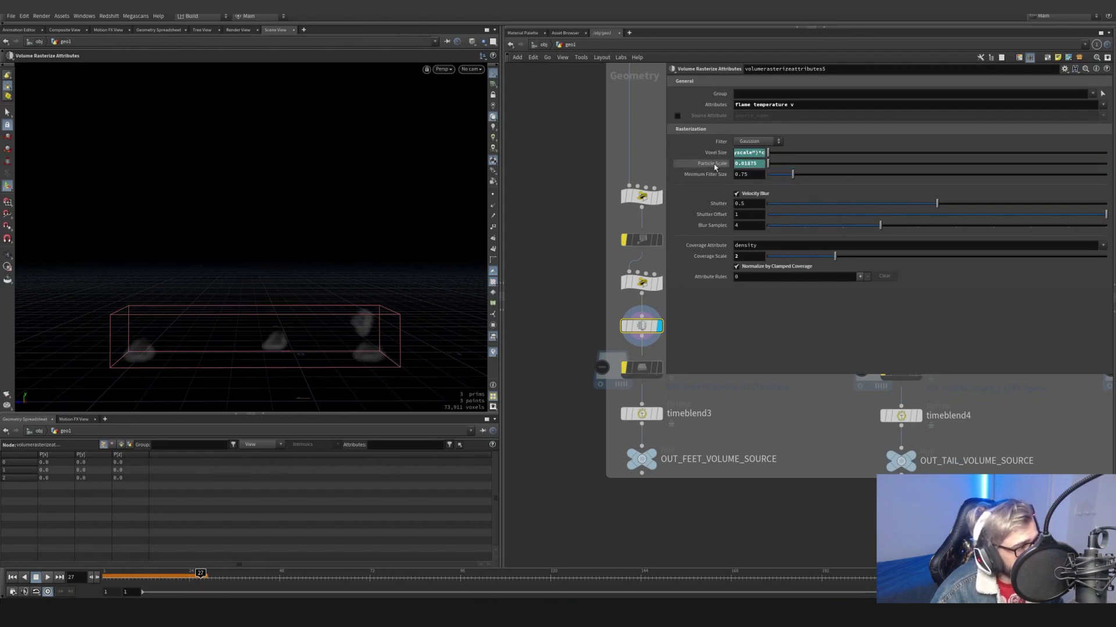
pyautogui.click(715, 167)
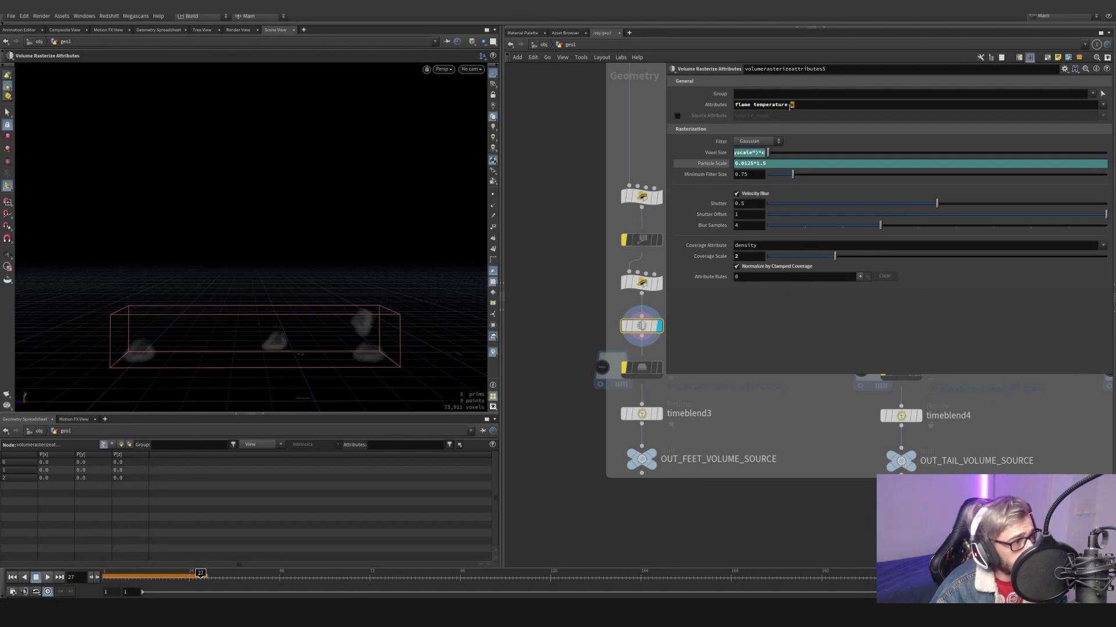
# Try adding density to the rasterized attributes of volumerasterizeattributes5, and remove it again
pyautogui.click(793, 105)
pyautogui.moveTo(659, 302); pyautogui.dragTo(601, 314, button='middle')
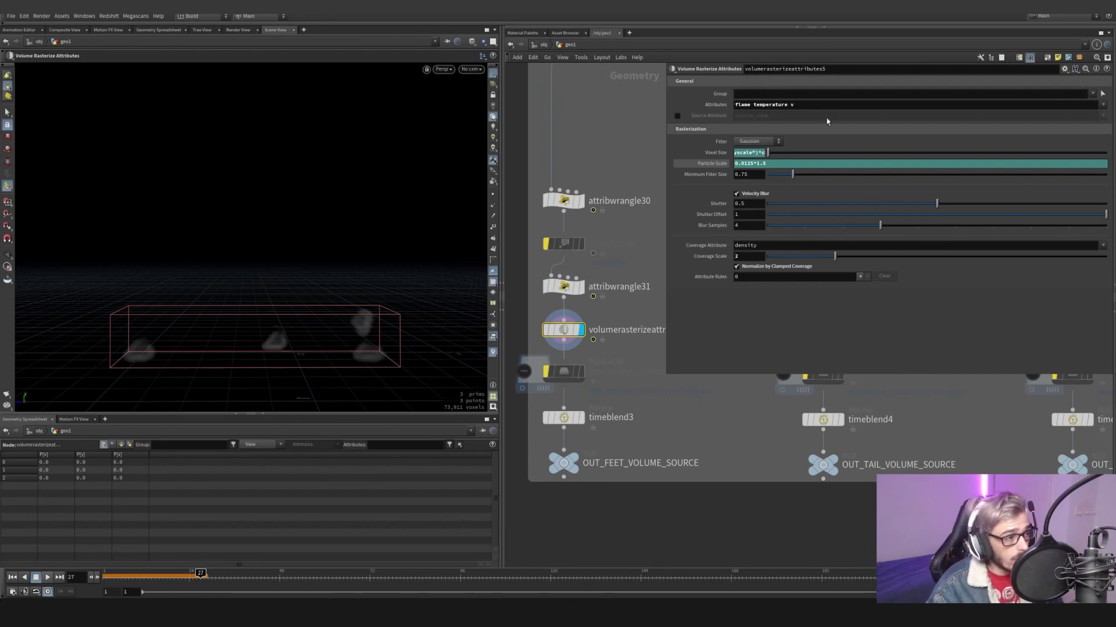
pyautogui.write('densit')
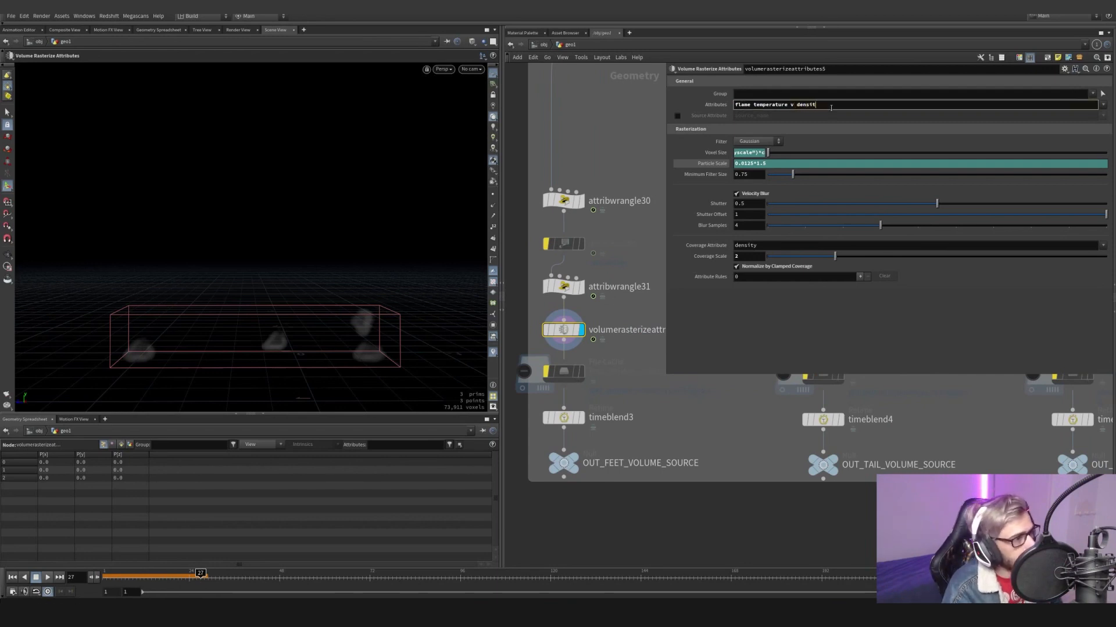
pyautogui.write('y')
pyautogui.press('Return')
pyautogui.doubleClick(808, 105)
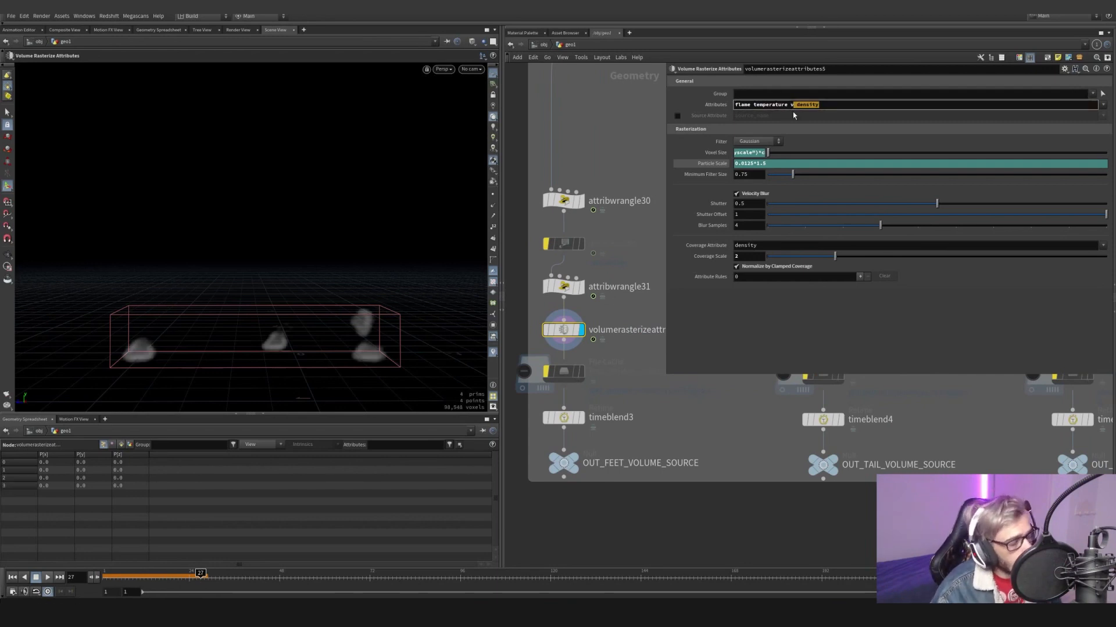
pyautogui.press('BackSpace')
pyautogui.press('Return')
# Display the feet branch's timeblend3 result and the tail branch's attribwrangle28 particles to review their settings
pyautogui.click(582, 417)
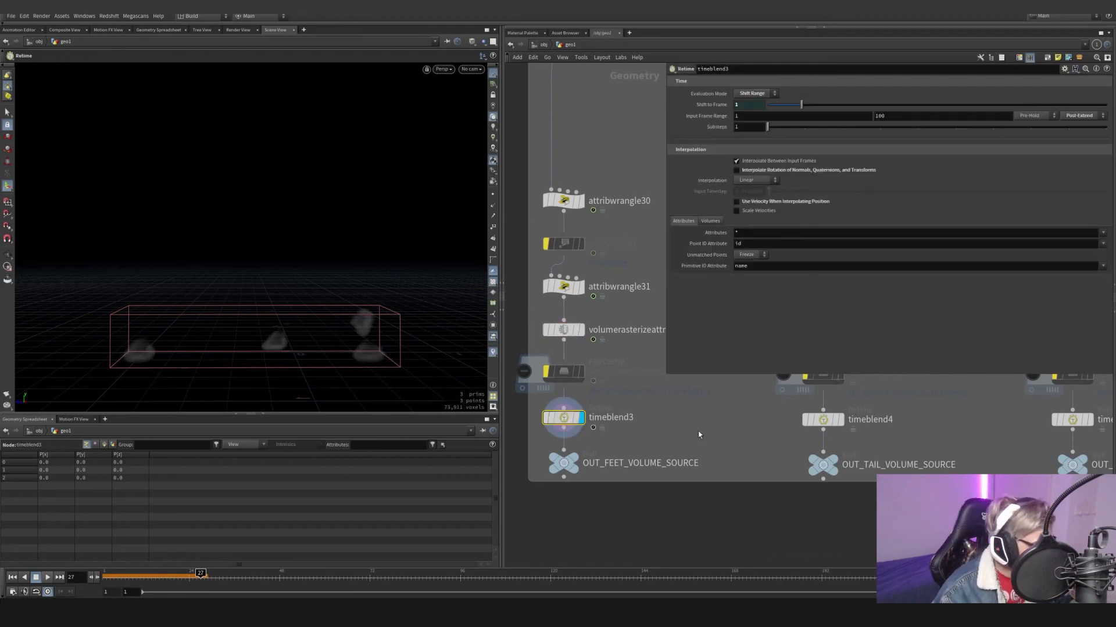
pyautogui.scroll(-4, 699, 433)
pyautogui.moveTo(700, 434); pyautogui.dragTo(553, 456, button='middle')
pyautogui.scroll(3, 605, 372)
pyautogui.click(597, 372)
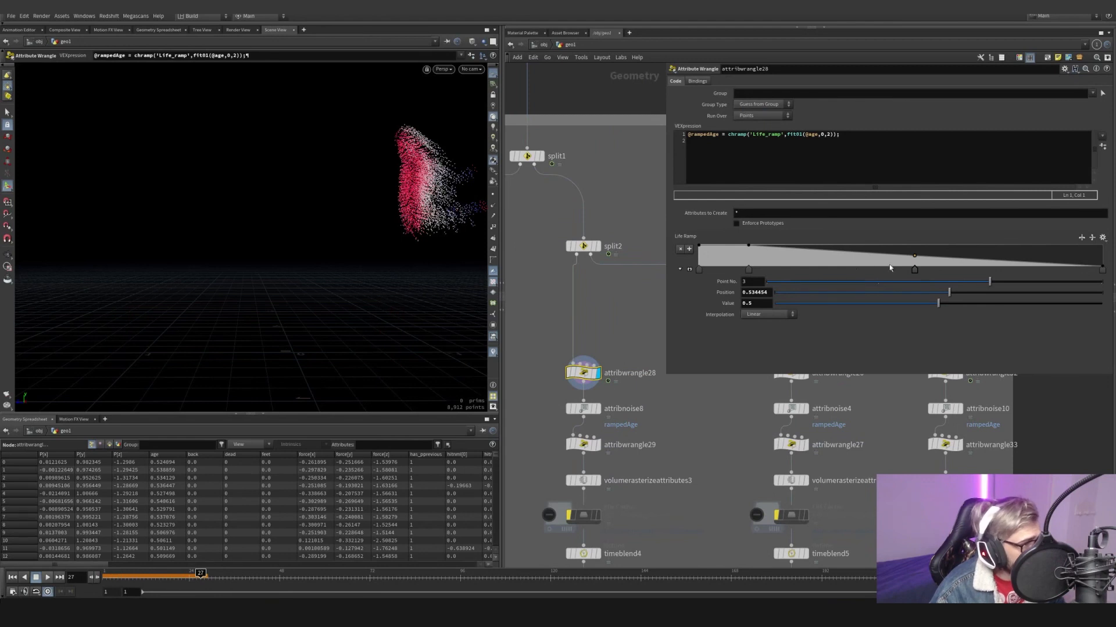
# Nudge the third Life Ramp point in attribwrangle28 and undo the change
pyautogui.moveTo(913, 256)
pyautogui.mouseDown()
pyautogui.moveTo(940, 248)
pyautogui.moveTo(916, 253)
pyautogui.mouseUp()
pyautogui.hotkey('ctrl', 'z')
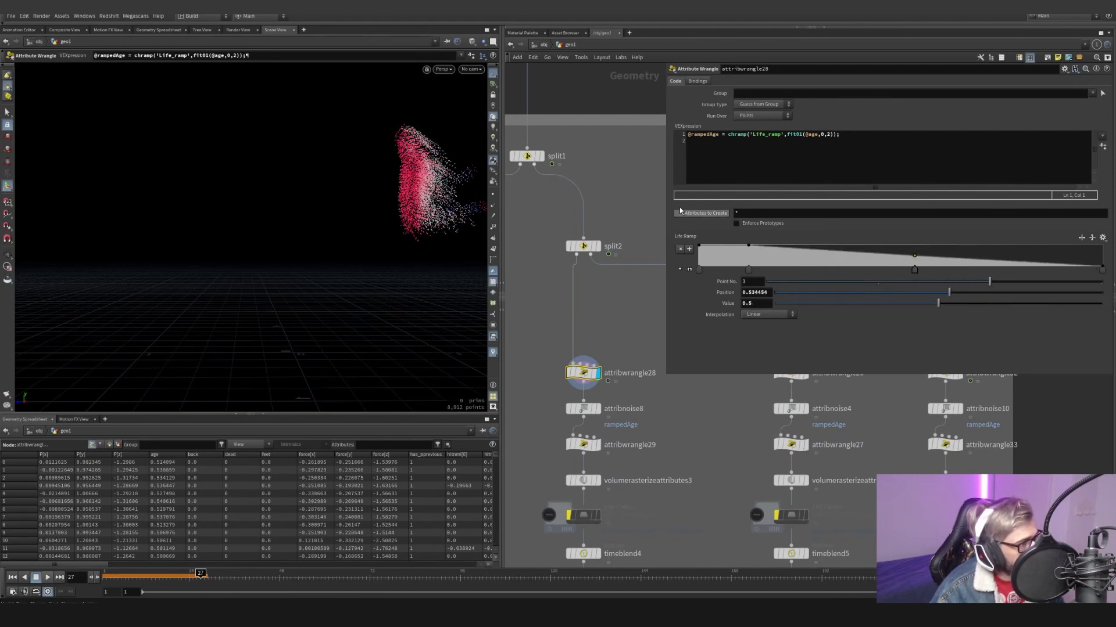
# Display the rampedAge noise node in the tail branch and scrub the timeline to frame 56 and back to frame 27
pyautogui.moveTo(621, 363); pyautogui.dragTo(637, 284, button='middle')
pyautogui.click(613, 330)
pyautogui.scroll(-3, 574, 328)
pyautogui.moveTo(574, 328)
pyautogui.mouseDown(button='middle')
pyautogui.moveTo(658, 310)
pyautogui.moveTo(583, 319)
pyautogui.mouseUp(button='middle')
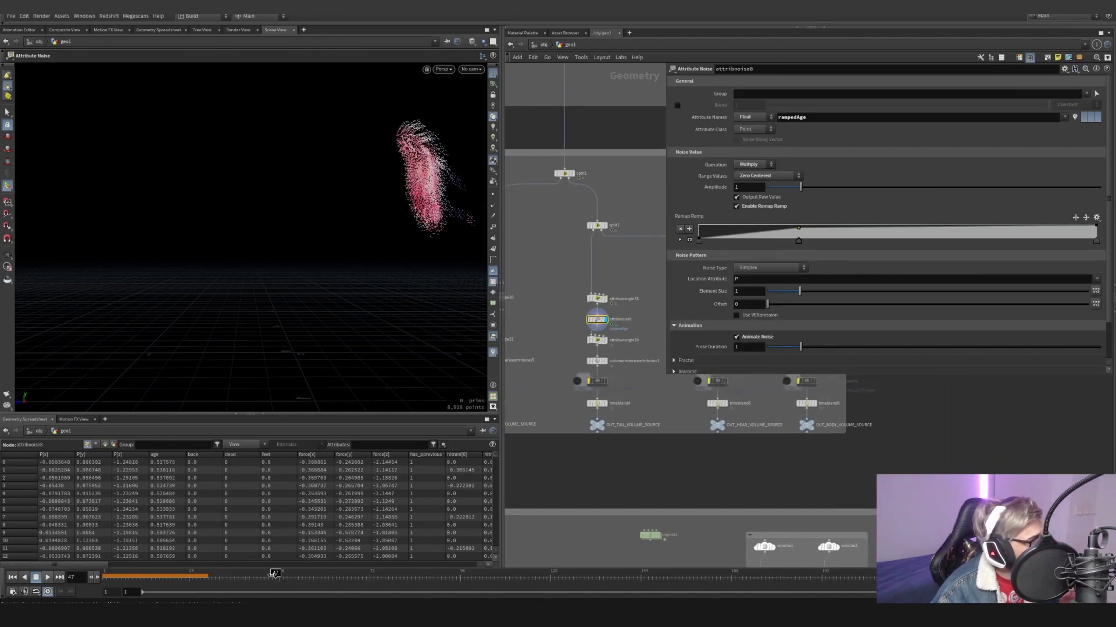
pyautogui.moveTo(302, 574); pyautogui.dragTo(307, 574)
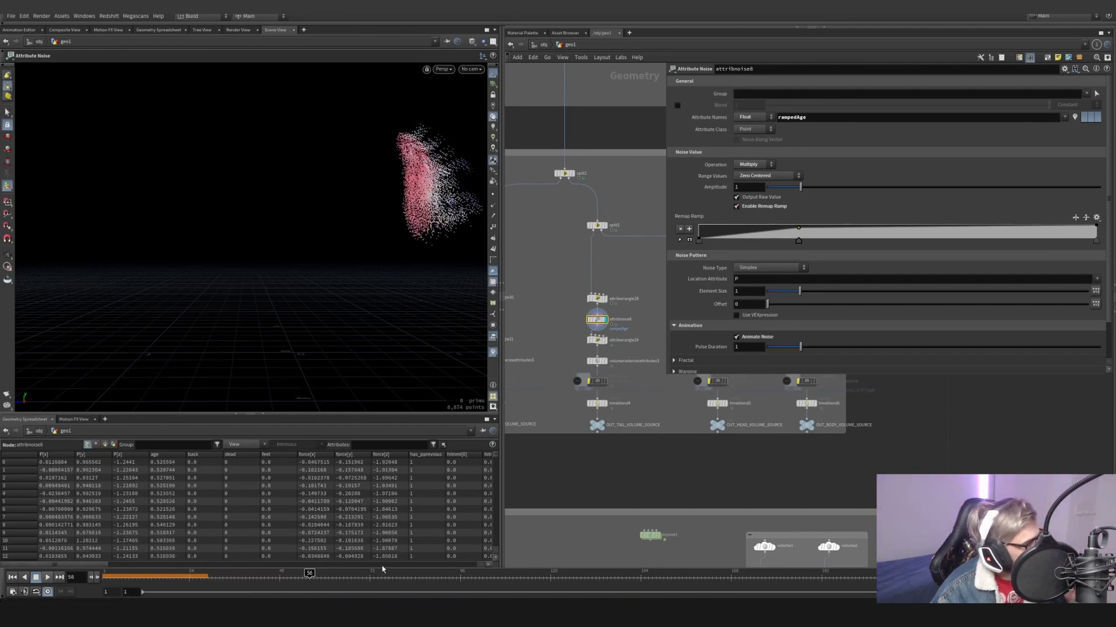
pyautogui.moveTo(310, 576); pyautogui.dragTo(200, 585)
# Examine the attribwrangle29 code for density, temperature, flame and velocity, and the tail volume rasterized by volumerasterizeattributes3
pyautogui.scroll(2, 607, 341)
pyautogui.click(606, 342)
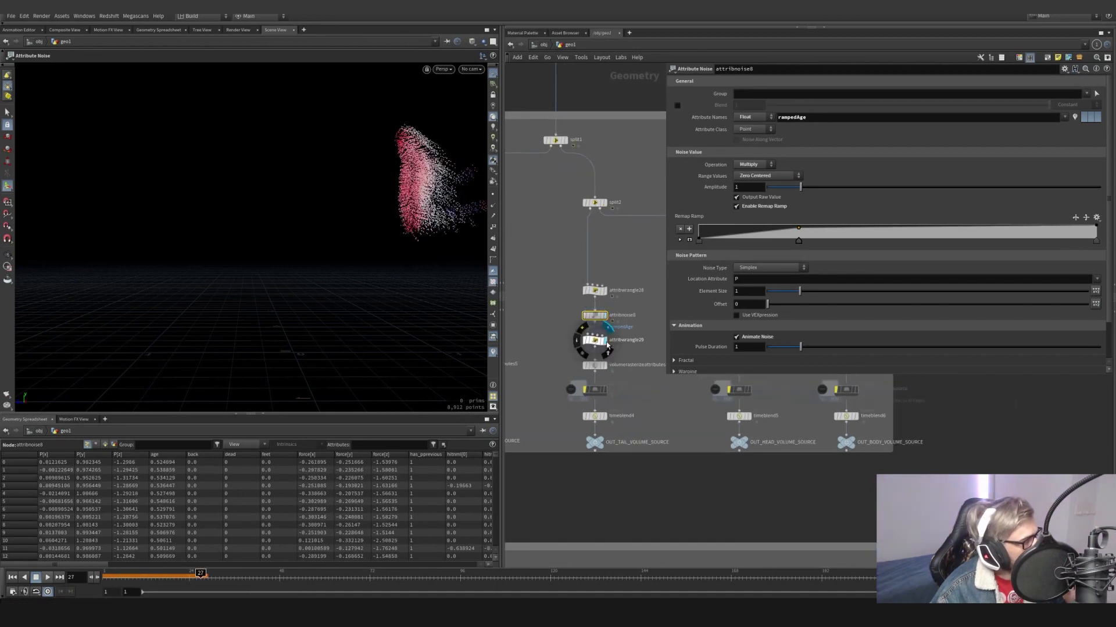
pyautogui.click(603, 342)
pyautogui.hotkey('ctrl', 'a')
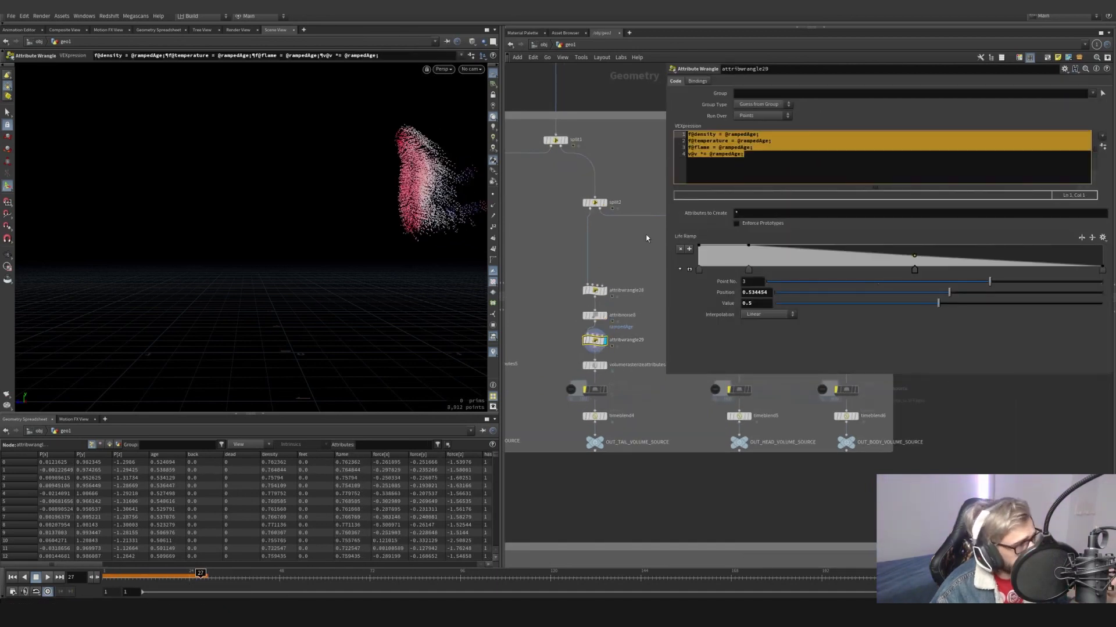
pyautogui.click(604, 366)
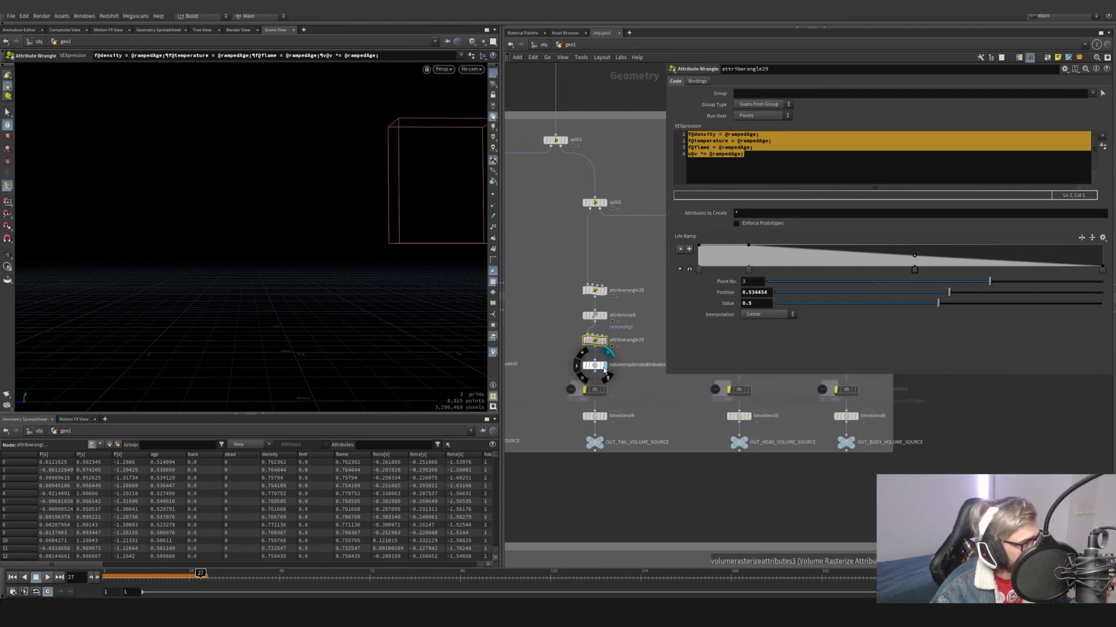
pyautogui.click(594, 366)
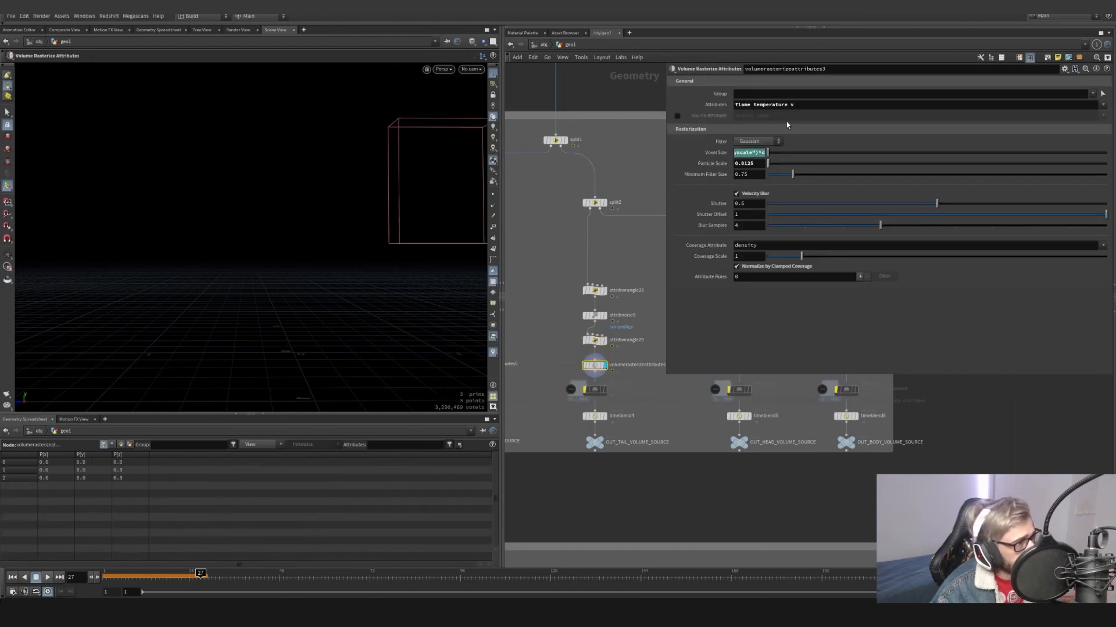
# Shrink the floating parameter pane to uncover more of the volume source network
pyautogui.moveTo(545, 330); pyautogui.dragTo(691, 307, button='middle')
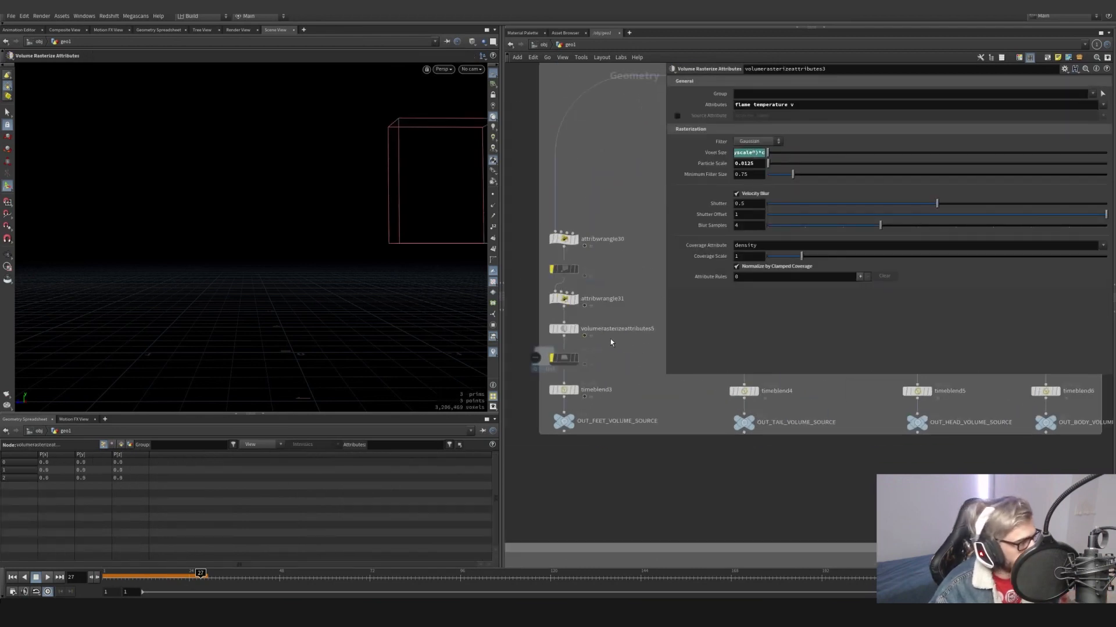
pyautogui.moveTo(662, 345); pyautogui.dragTo(533, 328, button='middle')
pyautogui.moveTo(665, 374); pyautogui.dragTo(810, 343)
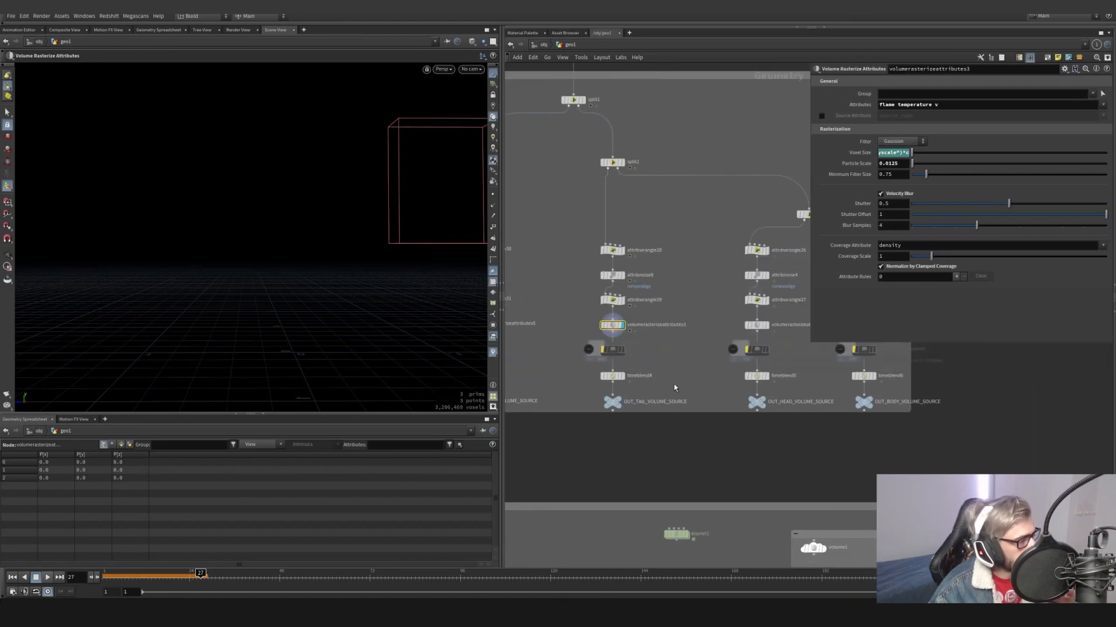
pyautogui.click(624, 377)
# Display the head branch's attribwrangle26 and attribnoise4 and review their Life Ramp and rampedAge noise settings
pyautogui.moveTo(710, 370); pyautogui.dragTo(601, 376, button='middle')
pyautogui.scroll(2, 601, 376)
pyautogui.click(668, 233)
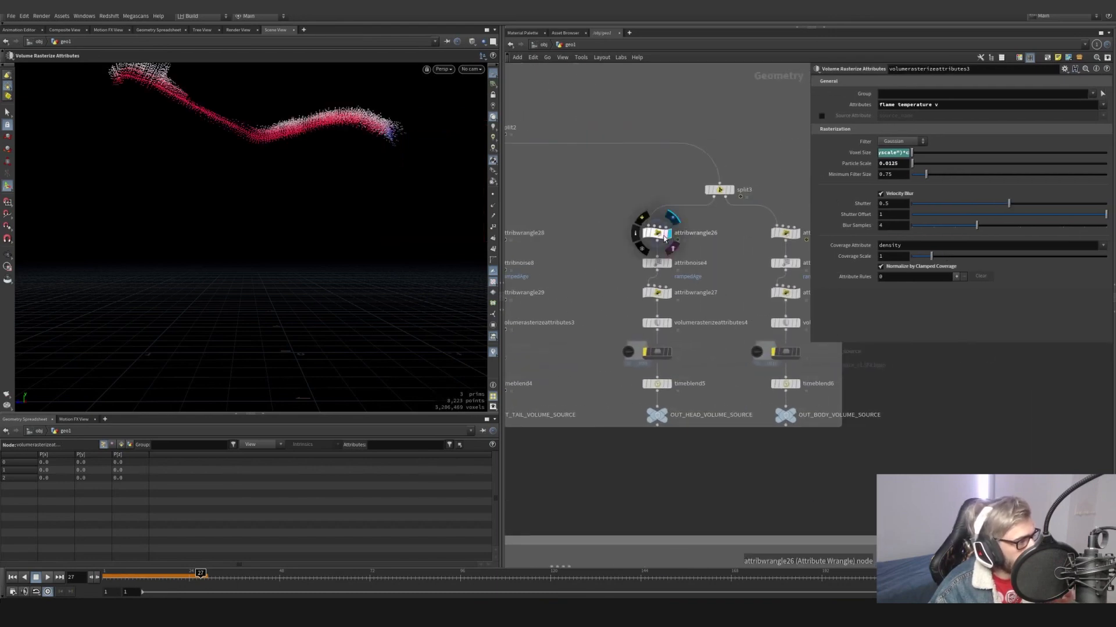
pyautogui.click(652, 233)
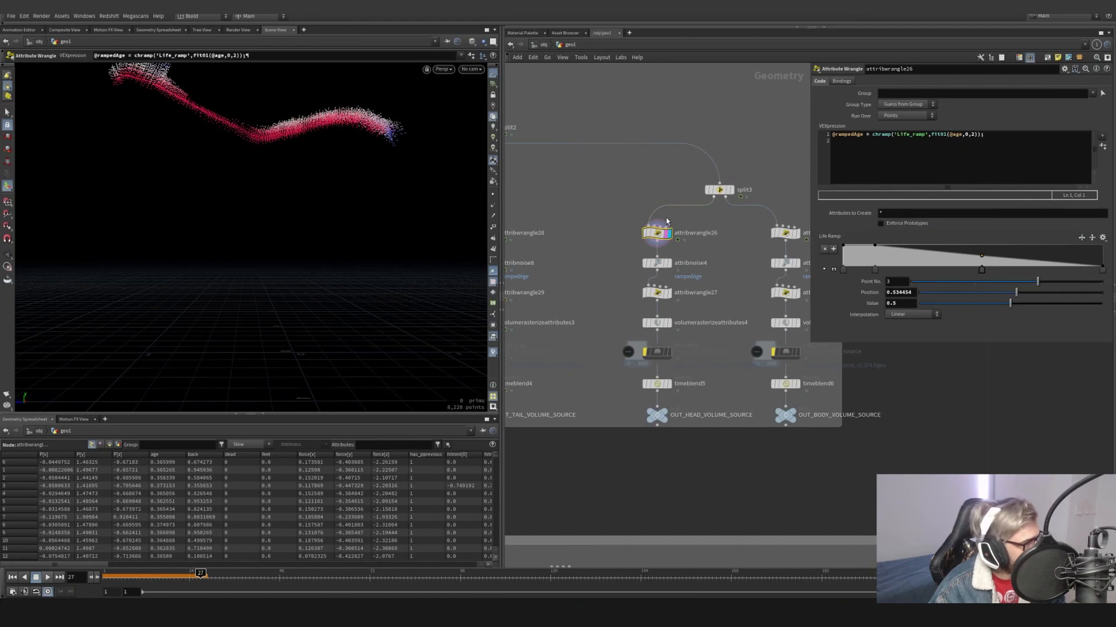
pyautogui.click(668, 263)
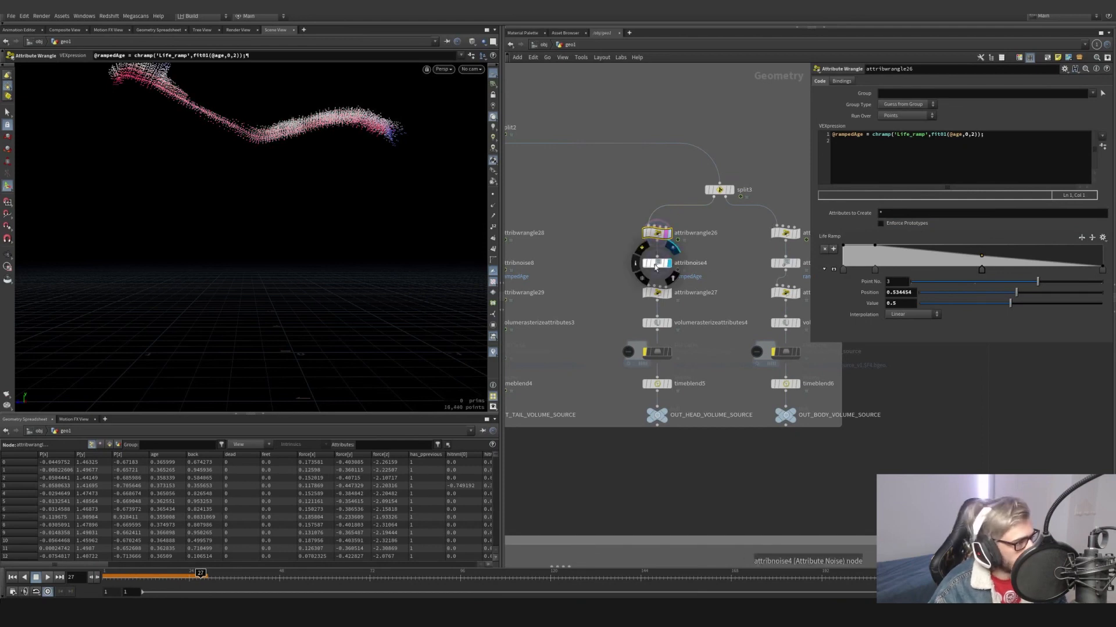
pyautogui.click(653, 263)
# Display volumerasterizeattributes4 and inspect it together with the timeblend5 retime settings in the head branch
pyautogui.click(668, 323)
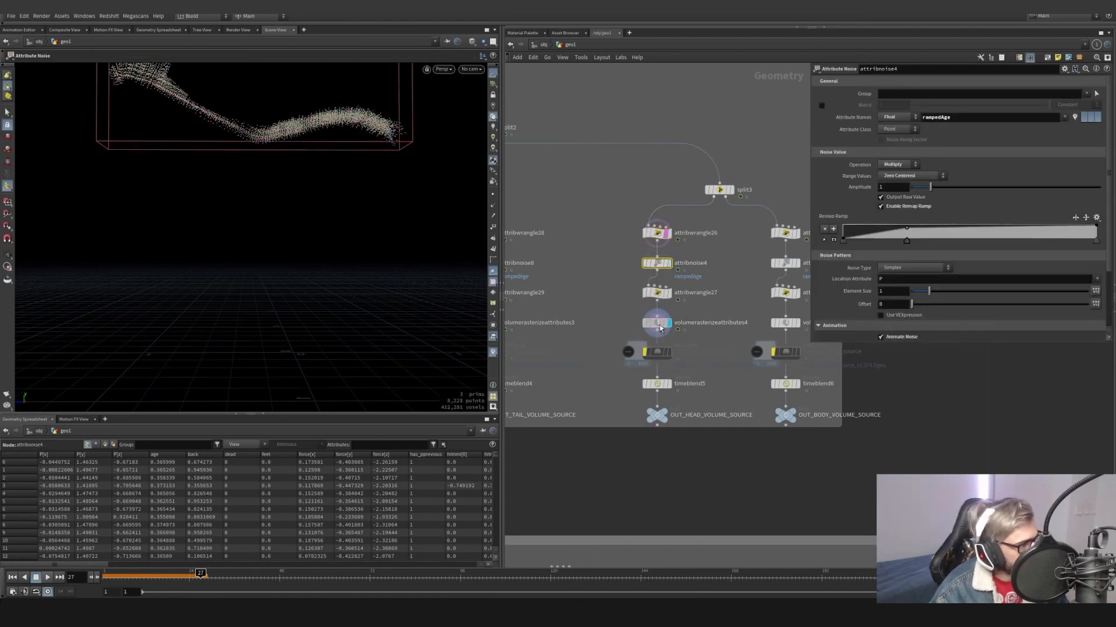
pyautogui.click(653, 323)
pyautogui.click(667, 385)
pyautogui.click(655, 384)
# Display attribwrangle32 in the body branch, and review its ramp, the attribnoise10 settings and the attribwrangle33 code
pyautogui.moveTo(720, 337); pyautogui.dragTo(654, 354, button='middle')
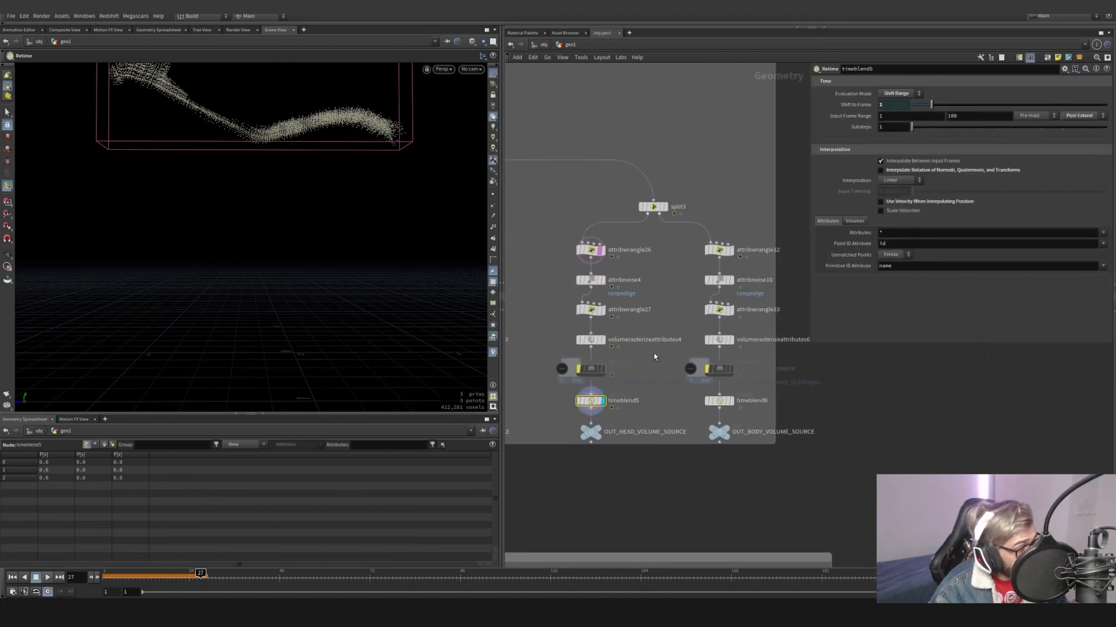
pyautogui.click(729, 251)
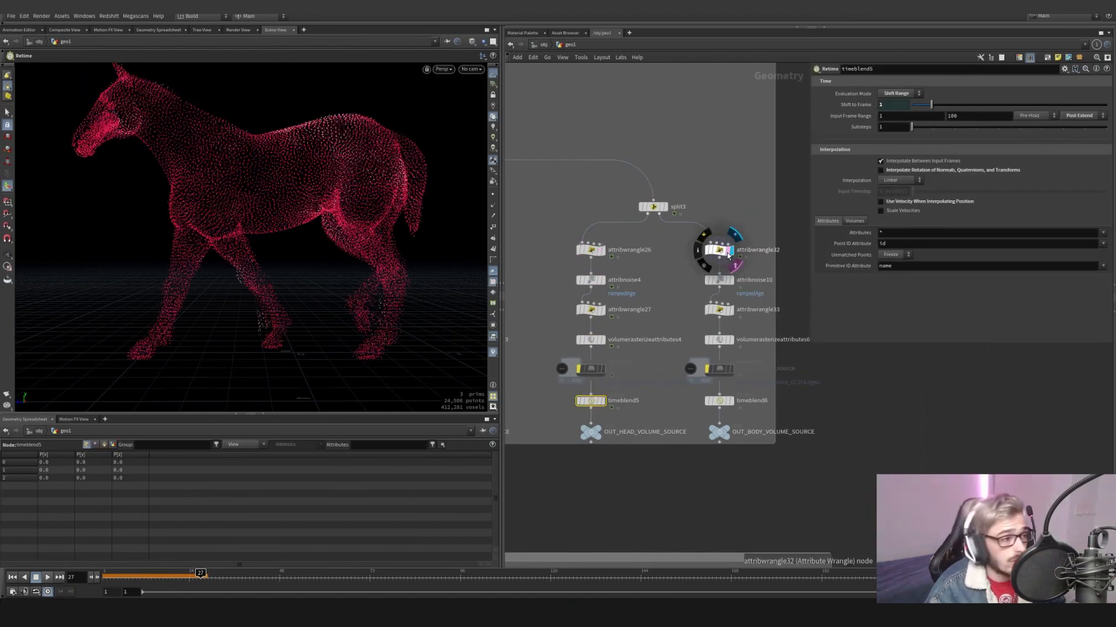
pyautogui.click(719, 251)
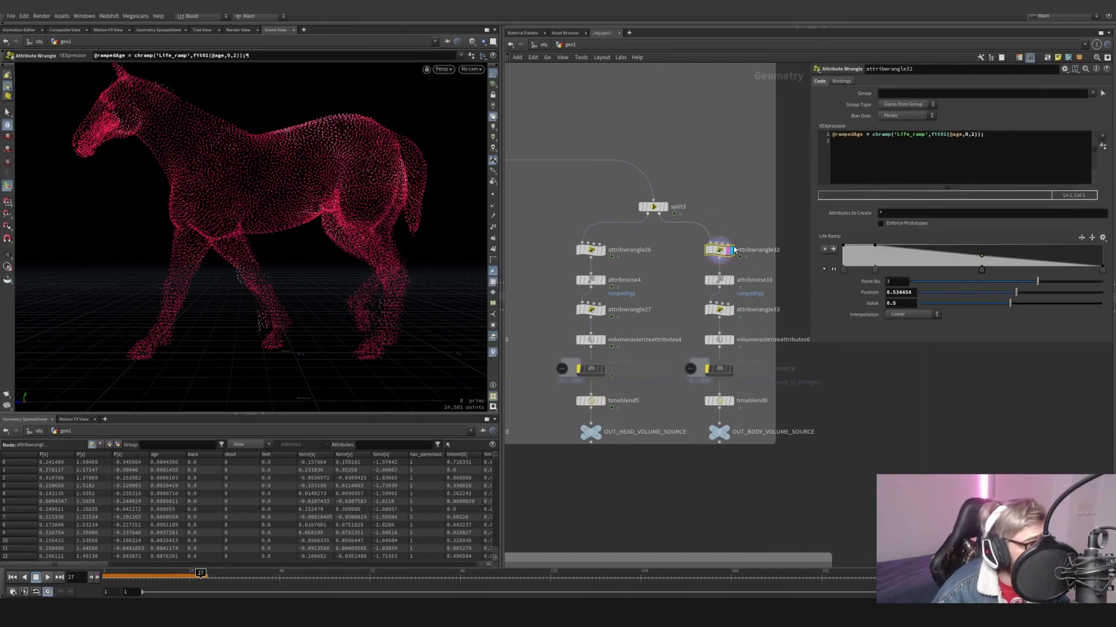
pyautogui.click(720, 280)
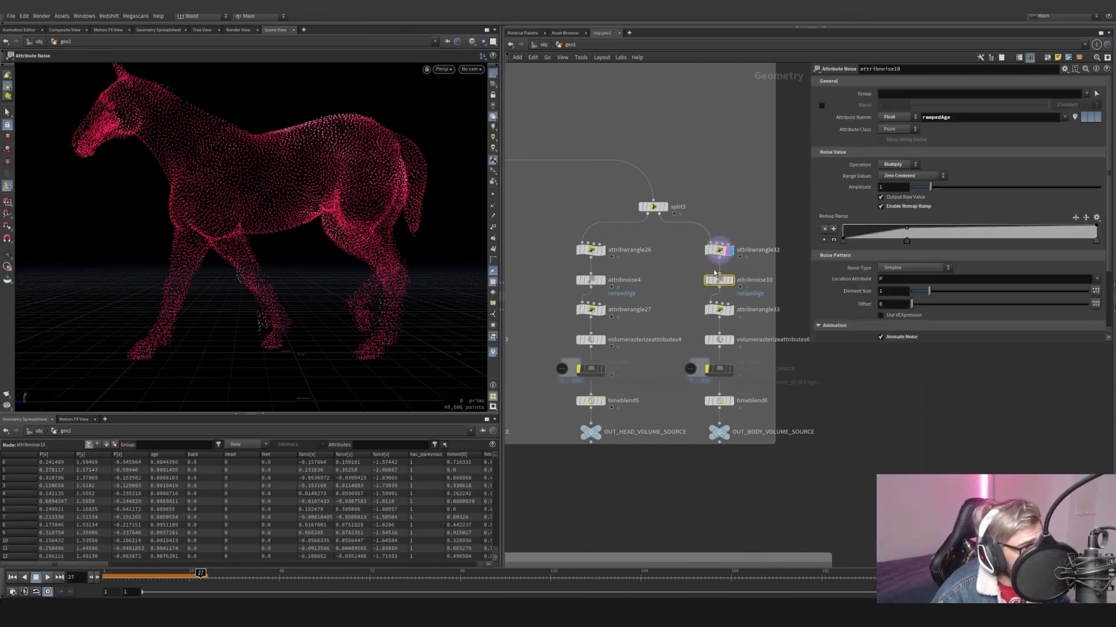
pyautogui.click(719, 310)
pyautogui.moveTo(889, 154); pyautogui.dragTo(827, 134)
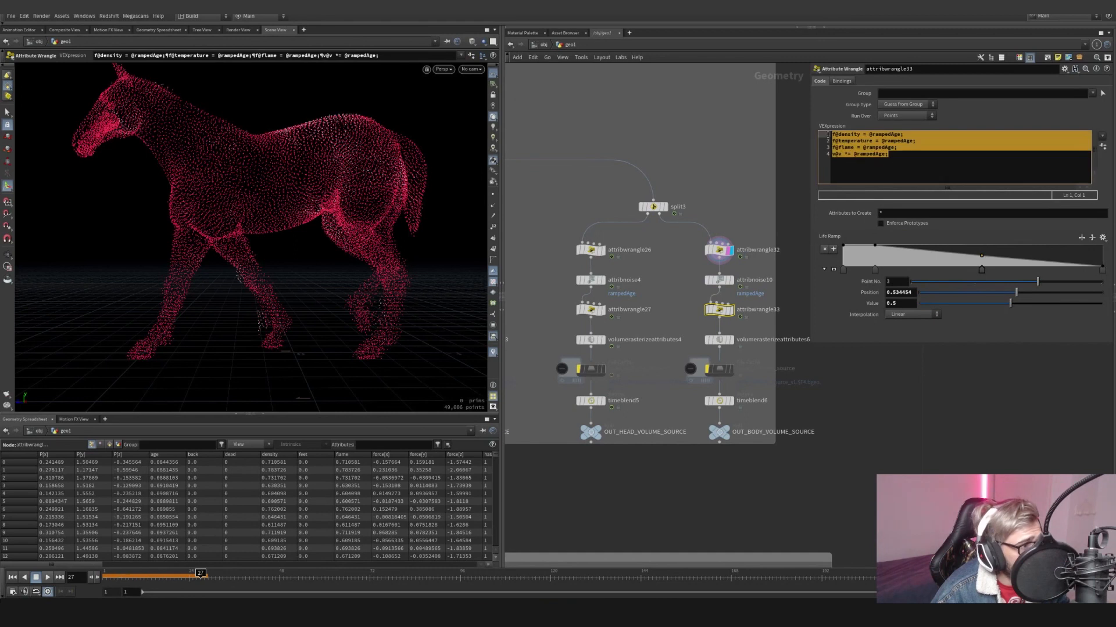
# Check the Attributes setting of volumerasterizeattributes6 and display the rasterized horse body volume
pyautogui.moveTo(697, 375); pyautogui.dragTo(772, 317)
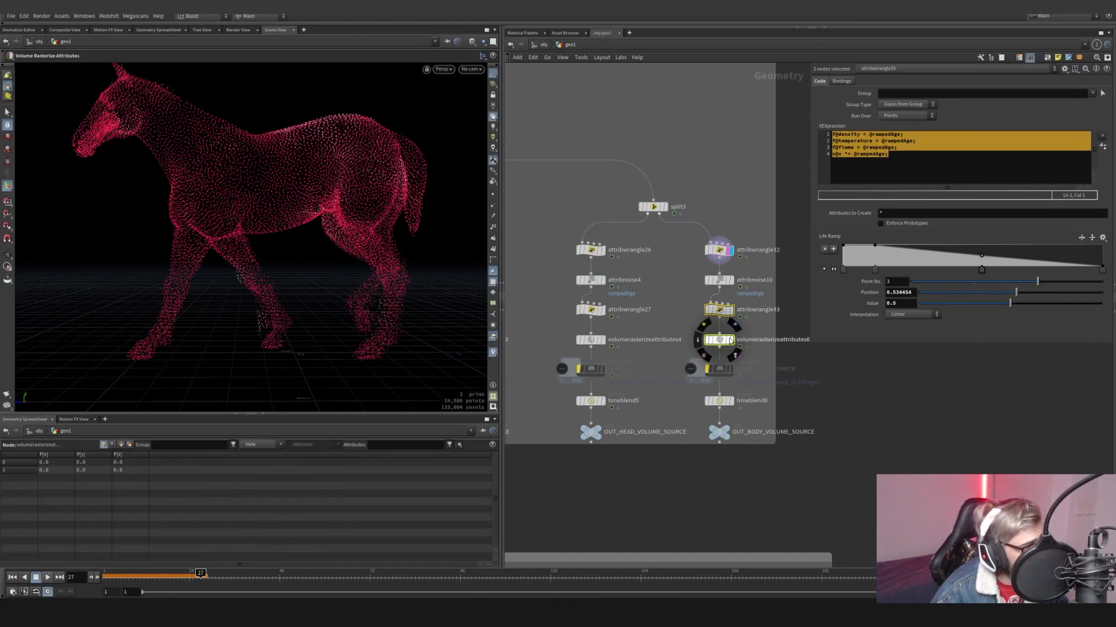
pyautogui.click(715, 341)
pyautogui.click(910, 106)
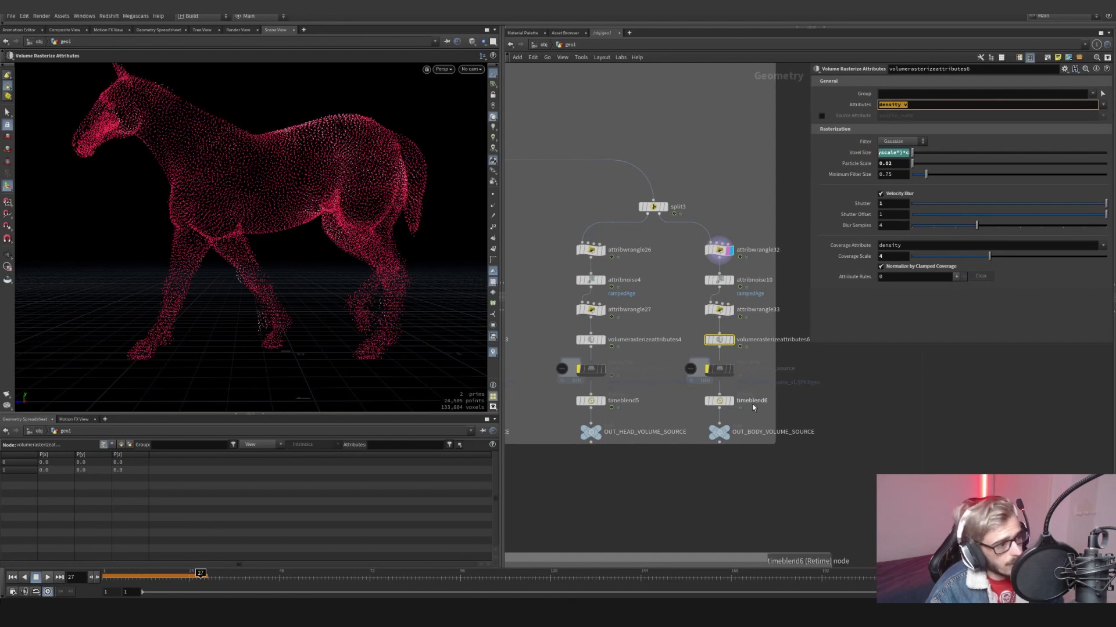
pyautogui.moveTo(793, 439); pyautogui.dragTo(851, 344, button='middle')
pyautogui.scroll(3, 750, 233)
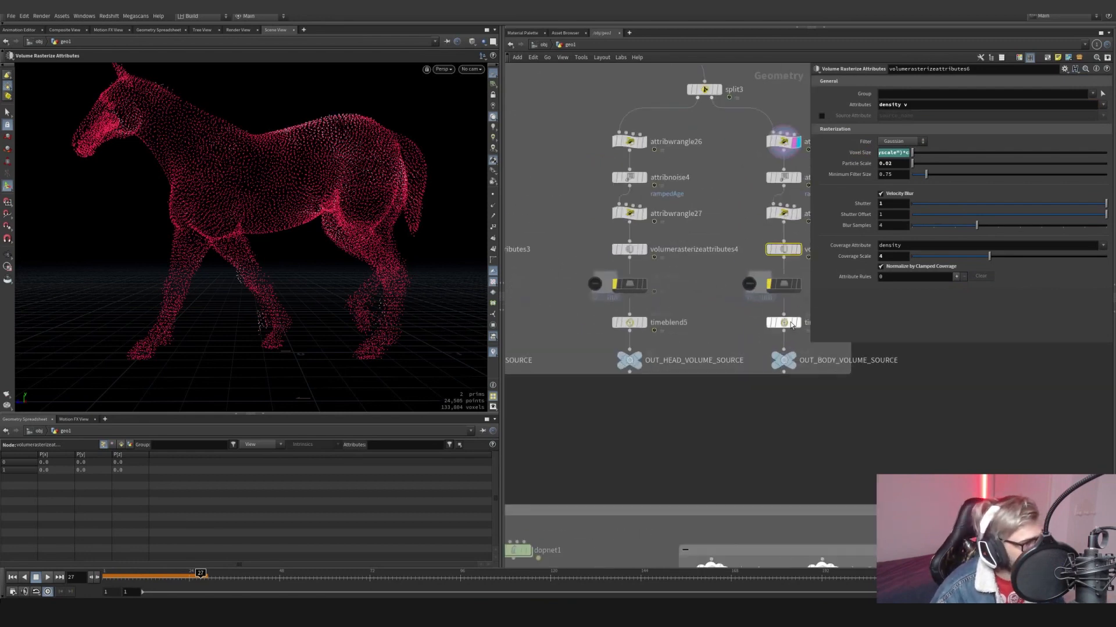
pyautogui.click(798, 249)
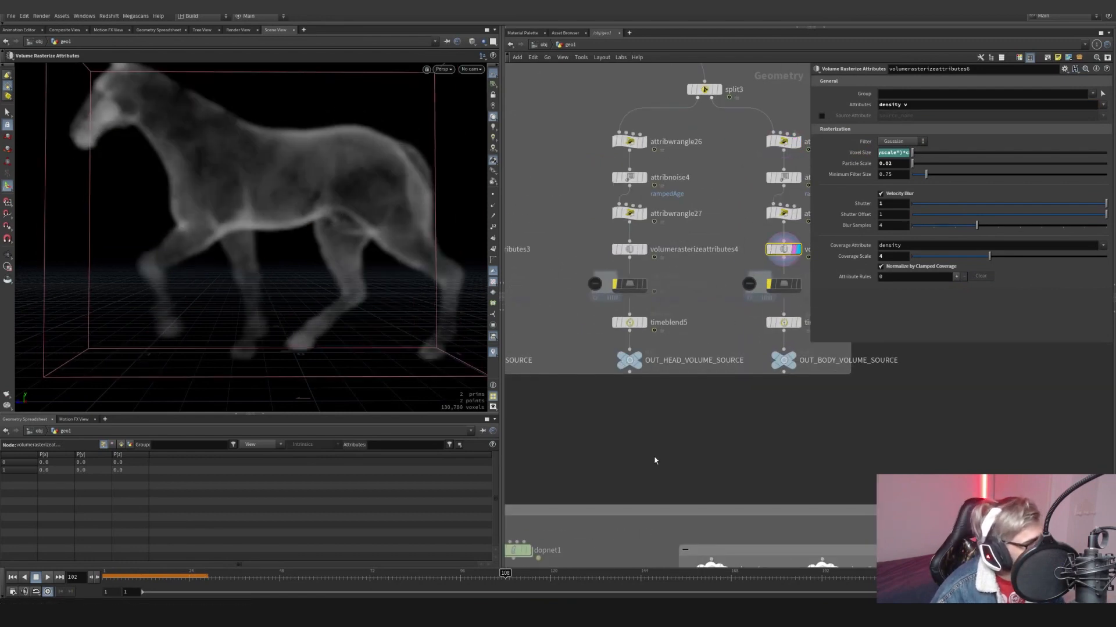
# Review the file cache nodes of the body, head, tail and feet volume sources in turn
pyautogui.scroll(-3, 655, 459)
pyautogui.moveTo(656, 453); pyautogui.dragTo(698, 411, button='middle')
pyautogui.scroll(2, 756, 344)
pyautogui.moveTo(777, 338); pyautogui.dragTo(702, 365, button='middle')
pyautogui.click(692, 343)
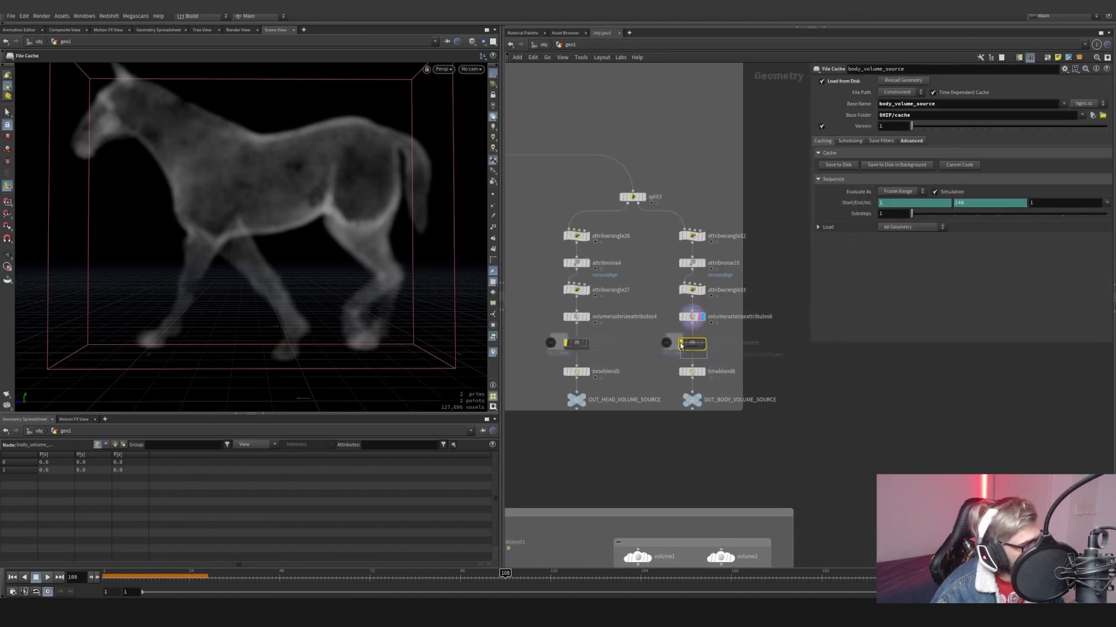
pyautogui.moveTo(635, 355); pyautogui.dragTo(756, 358, button='middle')
pyautogui.click(699, 347)
pyautogui.moveTo(603, 362); pyautogui.dragTo(717, 386, button='middle')
pyautogui.click(643, 349)
pyautogui.scroll(-3, 692, 354)
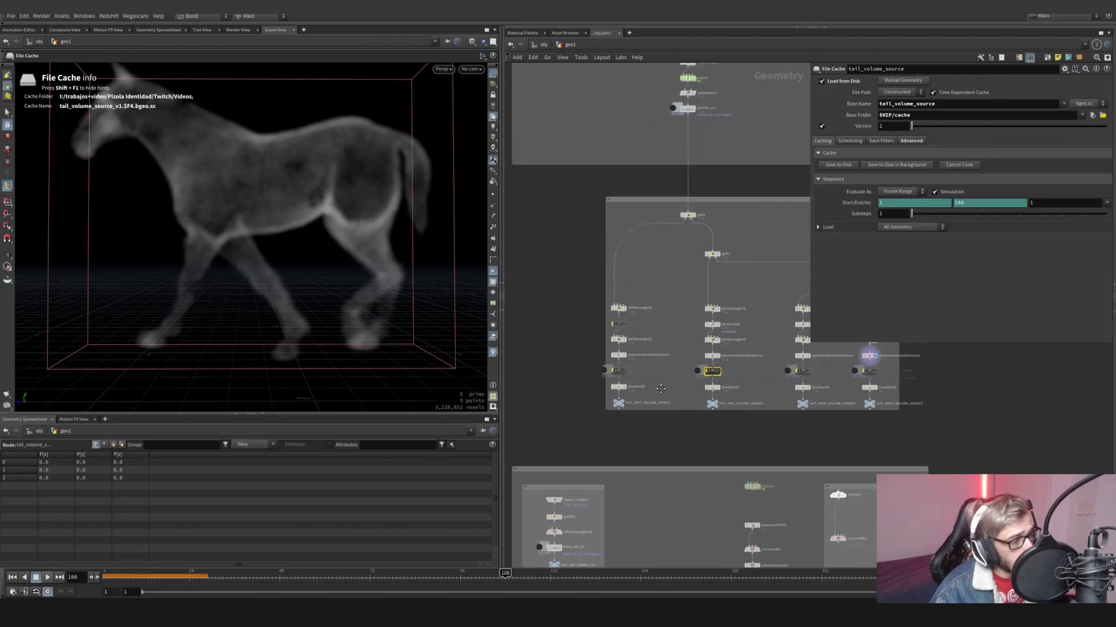
pyautogui.click(617, 372)
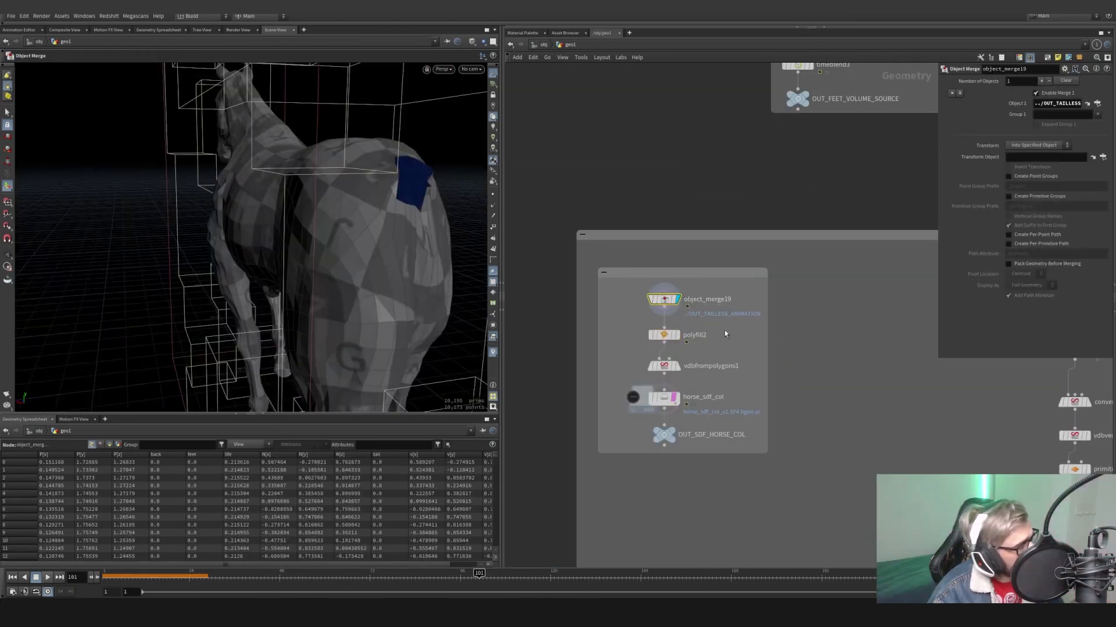
# Display polyfill2 and vdbfrompolygons1 in turn to examine the closed horse mesh and its collision VDB at frame 101
pyautogui.click(667, 336)
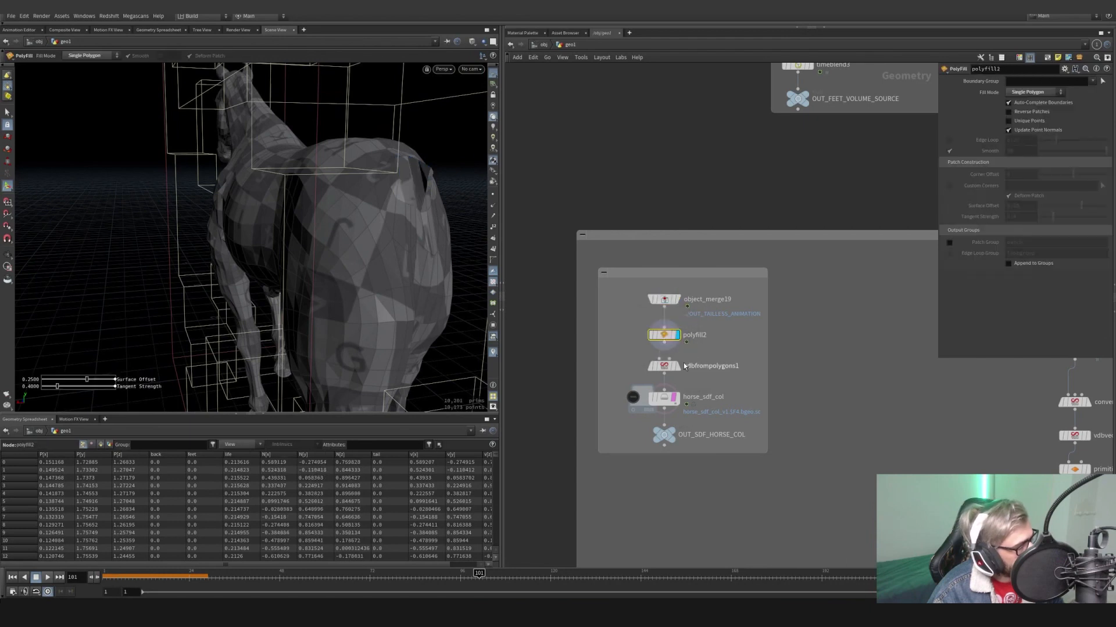
pyautogui.click(674, 368)
pyautogui.click(671, 373)
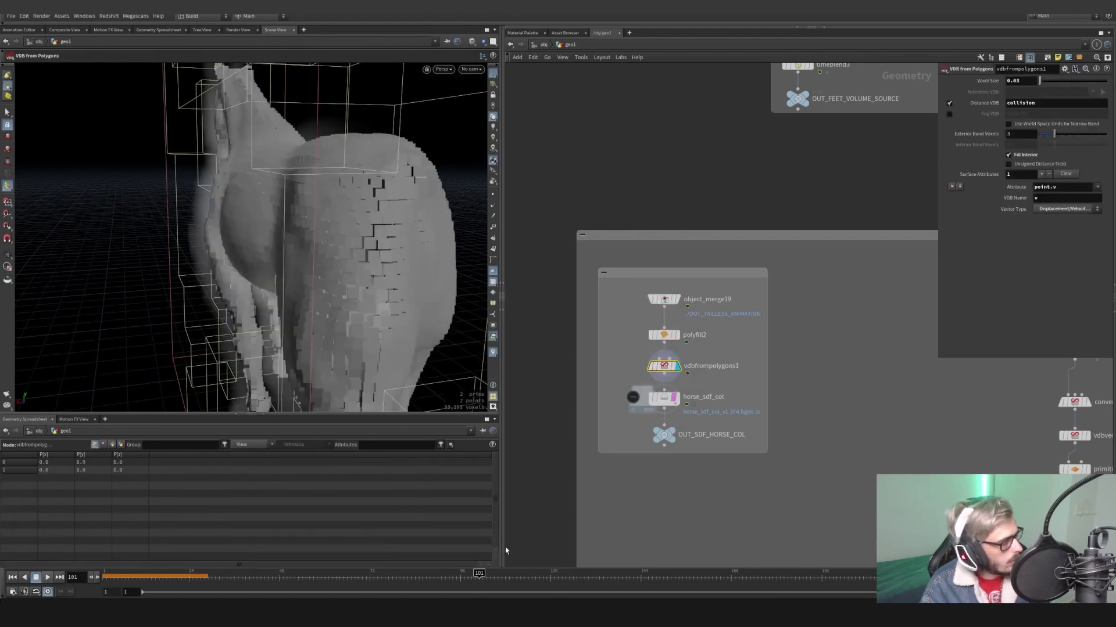
pyautogui.moveTo(376, 574); pyautogui.dragTo(478, 573)
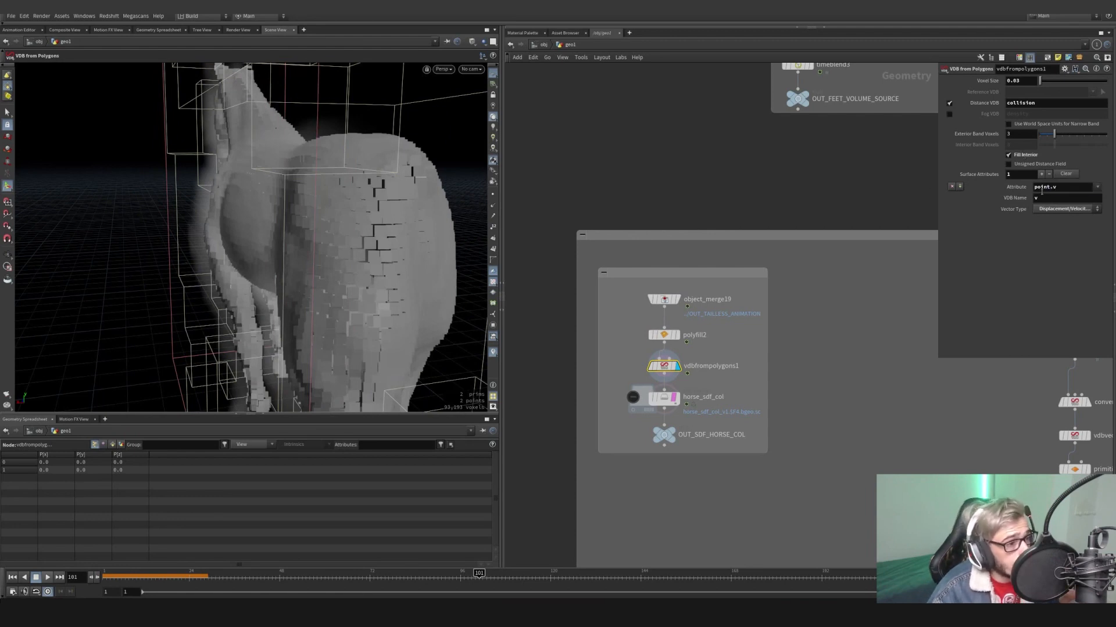
# Inspect the surface attribute, VDB name and vector type options for velocity in vdbfrompolygons1
pyautogui.click(1097, 187)
pyautogui.click(1076, 197)
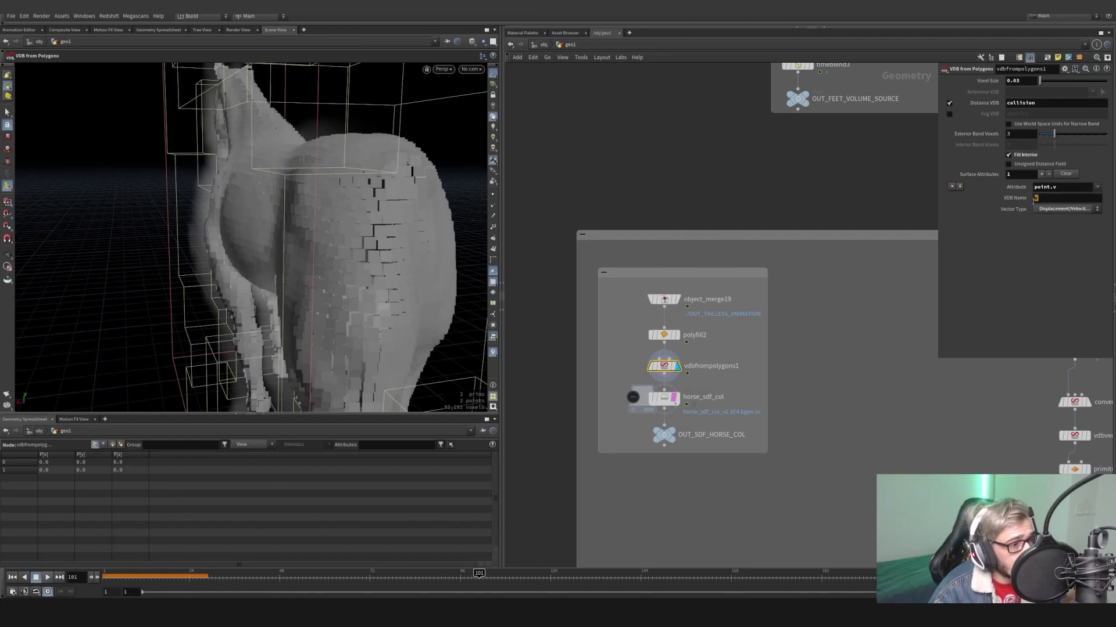
pyautogui.click(1049, 211)
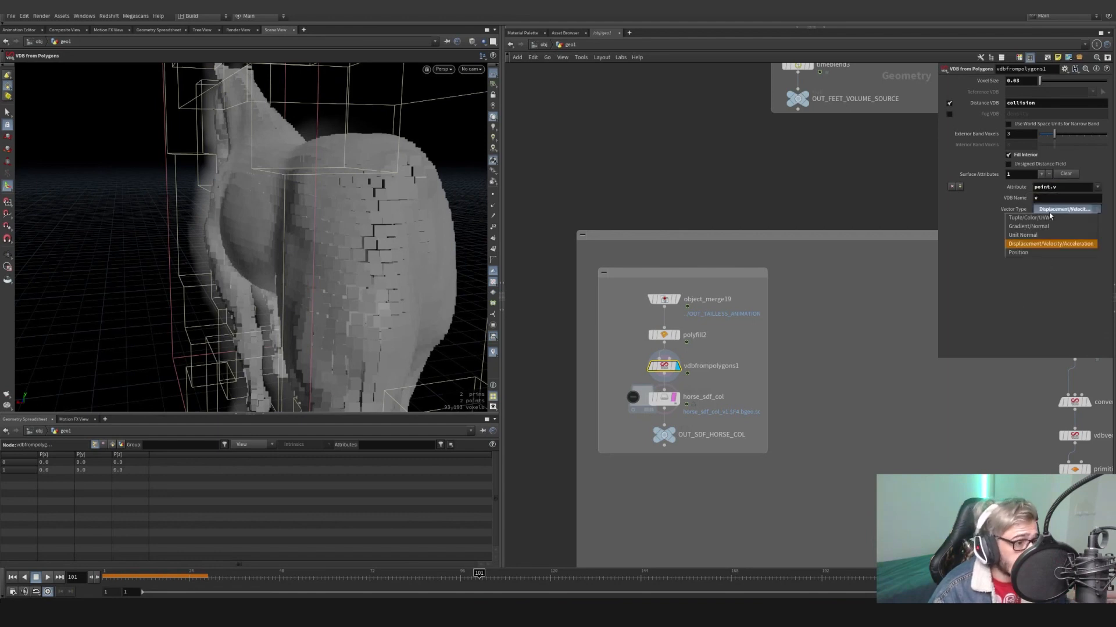
pyautogui.click(1048, 211)
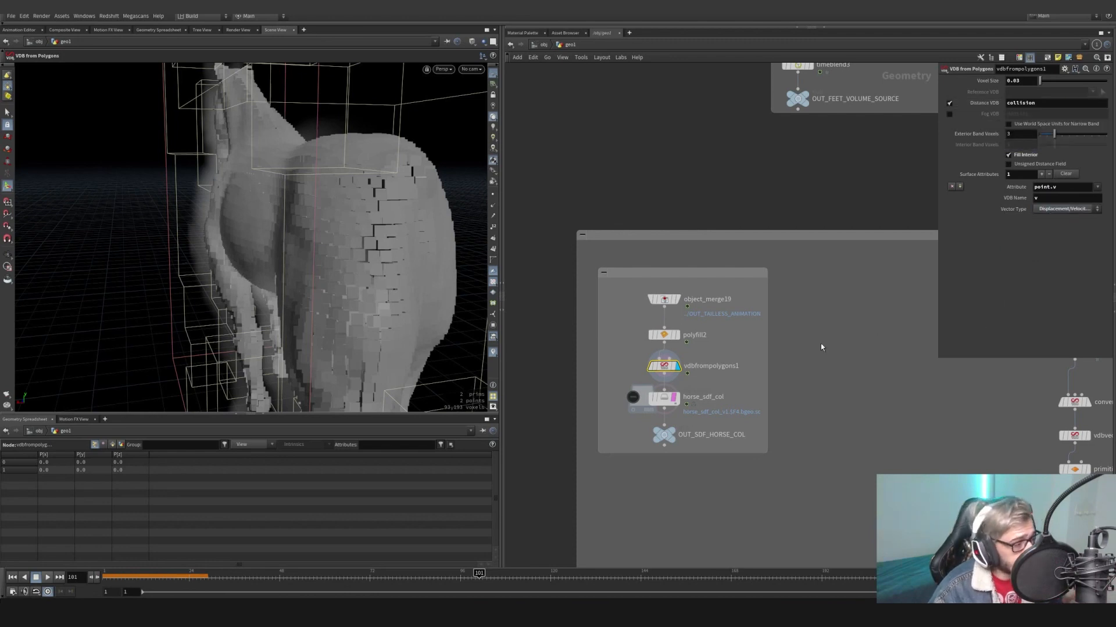
# Display the horse_sdf_col file cache and scrub the cached collision animation to frame 91
pyautogui.click(669, 402)
pyautogui.moveTo(360, 284); pyautogui.dragTo(391, 256)
pyautogui.press('Return')
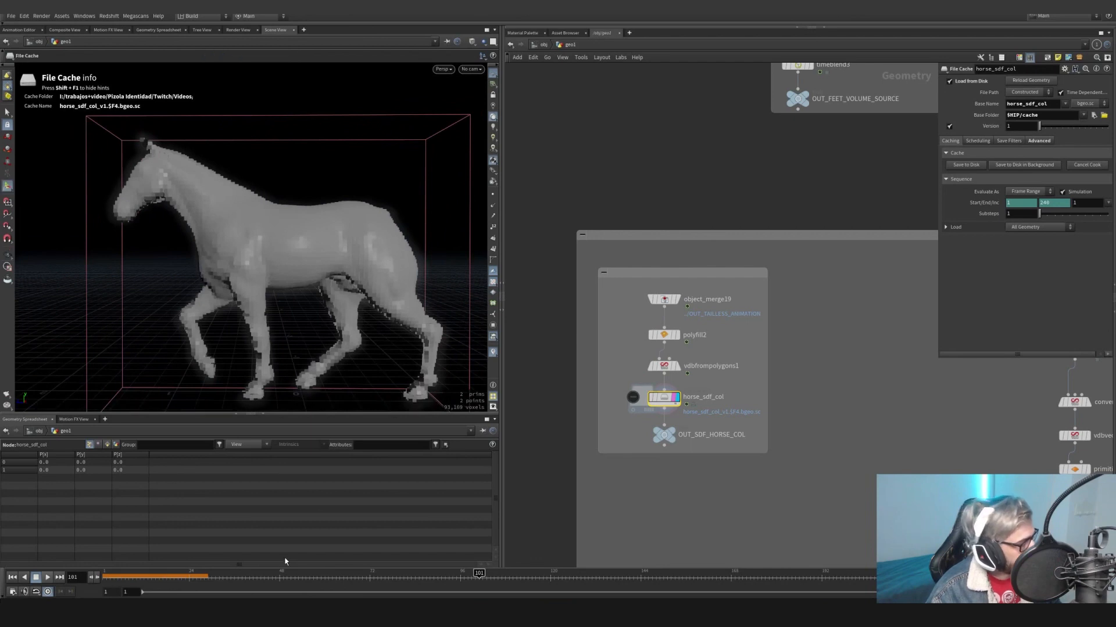
pyautogui.click(284, 572)
pyautogui.moveTo(285, 573); pyautogui.dragTo(441, 587)
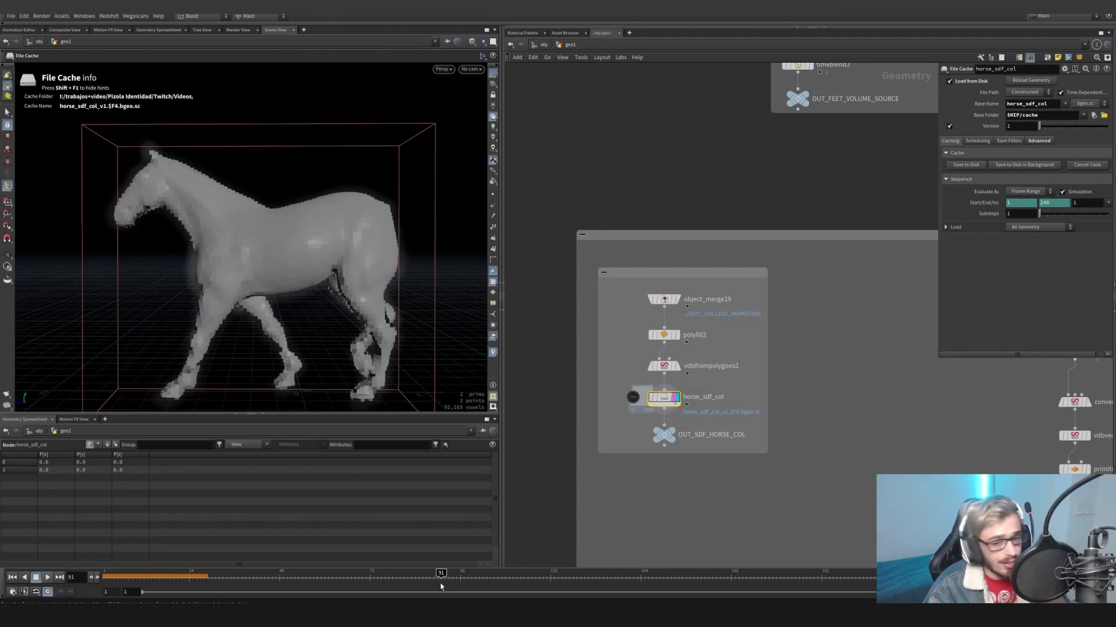
# Display the OUT_SDF_HORSE_COL null and bring the DOP network and smoke simulation nodes into view
pyautogui.scroll(-1, 727, 459)
pyautogui.click(691, 440)
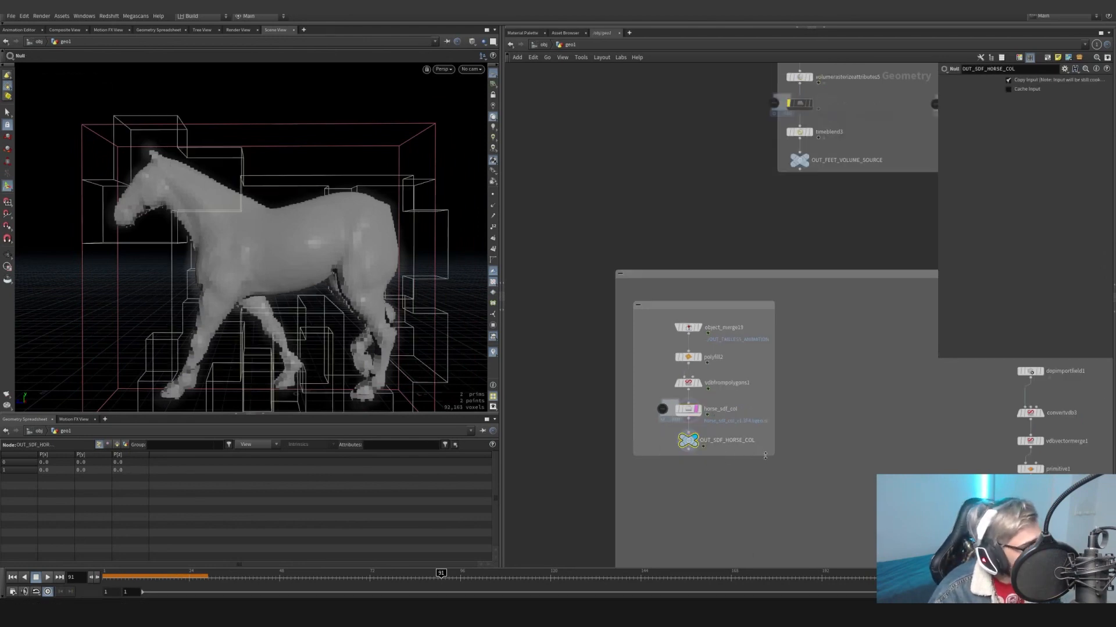
pyautogui.moveTo(765, 455); pyautogui.dragTo(666, 456, button='middle')
pyautogui.moveTo(762, 418); pyautogui.dragTo(609, 456, button='middle')
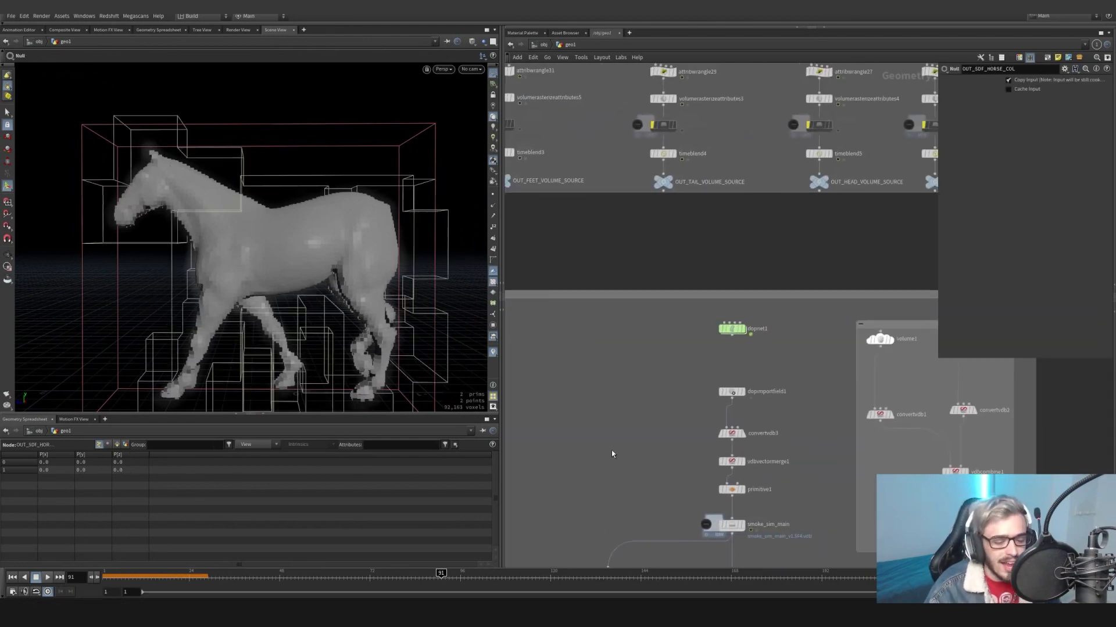
# Bring the sink network beside the simulation nodes into view and display volume1
pyautogui.keyDown('alt'); pyautogui.moveTo(406, 256); pyautogui.dragTo(434, 214); pyautogui.keyUp('alt')
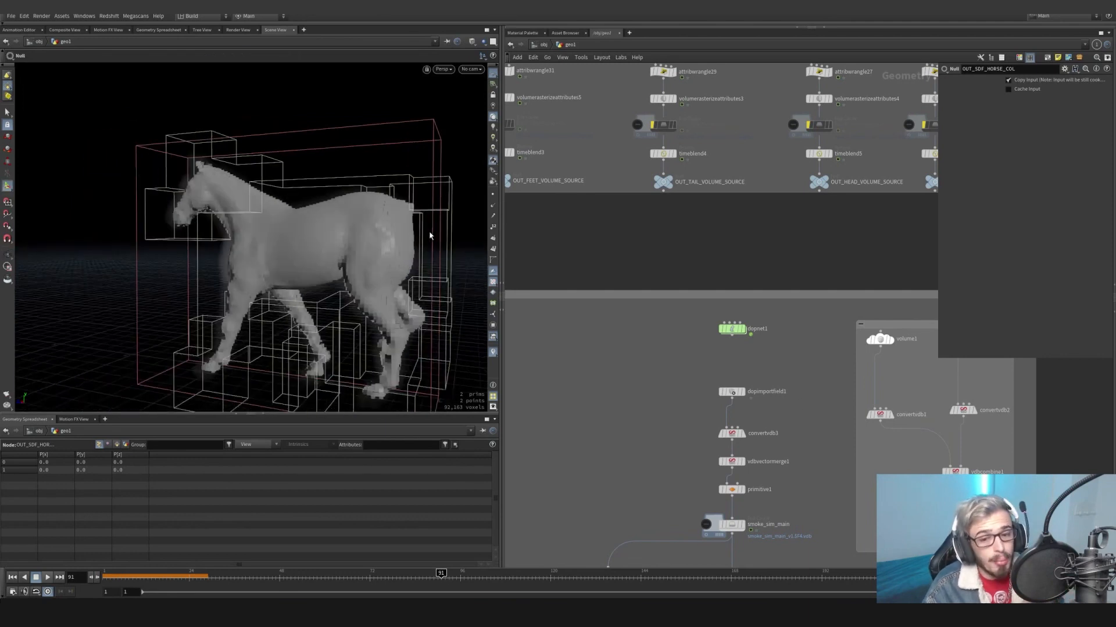
pyautogui.scroll(-2, 753, 373)
pyautogui.scroll(4, 905, 467)
pyautogui.moveTo(906, 466); pyautogui.dragTo(786, 440, button='middle')
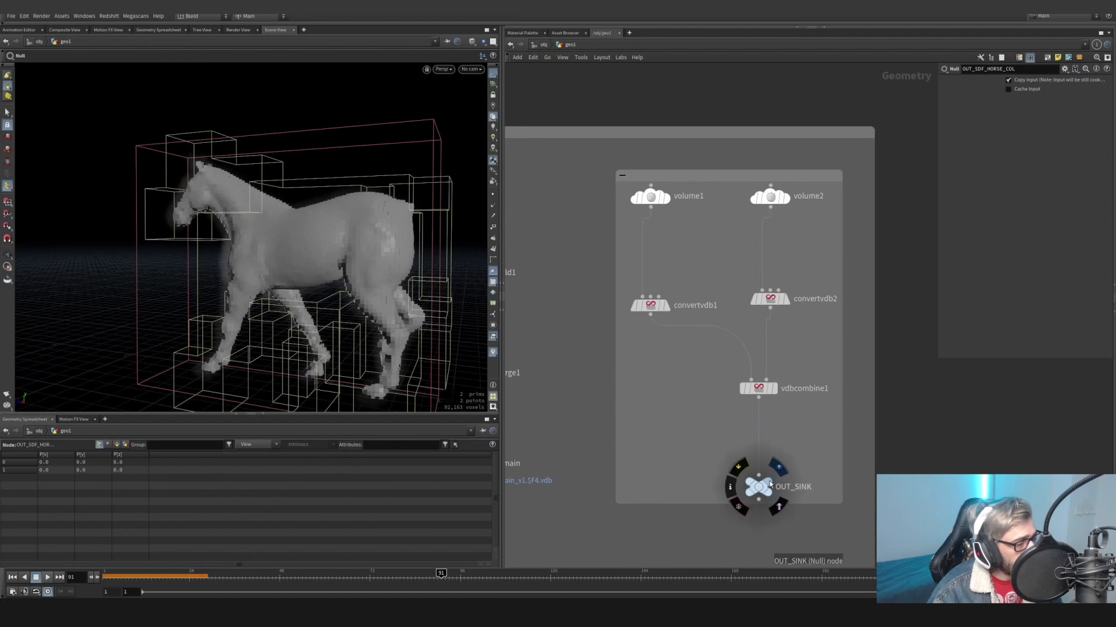
pyautogui.click(666, 199)
pyautogui.click(657, 199)
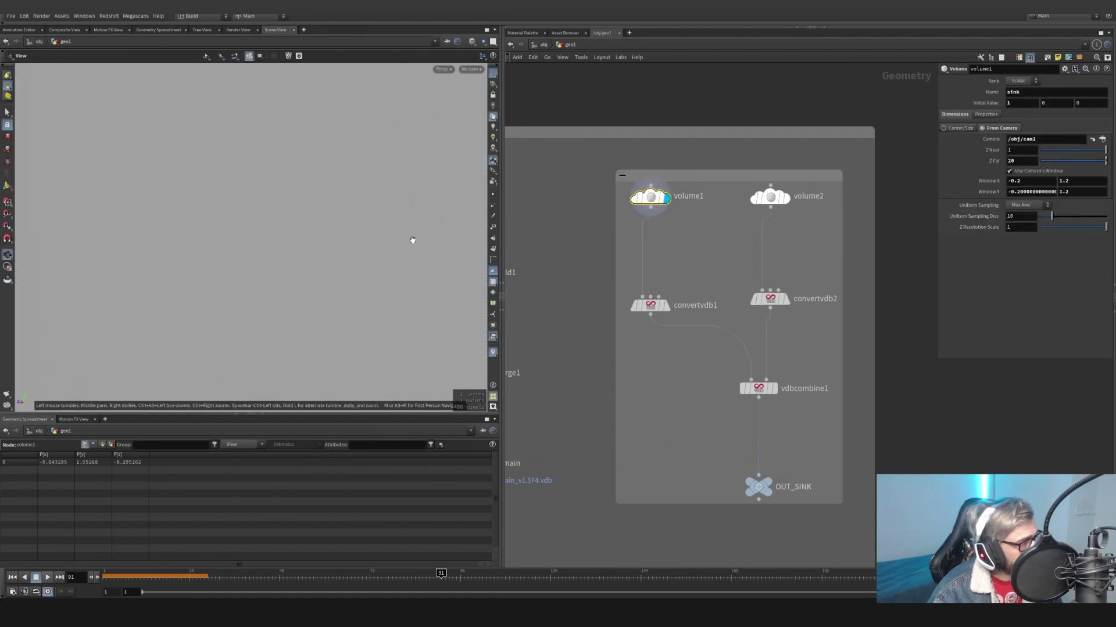
# Look through cam1, then pull back from the camera to examine the shape of the sink volume
pyautogui.click(470, 69)
pyautogui.click(471, 69)
pyautogui.click(471, 69)
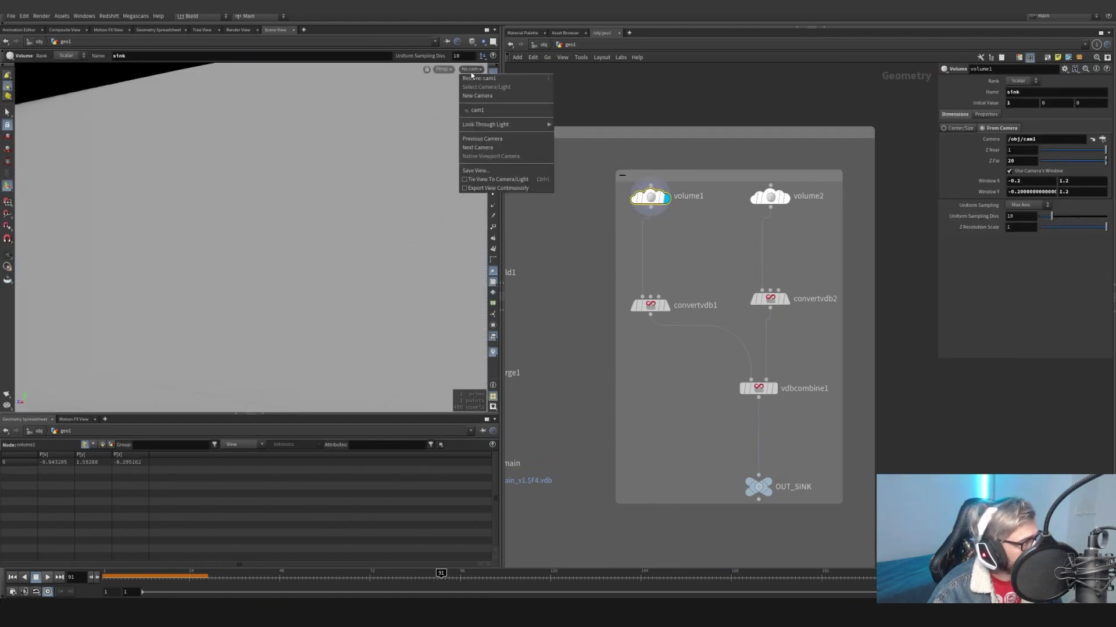
pyautogui.click(477, 109)
pyautogui.scroll(-5, 374, 235)
pyautogui.keyDown('alt'); pyautogui.moveTo(374, 234); pyautogui.dragTo(472, 234); pyautogui.keyUp('alt')
pyautogui.click(483, 42)
pyautogui.click(485, 52)
pyautogui.press('Return')
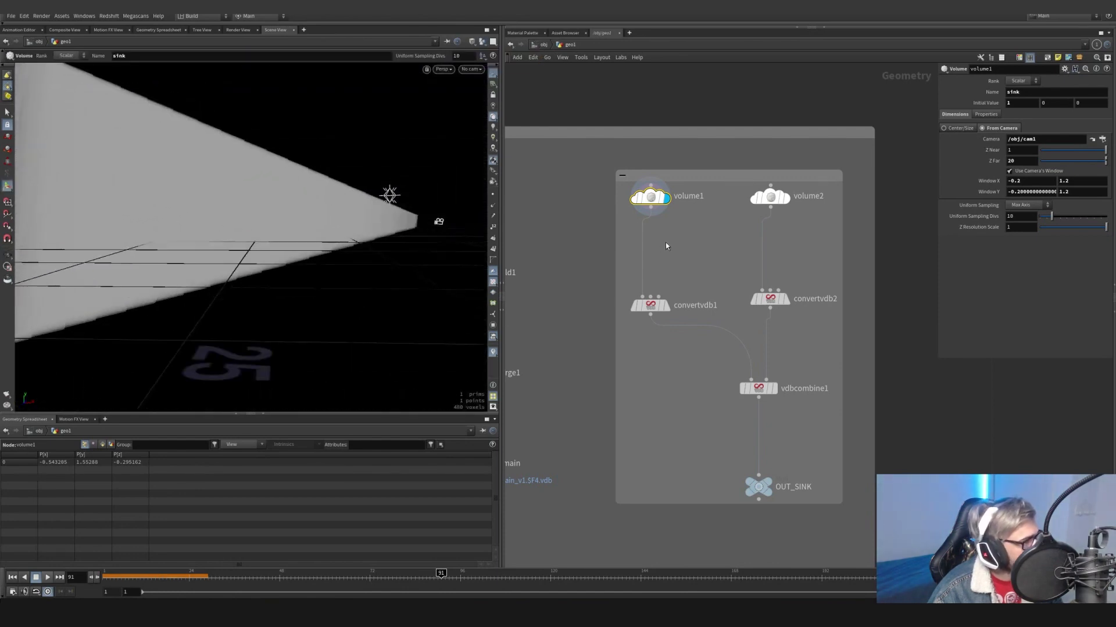
# Examine volume1's name, camera, Z Far and Window X and Y settings against its camera frustum
pyautogui.doubleClick(1022, 92)
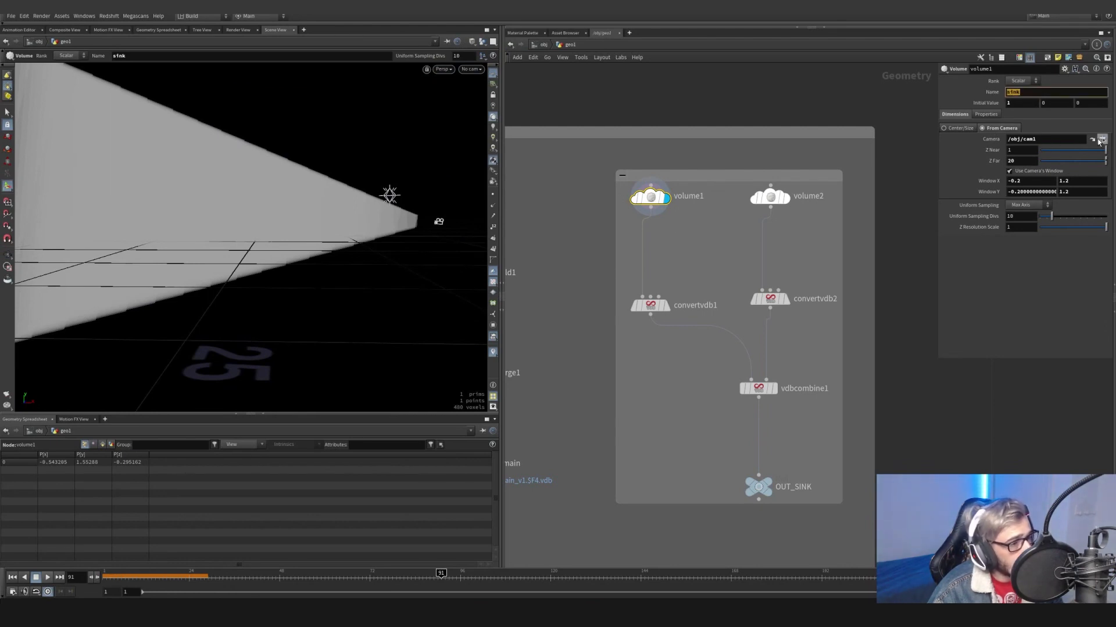
pyautogui.click(1102, 140)
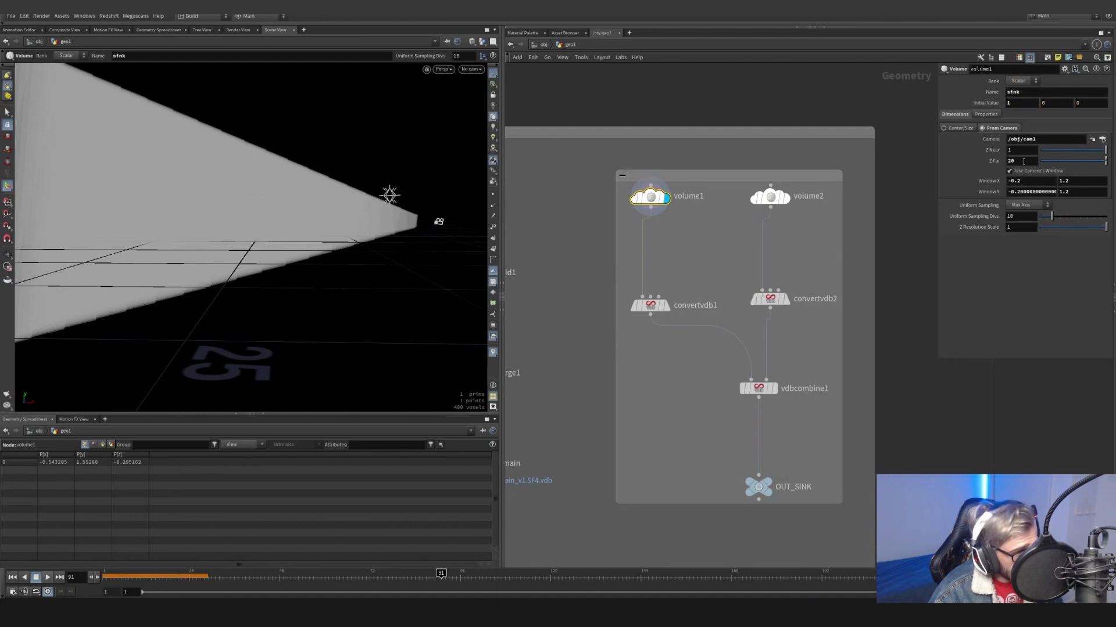
pyautogui.press('Escape')
pyautogui.moveTo(392, 227); pyautogui.dragTo(454, 242)
pyautogui.moveTo(1020, 163); pyautogui.dragTo(910, 174, button='middle')
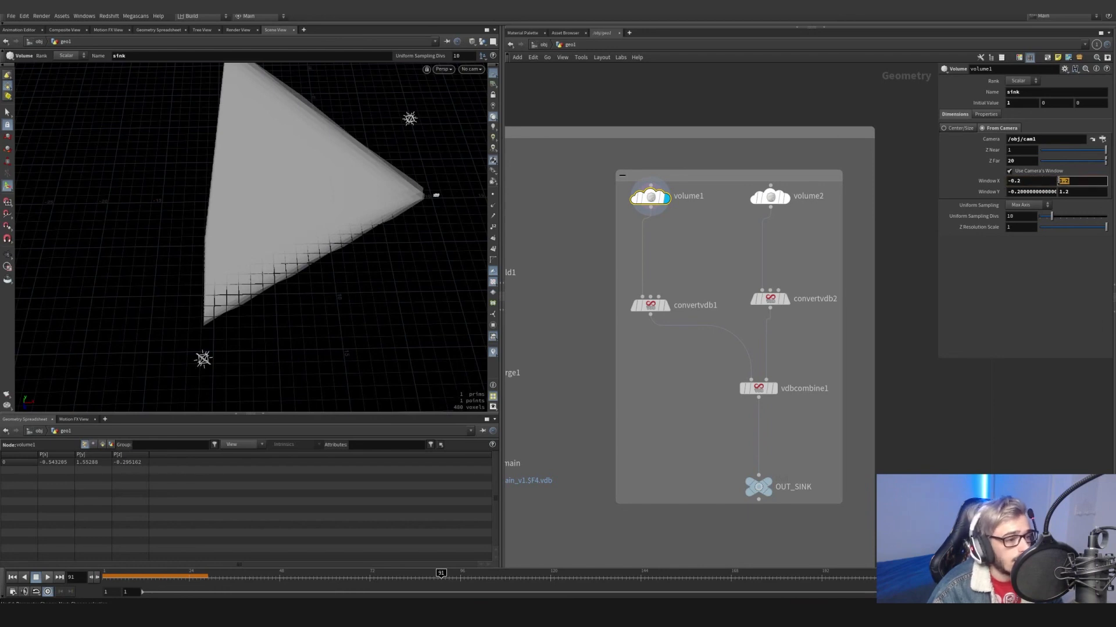
pyautogui.moveTo(1079, 192); pyautogui.dragTo(1007, 192)
pyautogui.click(1040, 233)
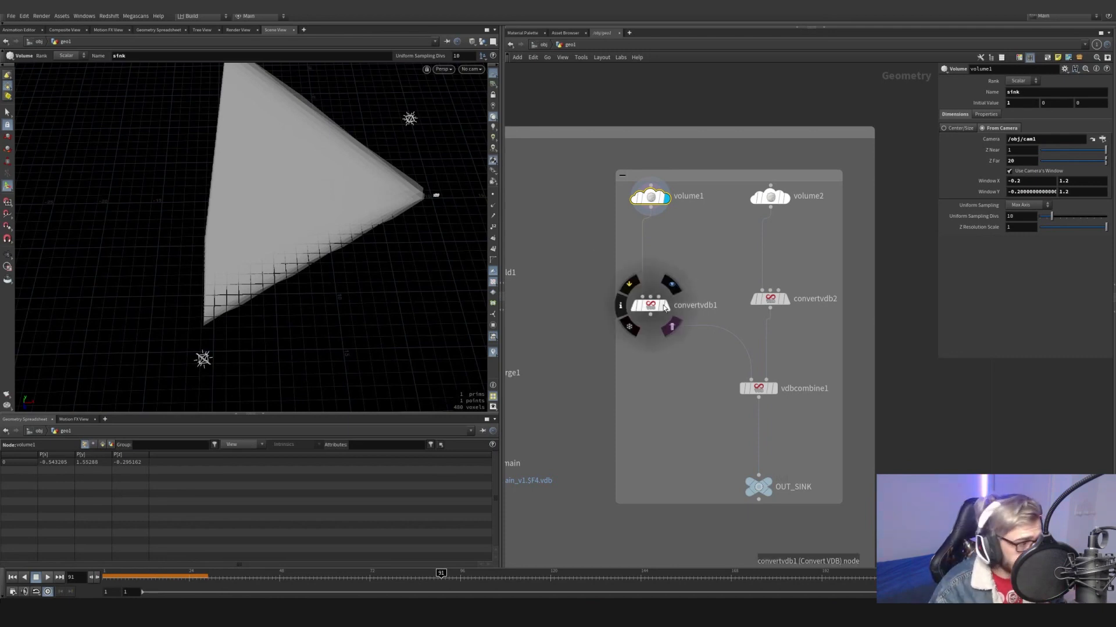
# Display convertvdb1 and convertvdb2 in turn to compare the two camera-shaped sink volumes
pyautogui.click(673, 282)
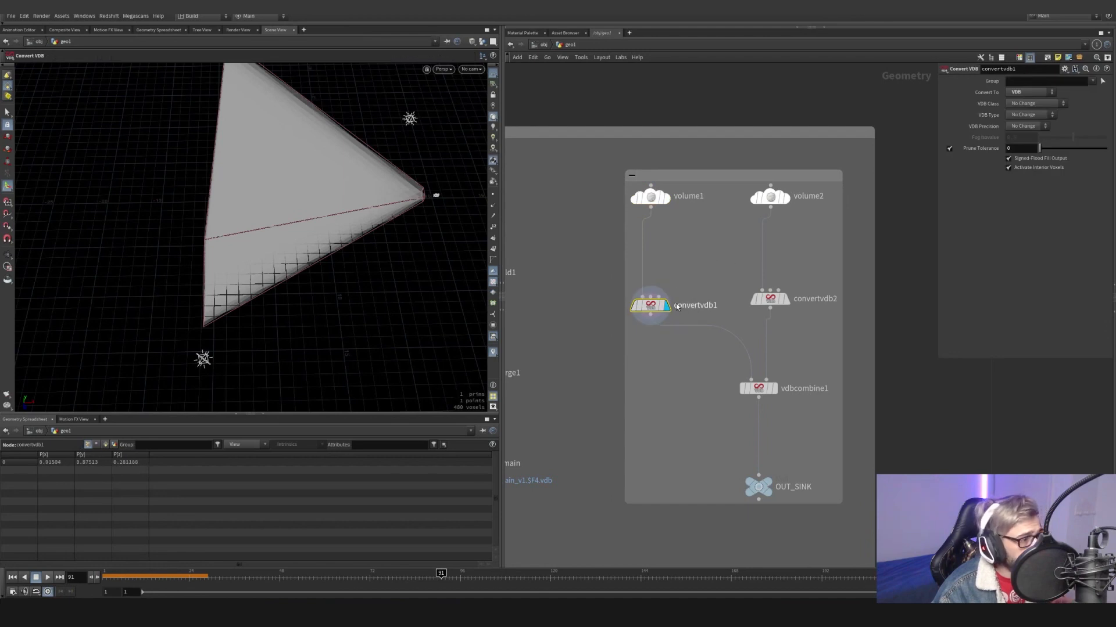
pyautogui.click(769, 298)
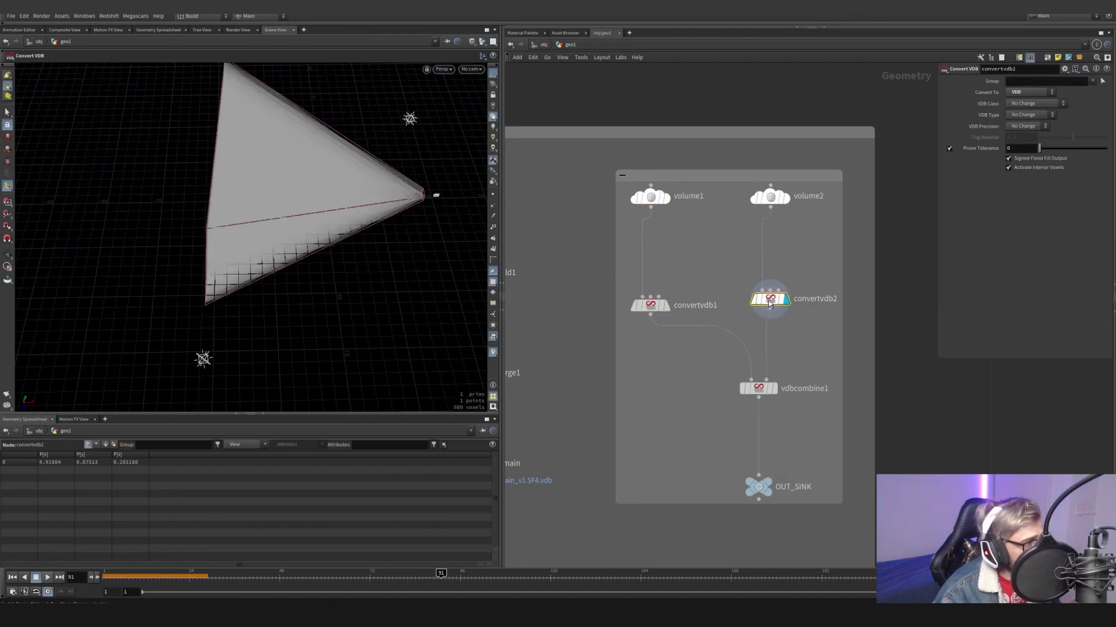
pyautogui.moveTo(807, 275); pyautogui.dragTo(716, 339)
pyautogui.click(662, 306)
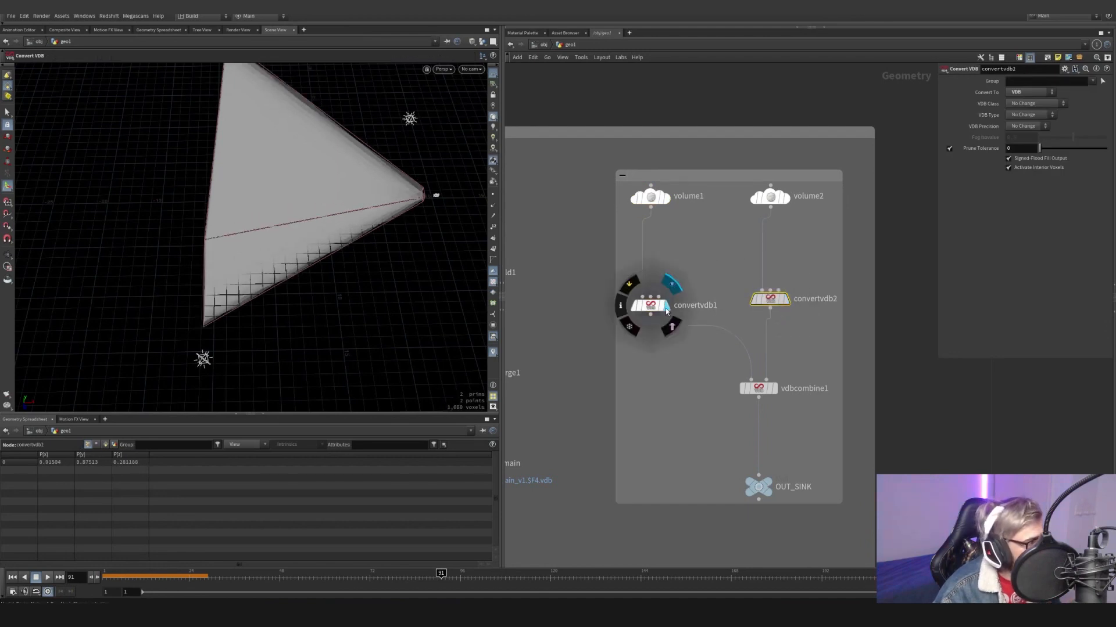
pyautogui.click(770, 299)
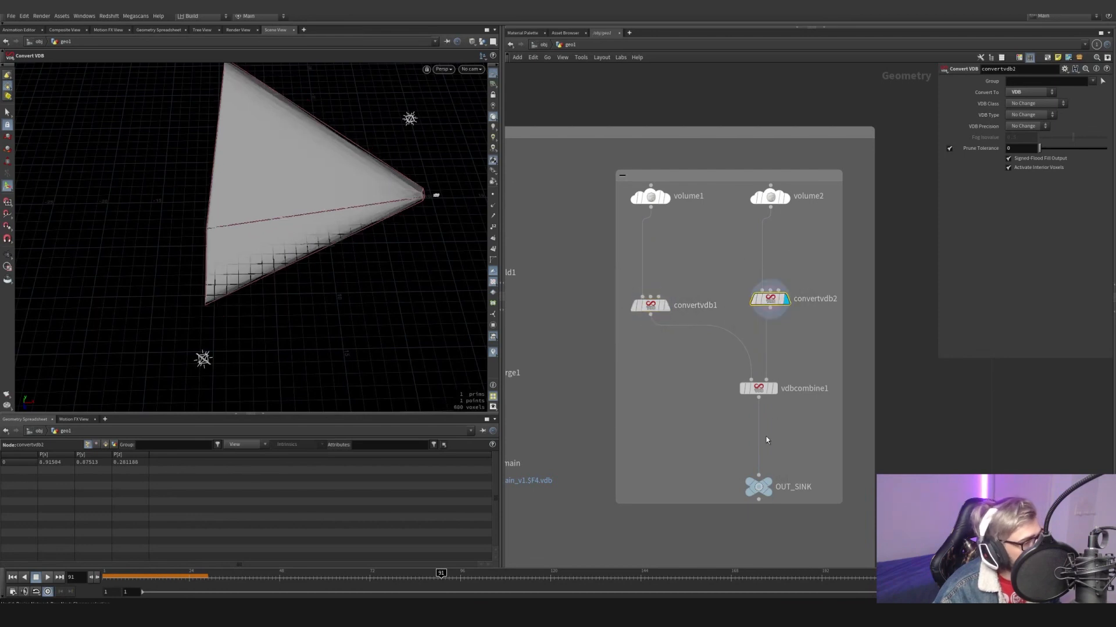
# Display vdbcombine1 and inspect the camera window settings of volume2
pyautogui.click(776, 392)
pyautogui.moveTo(723, 362); pyautogui.dragTo(799, 414)
pyautogui.moveTo(244, 261)
pyautogui.keyDown('alt'); pyautogui.mouseDown()
pyautogui.moveTo(409, 162)
pyautogui.moveTo(398, 157)
pyautogui.moveTo(378, 202)
pyautogui.moveTo(322, 250)
pyautogui.moveTo(348, 238)
pyautogui.moveTo(236, 266)
pyautogui.mouseUp(); pyautogui.keyUp('alt')
pyautogui.moveTo(794, 242); pyautogui.dragTo(736, 196)
pyautogui.moveTo(843, 234); pyautogui.dragTo(789, 190)
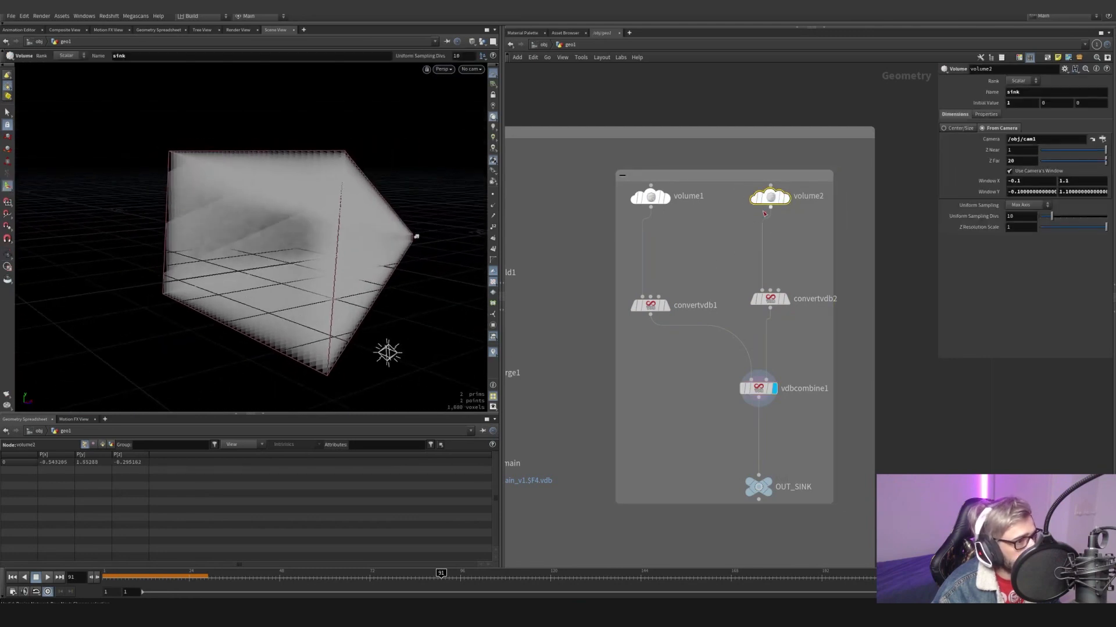
pyautogui.moveTo(690, 236); pyautogui.dragTo(802, 190)
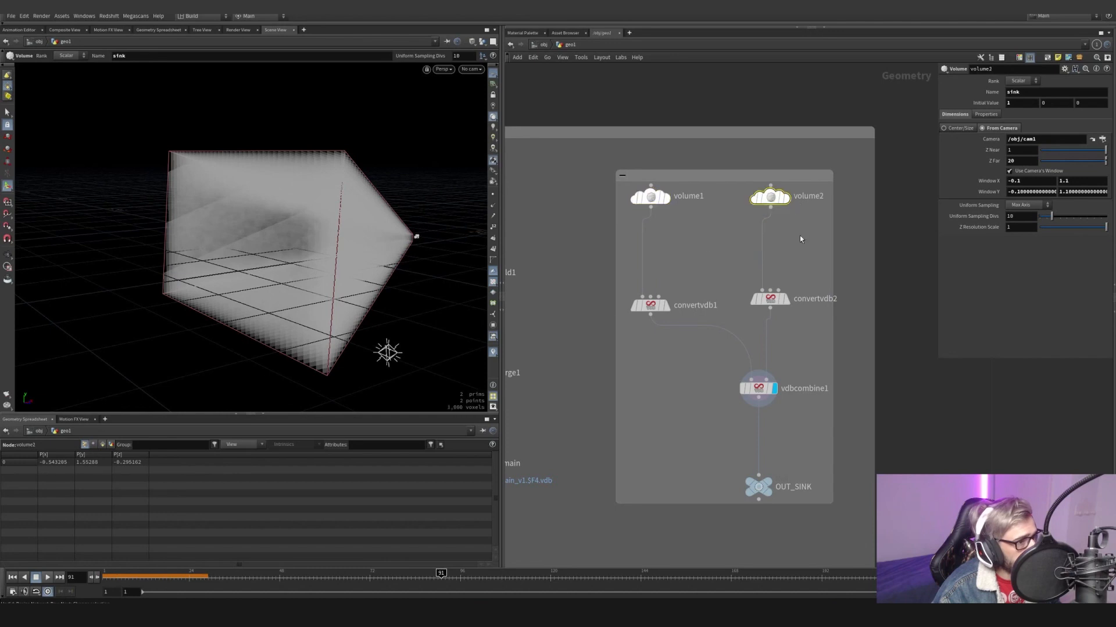
# Examine the hollow combined sink volume from another angle and display the OUT_SINK null
pyautogui.press('Escape')
pyautogui.moveTo(256, 256); pyautogui.dragTo(418, 209)
pyautogui.press('Return')
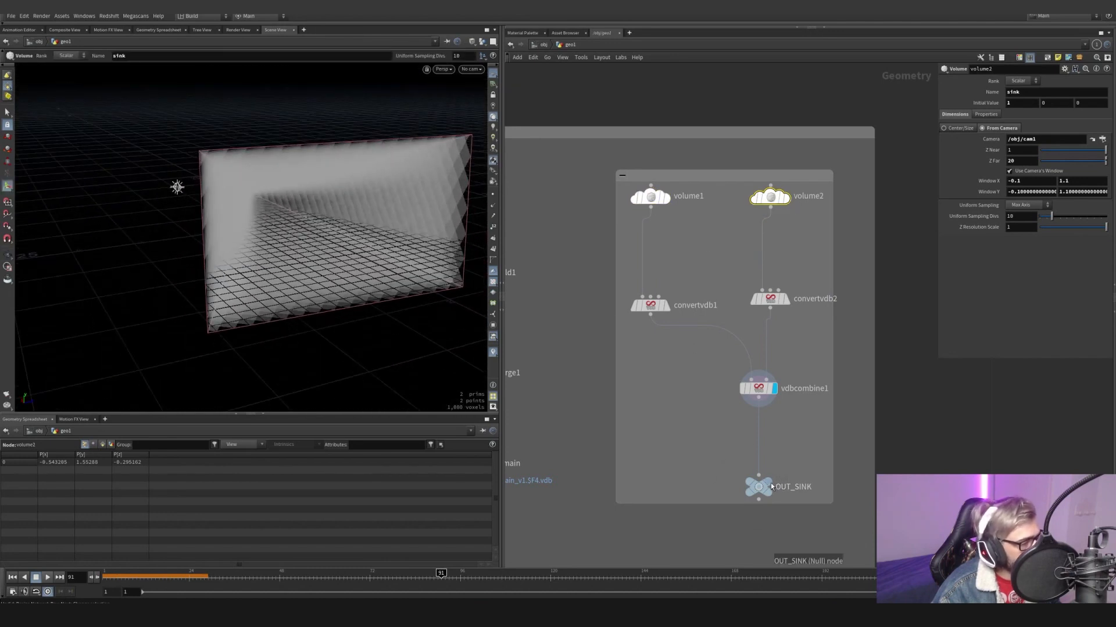
pyautogui.click(768, 483)
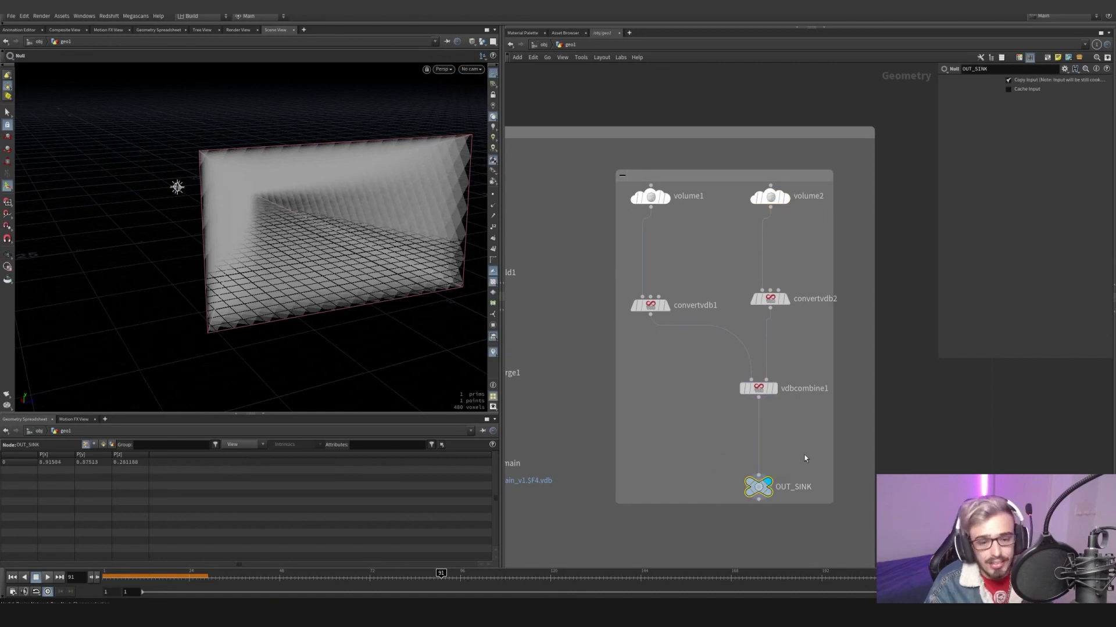
# Open the dopnet1 network and bring its volume source nodes into view
pyautogui.scroll(-5, 756, 500)
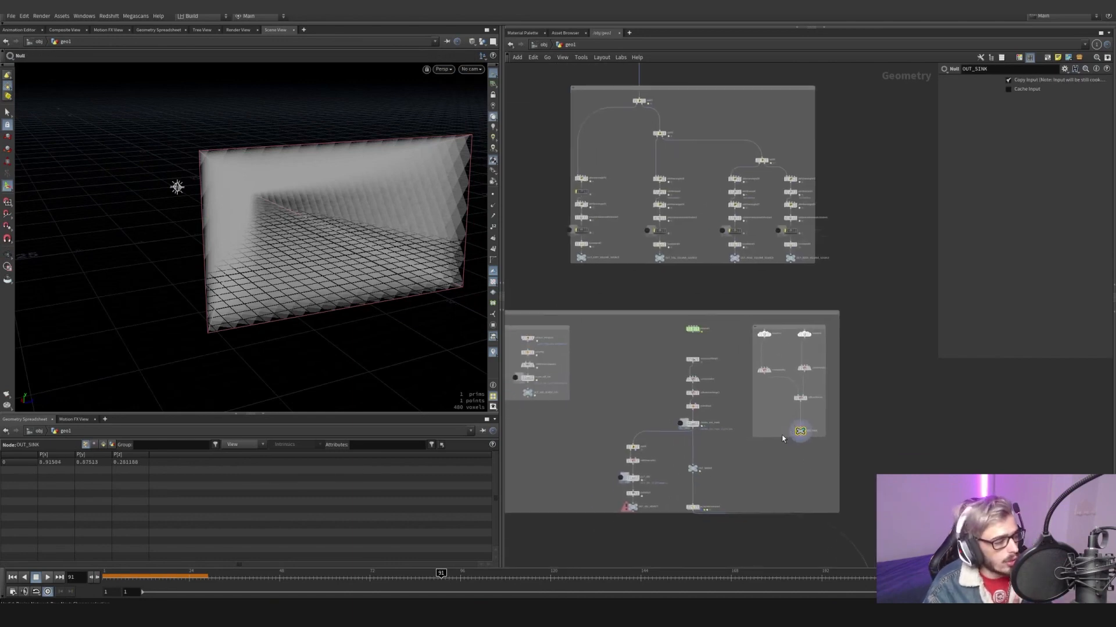
pyautogui.scroll(5, 713, 386)
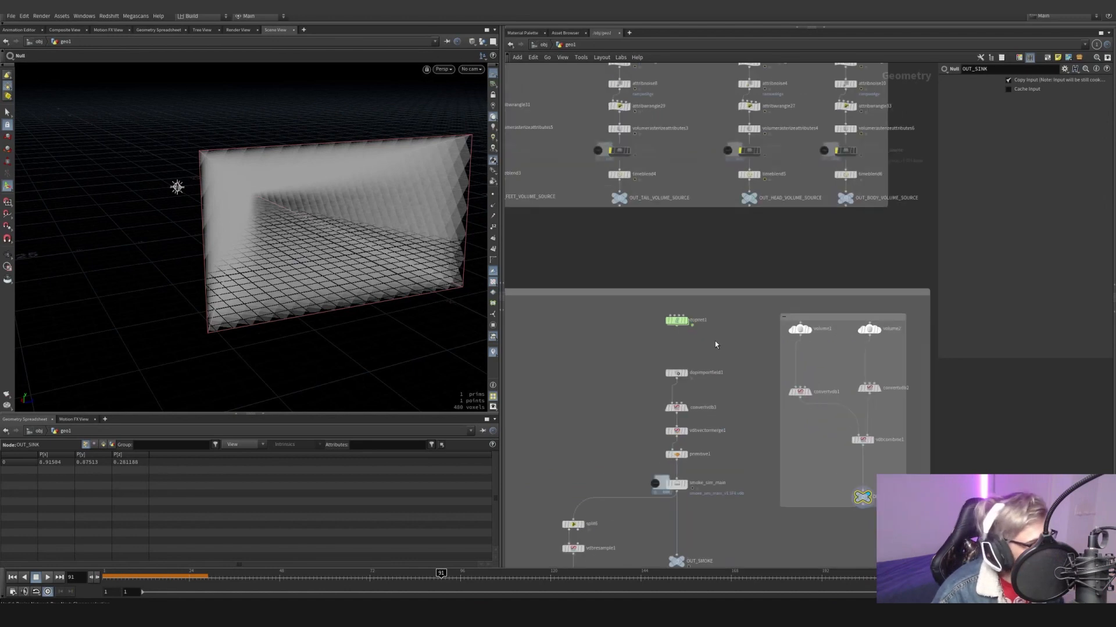
pyautogui.doubleClick(678, 329)
pyautogui.moveTo(729, 192); pyautogui.dragTo(756, 349, button='middle')
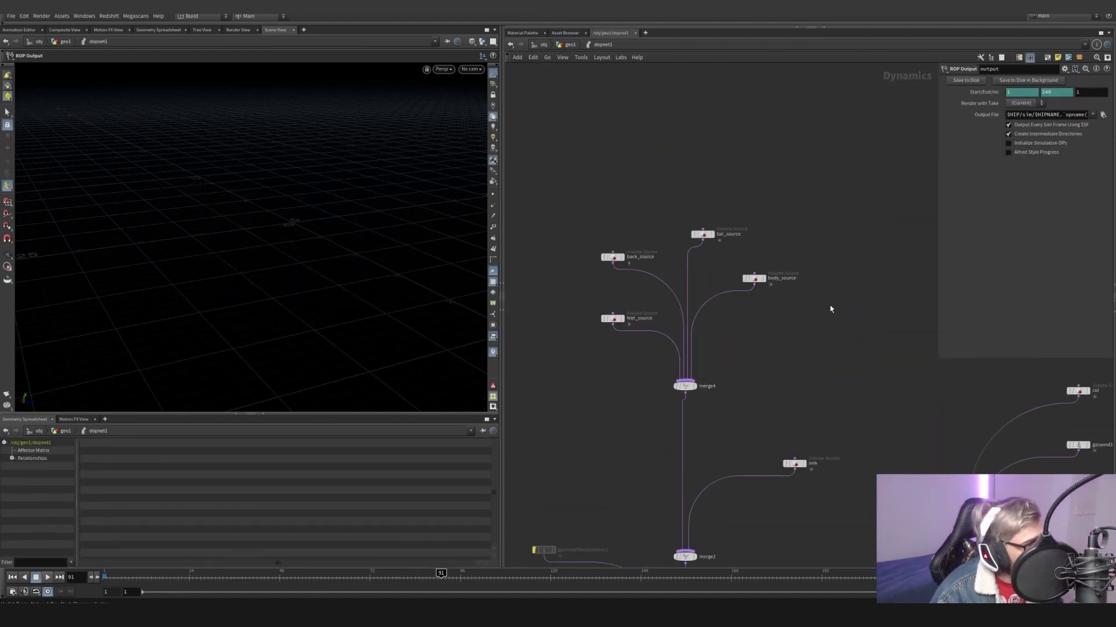
# Bypass the back_source, tail_source and body_source nodes, leaving feet_source active
pyautogui.moveTo(822, 302); pyautogui.dragTo(563, 194)
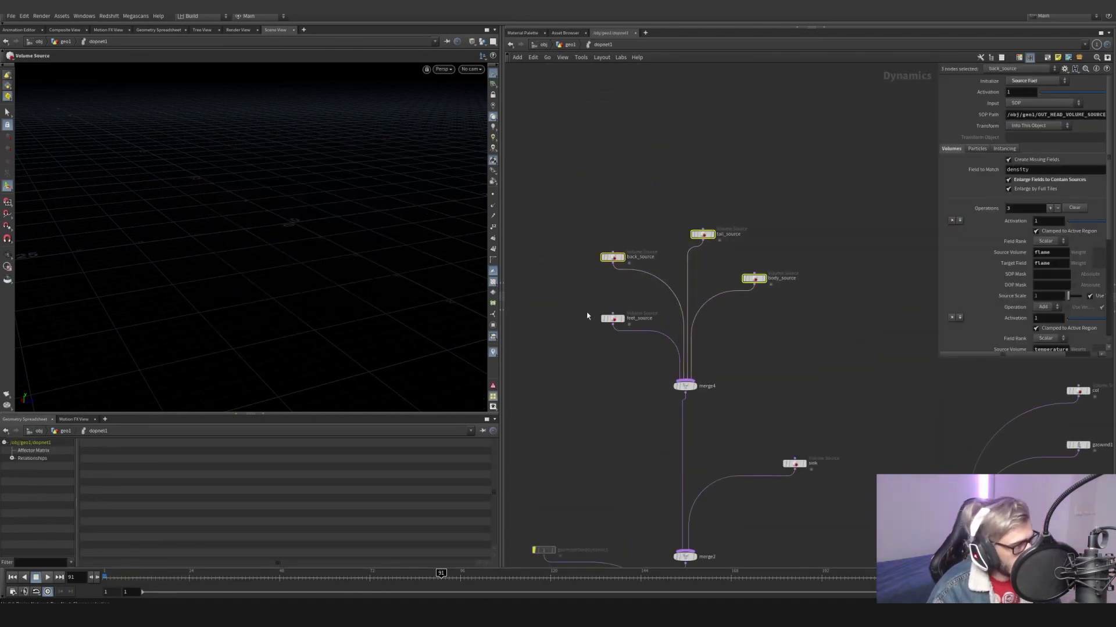
pyautogui.moveTo(584, 356); pyautogui.dragTo(788, 205)
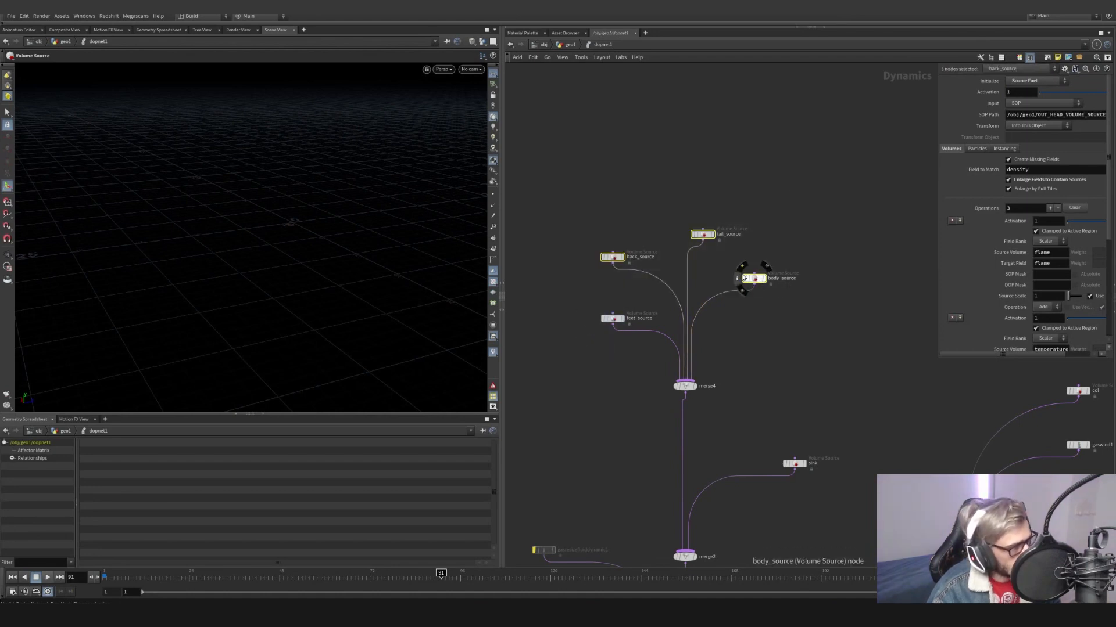
pyautogui.moveTo(790, 313); pyautogui.dragTo(650, 247, button='middle')
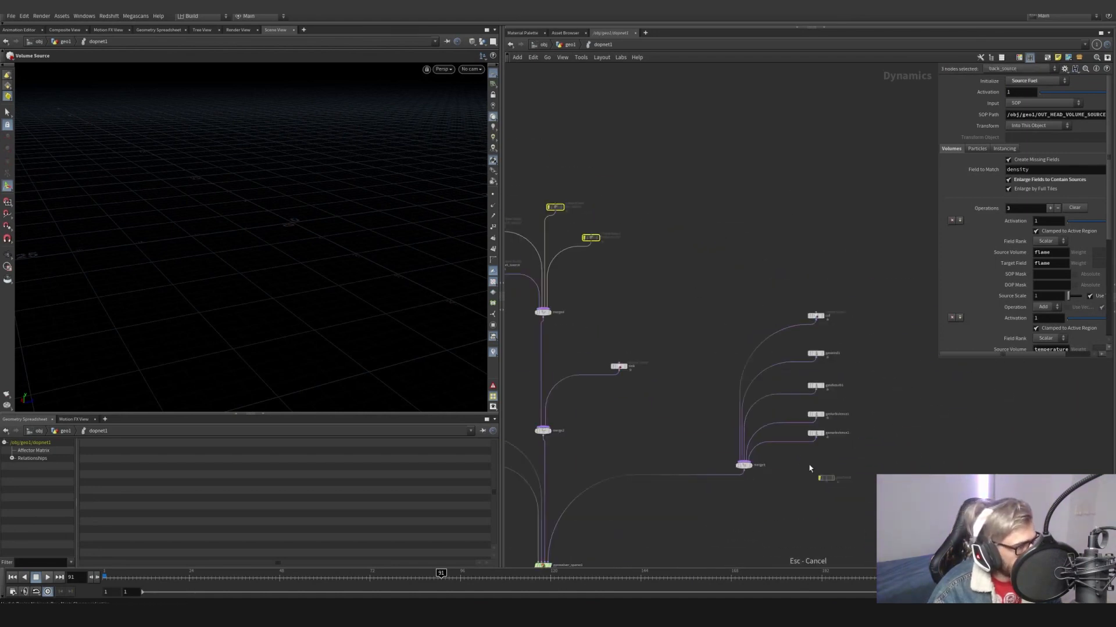
# Bypass the collision and force nodes feeding merge3, the sink source and groundplane1
pyautogui.moveTo(729, 487); pyautogui.dragTo(828, 289)
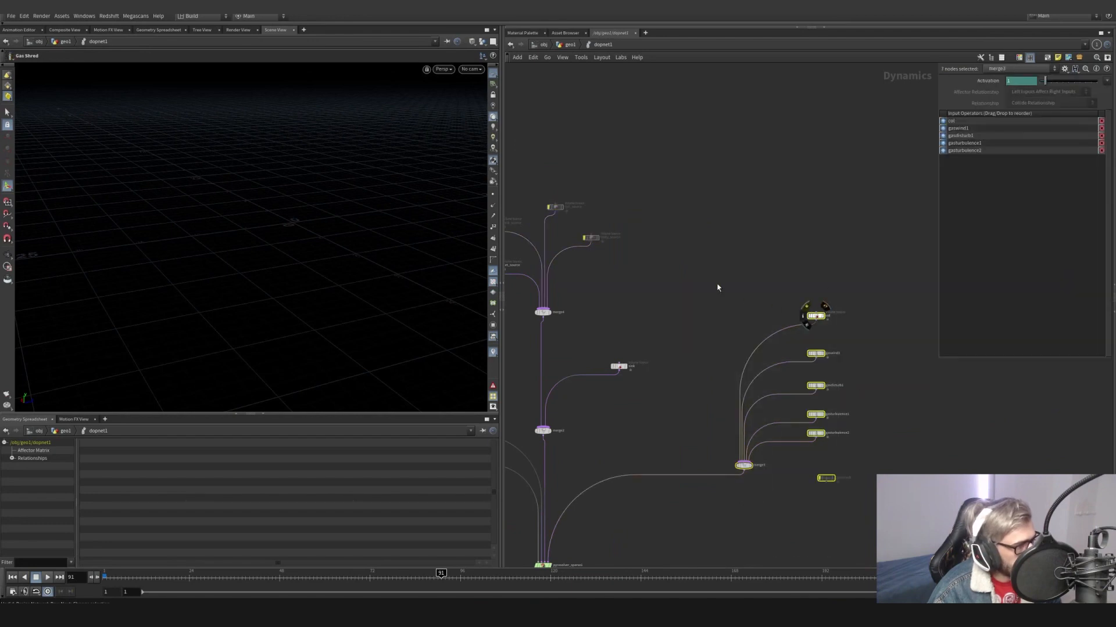
pyautogui.moveTo(617, 366); pyautogui.dragTo(742, 317, button='middle')
pyautogui.click(742, 317)
pyautogui.moveTo(753, 375); pyautogui.dragTo(829, 261, button='middle')
pyautogui.click(630, 408)
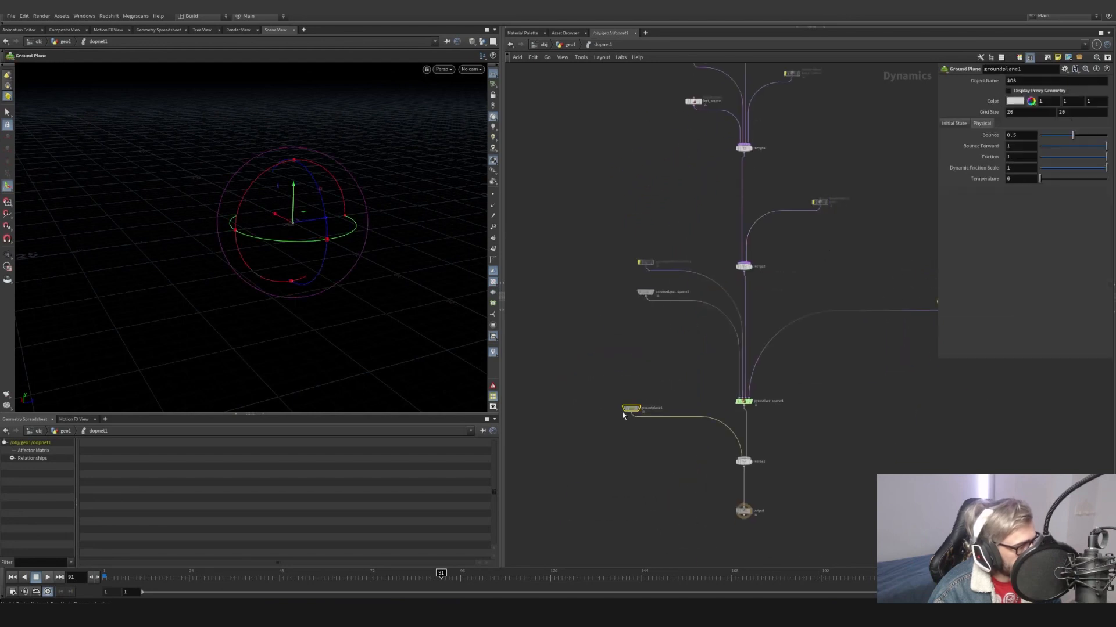
# Set the Voxel Size of smokeobject_sparse1 to 0.05 and go to frame 1
pyautogui.click(645, 291)
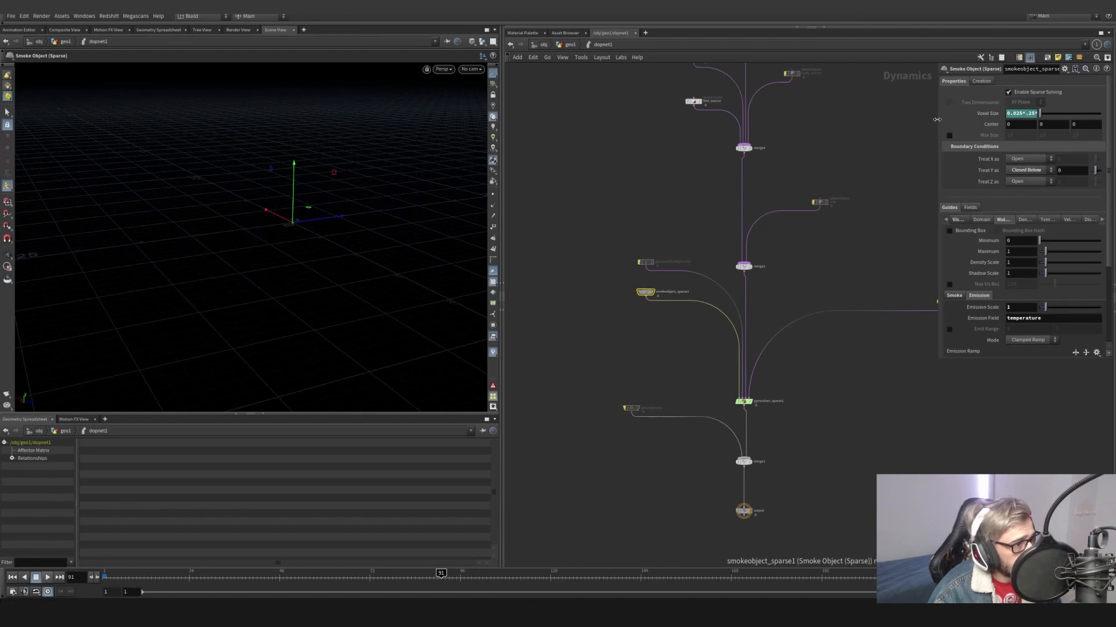
pyautogui.moveTo(938, 122); pyautogui.dragTo(832, 121)
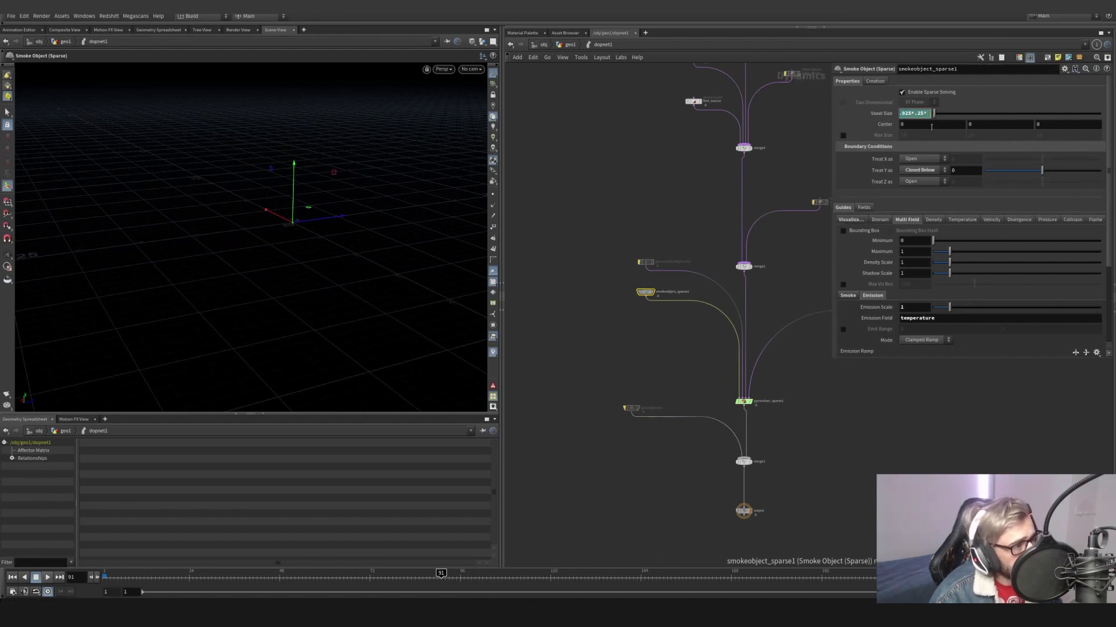
pyautogui.write('9')
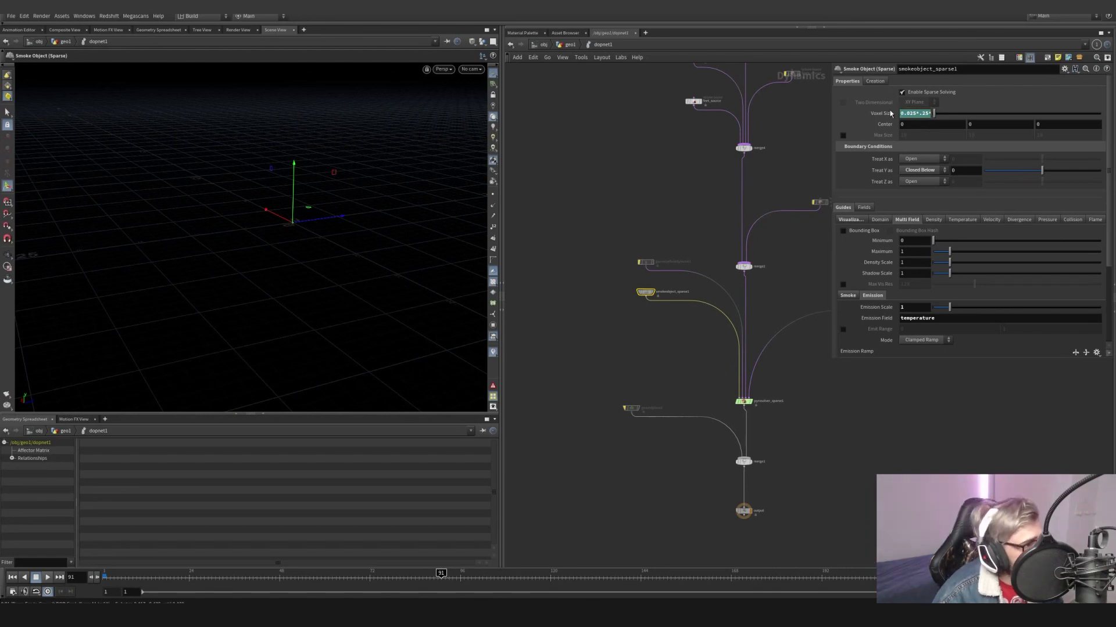
pyautogui.press('Return')
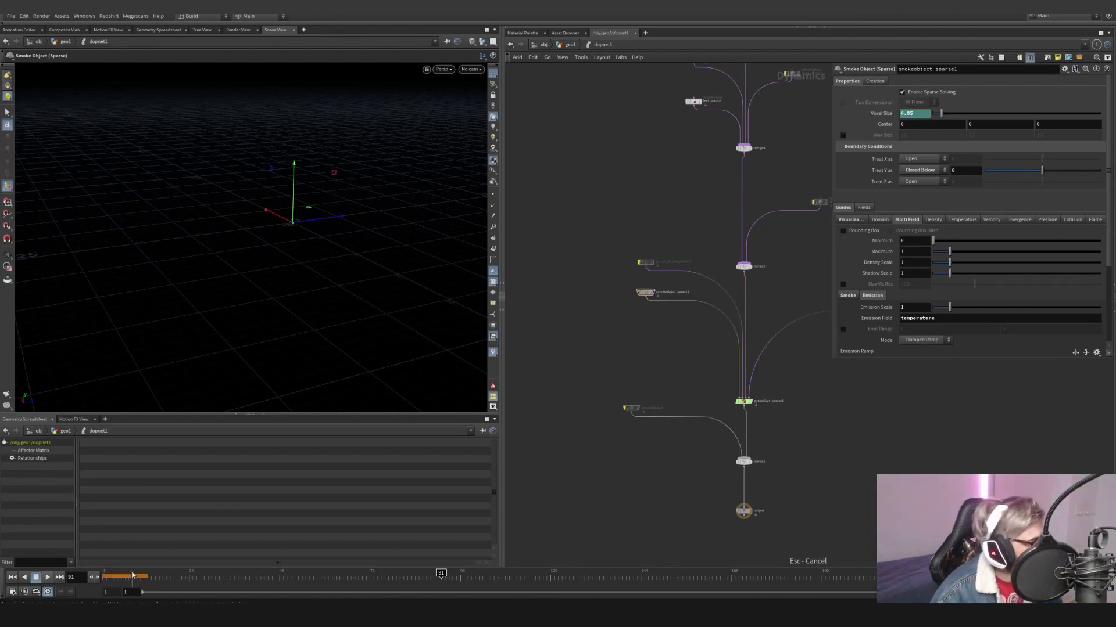
pyautogui.click(107, 575)
# Return to the geo1 network, reopen dopnet1 and bring its solver and output nodes into view
pyautogui.click(570, 45)
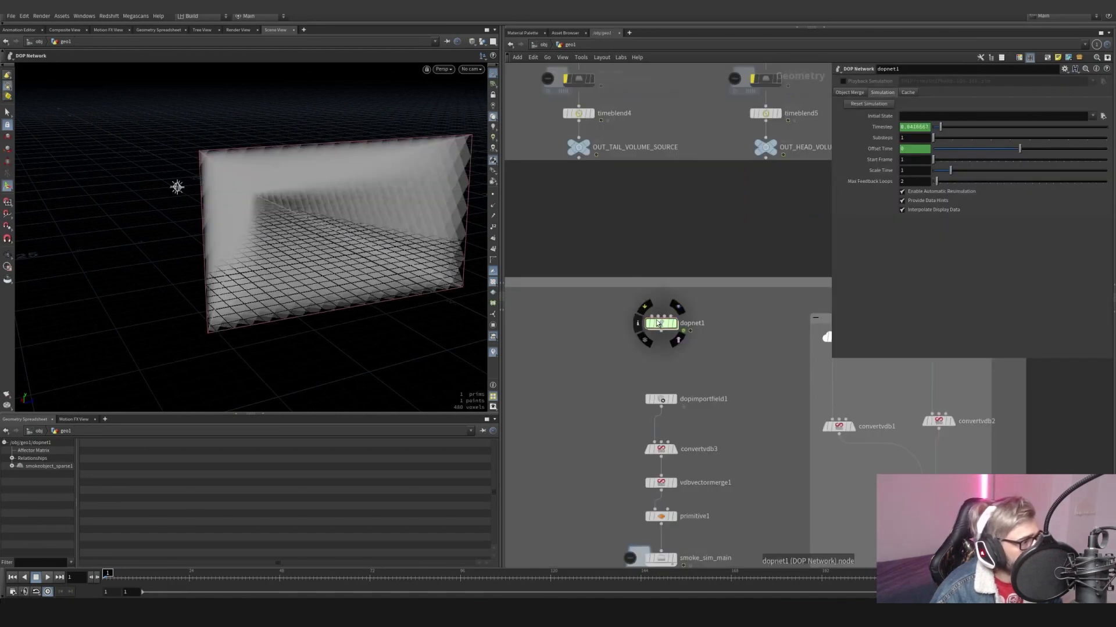
pyautogui.doubleClick(660, 323)
pyautogui.moveTo(651, 321); pyautogui.dragTo(555, 269, button='middle')
pyautogui.click(642, 456)
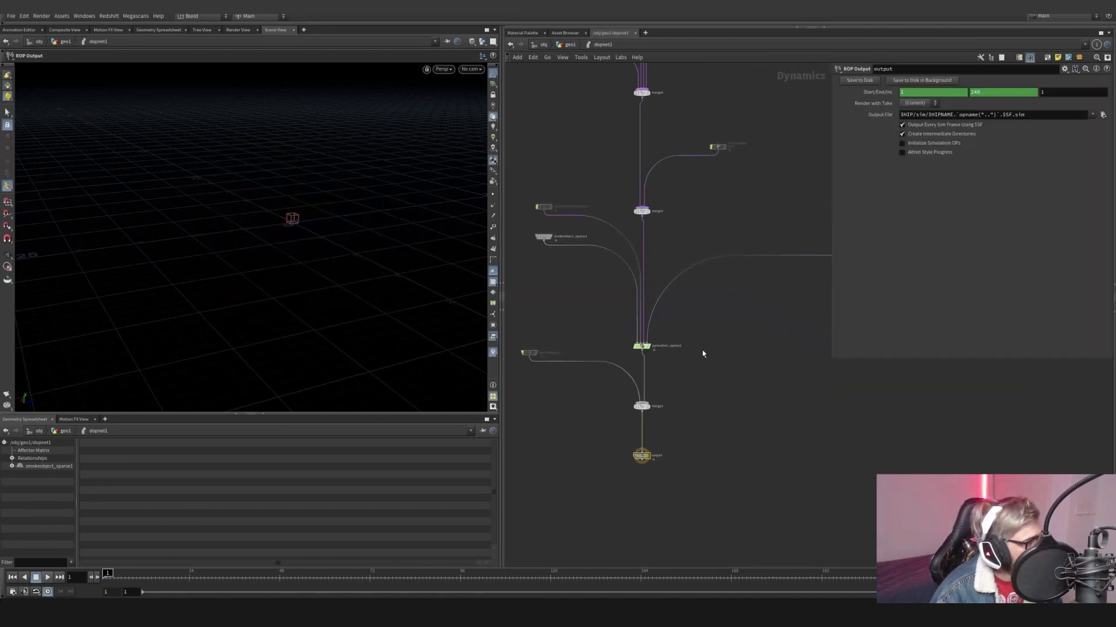
pyautogui.moveTo(712, 362); pyautogui.dragTo(714, 420, button='middle')
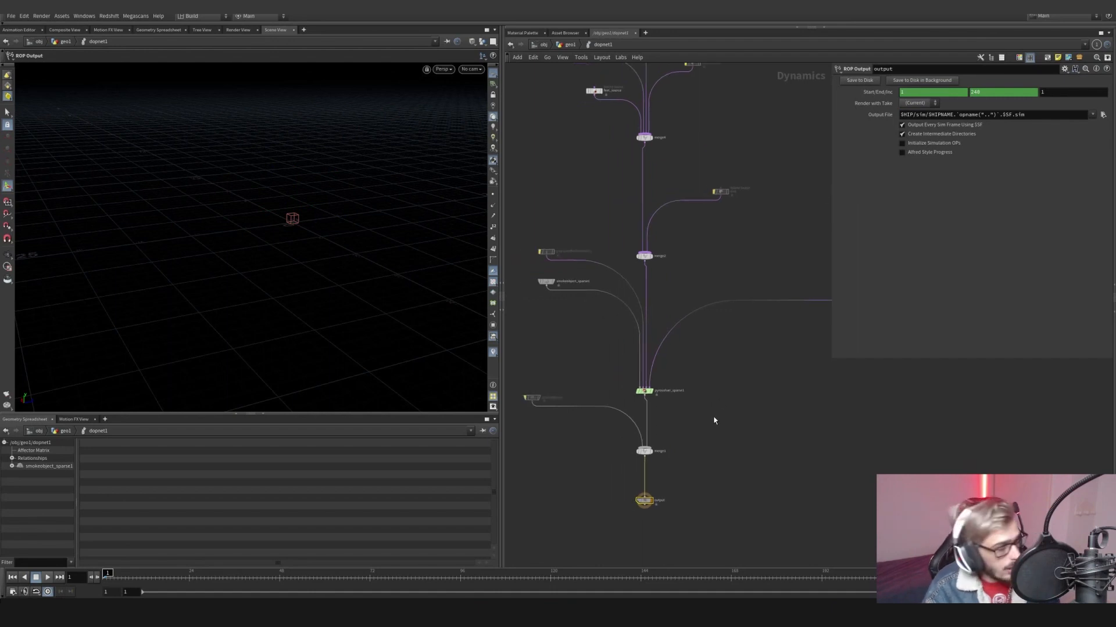
# Inspect the simulation settings of pyrosolver_sparse1 and the properties of smokeobject_sparse1
pyautogui.moveTo(689, 412); pyautogui.dragTo(596, 350)
pyautogui.scroll(3, 668, 398)
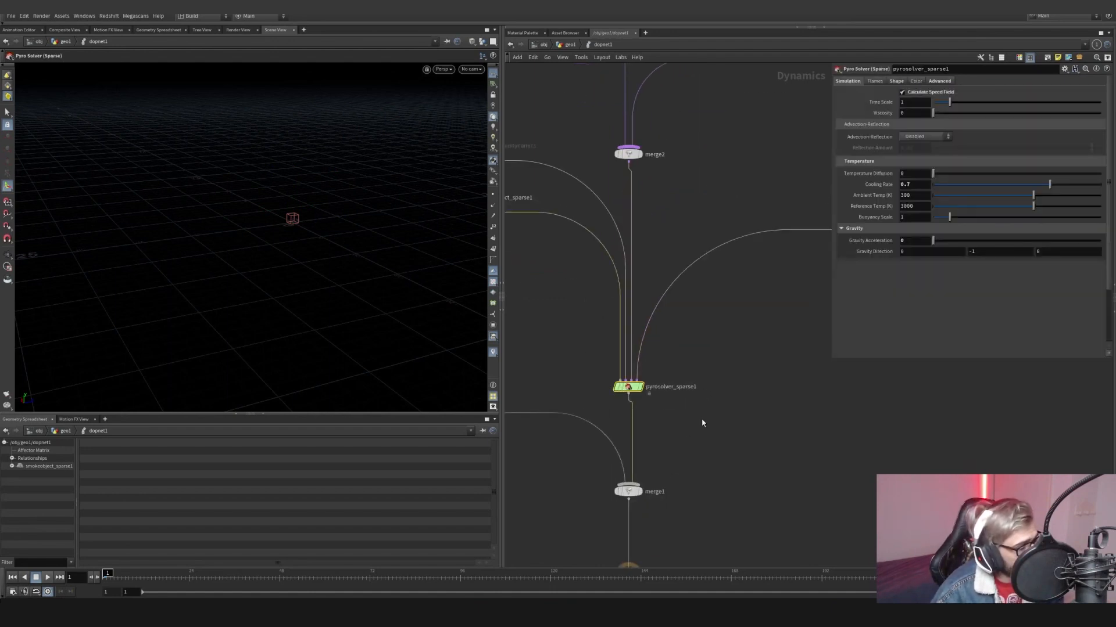
pyautogui.moveTo(702, 421); pyautogui.dragTo(595, 348)
pyautogui.moveTo(597, 347); pyautogui.dragTo(735, 471, button='middle')
pyautogui.click(599, 321)
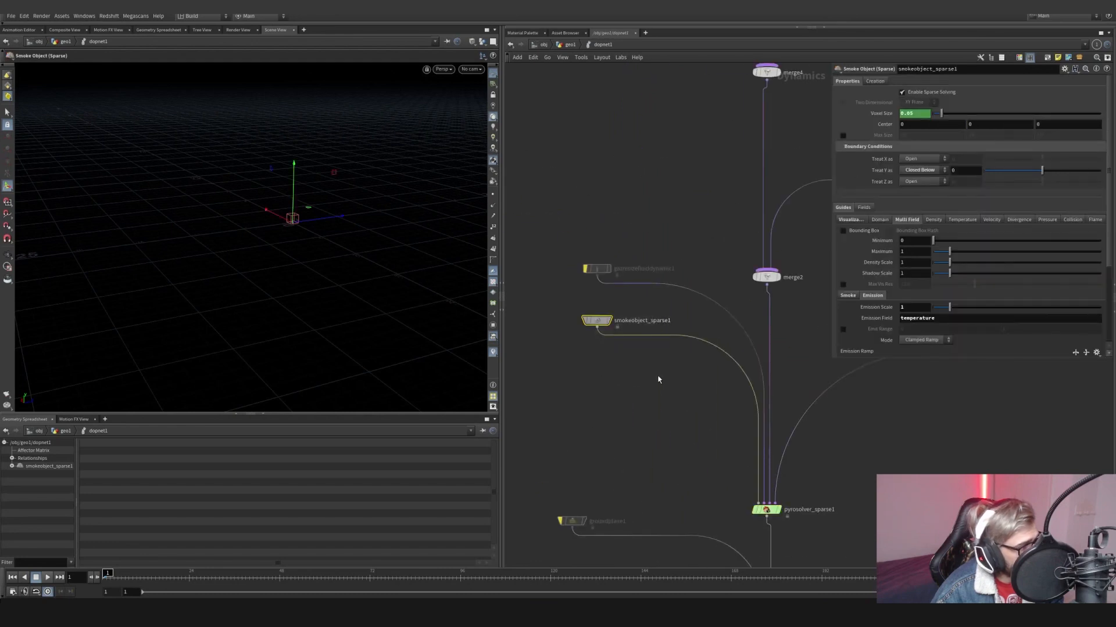
pyautogui.moveTo(658, 380); pyautogui.dragTo(635, 332, button='middle')
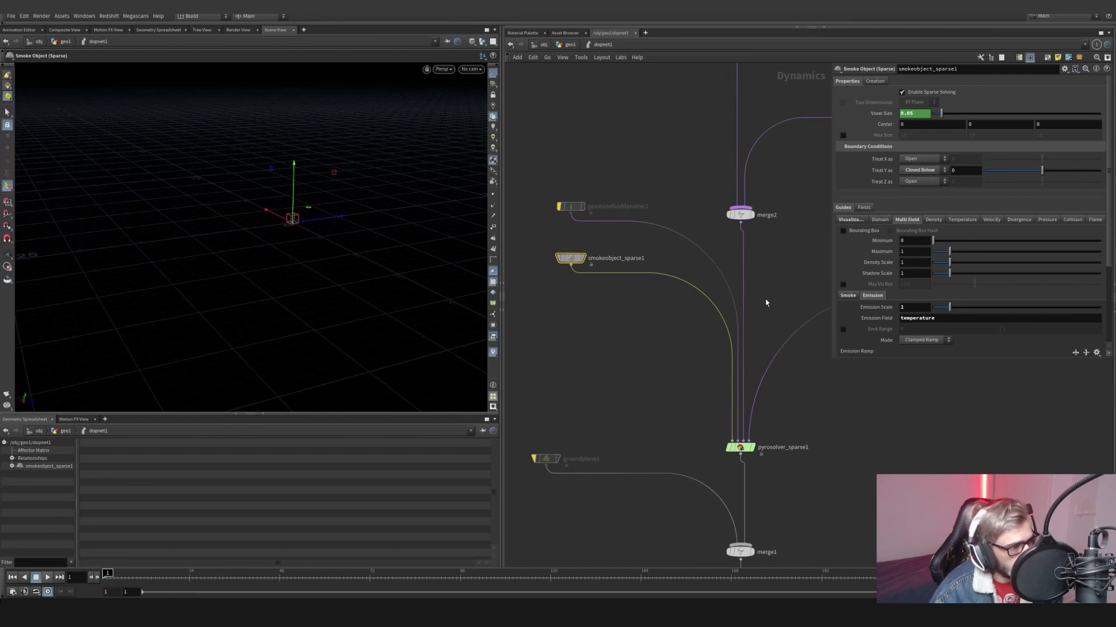
# Examine the visualization guides of smokeobject_sparse1, including the Multi Field emission and smoke density settings
pyautogui.scroll(-3, 721, 309)
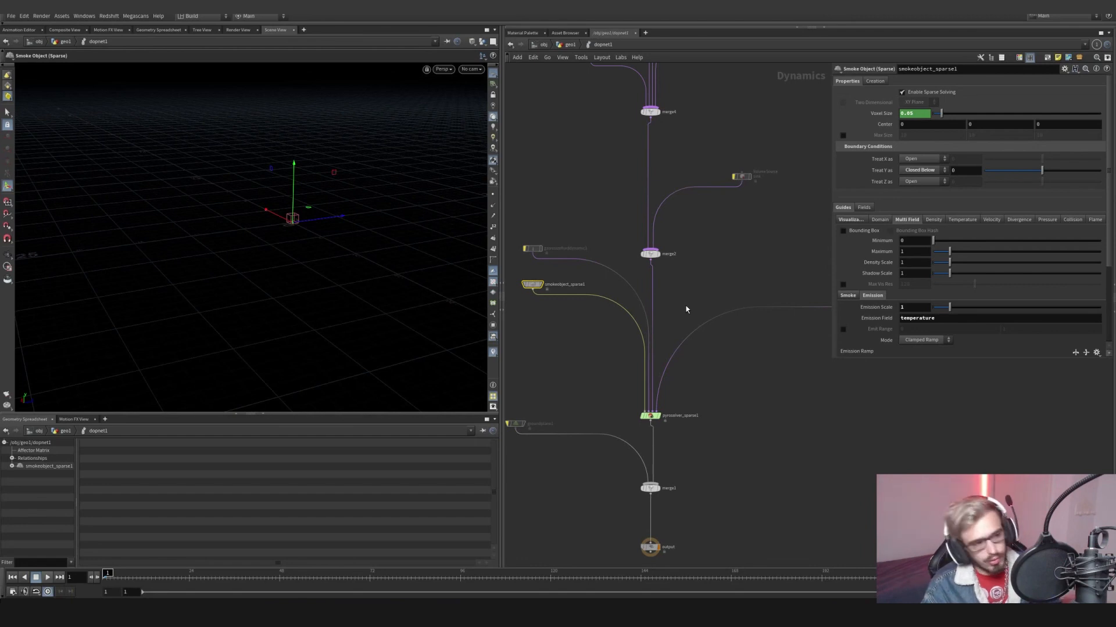
pyautogui.click(849, 219)
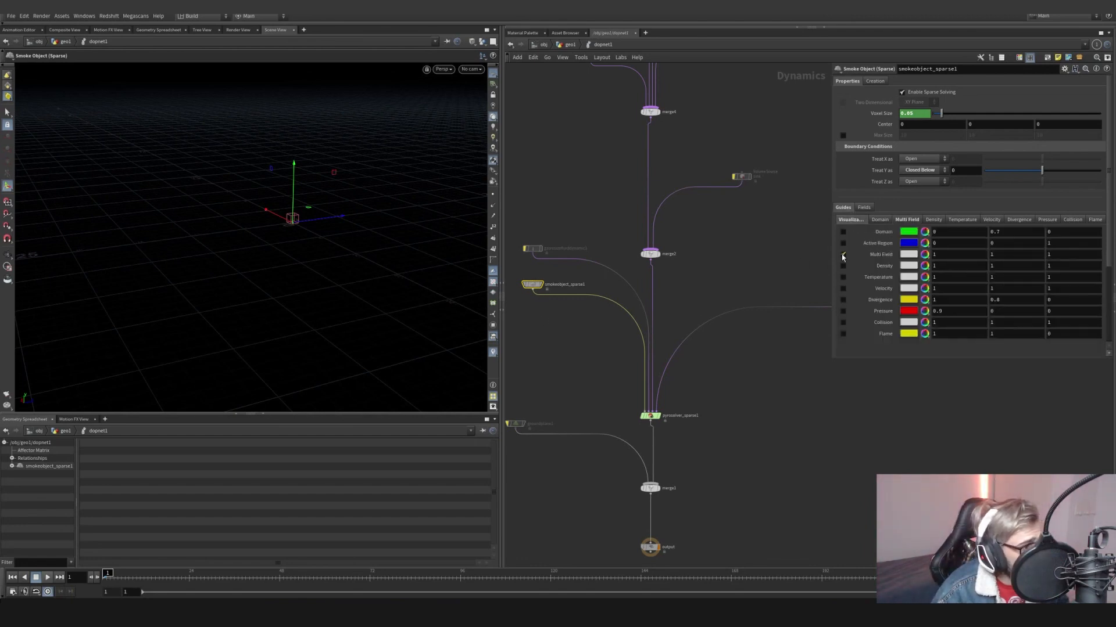
pyautogui.click(906, 219)
pyautogui.scroll(-4, 882, 256)
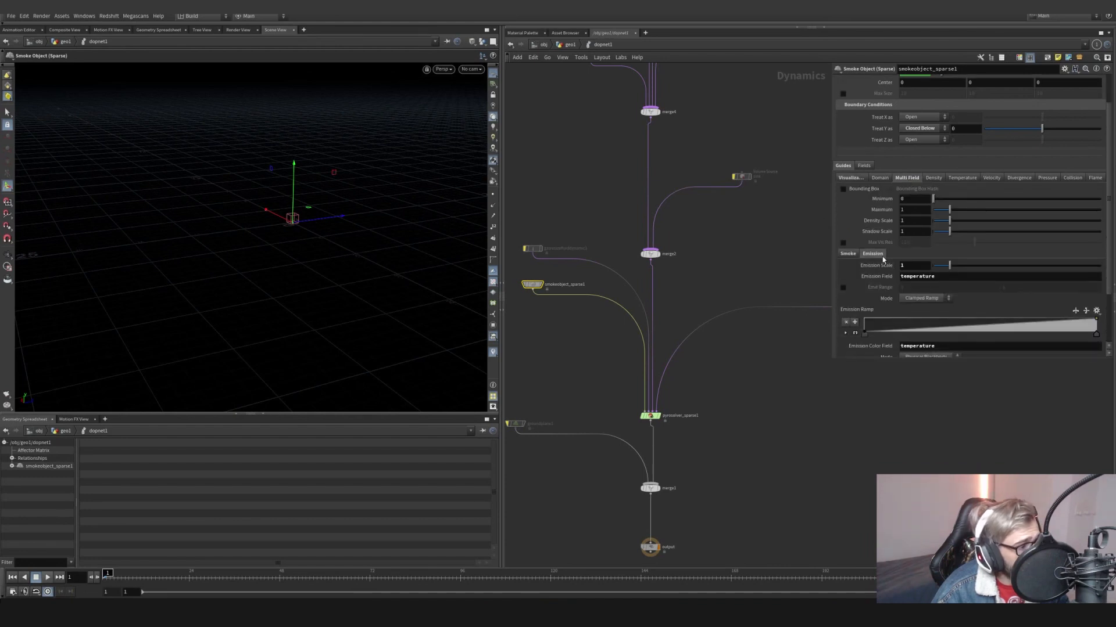
pyautogui.scroll(-1, 911, 222)
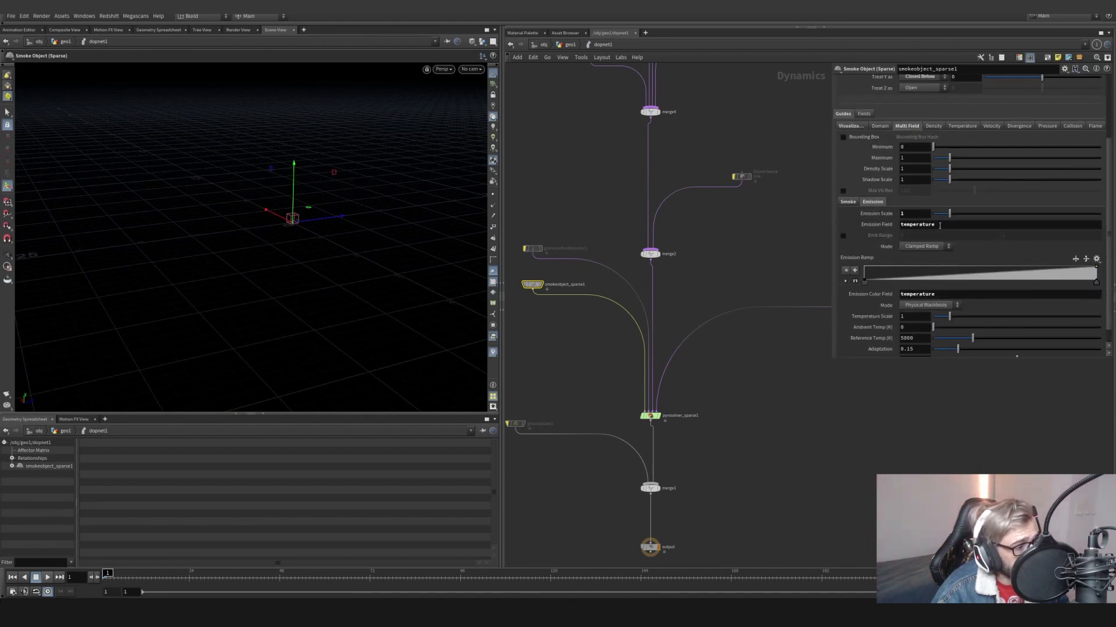
pyautogui.click(850, 201)
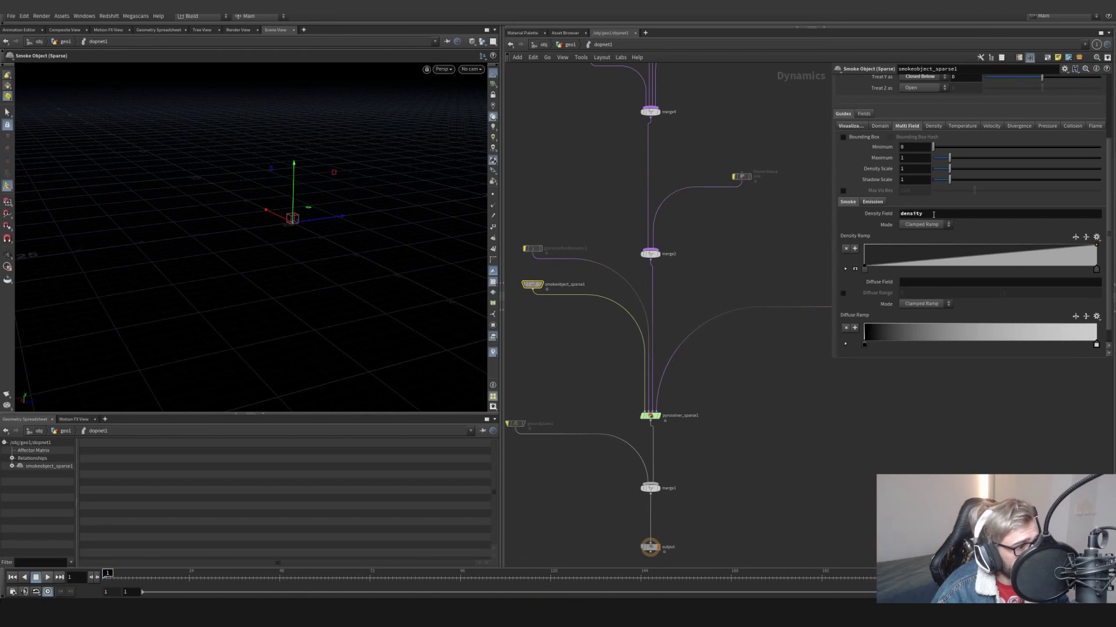
pyautogui.scroll(-1, 894, 287)
pyautogui.scroll(1, 903, 268)
pyautogui.scroll(2, 830, 293)
pyautogui.scroll(-3, 718, 317)
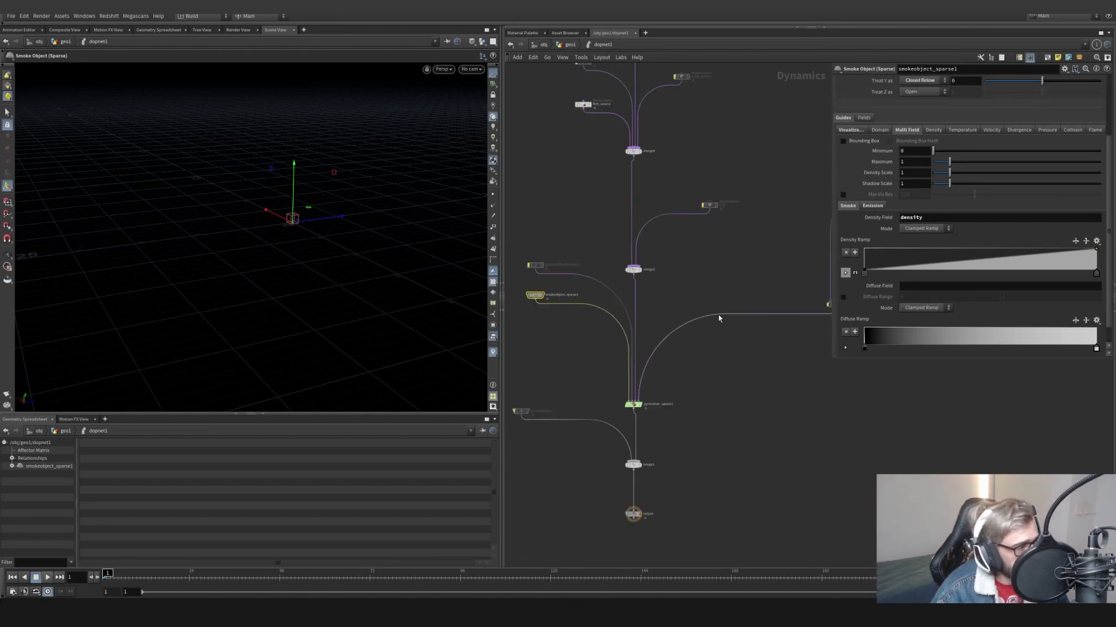
# Review the node layout in dopnet1 and inspect the shape and advanced settings of pyrosolver_sparse1
pyautogui.moveTo(805, 310); pyautogui.dragTo(690, 374, button='middle')
pyautogui.moveTo(575, 421); pyautogui.dragTo(677, 369, button='middle')
pyautogui.click(621, 416)
pyautogui.moveTo(546, 140); pyautogui.dragTo(592, 284, button='middle')
pyautogui.moveTo(590, 281); pyautogui.dragTo(602, 375)
pyautogui.scroll(1, 679, 492)
pyautogui.moveTo(679, 492); pyautogui.dragTo(688, 428, button='middle')
pyautogui.click(673, 511)
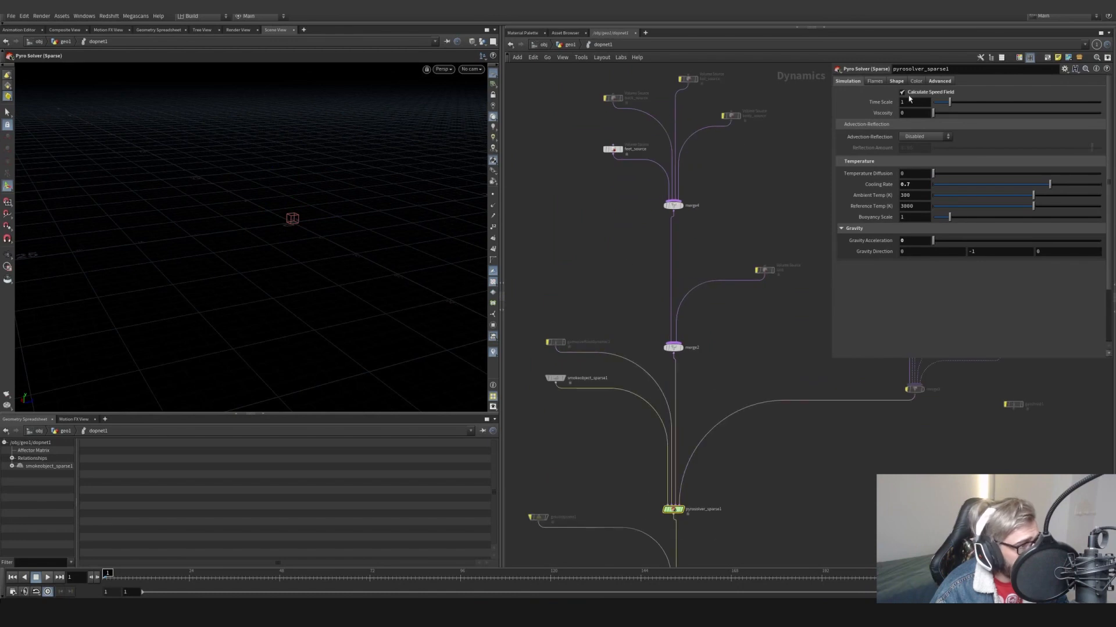
pyautogui.click(895, 81)
pyautogui.click(916, 81)
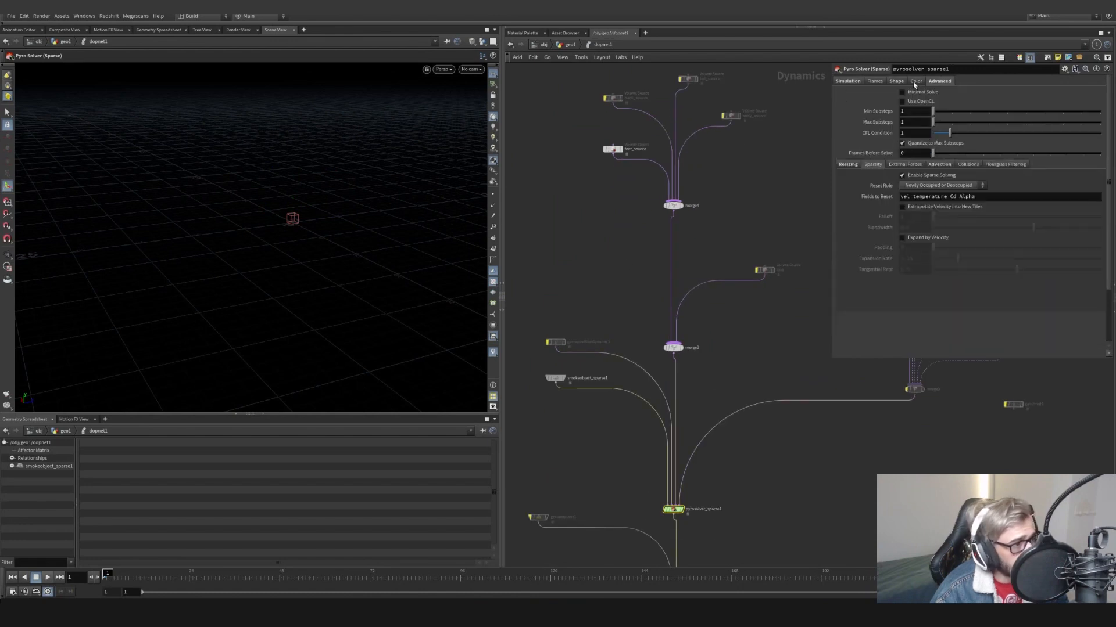
pyautogui.click(896, 82)
# Add a new Volume Source node just below feet_source in dopnet1
pyautogui.moveTo(580, 189); pyautogui.dragTo(617, 148)
pyautogui.moveTo(663, 202); pyautogui.dragTo(699, 338, button='middle')
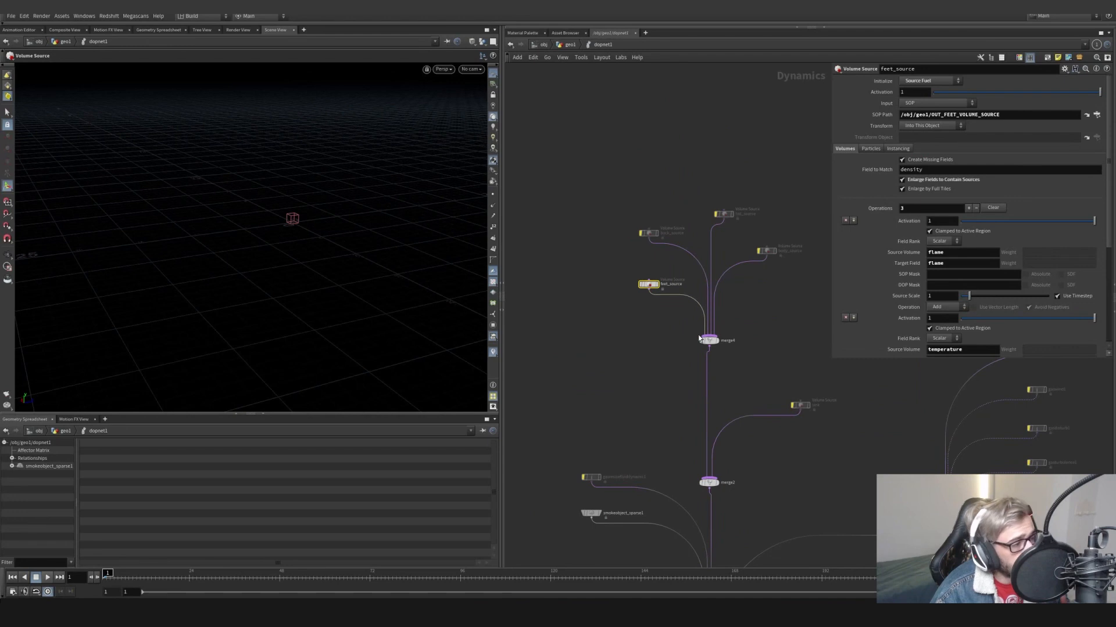
pyautogui.press('Tab')
pyautogui.write('volu')
pyautogui.press('Return')
pyautogui.click(635, 332)
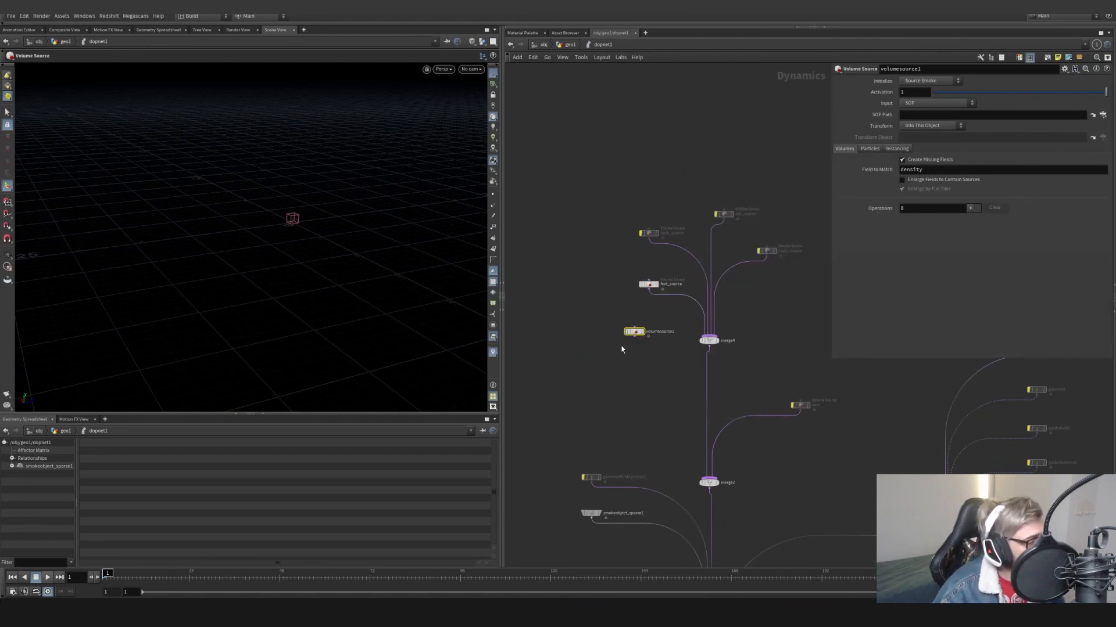
# Try the Sink preset on the new volume source, and initialize it as Source Smoke with the SOP Path left empty
pyautogui.click(930, 81)
pyautogui.click(907, 98)
pyautogui.click(927, 82)
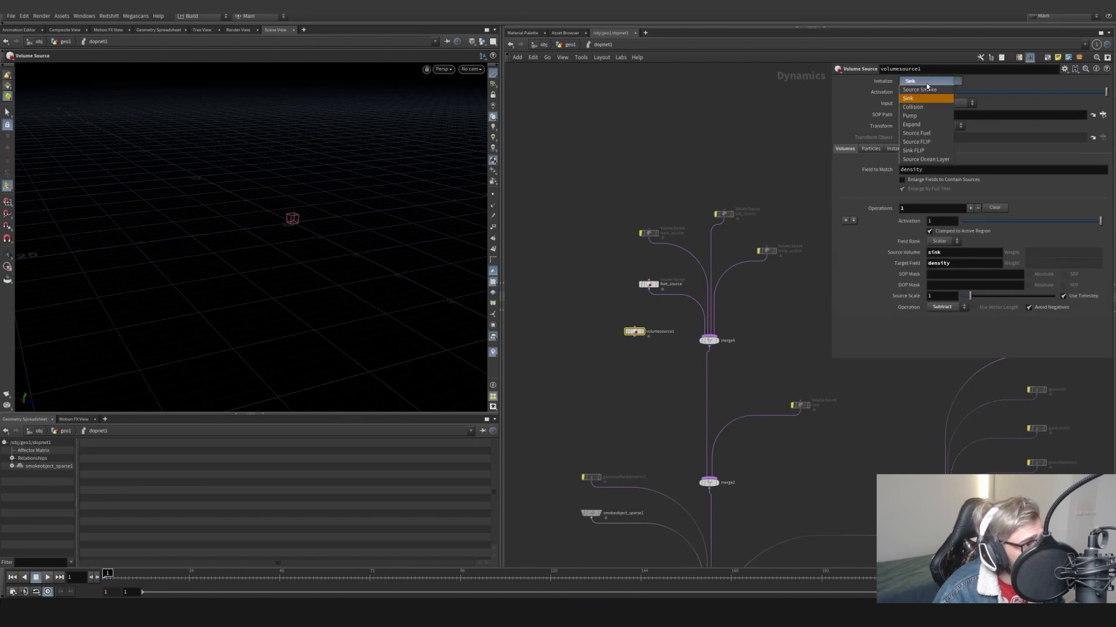
pyautogui.click(919, 89)
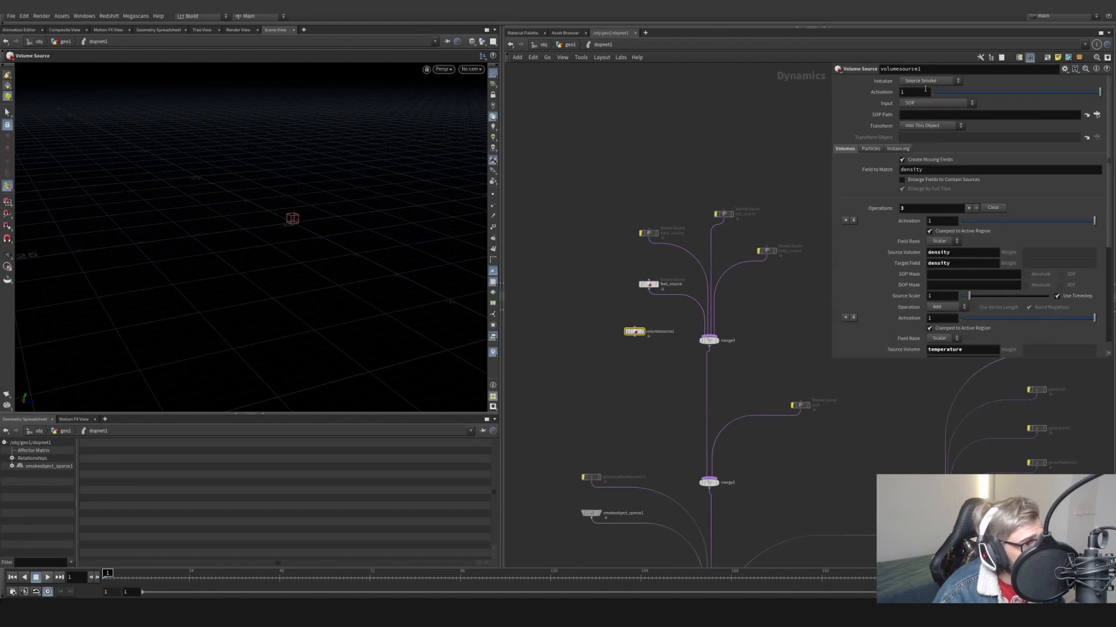
pyautogui.click(1086, 115)
pyautogui.click(1103, 38)
# Check the SOP Path of feet_source and locate the referenced null in the geo1 network
pyautogui.click(647, 284)
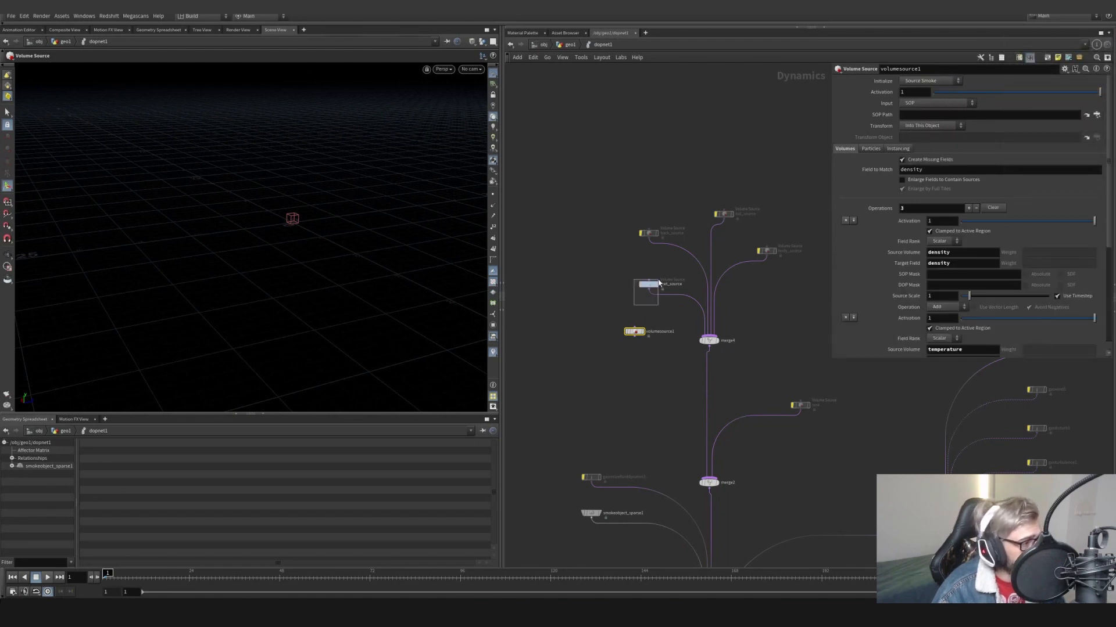
pyautogui.moveTo(1000, 115); pyautogui.dragTo(933, 116)
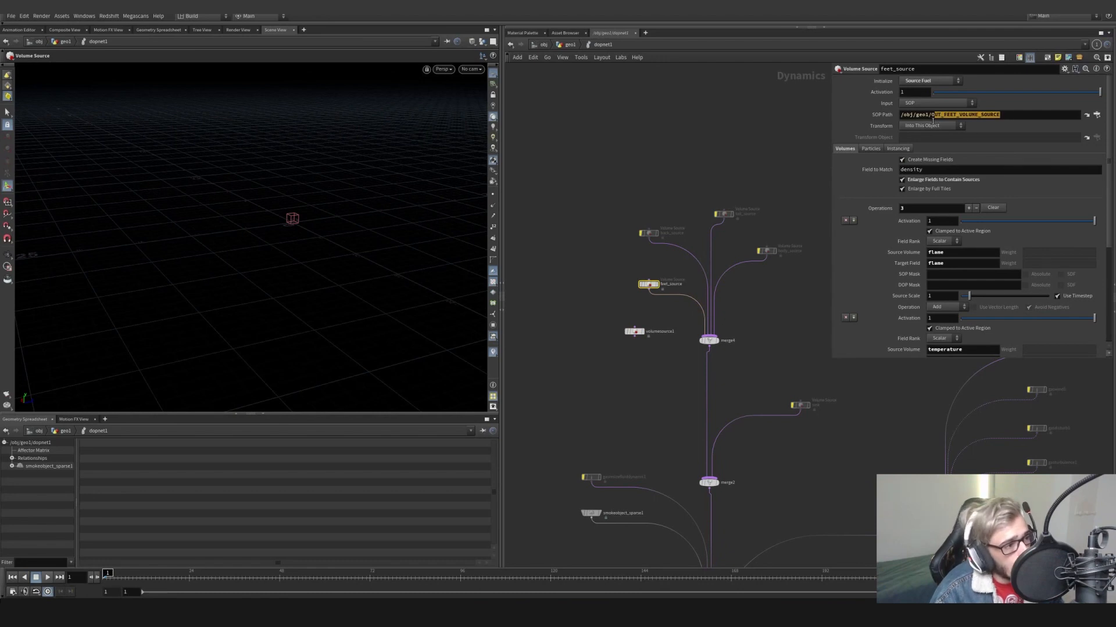
pyautogui.click(571, 45)
pyautogui.scroll(-4, 629, 185)
pyautogui.moveTo(629, 184); pyautogui.dragTo(790, 307, button='middle')
pyautogui.scroll(6, 699, 291)
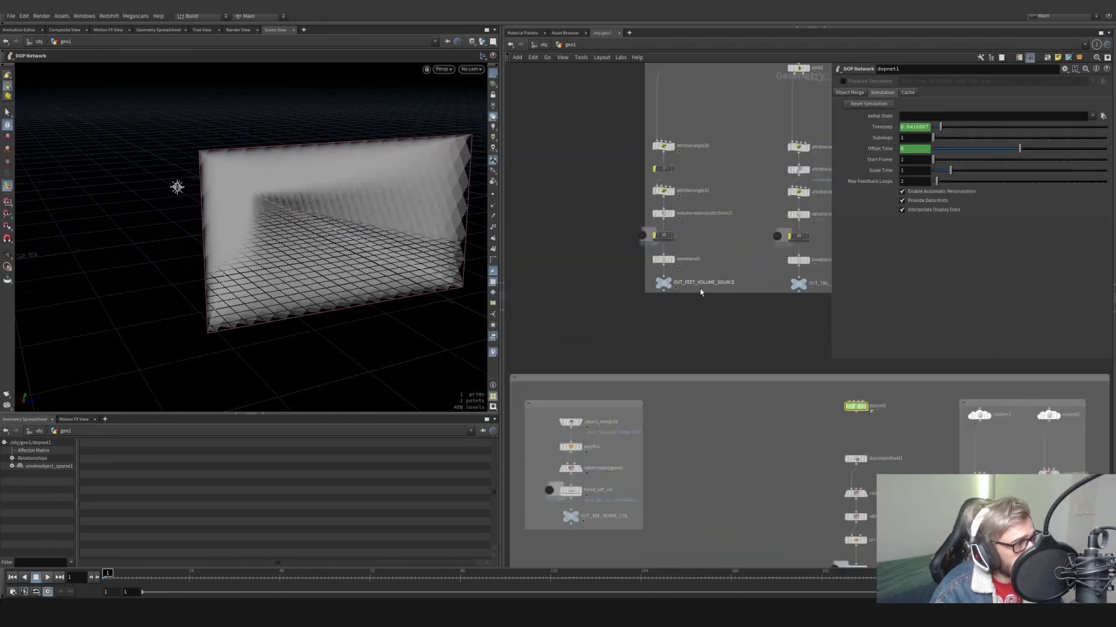
# Display OUT_FEET_VOLUME_SOURCE and frame its volumes in the viewport to examine them
pyautogui.click(659, 258)
pyautogui.click(638, 280)
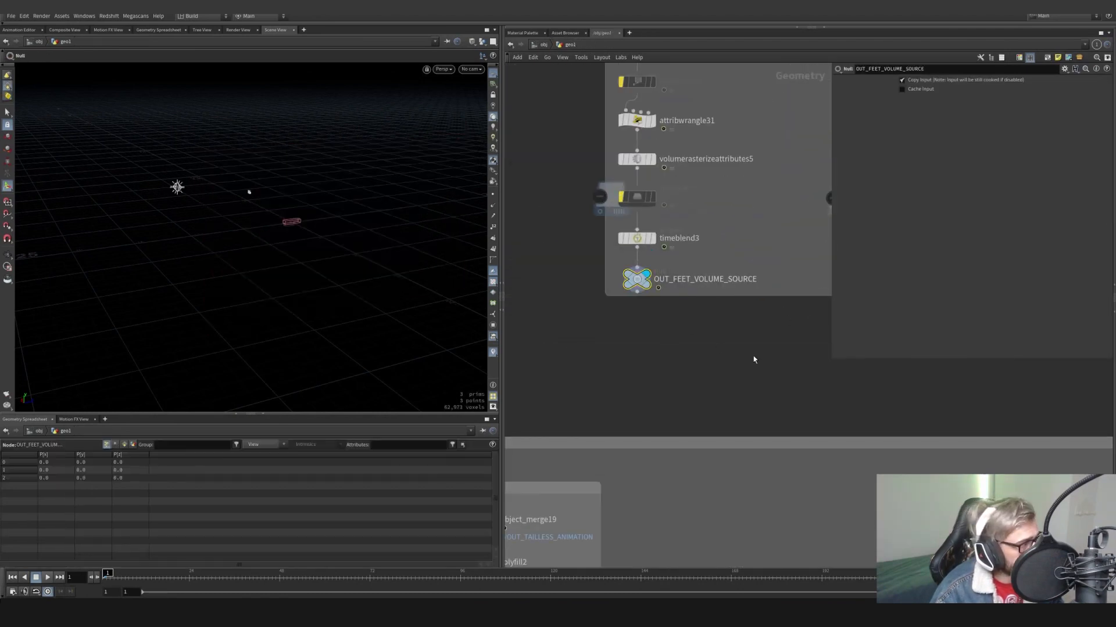
pyautogui.moveTo(754, 359); pyautogui.dragTo(673, 302, button='middle')
pyautogui.hotkey('space', 'g')
pyautogui.keyDown('alt'); pyautogui.moveTo(279, 269); pyautogui.dragTo(223, 232); pyautogui.keyUp('alt')
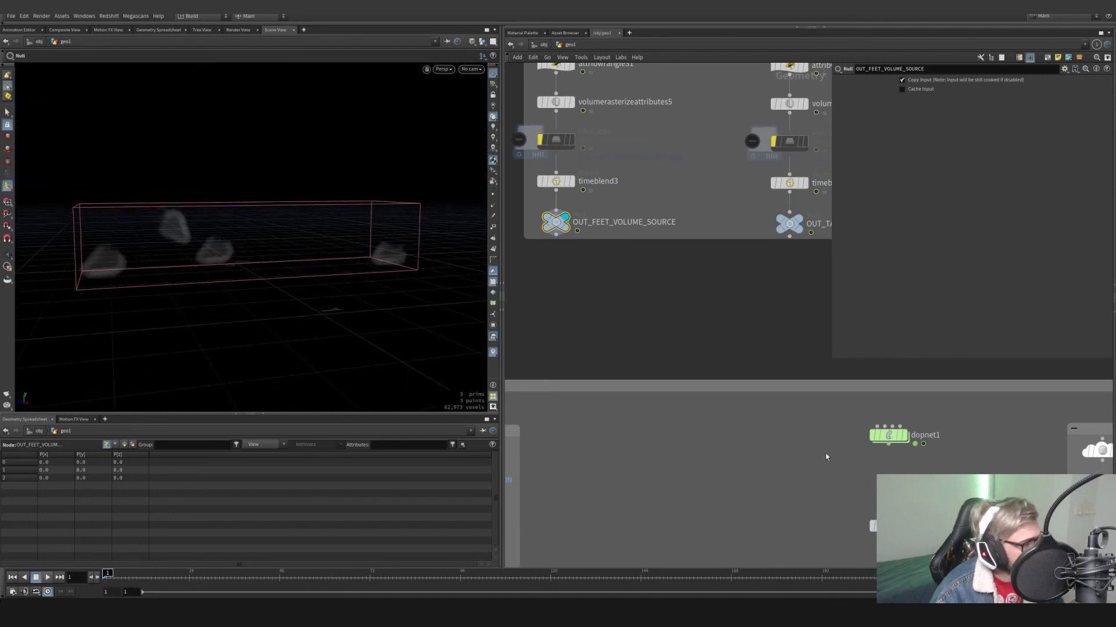
# Reopen dopnet1 and review the flame, temperature and velocity operations of feet_source
pyautogui.moveTo(887, 450); pyautogui.dragTo(762, 337, button='middle')
pyautogui.doubleClick(765, 323)
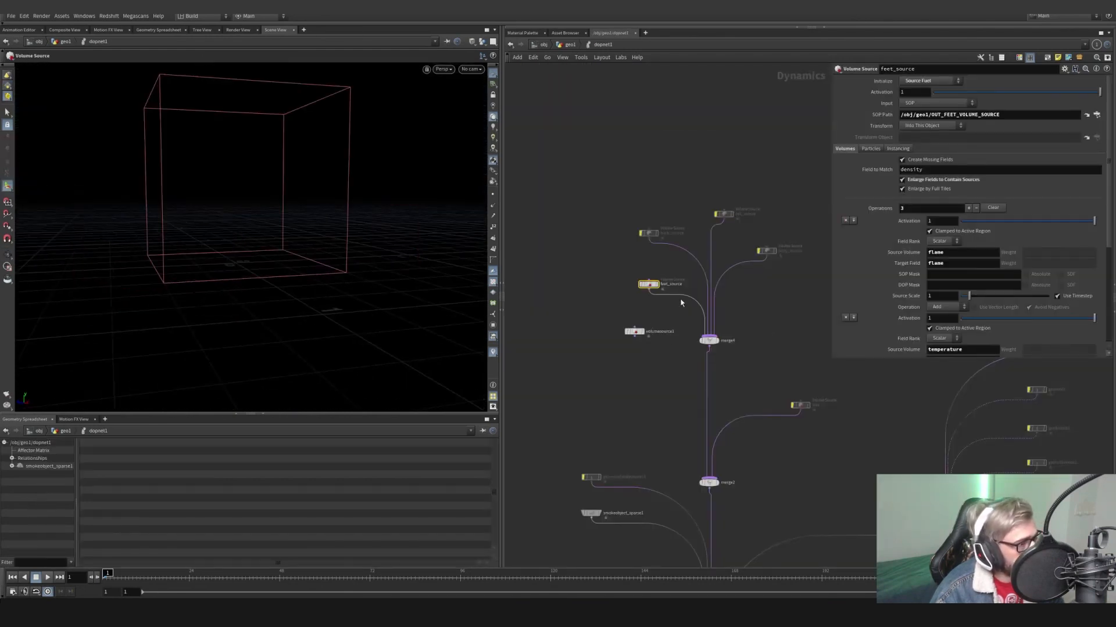
pyautogui.scroll(-5, 925, 265)
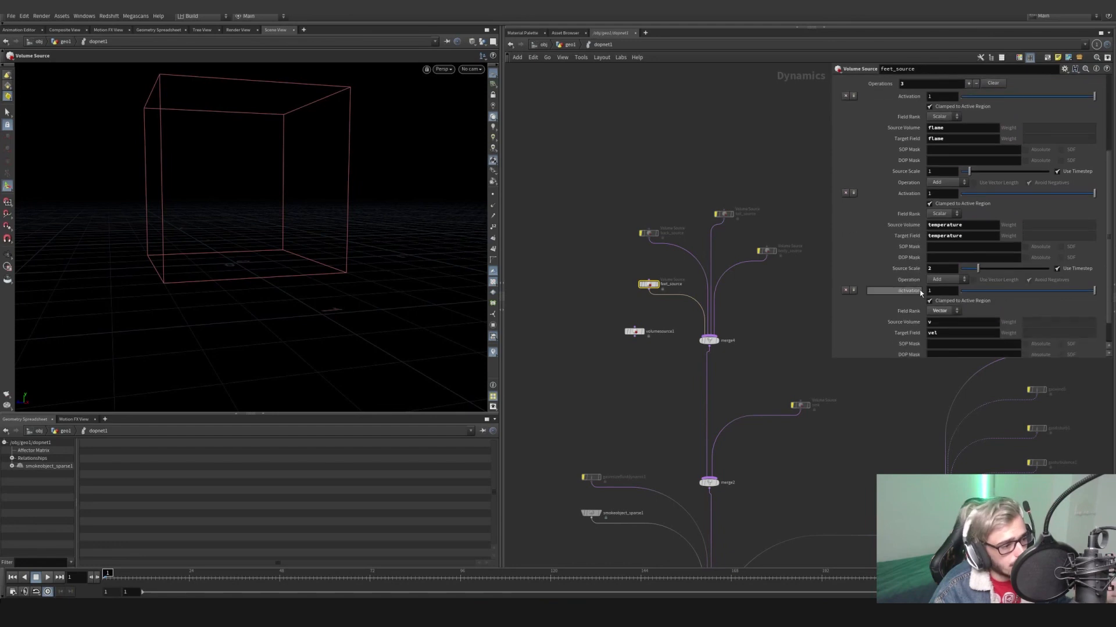
pyautogui.scroll(-2, 920, 293)
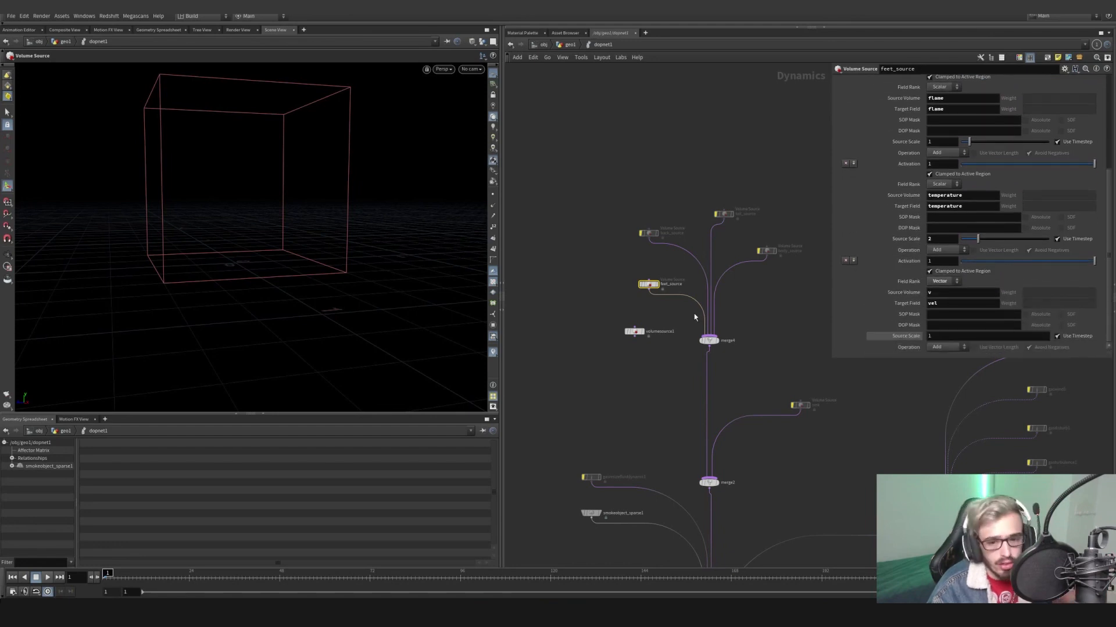
pyautogui.scroll(6, 874, 273)
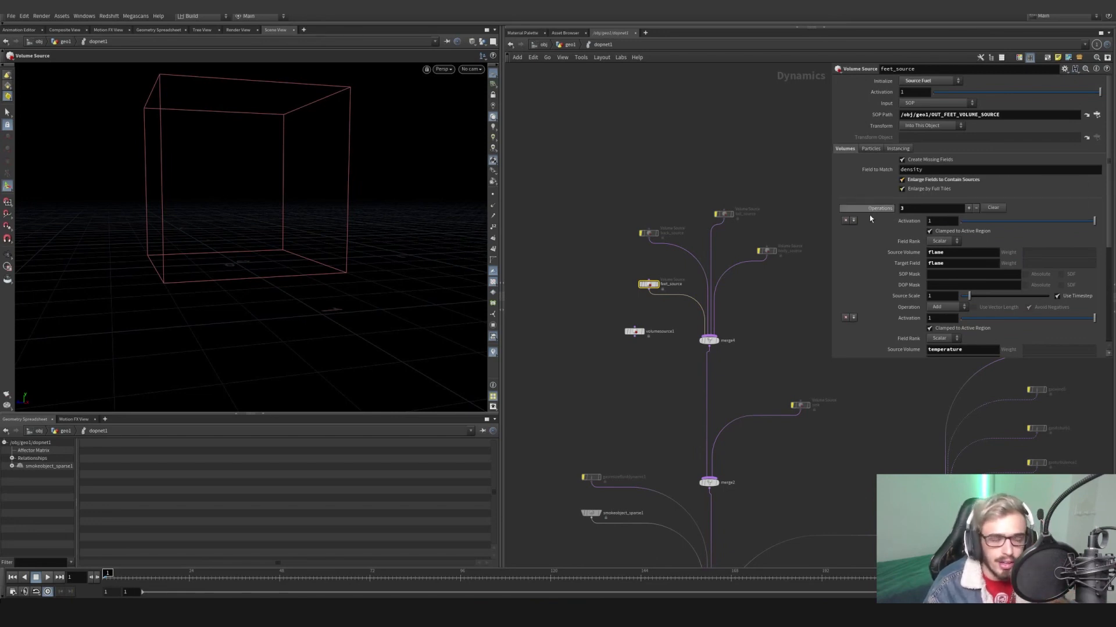
# Play the low-resolution simulation and frame the moving smoke in the viewport
pyautogui.moveTo(720, 335); pyautogui.dragTo(670, 151, button='middle')
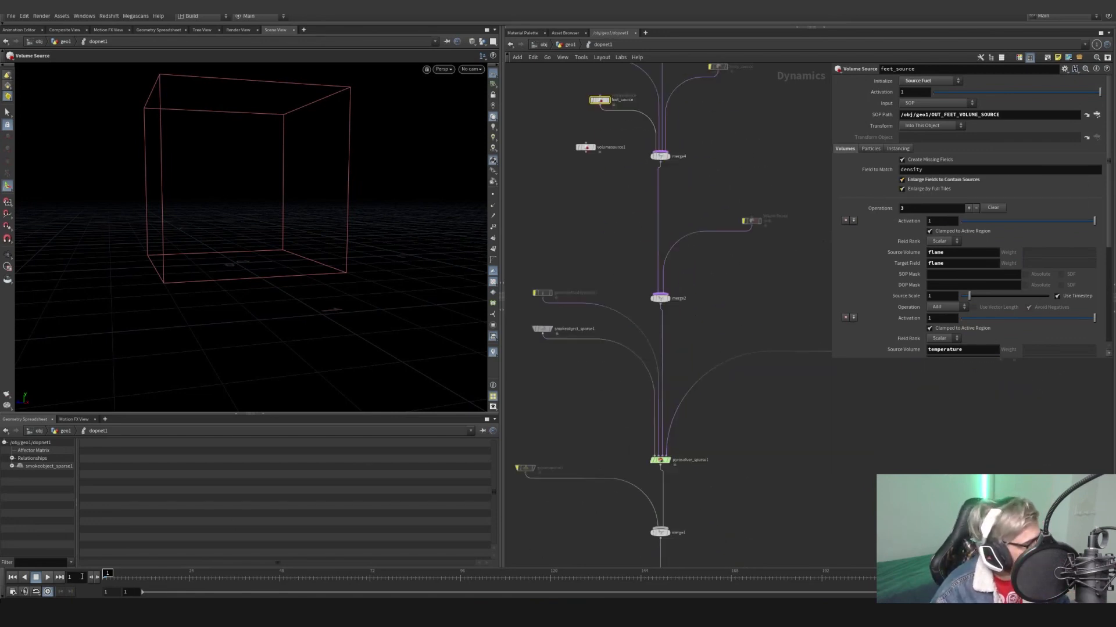
pyautogui.click(50, 580)
pyautogui.keyDown('alt'); pyautogui.scroll(-4, 199, 312); pyautogui.keyUp('alt')
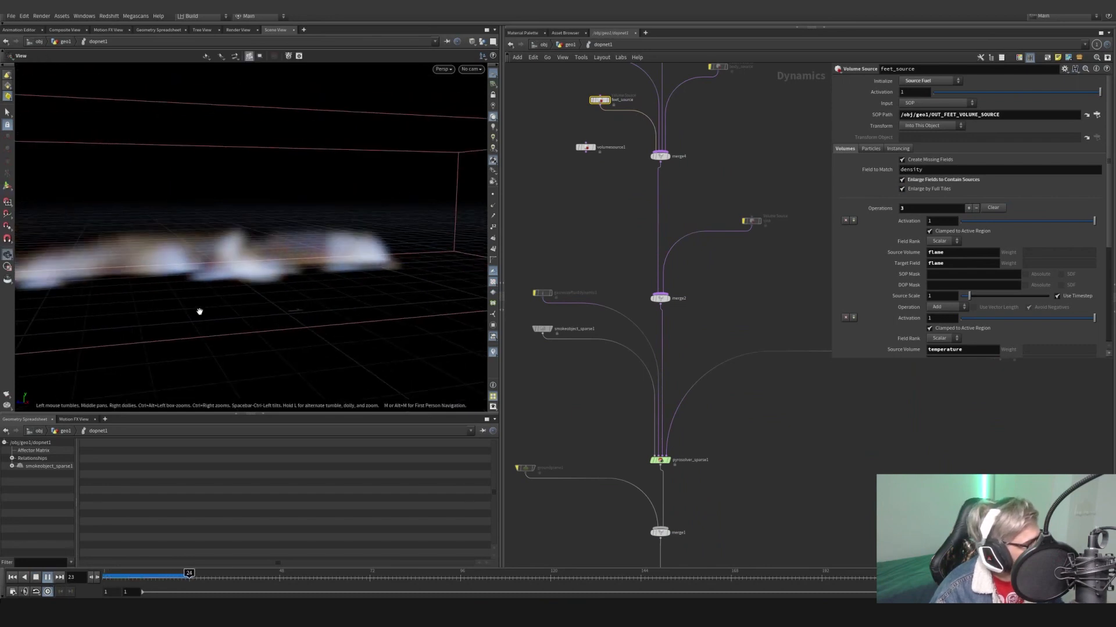
pyautogui.moveTo(200, 312); pyautogui.dragTo(203, 284)
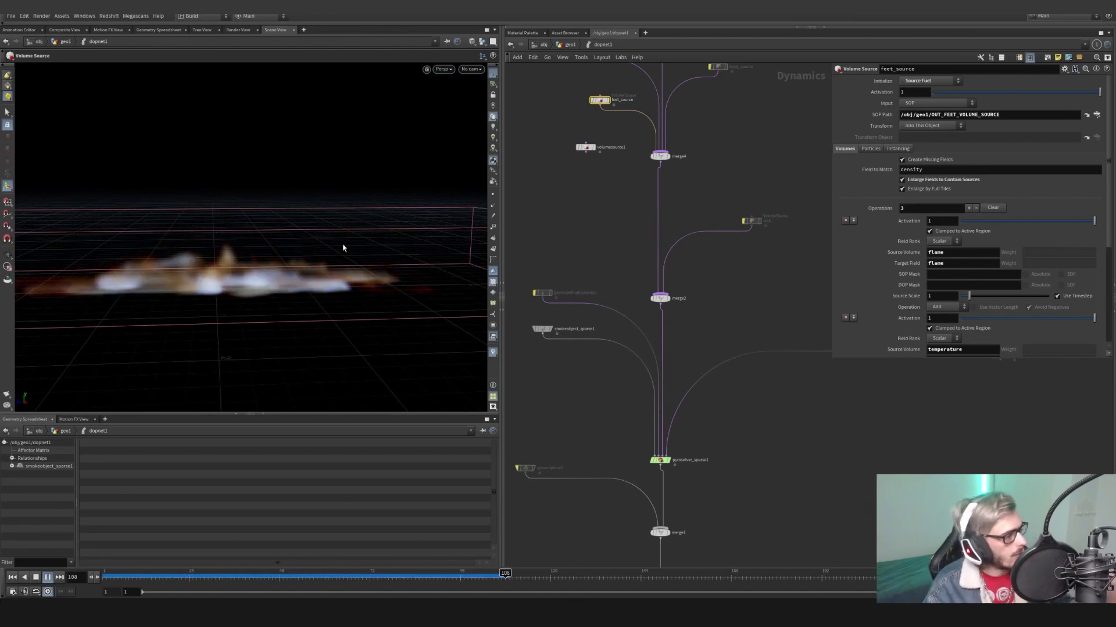
# Inspect the cooling rate, dissipation, field advection and resizing padding of pyrosolver_sparse1
pyautogui.click(659, 460)
pyautogui.scroll(-1, 708, 396)
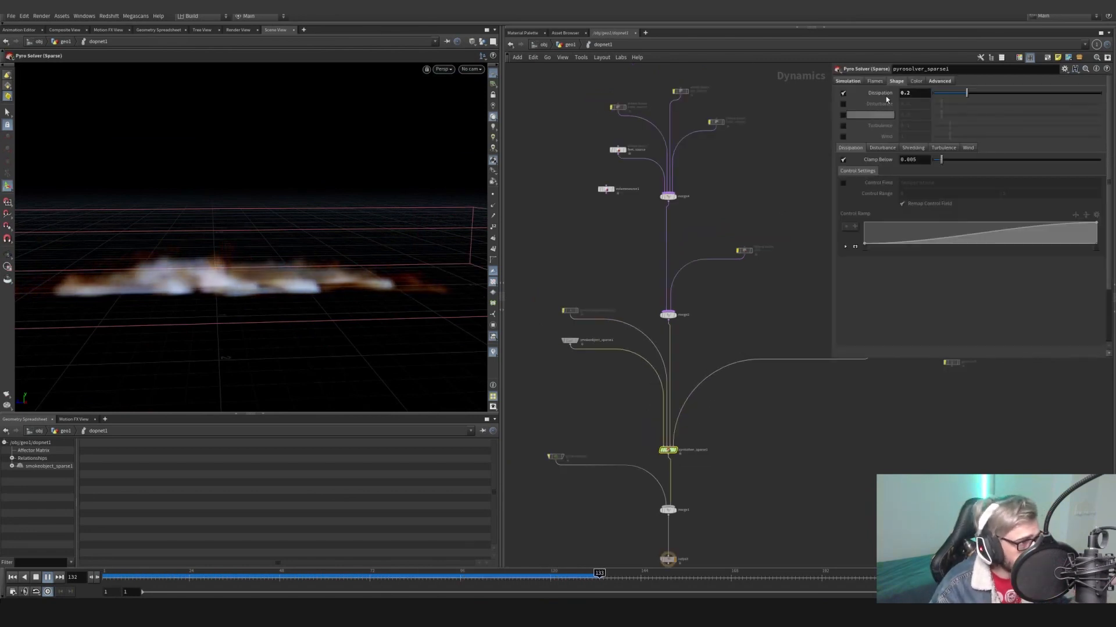
pyautogui.click(848, 81)
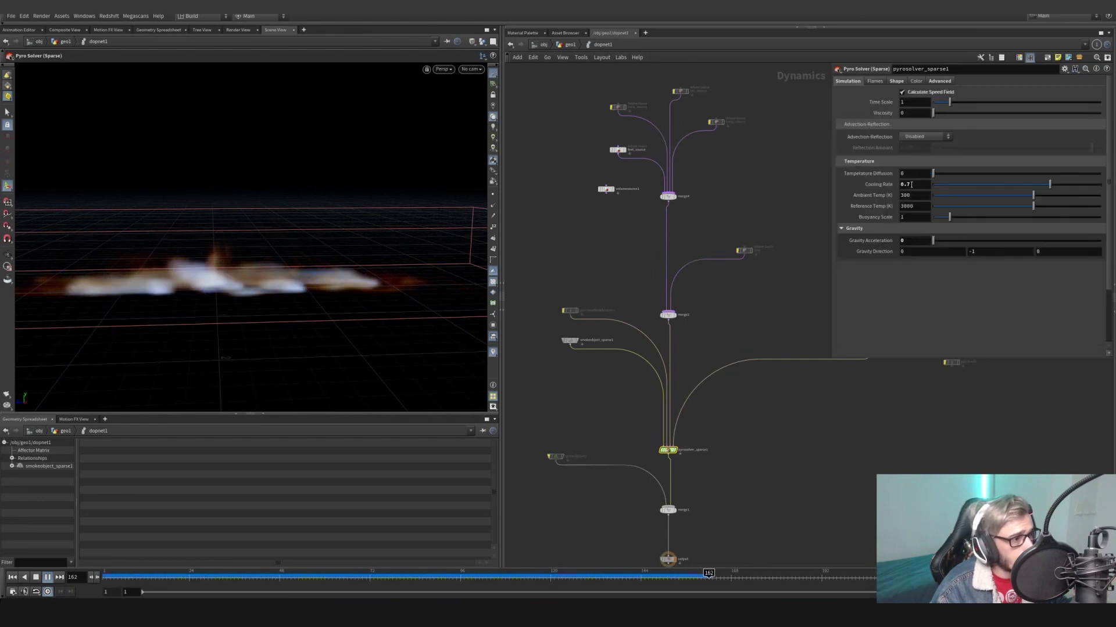
pyautogui.moveTo(911, 185); pyautogui.dragTo(890, 186)
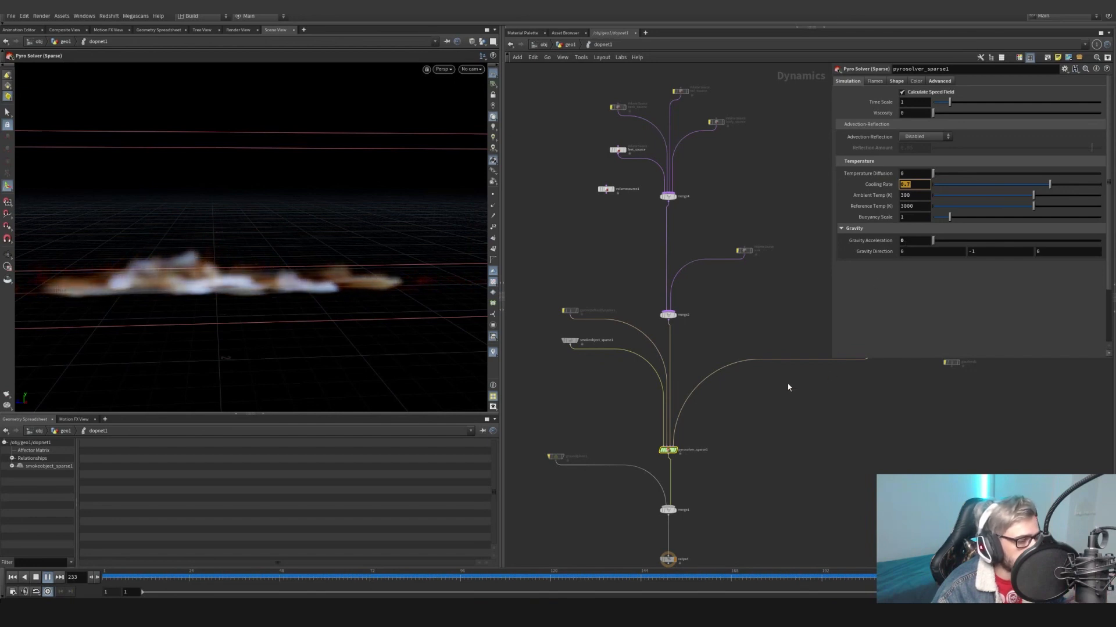
pyautogui.click(895, 80)
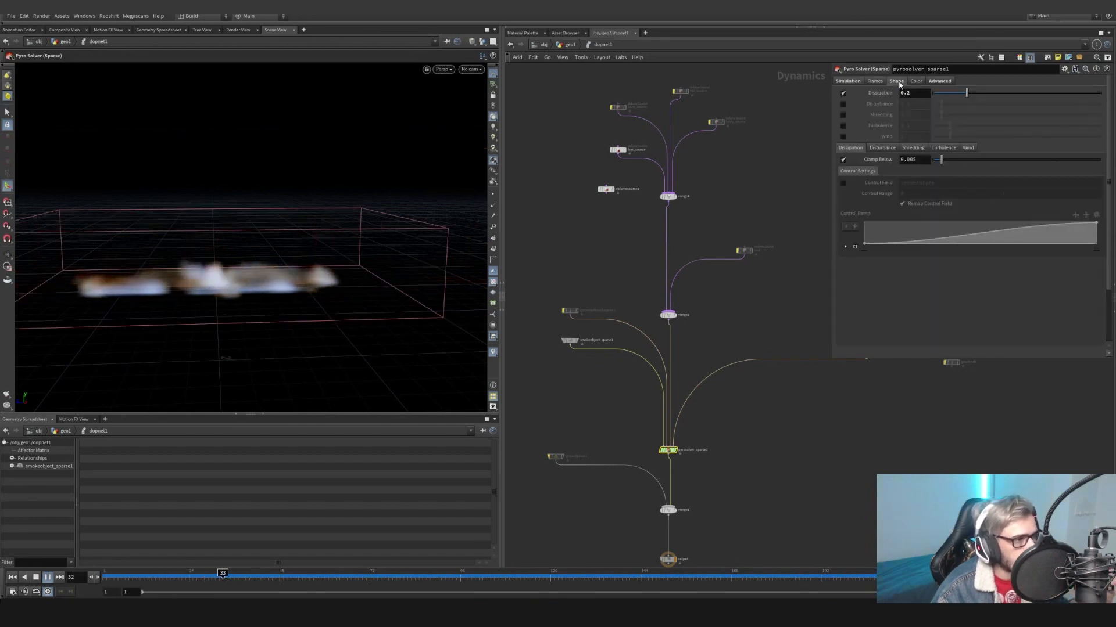
pyautogui.click(939, 80)
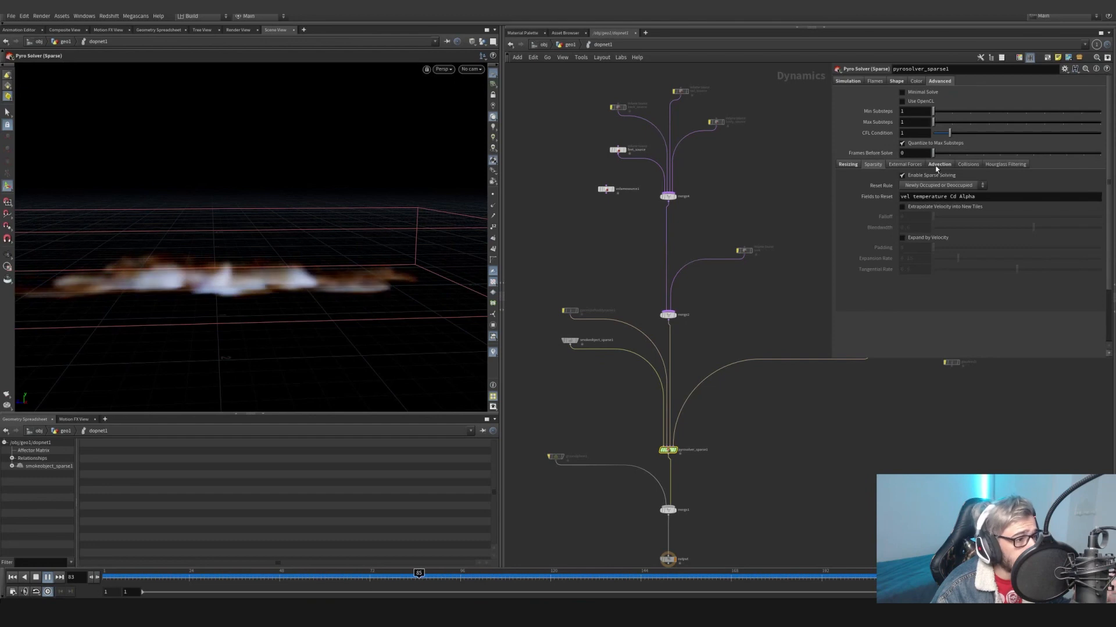
pyautogui.click(938, 165)
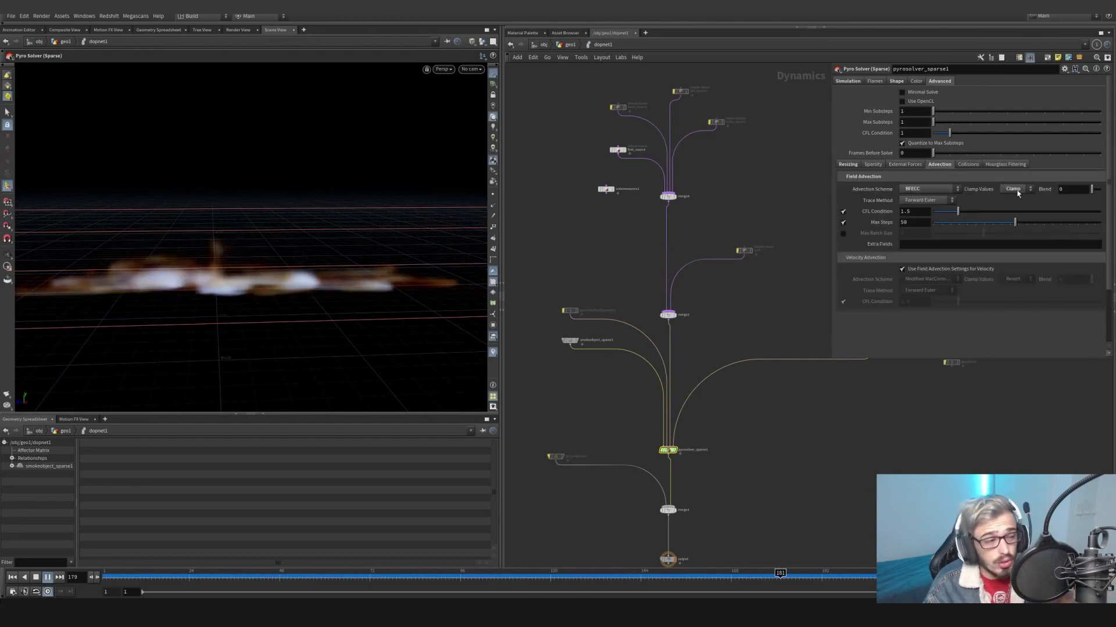
pyautogui.click(848, 164)
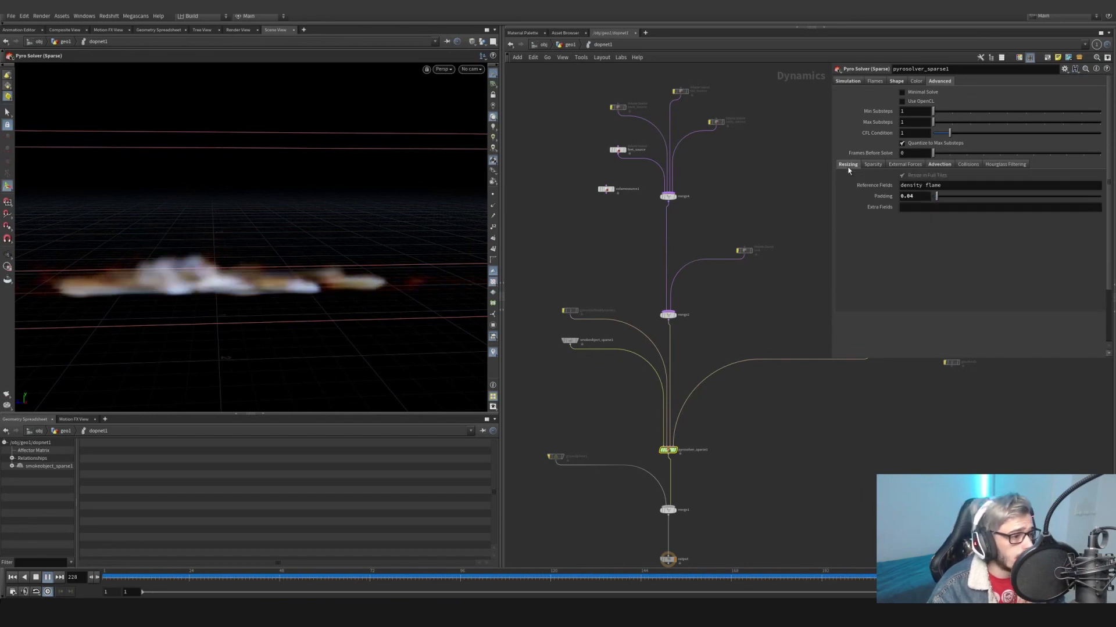
pyautogui.click(907, 197)
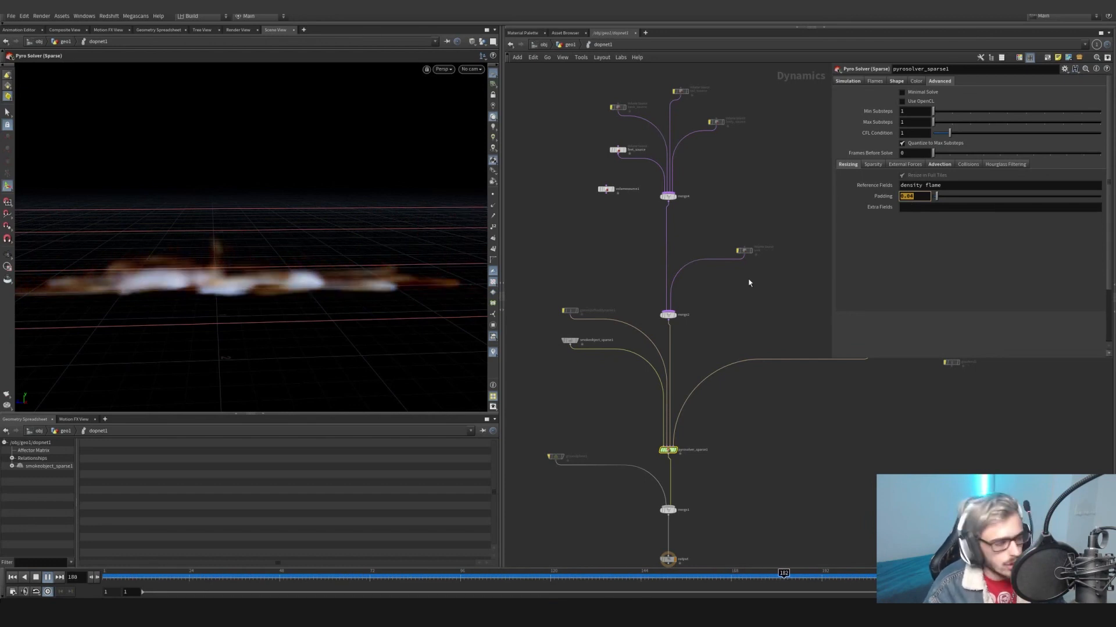
# Stop the playback and bring up the Multi Field visualization settings of smokeobject_sparse1
pyautogui.moveTo(756, 287); pyautogui.dragTo(645, 294, button='middle')
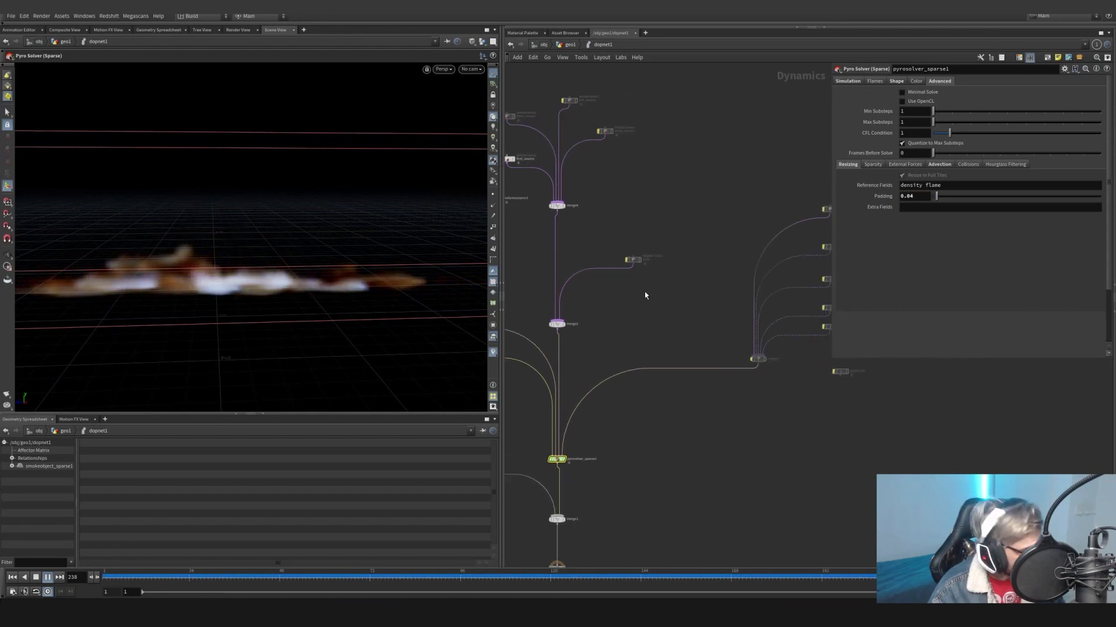
pyautogui.scroll(-1, 668, 326)
pyautogui.moveTo(685, 326); pyautogui.dragTo(829, 324, button='middle')
pyautogui.scroll(3, 672, 365)
pyautogui.click(614, 326)
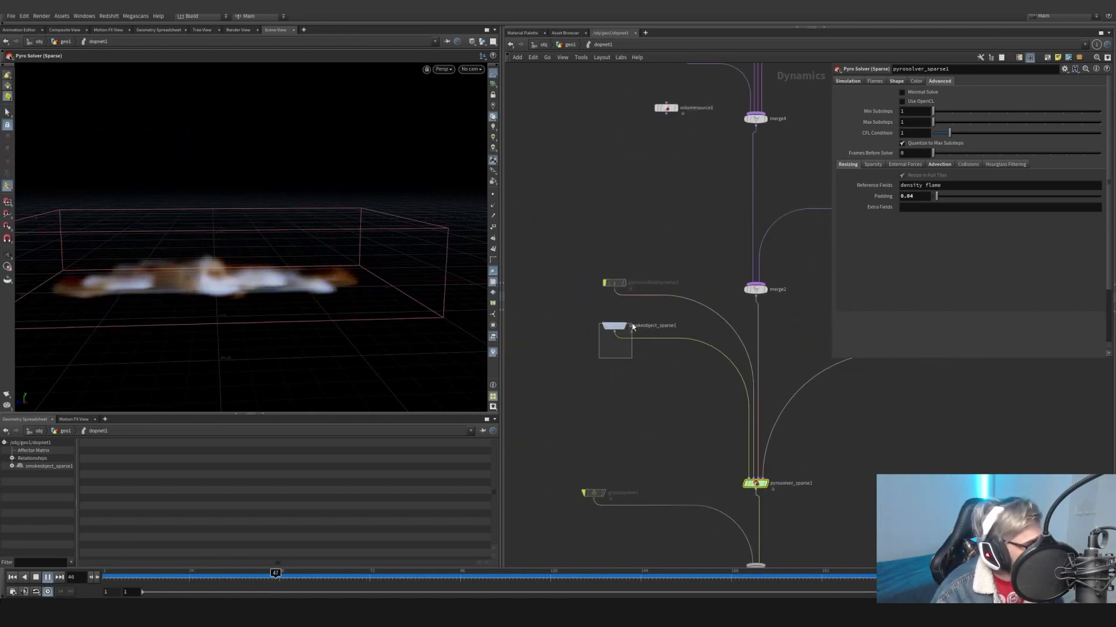
pyautogui.scroll(-4, 614, 331)
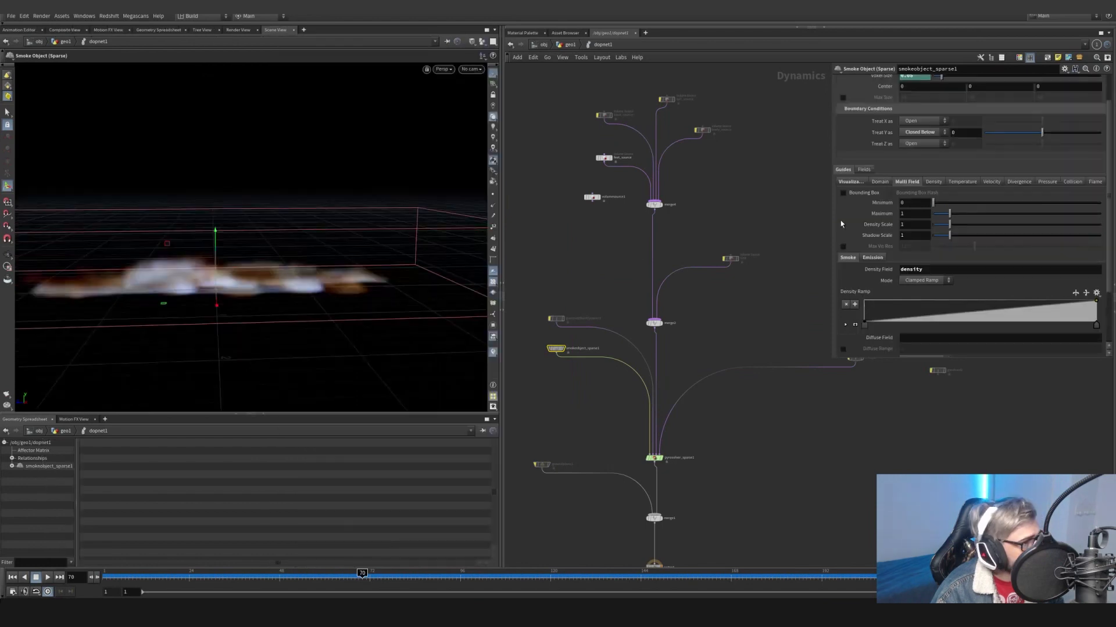
# Set the voxel size of smokeobject_sparse1 to 0.025*.25*4 and play the simulation to check the smoke detail
pyautogui.scroll(3, 840, 220)
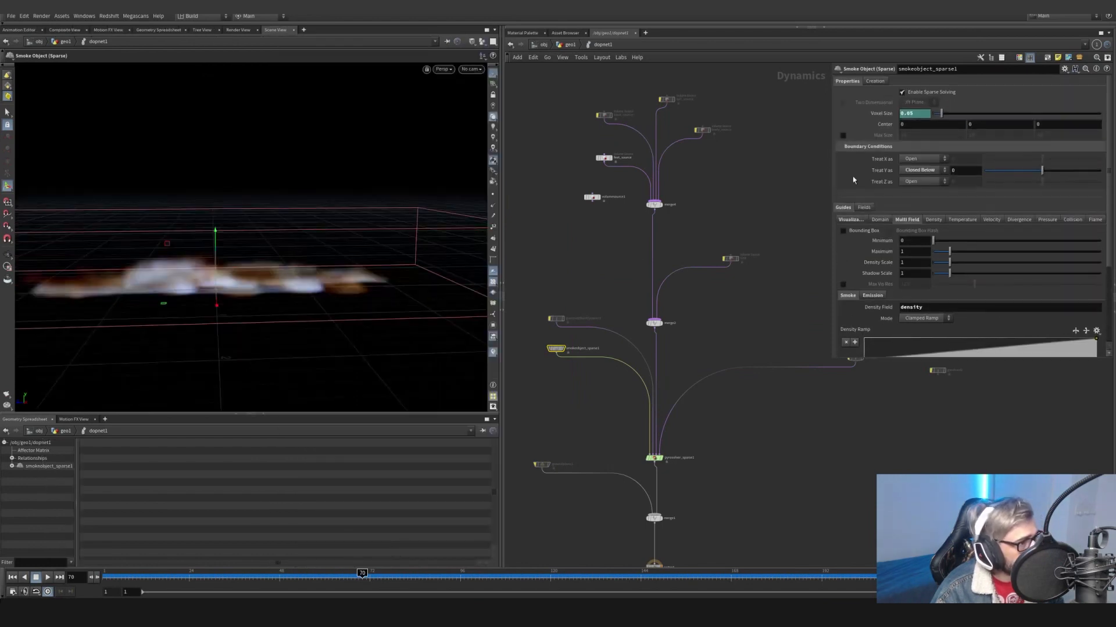
pyautogui.click(882, 117)
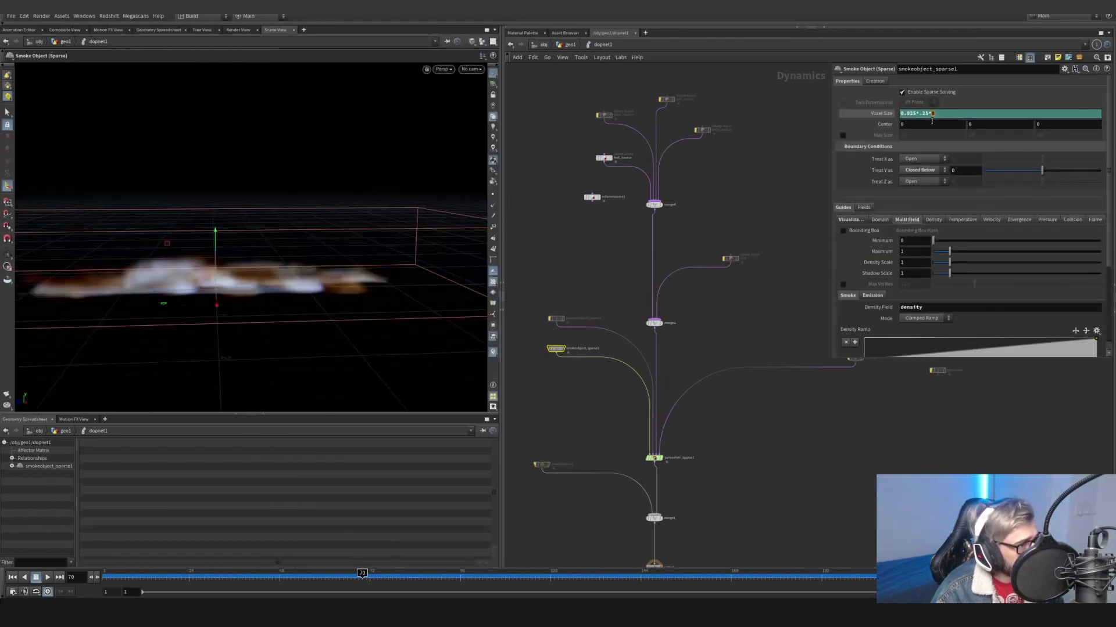
pyautogui.write('4')
pyautogui.press('Return')
pyautogui.hotkey('ctrl', 'Up')
pyautogui.click(47, 577)
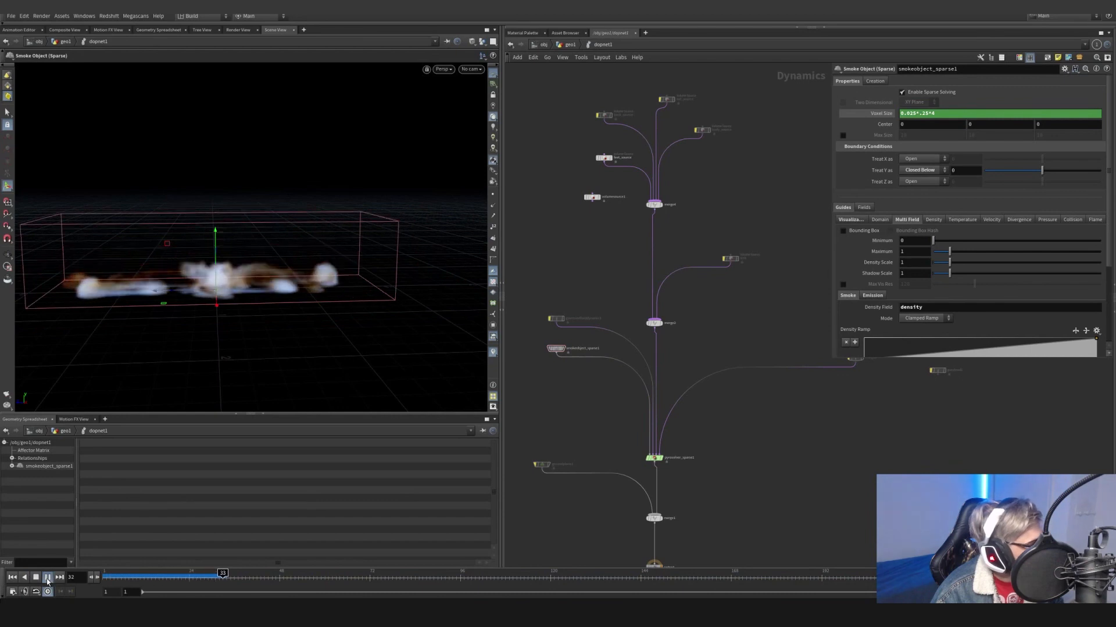
pyautogui.click(47, 580)
# Locate the col volume source in the network and bring up its collision source parameters
pyautogui.moveTo(819, 316); pyautogui.dragTo(639, 400, button='middle')
pyautogui.scroll(3, 782, 349)
pyautogui.moveTo(772, 305); pyautogui.dragTo(702, 240)
pyautogui.scroll(-3, 702, 253)
pyautogui.moveTo(702, 268); pyautogui.dragTo(846, 188, button='middle')
pyautogui.scroll(3, 697, 298)
pyautogui.click(652, 276)
pyautogui.scroll(-3, 617, 309)
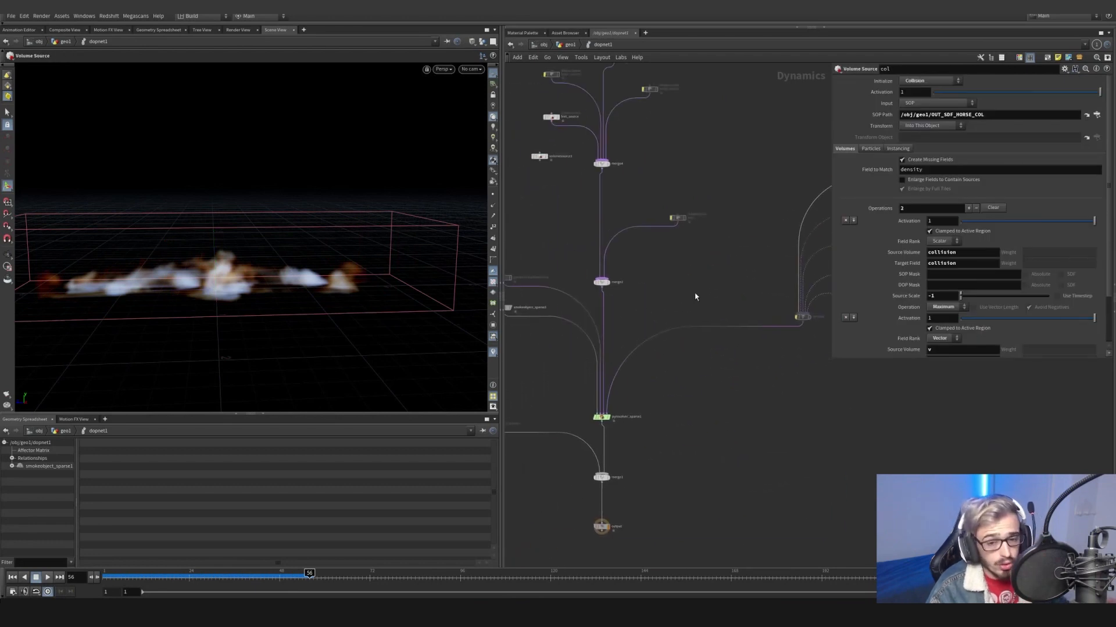
pyautogui.moveTo(706, 291); pyautogui.dragTo(730, 316, button='middle')
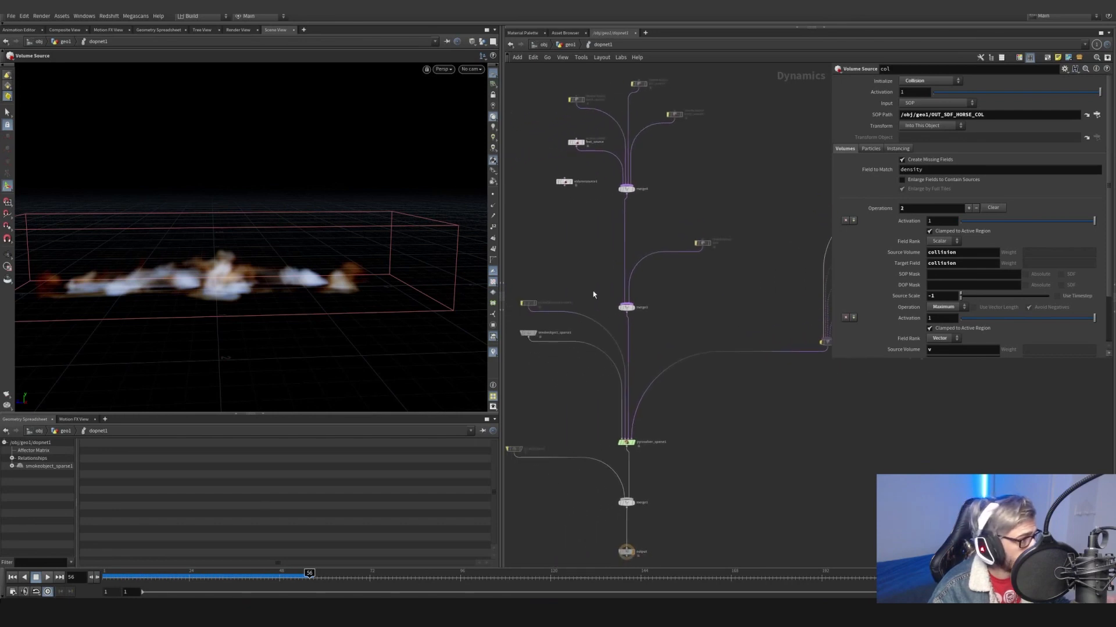
# Show the Collision field guide of smokeobject_sparse1 in the viewport and hide it again
pyautogui.click(527, 334)
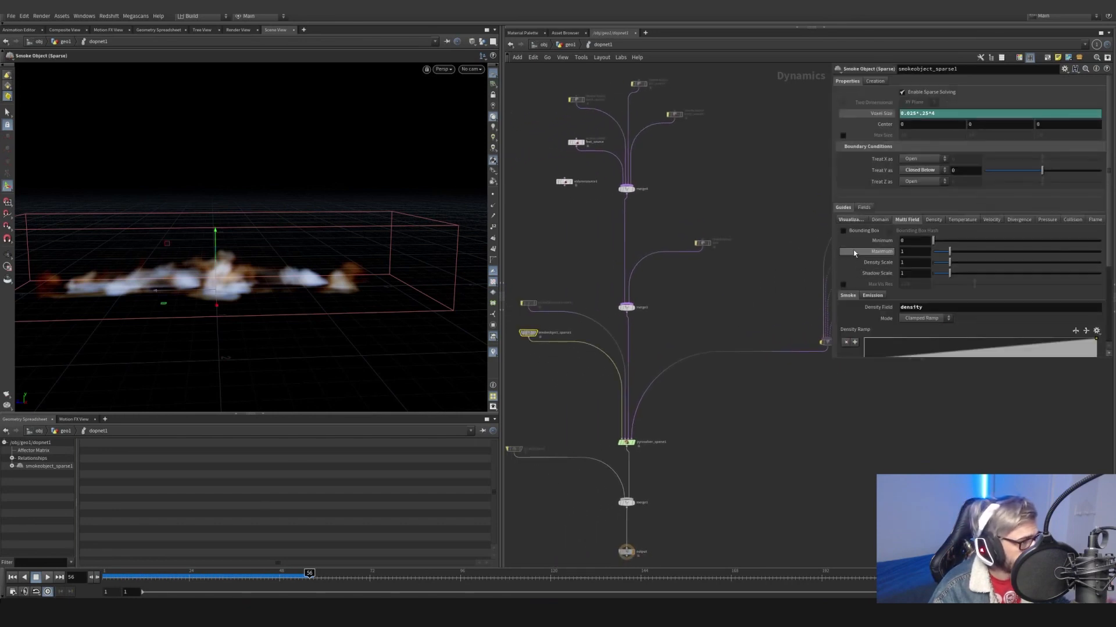
pyautogui.click(851, 220)
pyautogui.click(843, 323)
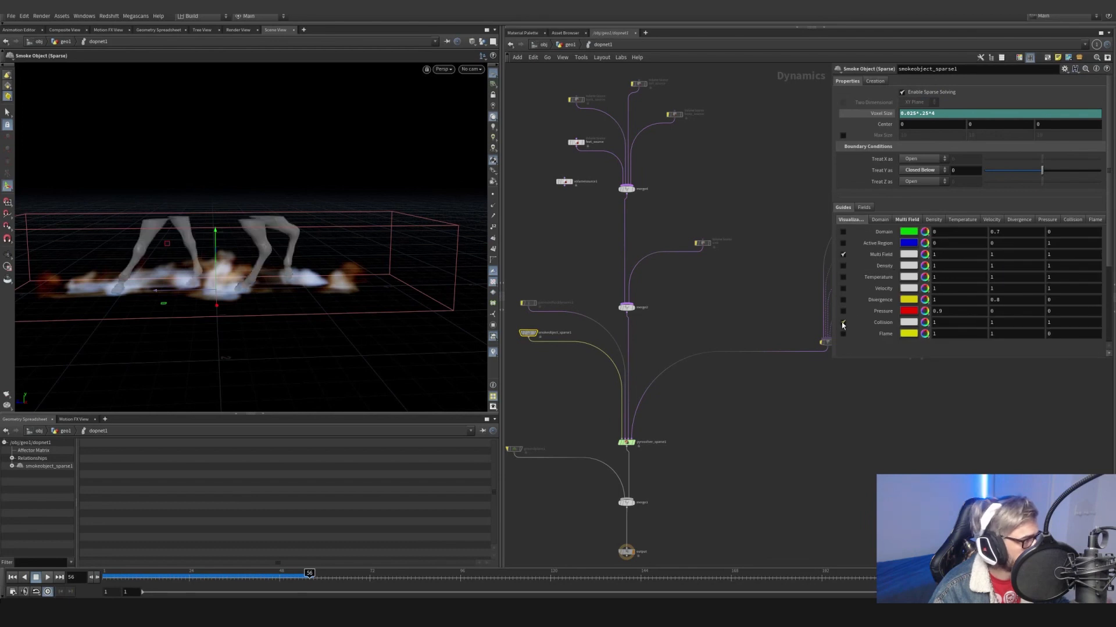
pyautogui.click(842, 323)
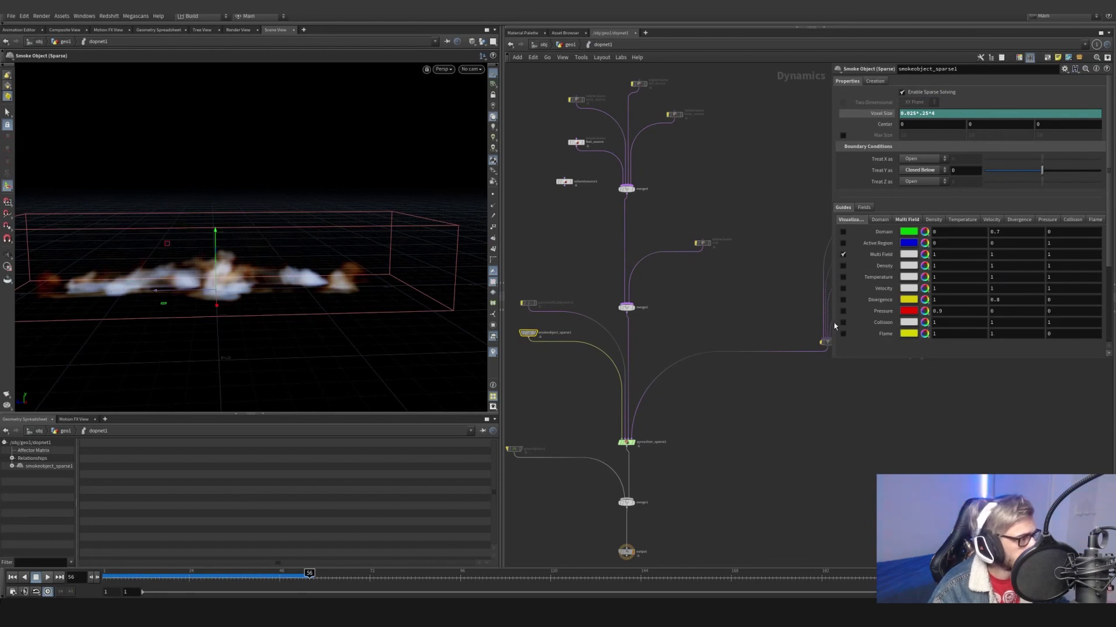
pyautogui.scroll(-1, 686, 303)
# Review the Collision initialization, SOP path and the source volumes of both operations on the col volume source
pyautogui.moveTo(687, 304); pyautogui.dragTo(583, 359, button='middle')
pyautogui.click(759, 270)
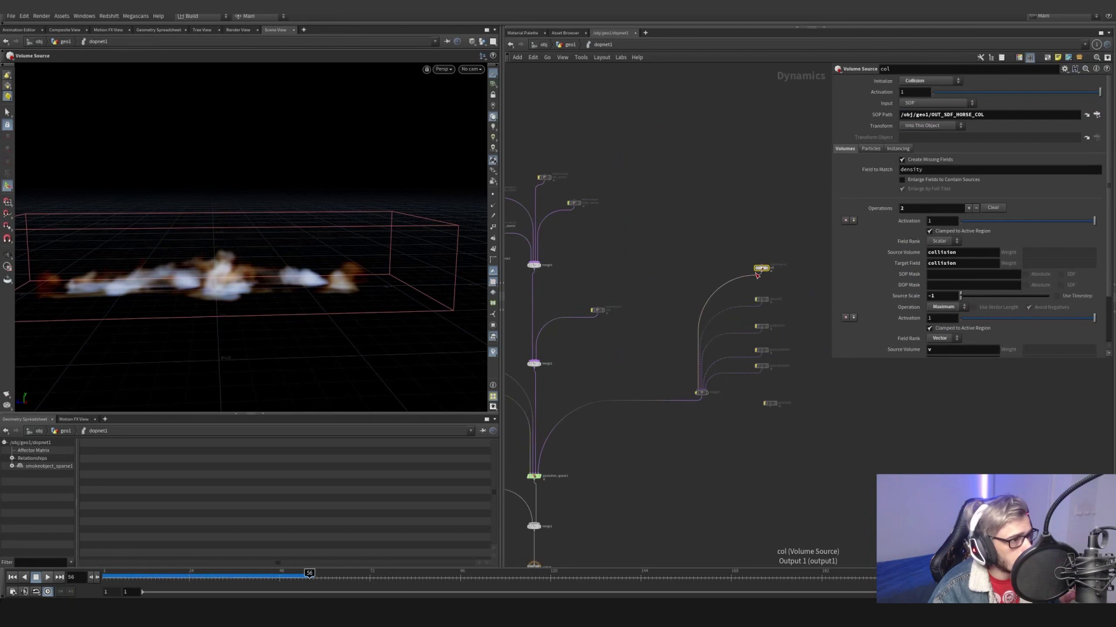
pyautogui.click(924, 81)
pyautogui.click(913, 107)
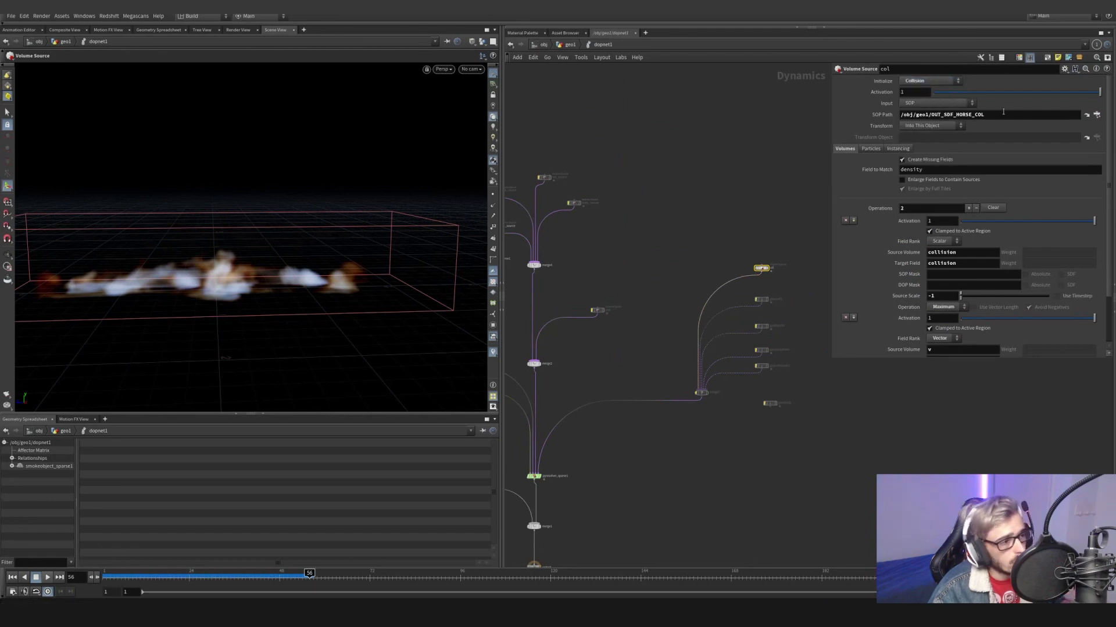
pyautogui.moveTo(1022, 115); pyautogui.dragTo(880, 113)
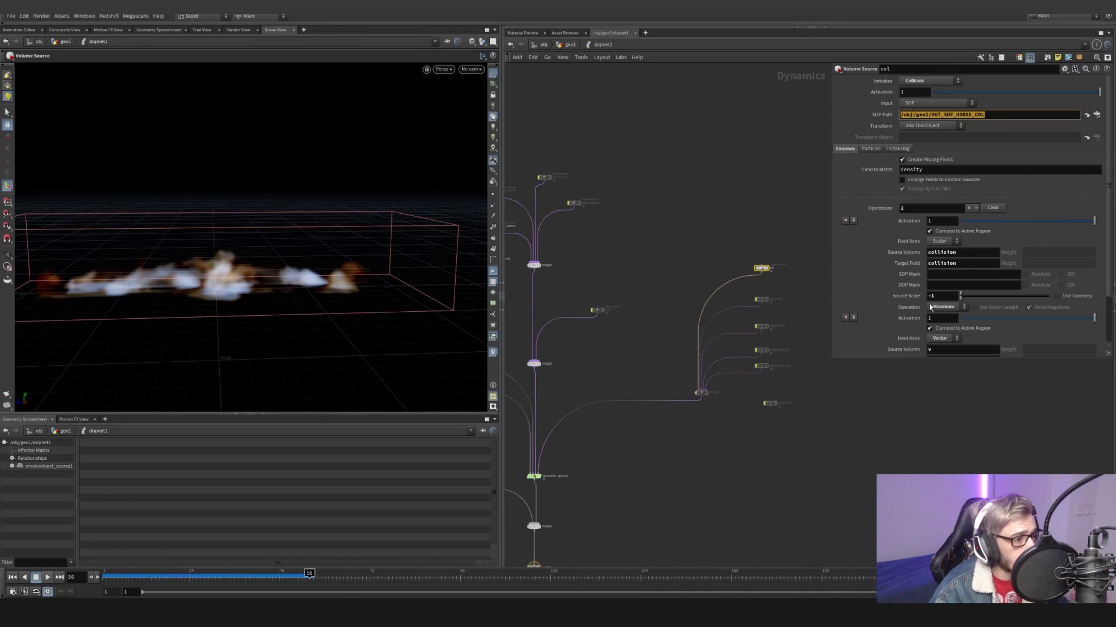
pyautogui.scroll(-3, 930, 307)
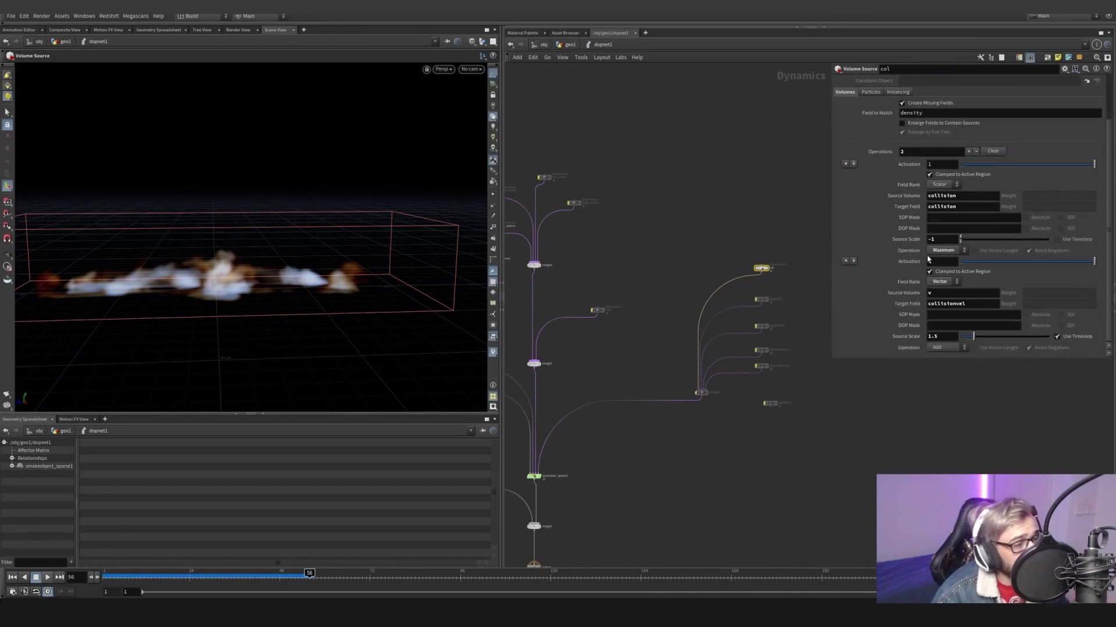
pyautogui.doubleClick(945, 294)
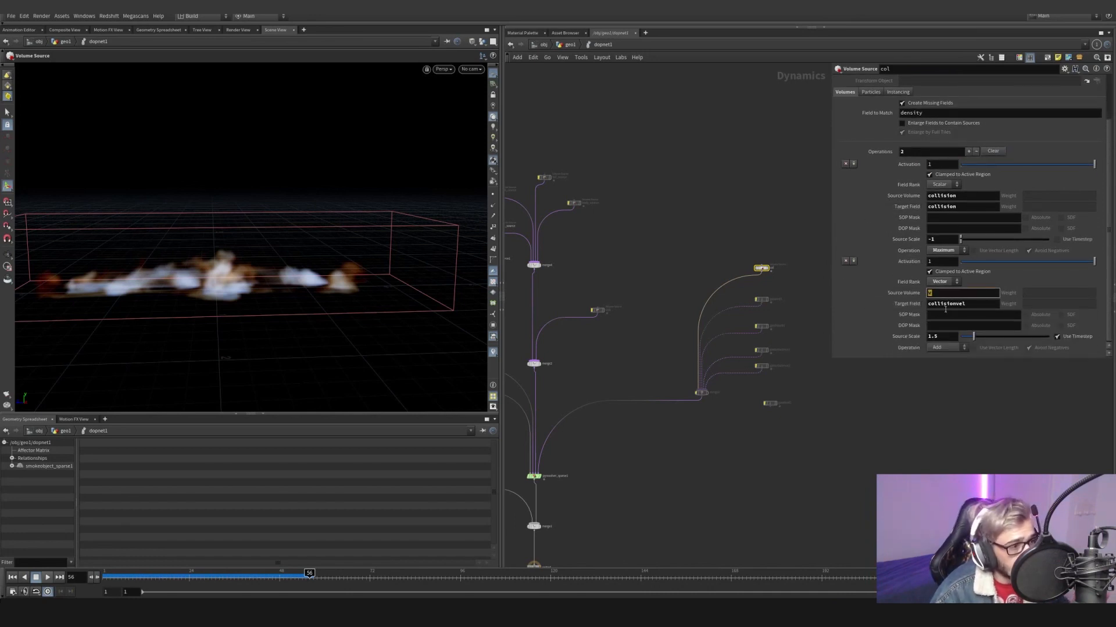
pyautogui.doubleClick(965, 196)
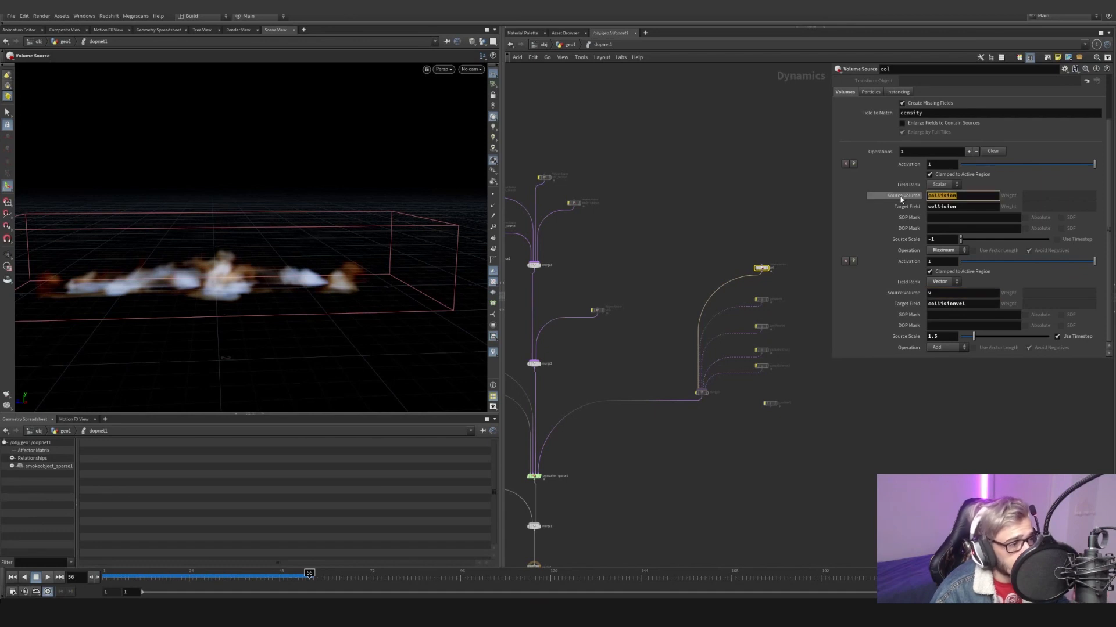
pyautogui.moveTo(663, 227); pyautogui.dragTo(669, 221, button='middle')
# Replay the simulation from frame 1 and scrub back to frame 53
pyautogui.moveTo(125, 580); pyautogui.dragTo(86, 579)
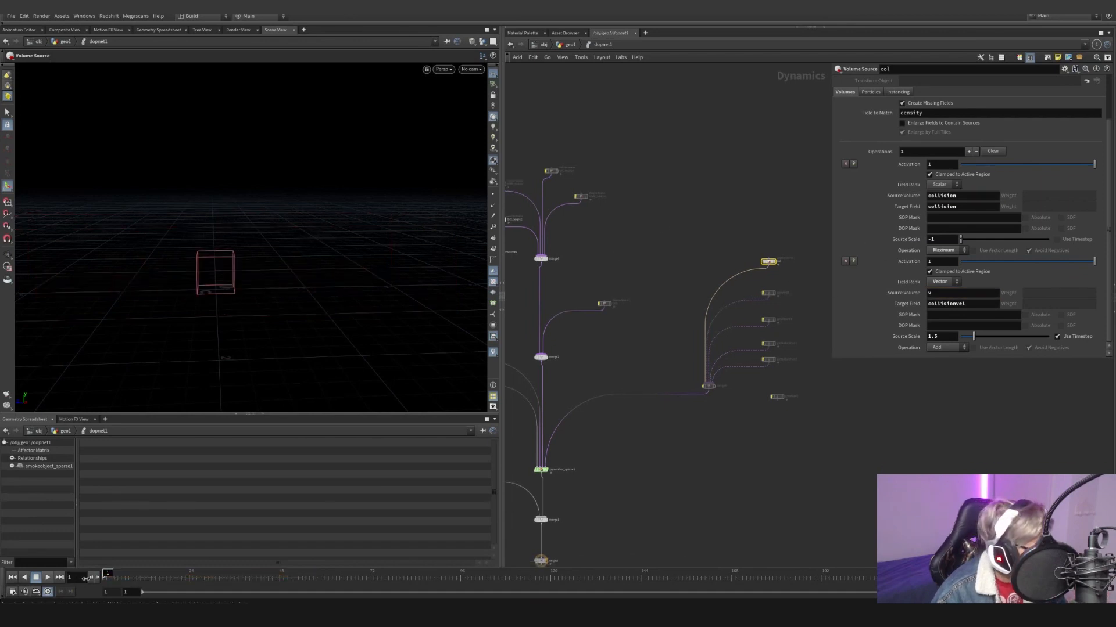
pyautogui.click(47, 577)
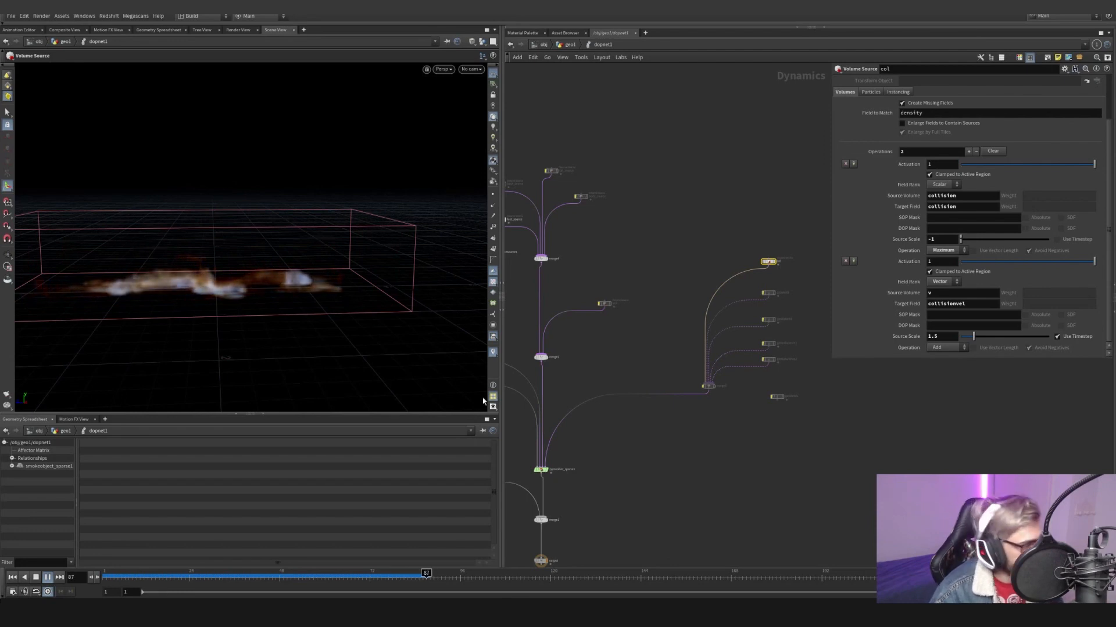
pyautogui.moveTo(336, 574); pyautogui.dragTo(298, 575)
# Examine the wind direction of gaswind1, replay the simulation from the first frame and rewind it to frame 1
pyautogui.click(767, 294)
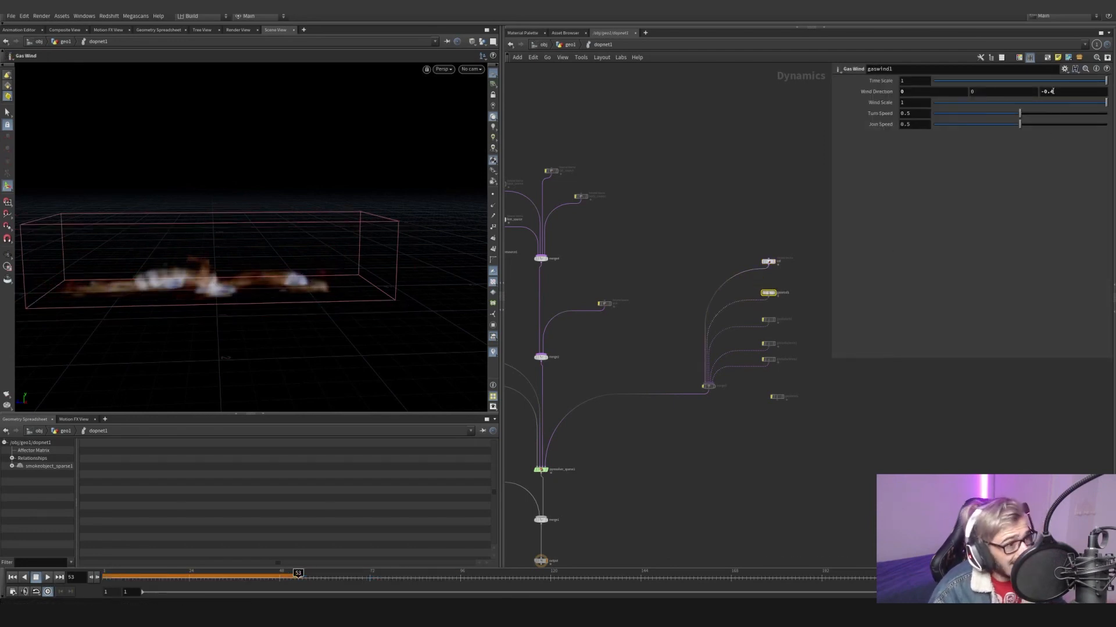
pyautogui.moveTo(1052, 91); pyautogui.dragTo(1041, 92)
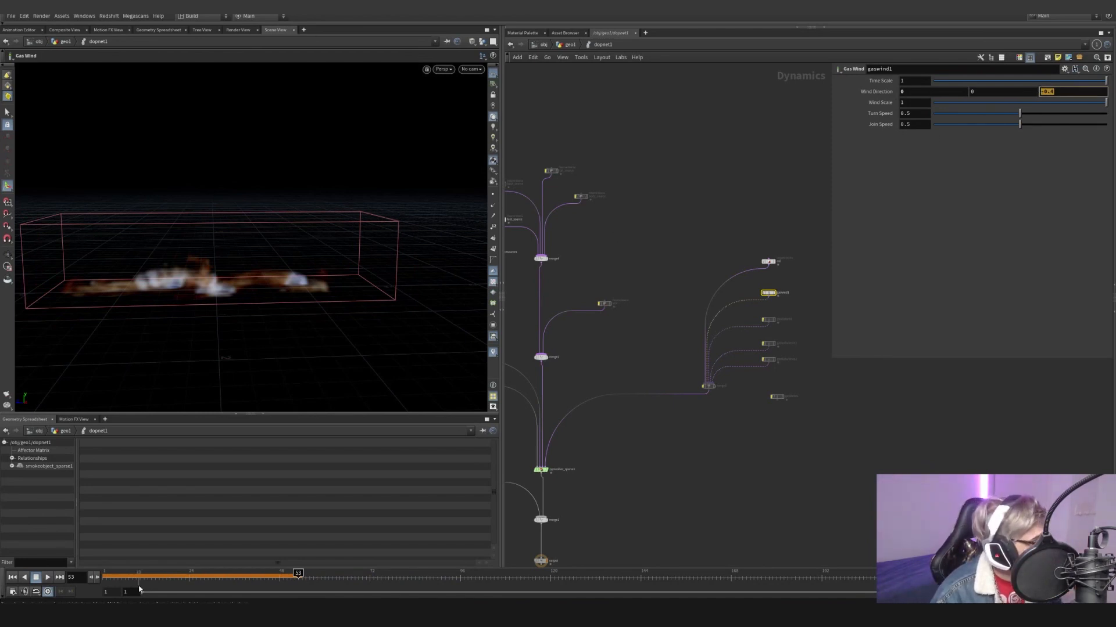
pyautogui.moveTo(131, 582); pyautogui.dragTo(64, 582)
pyautogui.click(48, 578)
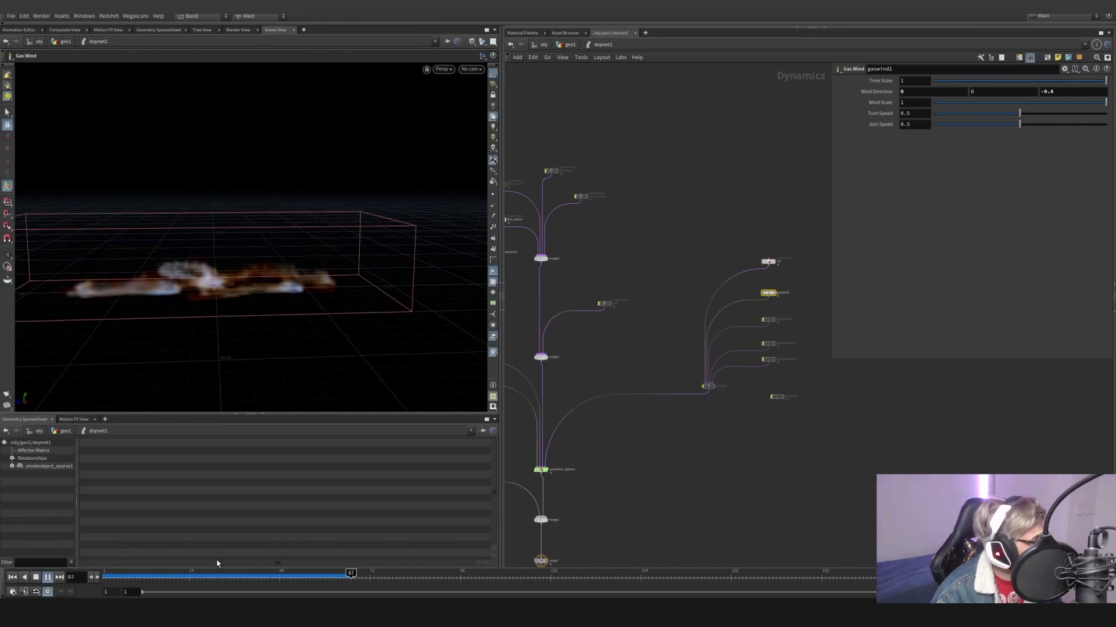
pyautogui.moveTo(139, 581); pyautogui.dragTo(92, 578)
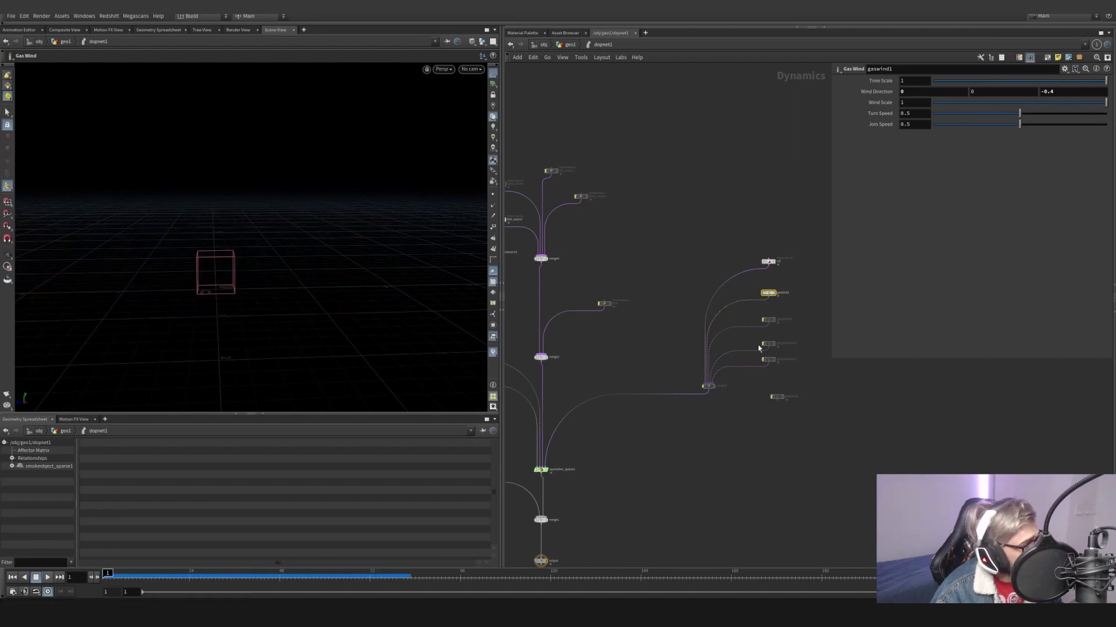
# Review the base block size, threshold range and control field of gasdisturb1, then play the simulation and rewind it to frame 1
pyautogui.click(768, 320)
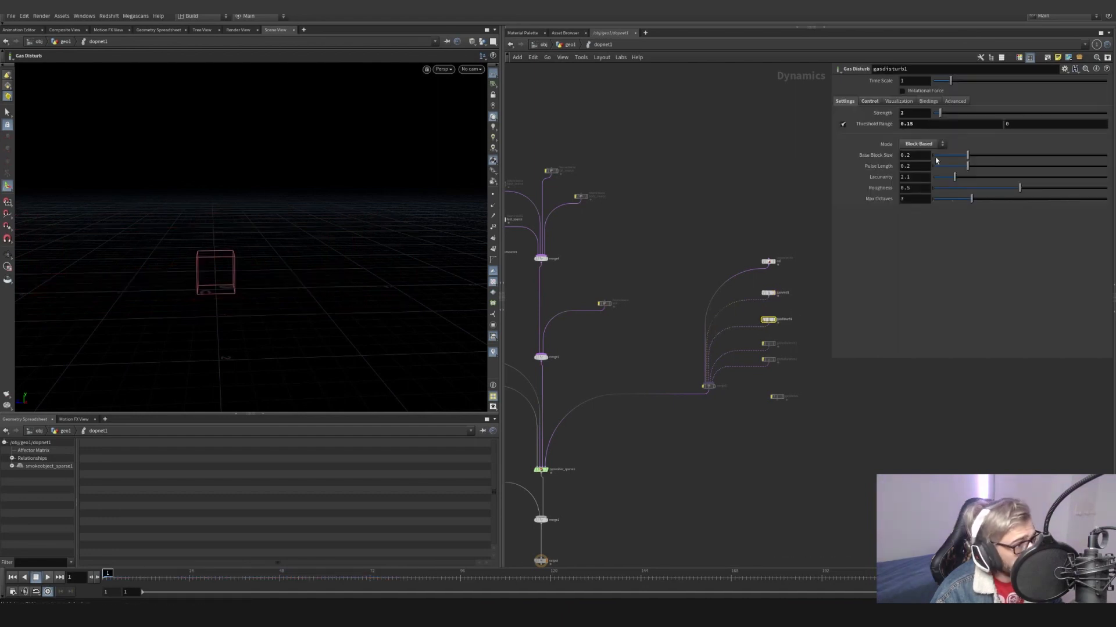
pyautogui.click(911, 156)
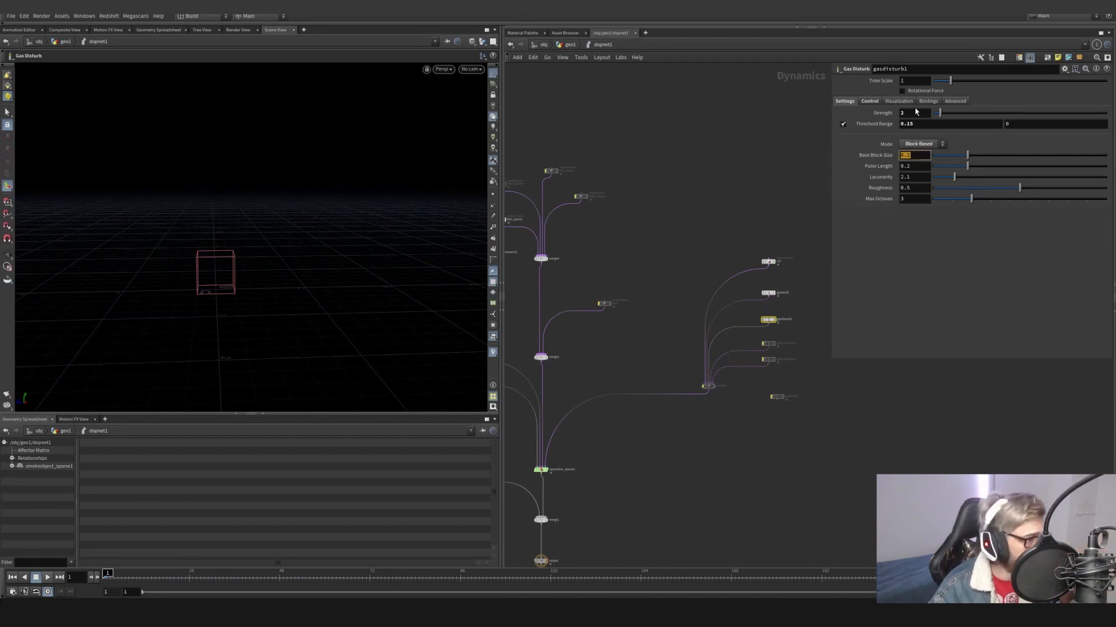
pyautogui.click(906, 124)
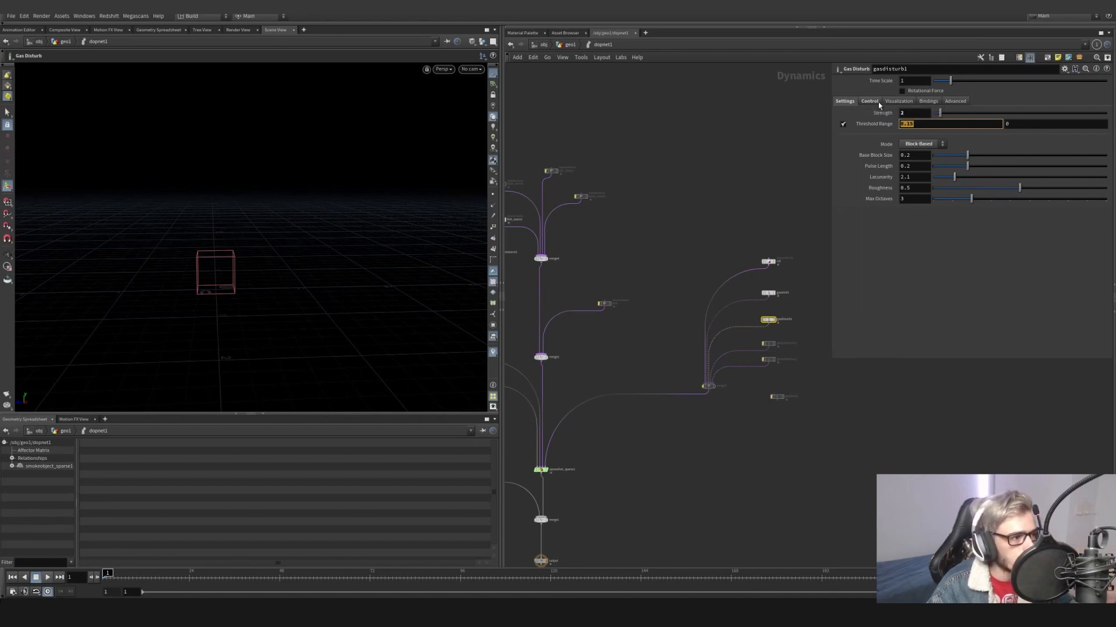
pyautogui.click(870, 101)
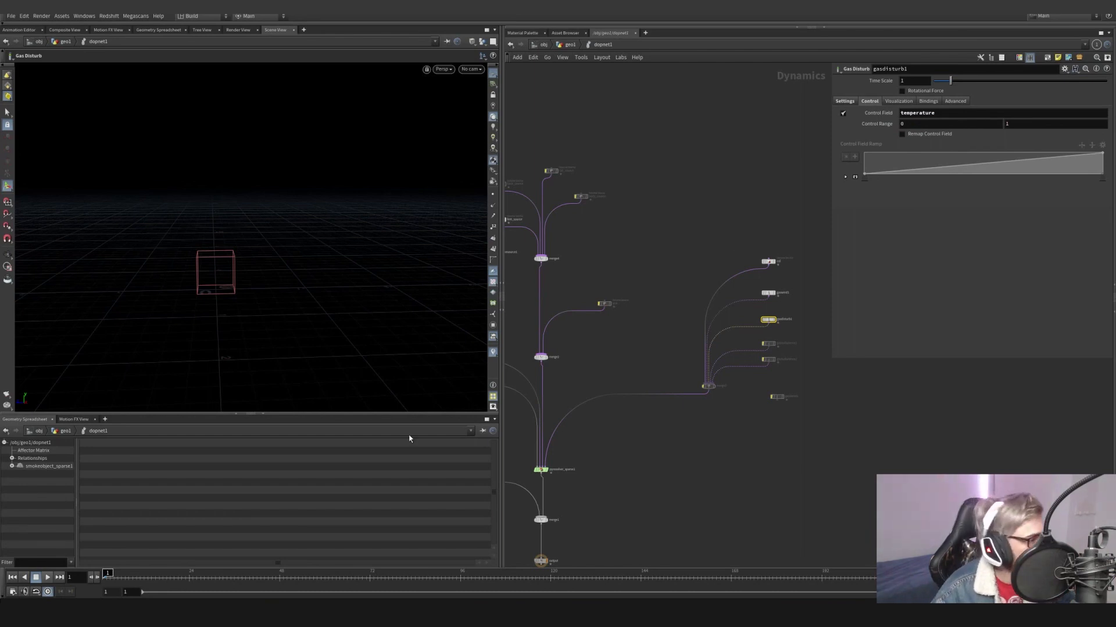
pyautogui.press('Up')
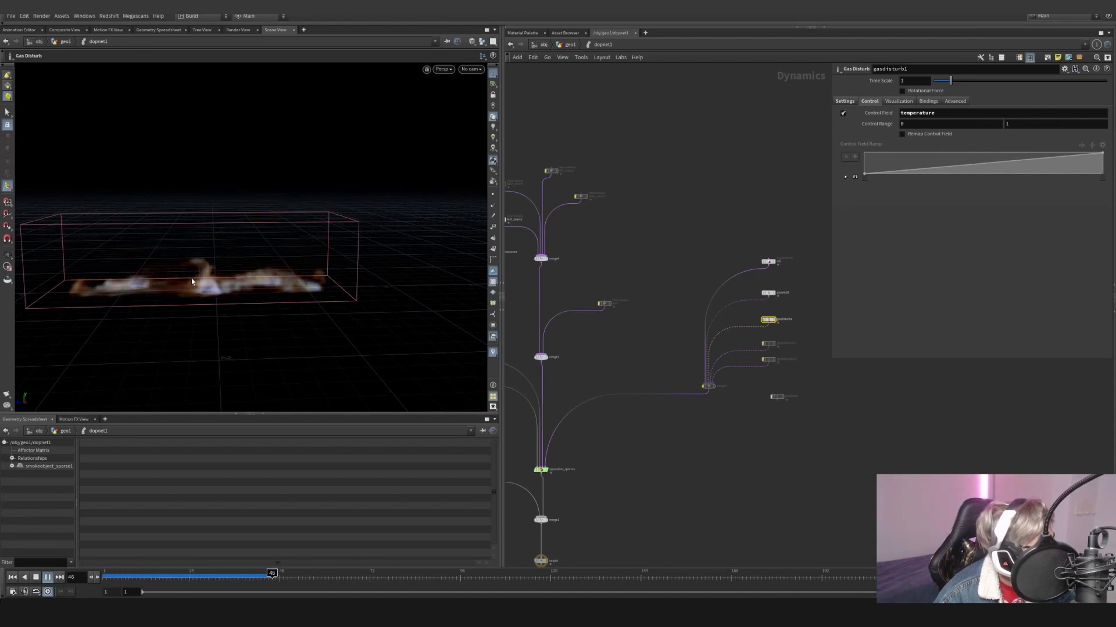
pyautogui.moveTo(171, 577); pyautogui.dragTo(75, 573)
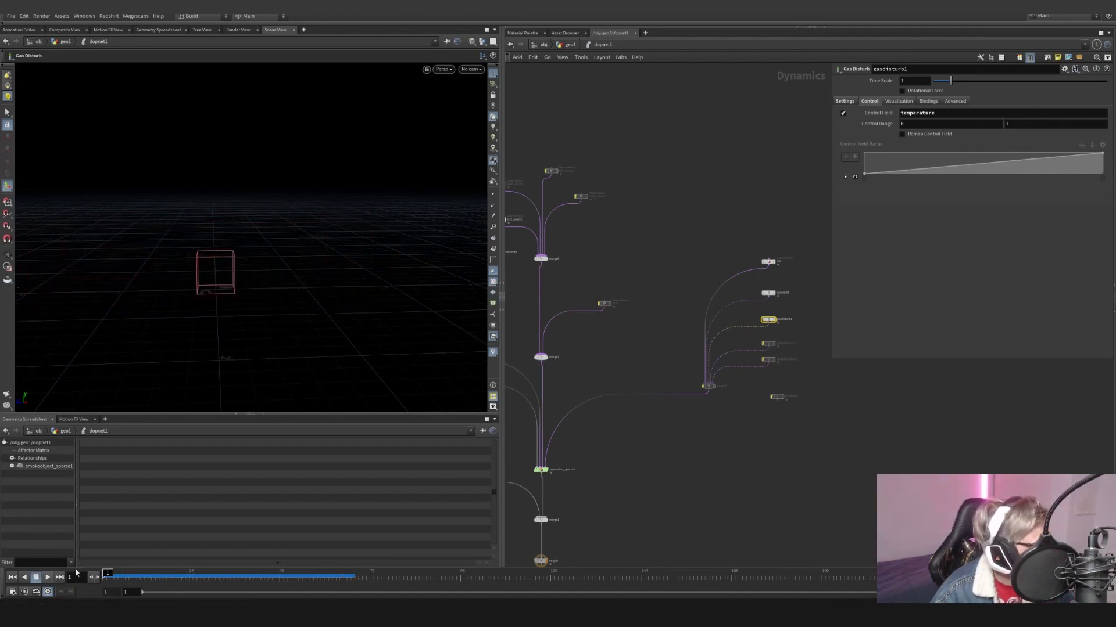
# Examine the scale and swirl size of gasturbulence1 and its control field and control influence
pyautogui.click(768, 343)
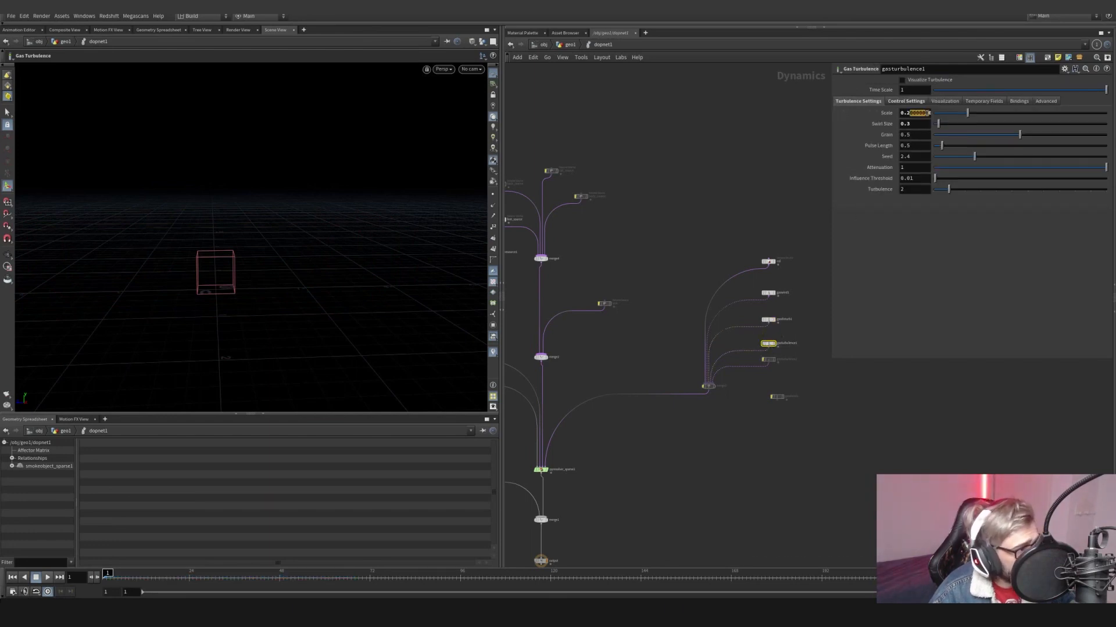
pyautogui.click(919, 123)
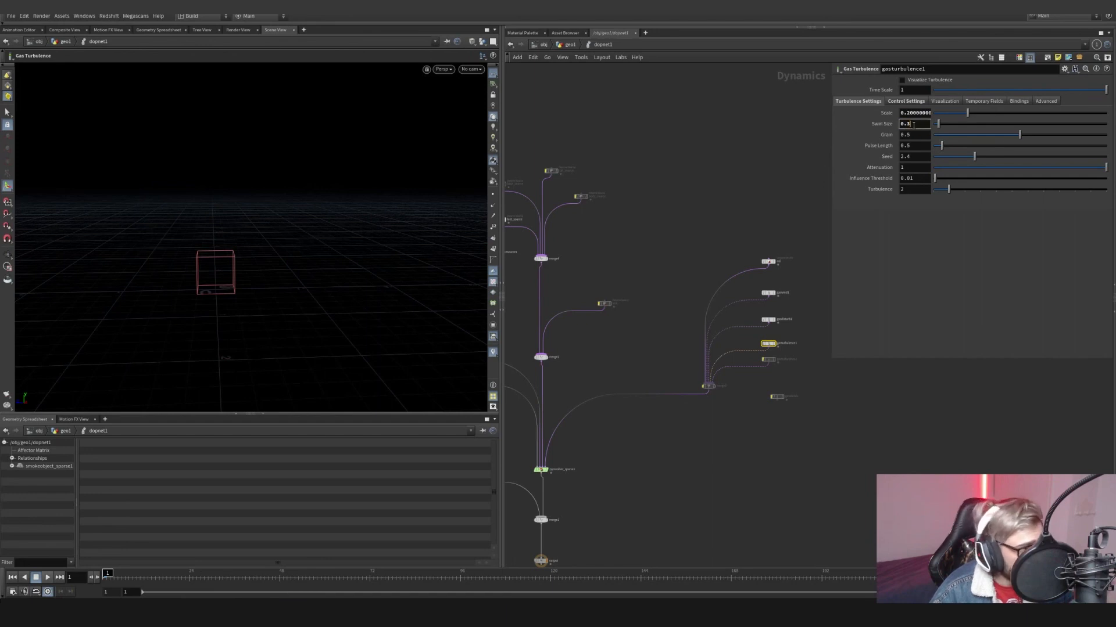
pyautogui.press('Return')
pyautogui.moveTo(910, 113); pyautogui.dragTo(916, 112)
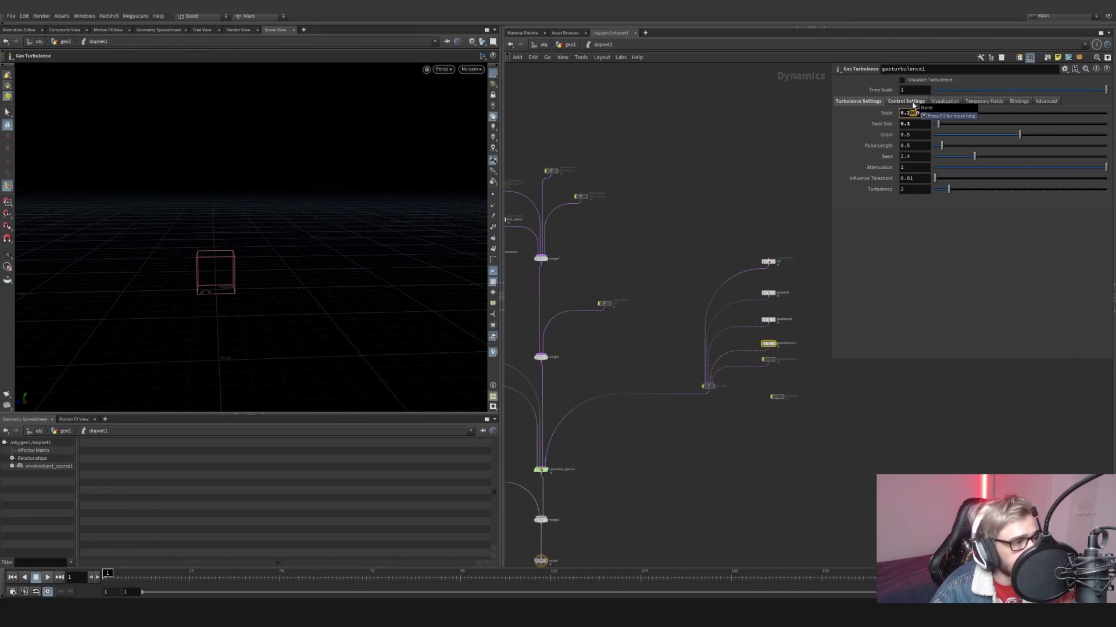
pyautogui.click(906, 101)
pyautogui.moveTo(941, 113); pyautogui.dragTo(891, 125)
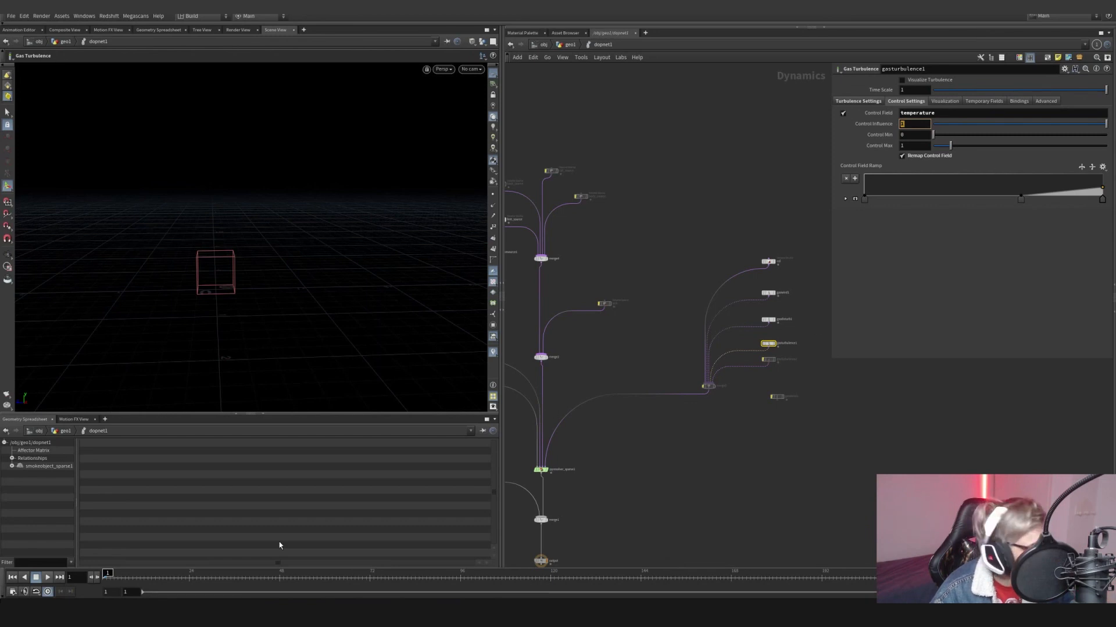
# Compare the control field ramp, scale and swirl size of gasturbulence2
pyautogui.click(768, 360)
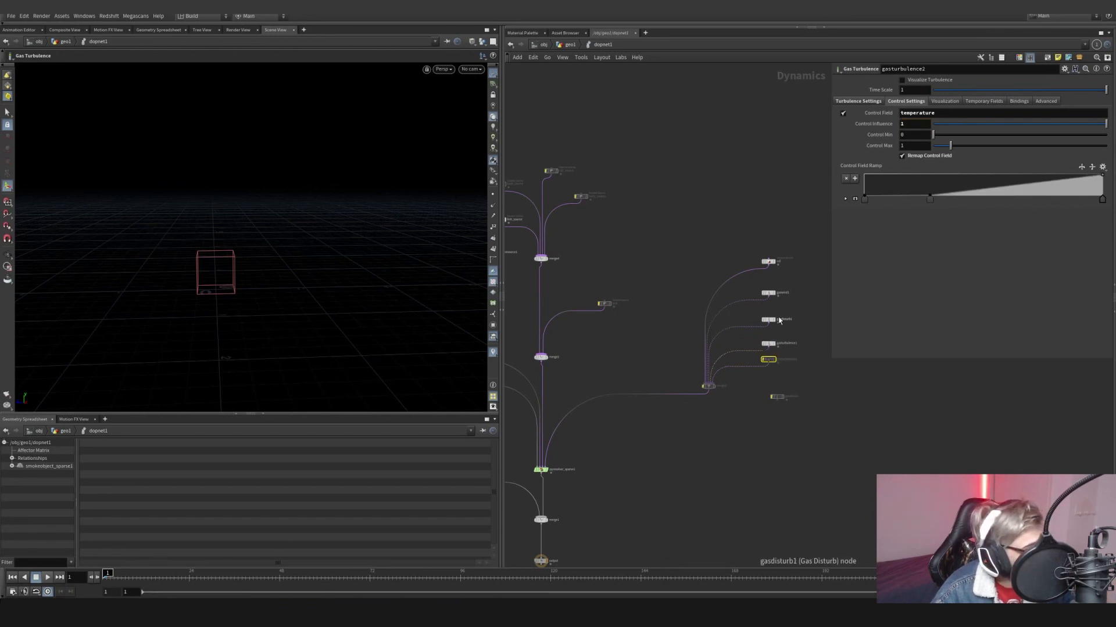
pyautogui.click(877, 102)
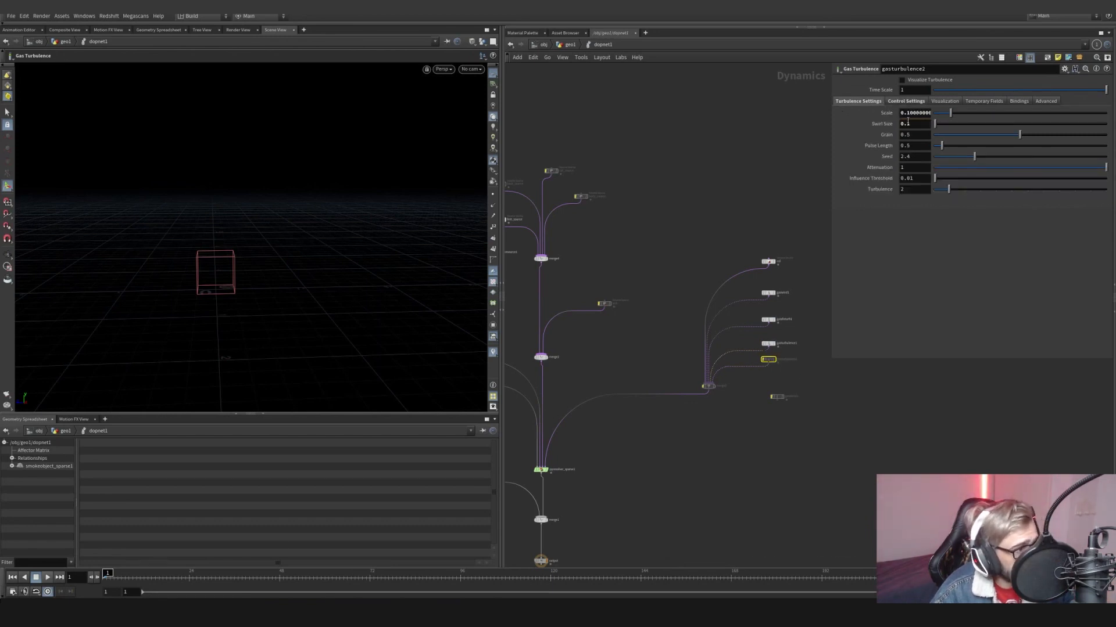
# Activate merge3 with gasdisturb1, gasturbulence1 and gasturbulence2 bypassed, and play the simulation
pyautogui.click(708, 386)
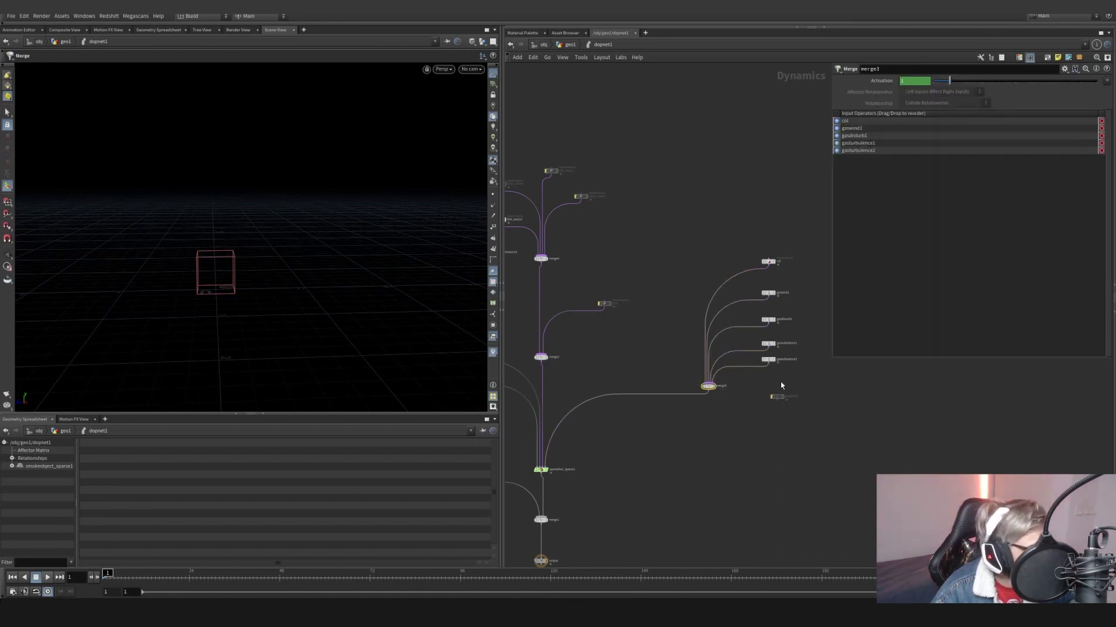
pyautogui.moveTo(781, 385); pyautogui.dragTo(758, 312)
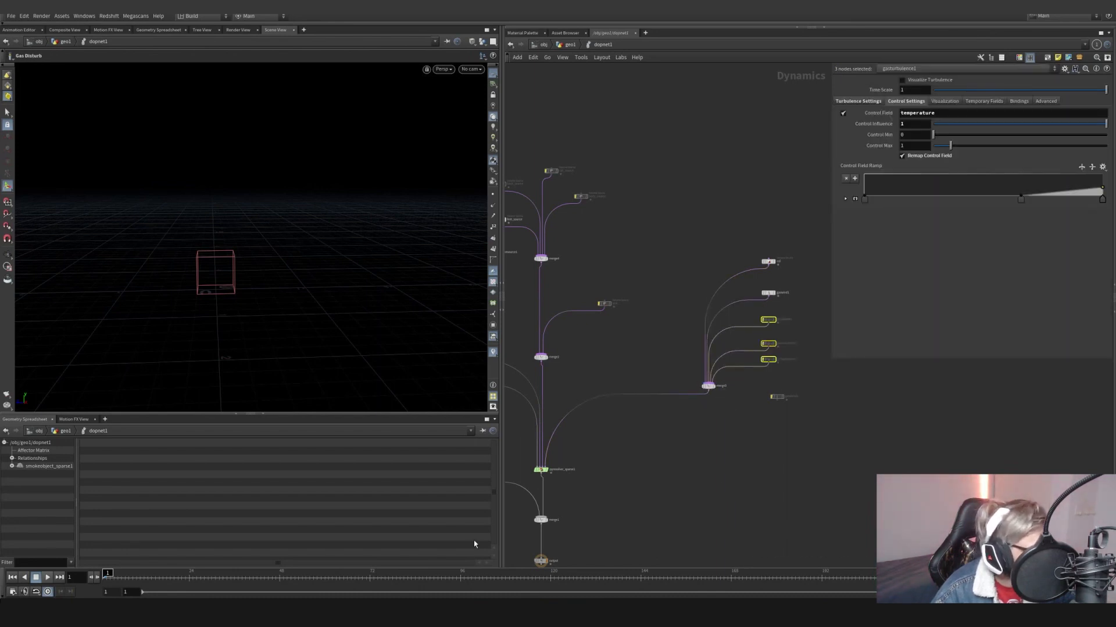
pyautogui.click(47, 577)
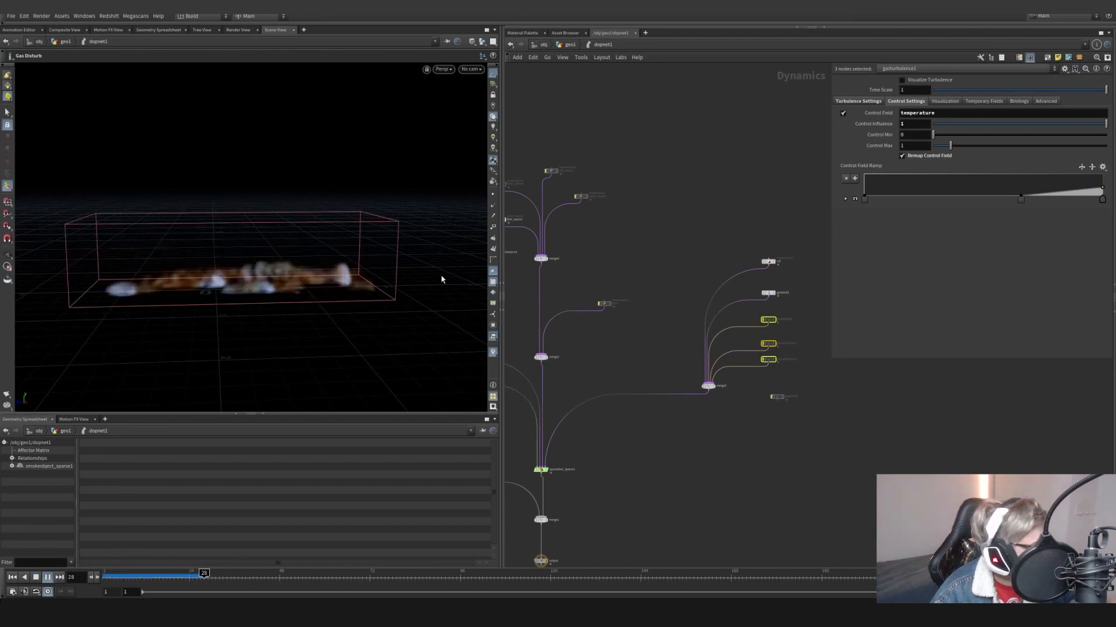
# Rewind to frame 1, activate gasdisturb1 and play the simulation
pyautogui.click(13, 577)
pyautogui.click(764, 319)
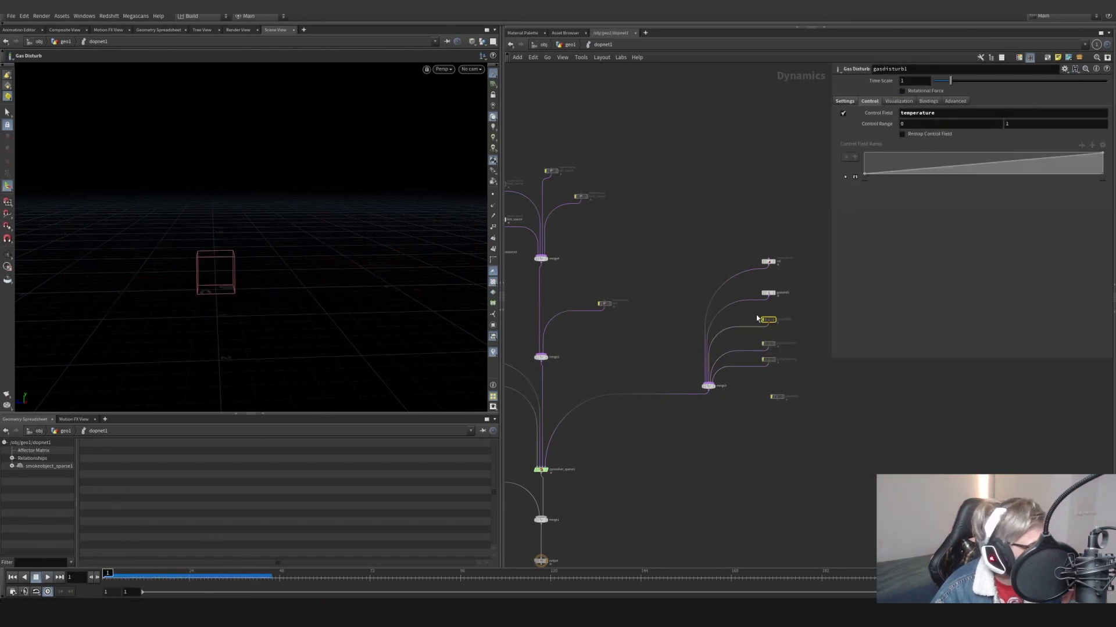
pyautogui.click(763, 320)
pyautogui.click(48, 578)
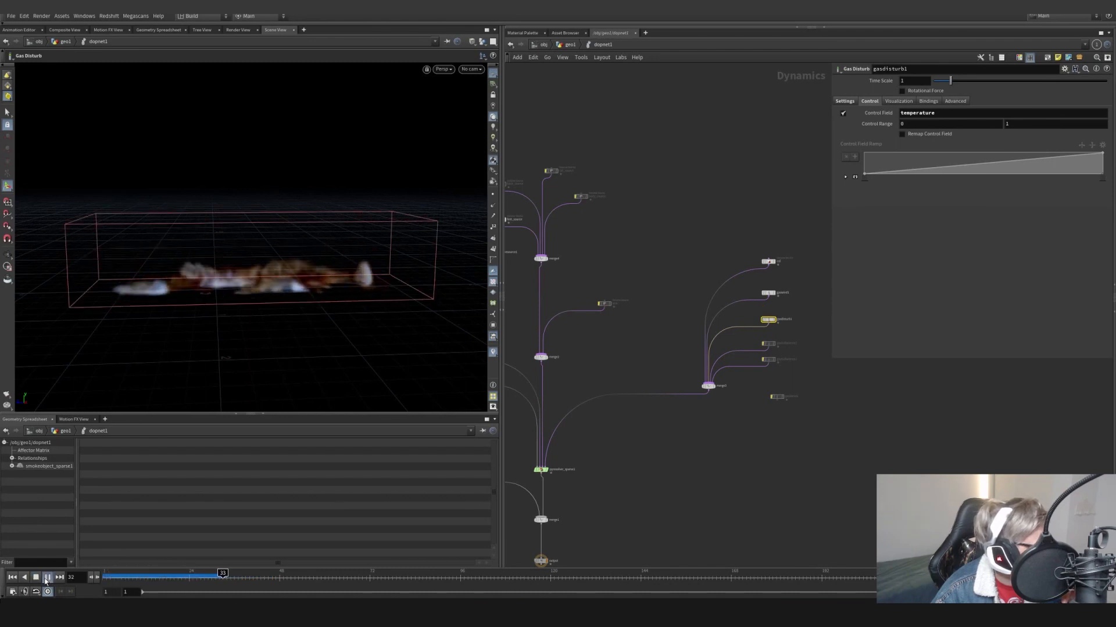
# Activate gasturbulence1 and gasturbulence2, replay the simulation from the start and rewind it to frame 1
pyautogui.click(757, 334)
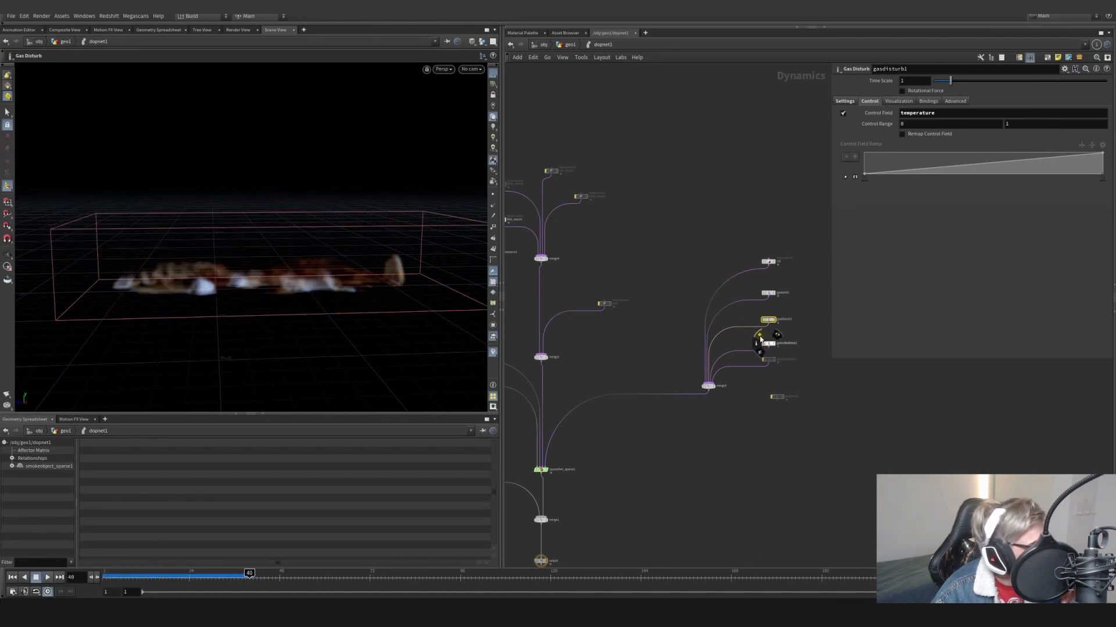
pyautogui.click(758, 349)
pyautogui.moveTo(116, 574); pyautogui.dragTo(106, 574)
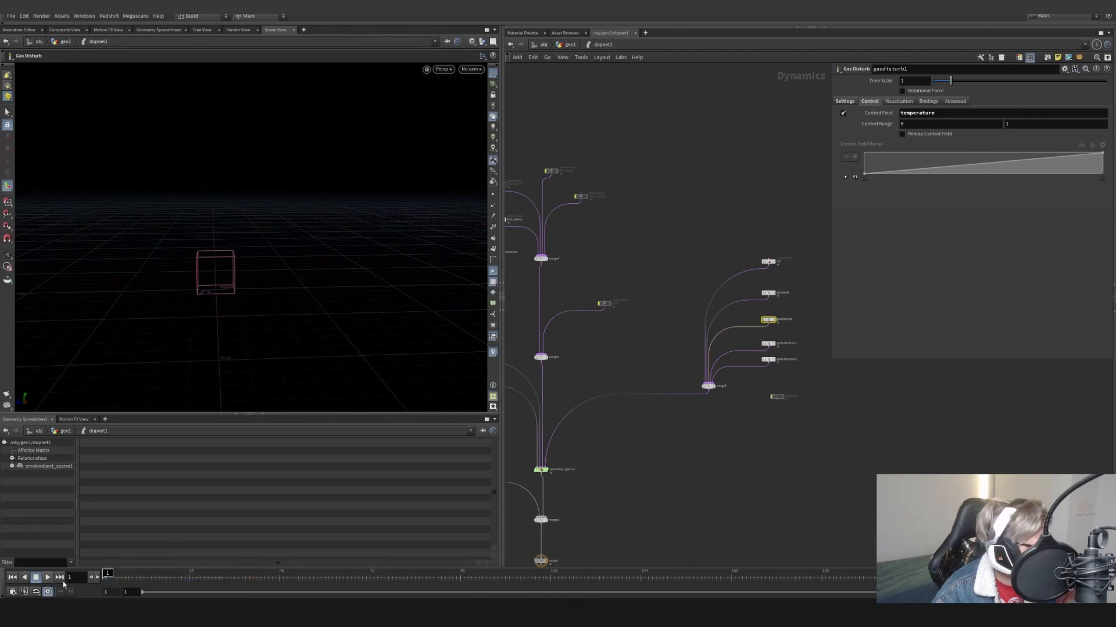
pyautogui.click(47, 578)
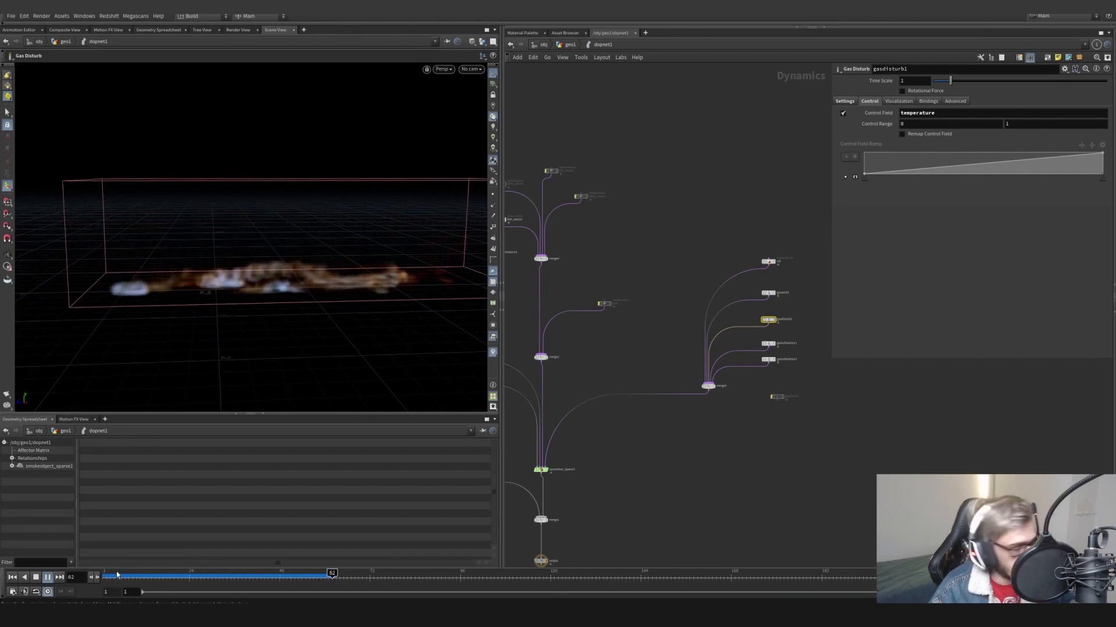
pyautogui.moveTo(116, 572); pyautogui.dragTo(106, 574)
# Review the source volume, target field and source scale of the sink volume source
pyautogui.moveTo(593, 336)
pyautogui.mouseDown(button='middle')
pyautogui.moveTo(689, 420)
pyautogui.moveTo(737, 391)
pyautogui.mouseUp(button='middle')
pyautogui.click(700, 387)
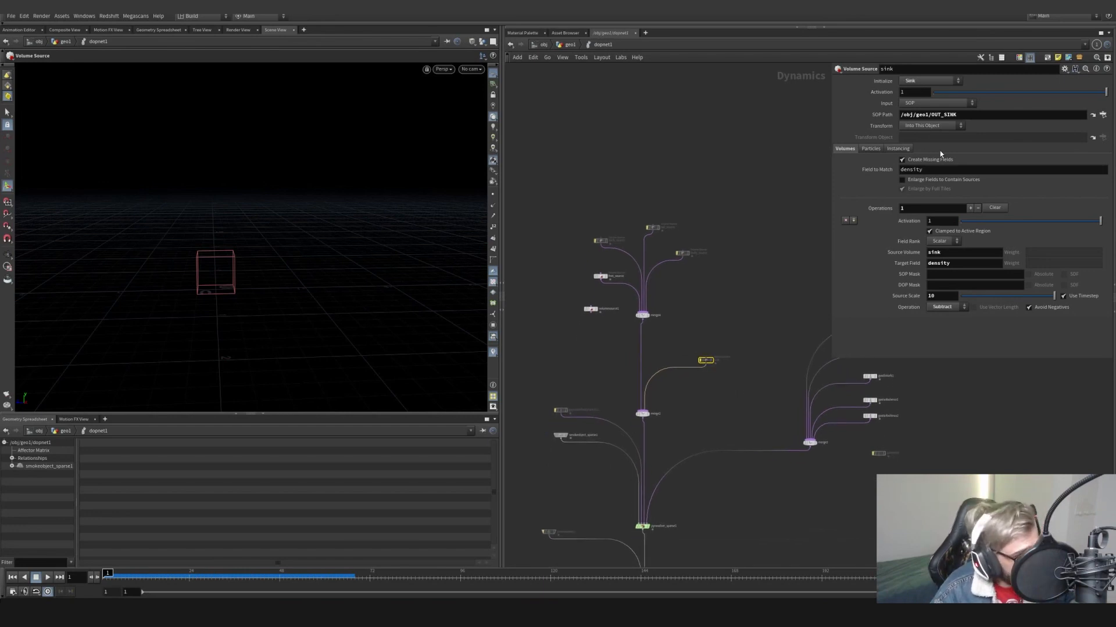
pyautogui.doubleClick(934, 253)
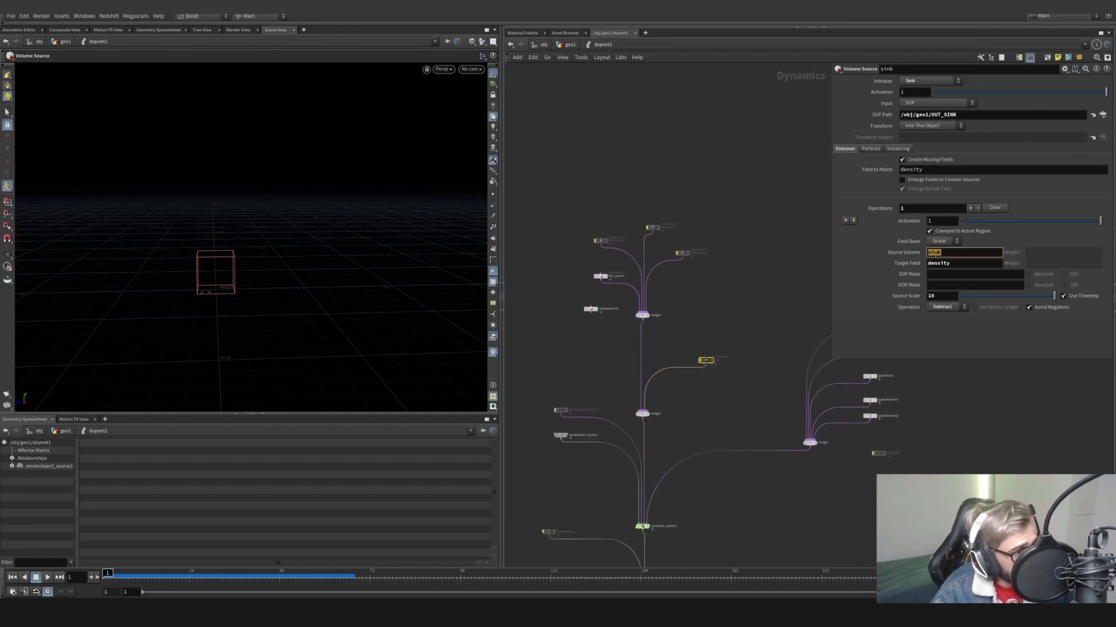
pyautogui.doubleClick(941, 264)
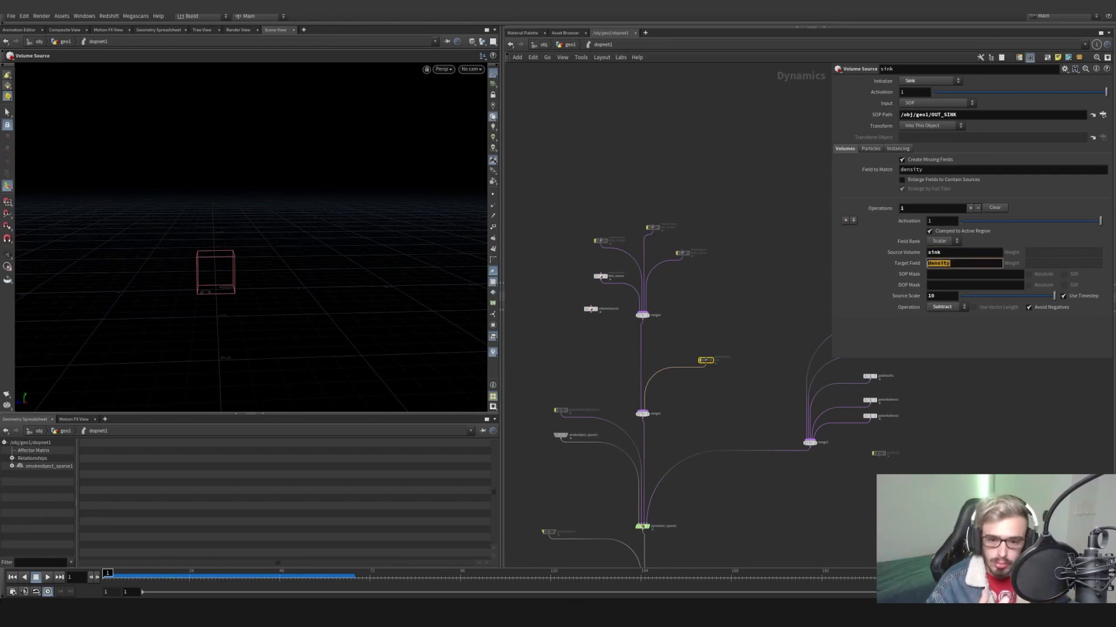
pyautogui.doubleClick(945, 298)
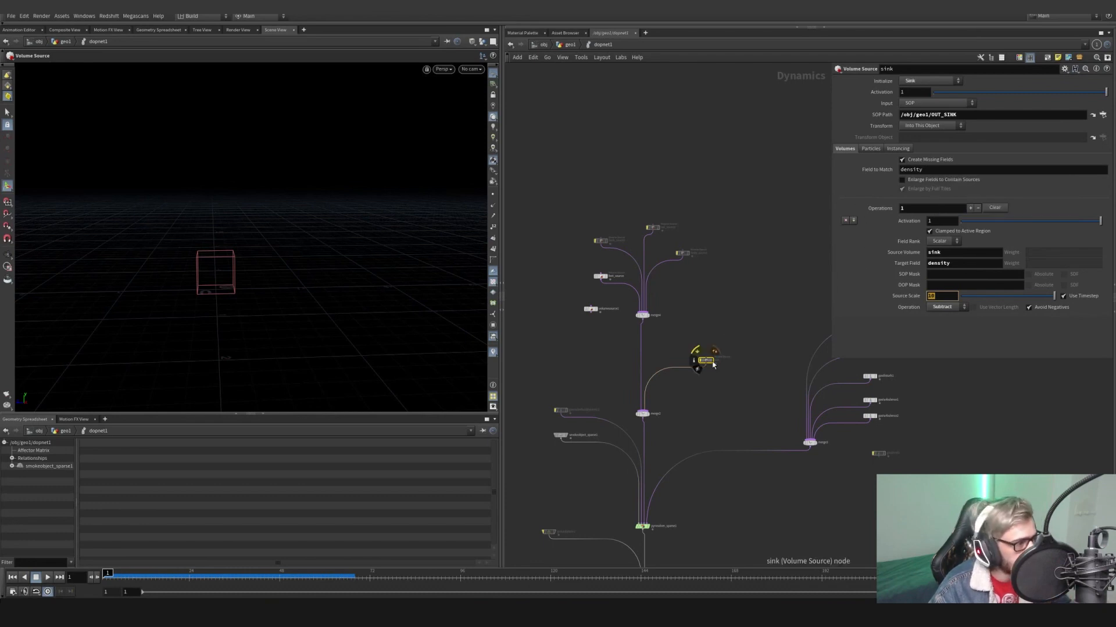
# Activate the sink volume source, play the simulation while viewing the smoke from above, and rewind to frame 1
pyautogui.press('l')
pyautogui.moveTo(722, 328); pyautogui.dragTo(696, 302, button='middle')
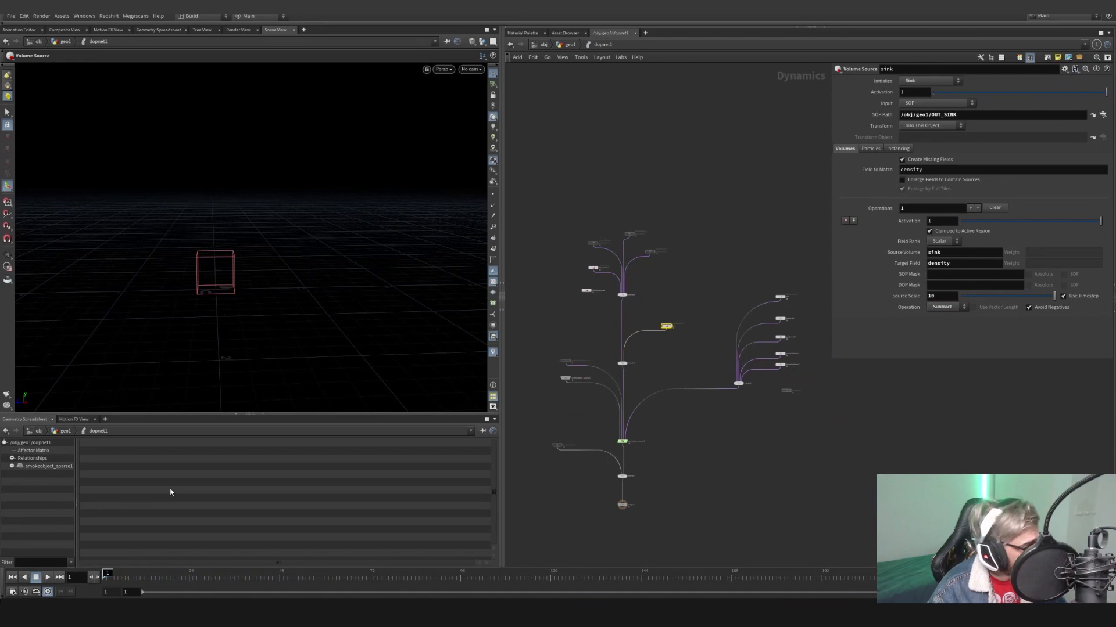
pyautogui.click(48, 578)
pyautogui.keyDown('alt'); pyautogui.moveTo(269, 319); pyautogui.dragTo(274, 287, button='right'); pyautogui.keyUp('alt')
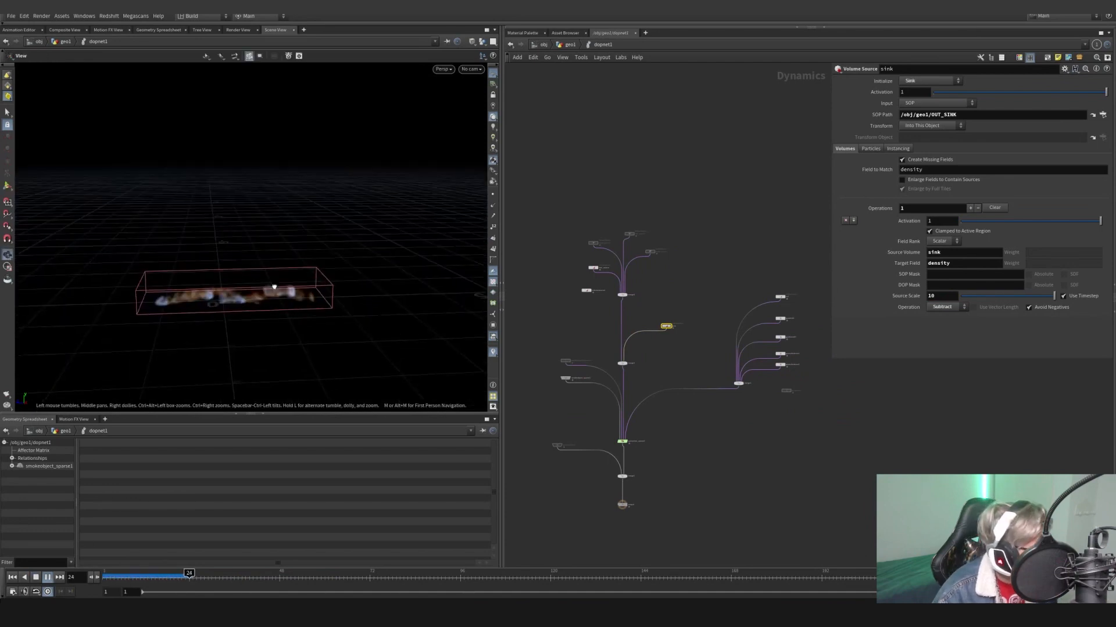
pyautogui.keyDown('alt'); pyautogui.moveTo(274, 286); pyautogui.dragTo(386, 372); pyautogui.keyUp('alt')
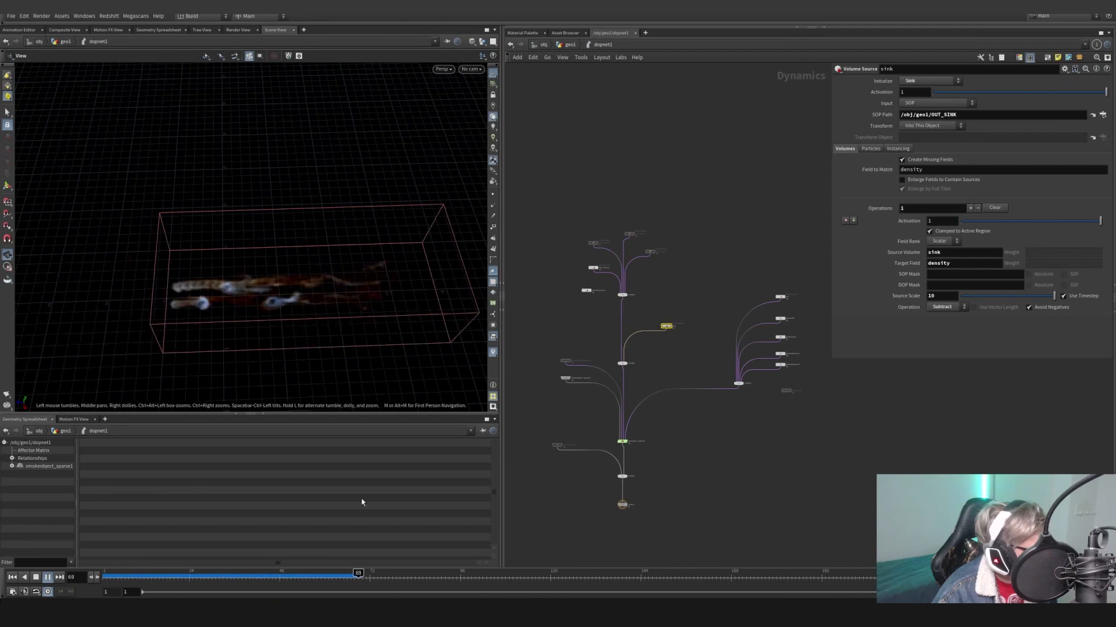
pyautogui.click(329, 581)
# Activate body_source, play the first frames of the simulation, and activate back_source and tail_source as well
pyautogui.moveTo(763, 226); pyautogui.dragTo(698, 185)
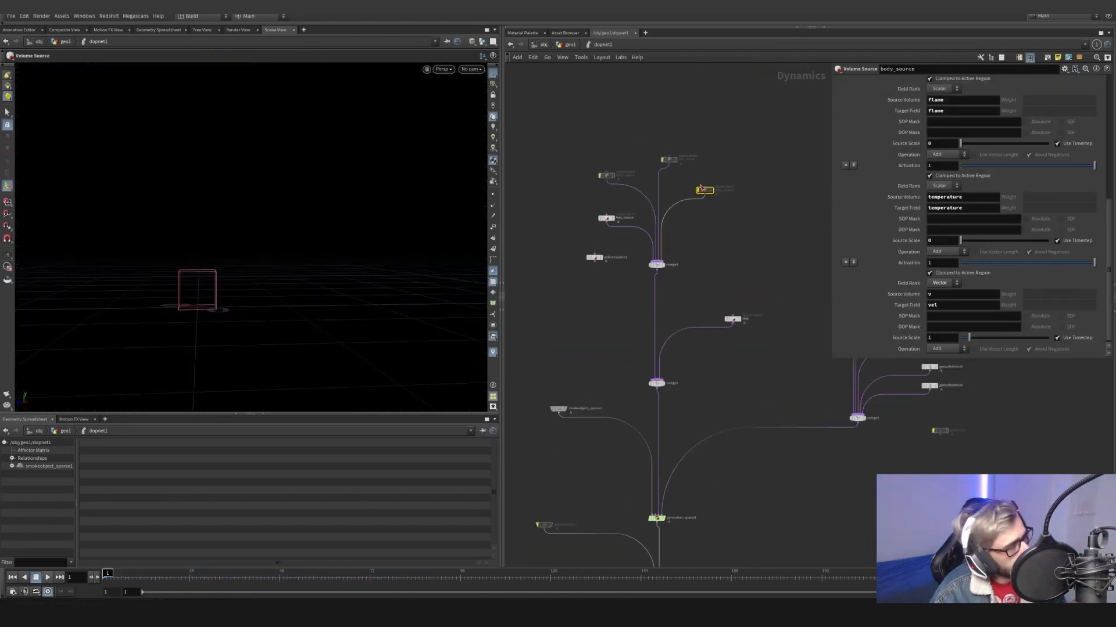
pyautogui.moveTo(694, 183)
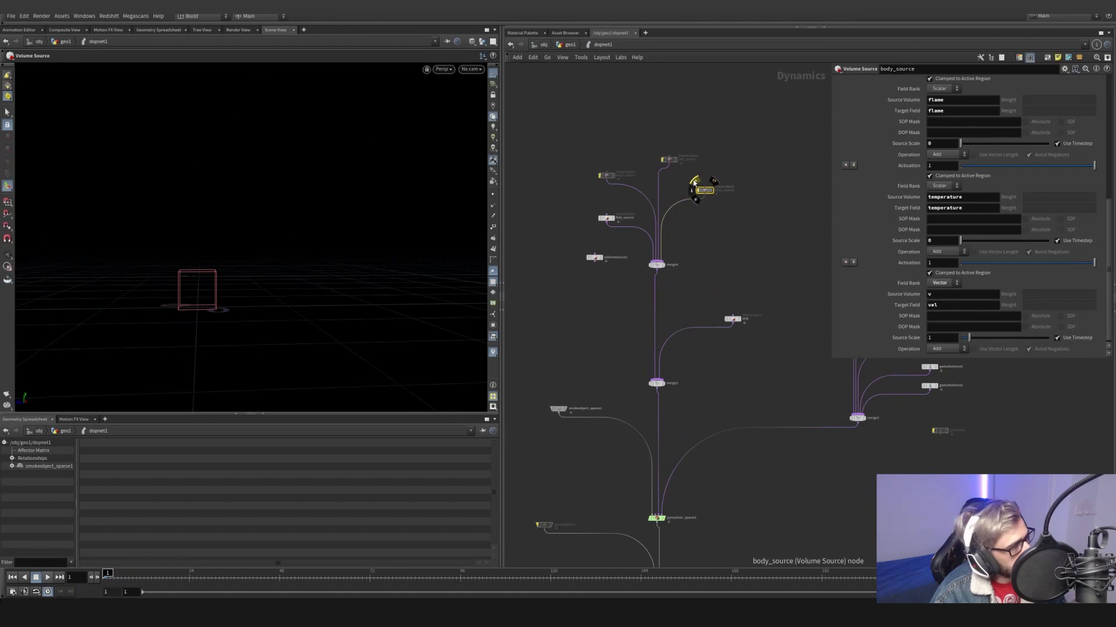
pyautogui.click(48, 577)
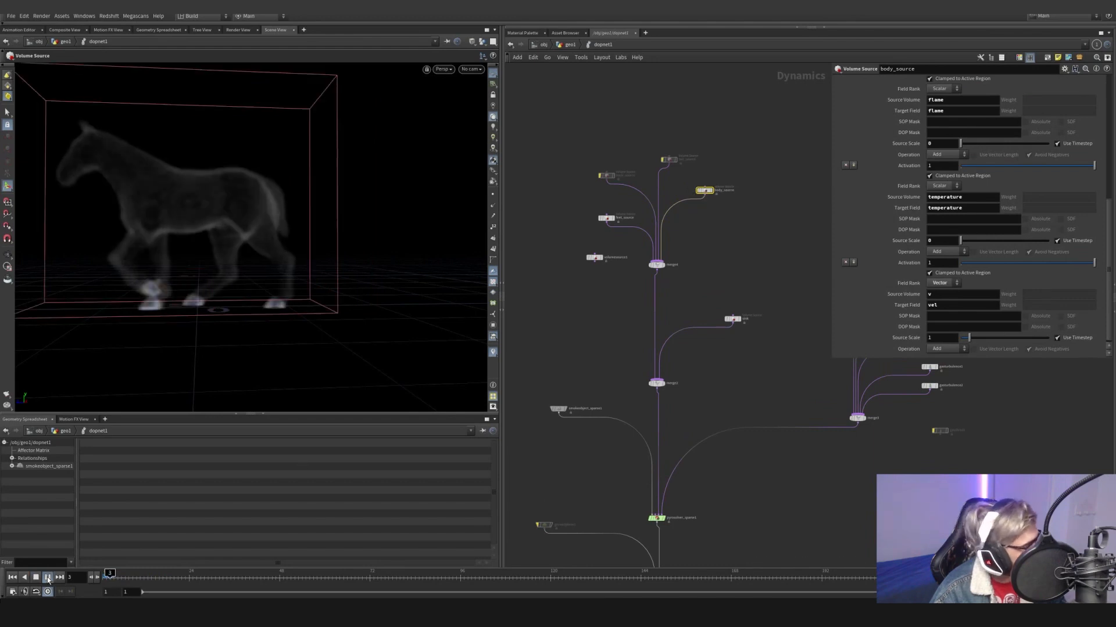
pyautogui.click(604, 176)
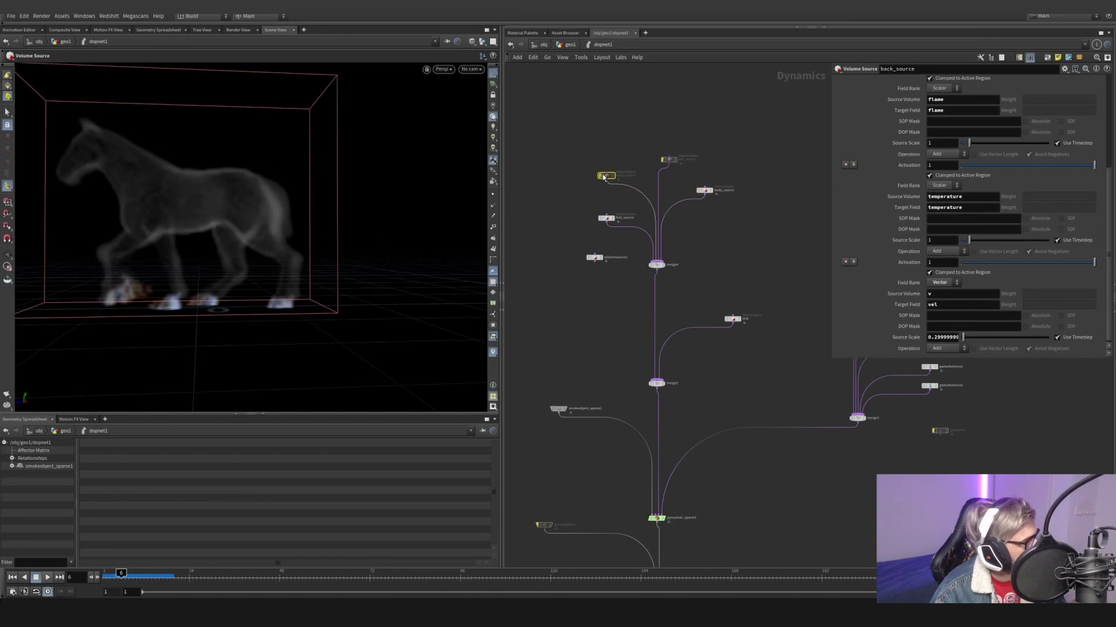
pyautogui.click(668, 159)
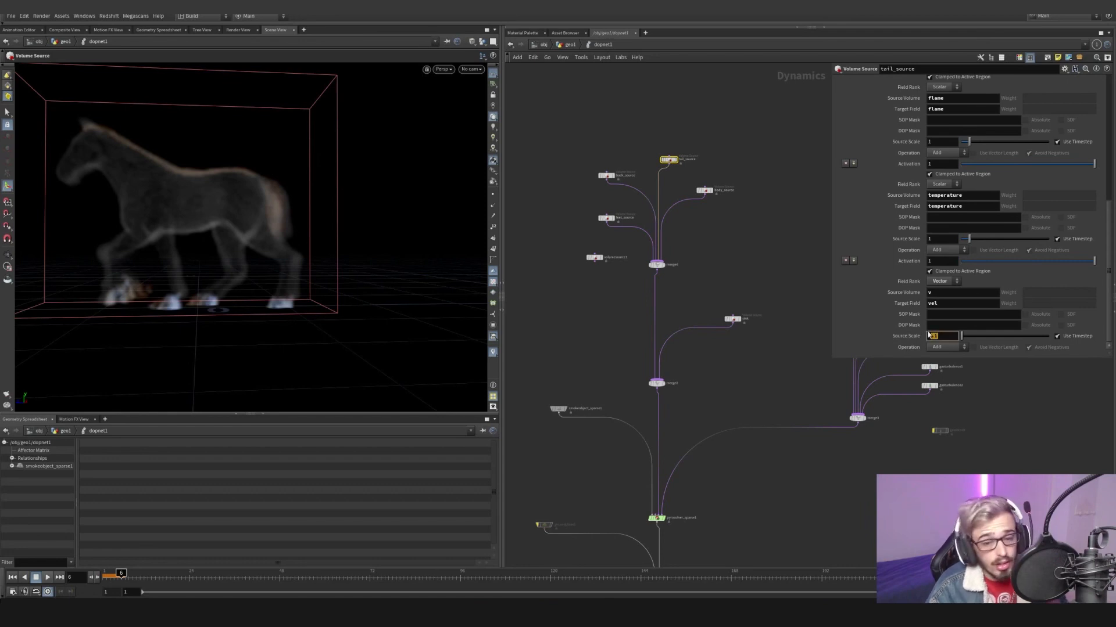
# Compare the operations and source scales of the tail_source, back_source and feet_source volume sources
pyautogui.scroll(5, 913, 269)
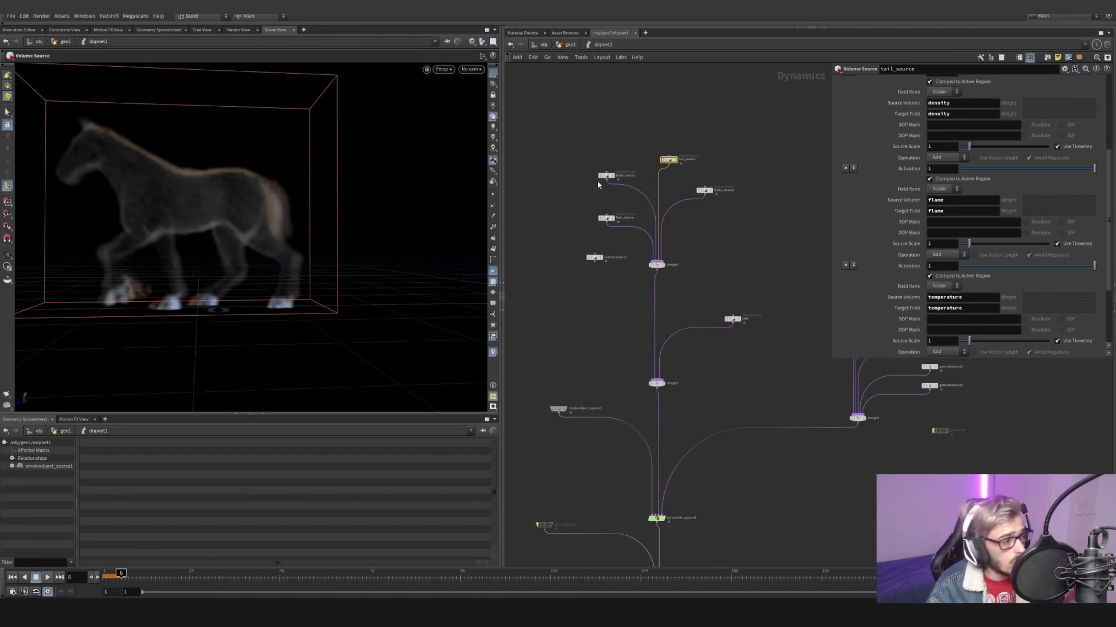
pyautogui.moveTo(631, 154); pyautogui.dragTo(599, 182)
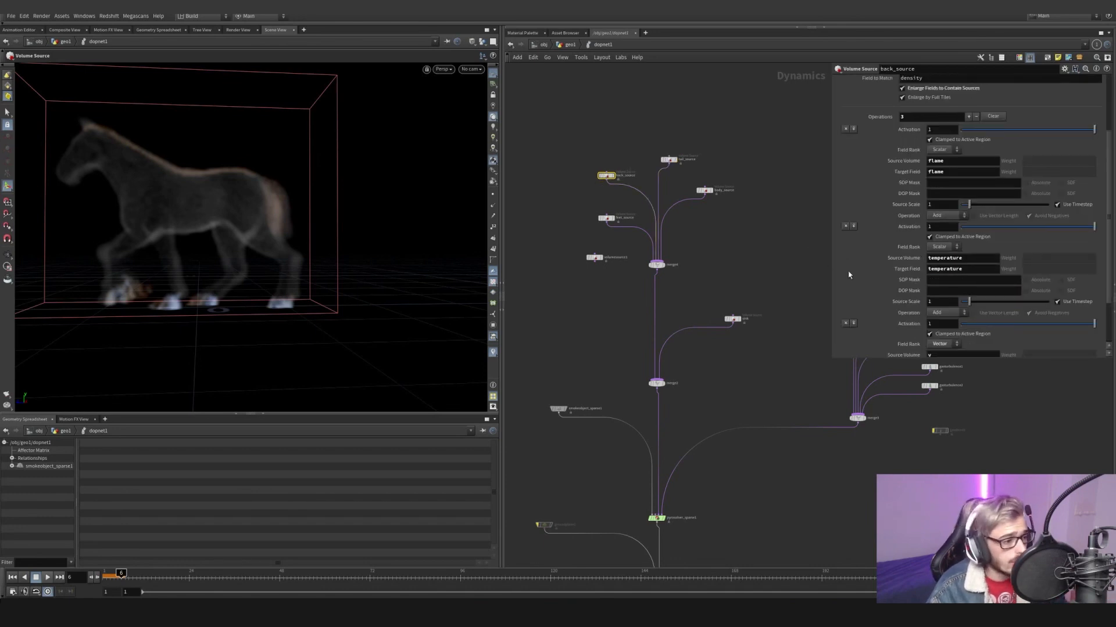
pyautogui.scroll(-3, 848, 275)
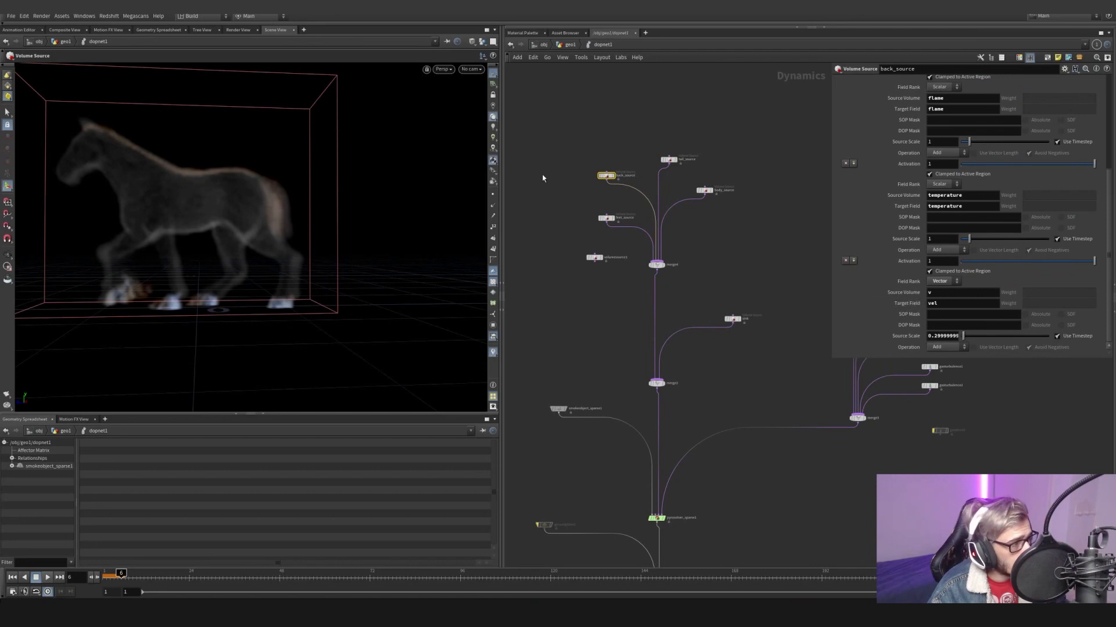
pyautogui.moveTo(928, 336); pyautogui.dragTo(937, 337)
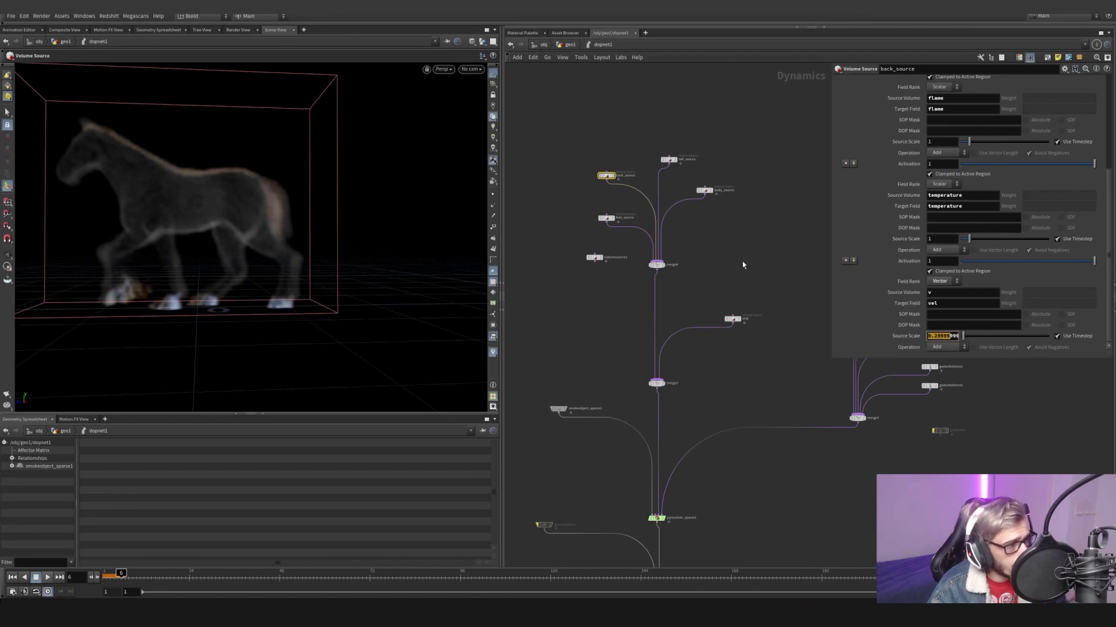
pyautogui.click(606, 218)
pyautogui.scroll(2, 869, 308)
pyautogui.scroll(1, 870, 309)
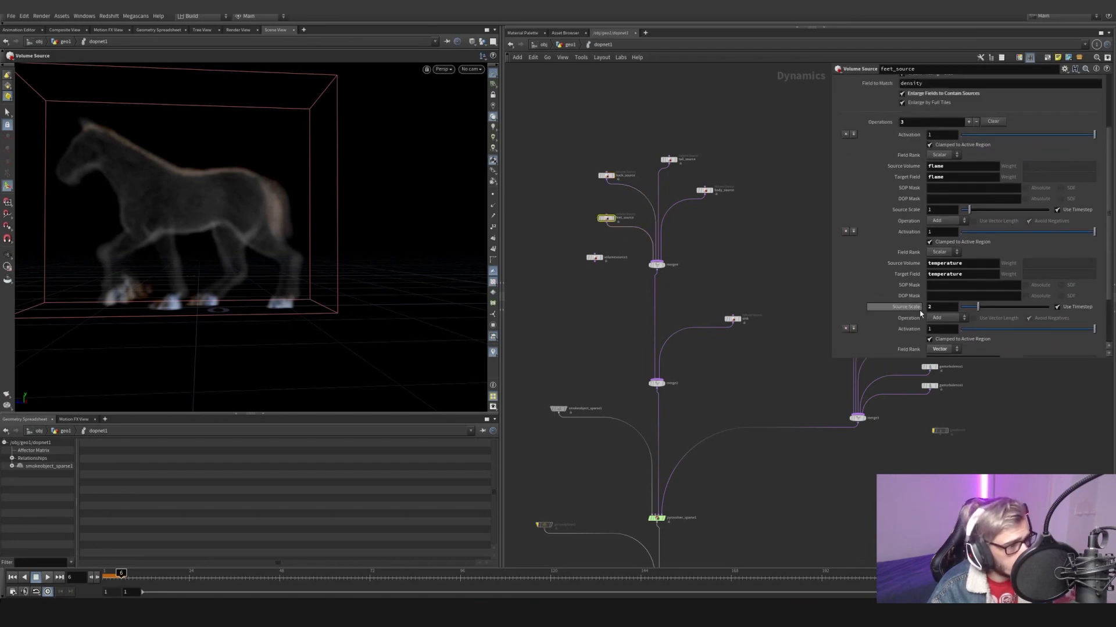
# Play the simulation with all horse sources active and stop it at frame 19
pyautogui.moveTo(757, 319); pyautogui.dragTo(729, 252, button='middle')
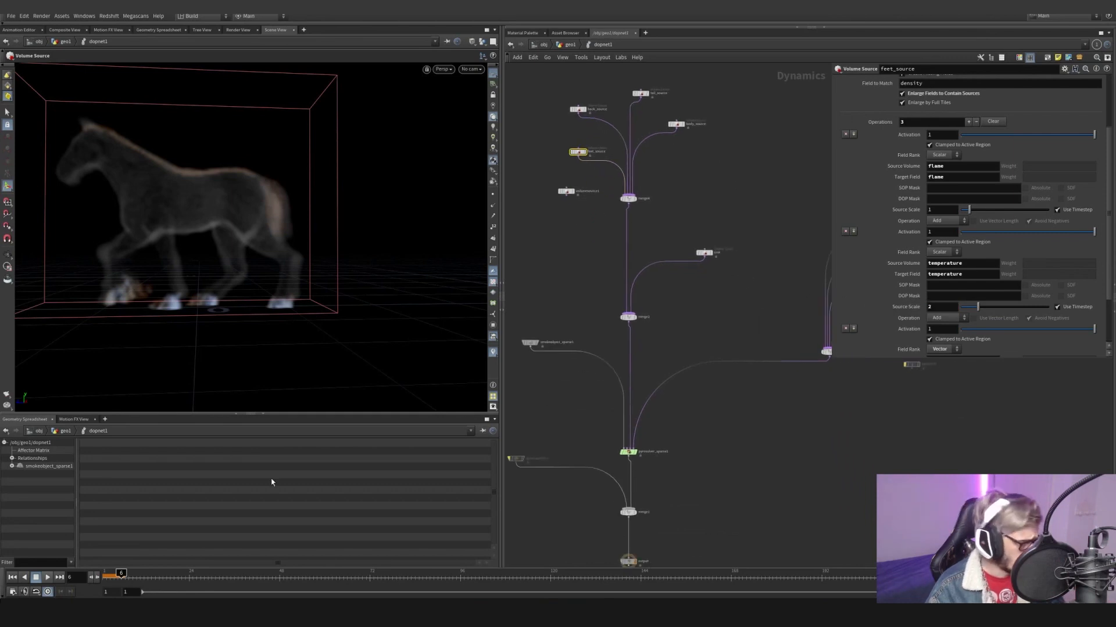
pyautogui.press('Up')
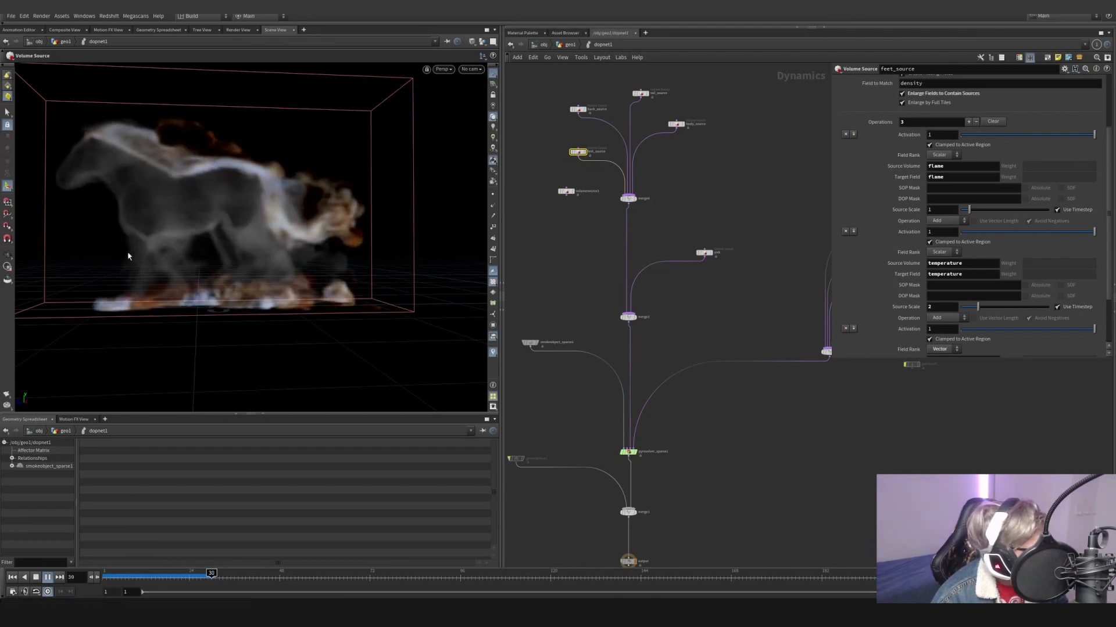
pyautogui.click(169, 574)
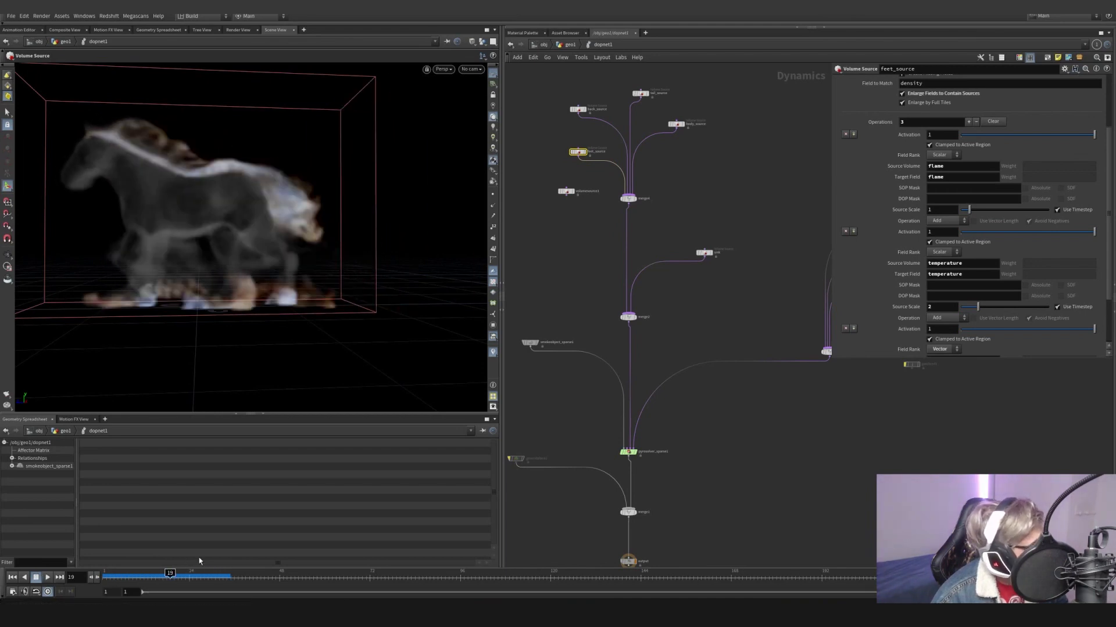
# Go up to the geo1 network and set the substeps of dopnet1 to 2
pyautogui.click(565, 47)
pyautogui.moveTo(910, 139); pyautogui.dragTo(787, 172)
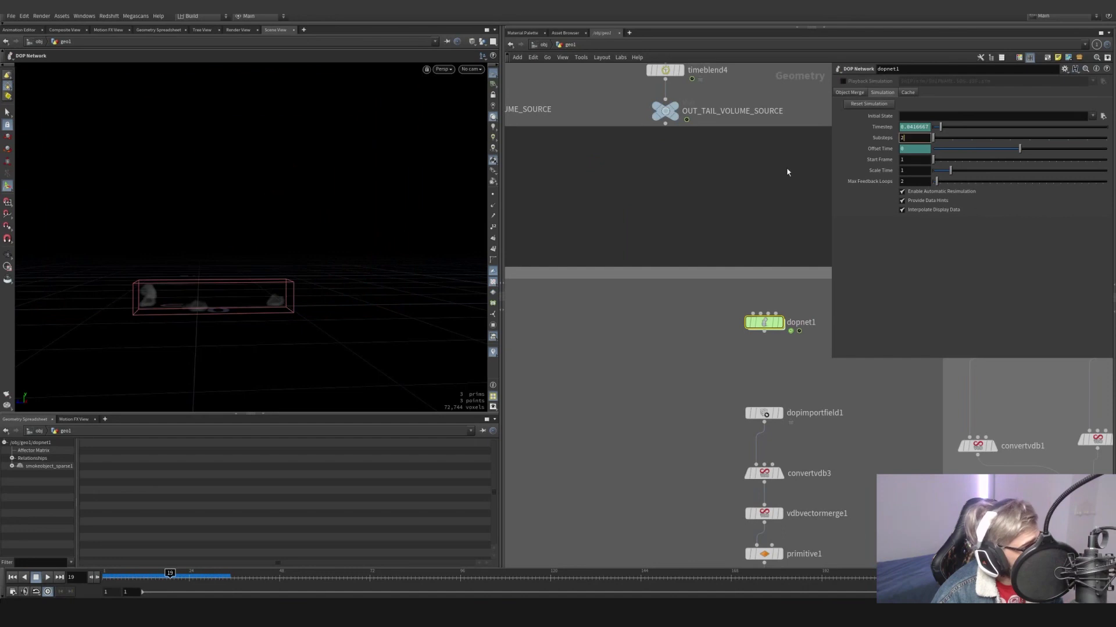
pyautogui.write('2')
pyautogui.press('Return')
# Display dopimportfield1 and convertvdb3 in turn to examine the imported fields and the VDB conversion settings
pyautogui.moveTo(797, 376); pyautogui.dragTo(764, 276, button='middle')
pyautogui.moveTo(767, 327); pyautogui.dragTo(762, 280, button='middle')
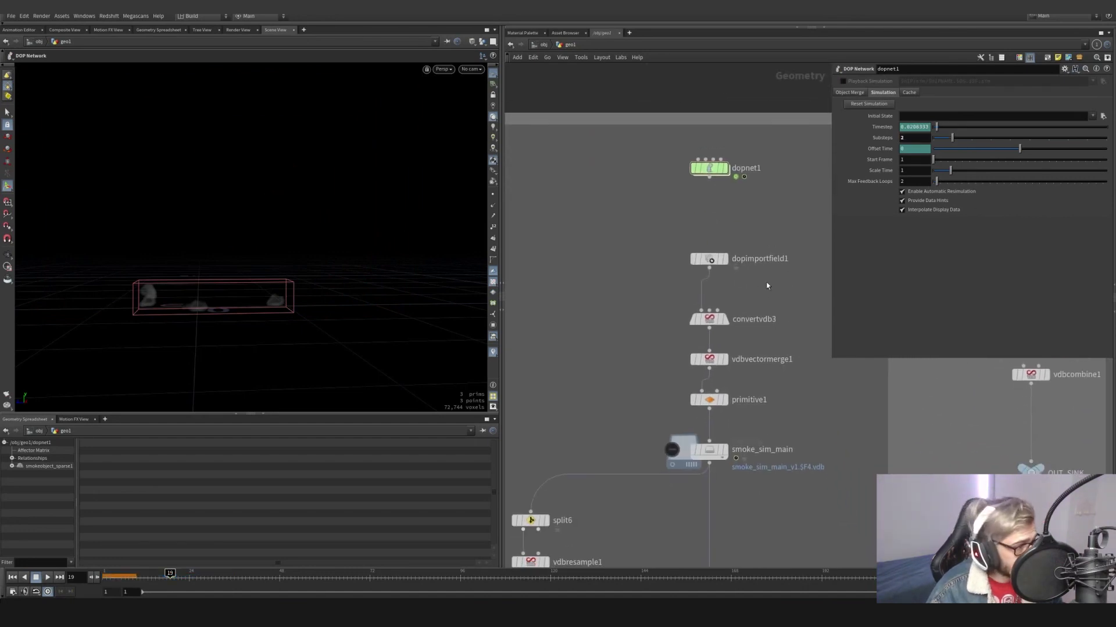
pyautogui.click(712, 259)
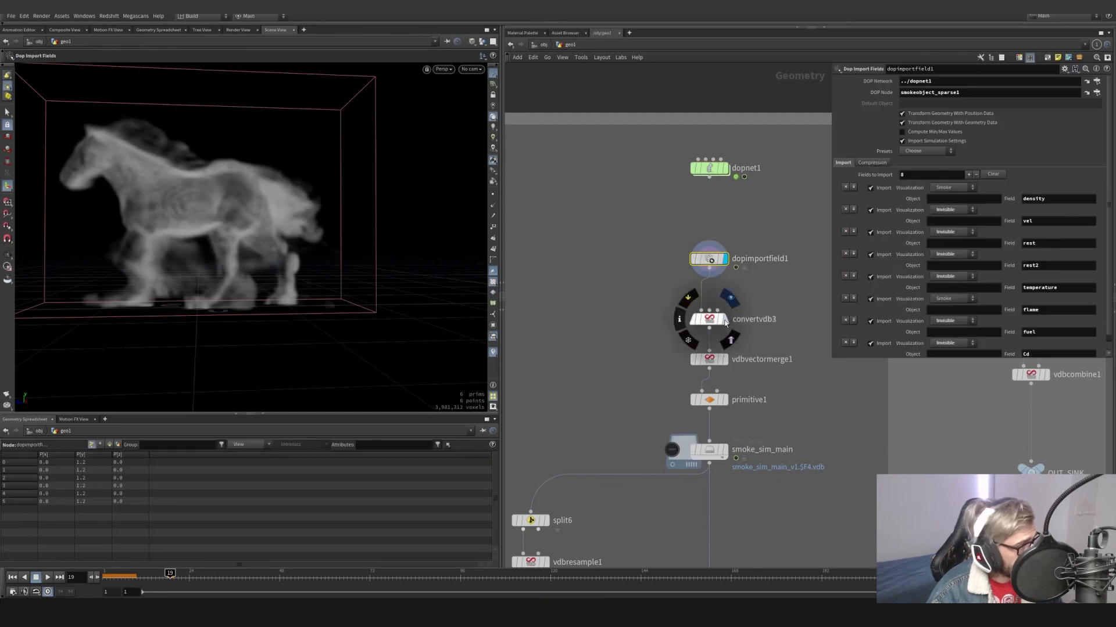
pyautogui.click(716, 319)
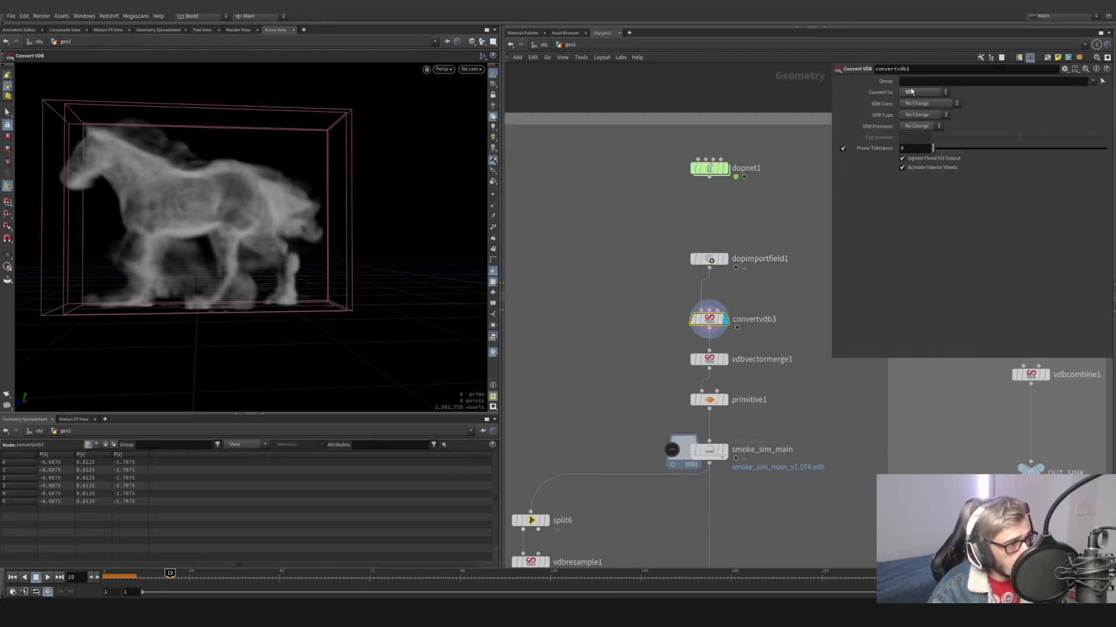
# Display vdbvectormerge1 and compare its node information with that of convertvdb3
pyautogui.click(724, 360)
pyautogui.click(710, 360)
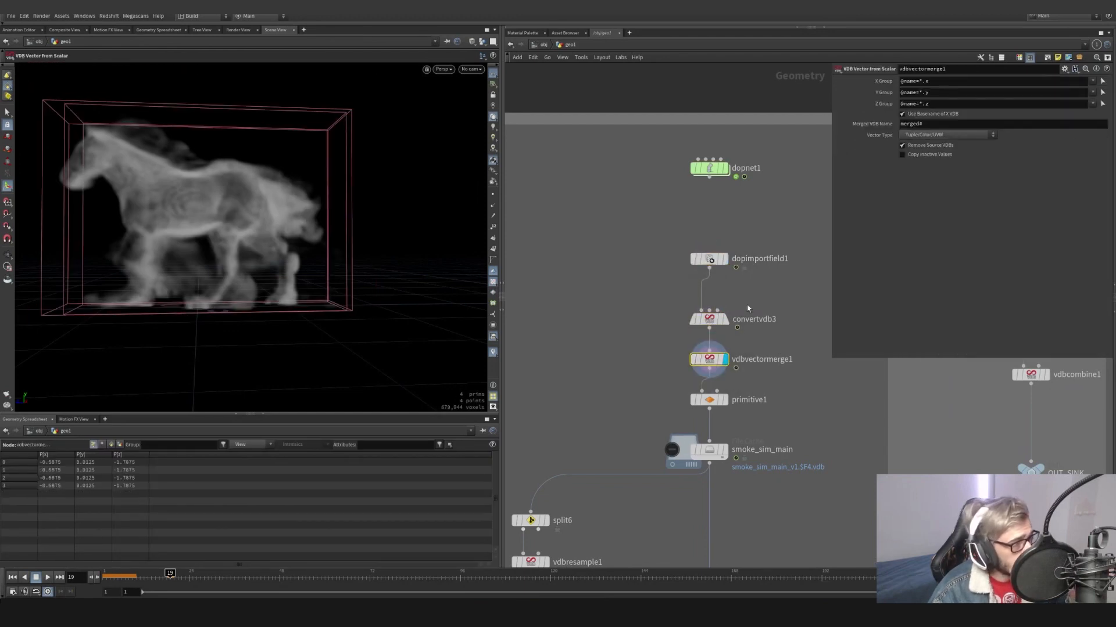
pyautogui.middleClick(708, 366)
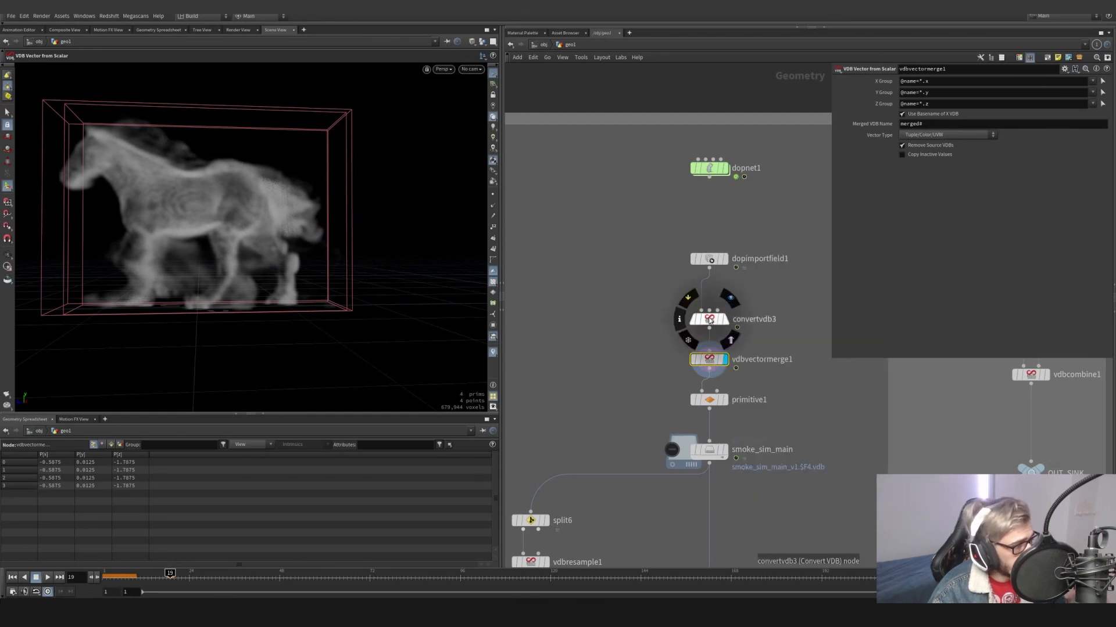
pyautogui.middleClick(709, 320)
pyautogui.middleClick(710, 360)
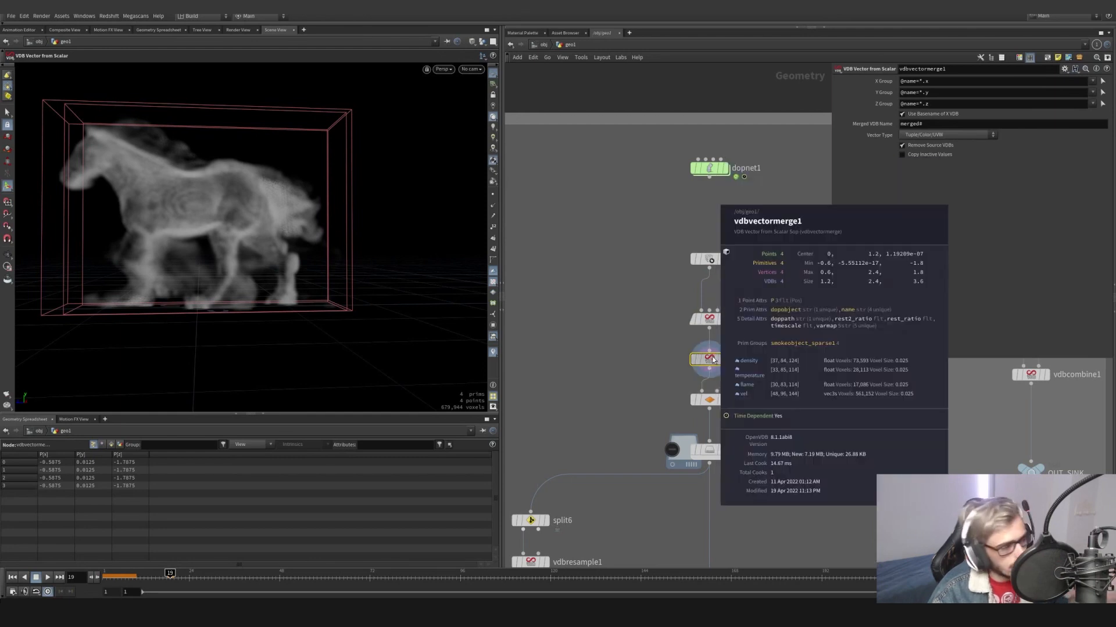
# Display primitive1 and read the description of its Write 16-Bit Floats option
pyautogui.click(723, 400)
pyautogui.click(718, 400)
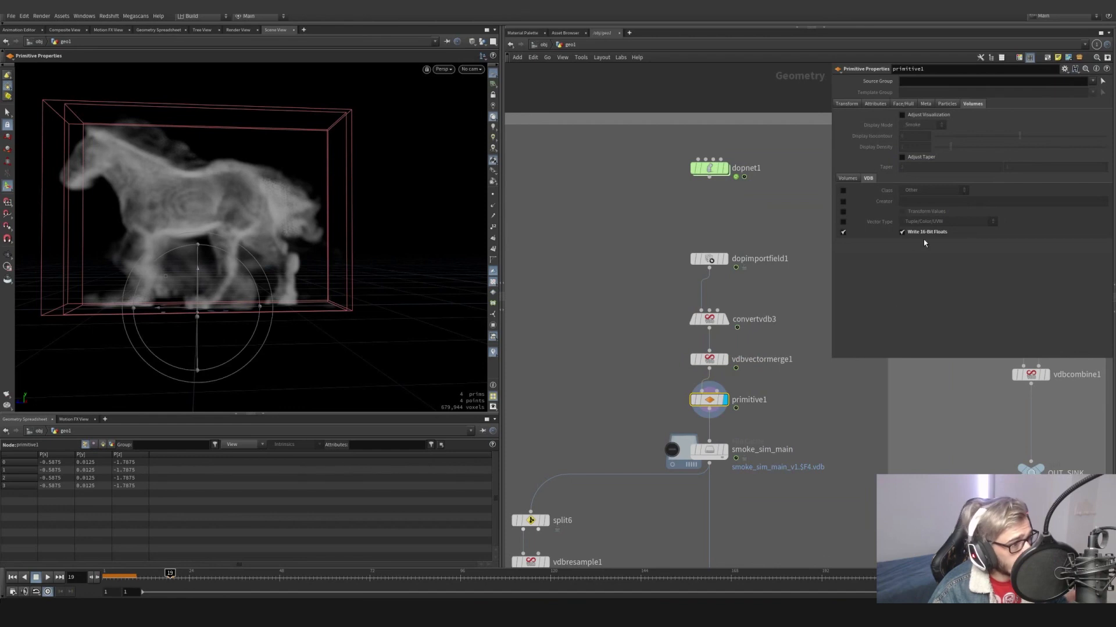
pyautogui.moveTo(918, 239)
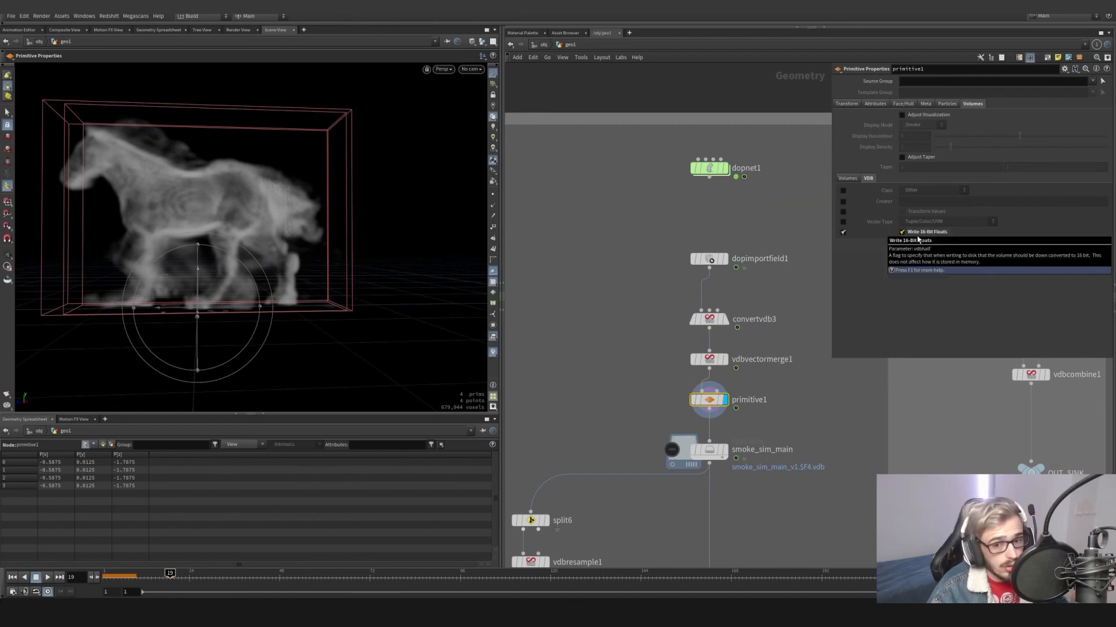
pyautogui.moveTo(748, 445); pyautogui.dragTo(765, 356, button='middle')
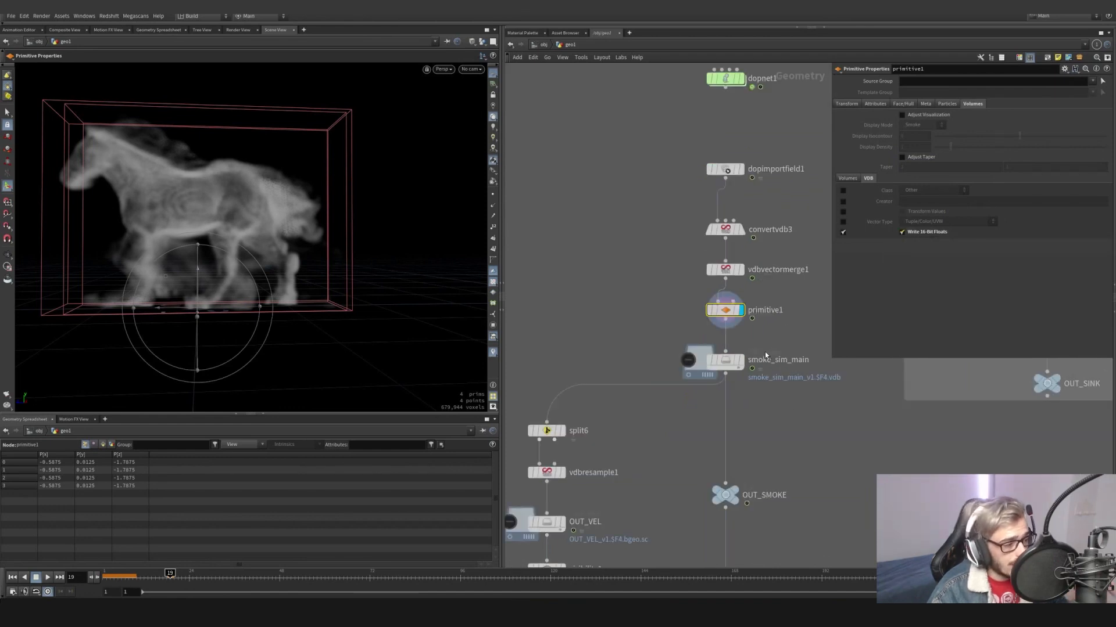
# Display the smoke_sim_main file cache and examine its caching settings and the cached smoke
pyautogui.click(741, 359)
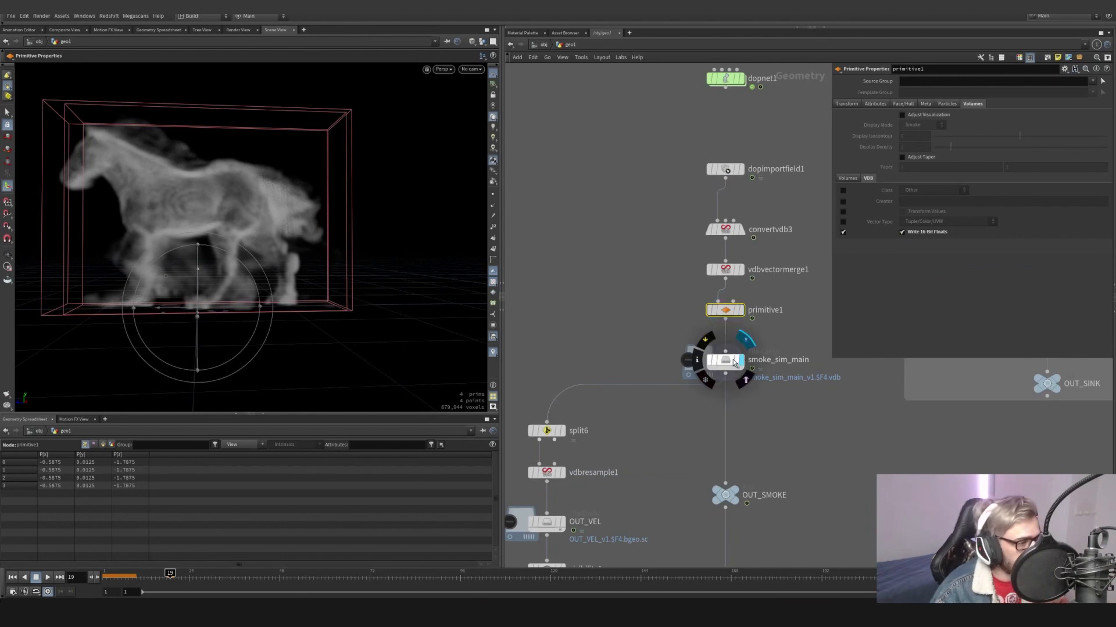
pyautogui.click(726, 361)
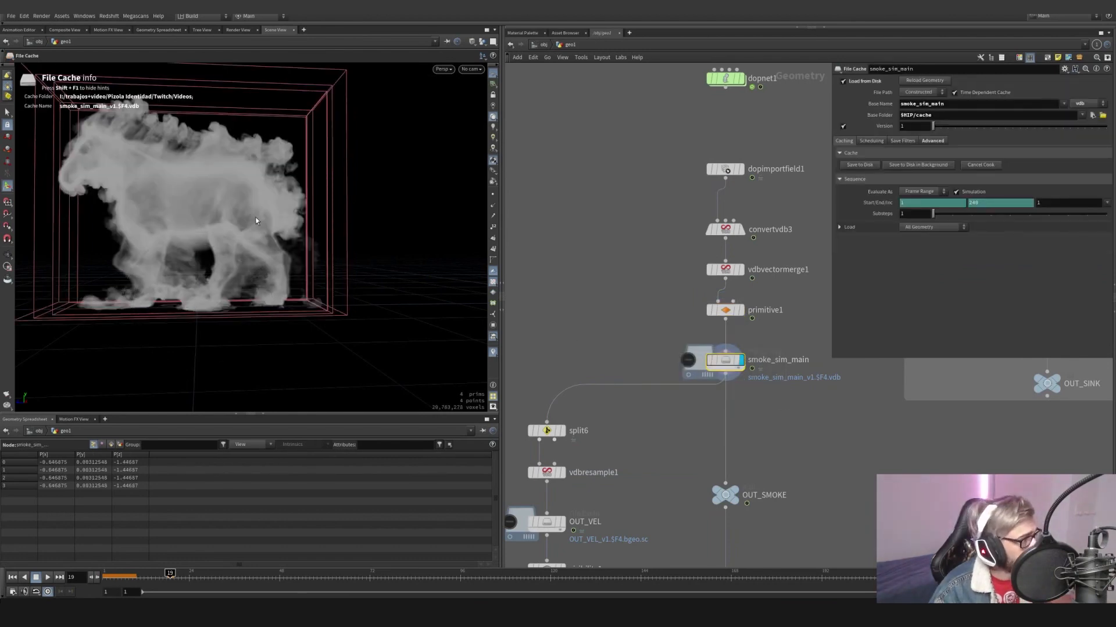
pyautogui.moveTo(639, 290); pyautogui.dragTo(625, 254, button='middle')
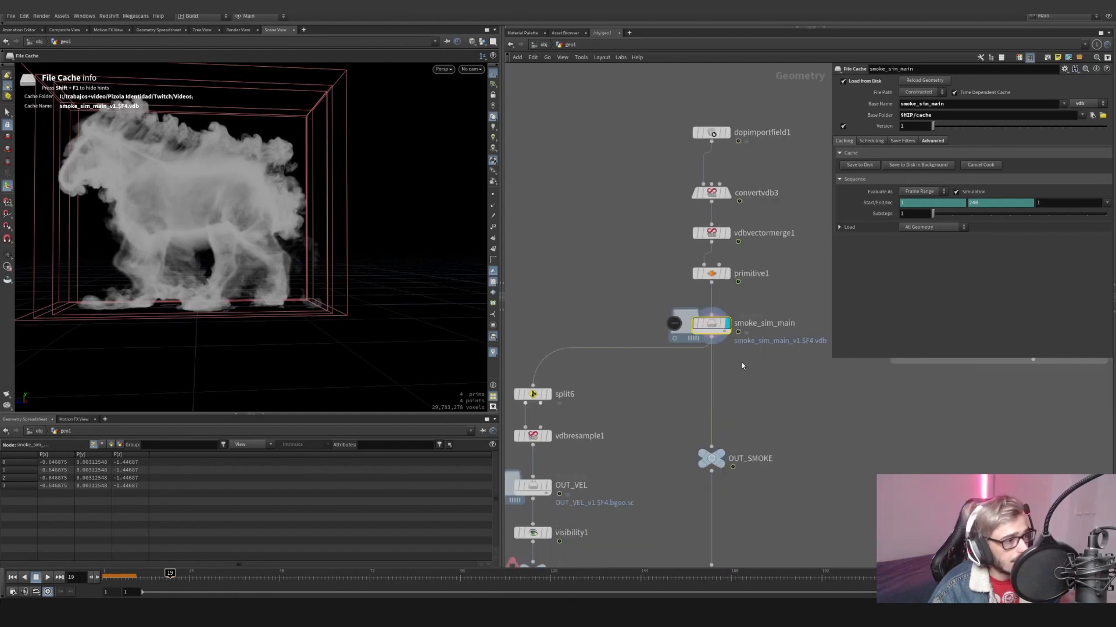
# Display pyrobakevolume1 and change the viewport lighting to examine the dark smoke together with the fire
pyautogui.moveTo(720, 546); pyautogui.dragTo(733, 411, button='middle')
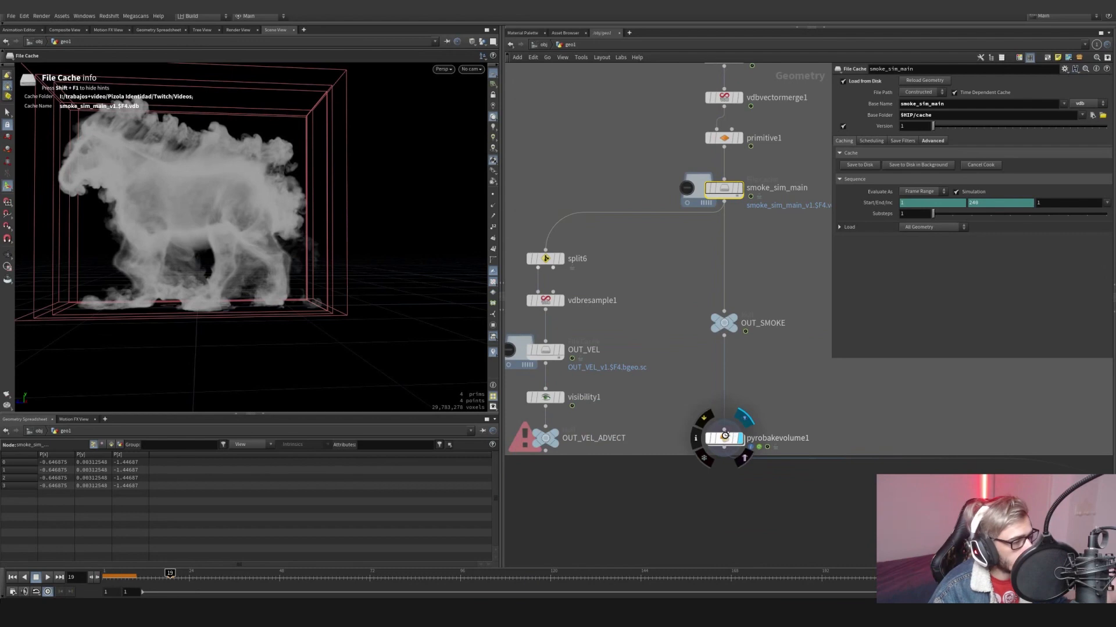
pyautogui.click(731, 437)
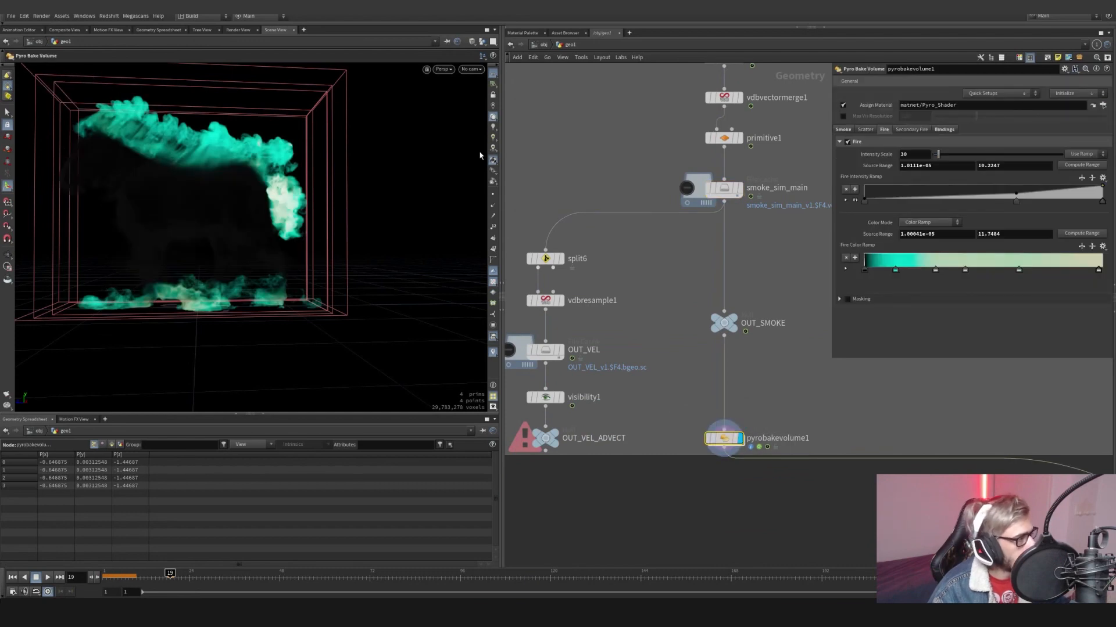
pyautogui.click(494, 127)
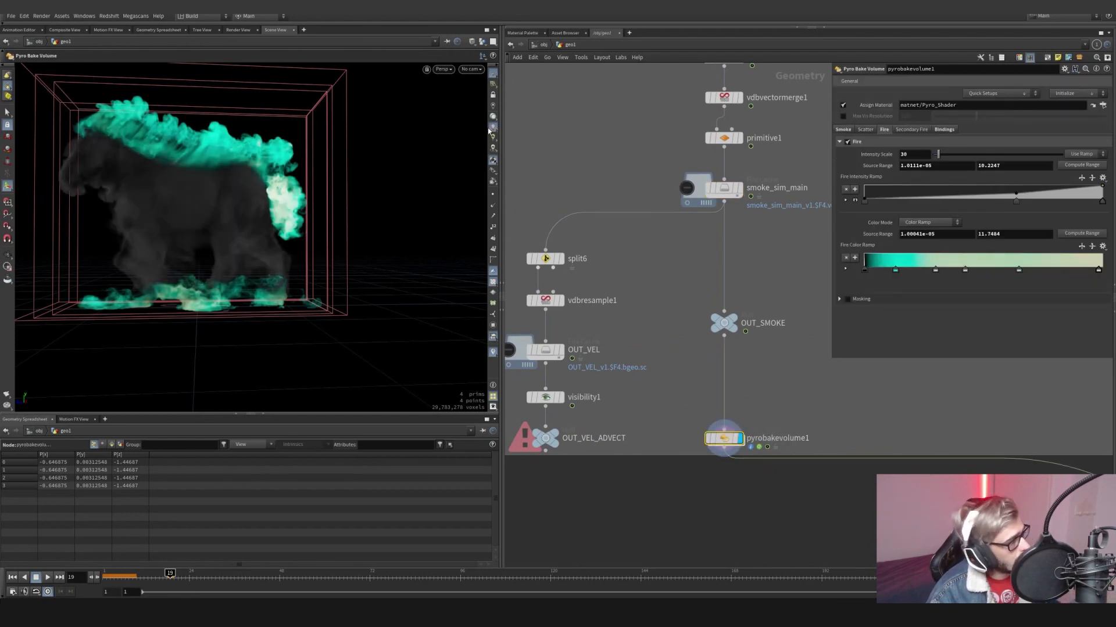
pyautogui.press('Escape')
pyautogui.moveTo(239, 139); pyautogui.dragTo(343, 174)
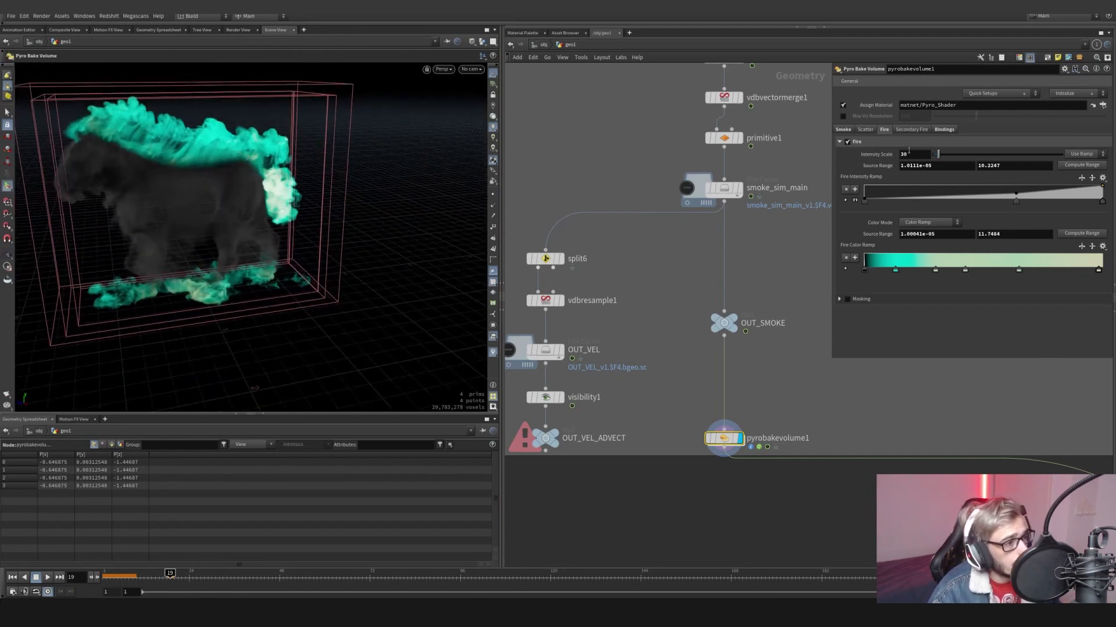
# Review the smoke settings of pyrobakevolume1 and recompute the source ranges of its fire intensity and fire color
pyautogui.click(843, 130)
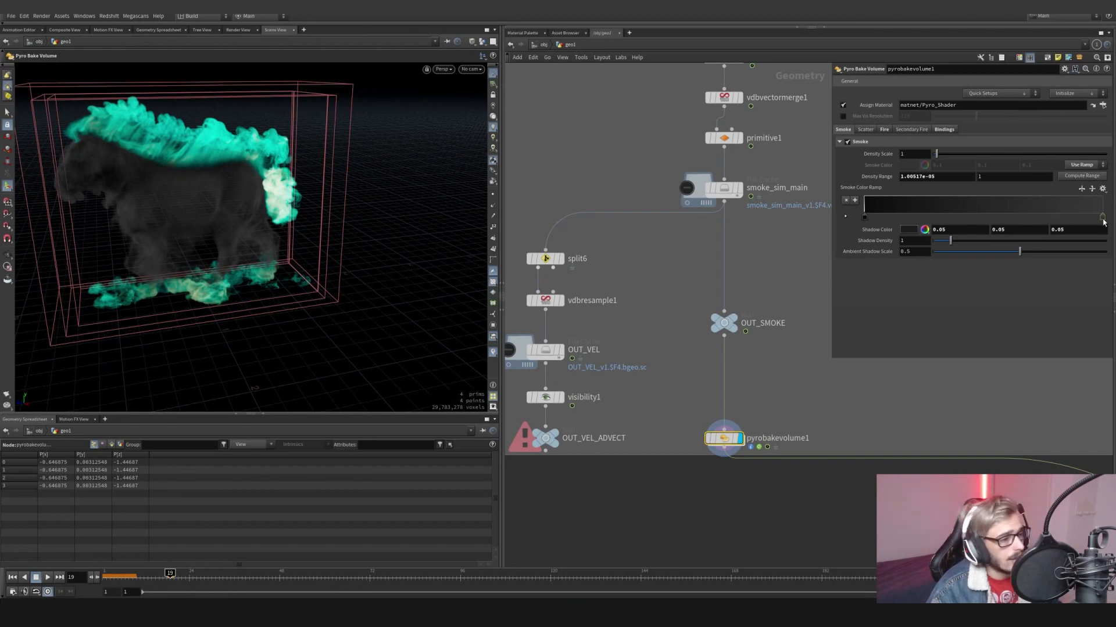
pyautogui.click(884, 129)
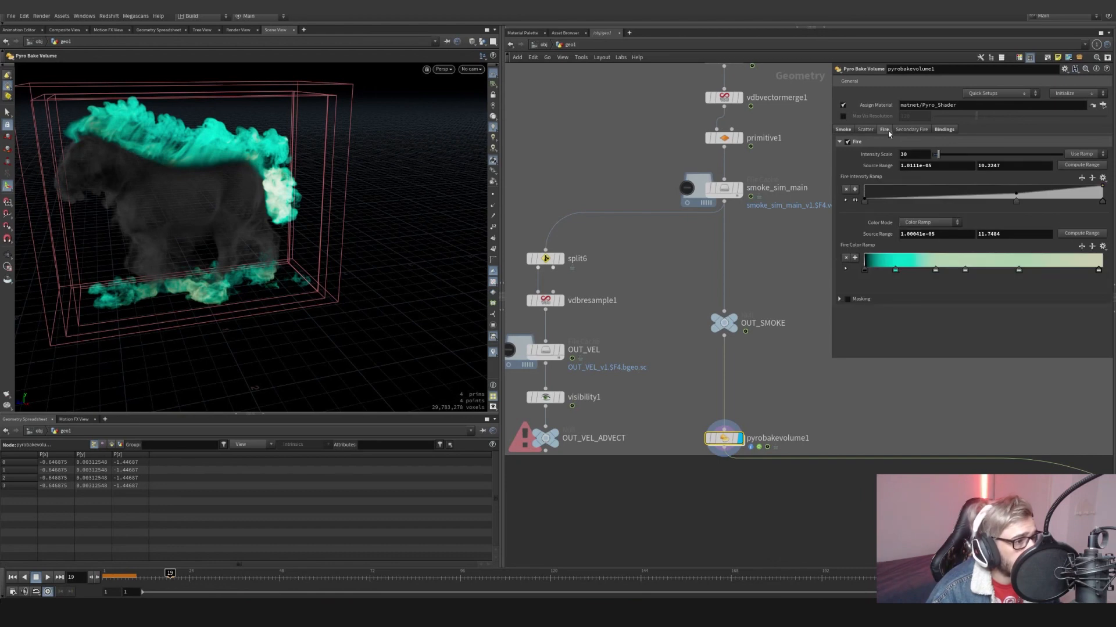
pyautogui.doubleClick(918, 154)
pyautogui.click(1086, 169)
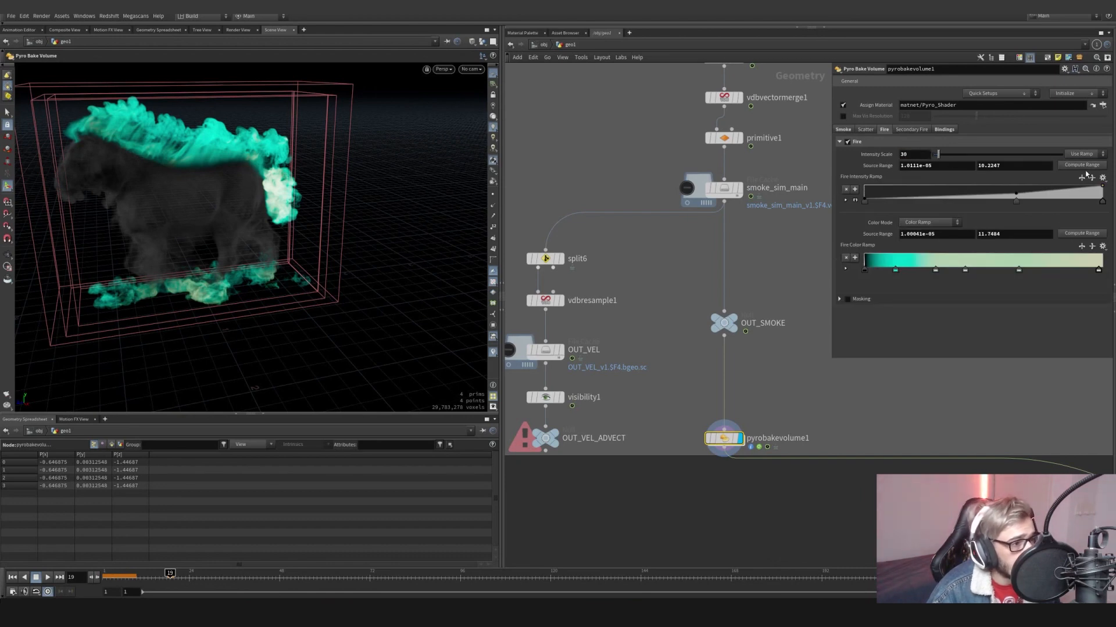
pyautogui.click(1076, 236)
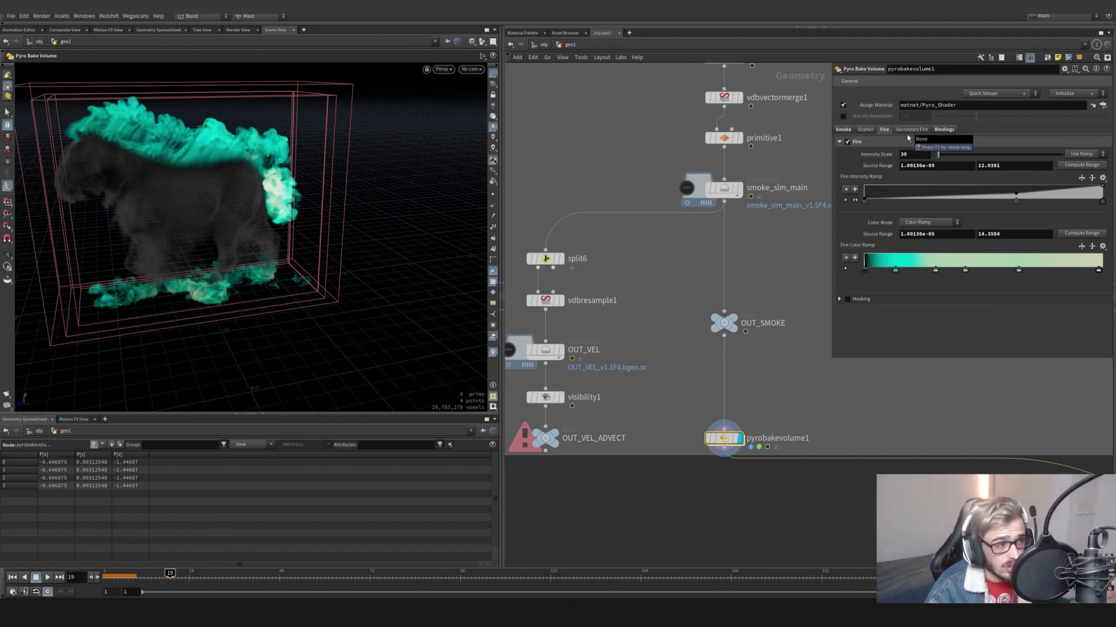
# Check which volumes are bound to the fire intensity and color of pyrobakevolume1, and return to the fire settings
pyautogui.click(944, 130)
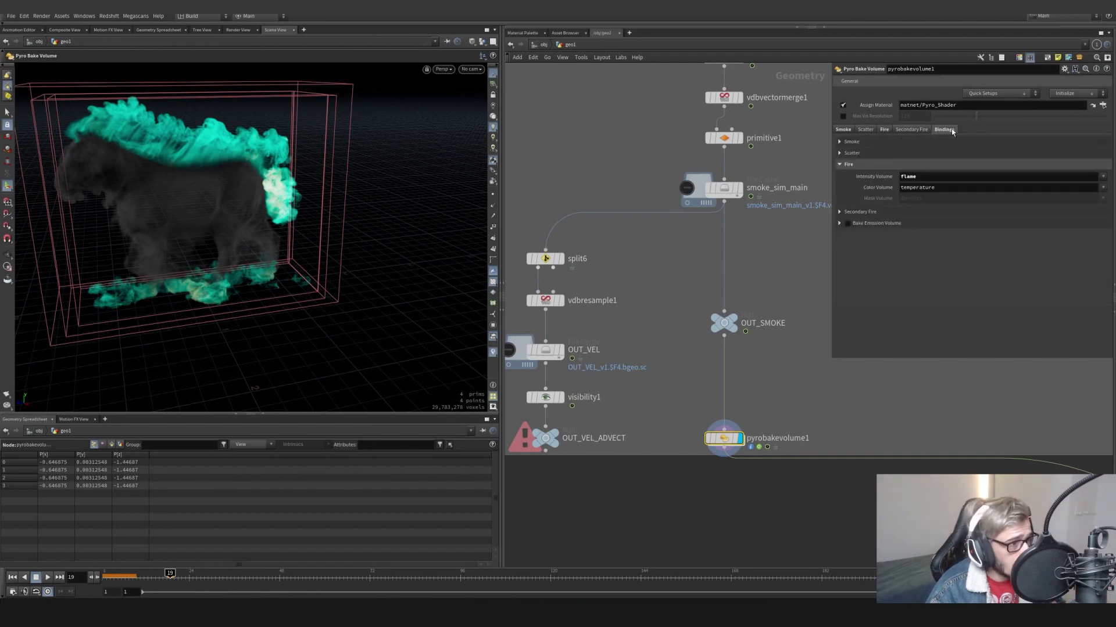
pyautogui.moveTo(928, 175); pyautogui.dragTo(895, 177)
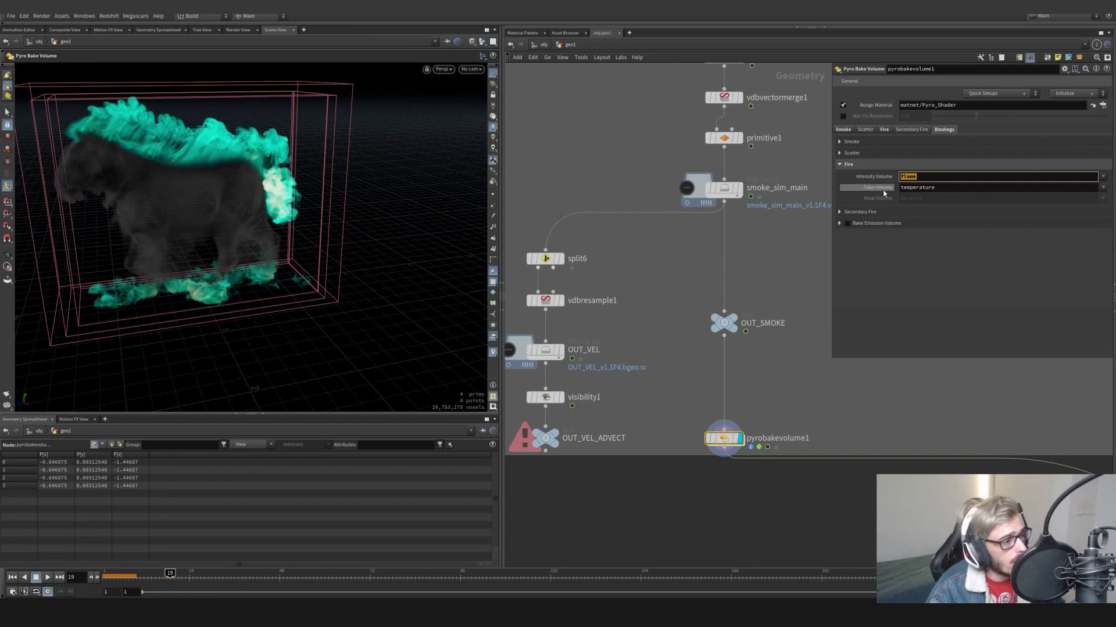
pyautogui.click(884, 129)
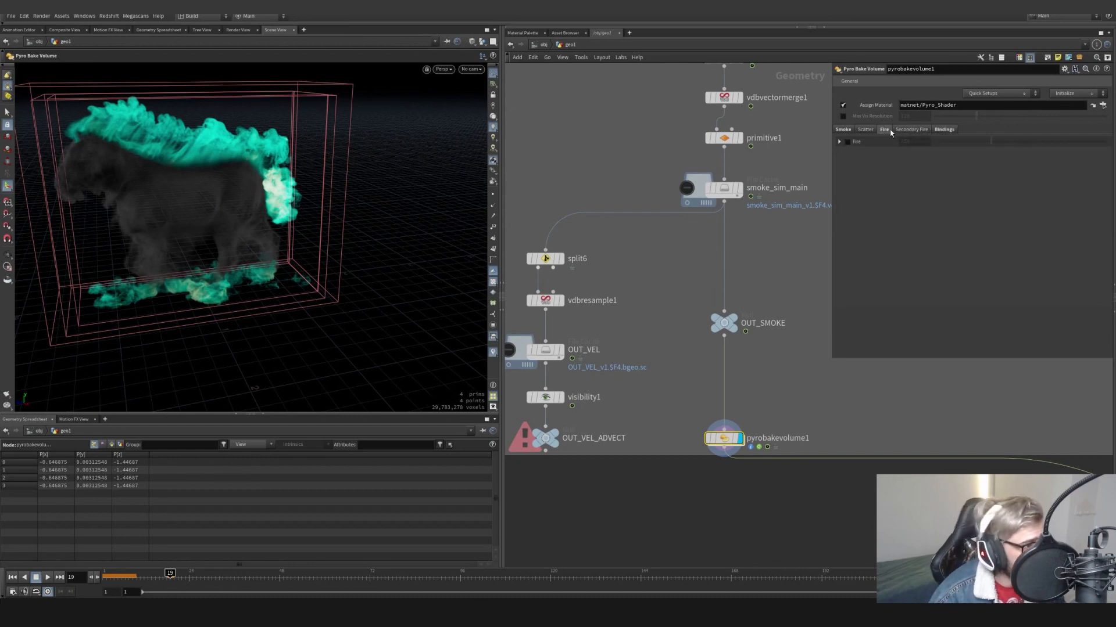
# Display split6 and examine how it isolates the vel field from the cached smoke
pyautogui.moveTo(630, 372); pyautogui.dragTo(718, 324, button='middle')
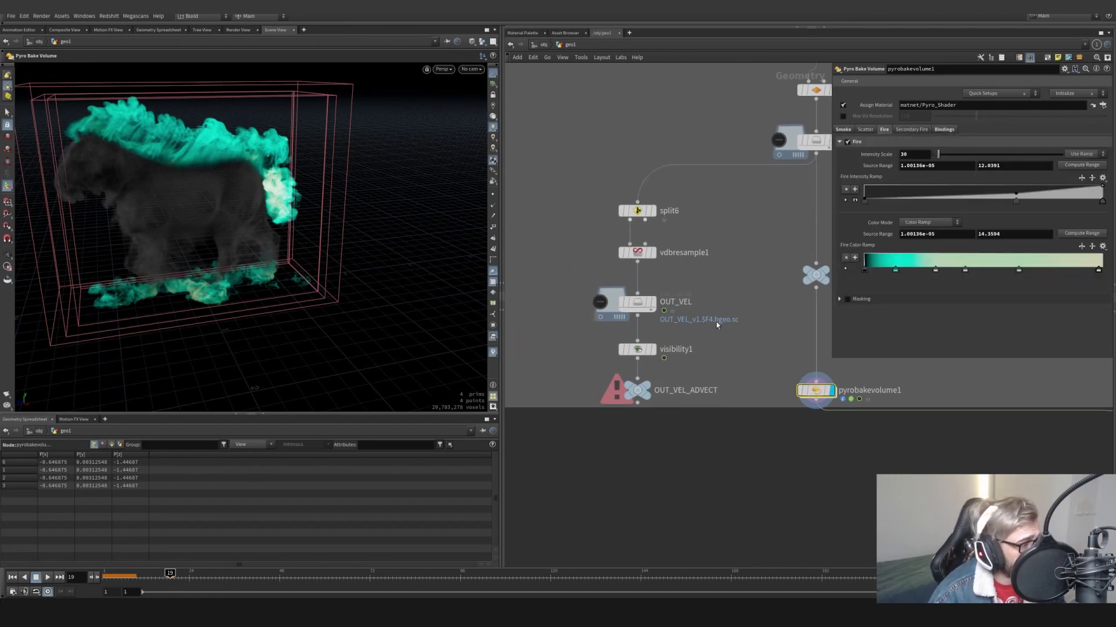
pyautogui.moveTo(763, 257); pyautogui.dragTo(715, 348, button='middle')
pyautogui.scroll(-3, 604, 442)
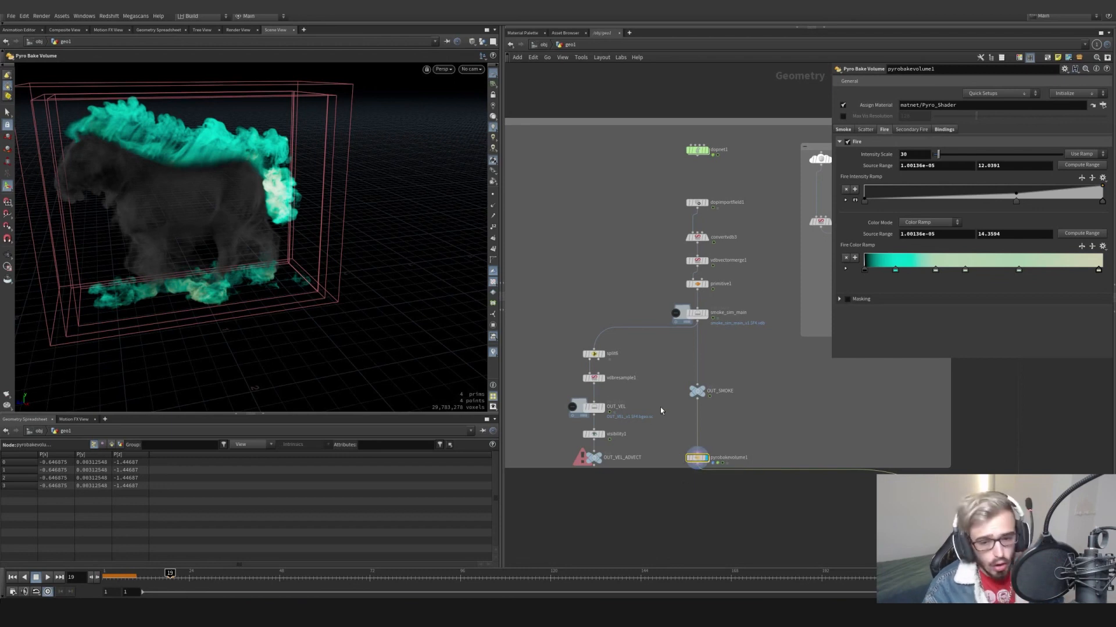
pyautogui.scroll(4, 660, 354)
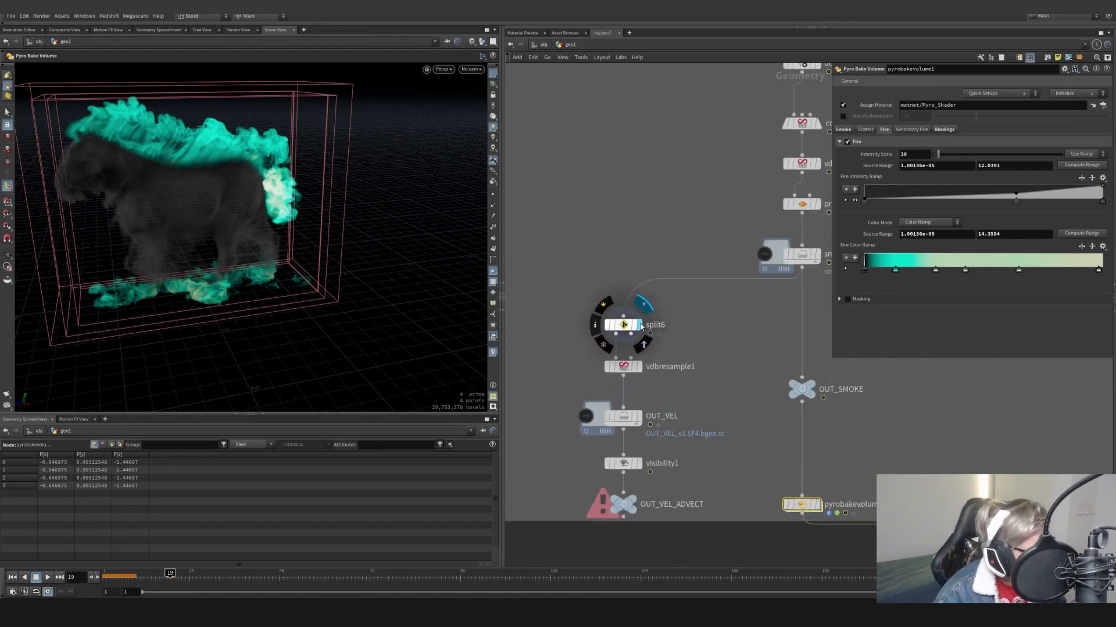
pyautogui.click(624, 326)
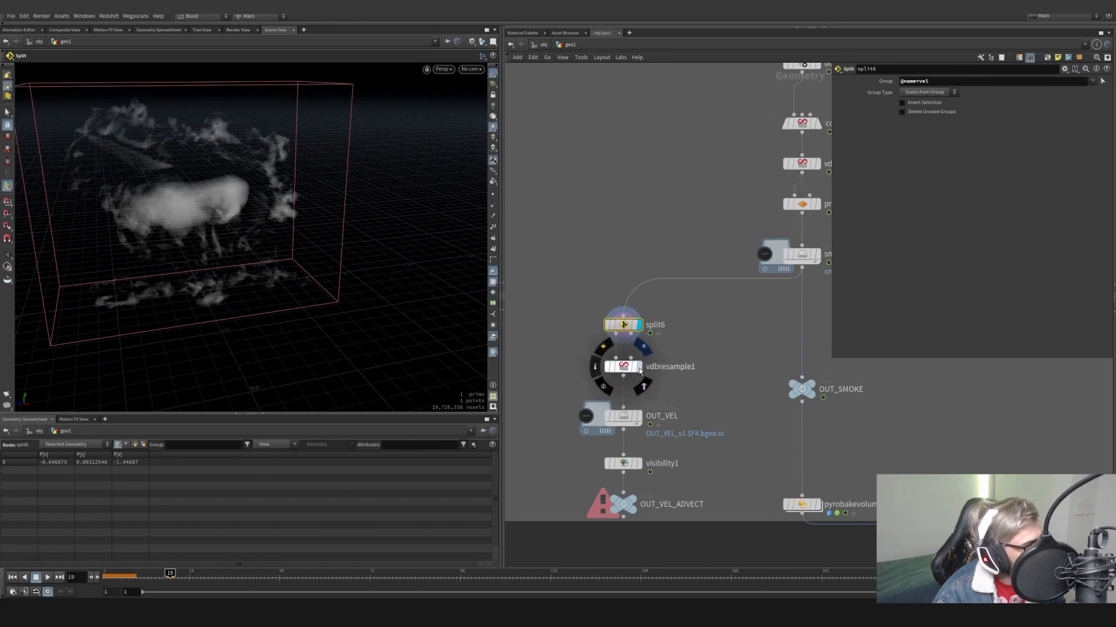
# Display vdbresample1 and compare its node information with that of split6
pyautogui.click(611, 366)
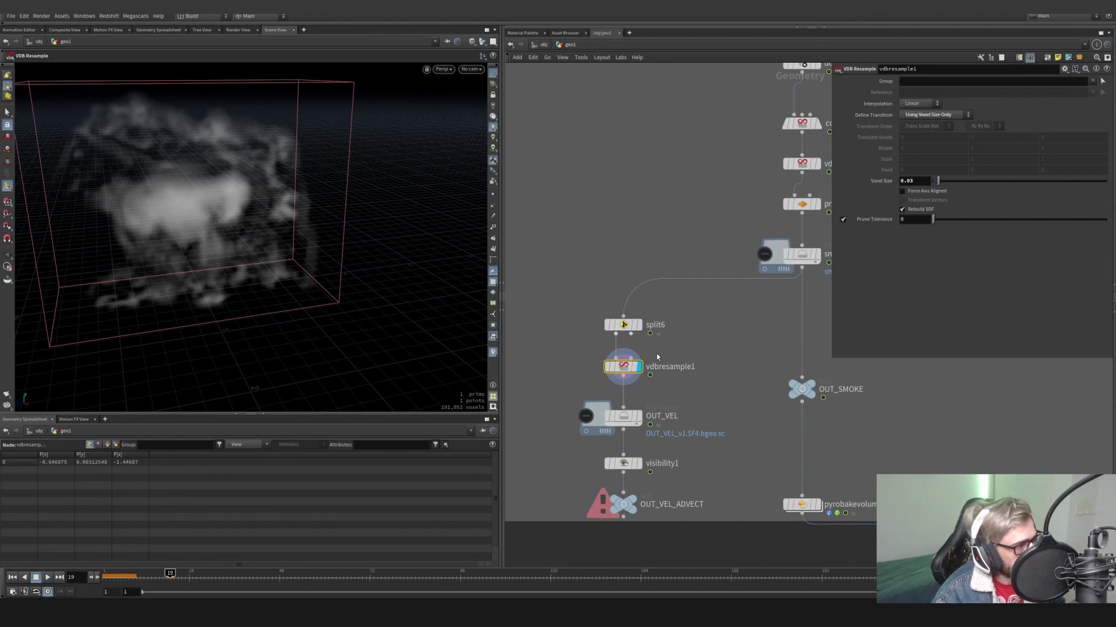
pyautogui.middleClick(621, 366)
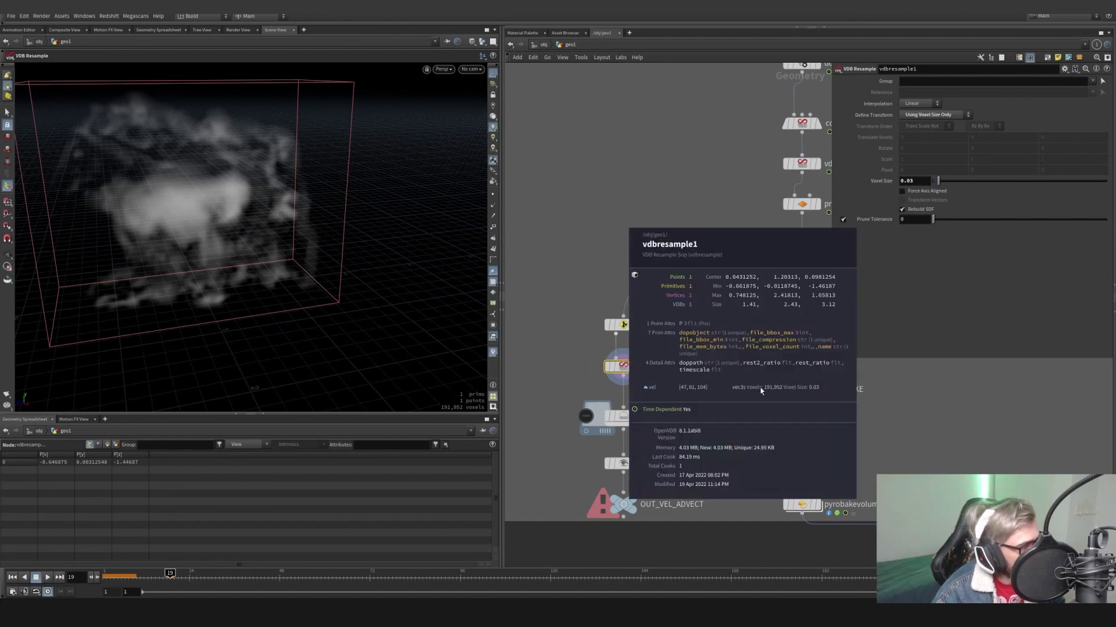
pyautogui.middleClick(627, 327)
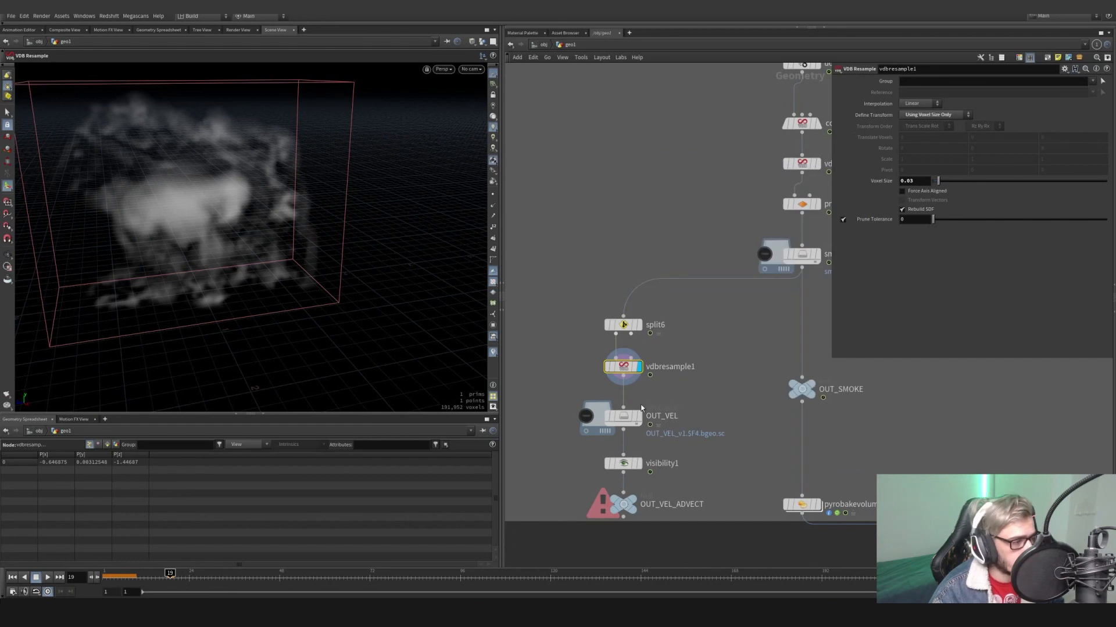
# Display OUT_VEL and visibility1 in turn to examine the velocity cache and the primitive hiding settings
pyautogui.click(639, 418)
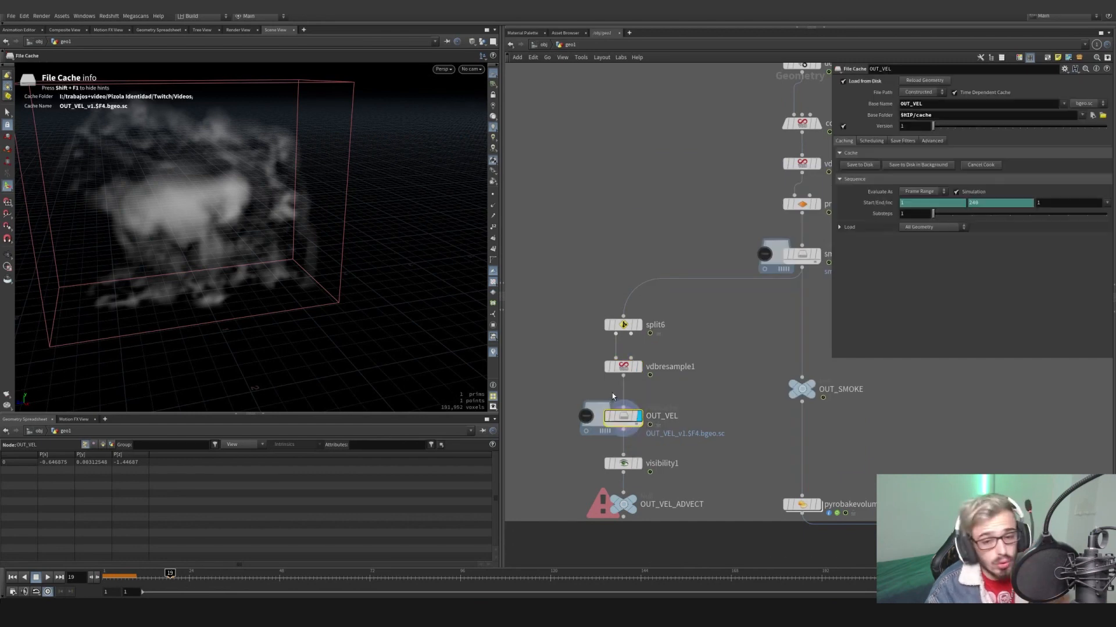
pyautogui.moveTo(694, 430); pyautogui.dragTo(712, 393, button='middle')
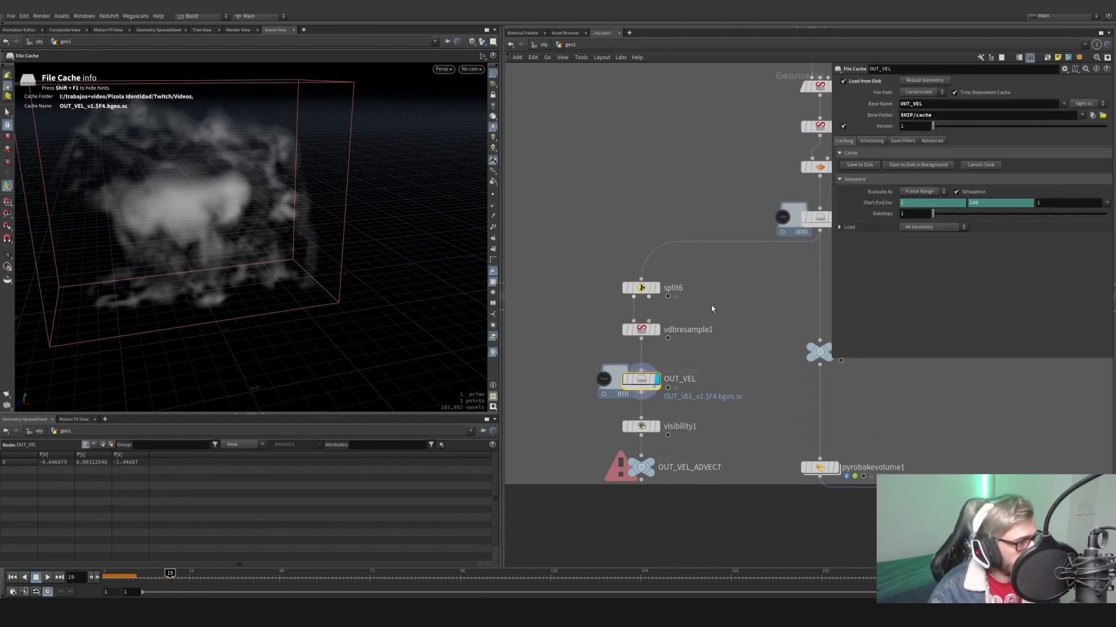
pyautogui.click(653, 428)
pyautogui.click(642, 427)
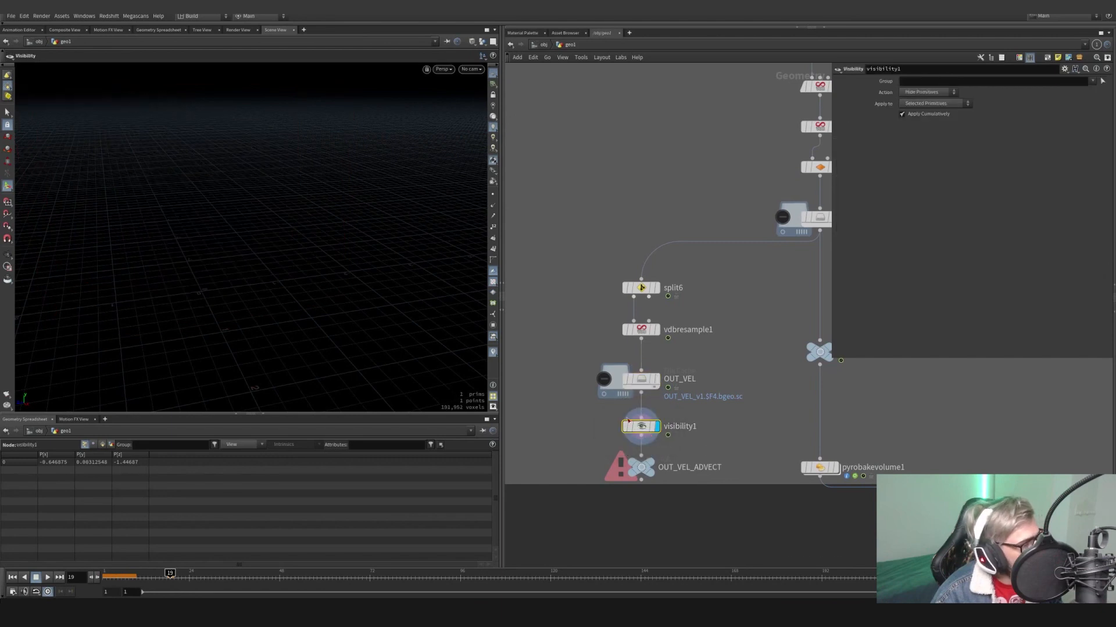
pyautogui.moveTo(632, 428); pyautogui.dragTo(645, 424, button='middle')
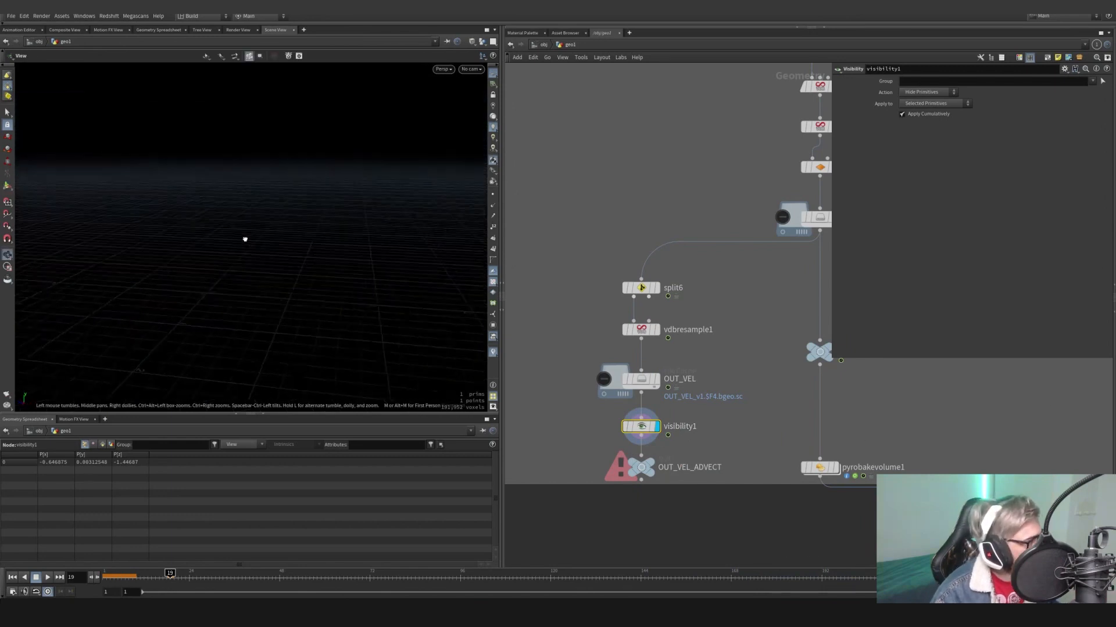
# Go to the source network with the scatter branches and display object_merge20 to examine its geometry
pyautogui.scroll(-5, 838, 322)
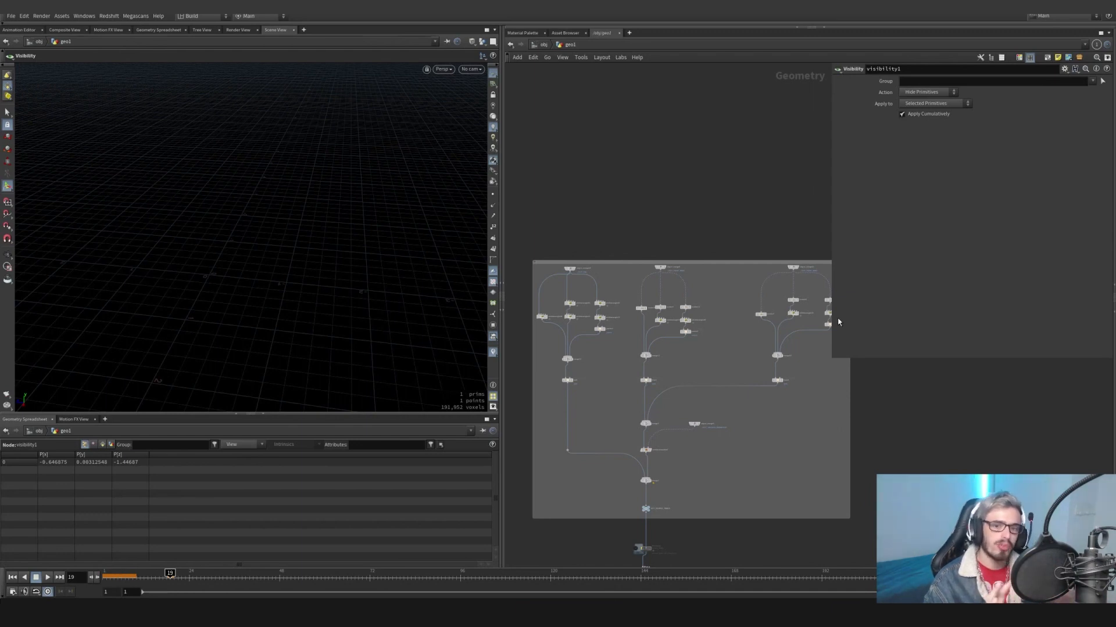
pyautogui.scroll(3, 564, 269)
pyautogui.scroll(3, 568, 270)
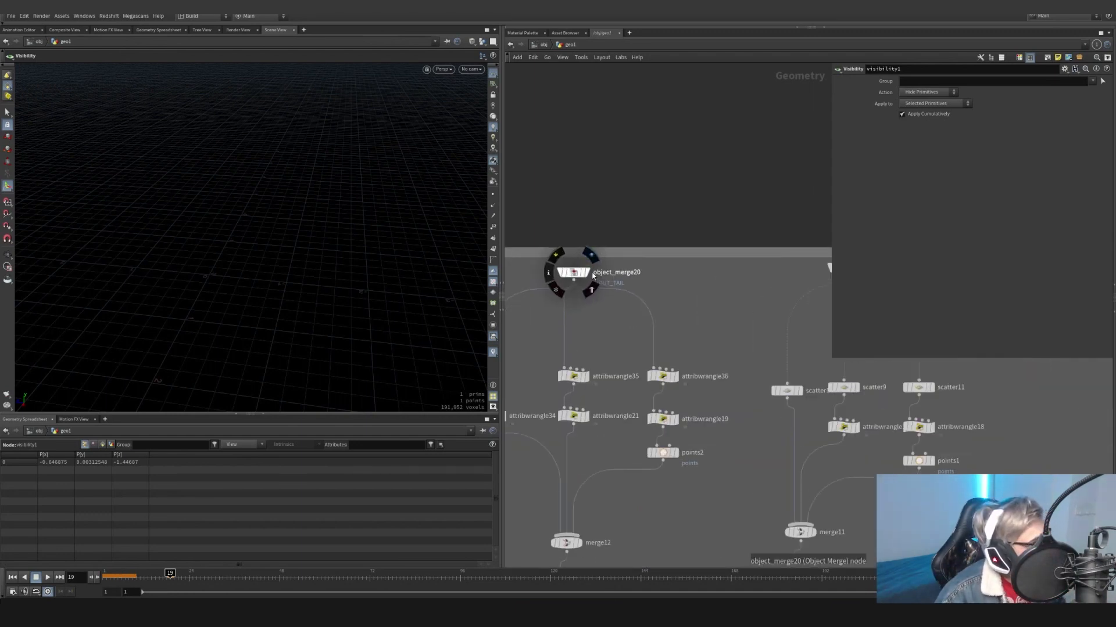
pyautogui.click(591, 256)
pyautogui.click(574, 273)
# Trace the input of object_merge20 back through the particle network and select the OUT_TAIL null
pyautogui.moveTo(773, 314); pyautogui.dragTo(592, 326, button='middle')
pyautogui.scroll(-2, 681, 308)
pyautogui.moveTo(535, 363); pyautogui.dragTo(680, 371, button='middle')
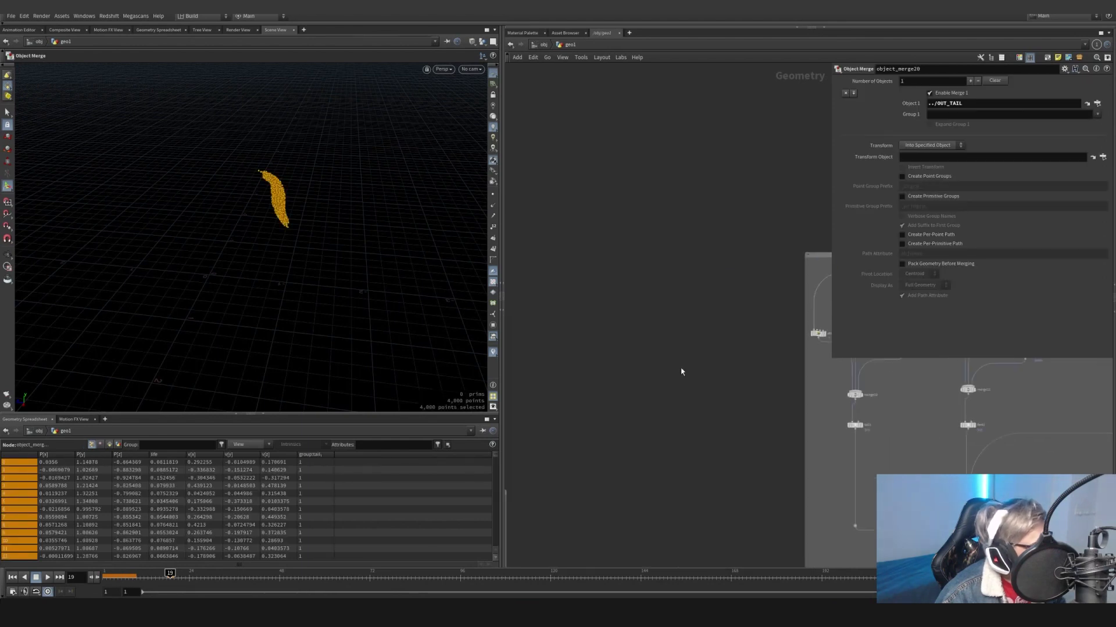
pyautogui.scroll(-4, 679, 371)
pyautogui.moveTo(625, 401); pyautogui.dragTo(723, 232, button='middle')
pyautogui.scroll(4, 677, 350)
pyautogui.scroll(-1, 673, 333)
pyautogui.moveTo(673, 375); pyautogui.dragTo(652, 267, button='middle')
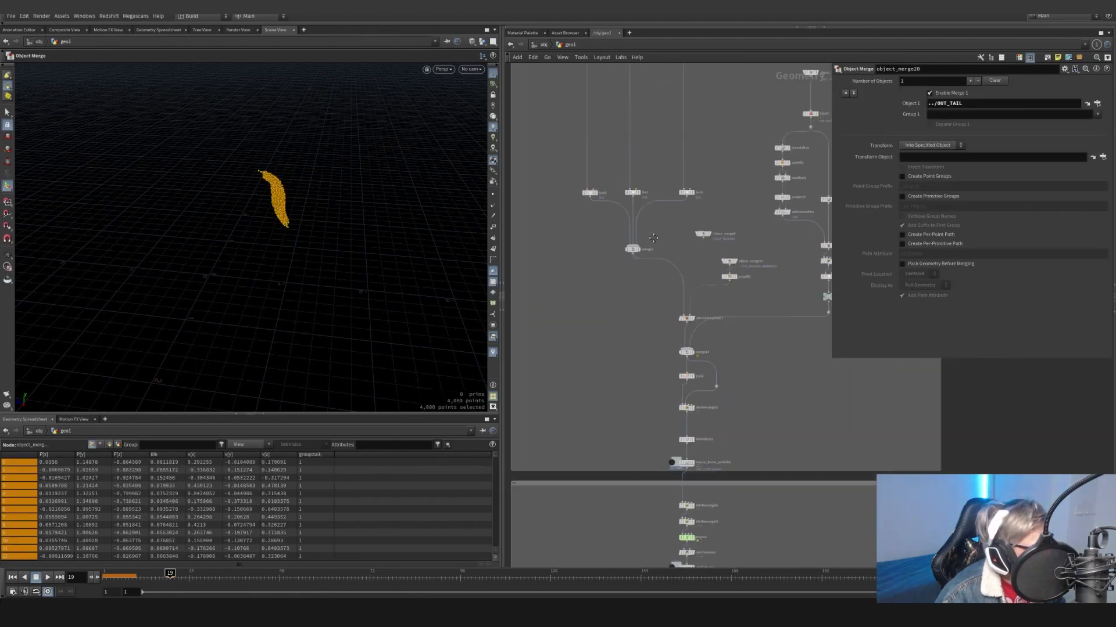
pyautogui.scroll(-3, 655, 273)
pyautogui.scroll(6, 758, 273)
pyautogui.click(751, 376)
pyautogui.scroll(-4, 817, 374)
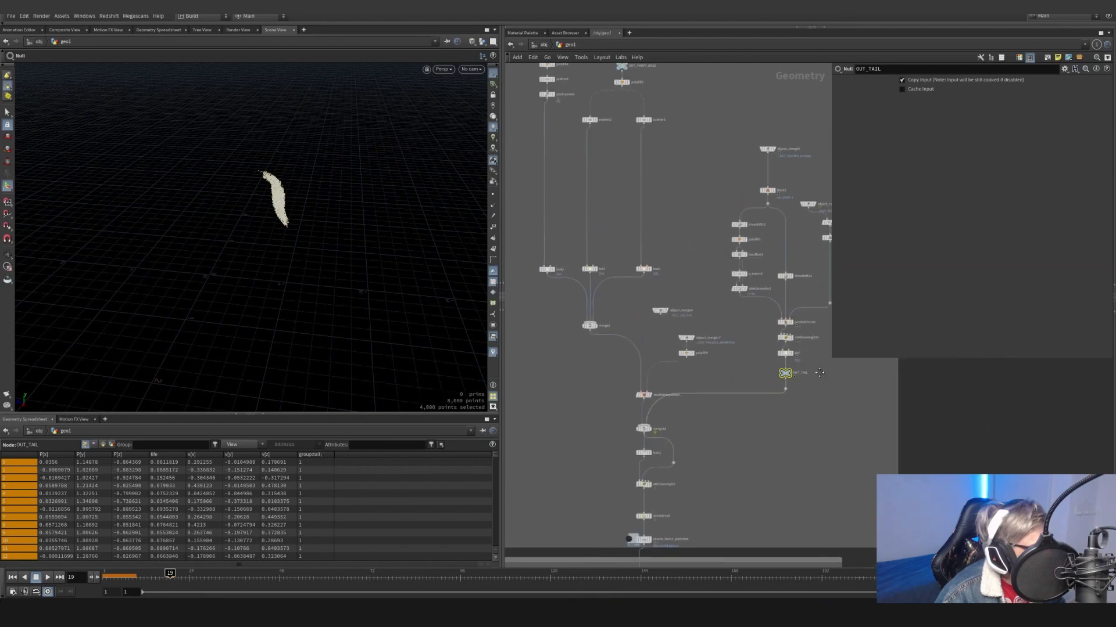
# Return to the source network and display object_merge4, which imports OUT_PAINT_BASE
pyautogui.moveTo(819, 355); pyautogui.dragTo(537, 401, button='middle')
pyautogui.moveTo(865, 401); pyautogui.dragTo(632, 413, button='middle')
pyautogui.moveTo(796, 325); pyautogui.dragTo(543, 384, button='middle')
pyautogui.moveTo(729, 111); pyautogui.dragTo(711, 341, button='middle')
pyautogui.scroll(2, 711, 341)
pyautogui.click(712, 291)
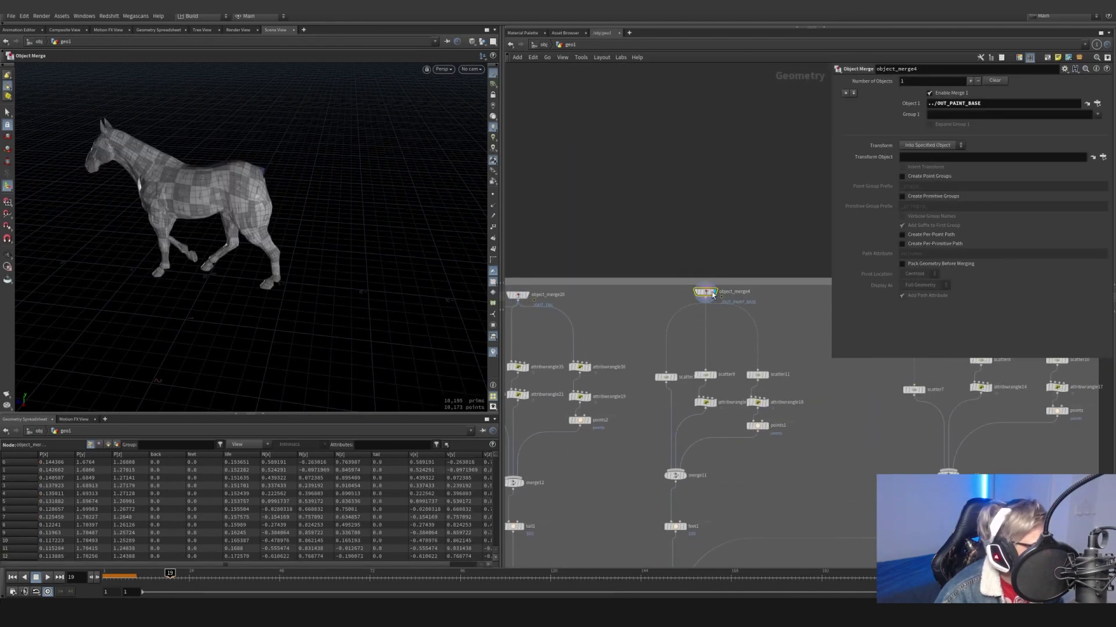
# Open the node information of object_merge4 and visualize its life, feet, back and tail point attributes on the horse
pyautogui.middleClick(714, 294)
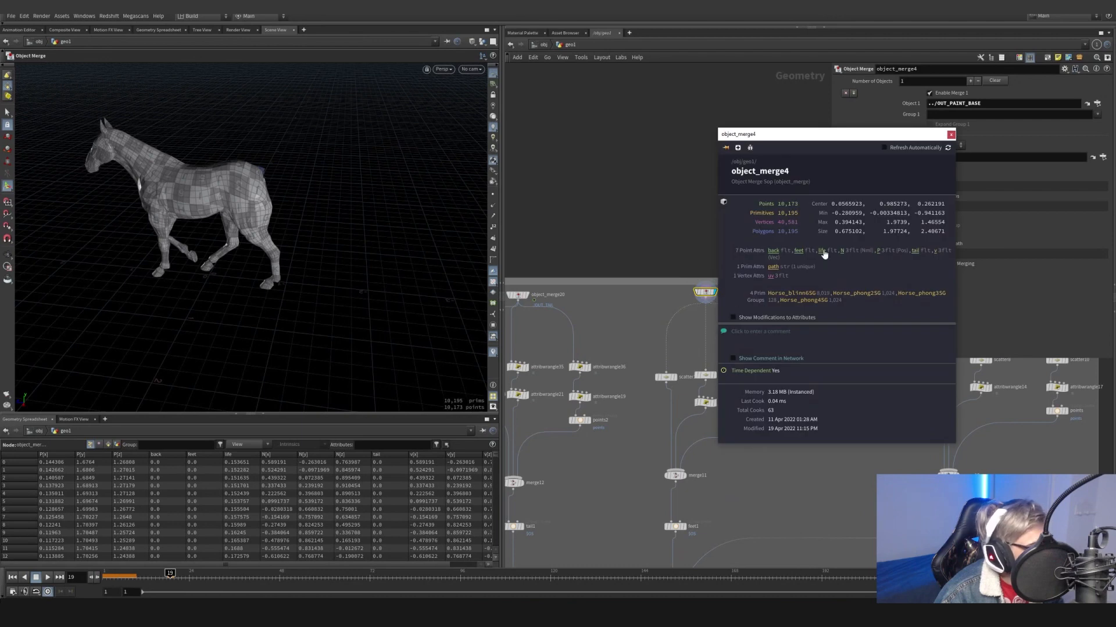
pyautogui.click(822, 250)
pyautogui.click(798, 251)
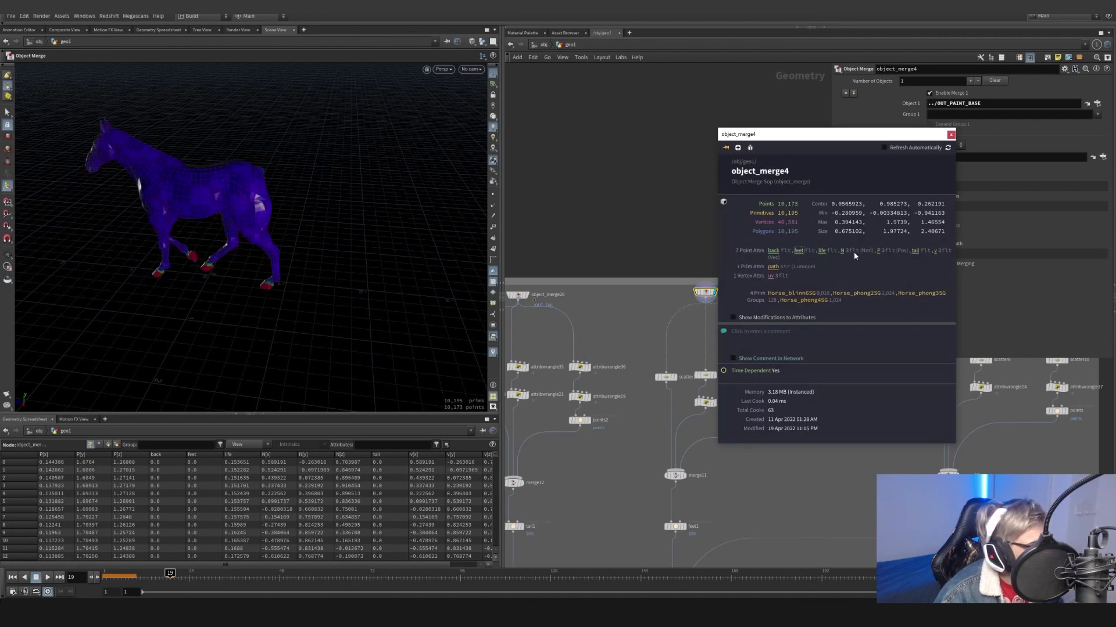
pyautogui.click(773, 250)
pyautogui.click(916, 252)
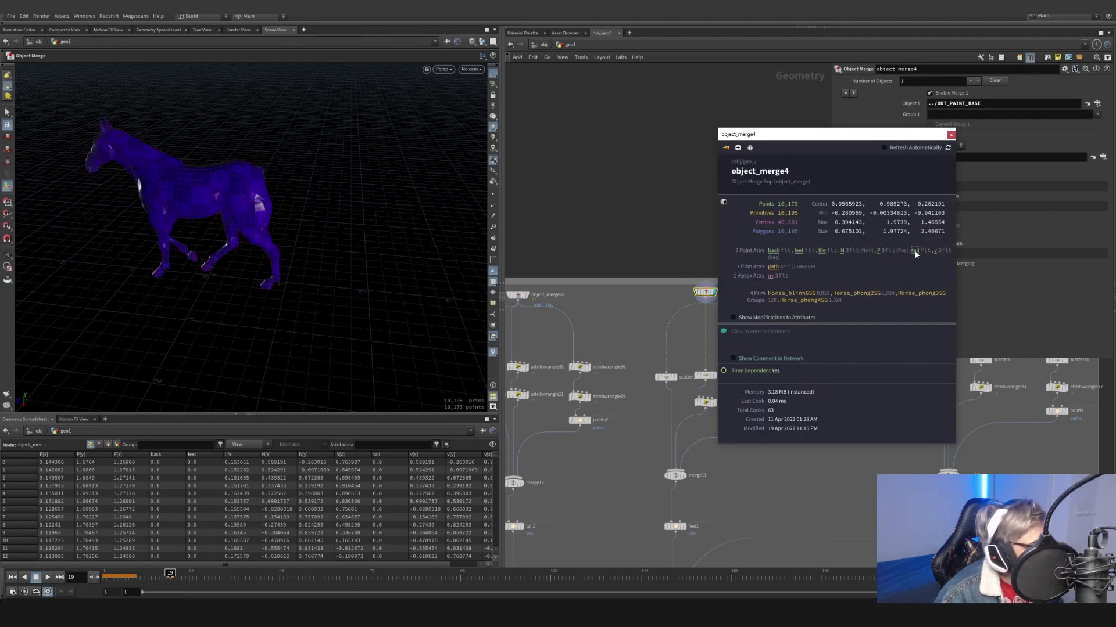
pyautogui.click(950, 134)
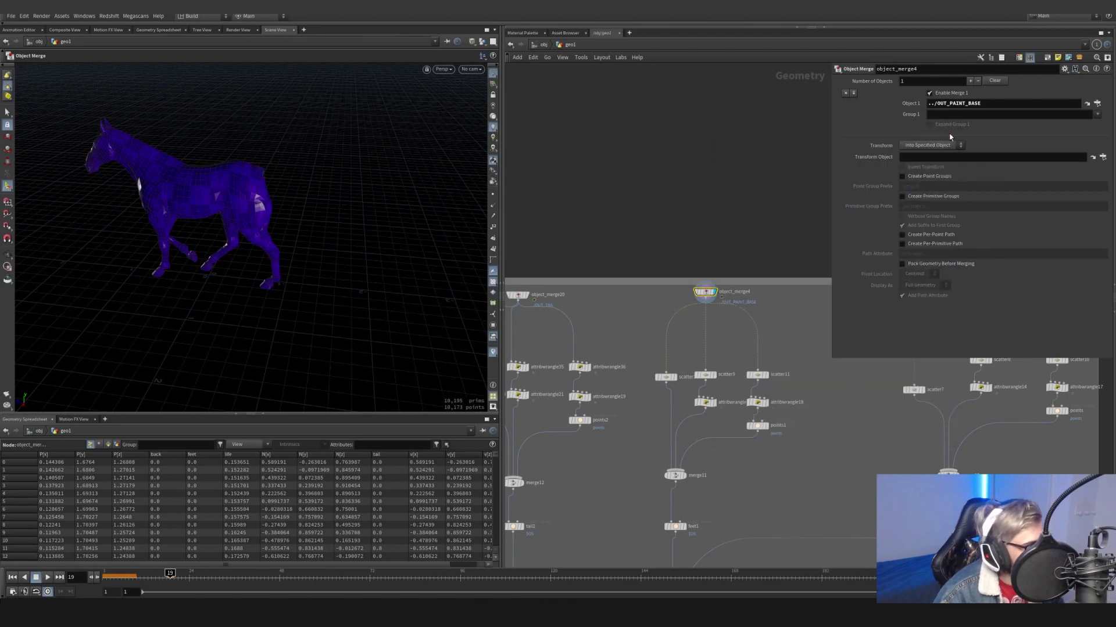
# Display object_merge20 and attribwrangle34 in the tail branch, and examine the wrangle's random point-removal expression
pyautogui.scroll(1, 680, 375)
pyautogui.moveTo(670, 362); pyautogui.dragTo(870, 338, button='middle')
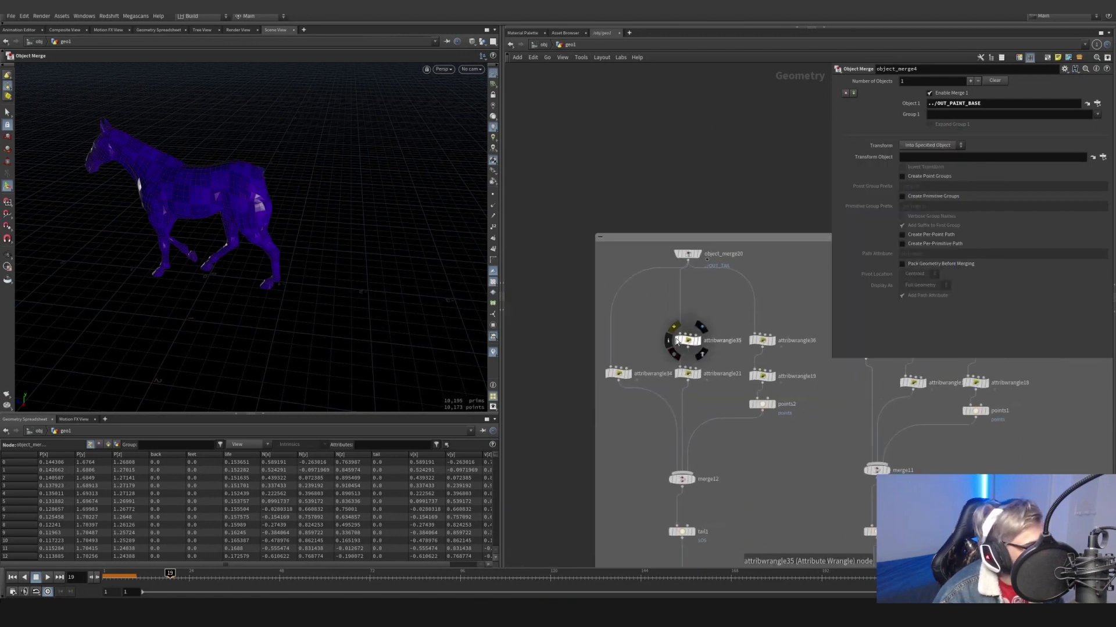
pyautogui.click(690, 254)
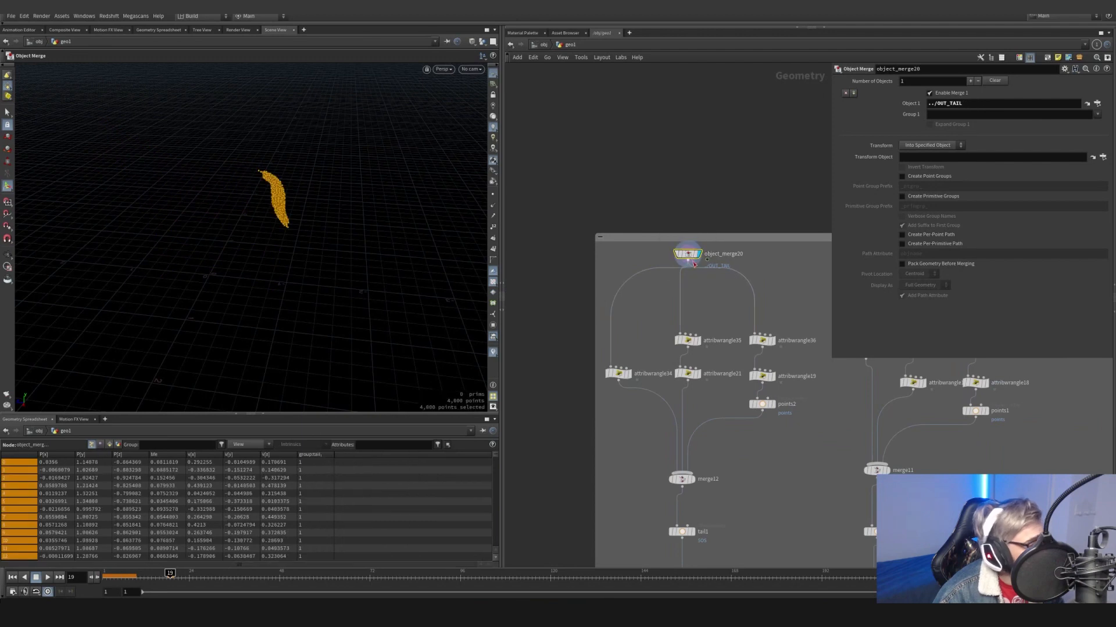
pyautogui.click(618, 373)
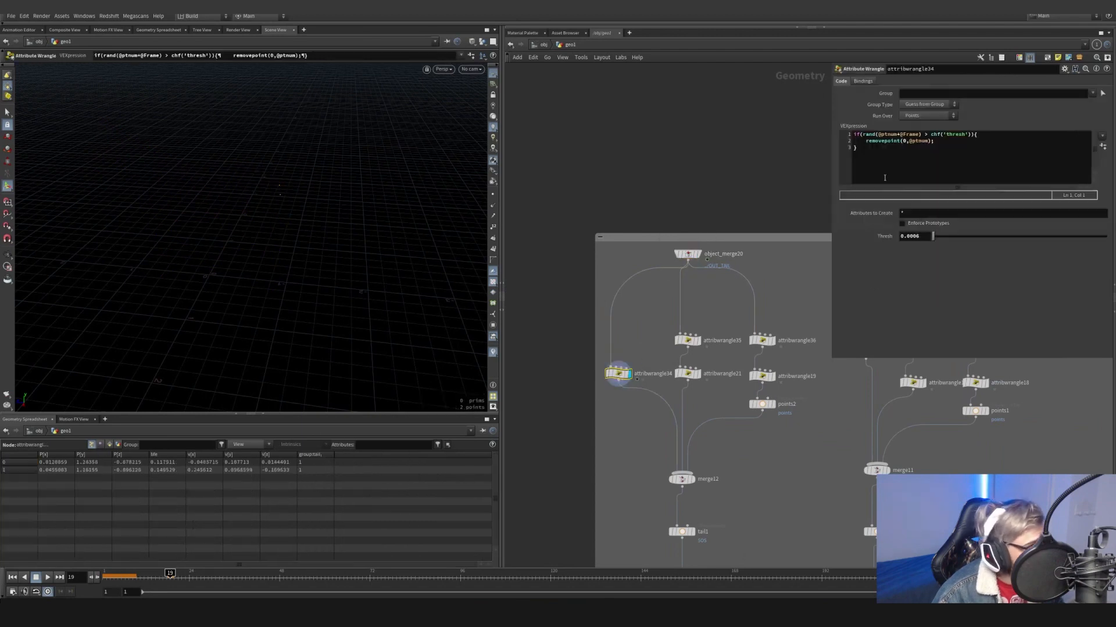
pyautogui.moveTo(889, 164); pyautogui.dragTo(844, 136)
pyautogui.click(866, 153)
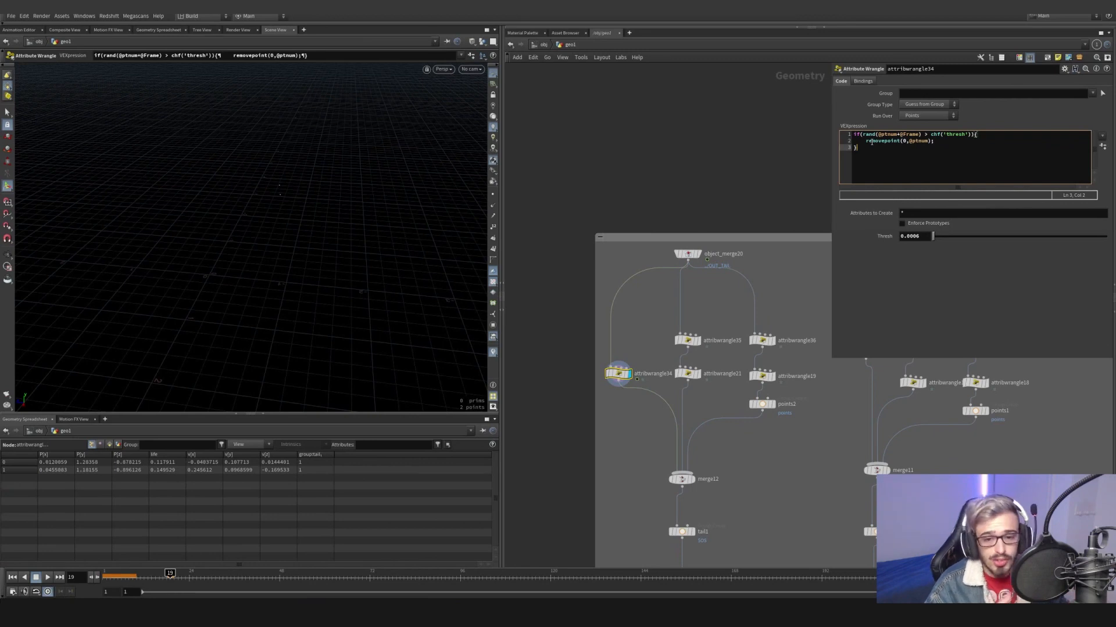
pyautogui.moveTo(875, 138)
pyautogui.mouseDown()
pyautogui.moveTo(899, 134)
pyautogui.moveTo(866, 135)
pyautogui.mouseUp()
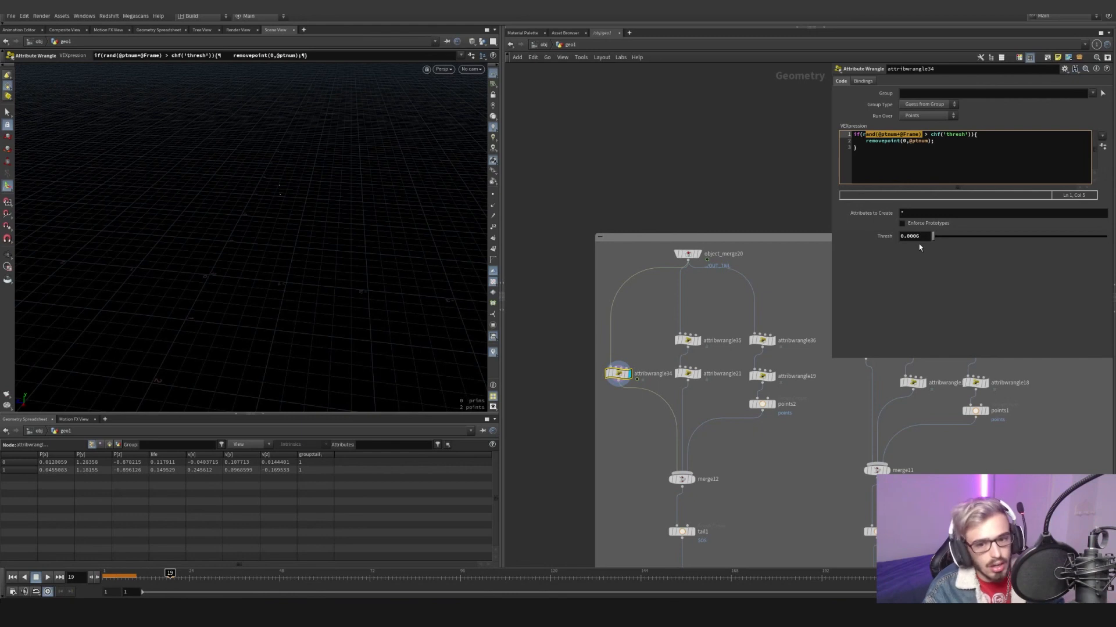
# Raise the Thresh value of attribwrangle34 to about 0.025 and highlight the rand part of its expression
pyautogui.moveTo(933, 236)
pyautogui.mouseDown()
pyautogui.moveTo(1034, 232)
pyautogui.moveTo(937, 236)
pyautogui.mouseUp()
pyautogui.click(918, 146)
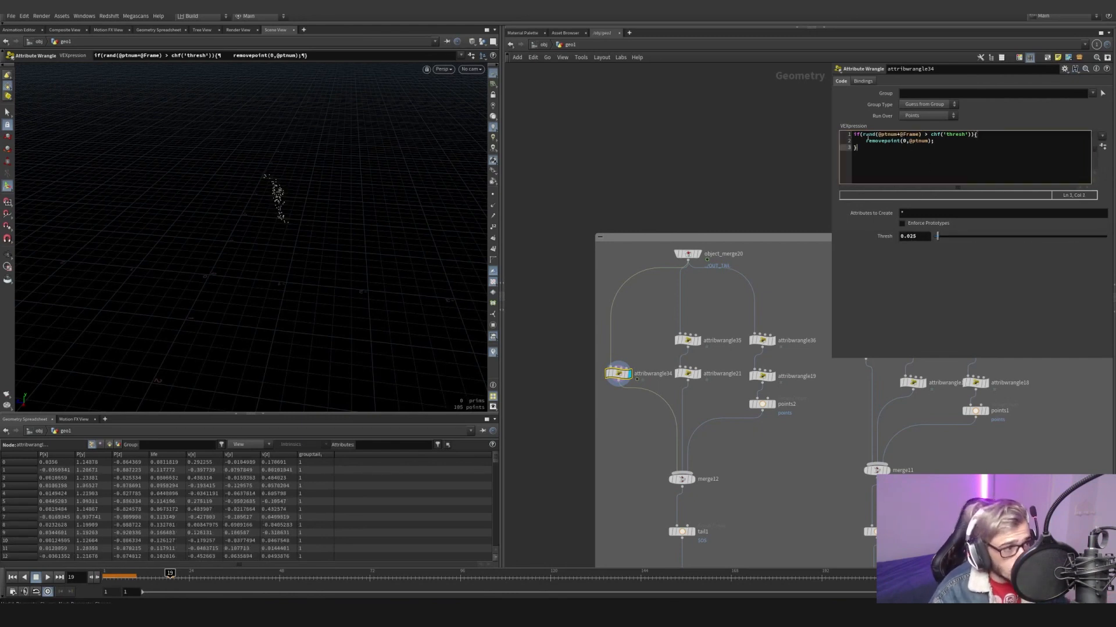
pyautogui.moveTo(864, 136); pyautogui.dragTo(923, 136)
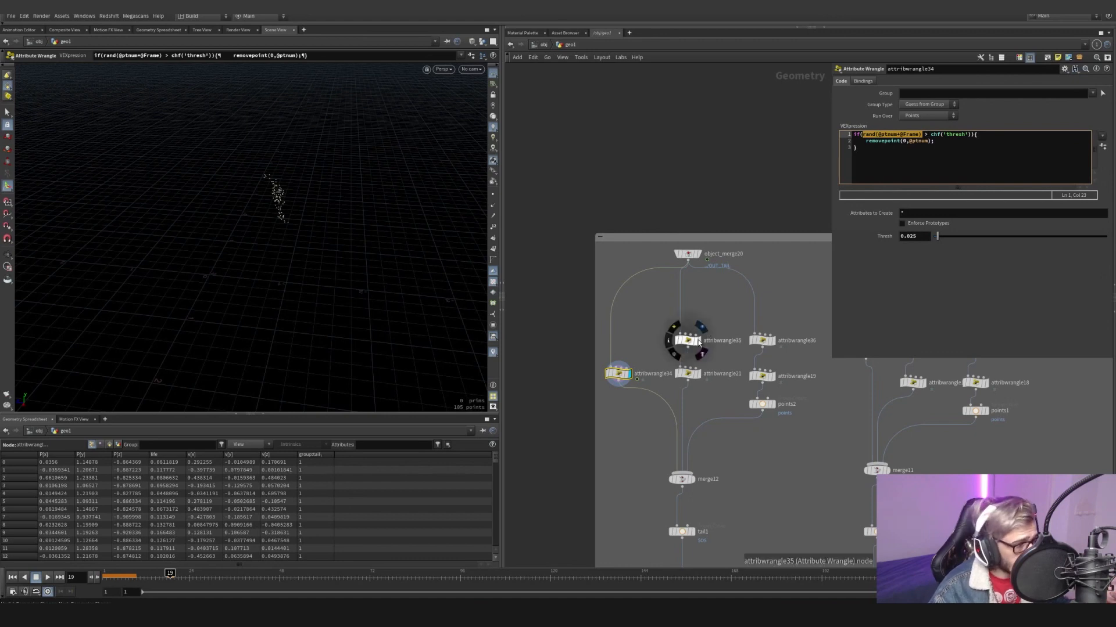
# Display attribwrangle35 and attribwrangle36 in turn to compare their random seeds and thresholds
pyautogui.click(690, 341)
pyautogui.click(688, 341)
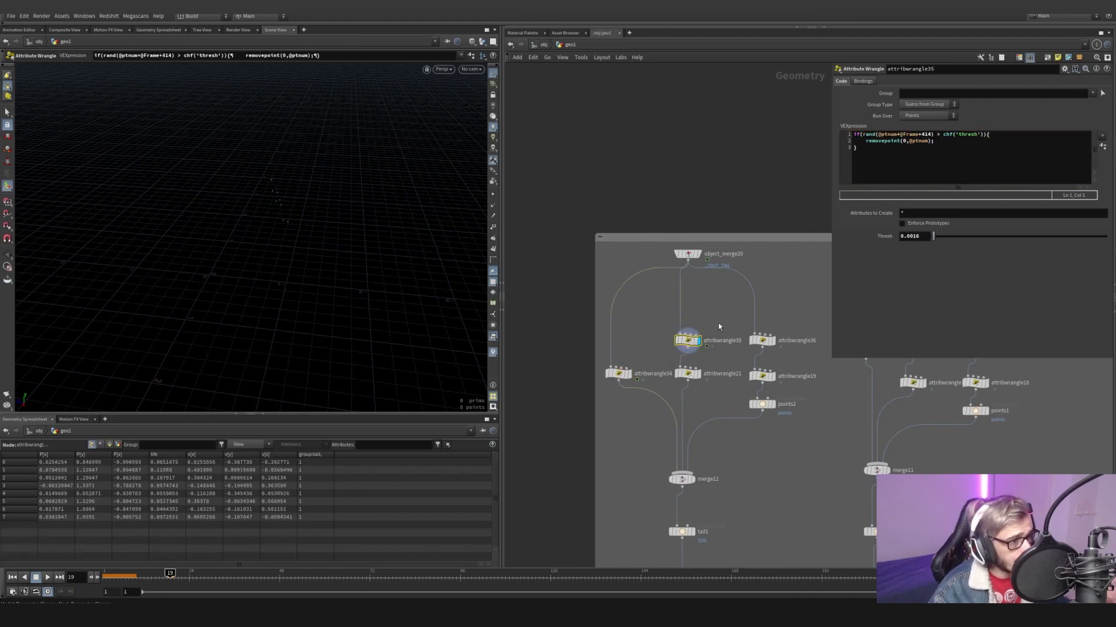
pyautogui.click(773, 341)
pyautogui.click(762, 341)
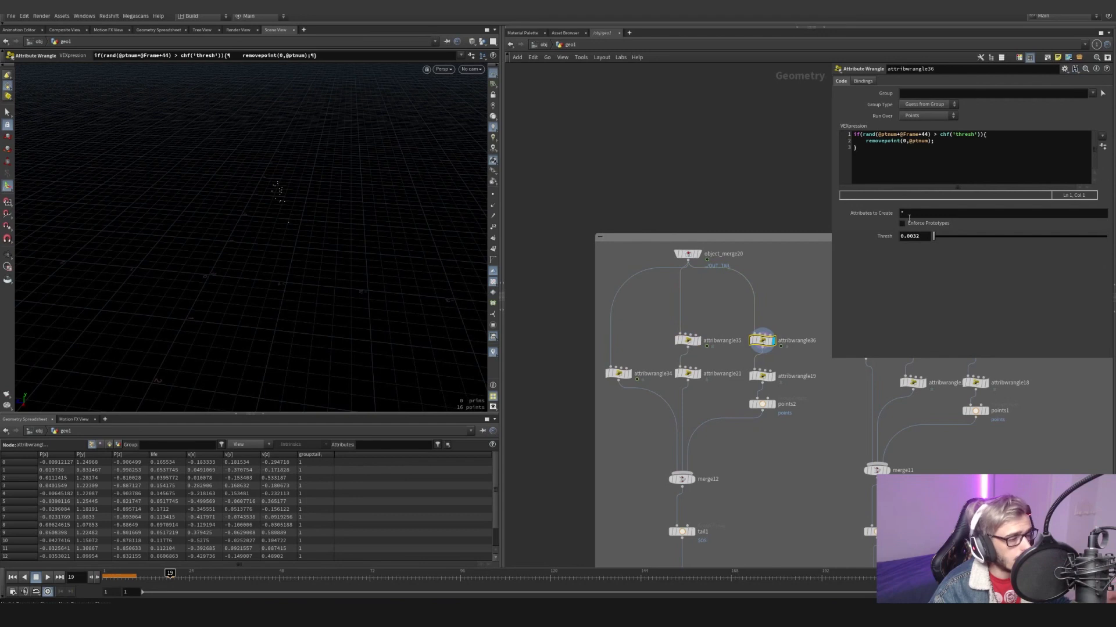
# Delete the empty wrangles attribwrangle21 and attribwrangle19 from the tail branch
pyautogui.click(697, 373)
pyautogui.click(686, 375)
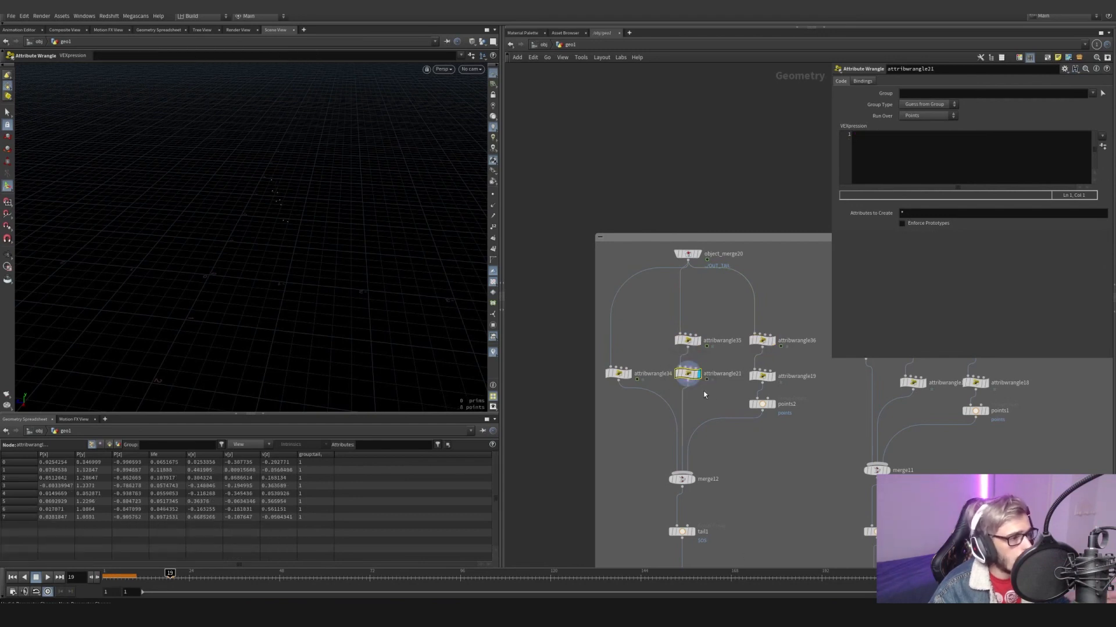
pyautogui.press('Delete')
pyautogui.click(767, 375)
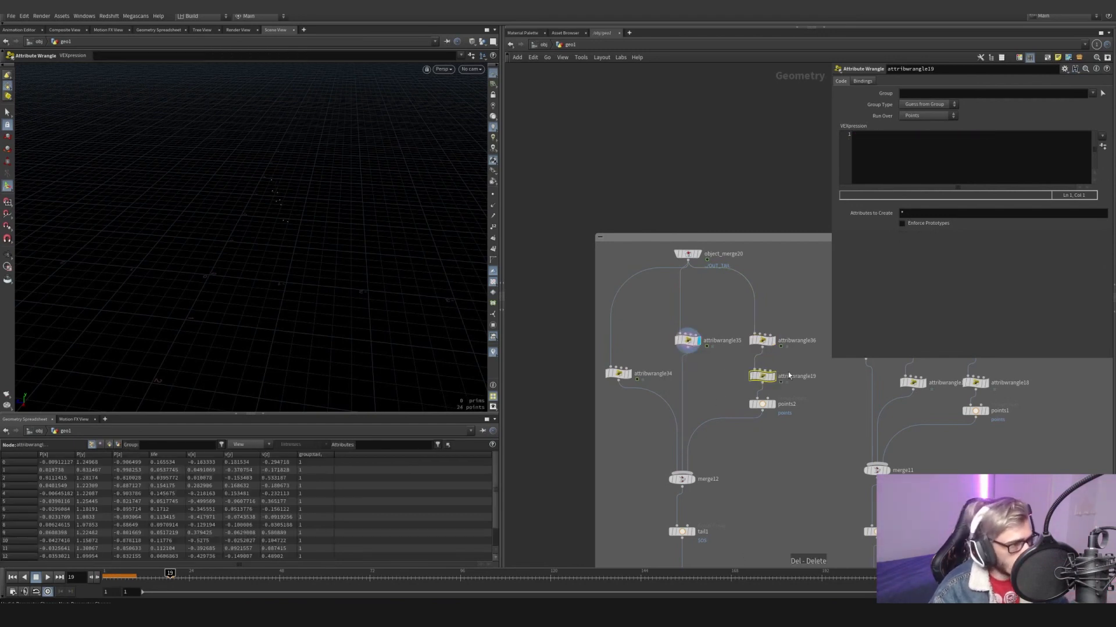
pyautogui.press('Delete')
# Display the points2 group node and merge12 to examine the merged tail points
pyautogui.click(773, 405)
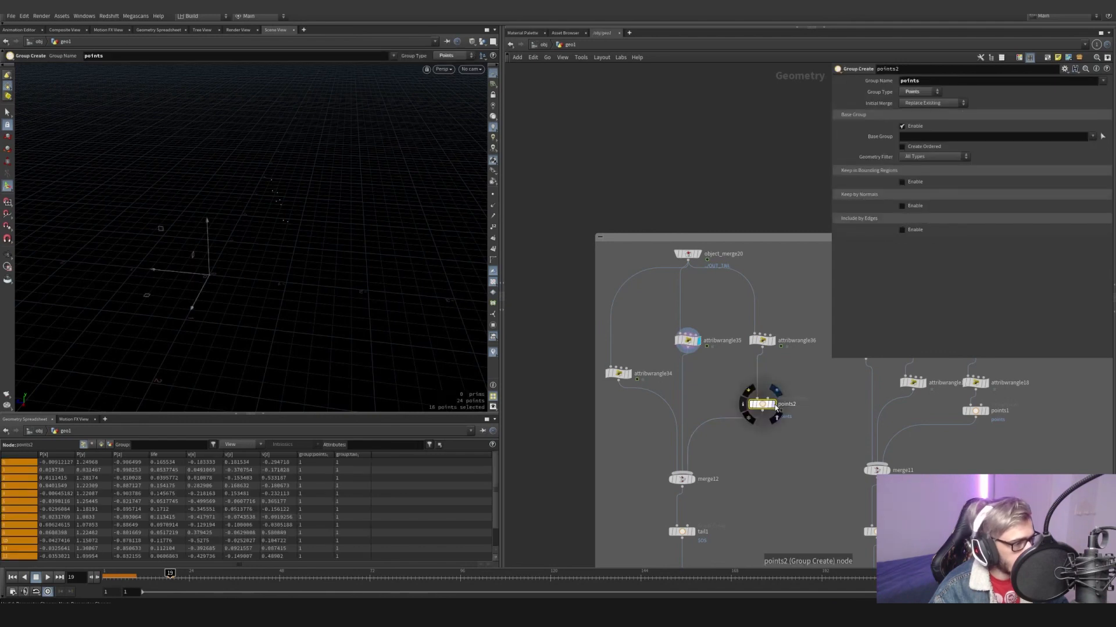
pyautogui.click(774, 406)
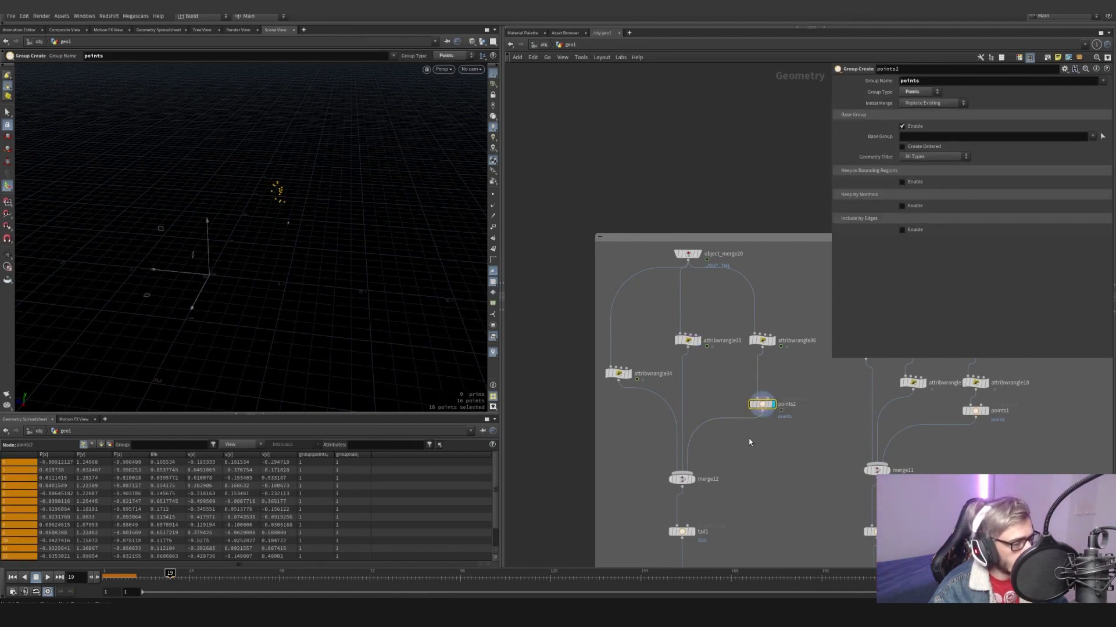
pyautogui.moveTo(749, 442); pyautogui.dragTo(783, 390, button='middle')
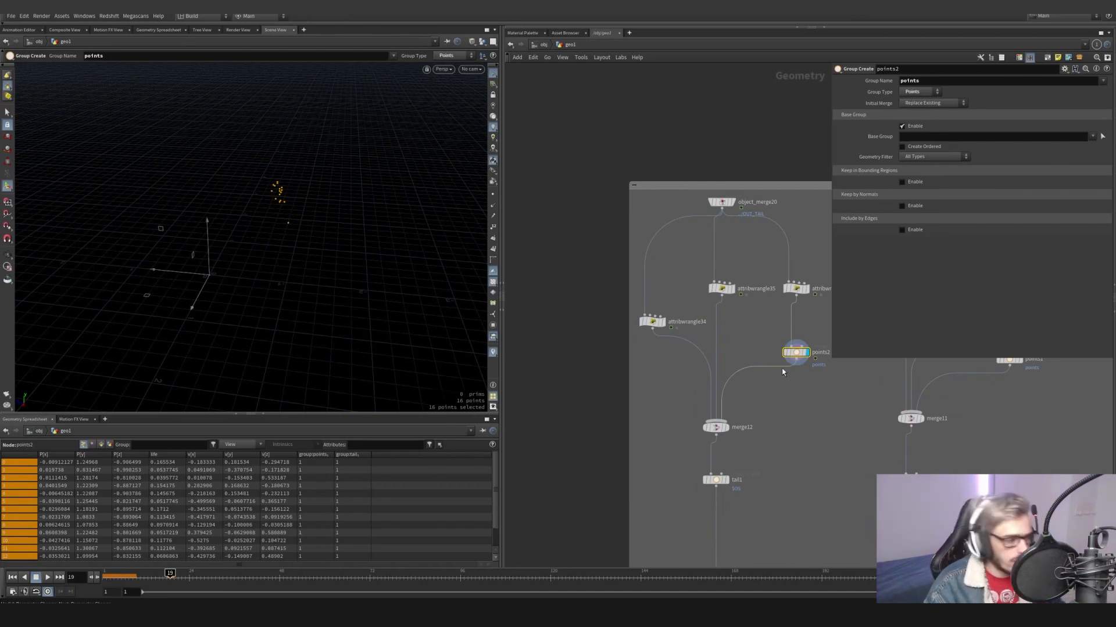
pyautogui.scroll(-1, 740, 326)
pyautogui.scroll(3, 777, 432)
pyautogui.click(694, 395)
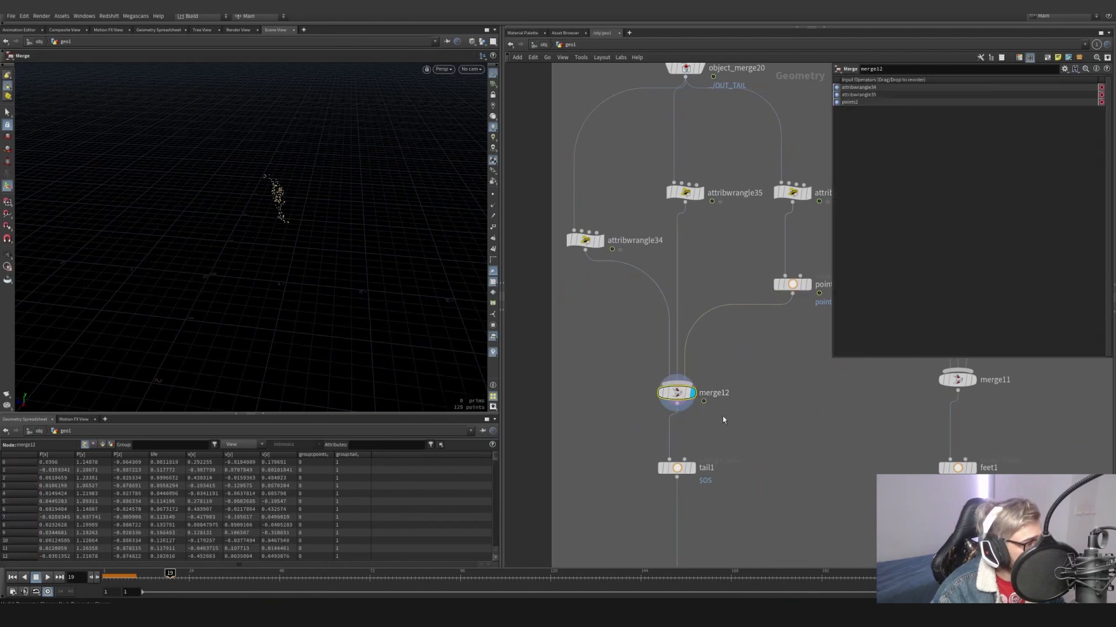
# Scrub the timeline through several frames while displaying tail1 and merge12 to check how the tail points change
pyautogui.moveTo(171, 579); pyautogui.dragTo(380, 581)
pyautogui.click(691, 468)
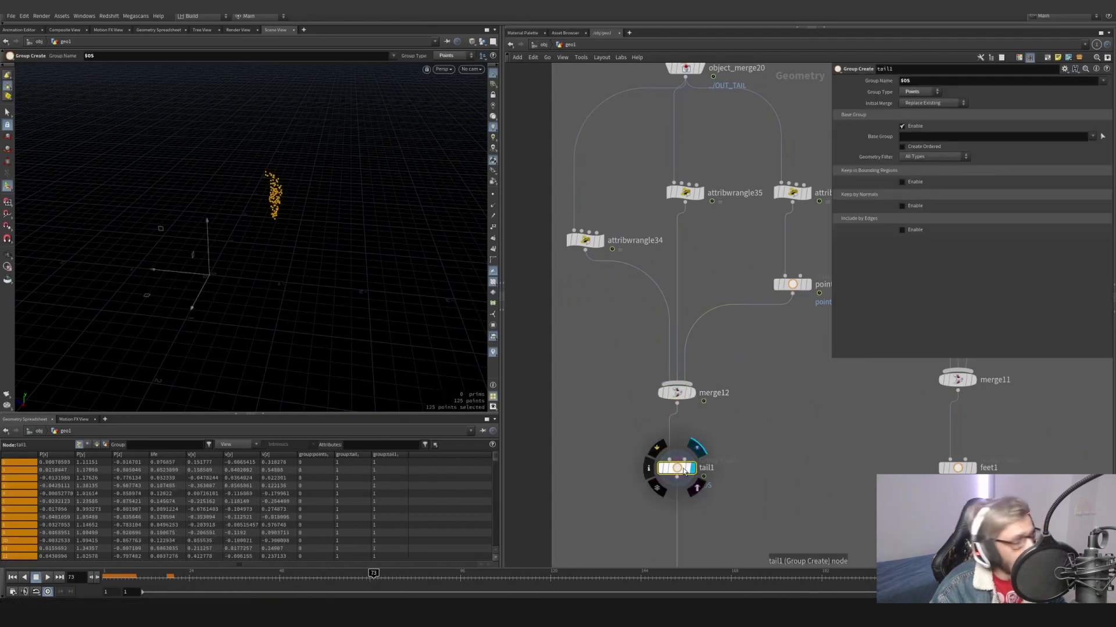
pyautogui.moveTo(785, 452); pyautogui.dragTo(690, 458, button='middle')
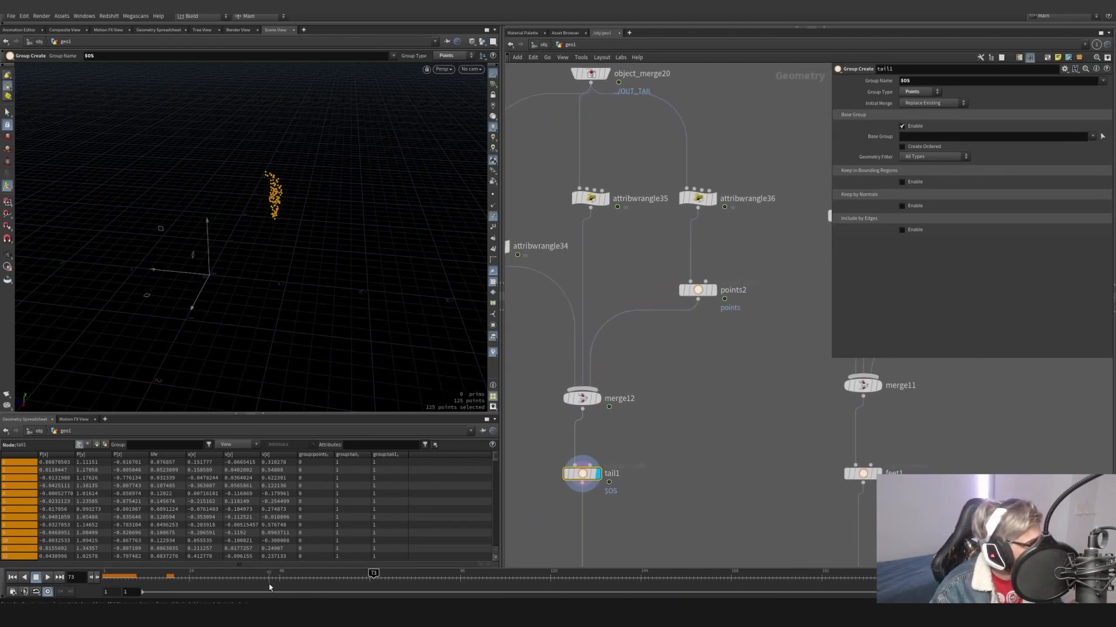
pyautogui.moveTo(269, 587); pyautogui.dragTo(298, 579)
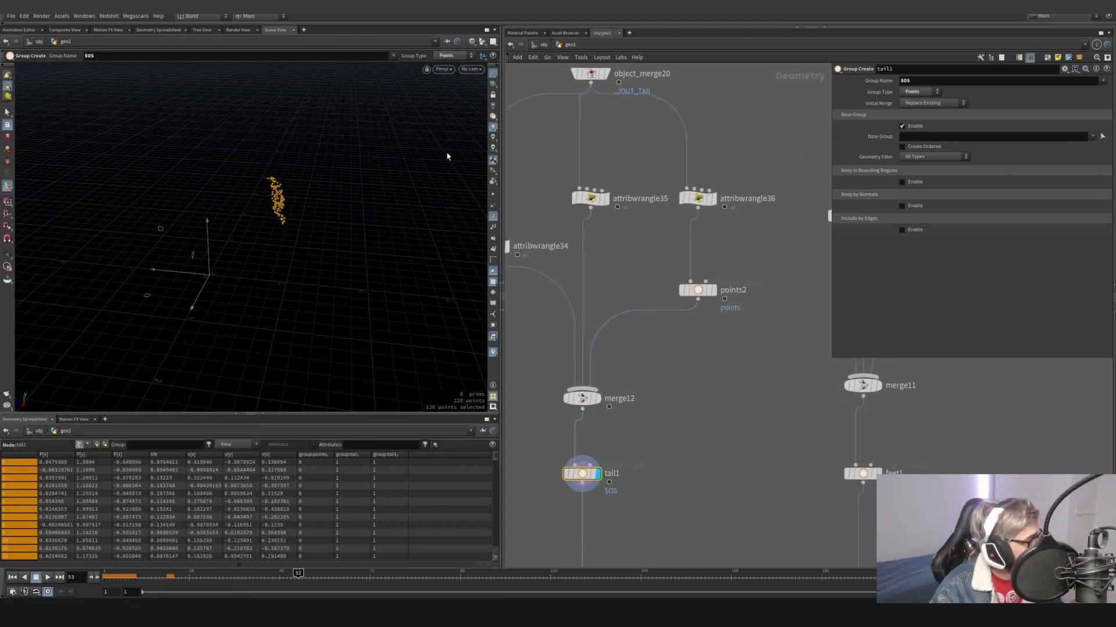
pyautogui.click(582, 399)
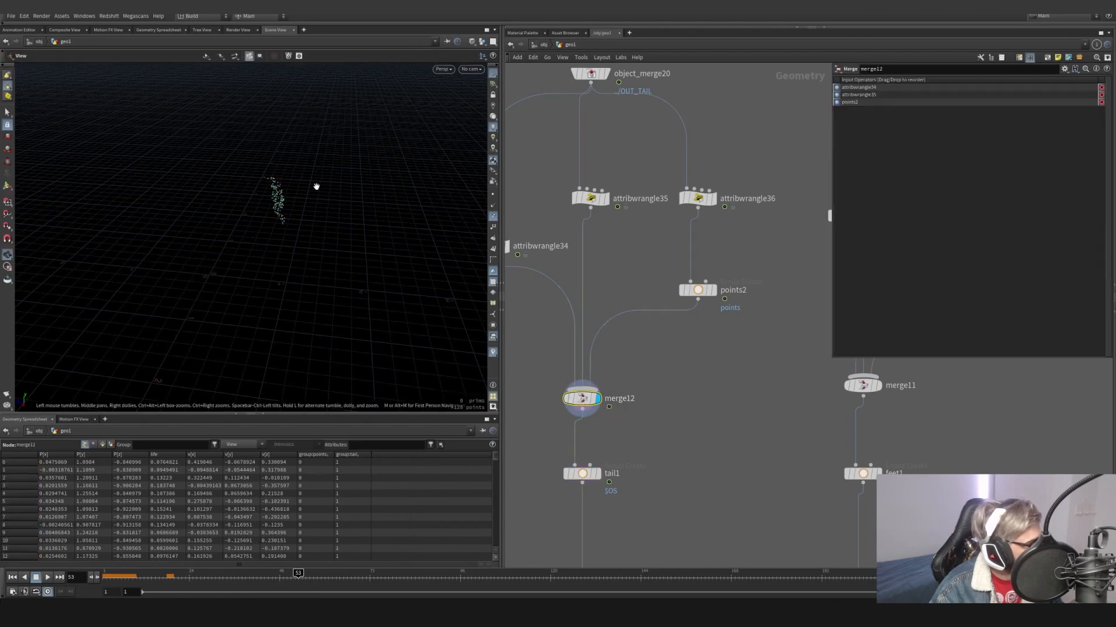
pyautogui.moveTo(314, 580); pyautogui.dragTo(433, 584)
# Display scatter14 below object_merge4 and orbit around its feet points to examine the density scatter
pyautogui.scroll(-5, 663, 431)
pyautogui.scroll(3, 731, 372)
pyautogui.moveTo(755, 247); pyautogui.dragTo(721, 265, button='middle')
pyautogui.click(708, 257)
pyautogui.moveTo(324, 256); pyautogui.dragTo(401, 266)
pyautogui.click(660, 358)
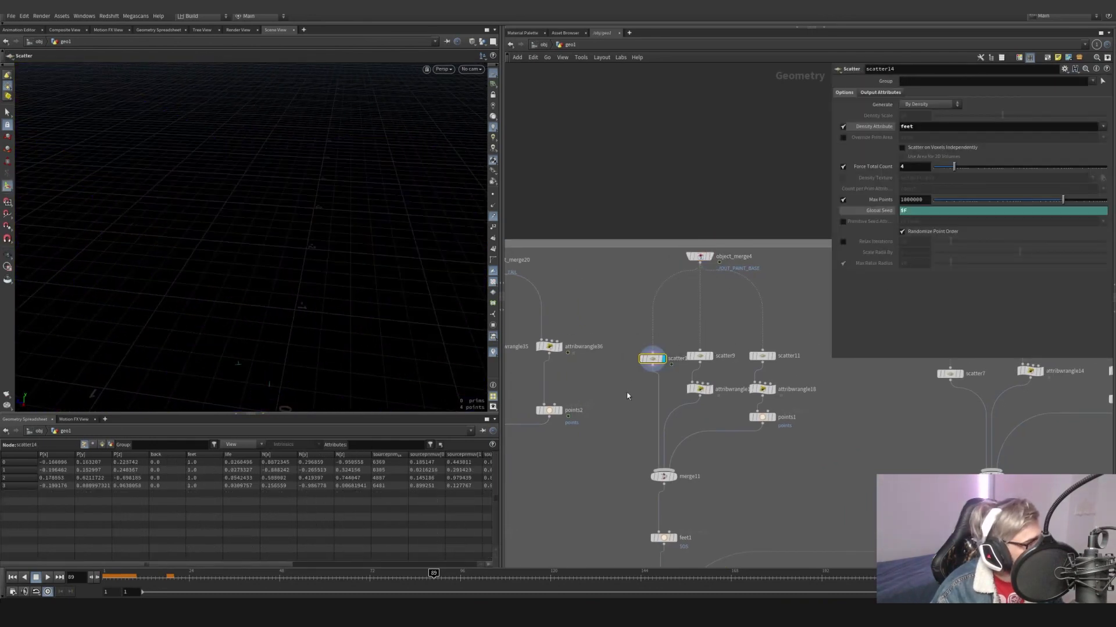
pyautogui.moveTo(366, 315); pyautogui.dragTo(341, 294)
pyautogui.press('Return')
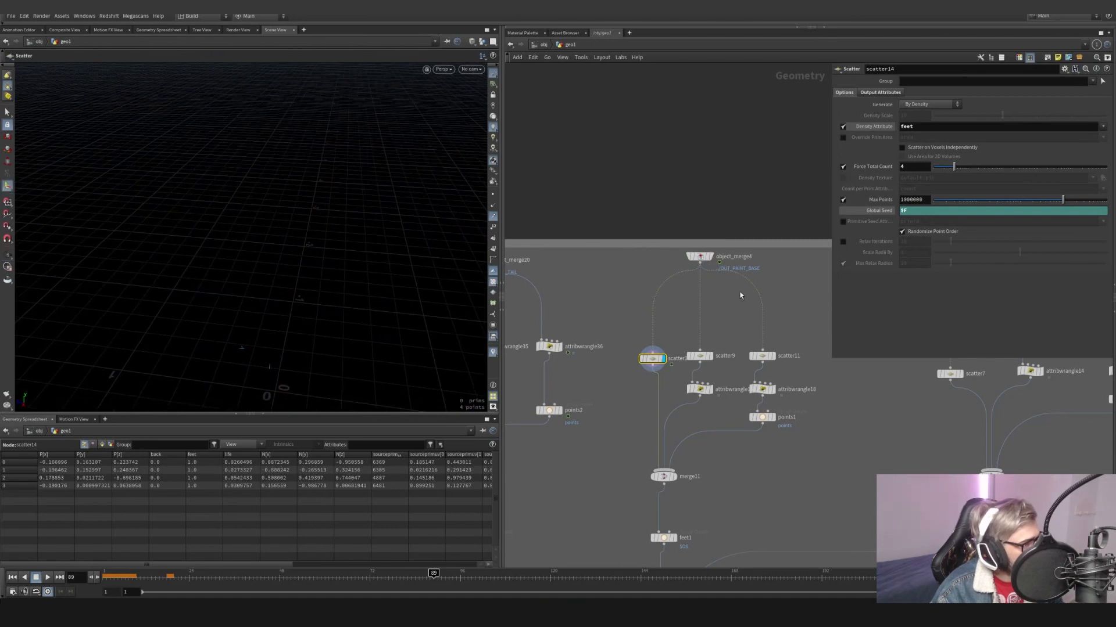
# Display scatter9 and compare its total count and global seed with those of scatter11
pyautogui.click(710, 356)
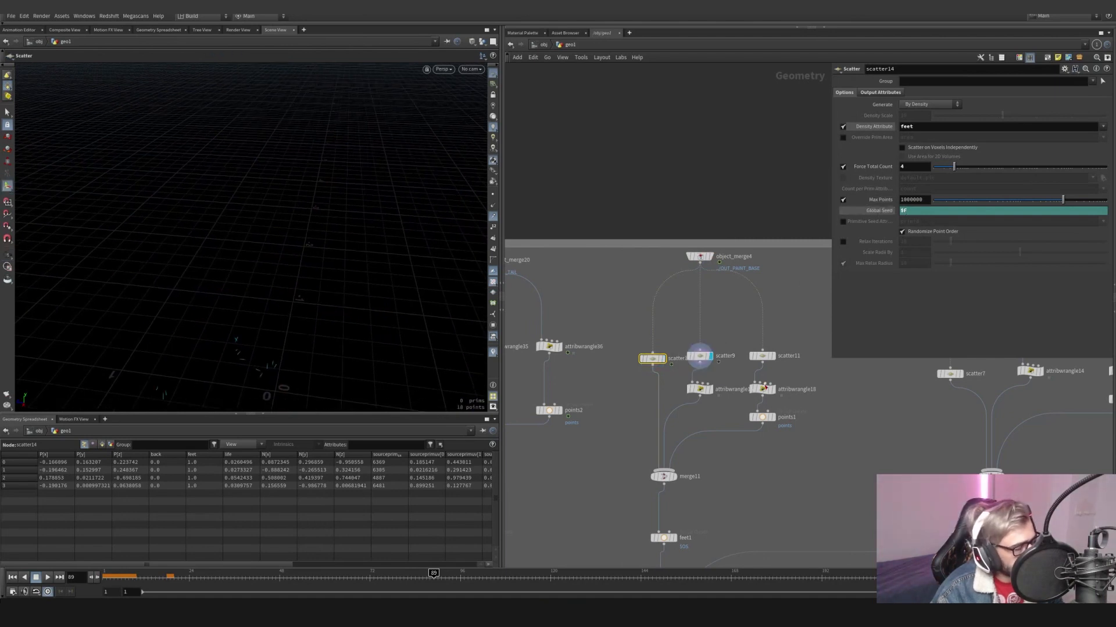
pyautogui.scroll(3, 711, 441)
pyautogui.click(694, 318)
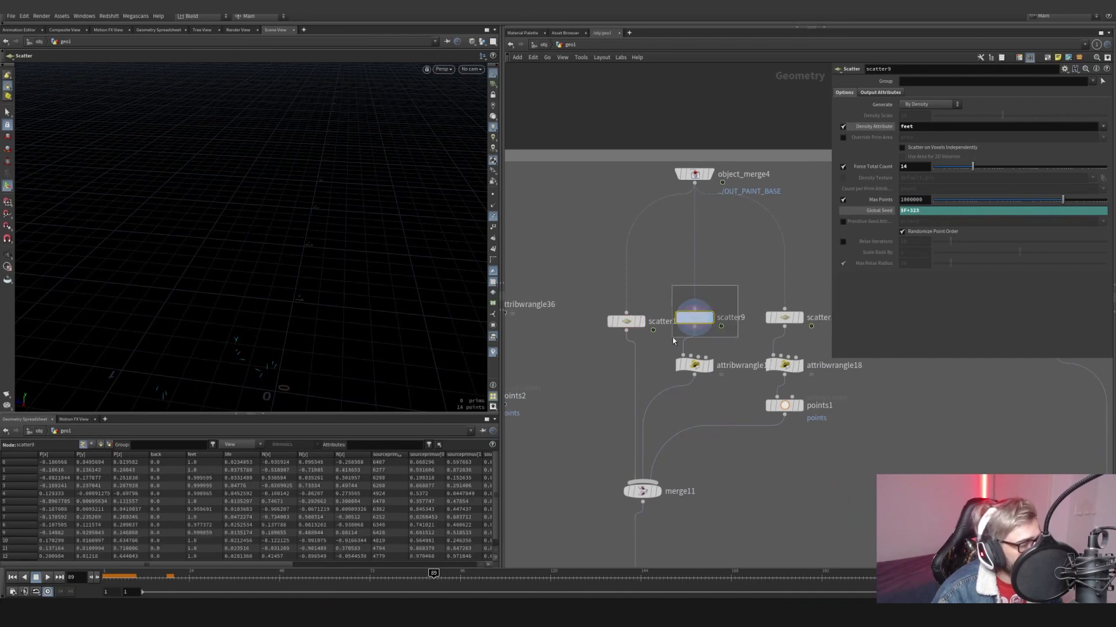
pyautogui.click(784, 317)
pyautogui.click(692, 319)
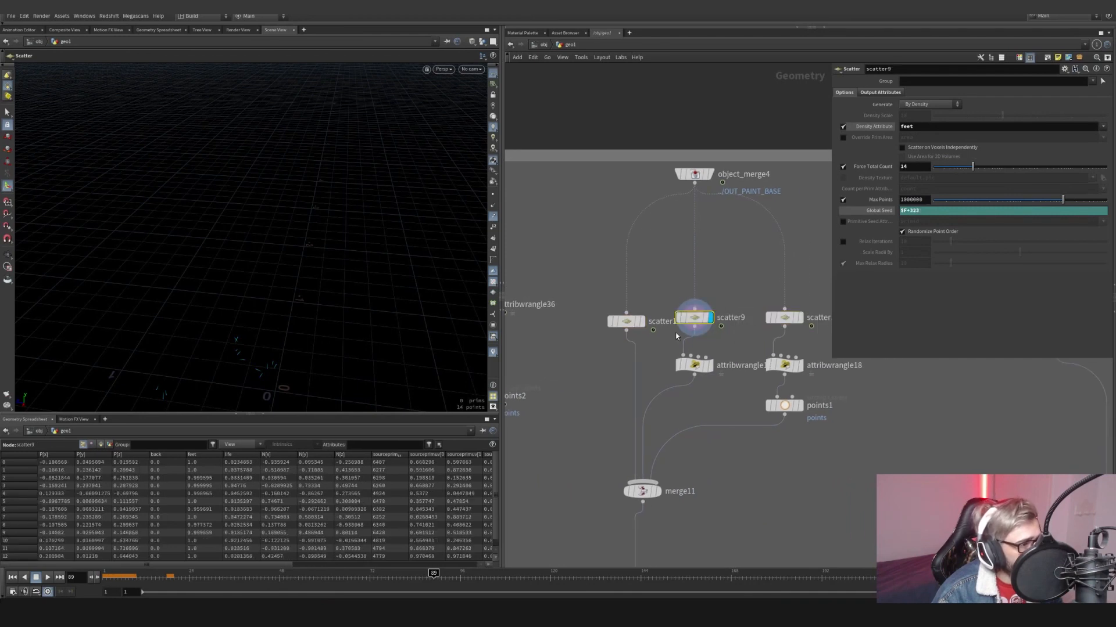
pyautogui.click(695, 365)
pyautogui.click(784, 317)
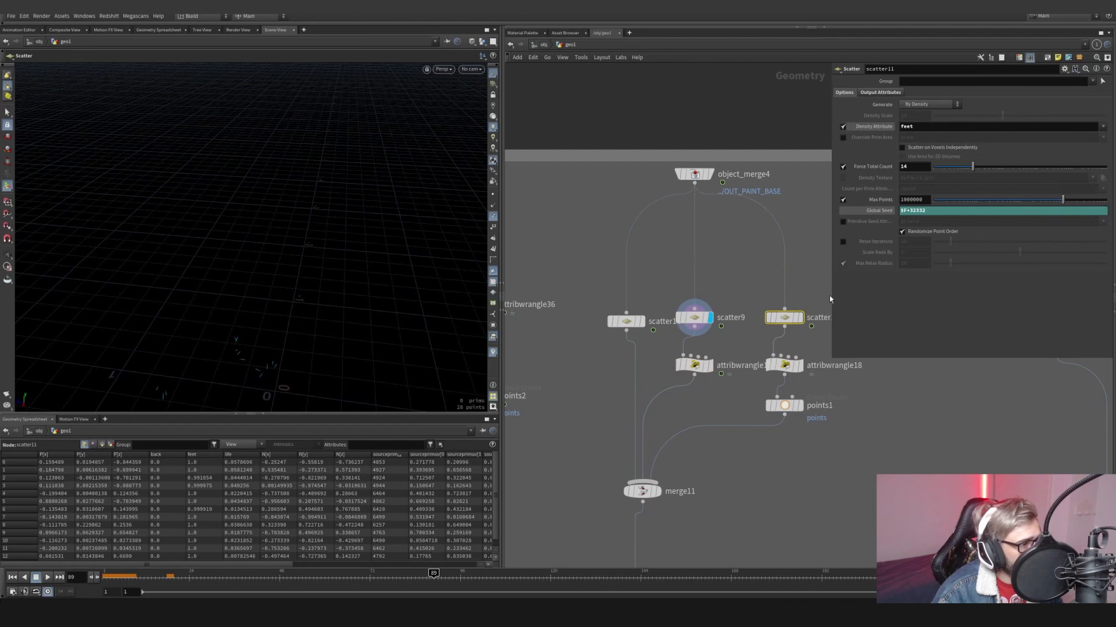
# Delete the empty attribute wrangle below scatter9 and attribwrangle18 below scatter11
pyautogui.click(694, 365)
pyautogui.press('Delete')
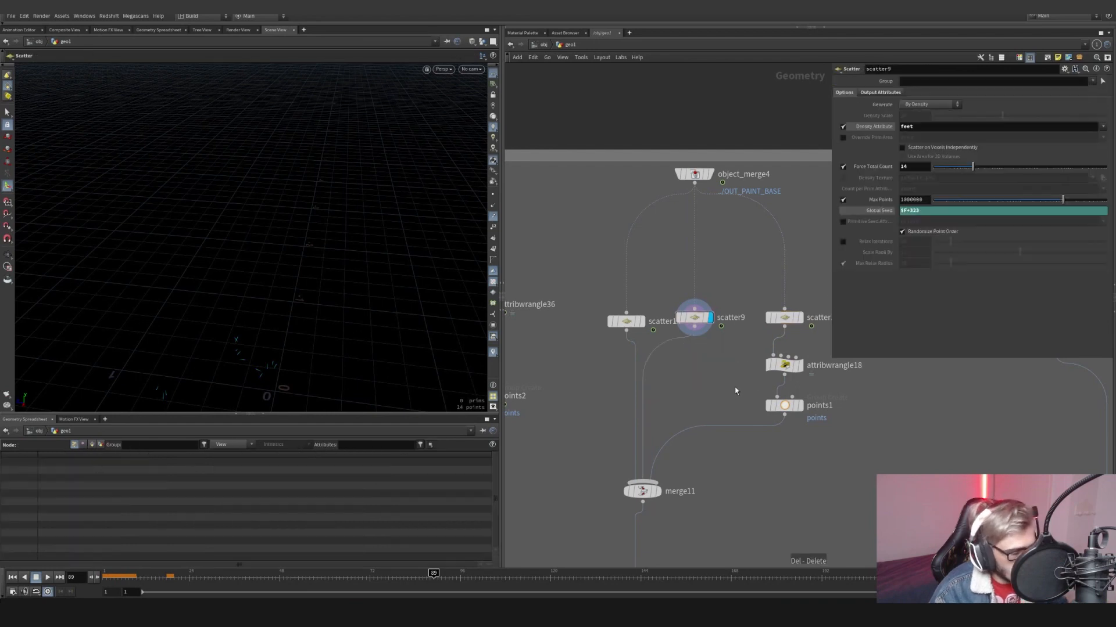
pyautogui.click(784, 364)
pyautogui.press('Delete')
# Display points1, merge11 and the feet1 group node in turn to examine the merged feet points
pyautogui.click(785, 406)
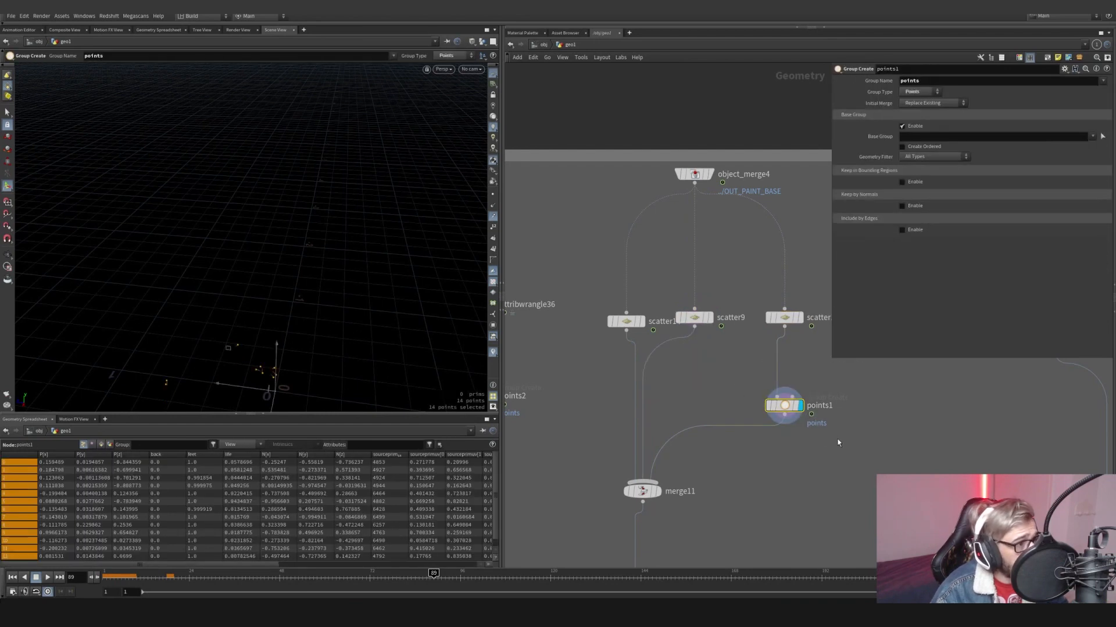
pyautogui.scroll(-3, 750, 401)
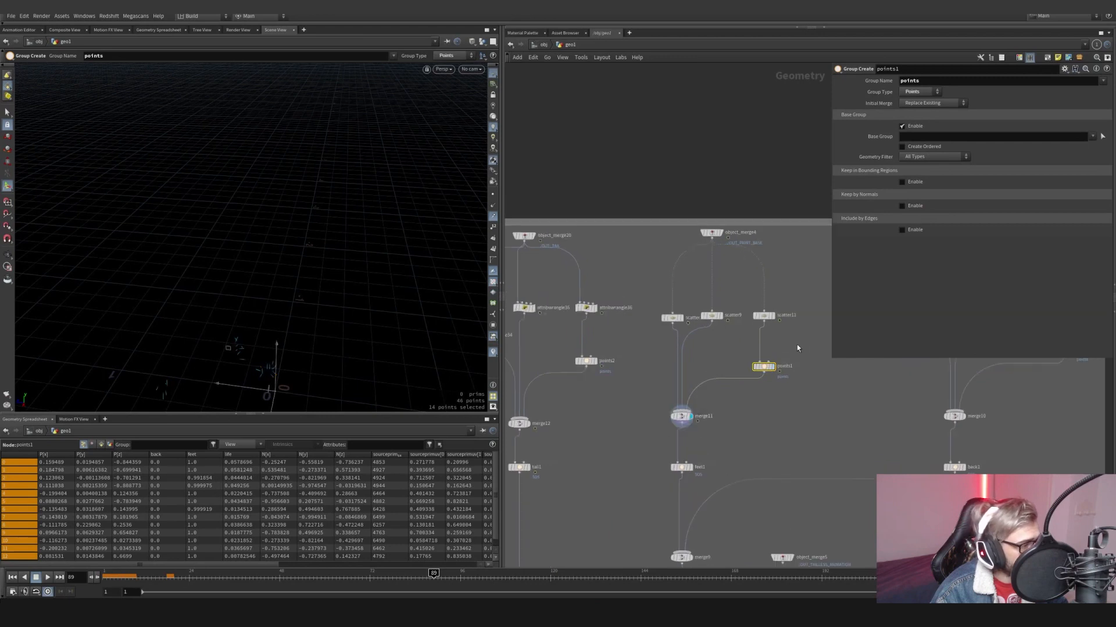
pyautogui.click(765, 317)
pyautogui.click(681, 416)
pyautogui.moveTo(725, 425); pyautogui.dragTo(713, 300, button='middle')
pyautogui.scroll(3, 767, 360)
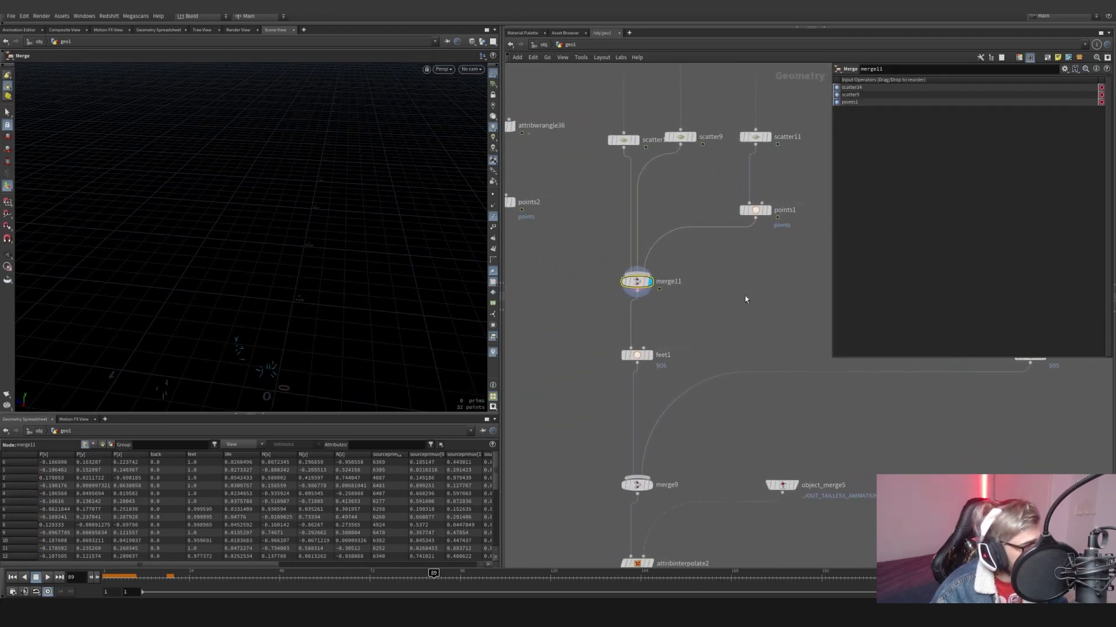
pyautogui.click(651, 357)
# Delete the empty wrangles attribwrangle14 and attribwrangle17 from the back branch and display merge10
pyautogui.scroll(-5, 692, 342)
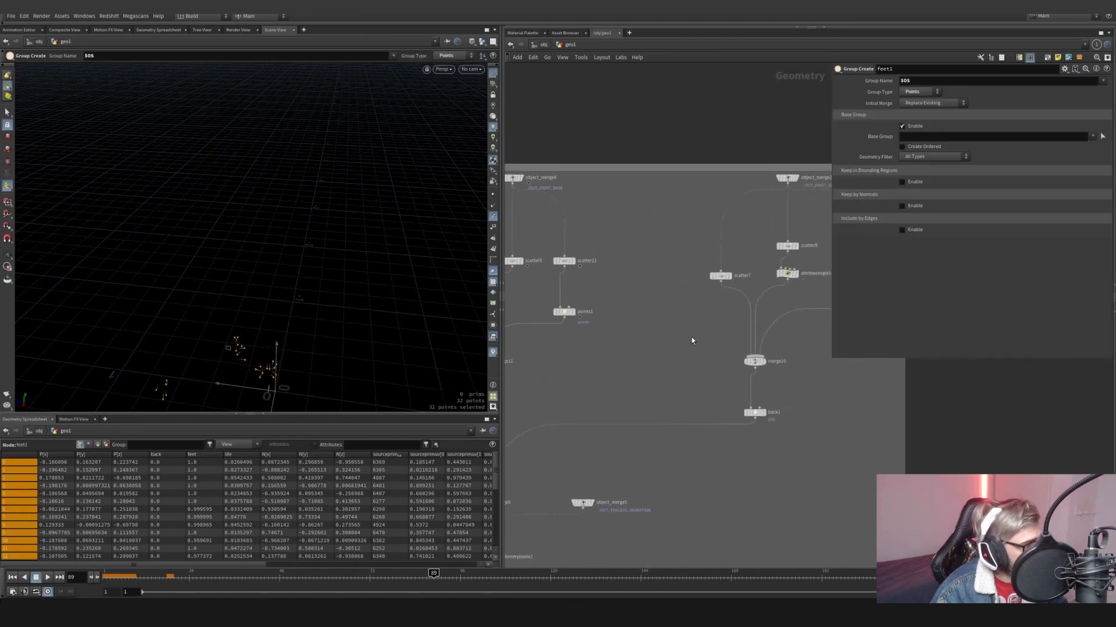
pyautogui.click(674, 306)
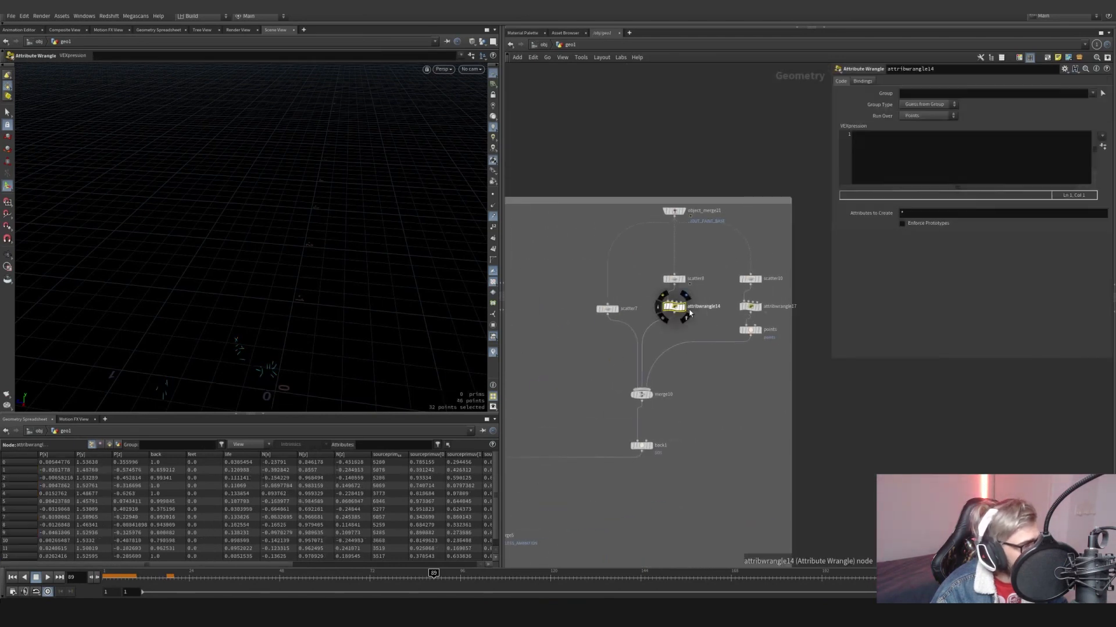
pyautogui.press('Delete')
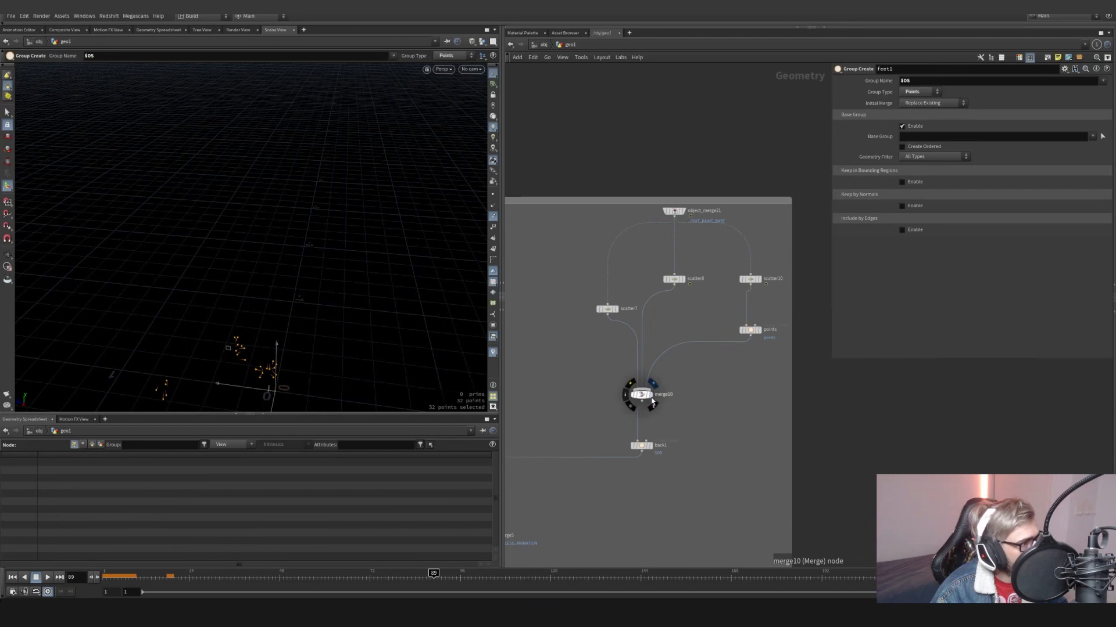
pyautogui.click(650, 399)
# Examine the density attribute, total count and seed of scatter7, scatter8 and scatter10 in the back branch
pyautogui.click(607, 308)
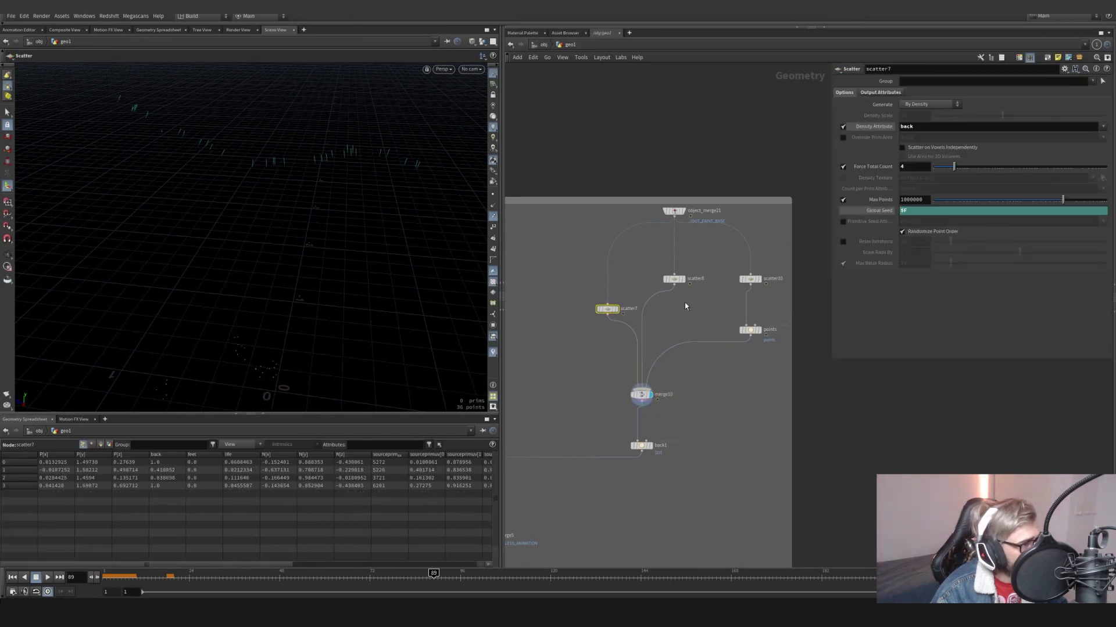
pyautogui.click(674, 279)
pyautogui.click(749, 279)
# Display merge9 and attribinterpolate2, scrubbing the timeline to frame 122 to check the combined feet and back points
pyautogui.press('h')
pyautogui.scroll(4, 767, 245)
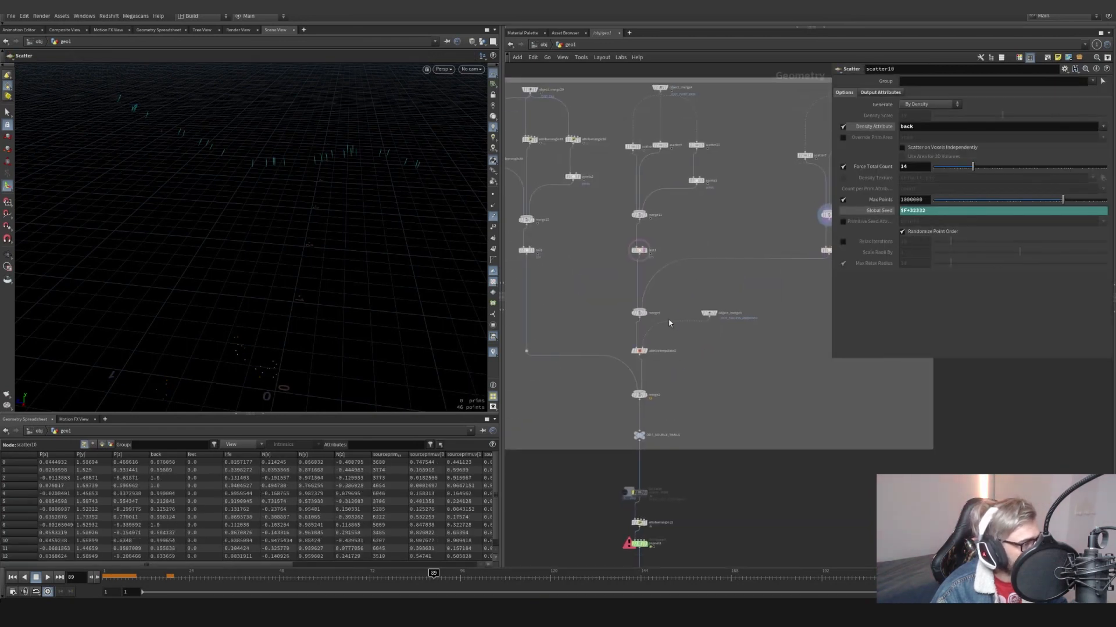
pyautogui.click(634, 308)
pyautogui.moveTo(669, 314); pyautogui.dragTo(680, 347, button='middle')
pyautogui.click(534, 260)
pyautogui.click(672, 368)
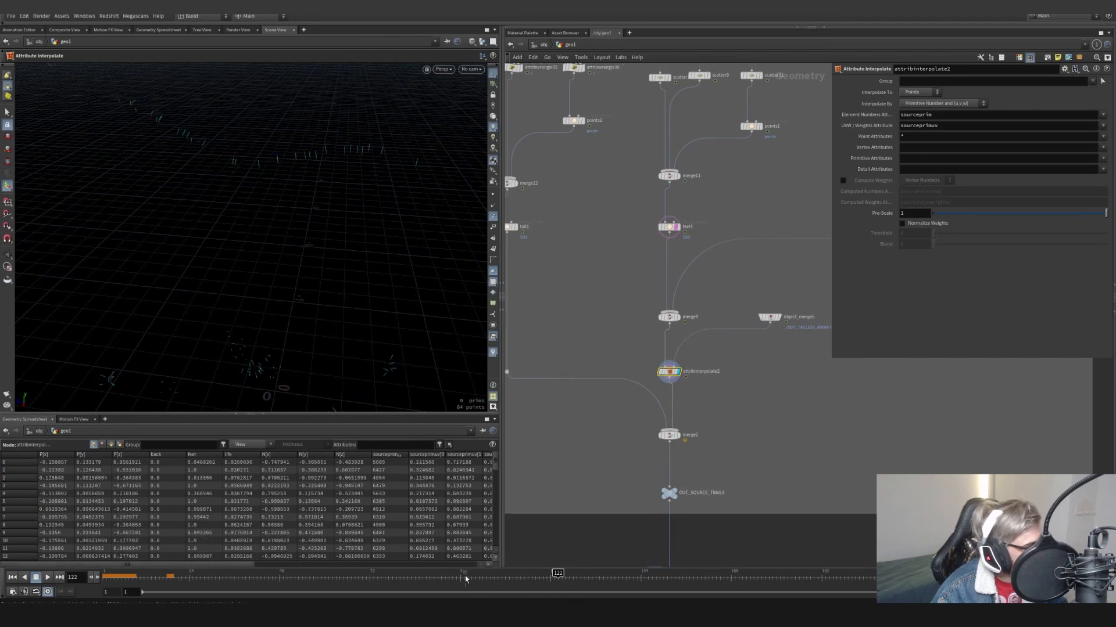
# Move the timeline to frame 126, then advance it to frame 142 to examine the attribinterpolate2 points over time
pyautogui.moveTo(482, 574); pyautogui.dragTo(573, 573)
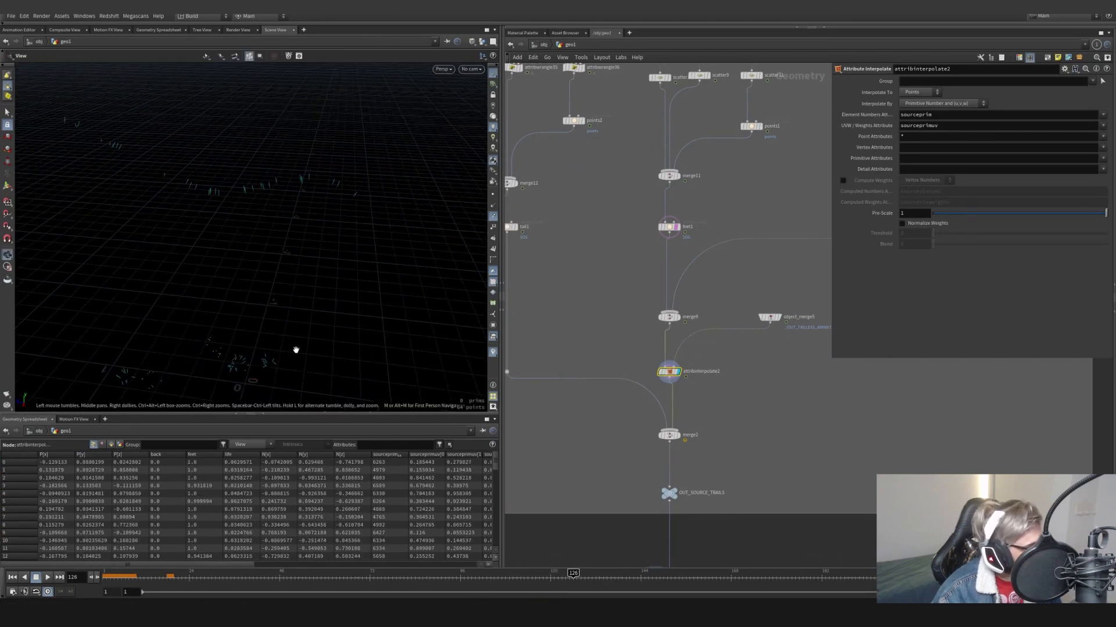
pyautogui.press('Right')
pyautogui.press('Right')
pyautogui.press('Right')
pyautogui.press('Right')
pyautogui.press('Right')
pyautogui.press('Right')
pyautogui.press('Right')
pyautogui.press('Right')
pyautogui.press('Right')
pyautogui.press('Right')
pyautogui.press('Right')
pyautogui.press('Right')
pyautogui.press('Right')
pyautogui.press('Right')
pyautogui.press('Right')
pyautogui.press('Right')
pyautogui.moveTo(777, 343); pyautogui.dragTo(717, 353, button='middle')
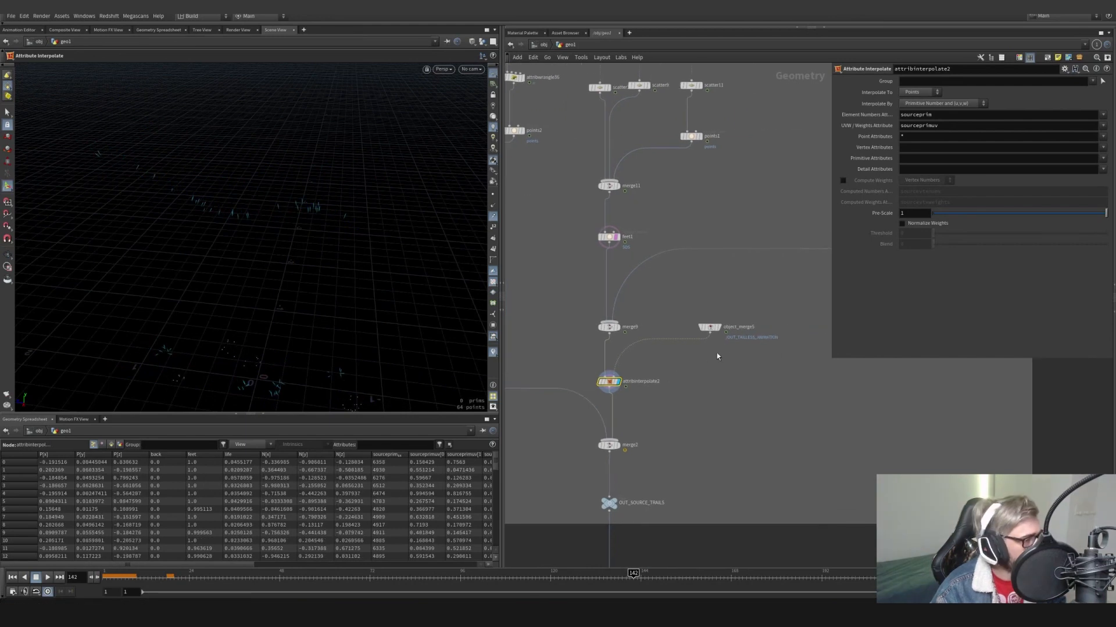
# Compare the object_merge5 animated horse with the attribinterpolate2 points, scrubbing to frame 171
pyautogui.click(716, 328)
pyautogui.click(616, 383)
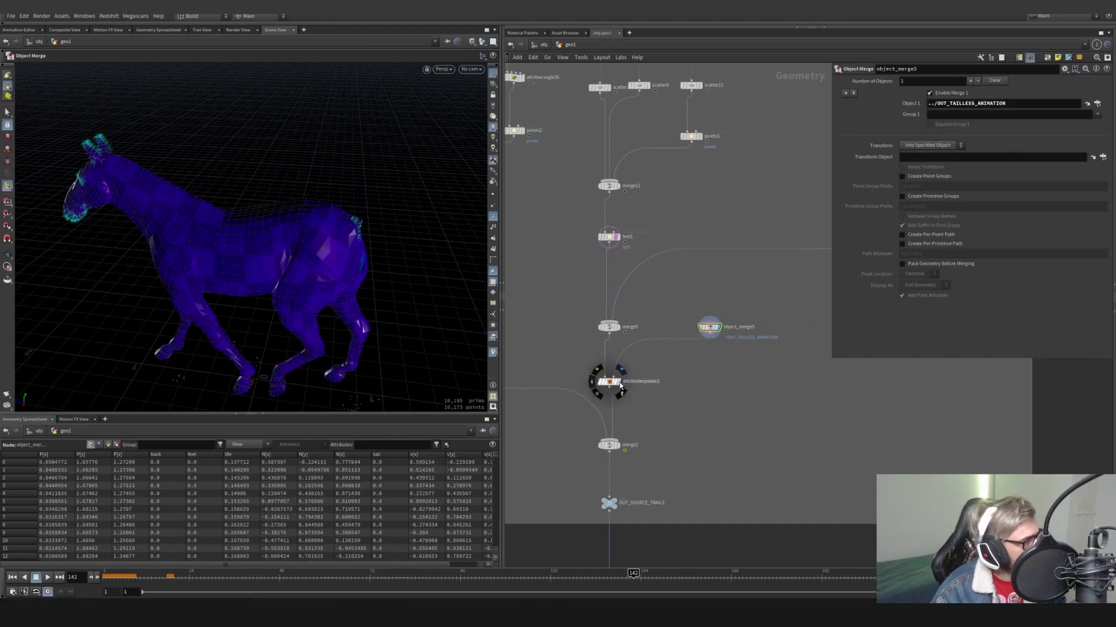
pyautogui.moveTo(573, 574); pyautogui.dragTo(701, 574)
pyautogui.click(719, 333)
pyautogui.click(633, 400)
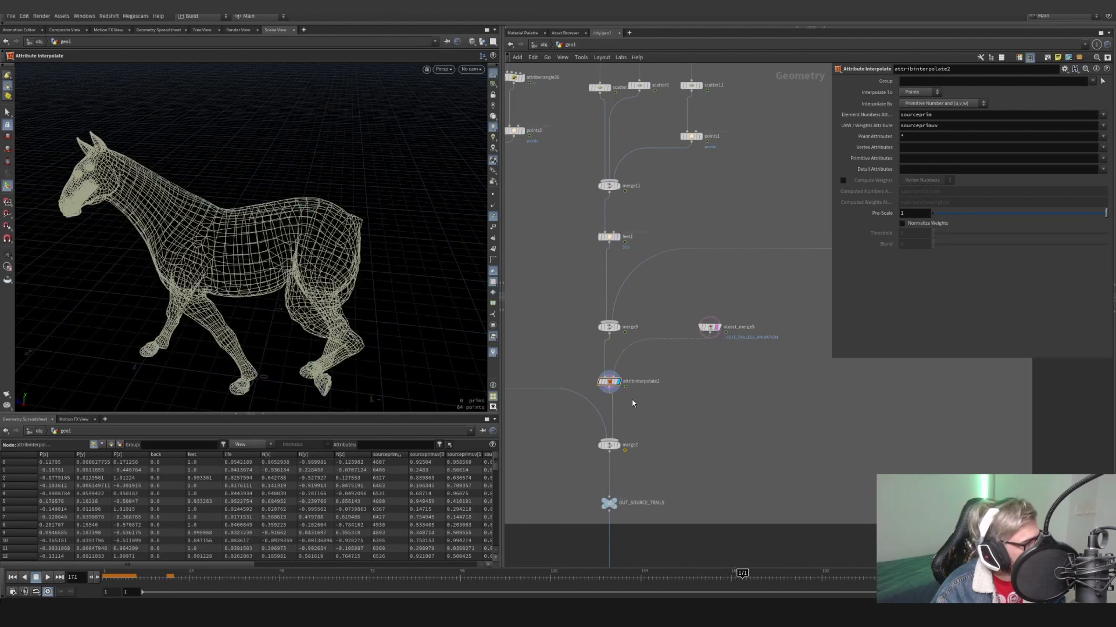
pyautogui.click(616, 386)
# Display merge2, OUT_SOURCE_TRAILS and the source_trails file cache in turn to examine the combined source points
pyautogui.moveTo(635, 447); pyautogui.dragTo(786, 419, button='middle')
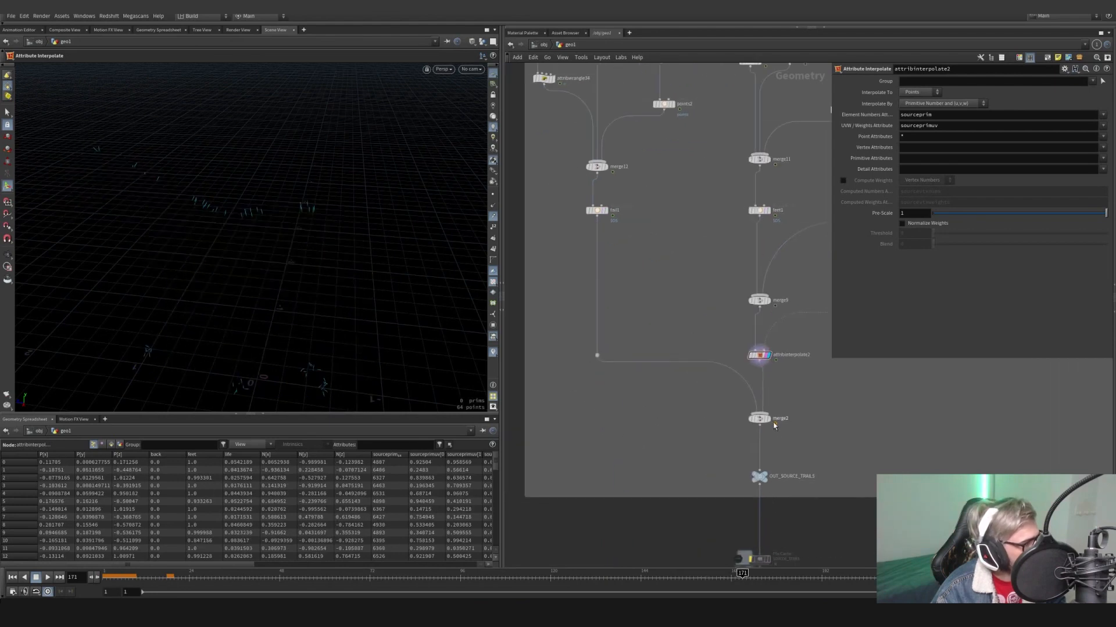
pyautogui.click(768, 419)
pyautogui.moveTo(712, 575); pyautogui.dragTo(744, 580)
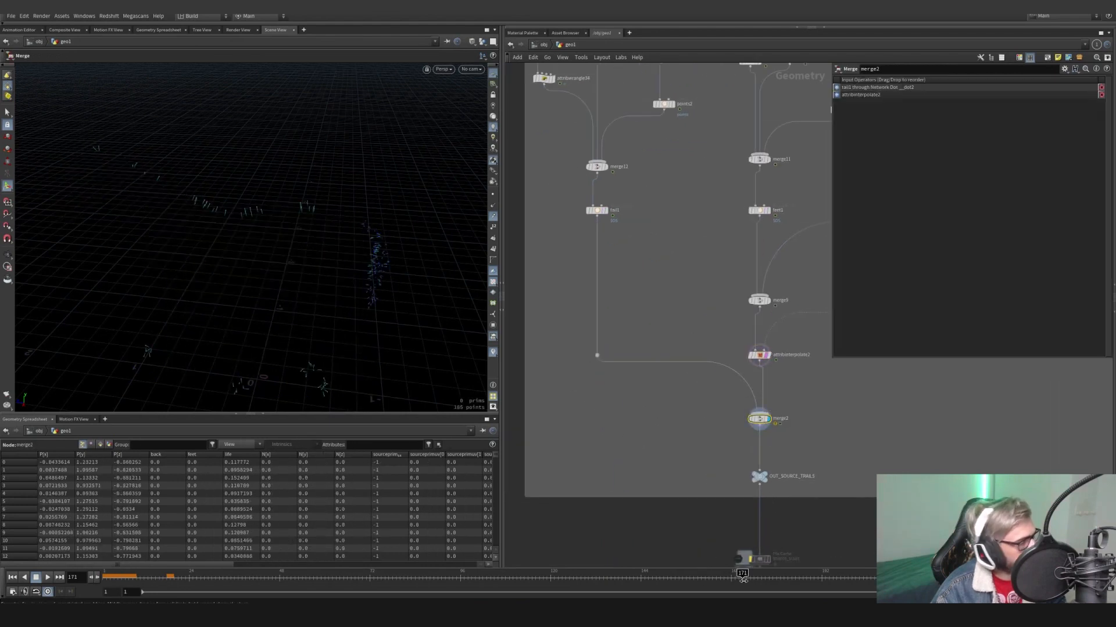
pyautogui.moveTo(800, 458); pyautogui.dragTo(719, 320, button='middle')
pyautogui.click(729, 355)
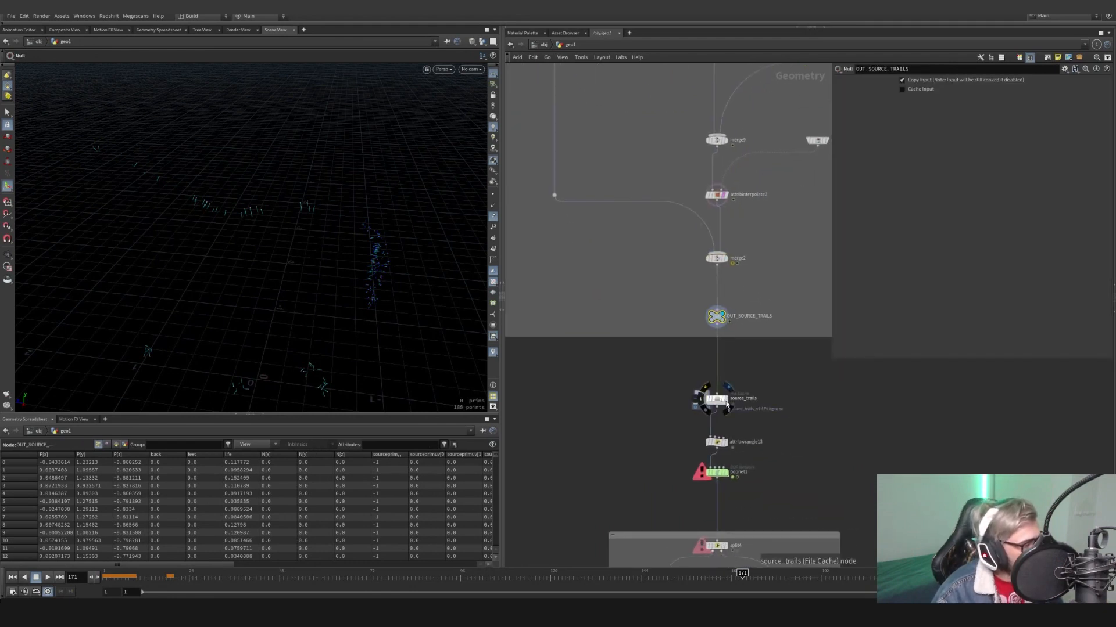
pyautogui.click(725, 401)
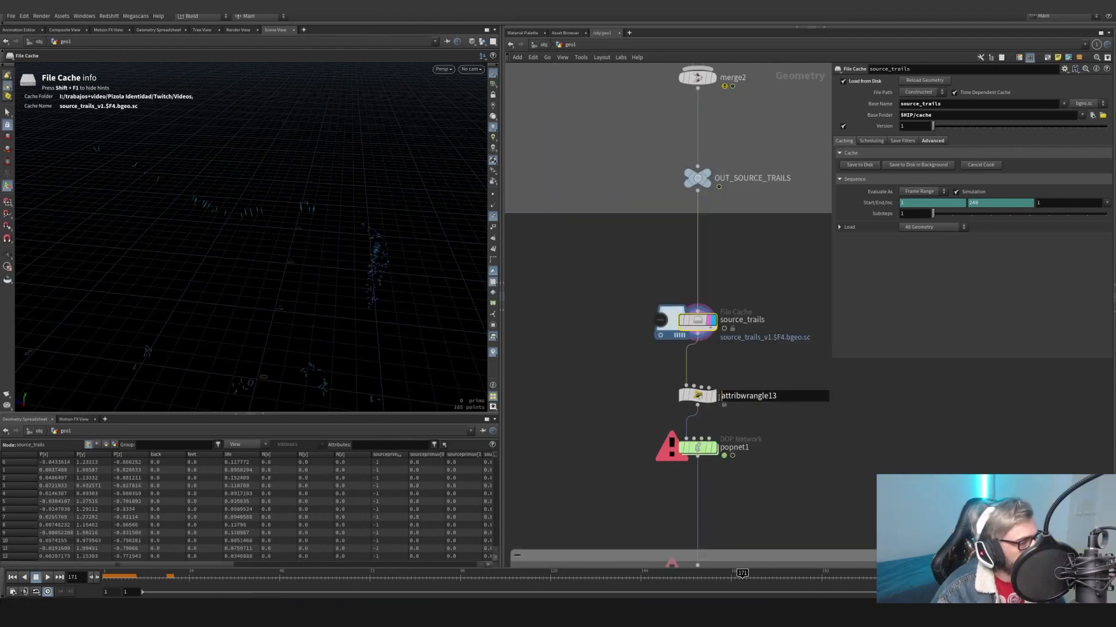
# Display attribwrangle13 and examine the VEX expression that scales the life attribute
pyautogui.click(700, 395)
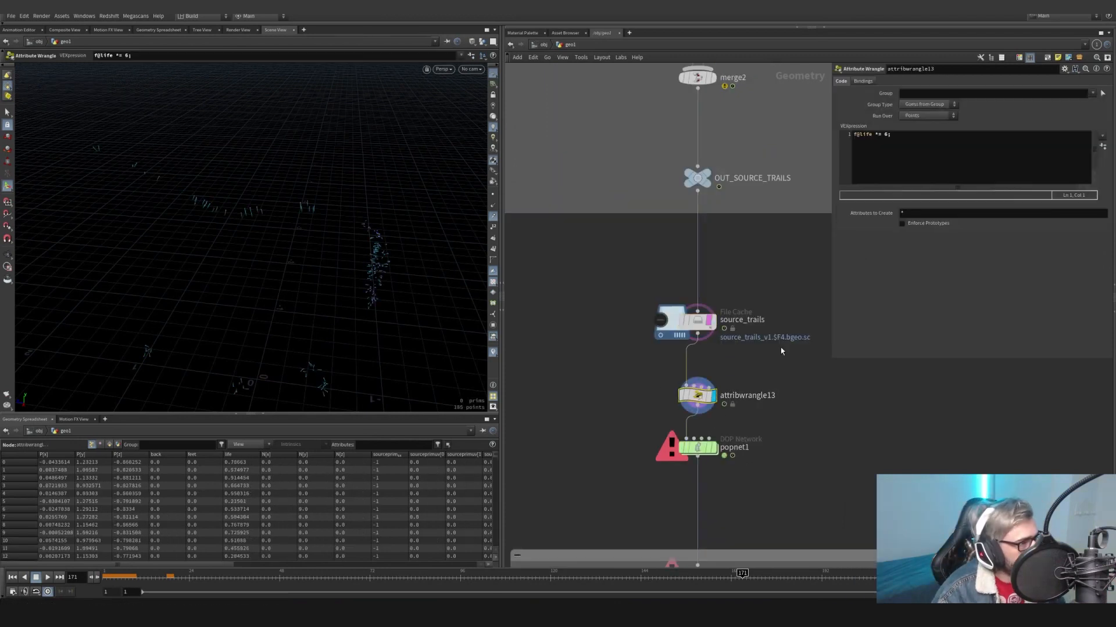
pyautogui.moveTo(915, 134); pyautogui.dragTo(851, 137)
pyautogui.moveTo(741, 431); pyautogui.dragTo(730, 308, button='middle')
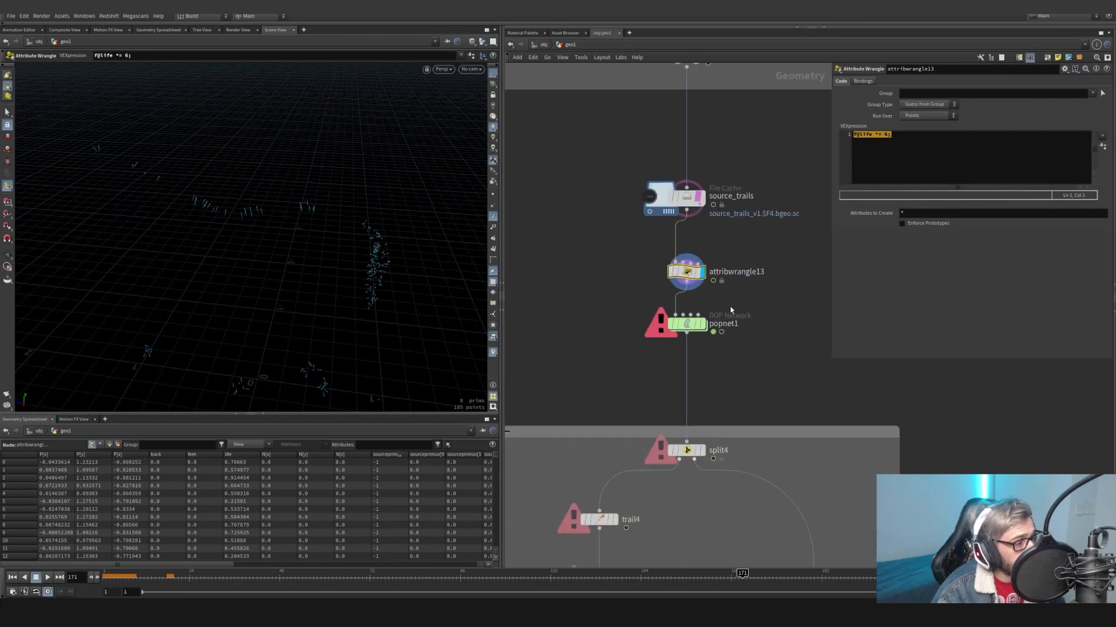
# Open the popnet1 network and examine the source and birth settings of source_first_input, including its life variance
pyautogui.doubleClick(688, 326)
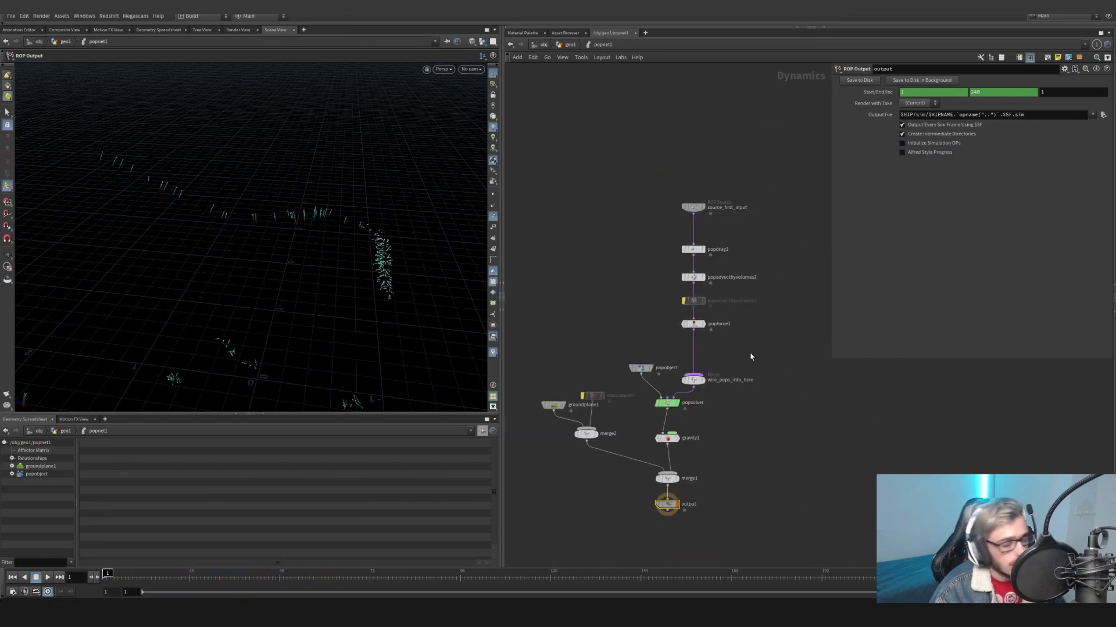
pyautogui.moveTo(734, 249); pyautogui.dragTo(740, 294, button='middle')
pyautogui.scroll(3, 732, 269)
pyautogui.click(678, 240)
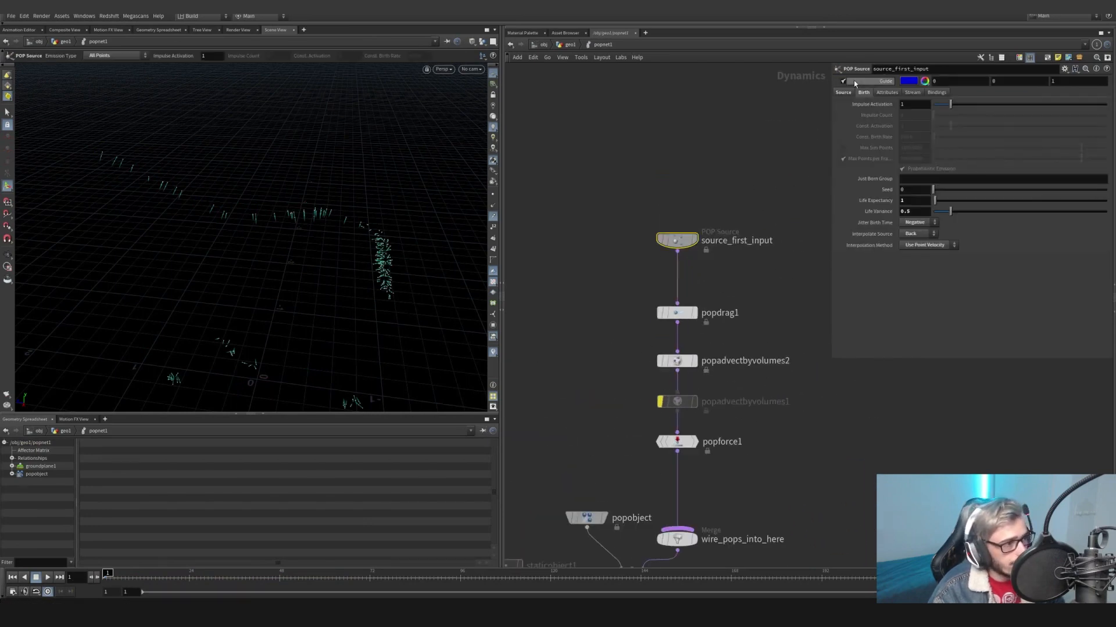
pyautogui.click(843, 92)
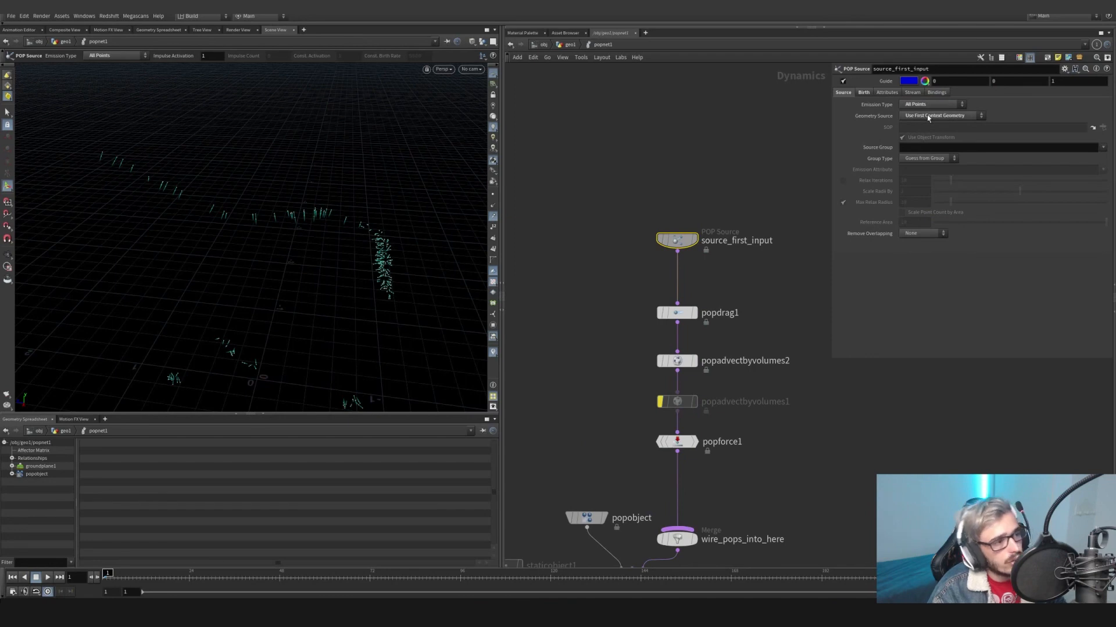
pyautogui.click(864, 93)
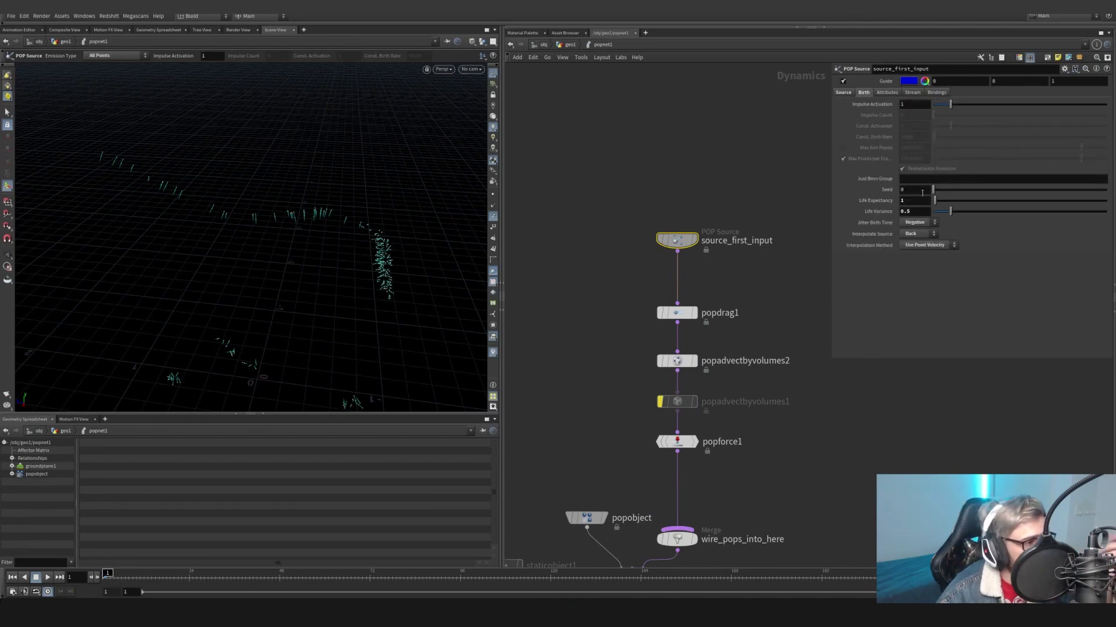
pyautogui.doubleClick(915, 211)
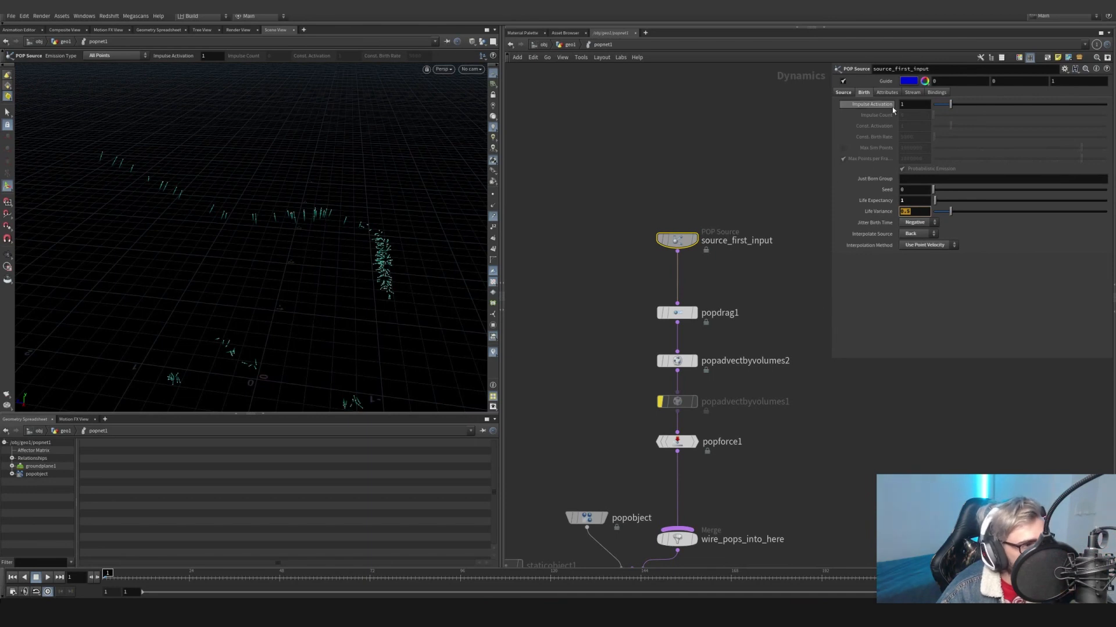
# Examine popdrag1's air resistance and the SOP path that supplies velocity to popadvectbyvolumes2
pyautogui.click(676, 313)
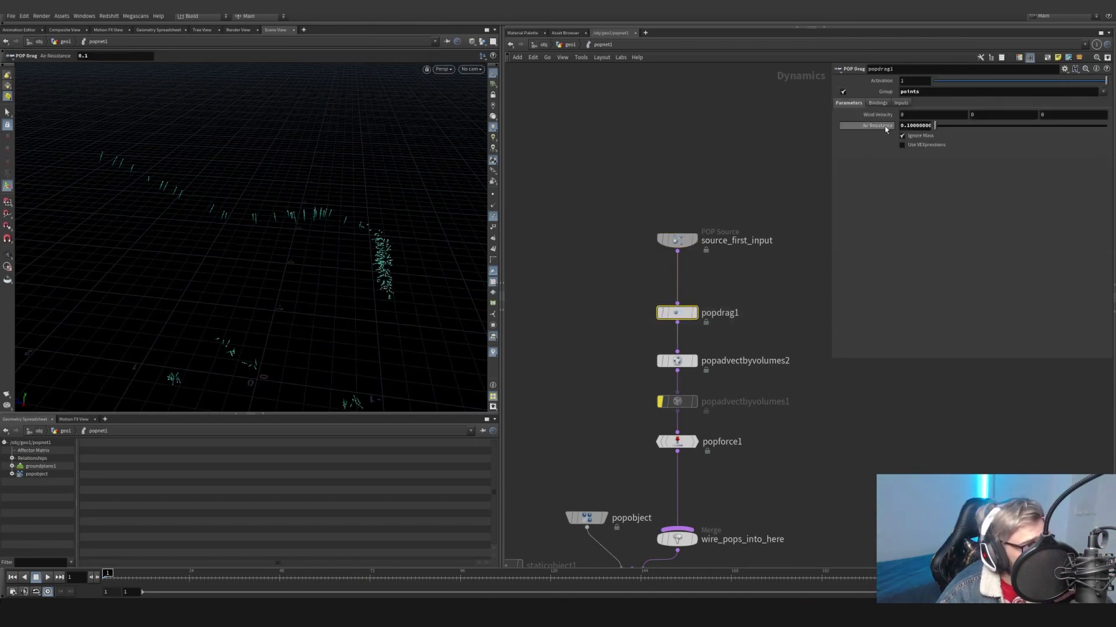
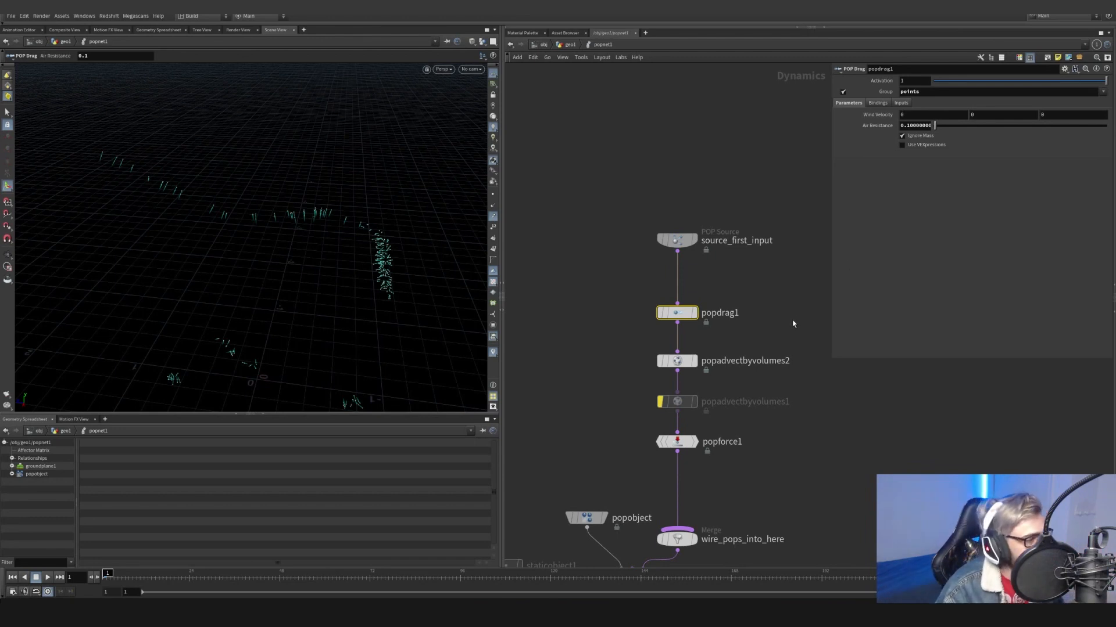
pyautogui.click(674, 361)
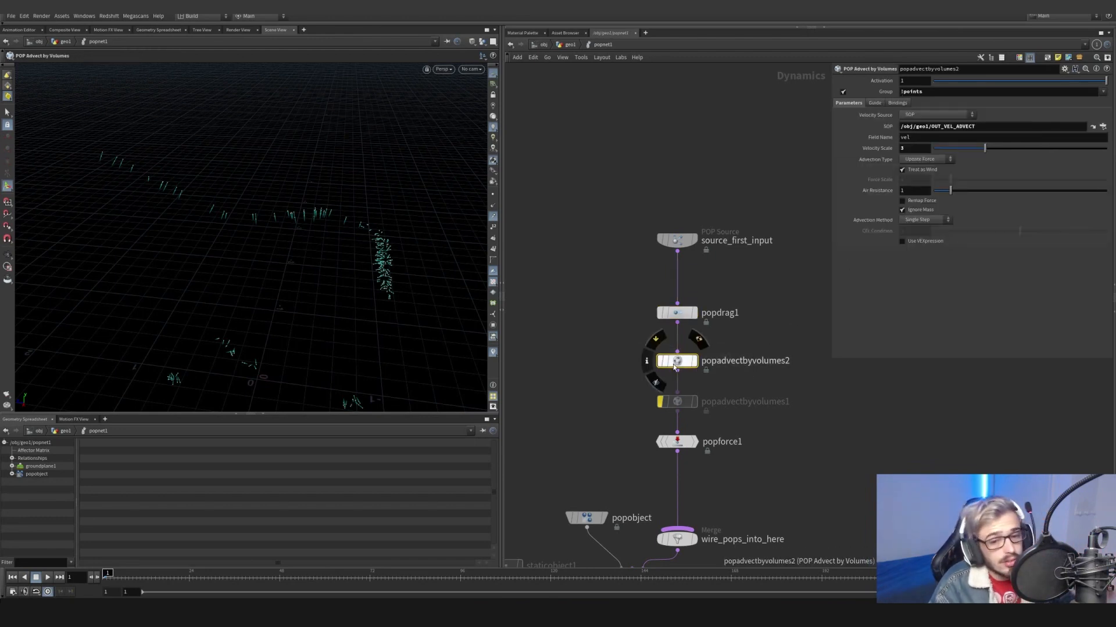
pyautogui.moveTo(982, 125); pyautogui.dragTo(934, 127)
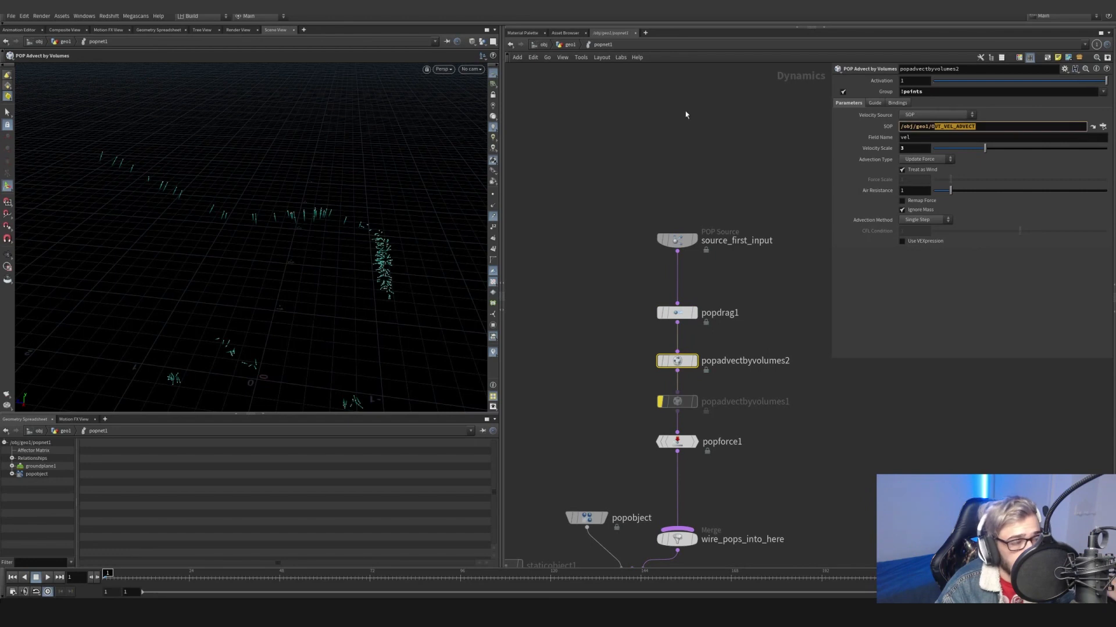
# Return to geo1 and look over the network branch that ends in OUT_VEL_ADVECT
pyautogui.click(568, 46)
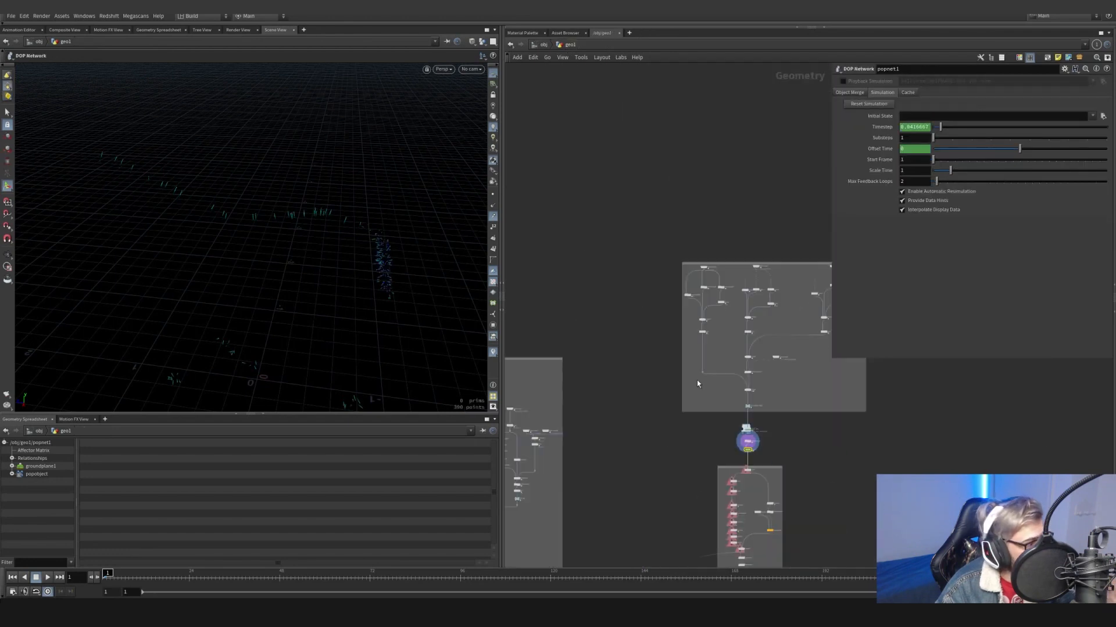
pyautogui.moveTo(647, 468); pyautogui.dragTo(857, 111, button='middle')
pyautogui.scroll(5, 699, 309)
pyautogui.moveTo(835, 396); pyautogui.dragTo(674, 390, button='middle')
pyautogui.scroll(3, 706, 394)
pyautogui.scroll(-4, 775, 385)
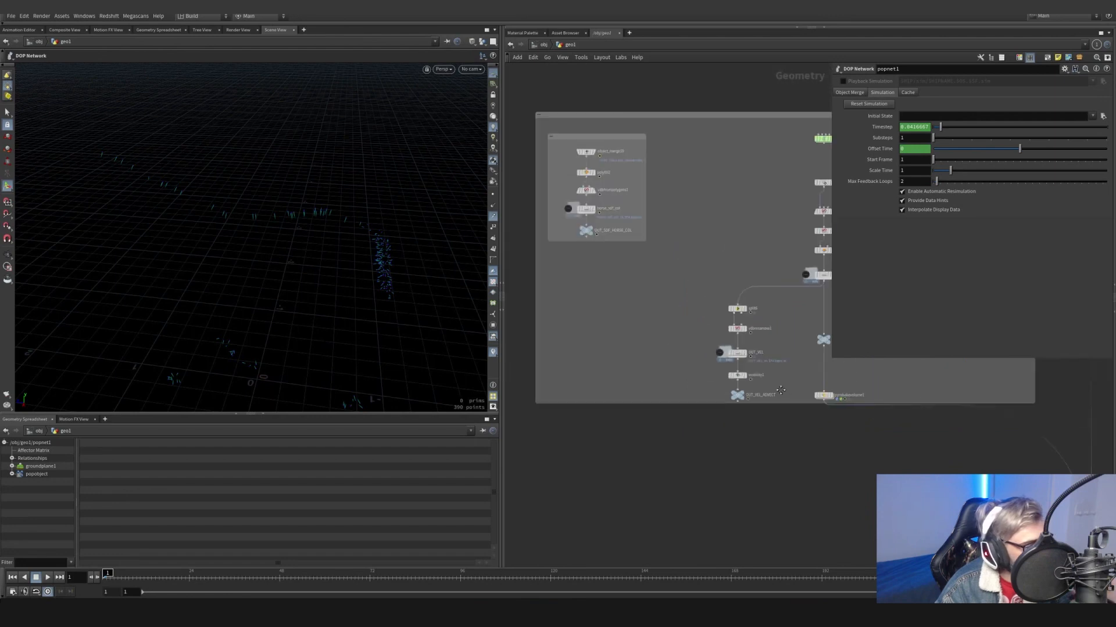
pyautogui.moveTo(779, 383); pyautogui.dragTo(669, 447, button='middle')
pyautogui.scroll(-4, 669, 447)
pyautogui.scroll(-1, 657, 485)
pyautogui.moveTo(746, 417); pyautogui.dragTo(565, 596, button='middle')
pyautogui.moveTo(830, 187); pyautogui.dragTo(719, 388, button='middle')
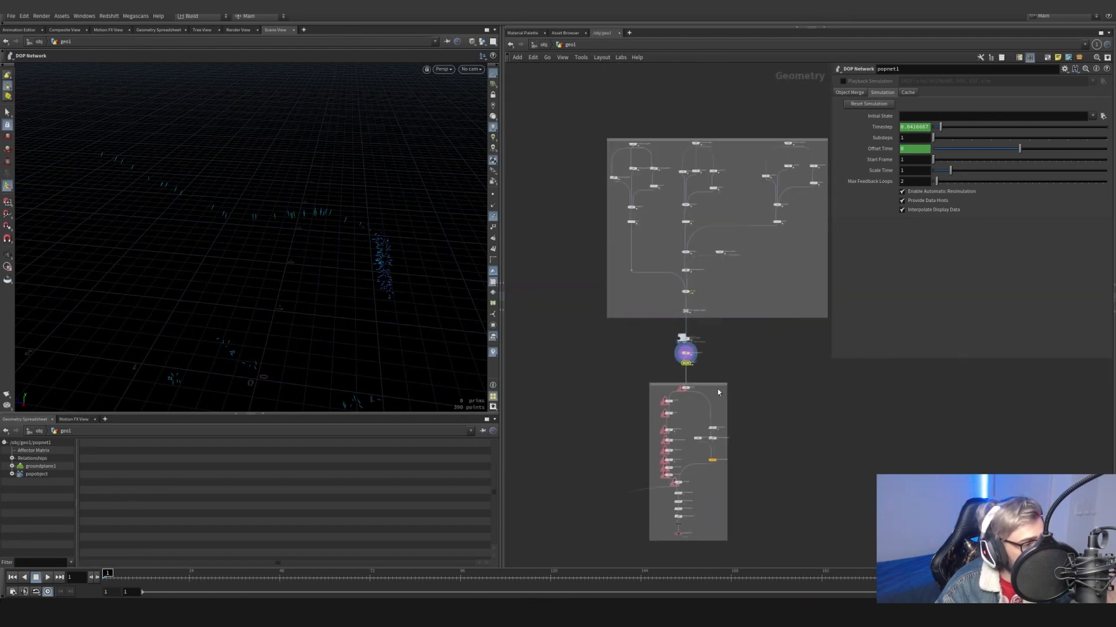
pyautogui.scroll(3, 719, 387)
# Reopen popnet1 and examine the velocity scale and group of popadvectbyvolumes2, plus the settings of the bypassed popadvectbyvolumes1
pyautogui.doubleClick(659, 352)
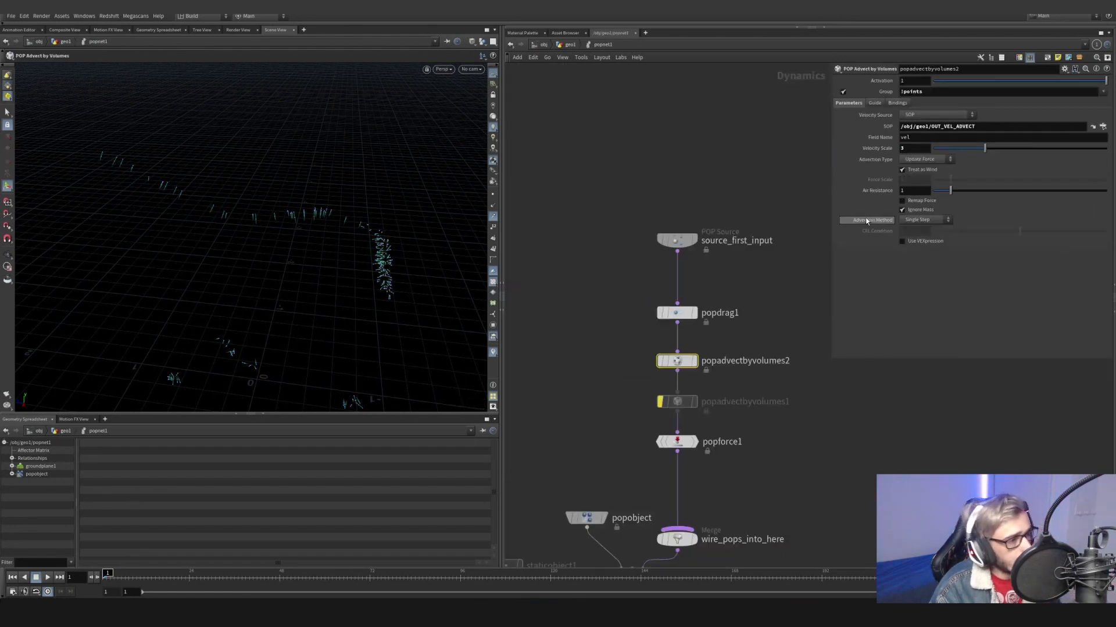
pyautogui.click(918, 149)
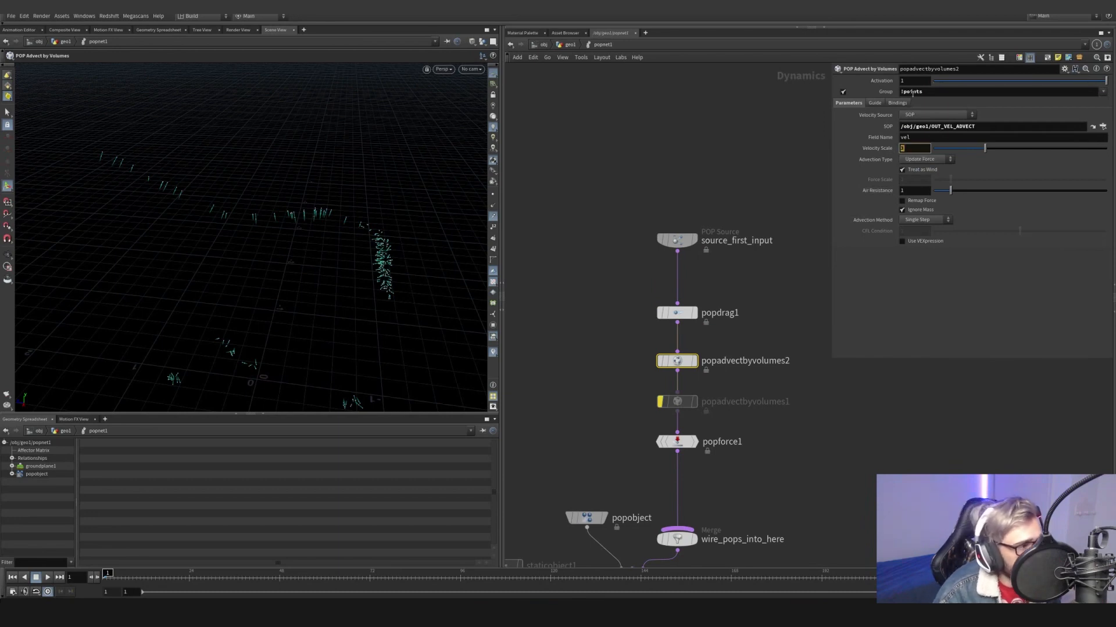
pyautogui.click(911, 92)
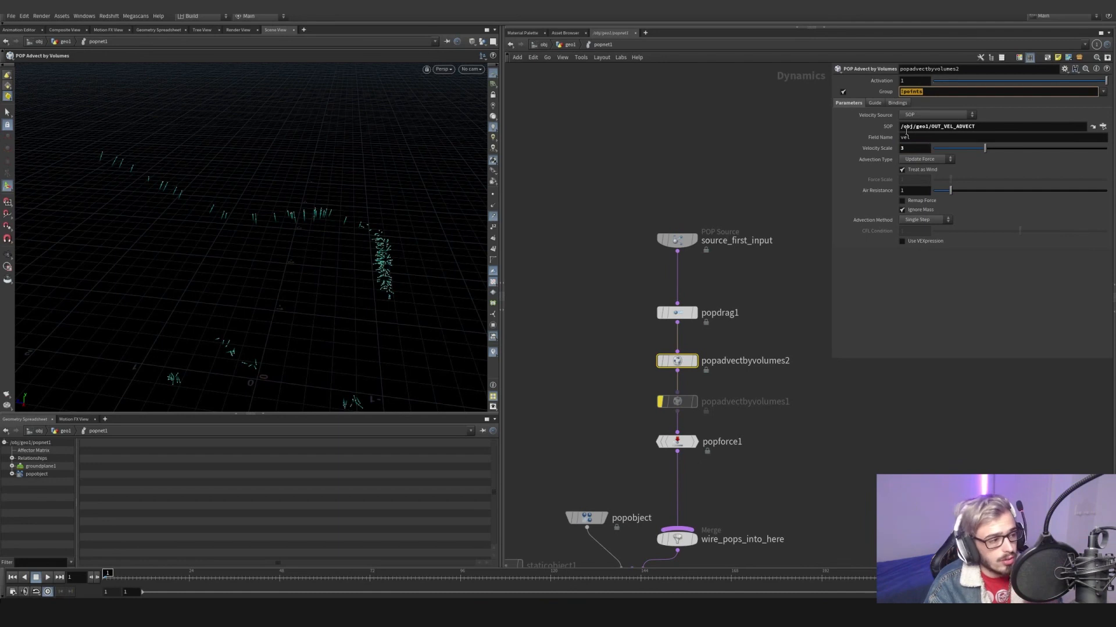
pyautogui.moveTo(781, 419); pyautogui.dragTo(786, 390, button='middle')
pyautogui.moveTo(787, 391); pyautogui.dragTo(672, 367)
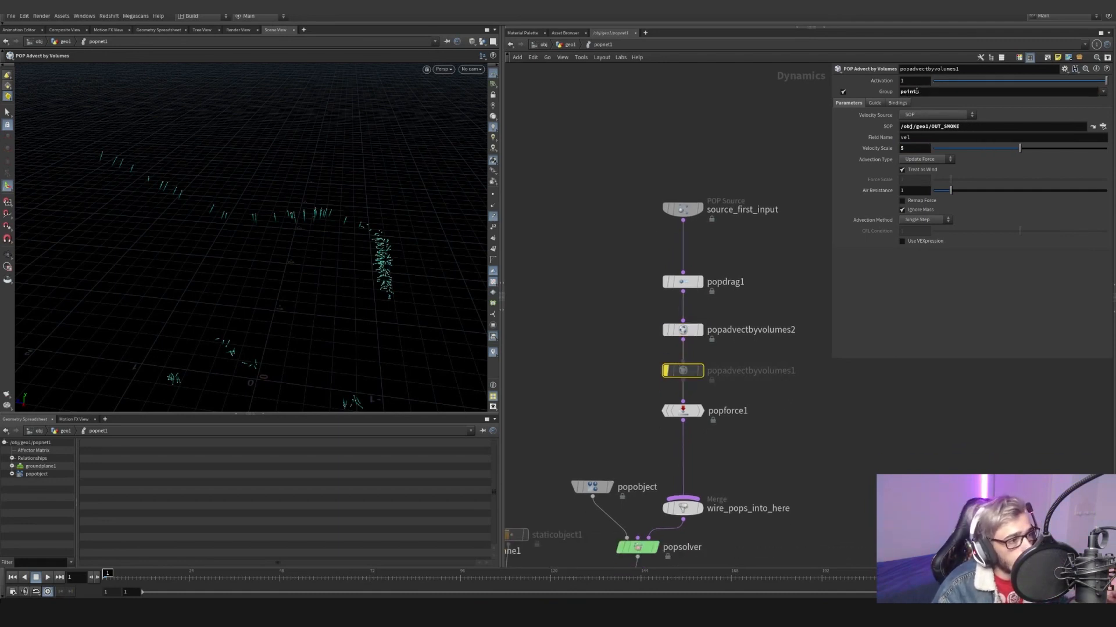
pyautogui.moveTo(678, 374)
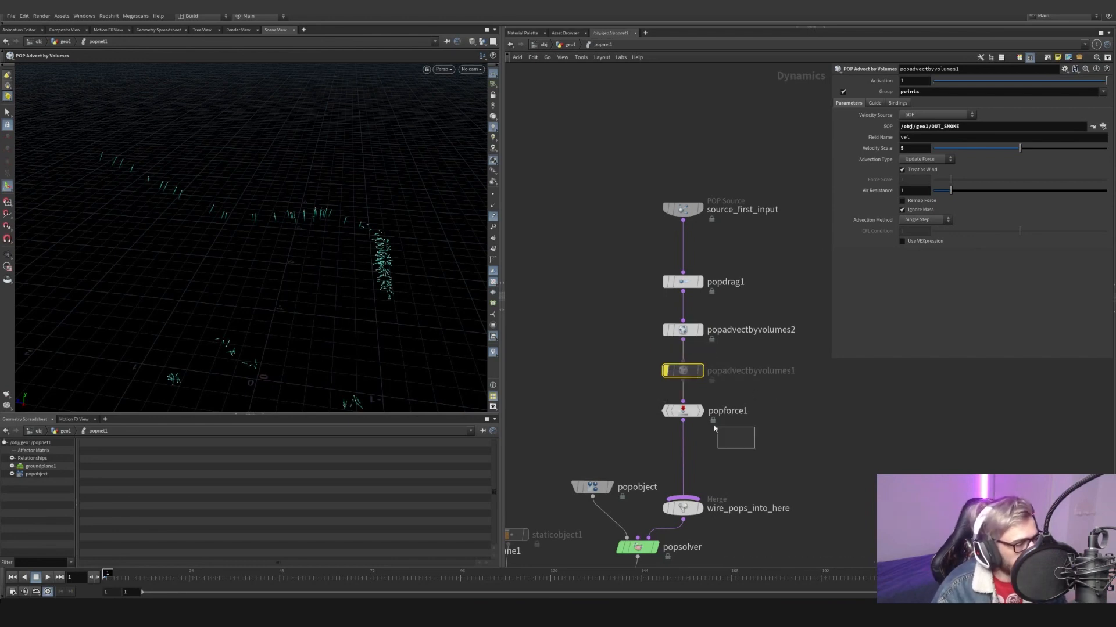
# Examine popforce1's Z force value and the VEXpression that scales the force by particle age
pyautogui.click(696, 412)
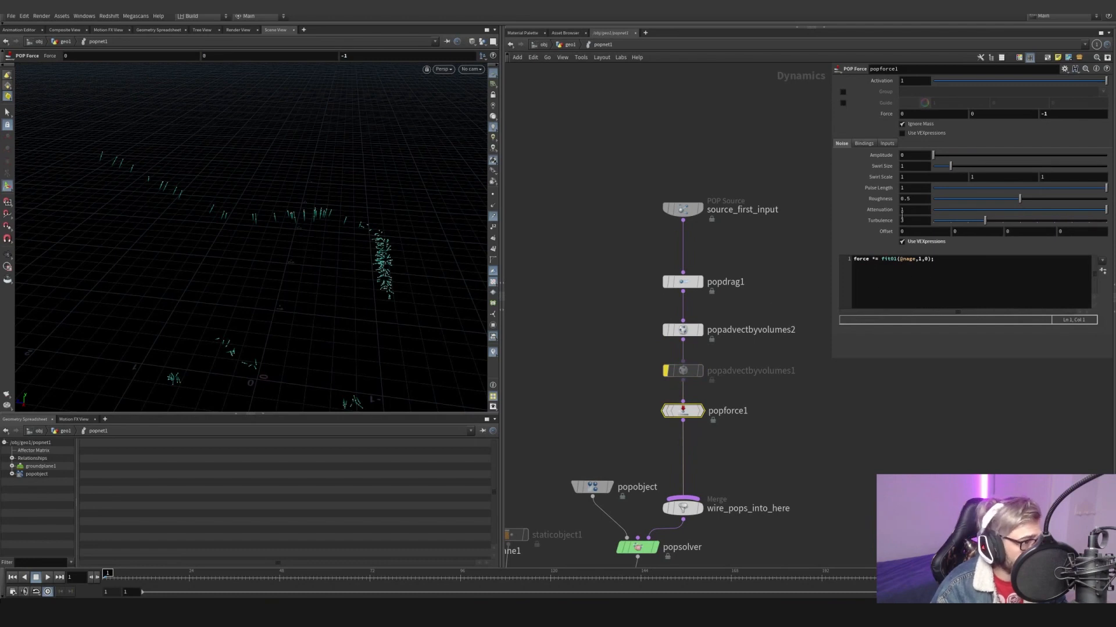
pyautogui.moveTo(1056, 113); pyautogui.dragTo(1035, 114)
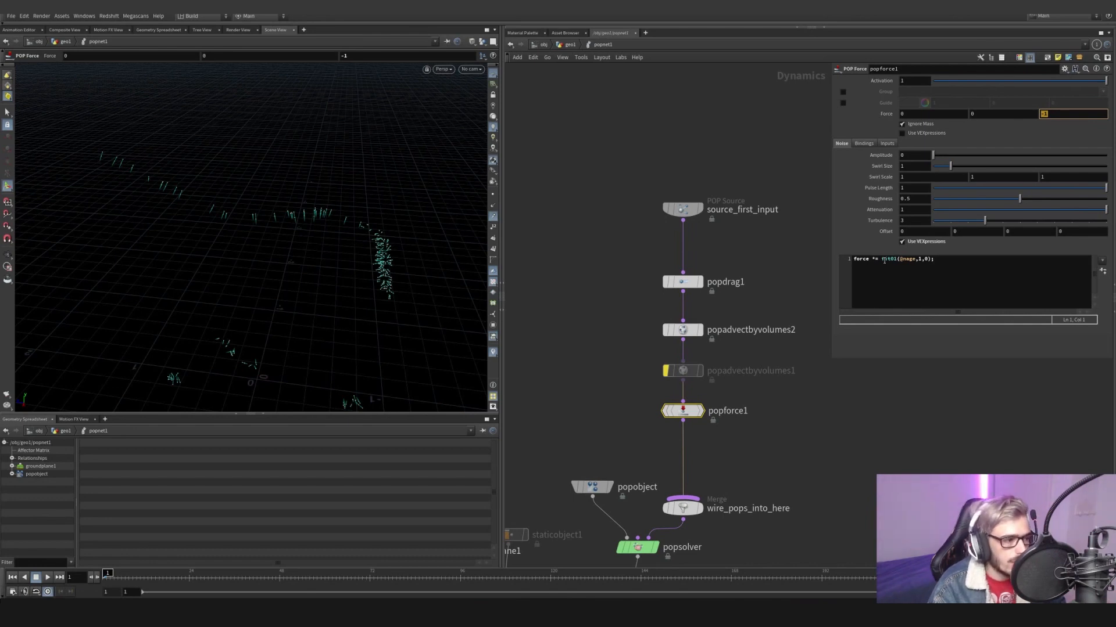
pyautogui.doubleClick(920, 259)
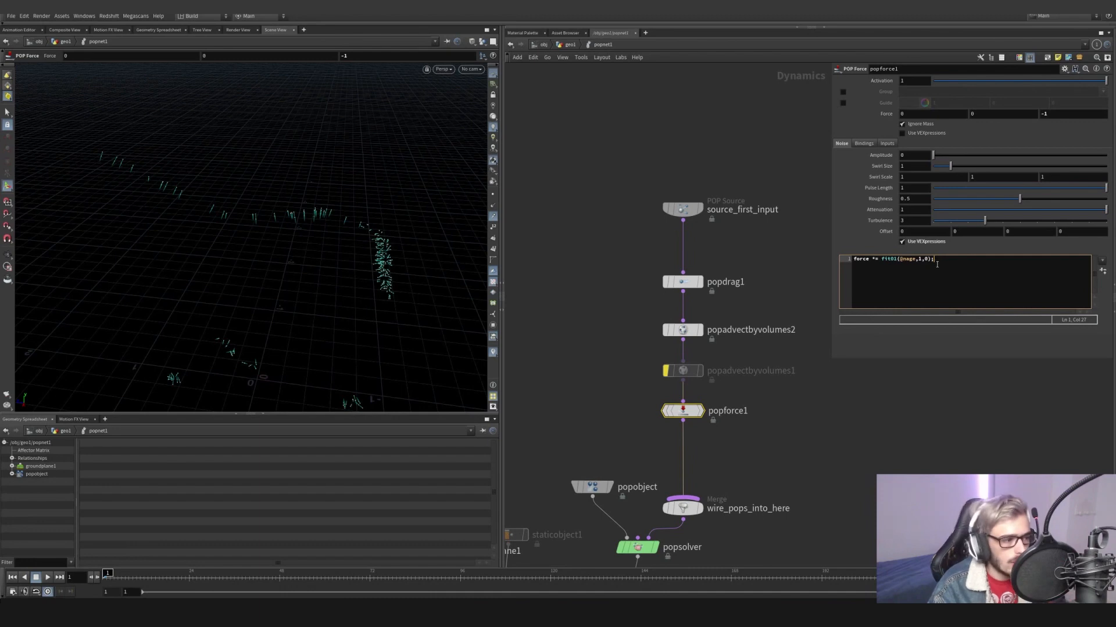
pyautogui.moveTo(782, 448); pyautogui.dragTo(649, 390)
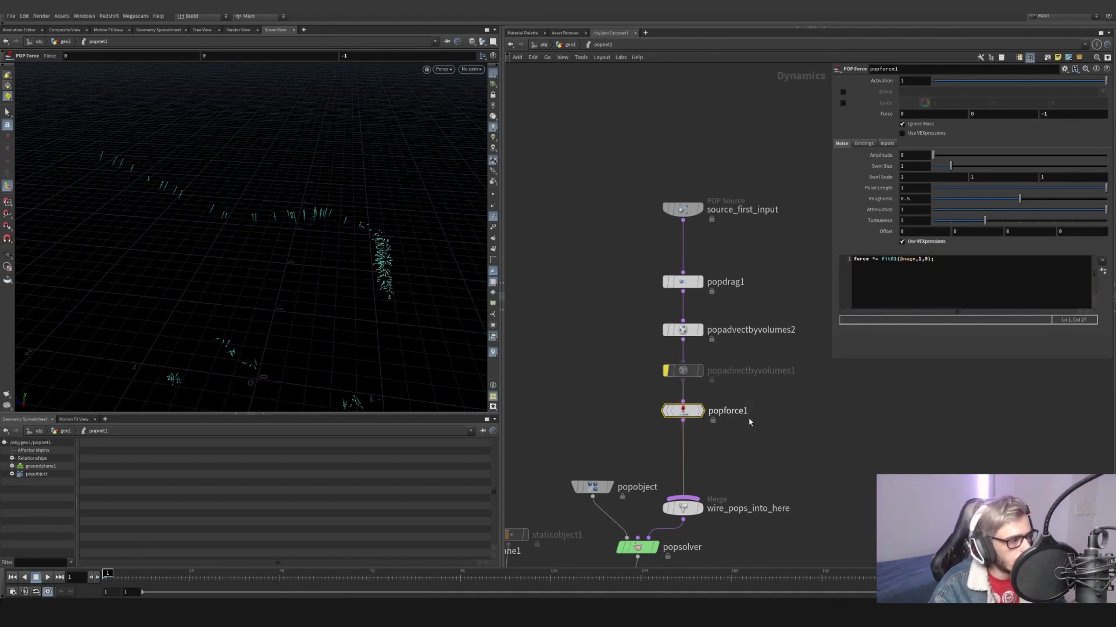
# Select gravity1 below the POP solver and examine the expression driving its Y force
pyautogui.scroll(-3, 750, 422)
pyautogui.moveTo(751, 421); pyautogui.dragTo(785, 306, button='middle')
pyautogui.moveTo(674, 383); pyautogui.dragTo(661, 314, button='middle')
pyautogui.click(704, 337)
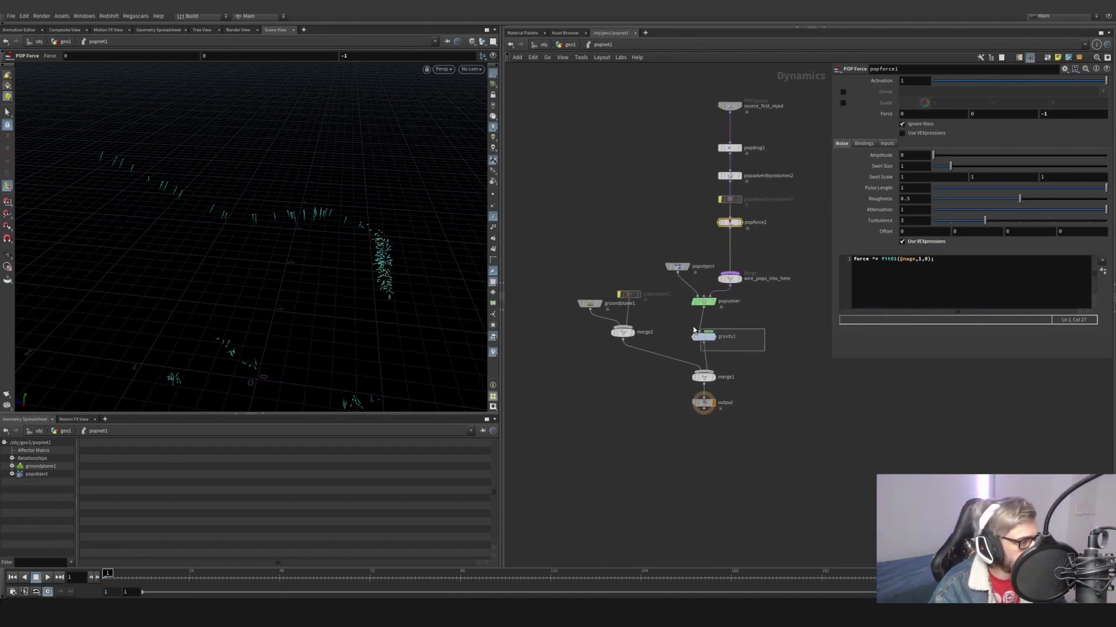
pyautogui.click(1013, 81)
pyautogui.moveTo(792, 308); pyautogui.dragTo(772, 348, button='middle')
# Play the particle simulation, stop it at frame 86, and view the result through cam1
pyautogui.click(47, 578)
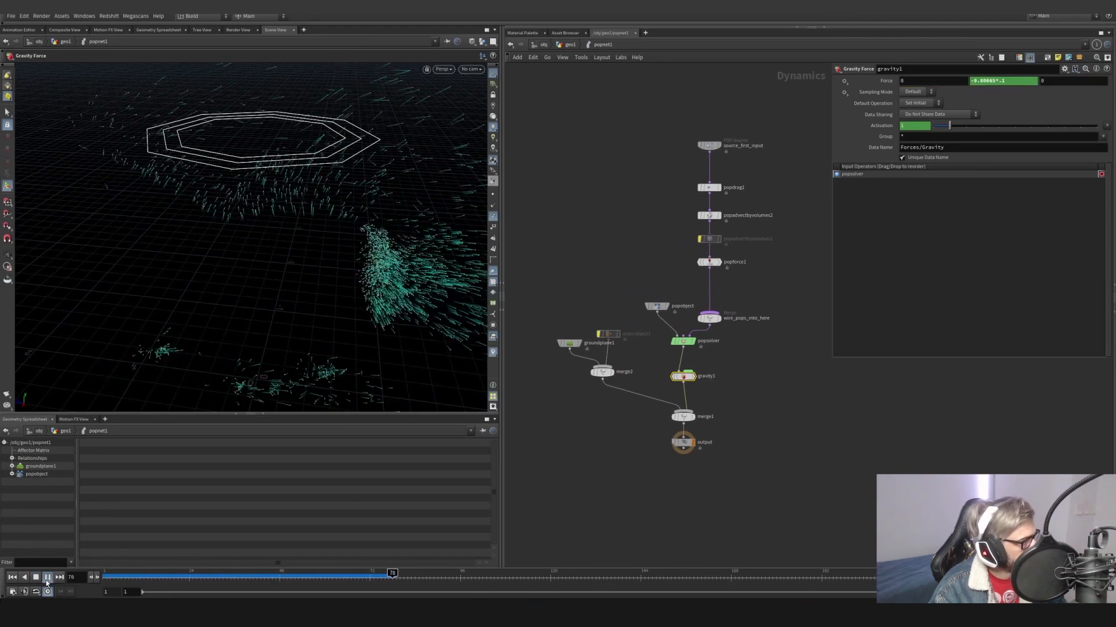
pyautogui.click(47, 582)
pyautogui.click(471, 69)
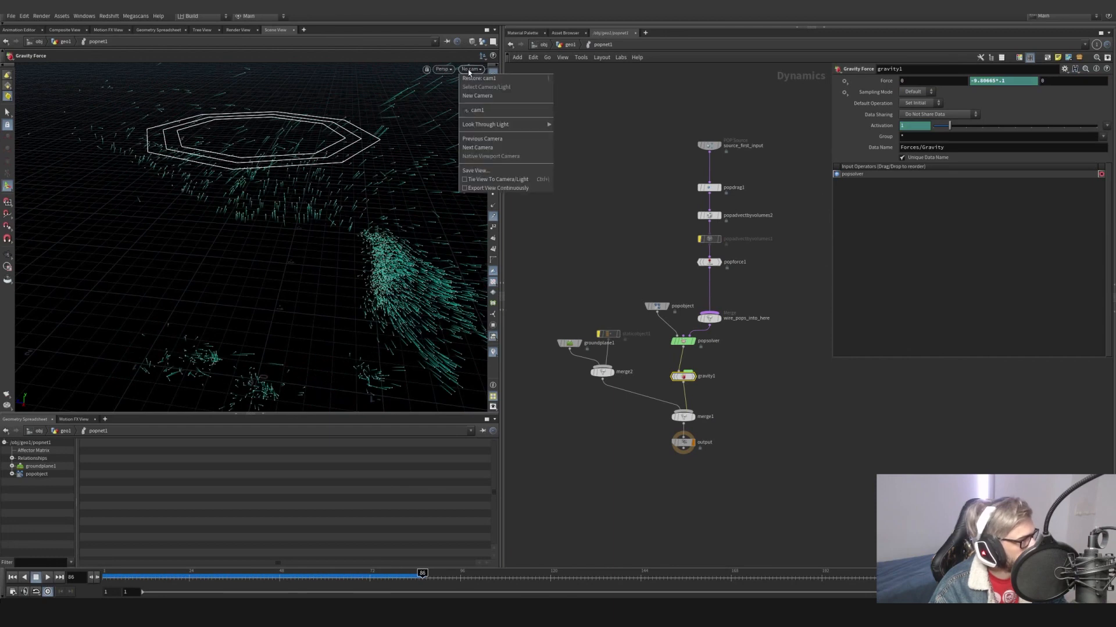
pyautogui.click(500, 114)
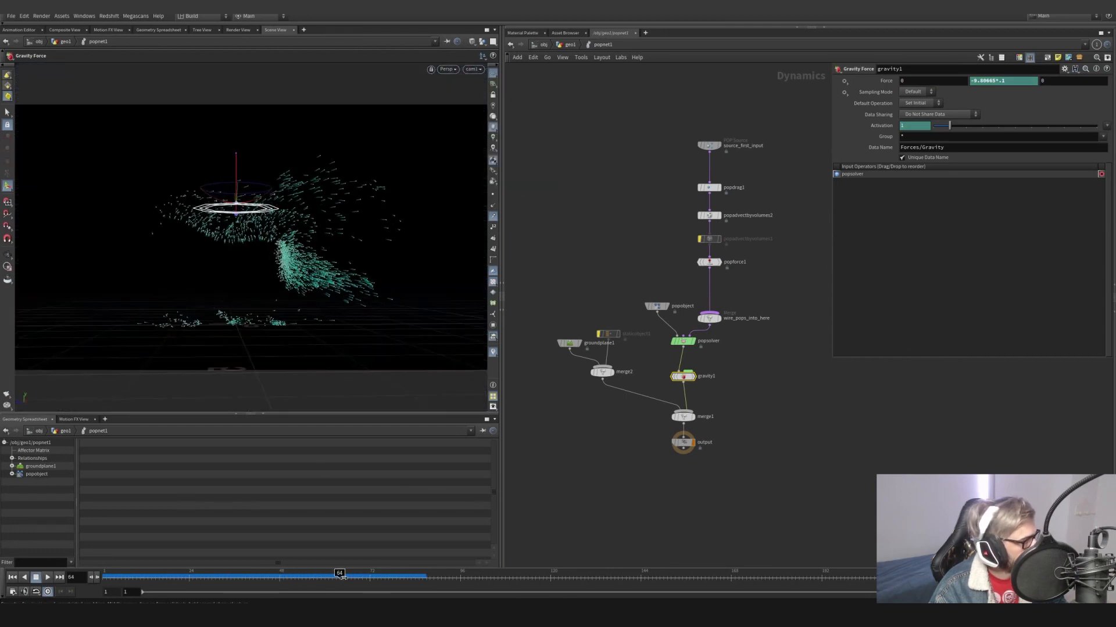
# Return to geo1, display split4 on the points group, and check both halves of the split using Invert Selection
pyautogui.press('u')
pyautogui.scroll(5, 699, 293)
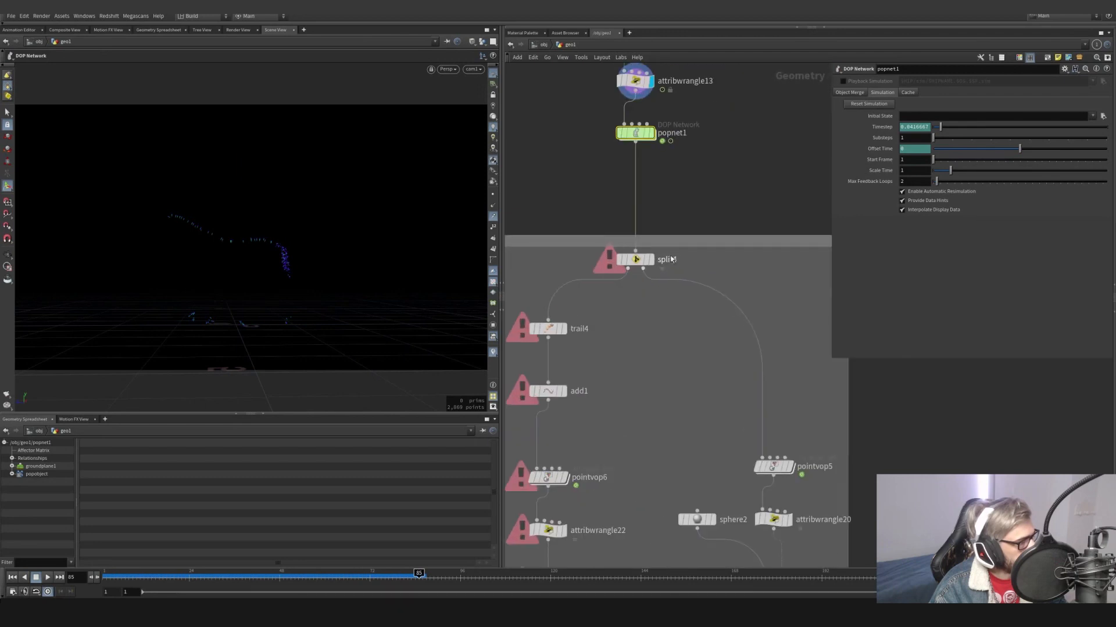
pyautogui.click(650, 259)
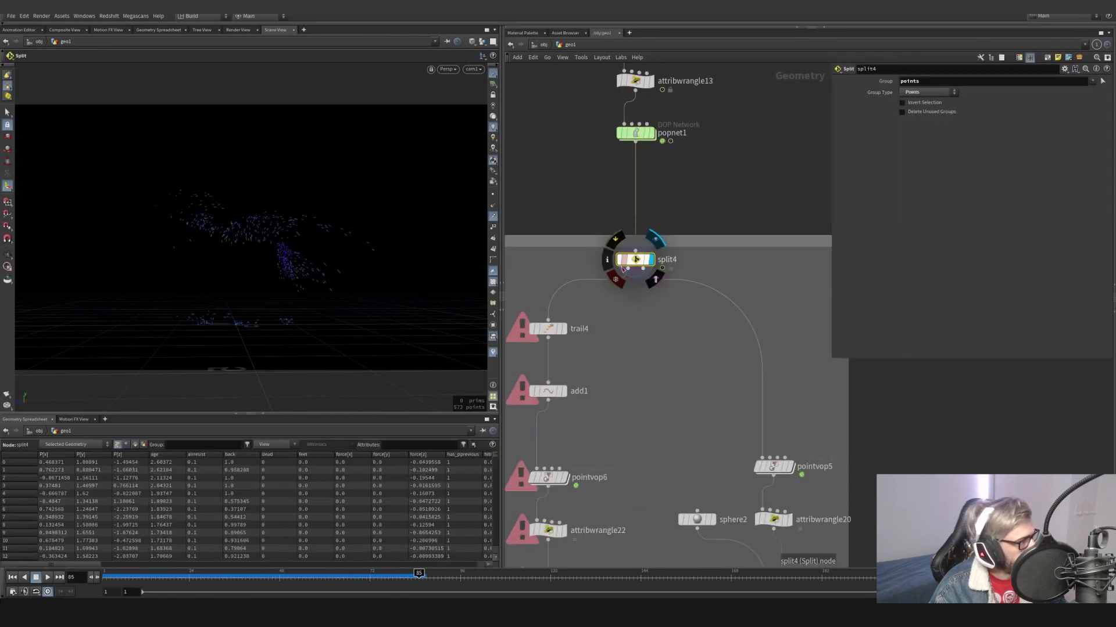
pyautogui.click(618, 244)
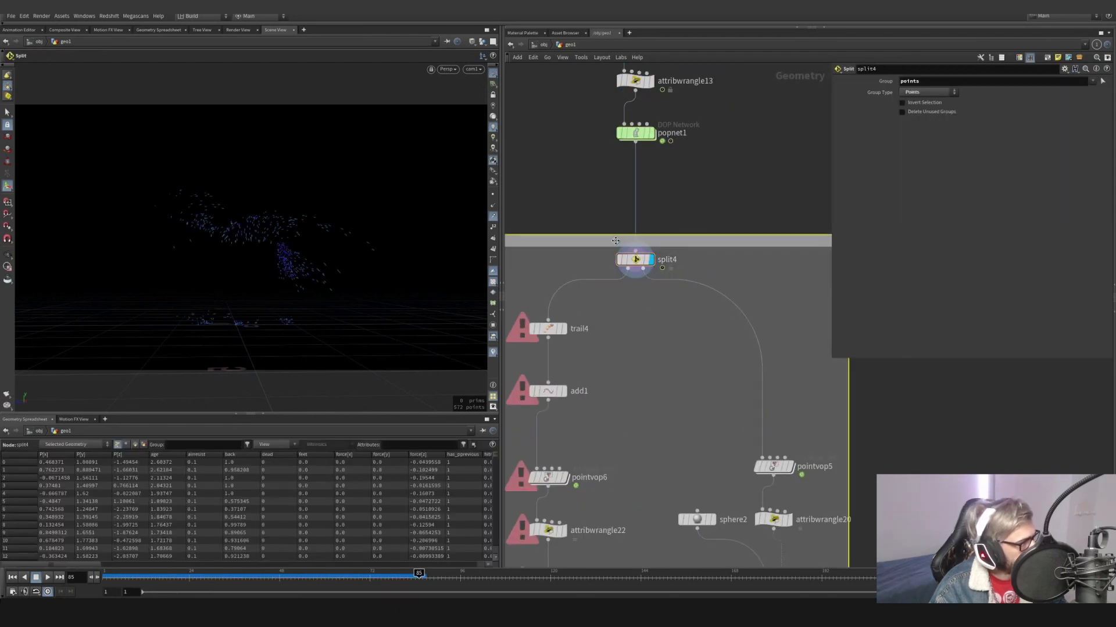
pyautogui.click(901, 103)
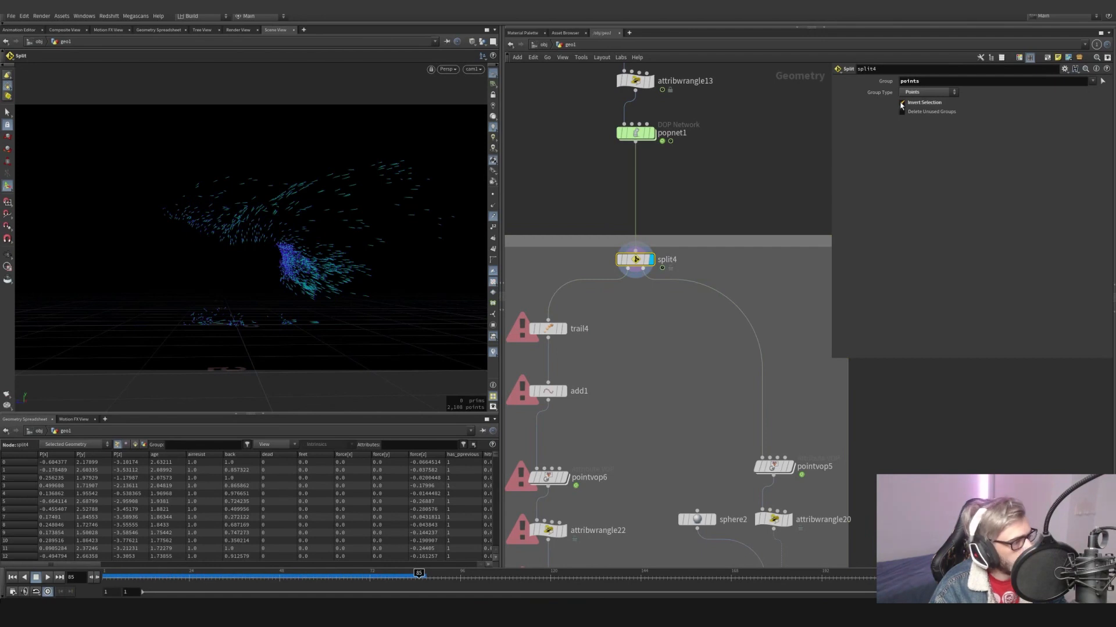
# Display trail4, followed by add1 with the viewport's point trails hidden, and examine the id attribute add1 uses to build its polygons
pyautogui.moveTo(668, 348); pyautogui.dragTo(723, 314, button='middle')
pyautogui.click(605, 296)
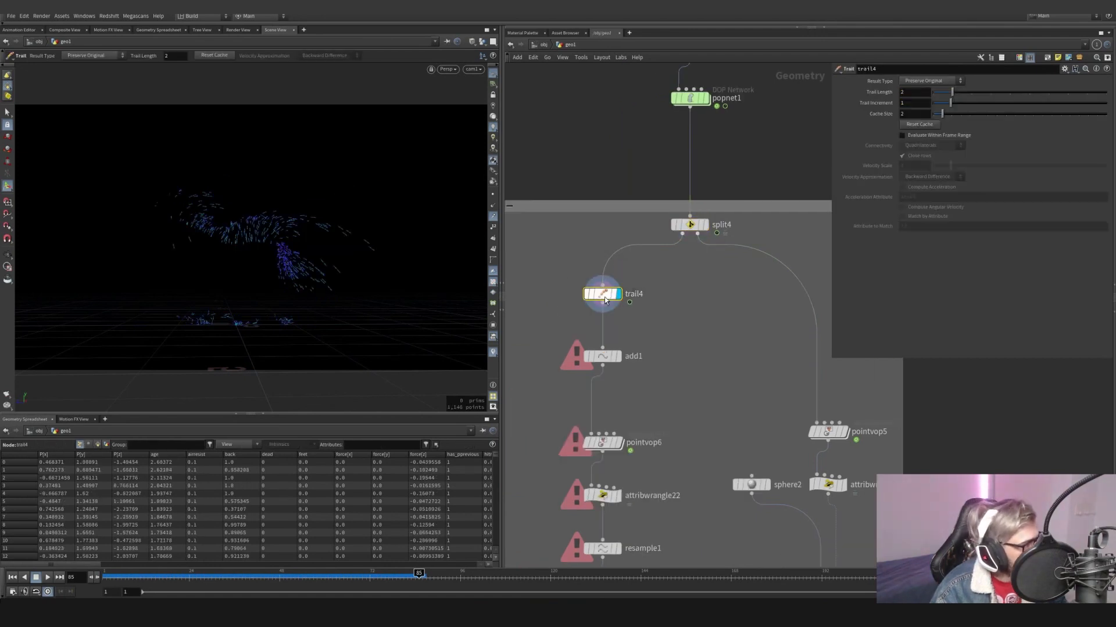
pyautogui.click(588, 360)
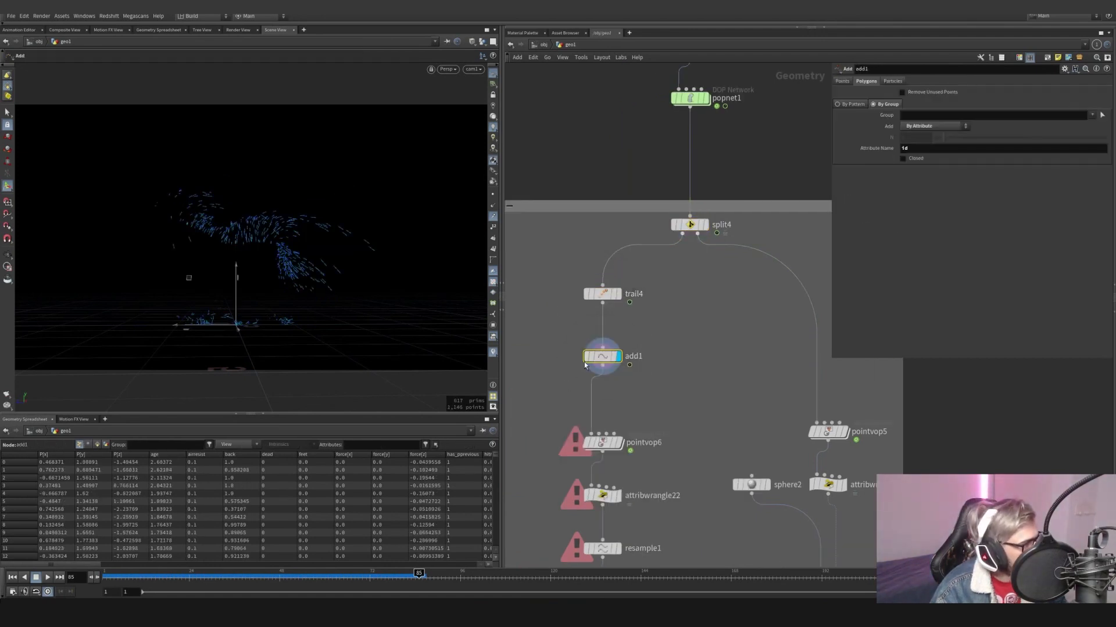
pyautogui.click(494, 219)
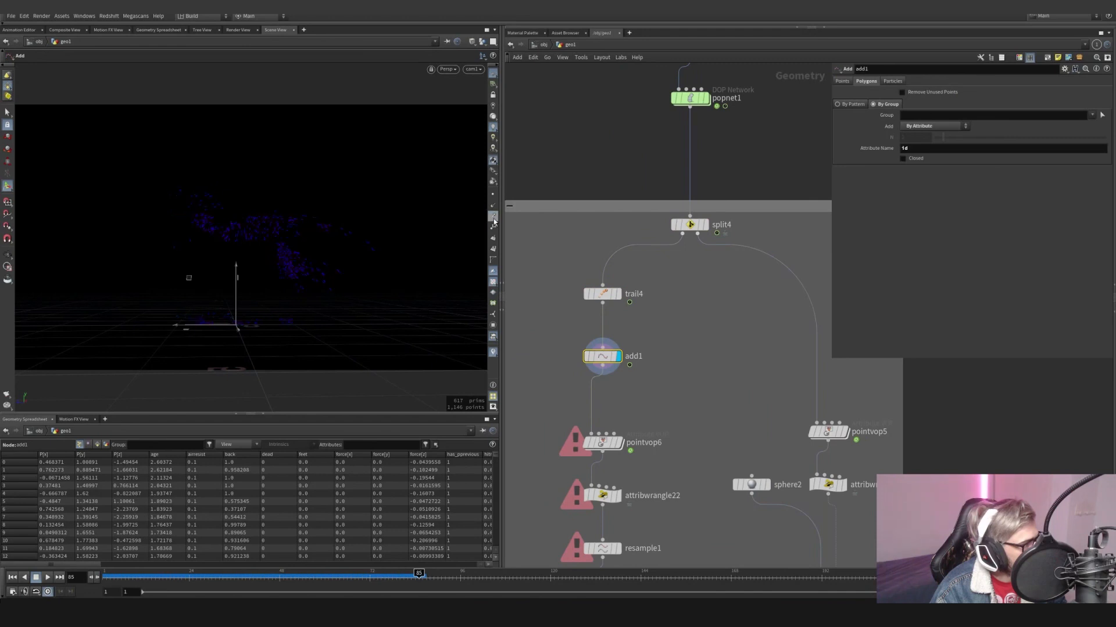
pyautogui.doubleClick(916, 147)
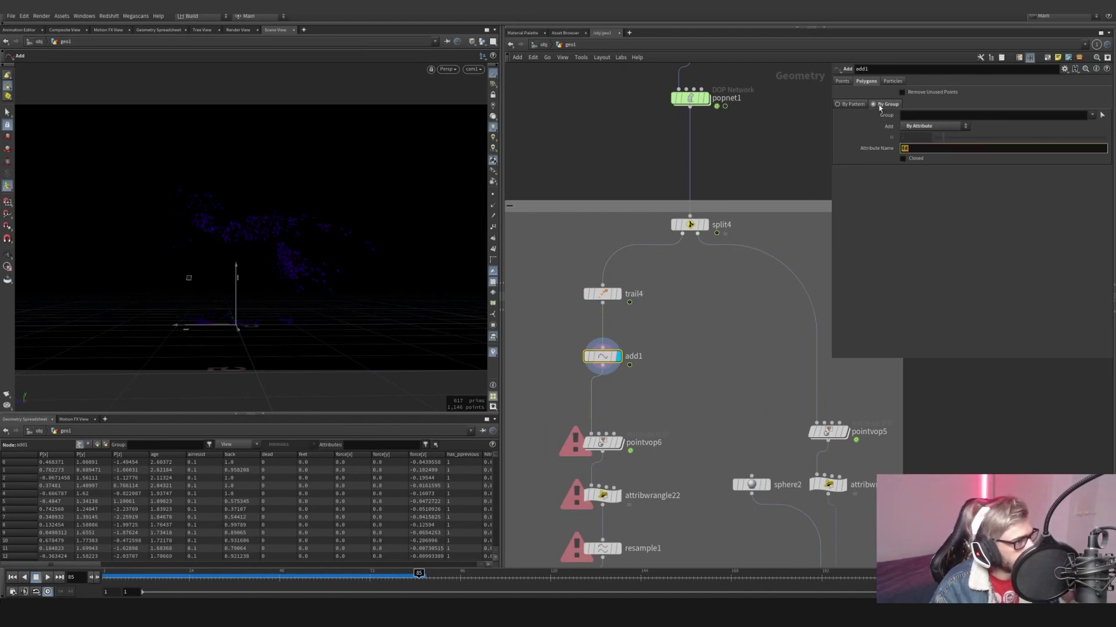
# Display pointvop6 and switch off the viewport visualizers so the particles show their own point colours
pyautogui.moveTo(627, 436); pyautogui.dragTo(642, 345, button='middle')
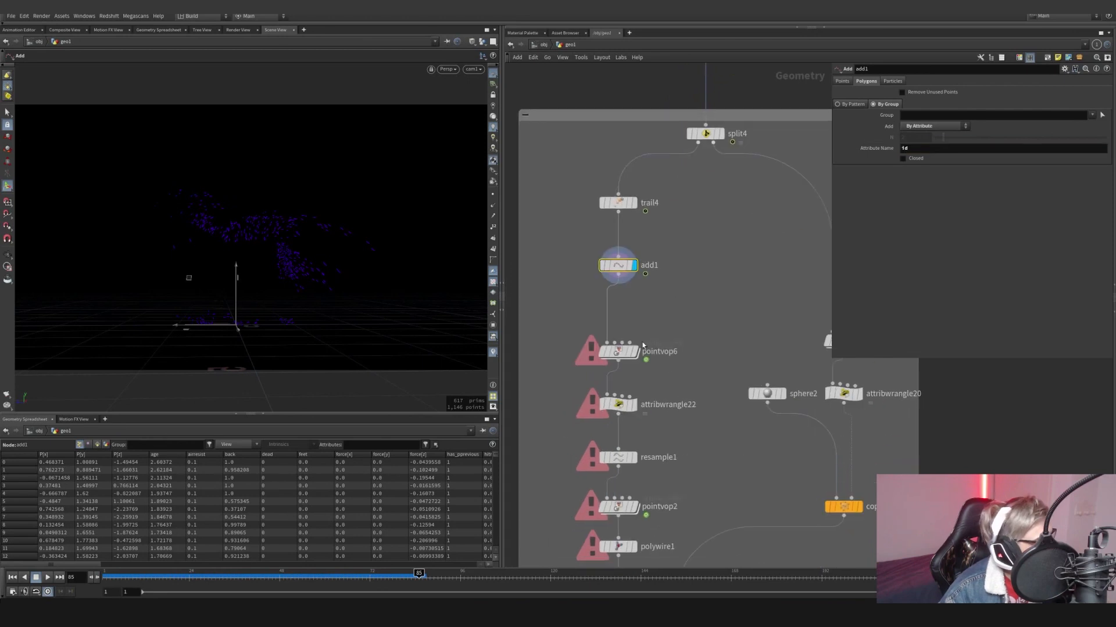
pyautogui.click(634, 352)
pyautogui.click(617, 351)
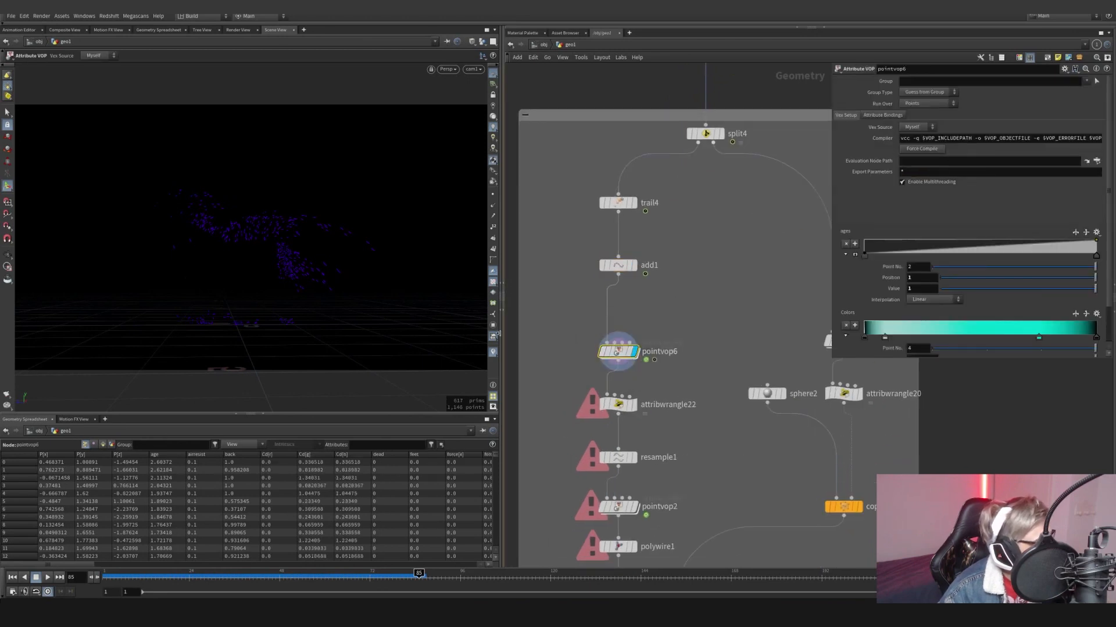
pyautogui.click(493, 353)
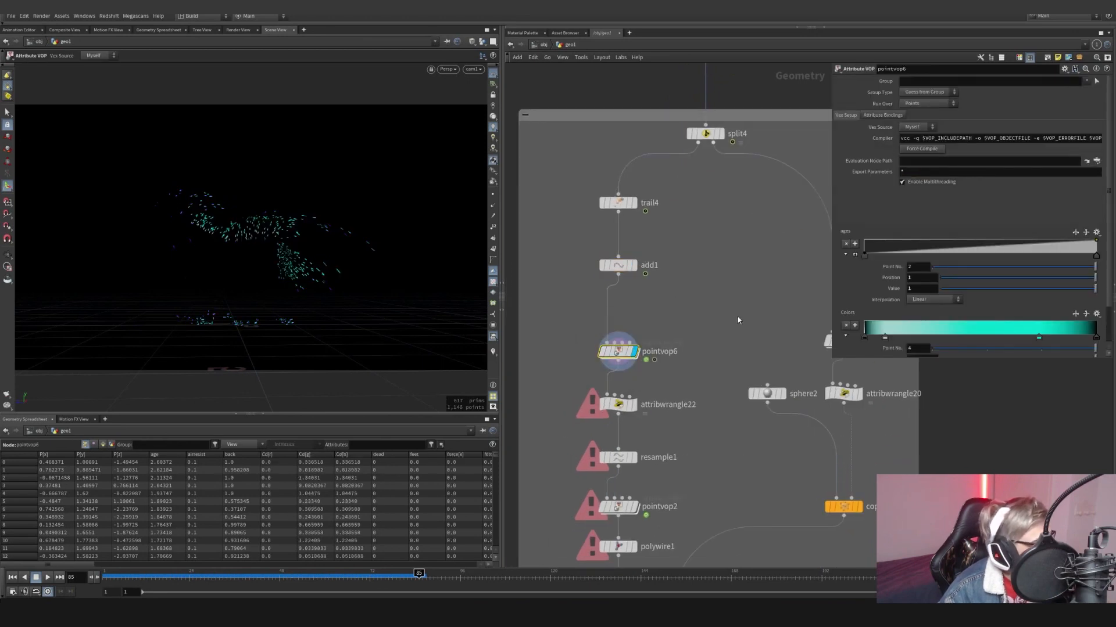
# Open pointvop6 and examine how nage feeds the width and fit1 nodes, re-entering 1 as fit1's Destination Max
pyautogui.doubleClick(623, 351)
pyautogui.moveTo(647, 327); pyautogui.dragTo(622, 328, button='middle')
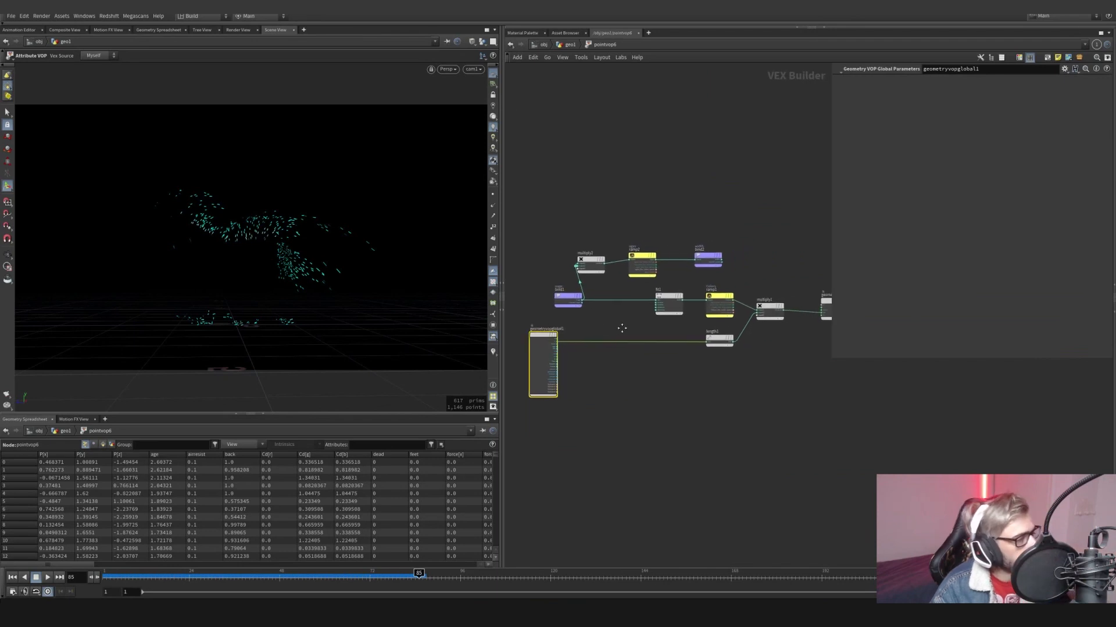
pyautogui.moveTo(566, 300); pyautogui.dragTo(706, 257)
pyautogui.scroll(5, 616, 326)
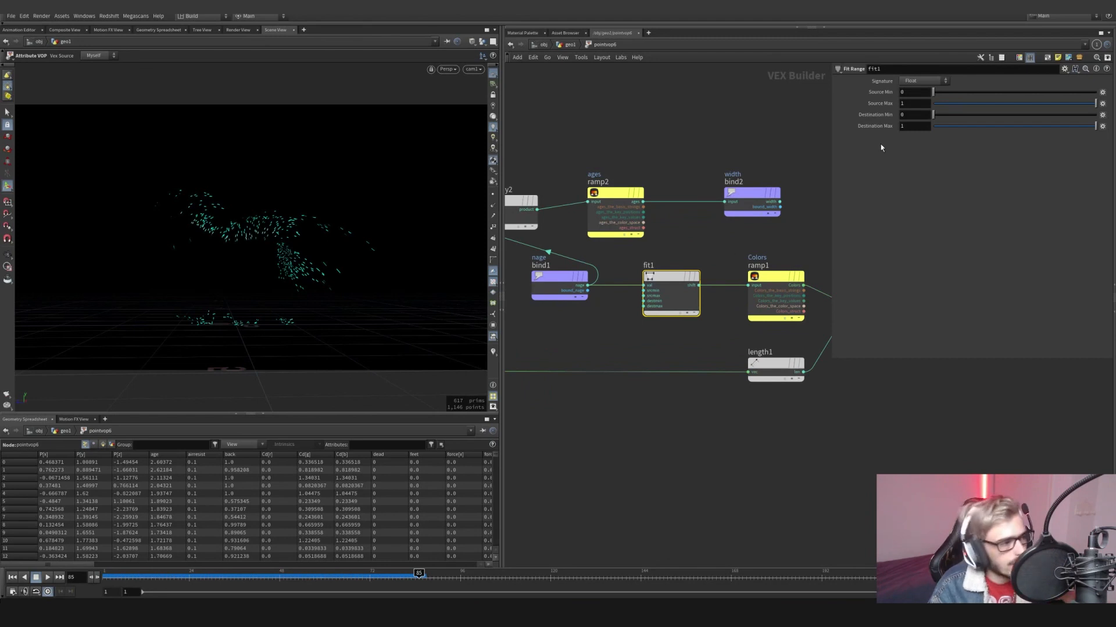
pyautogui.moveTo(909, 127); pyautogui.dragTo(881, 140)
pyautogui.write('1')
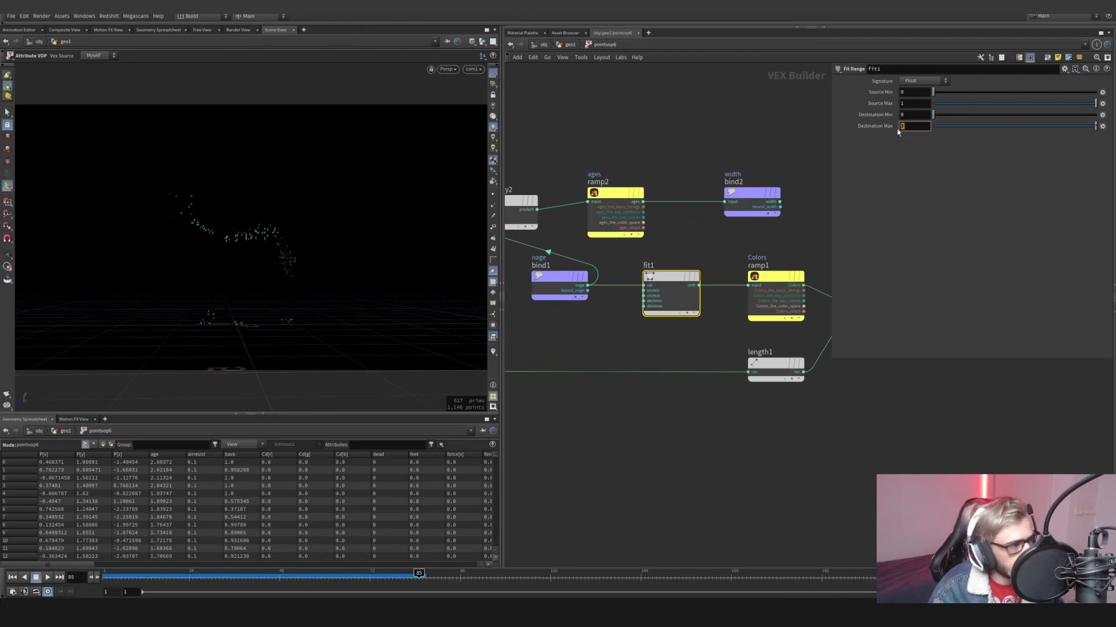
pyautogui.press('Return')
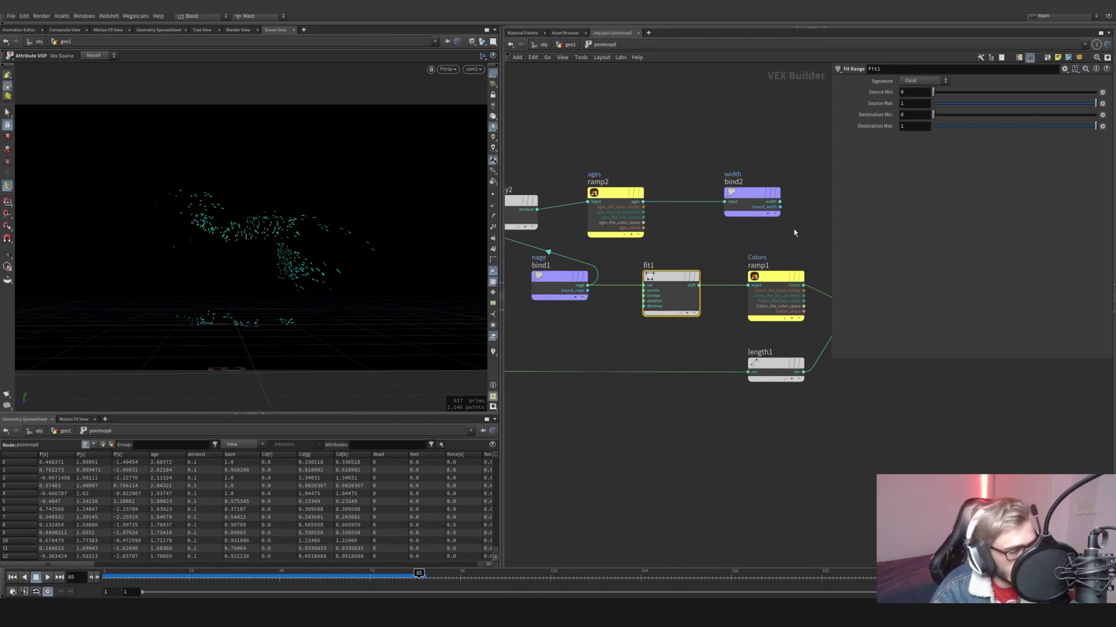
# Examine the Colors ramp parameter node ramp1, and return to geo1 to view the colour ramp on pointvop6
pyautogui.moveTo(827, 247); pyautogui.dragTo(781, 246, button='middle')
pyautogui.moveTo(781, 246); pyautogui.dragTo(685, 335)
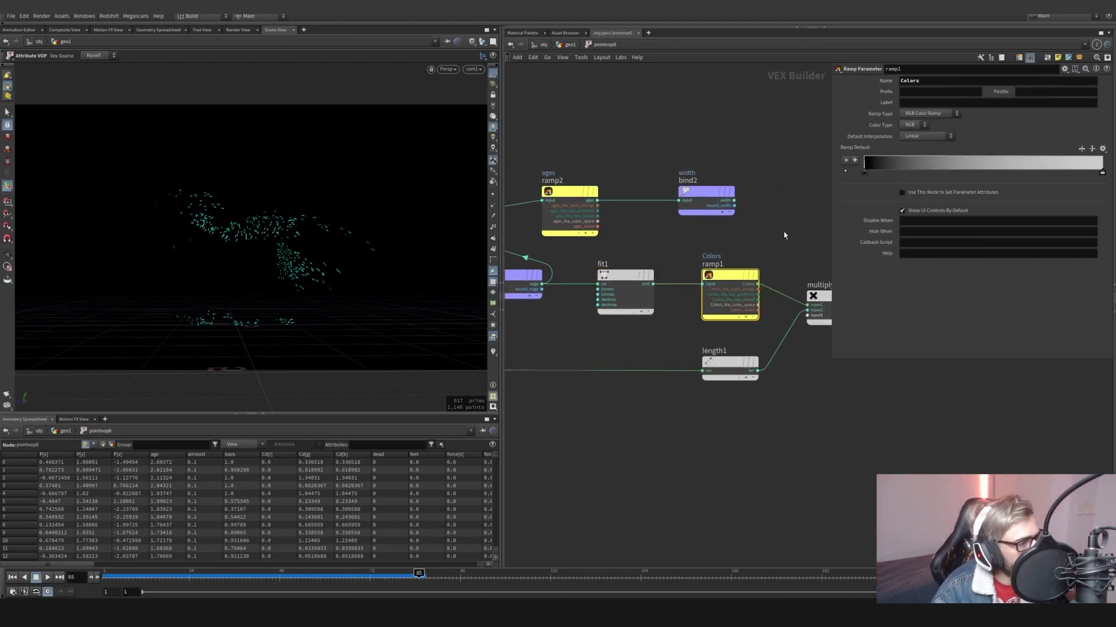
pyautogui.click(567, 45)
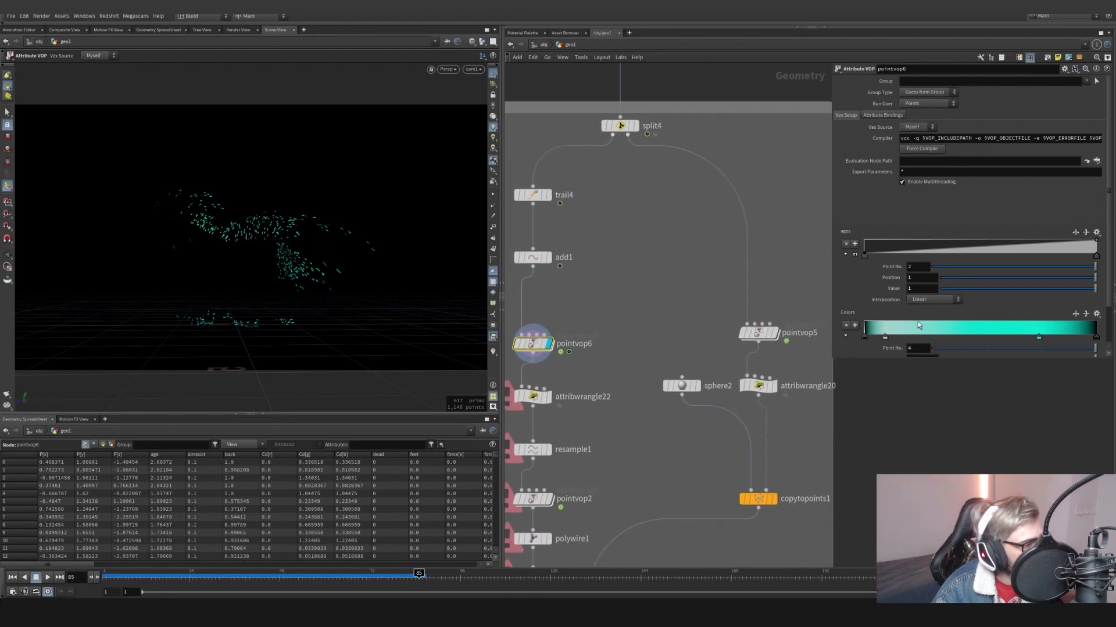
# Reopen pointvop6 and examine how multiply1 combines the Colors ramp with length1, tracing length1's input back to the global parameters
pyautogui.doubleClick(534, 346)
pyautogui.moveTo(617, 331); pyautogui.dragTo(575, 336, button='middle')
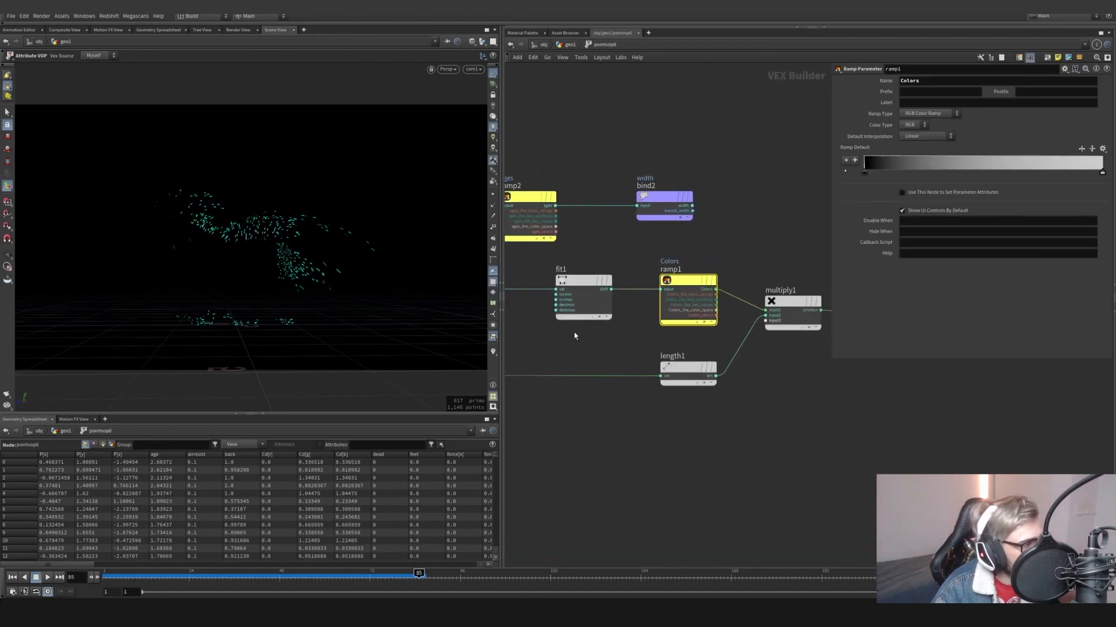
pyautogui.moveTo(778, 349); pyautogui.dragTo(721, 344, button='middle')
pyautogui.moveTo(781, 353); pyautogui.dragTo(701, 253)
pyautogui.moveTo(687, 387); pyautogui.dragTo(763, 365, button='middle')
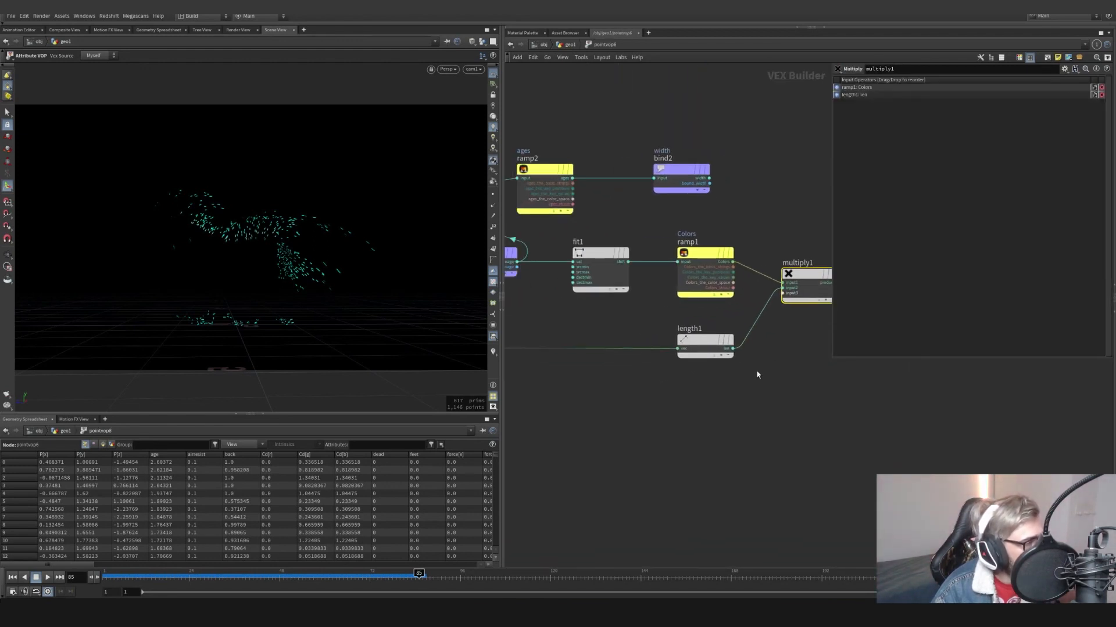
pyautogui.moveTo(757, 373); pyautogui.dragTo(703, 341)
pyautogui.scroll(-4, 633, 312)
pyautogui.moveTo(633, 312); pyautogui.dragTo(709, 332, button='middle')
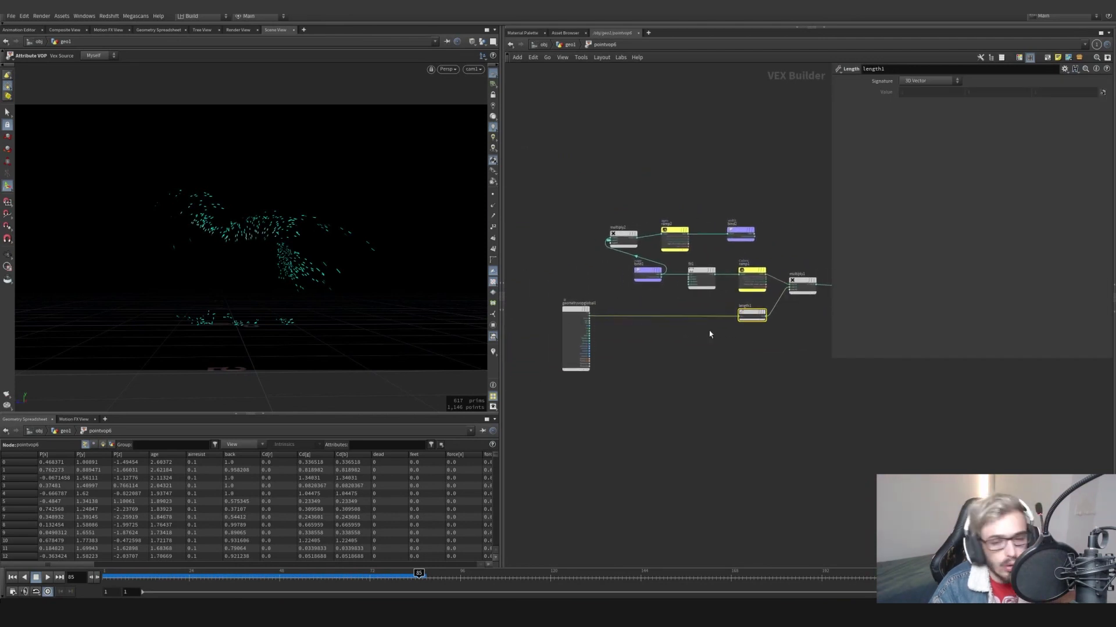
pyautogui.moveTo(820, 329); pyautogui.dragTo(750, 328, button='middle')
pyautogui.scroll(4, 715, 302)
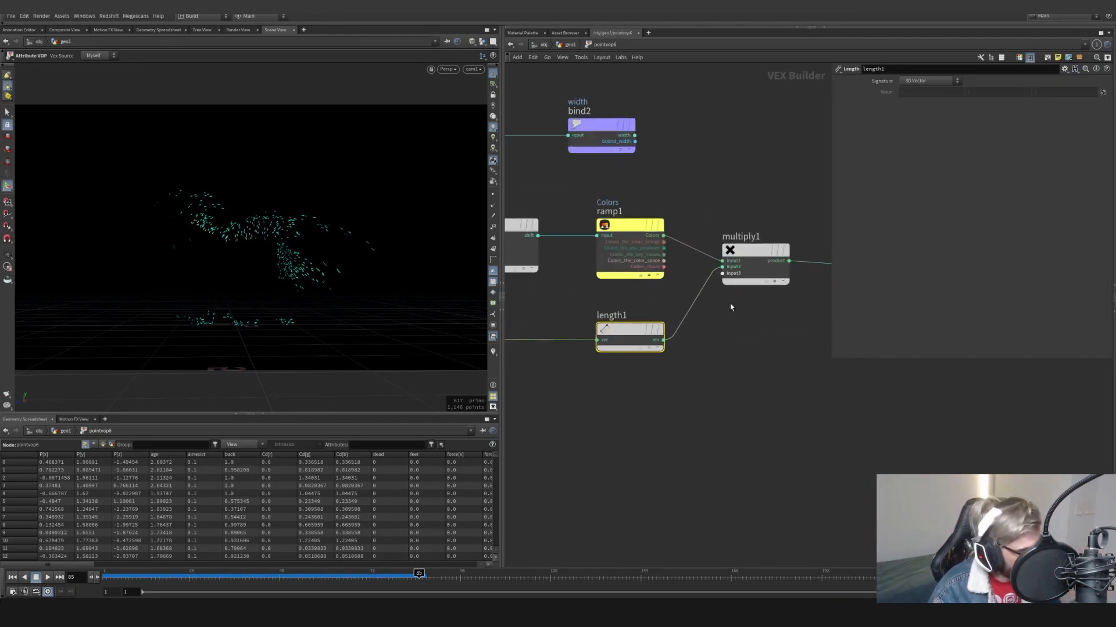
pyautogui.press('y')
pyautogui.moveTo(727, 303)
pyautogui.mouseDown()
pyautogui.moveTo(677, 283)
pyautogui.moveTo(680, 296)
pyautogui.mouseUp()
pyautogui.hotkey('ctrl', 'z')
pyautogui.press('y')
pyautogui.hotkey('ctrl', 'z')
pyautogui.press('t')
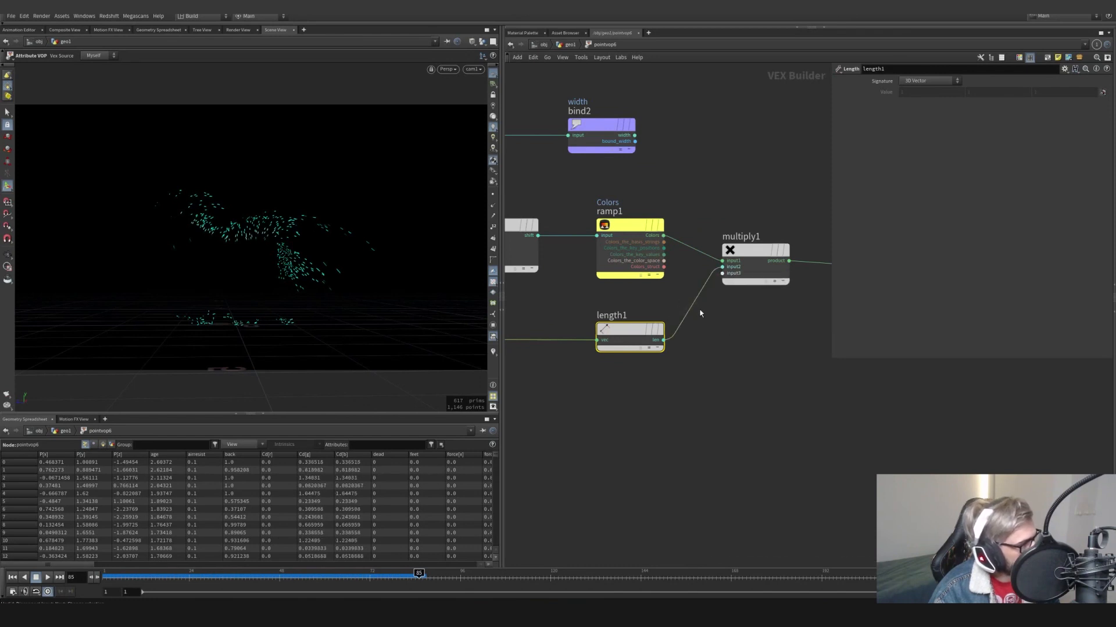
# Review the output, multiply2, ages ramp and width bind nodes in pointvop6, and return to the geo1 network
pyautogui.moveTo(746, 330); pyautogui.dragTo(593, 340, button='middle')
pyautogui.moveTo(668, 207); pyautogui.dragTo(821, 321)
pyautogui.scroll(-3, 702, 320)
pyautogui.moveTo(511, 265); pyautogui.dragTo(646, 271, button='middle')
pyautogui.scroll(3, 646, 273)
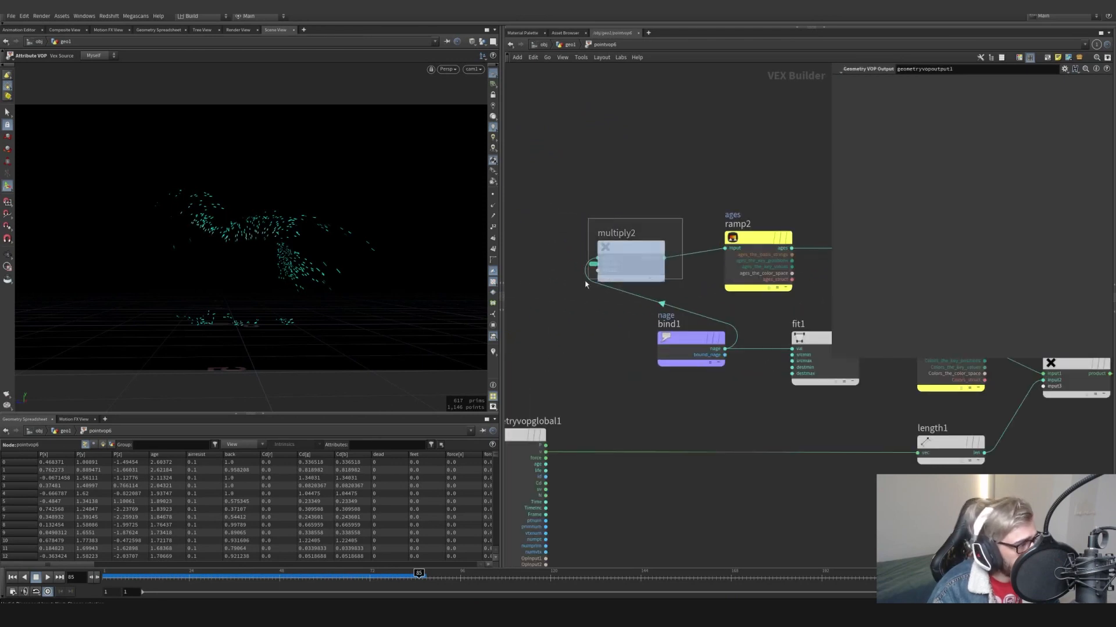
pyautogui.moveTo(610, 258)
pyautogui.mouseDown()
pyautogui.moveTo(659, 259)
pyautogui.moveTo(604, 261)
pyautogui.moveTo(598, 247)
pyautogui.moveTo(662, 272)
pyautogui.mouseUp()
pyautogui.moveTo(699, 209); pyautogui.dragTo(585, 225, button='middle')
pyautogui.moveTo(599, 215); pyautogui.dragTo(712, 319)
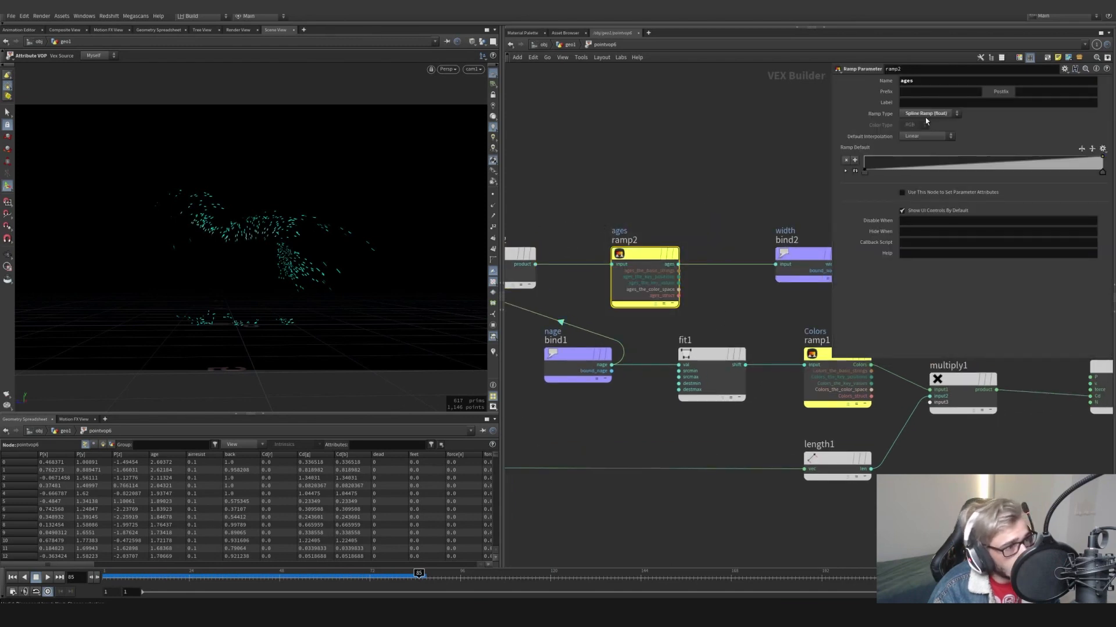
pyautogui.moveTo(716, 222); pyautogui.dragTo(661, 219, button='middle')
pyautogui.moveTo(664, 208); pyautogui.dragTo(807, 297)
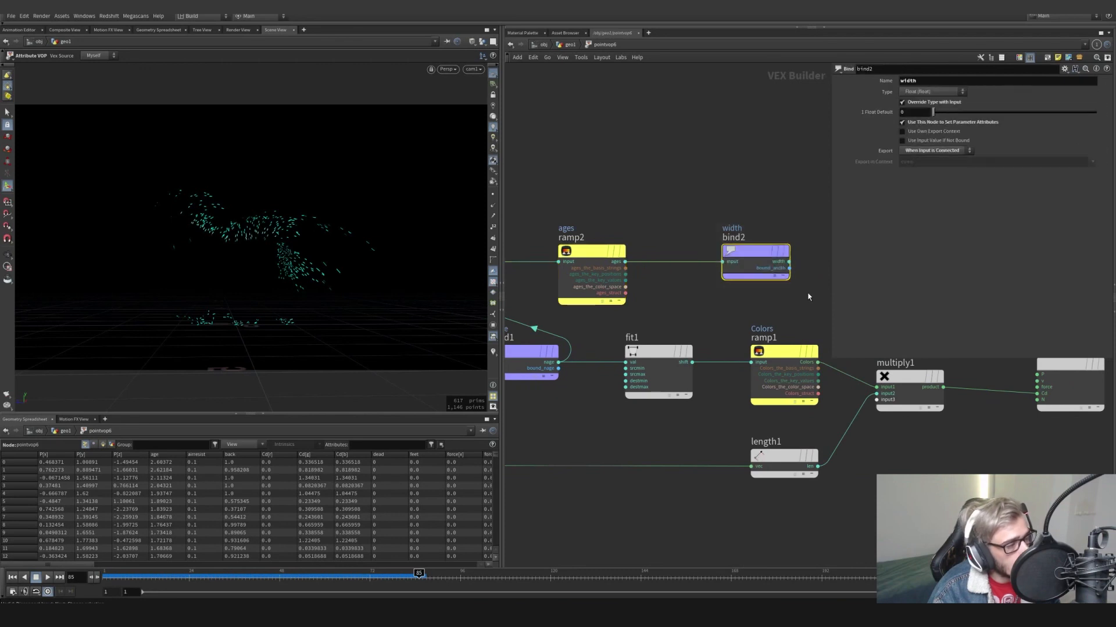
pyautogui.click(571, 45)
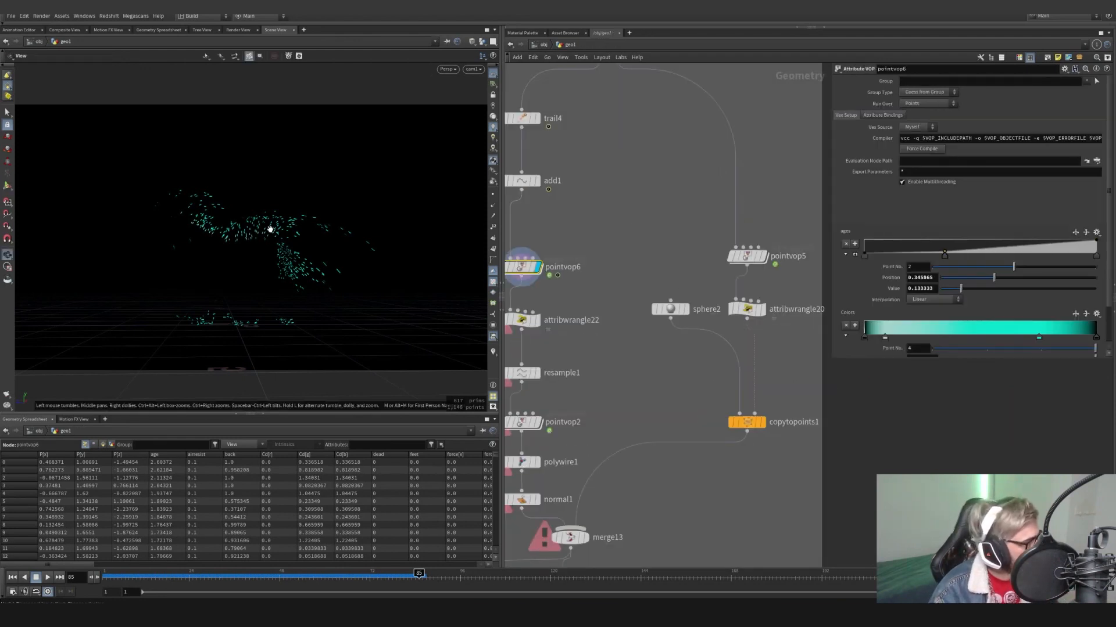
# Display the polywire1 node's result and move the timeline to frame 48
pyautogui.keyDown('alt'); pyautogui.moveTo(269, 229); pyautogui.dragTo(249, 207); pyautogui.keyUp('alt')
pyautogui.keyDown('alt'); pyautogui.moveTo(249, 207); pyautogui.dragTo(229, 169, button='right'); pyautogui.keyUp('alt')
pyautogui.keyDown('alt'); pyautogui.moveTo(229, 169); pyautogui.dragTo(205, 211); pyautogui.keyUp('alt')
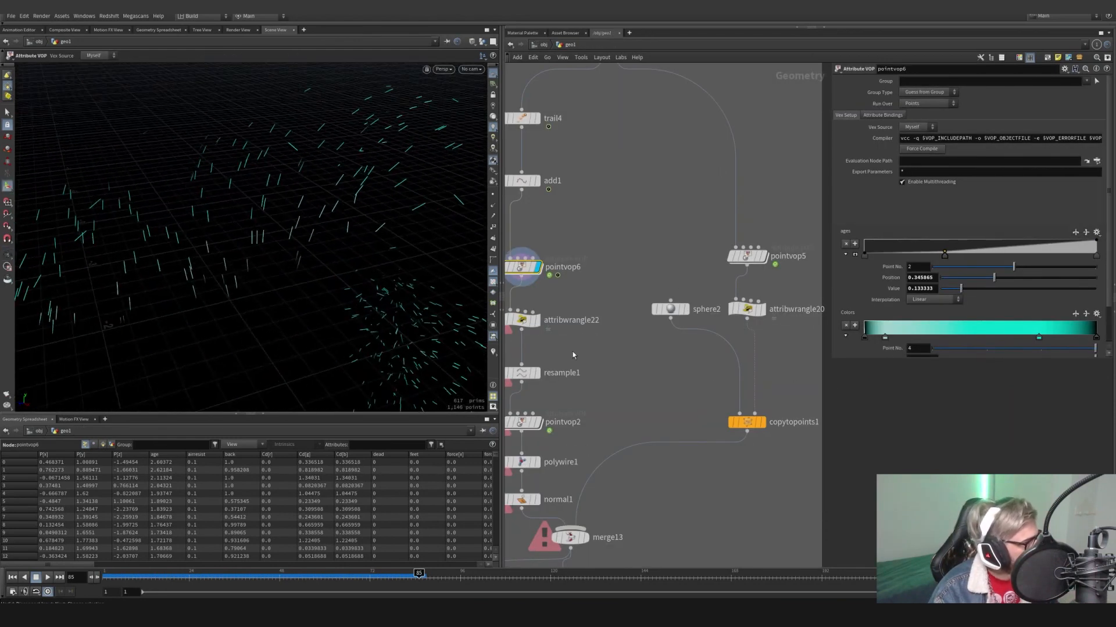
pyautogui.scroll(-4, 573, 351)
pyautogui.click(618, 346)
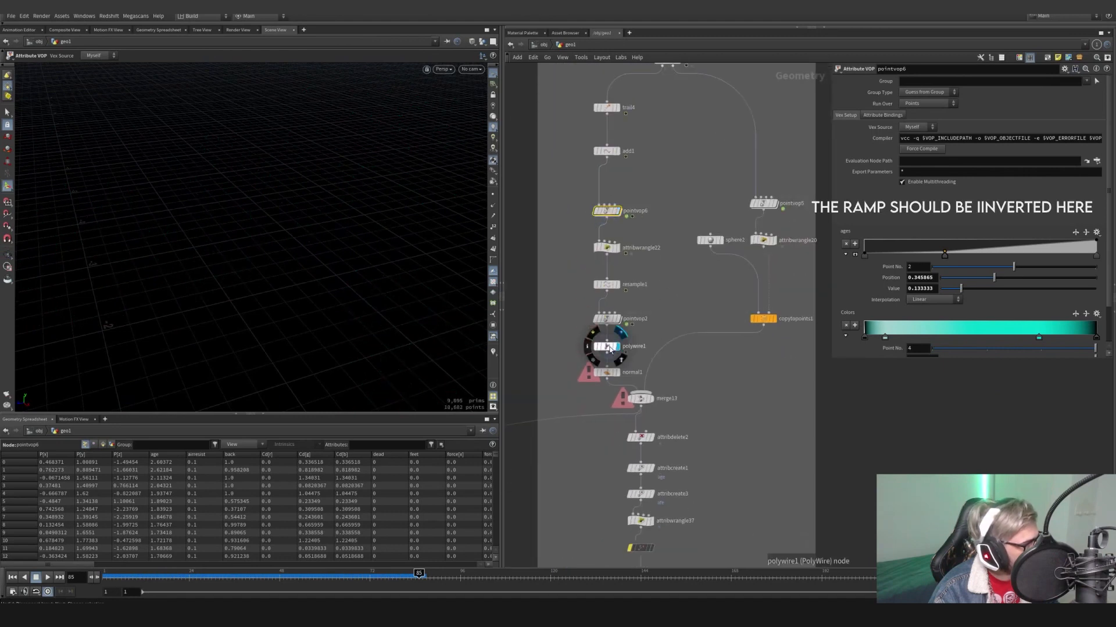
pyautogui.click(271, 576)
pyautogui.moveTo(272, 579); pyautogui.dragTo(280, 578)
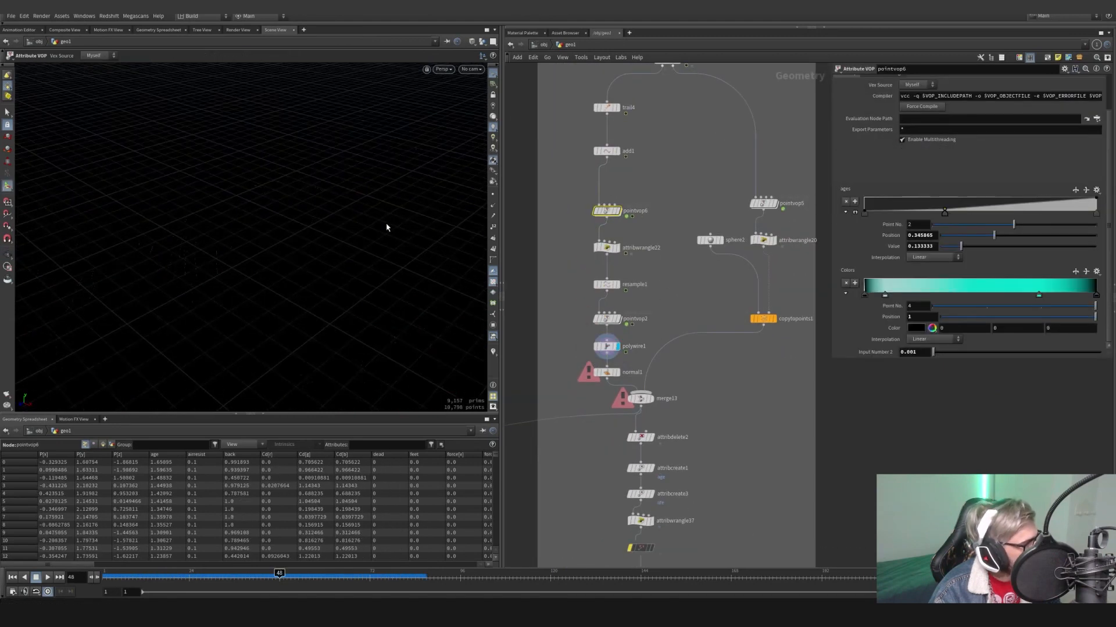
pyautogui.keyDown('alt'); pyautogui.moveTo(386, 226); pyautogui.dragTo(247, 178); pyautogui.keyUp('alt')
pyautogui.keyDown('alt'); pyautogui.moveTo(280, 216); pyautogui.dragTo(239, 181); pyautogui.keyUp('alt')
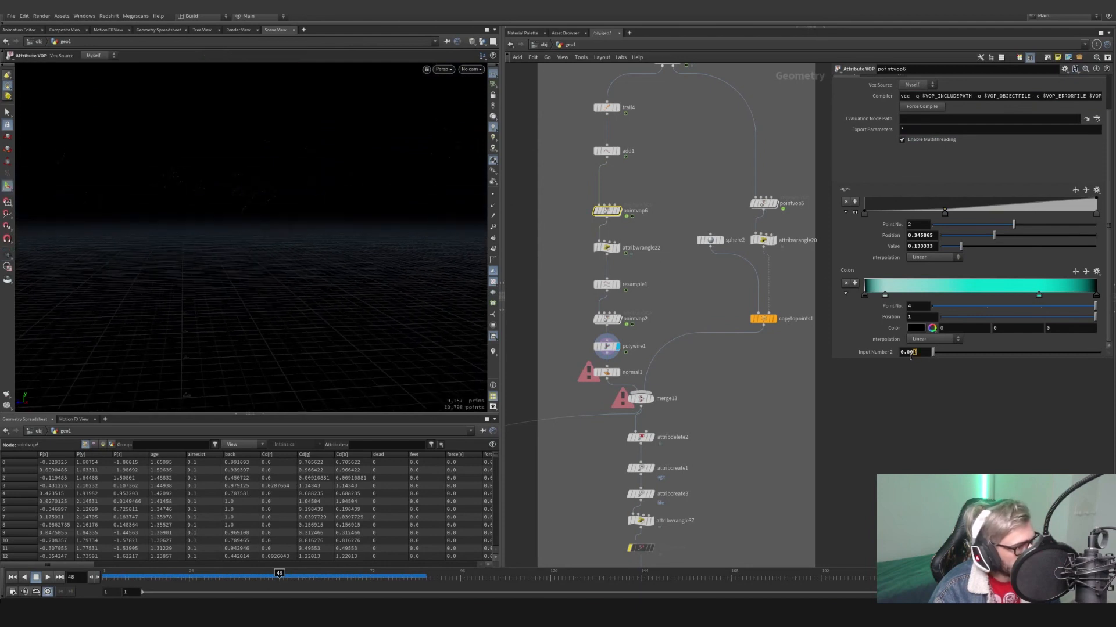
# Set pointvop6's Input Number 2 to 0.01 and move the ages ramp's middle point to about position 0.05
pyautogui.write('1')
pyautogui.press('Return')
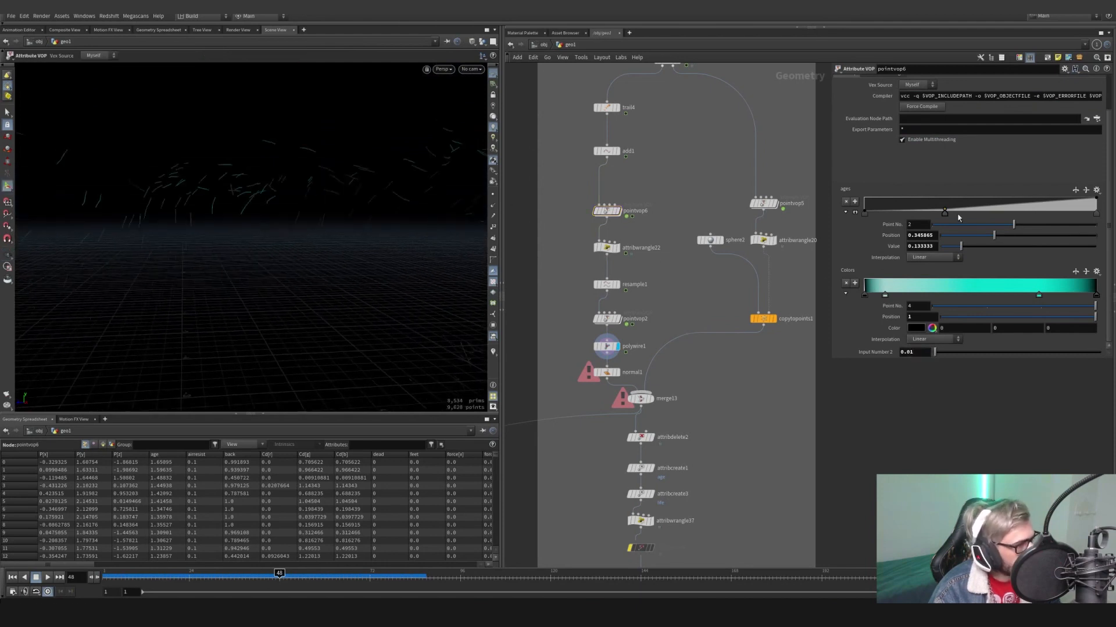
pyautogui.moveTo(945, 216); pyautogui.dragTo(876, 216)
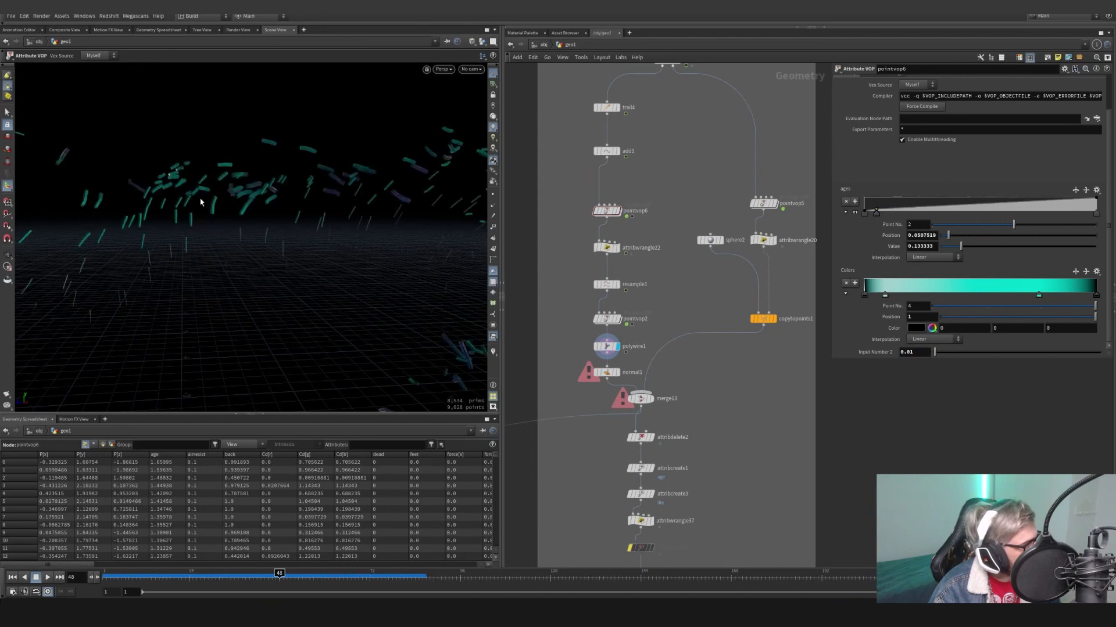
pyautogui.keyDown('alt'); pyautogui.moveTo(227, 187); pyautogui.dragTo(261, 213, button='right'); pyautogui.keyUp('alt')
# Move the ages ramp's middle point to about position 0.459 and set Input Number 2 to 0.001
pyautogui.moveTo(877, 217); pyautogui.dragTo(971, 219)
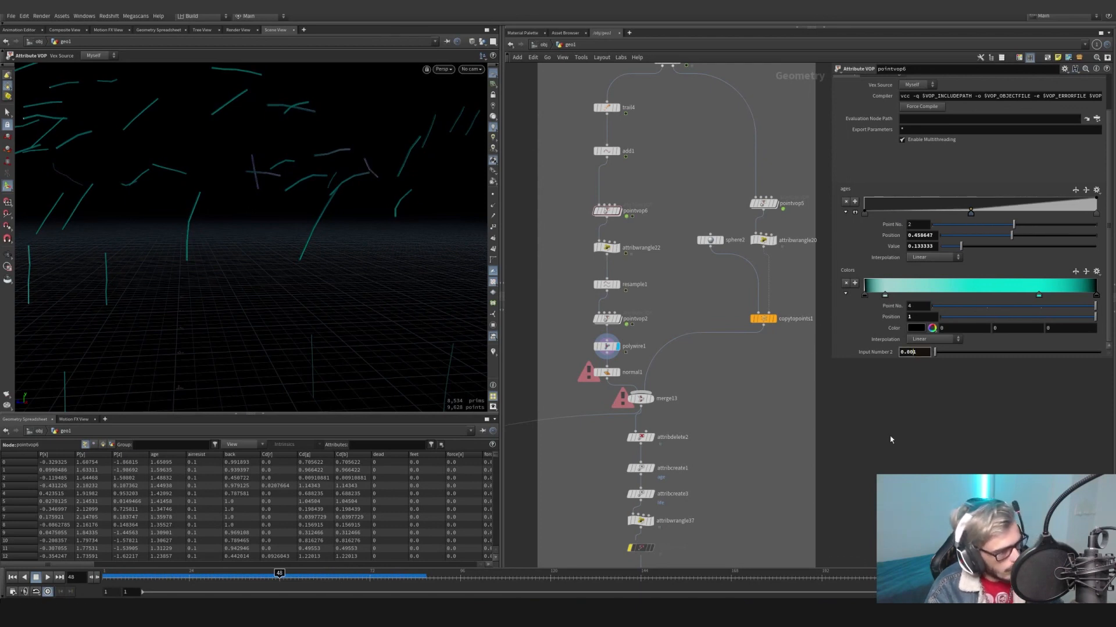
pyautogui.press('Return')
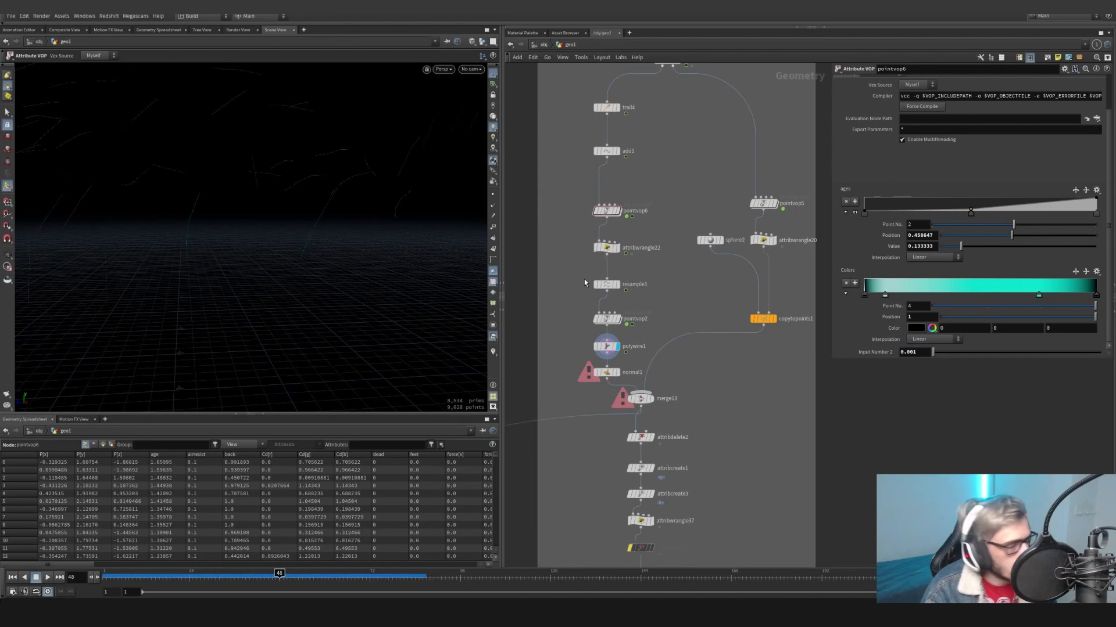
# Display attribwrangle22 and examine its expression that derives Alpha from the clamped color length
pyautogui.click(620, 249)
pyautogui.moveTo(659, 269); pyautogui.dragTo(570, 233)
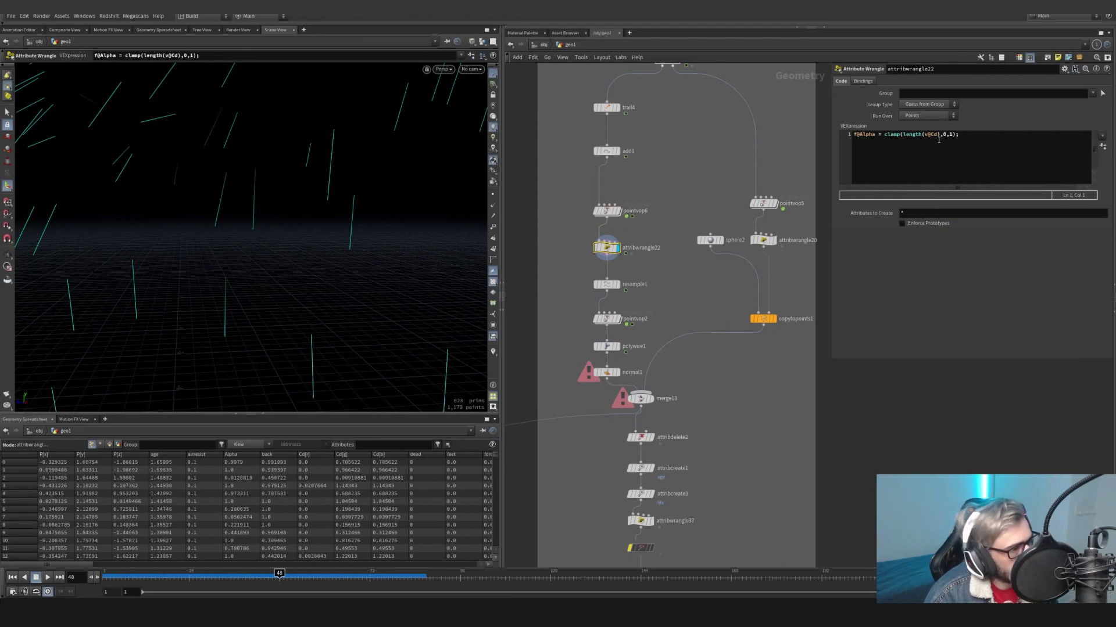
pyautogui.moveTo(975, 140); pyautogui.dragTo(839, 142)
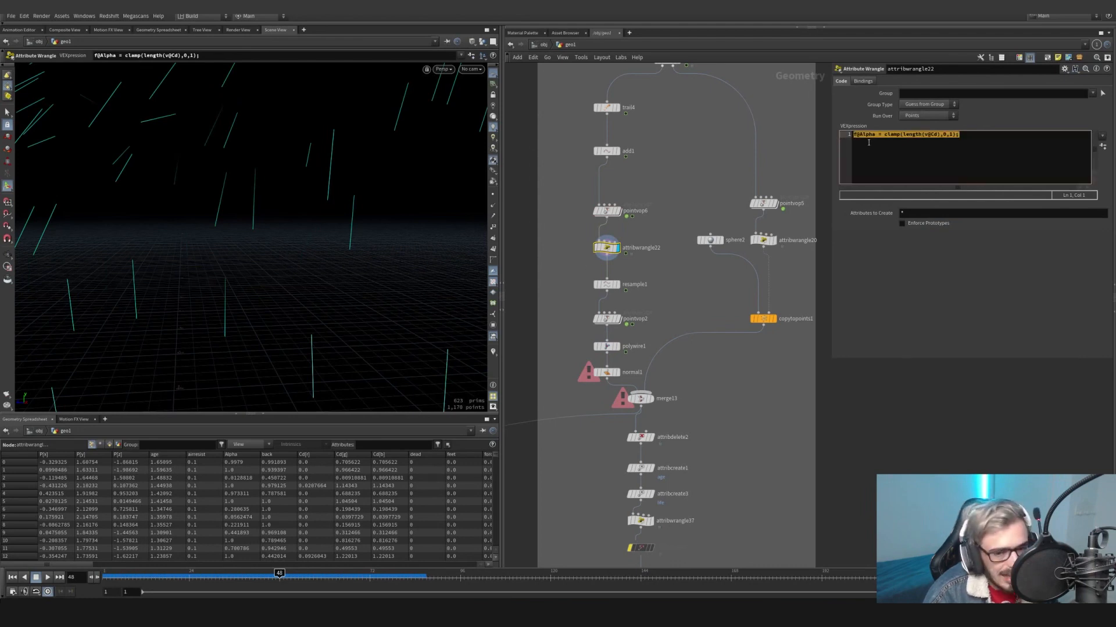
pyautogui.click(876, 134)
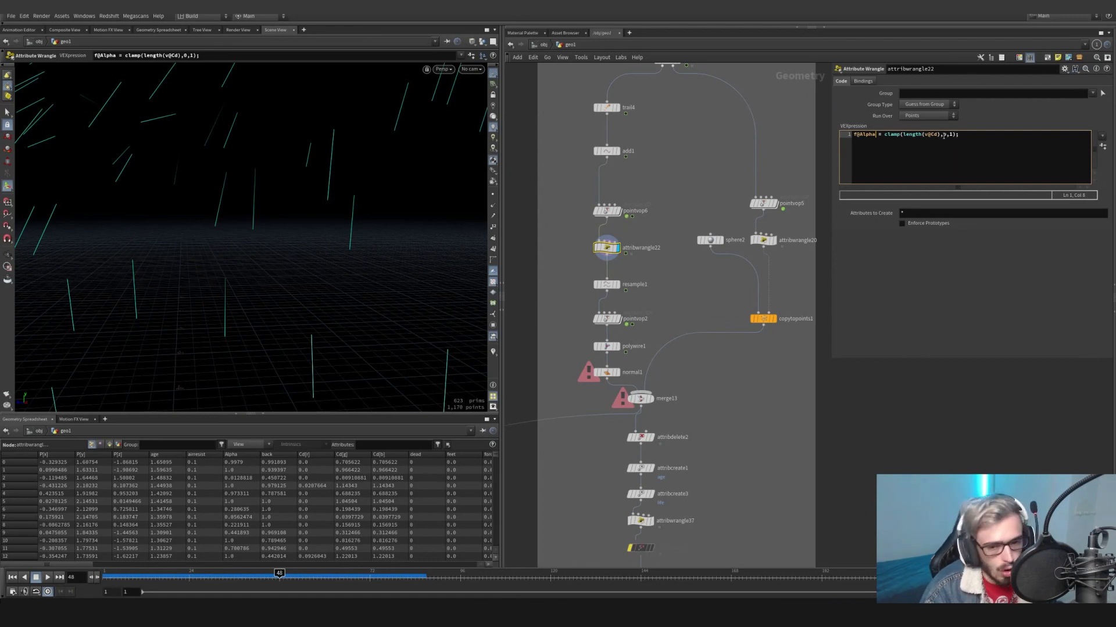
# Display resample1 and pointvop2 in turn to compare the resampled trails with the noise-displaced ones
pyautogui.click(615, 284)
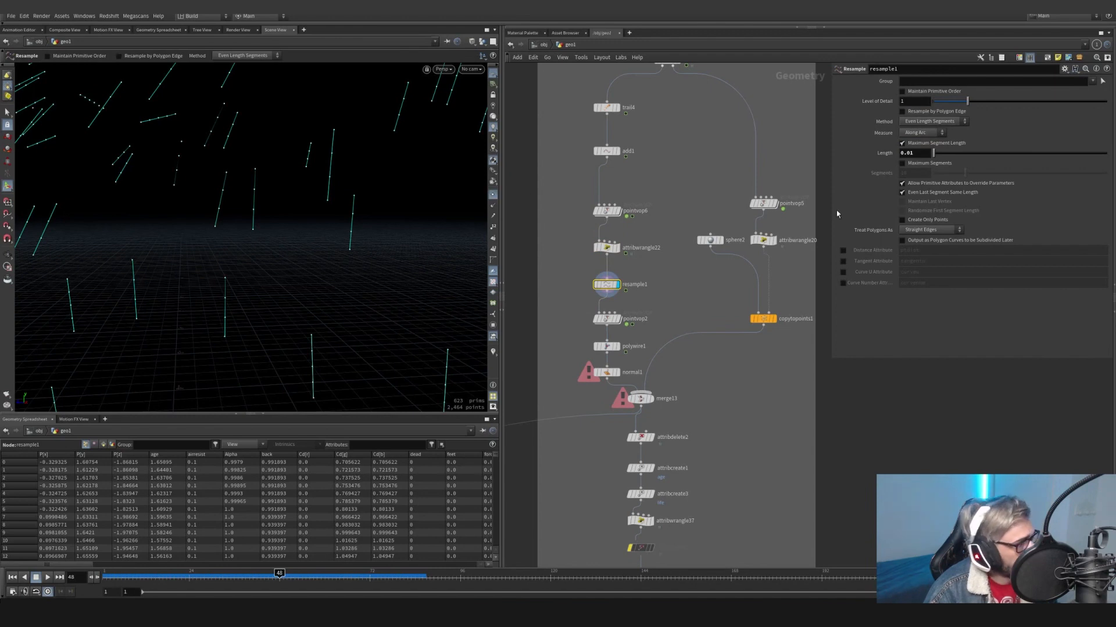
pyautogui.click(612, 319)
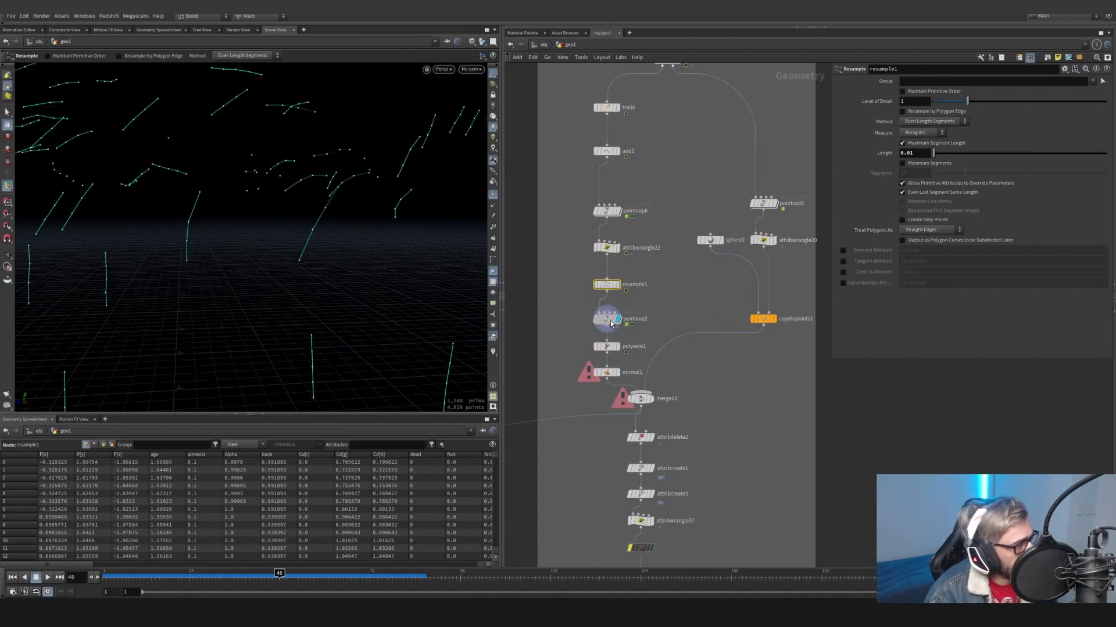
pyautogui.press('Up')
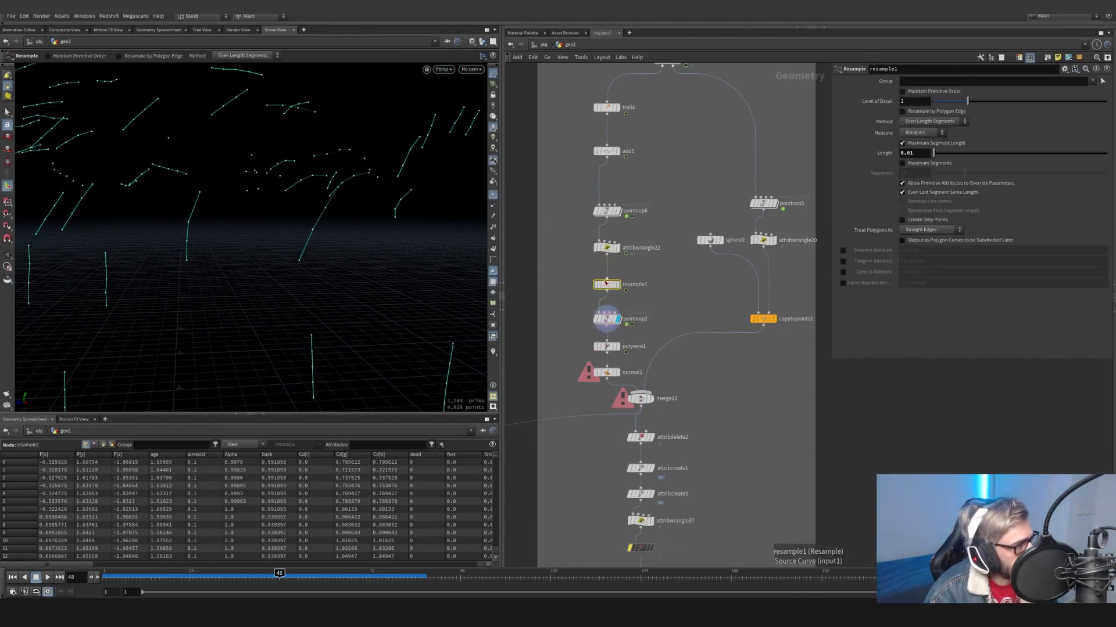
# Open pointvop2 and examine its nage bind node and the ramp it feeds
pyautogui.doubleClick(612, 326)
pyautogui.click(581, 401)
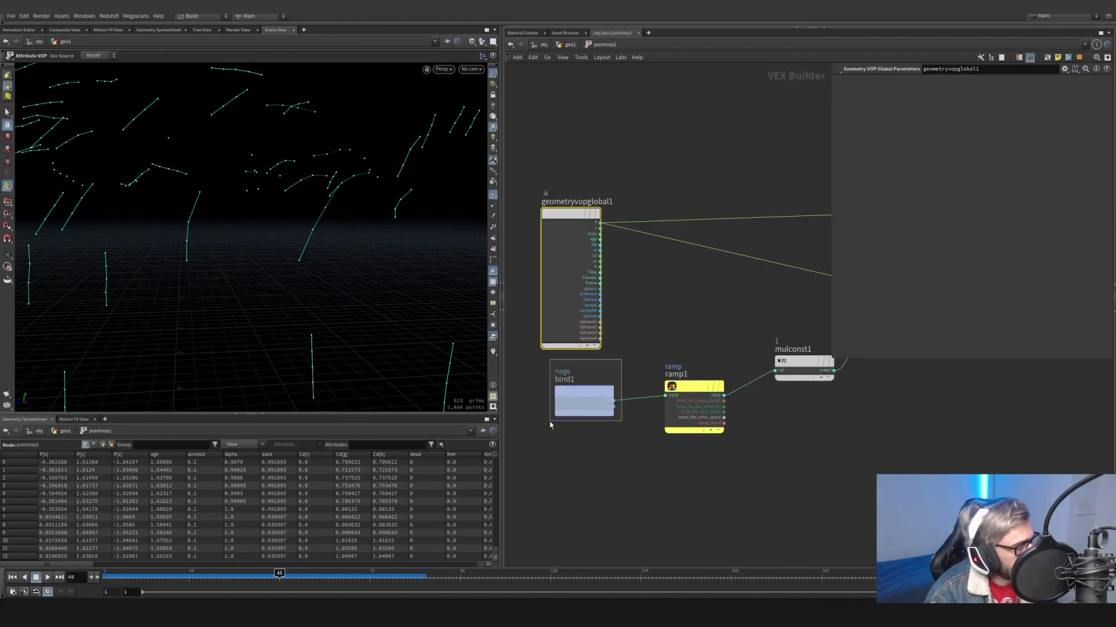
pyautogui.moveTo(635, 367); pyautogui.dragTo(531, 447)
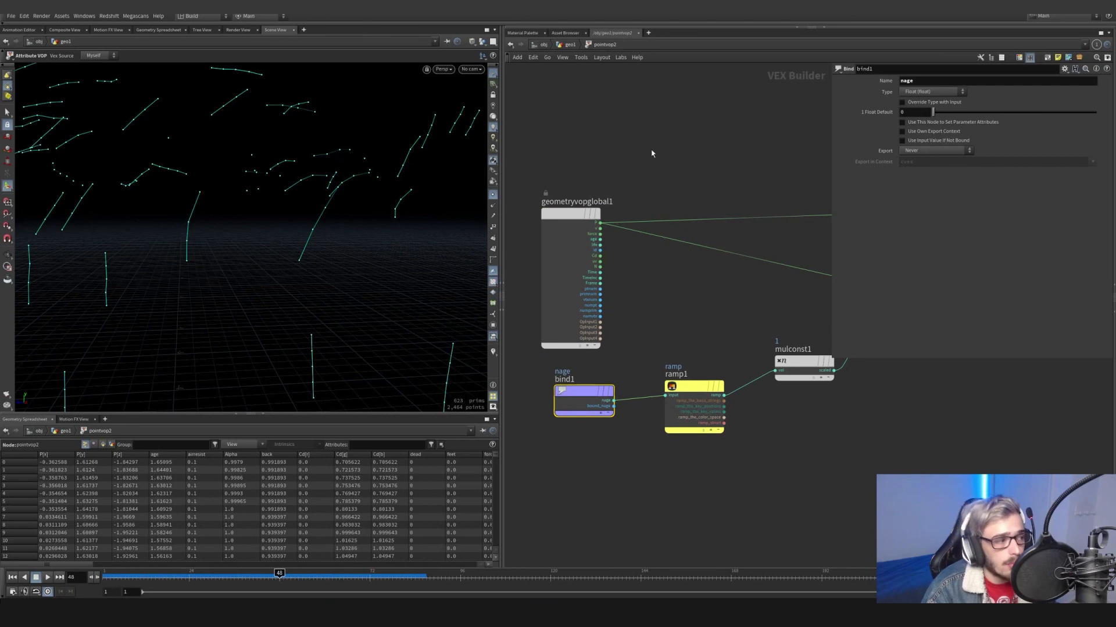
pyautogui.scroll(-3, 733, 269)
pyautogui.moveTo(732, 265); pyautogui.dragTo(660, 270, button='middle')
pyautogui.click(638, 365)
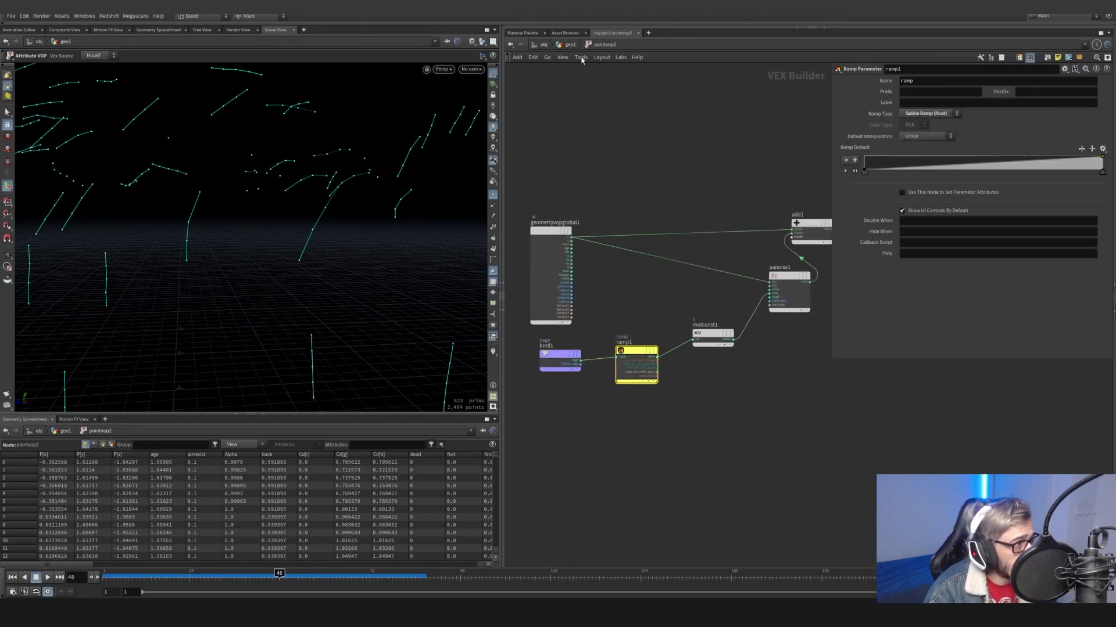
pyautogui.click(569, 44)
pyautogui.doubleClick(610, 324)
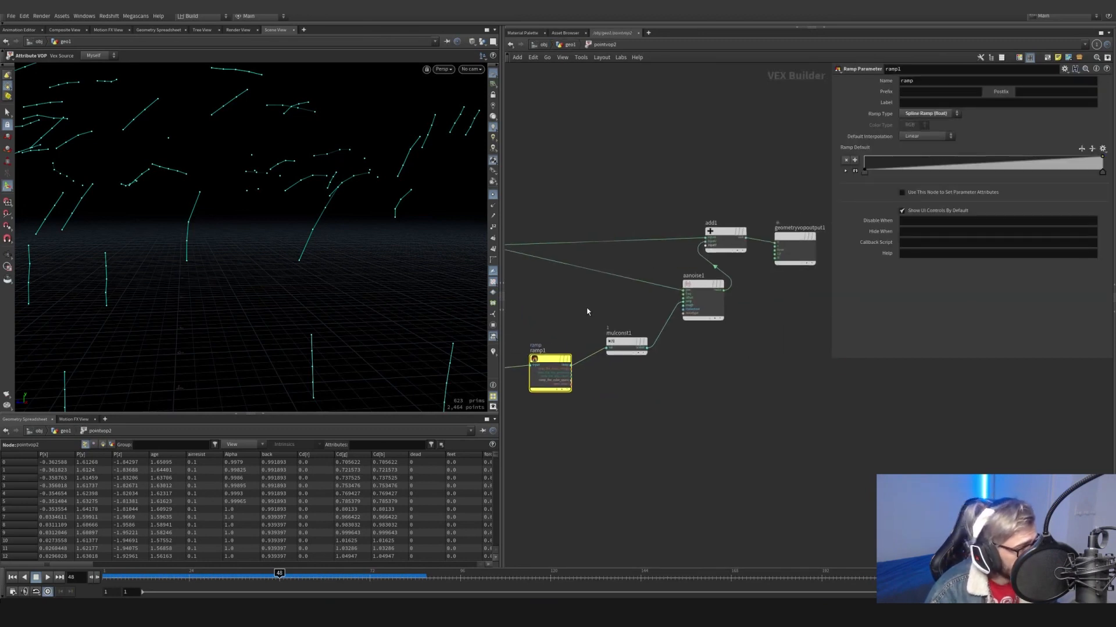
# Inspect the parameters of the mulconst1 and aanoise1 nodes in pointvop2
pyautogui.moveTo(588, 314); pyautogui.dragTo(665, 373)
pyautogui.moveTo(664, 371); pyautogui.dragTo(584, 294)
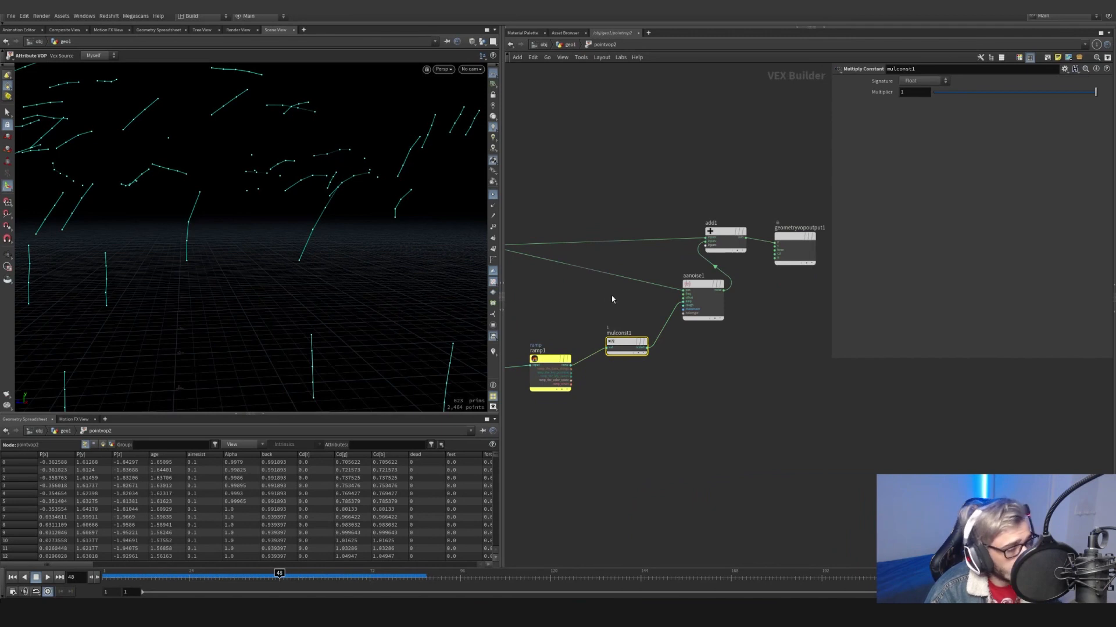
pyautogui.scroll(3, 705, 314)
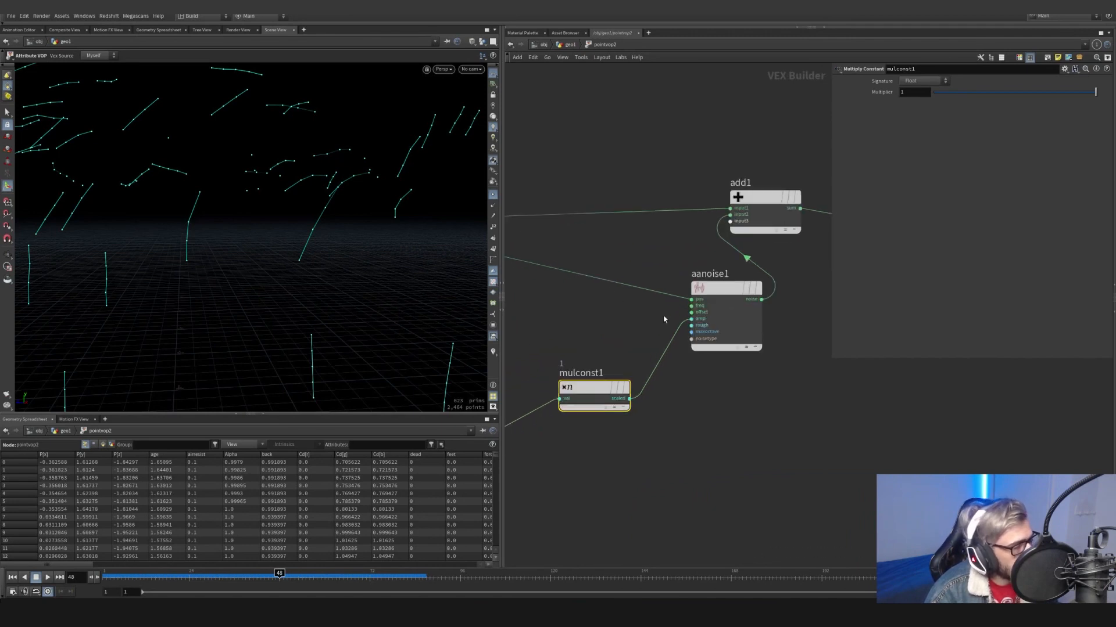
pyautogui.scroll(-2, 649, 319)
pyautogui.moveTo(649, 322); pyautogui.dragTo(682, 324, button='middle')
pyautogui.click(726, 303)
pyautogui.scroll(-3, 691, 260)
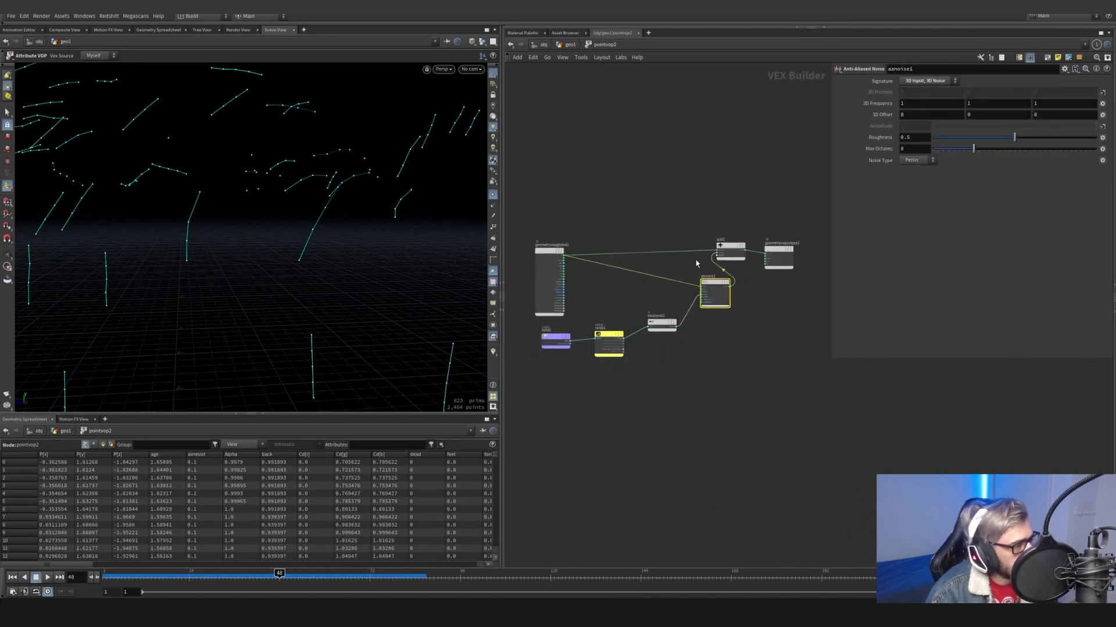
# Move the global parameters node closer to the add and noise nodes, check mulconst1, and return to geo1
pyautogui.moveTo(548, 254); pyautogui.dragTo(688, 237)
pyautogui.scroll(5, 684, 242)
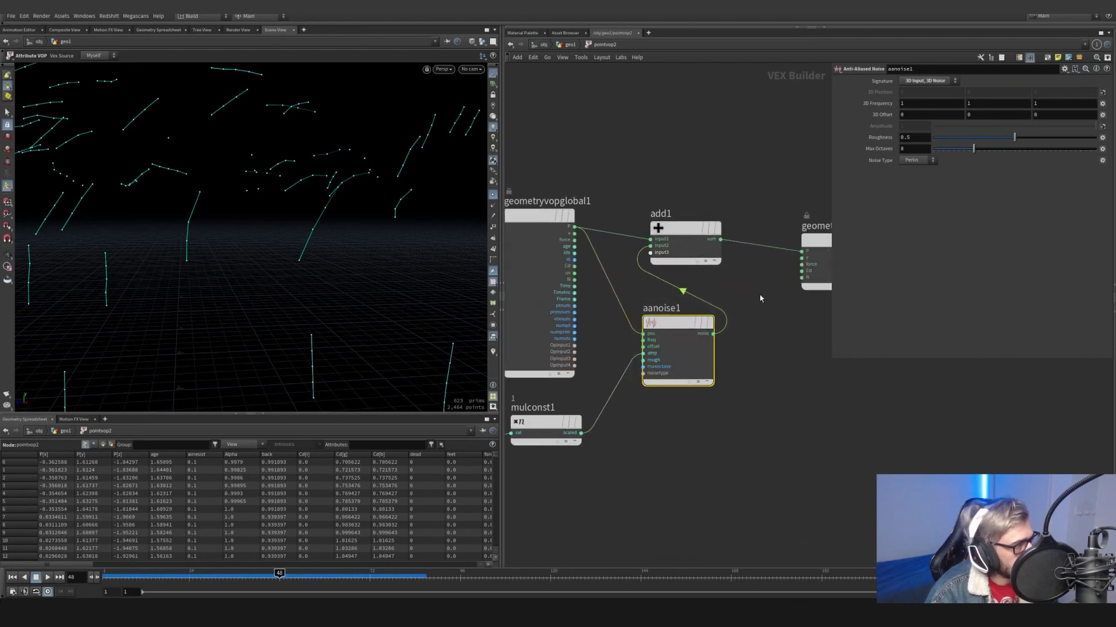
pyautogui.moveTo(874, 104); pyautogui.dragTo(930, 96, button='middle')
pyautogui.click(539, 410)
pyautogui.scroll(-5, 759, 171)
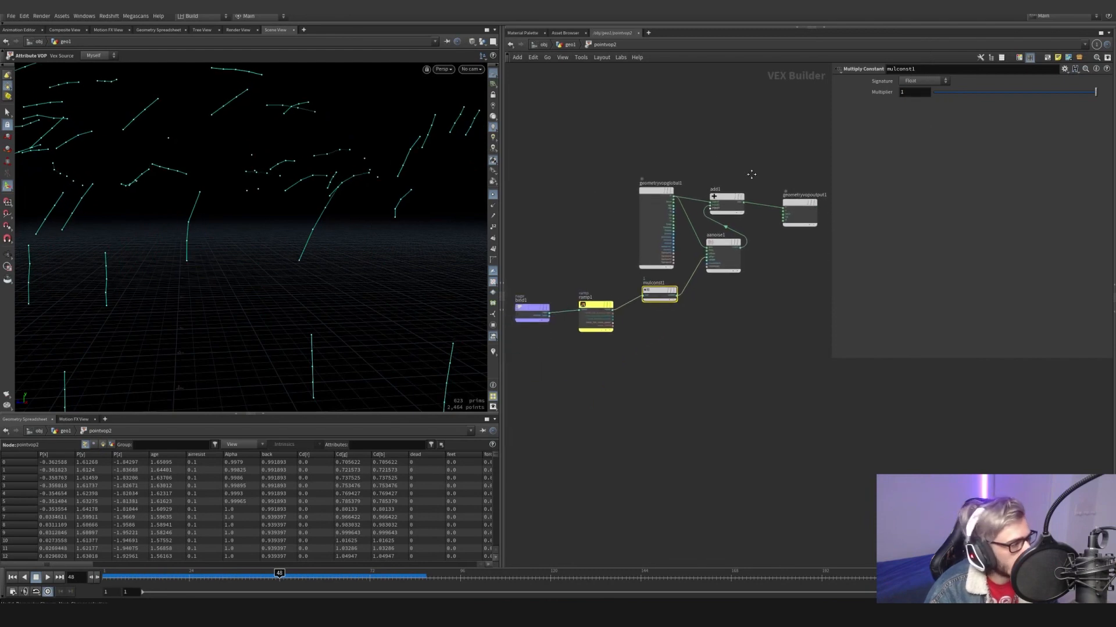
pyautogui.click(570, 45)
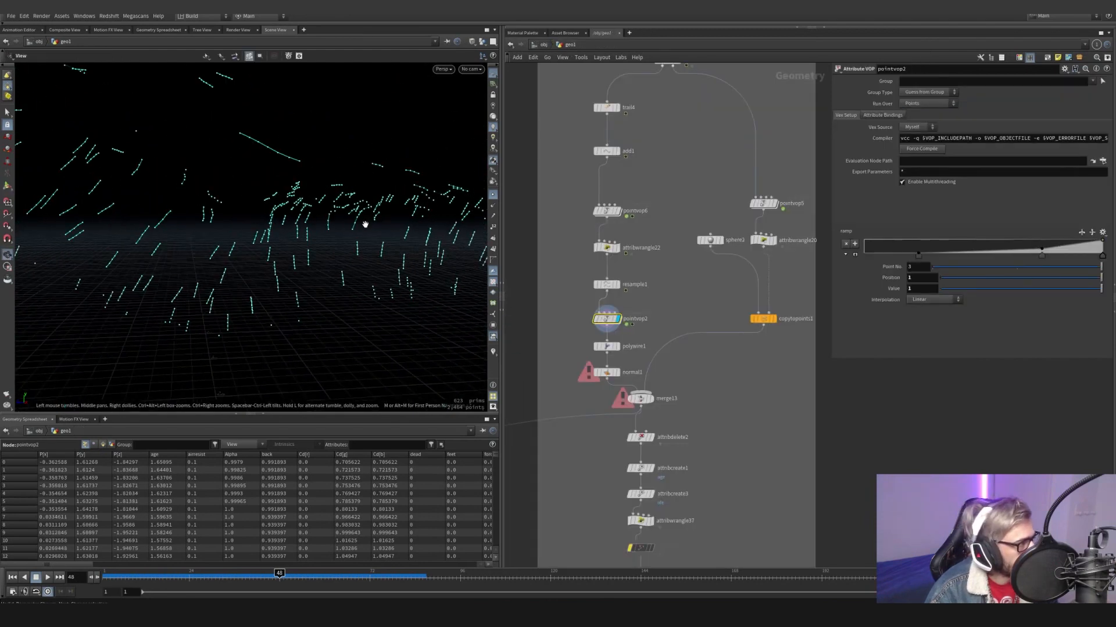
# Try moving the upper middle point of pointvop2's ramp to about position 0.57, and restore its position
pyautogui.keyDown('alt'); pyautogui.moveTo(364, 229); pyautogui.dragTo(261, 247, button='right'); pyautogui.keyUp('alt')
pyautogui.keyDown('alt'); pyautogui.moveTo(262, 247); pyautogui.dragTo(282, 229, button='middle'); pyautogui.keyUp('alt')
pyautogui.keyDown('alt'); pyautogui.moveTo(288, 224); pyautogui.dragTo(361, 222, button='right'); pyautogui.keyUp('alt')
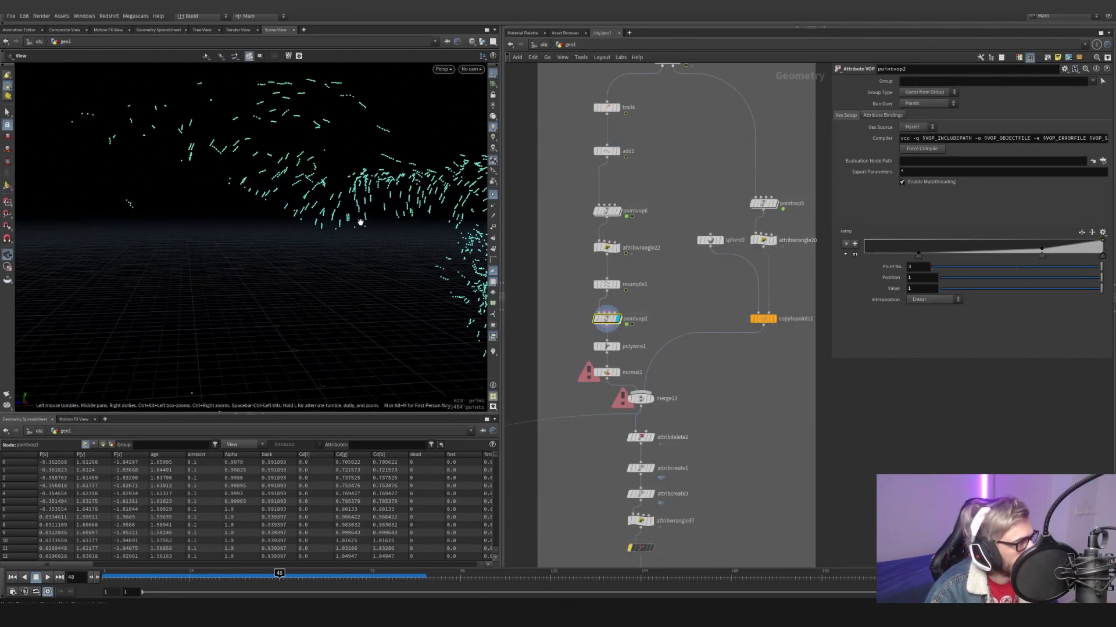
pyautogui.click(917, 256)
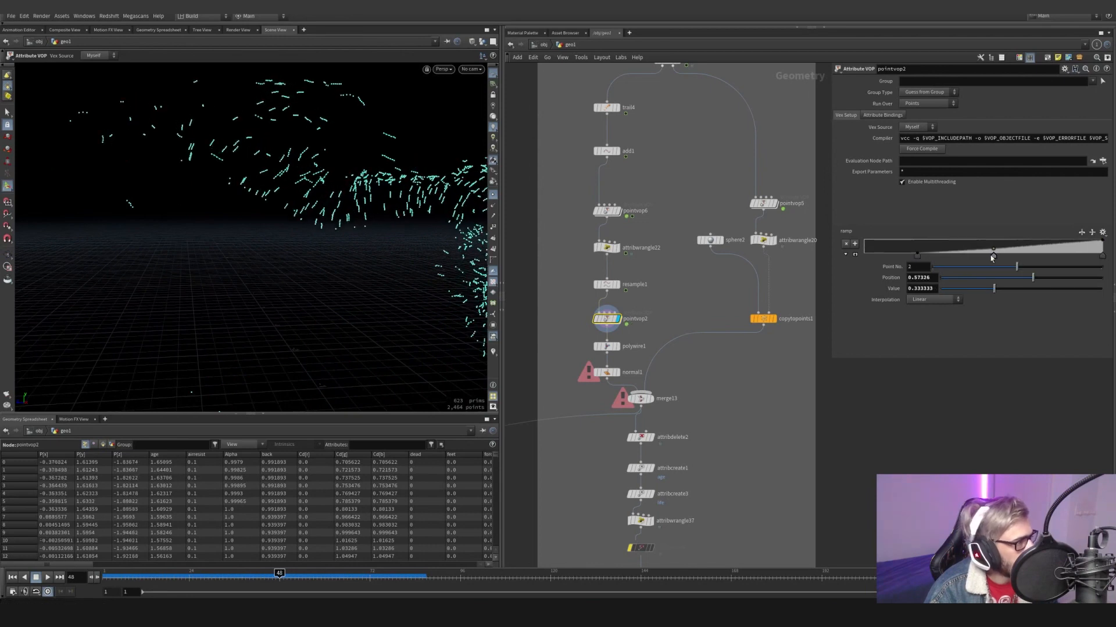
pyautogui.click(1035, 256)
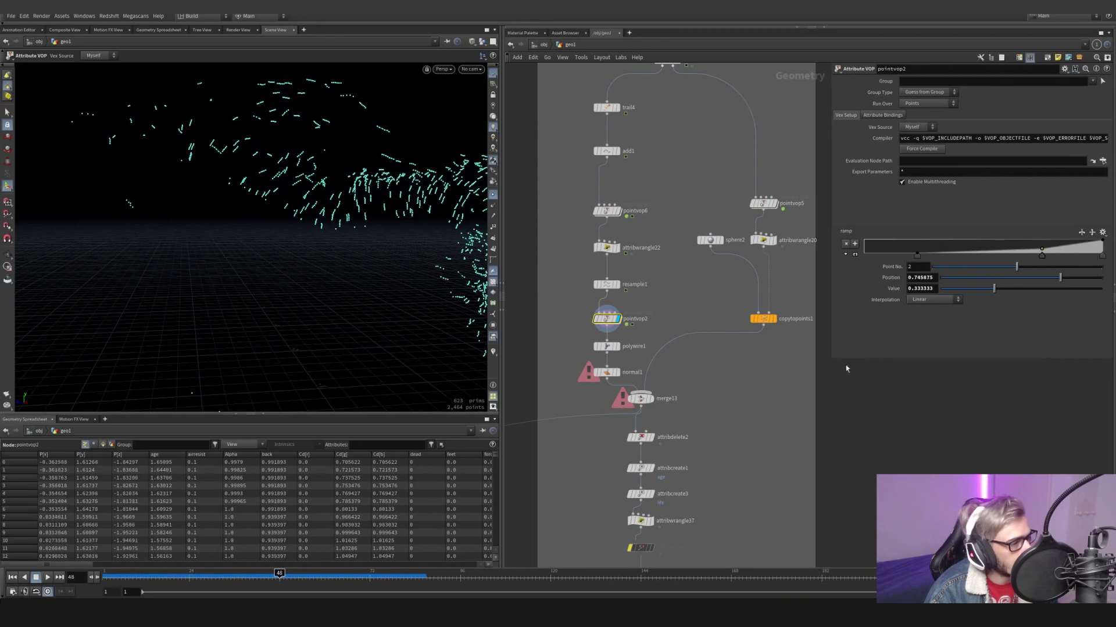
# Display polywire1 and normal1 in turn to review their settings and output
pyautogui.click(607, 345)
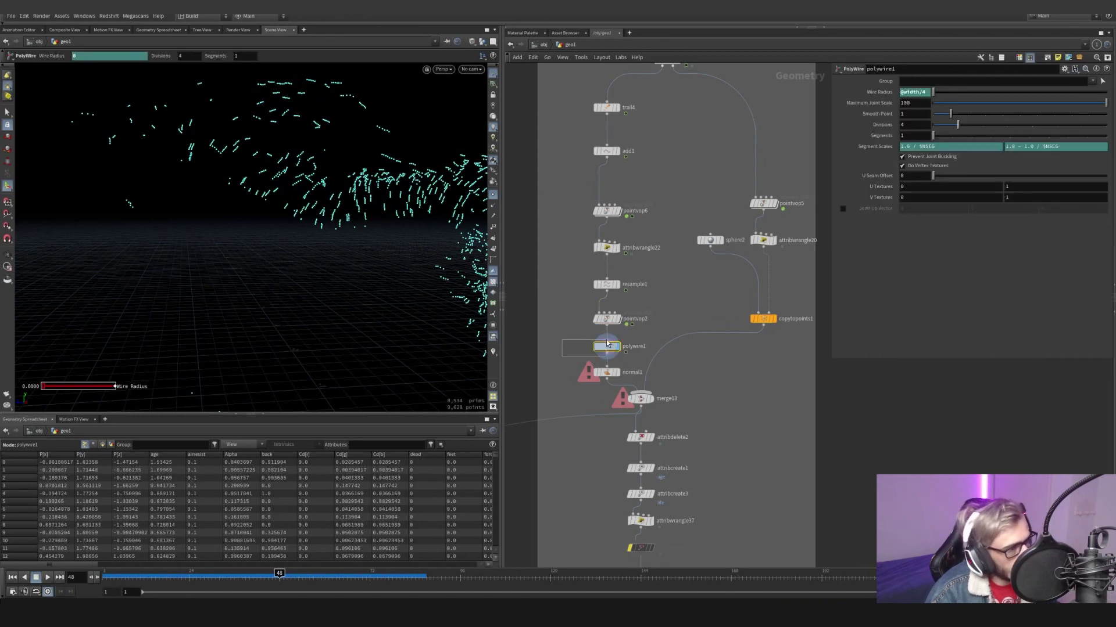
pyautogui.click(606, 371)
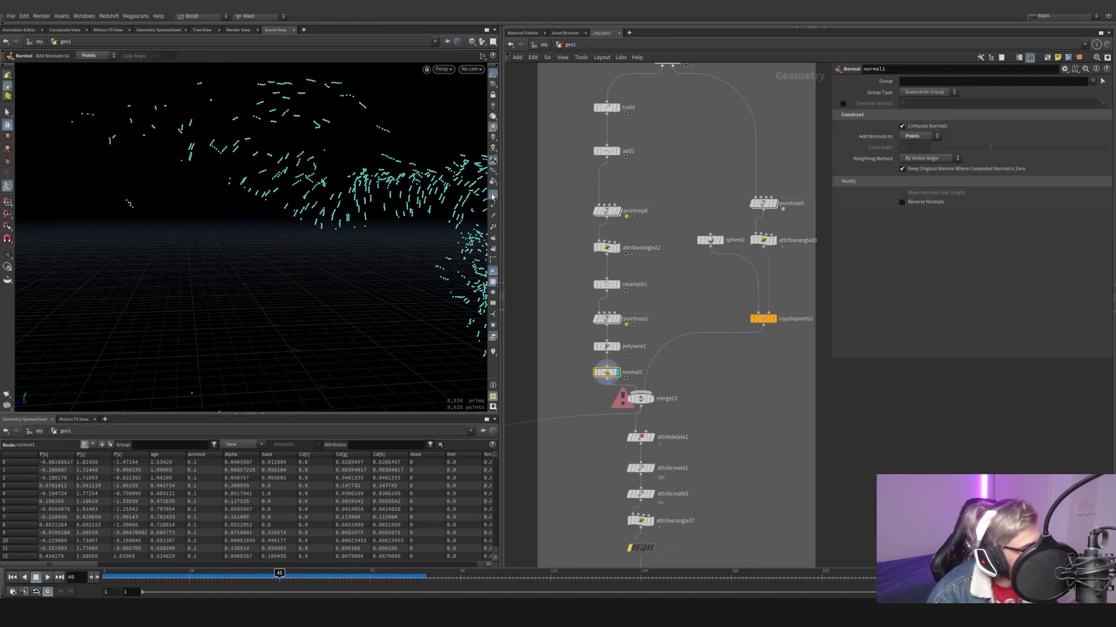
# Examine the trail wires from normal1 up close in the viewport
pyautogui.press('Escape')
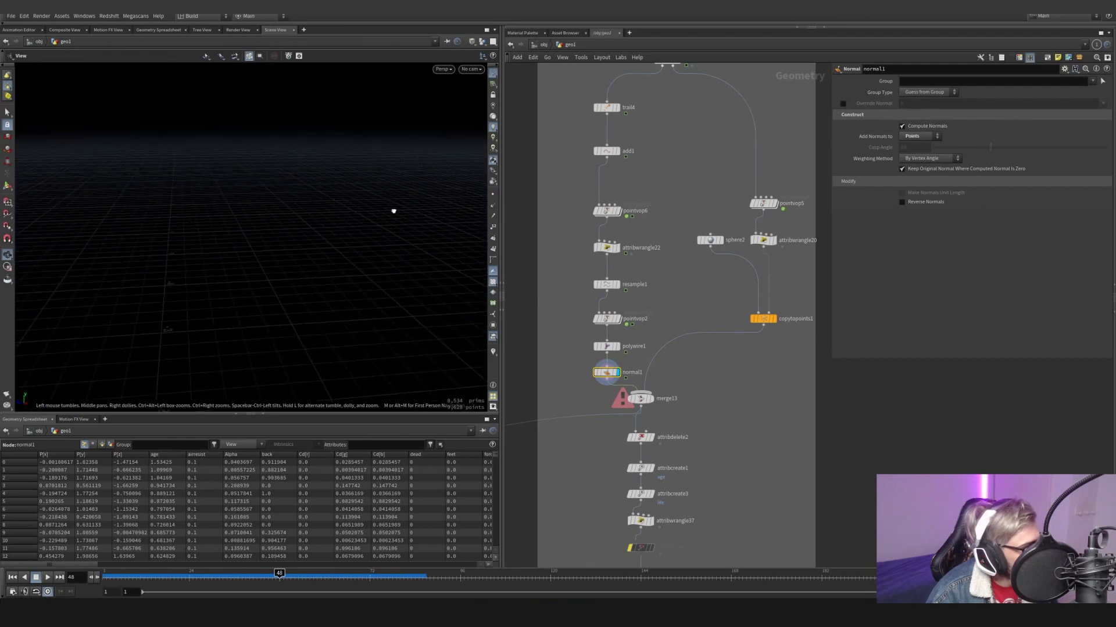
pyautogui.press('Return')
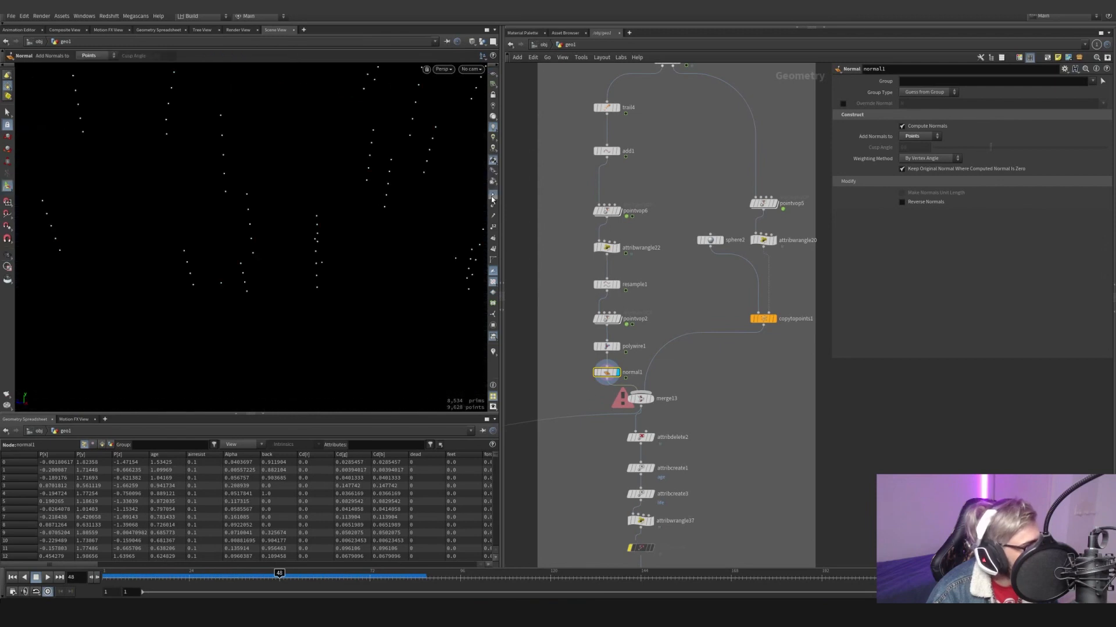
pyautogui.press('Escape')
pyautogui.moveTo(375, 209); pyautogui.dragTo(255, 160)
pyautogui.moveTo(672, 400); pyautogui.dragTo(644, 431, button='middle')
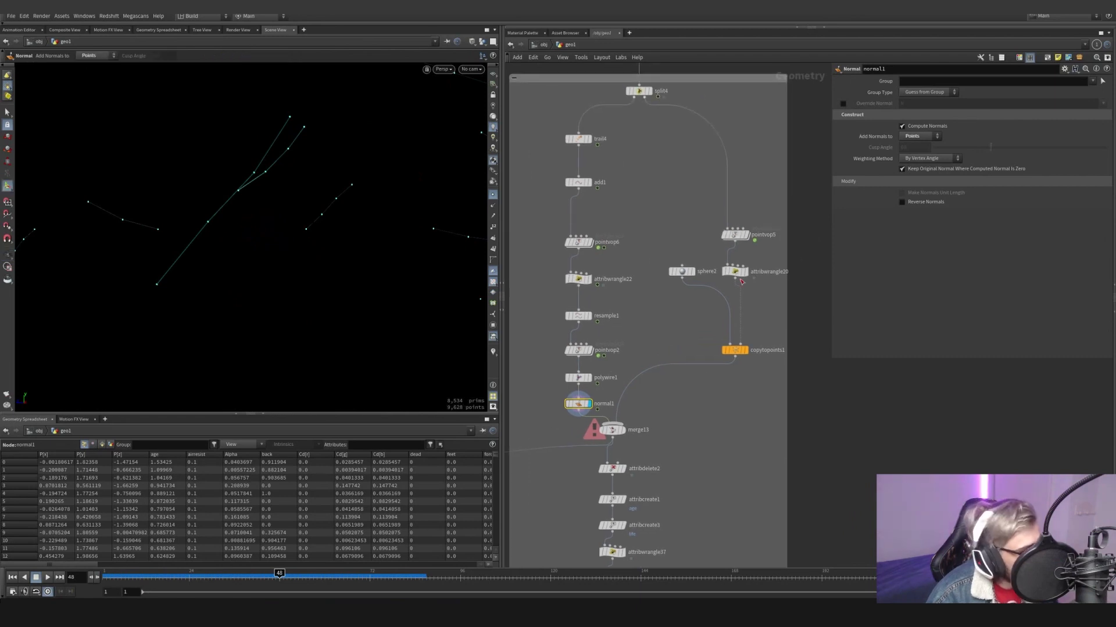
# Display pointvop5's particles and turn off the point markers to view their colors
pyautogui.click(742, 235)
pyautogui.keyDown('alt'); pyautogui.moveTo(411, 239); pyautogui.dragTo(227, 197); pyautogui.keyUp('alt')
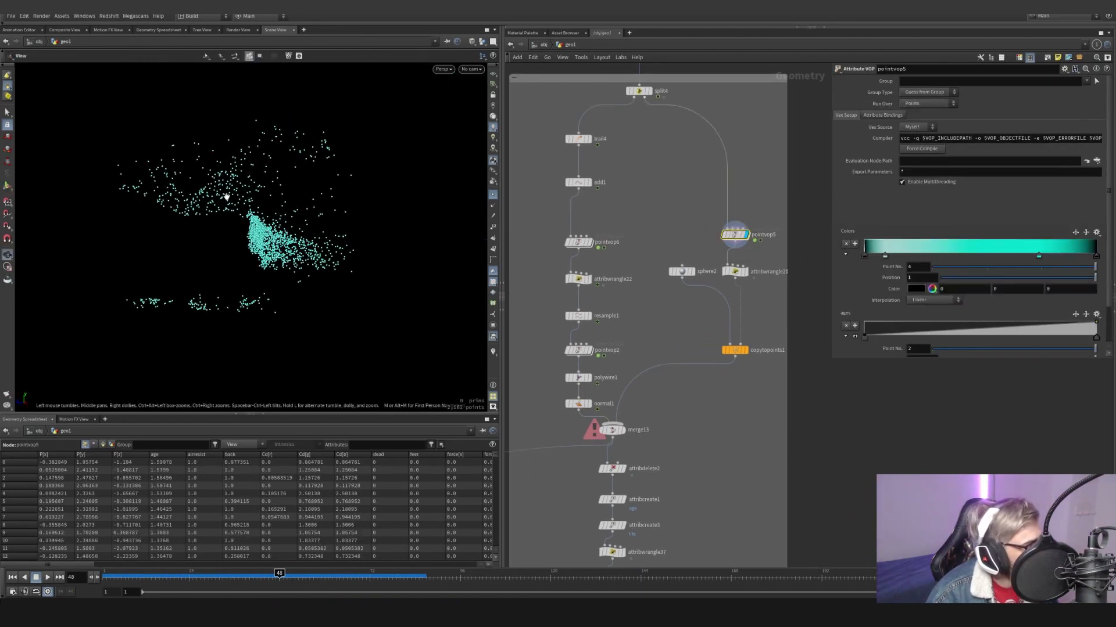
pyautogui.click(493, 195)
pyautogui.moveTo(388, 252)
pyautogui.keyDown('alt'); pyautogui.mouseDown()
pyautogui.moveTo(281, 201)
pyautogui.moveTo(286, 219)
pyautogui.moveTo(372, 252)
pyautogui.mouseUp(); pyautogui.keyUp('alt')
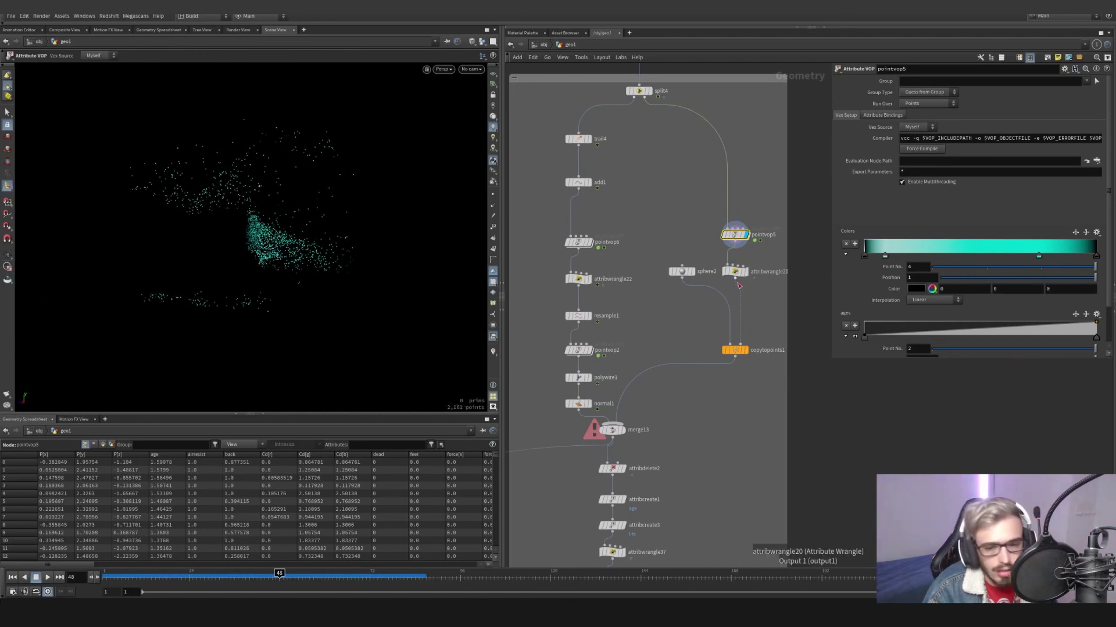
# Review attribwrangle20's Alpha expression and sphere2's settings, and display copytopoints1
pyautogui.click(741, 273)
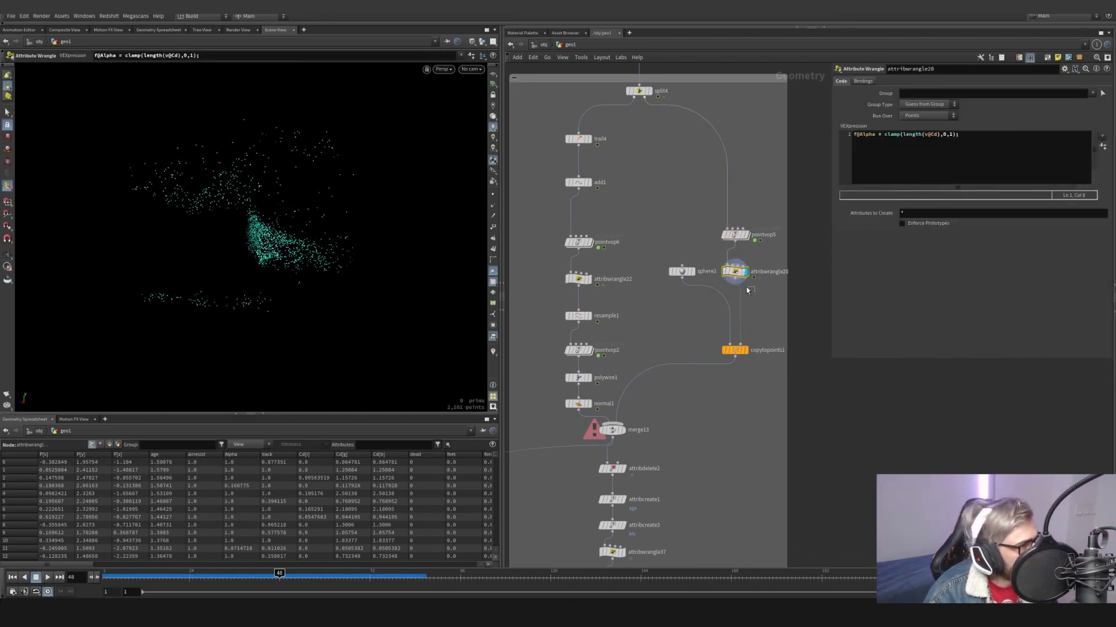
pyautogui.click(689, 272)
pyautogui.click(684, 272)
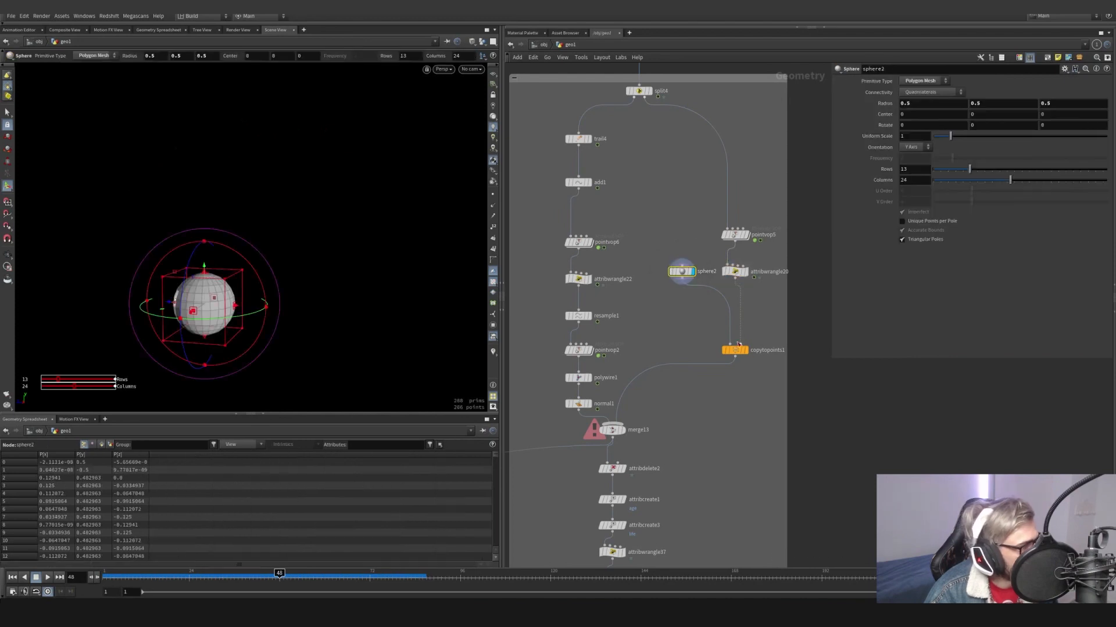
pyautogui.click(745, 350)
# Review pointvop5's ramps and the pscale bind inside its network, and return to geo1
pyautogui.click(735, 272)
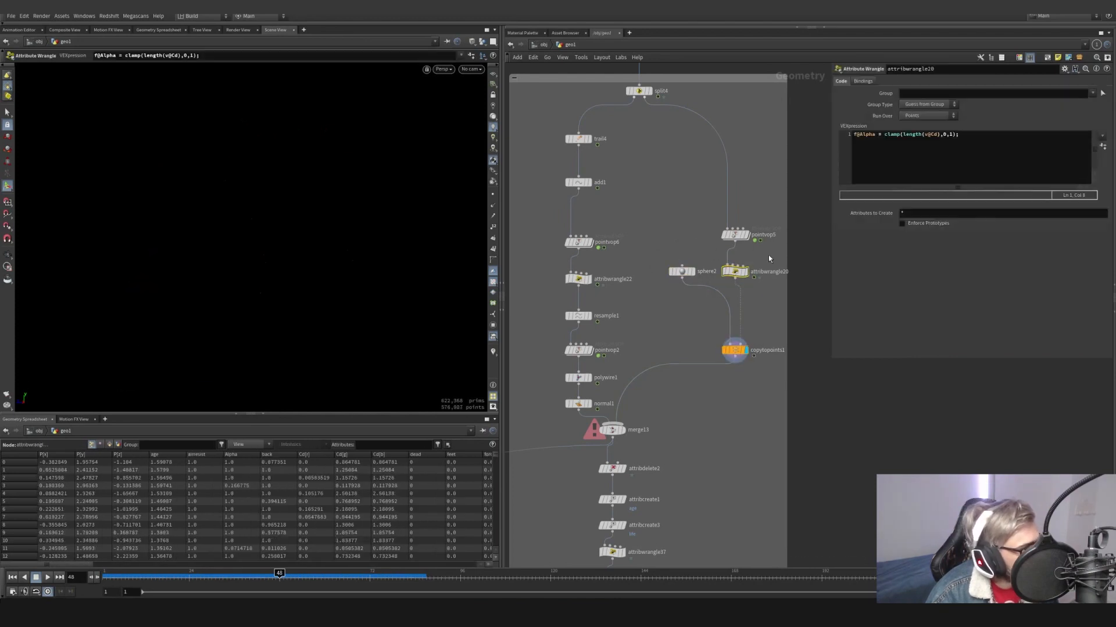
pyautogui.click(735, 234)
pyautogui.scroll(-2, 873, 295)
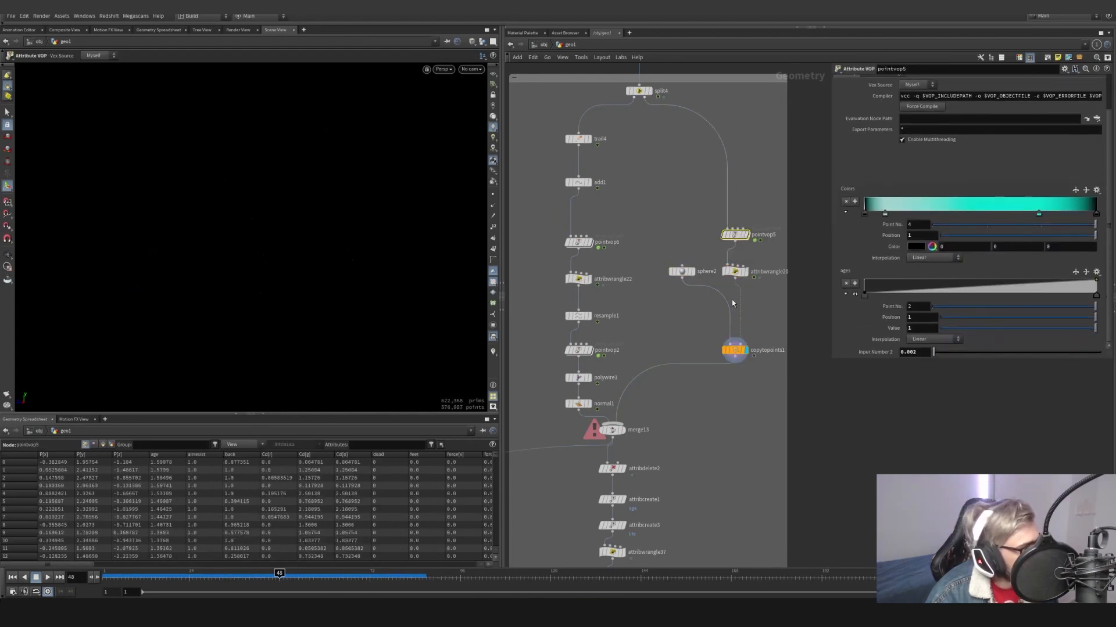
pyautogui.doubleClick(736, 238)
pyautogui.moveTo(693, 174); pyautogui.dragTo(795, 256)
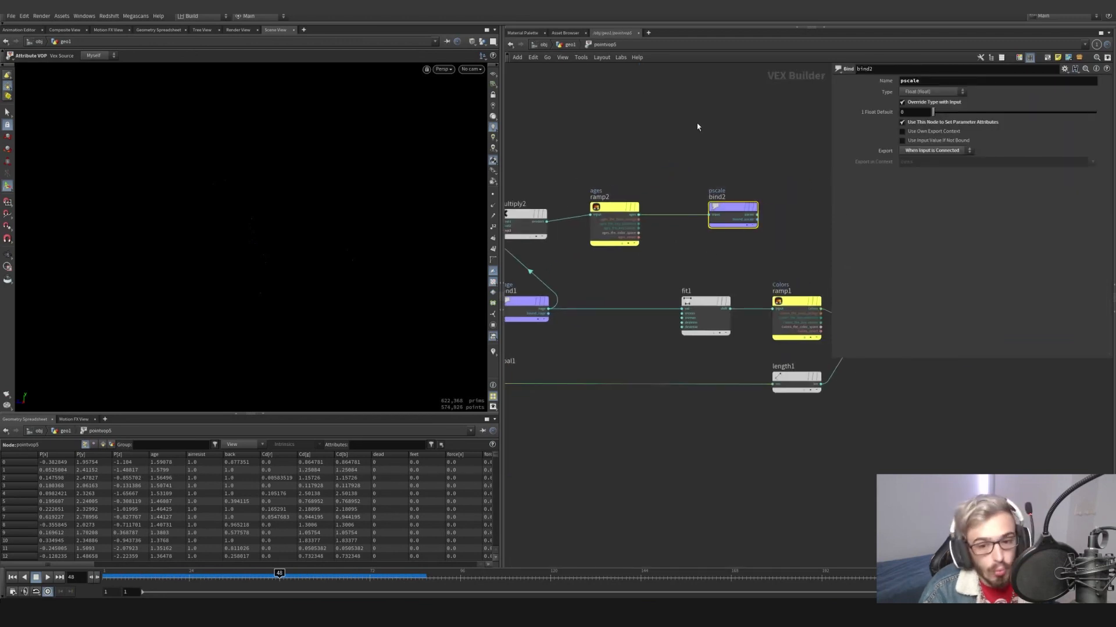
pyautogui.click(570, 45)
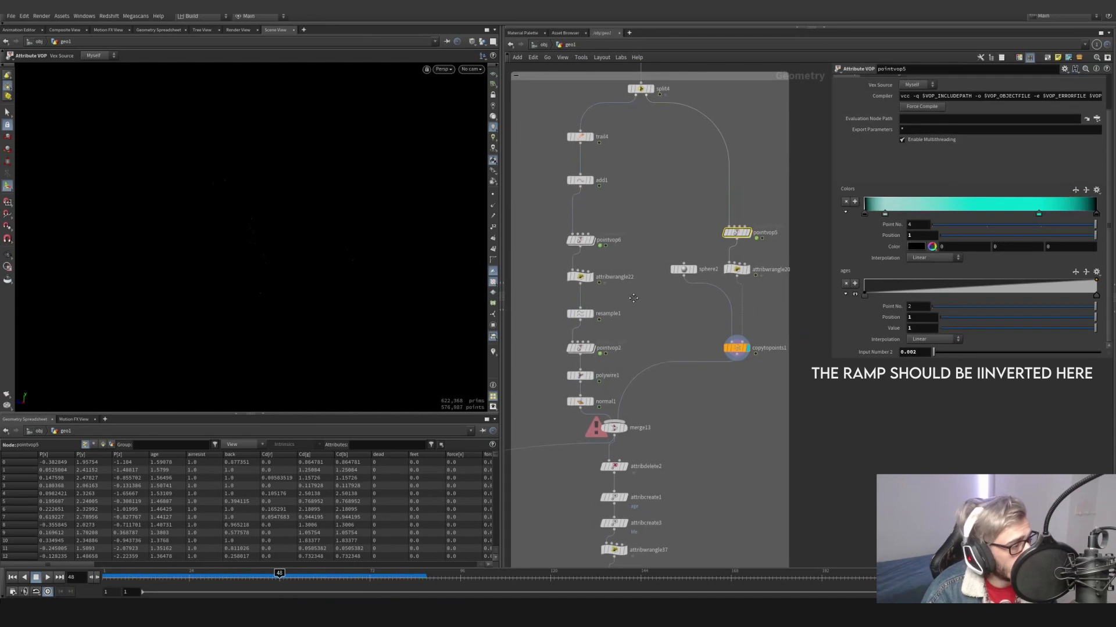
# Check polywire1's wire radius and look inside the pointvop2 network before returning to geo1
pyautogui.moveTo(556, 390); pyautogui.dragTo(586, 356, button='middle')
pyautogui.click(612, 342)
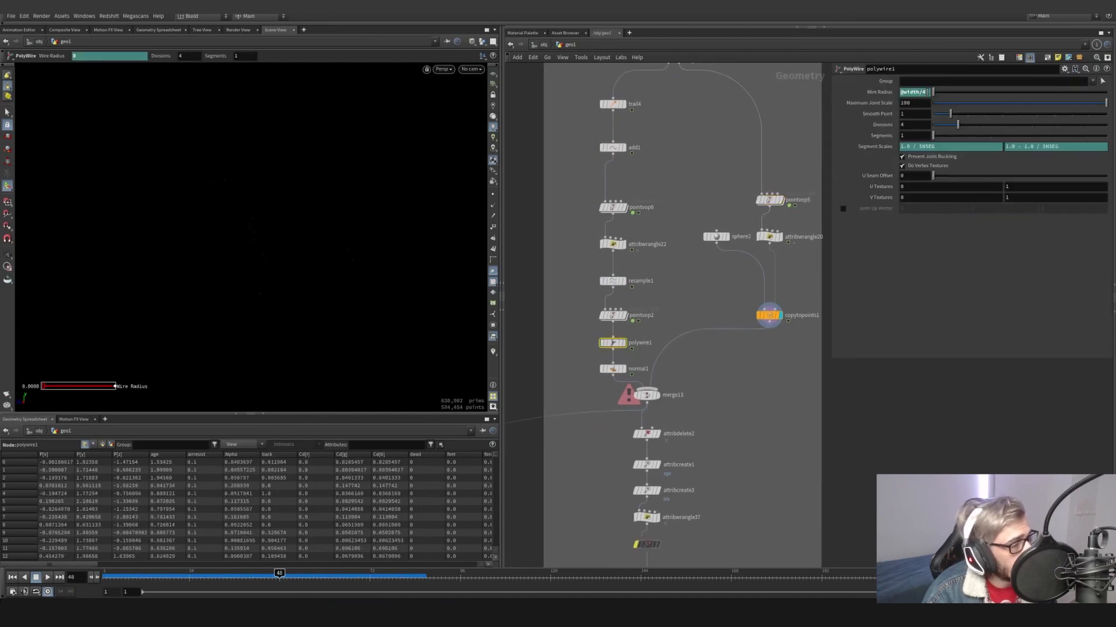
pyautogui.doubleClick(610, 316)
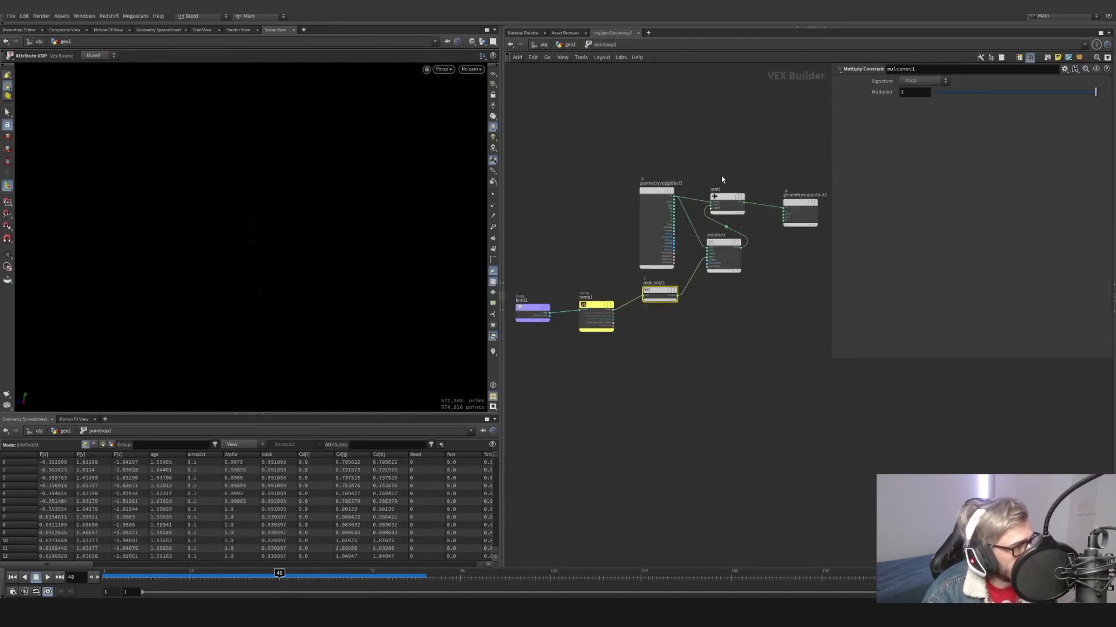
pyautogui.click(570, 44)
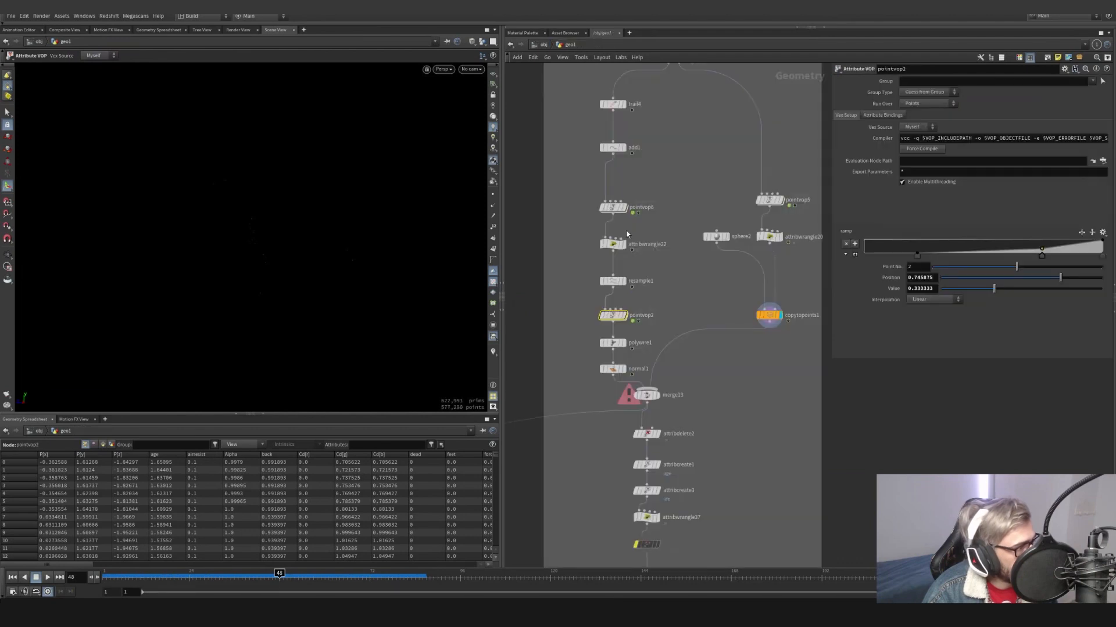
# Inspect the width bind inside pointvop6 and compare it with polywire1's Wire Radius expression
pyautogui.doubleClick(626, 231)
pyautogui.click(755, 253)
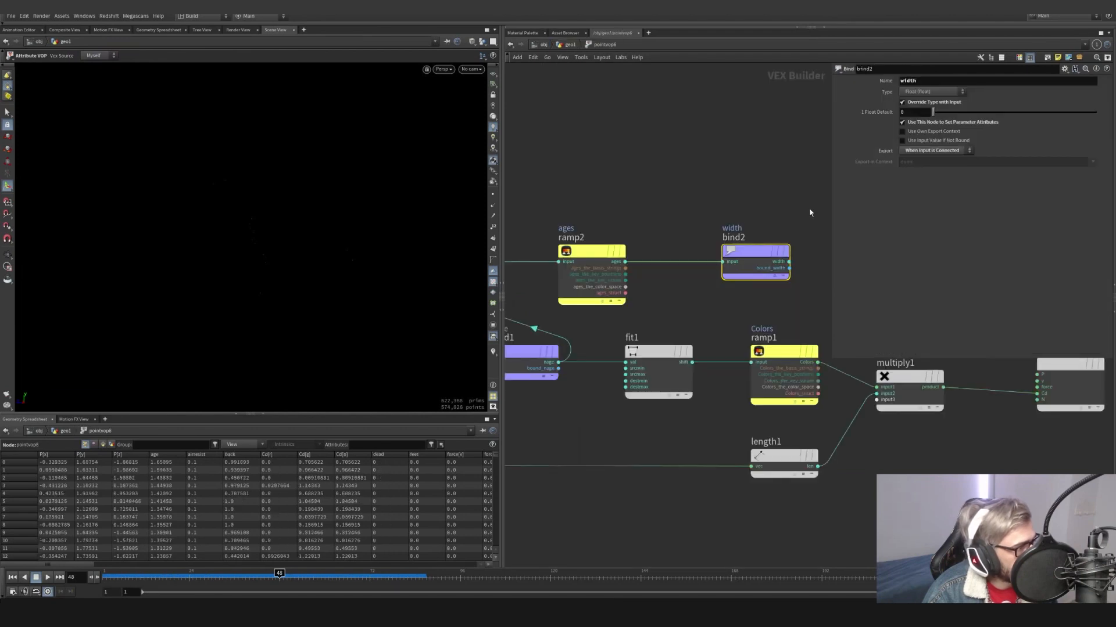
pyautogui.click(570, 44)
pyautogui.click(613, 343)
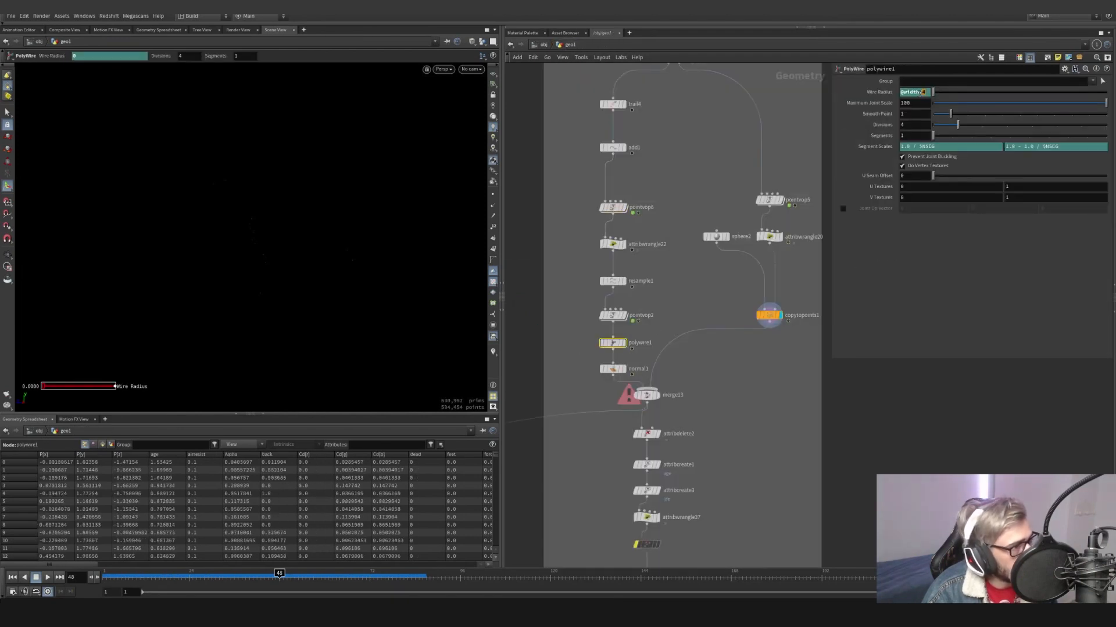
pyautogui.press('Return')
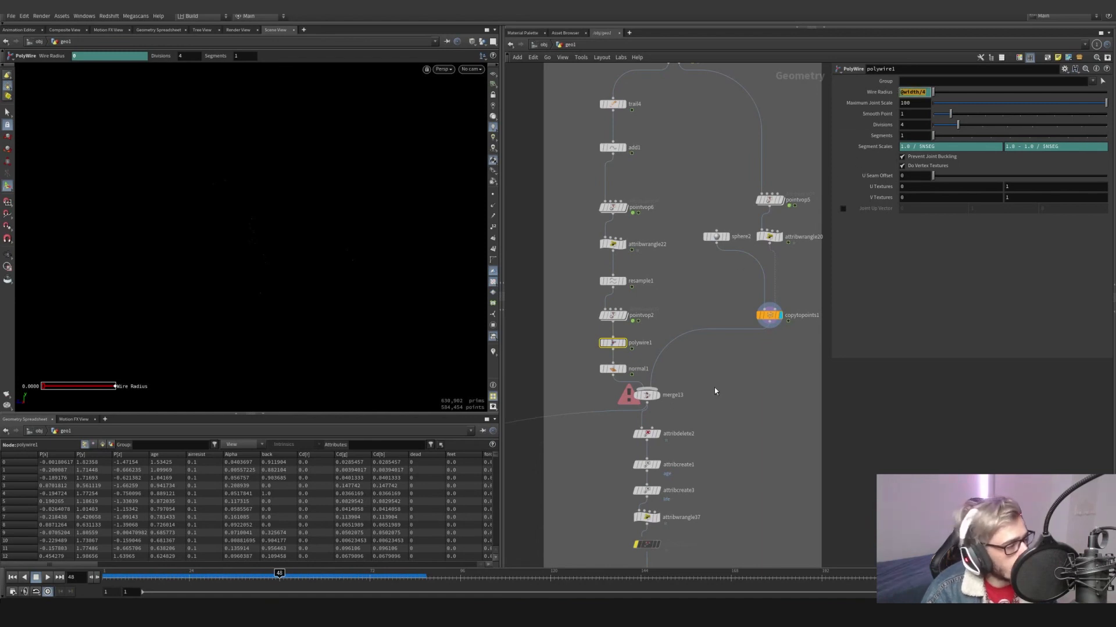
# Try setting pointvop5's Input Number 2 to 0.032 and adding an ages ramp point near position 0.46, and undo both changes
pyautogui.moveTo(715, 391); pyautogui.dragTo(667, 395, button='middle')
pyautogui.click(721, 320)
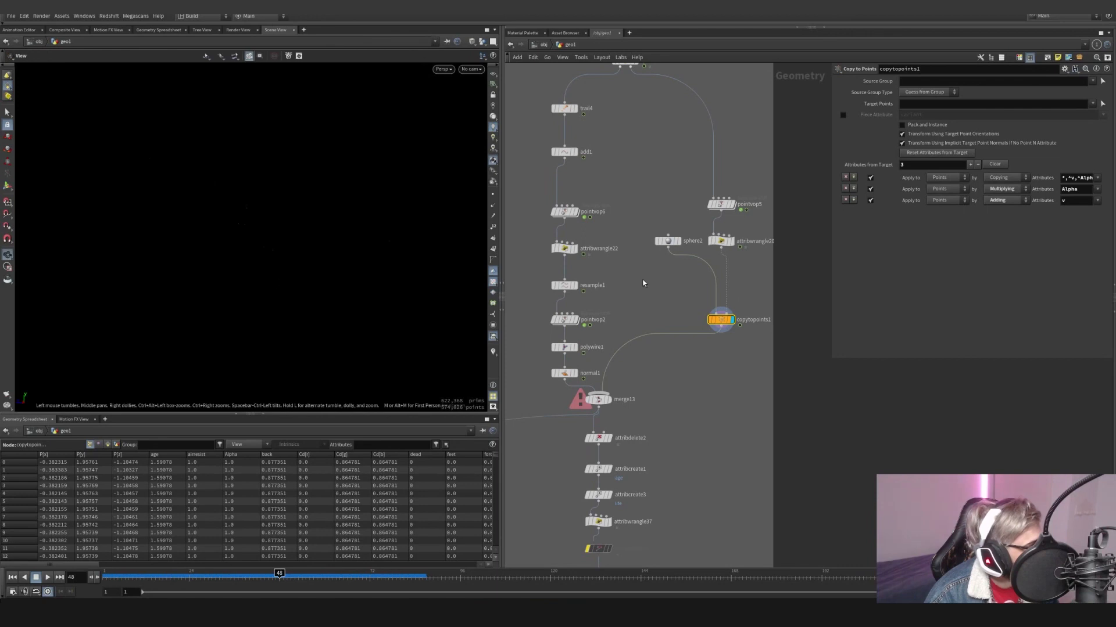
pyautogui.click(733, 211)
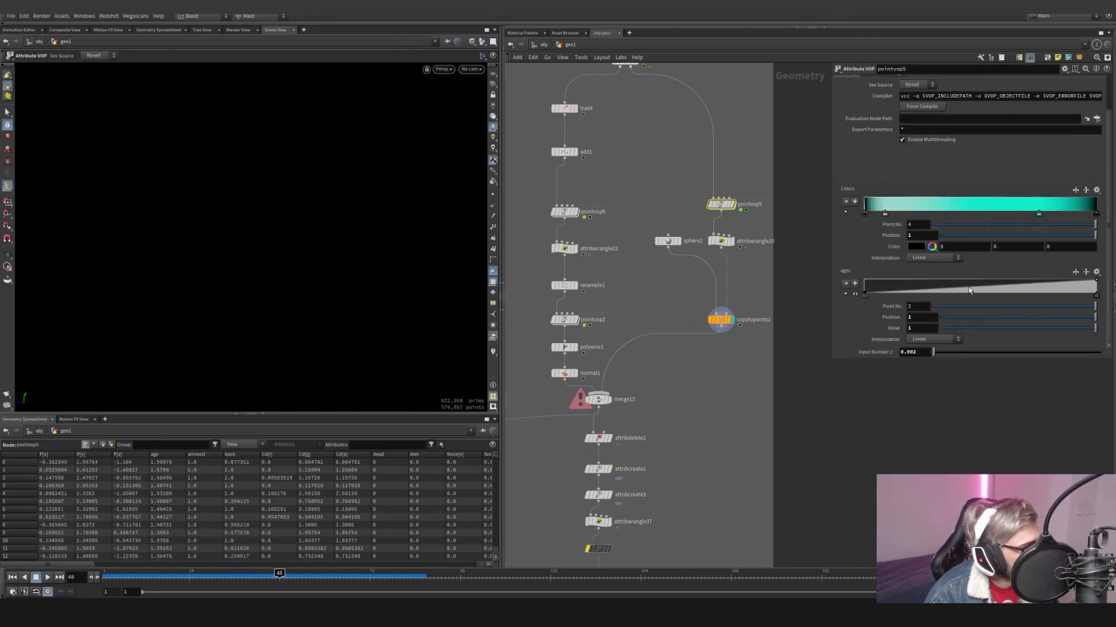
pyautogui.moveTo(916, 352); pyautogui.dragTo(937, 372, button='middle')
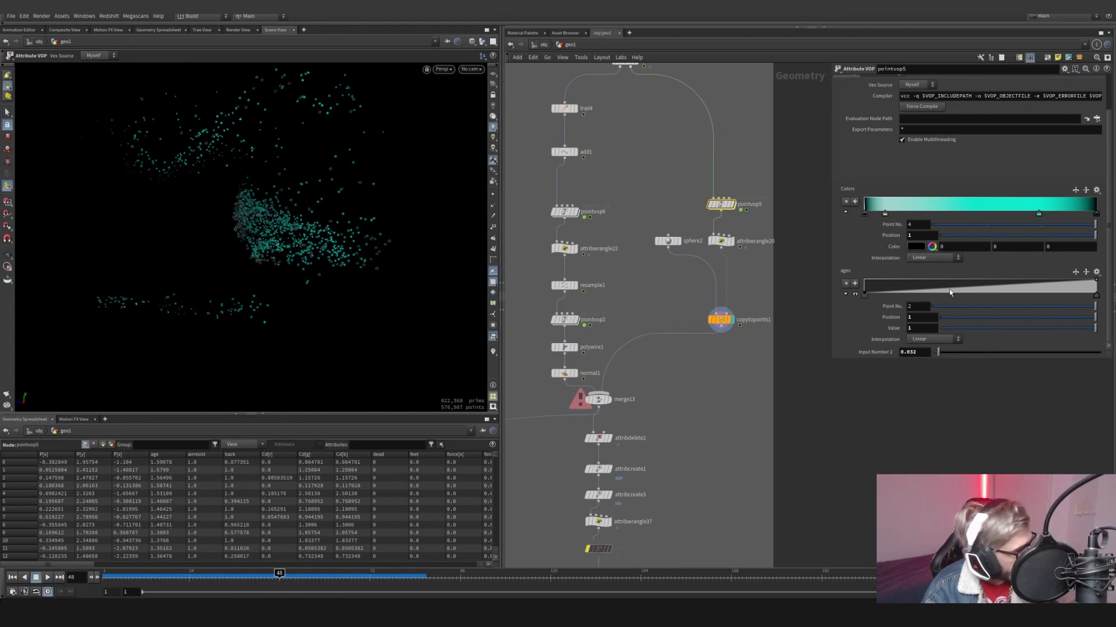
pyautogui.moveTo(951, 293); pyautogui.dragTo(972, 296)
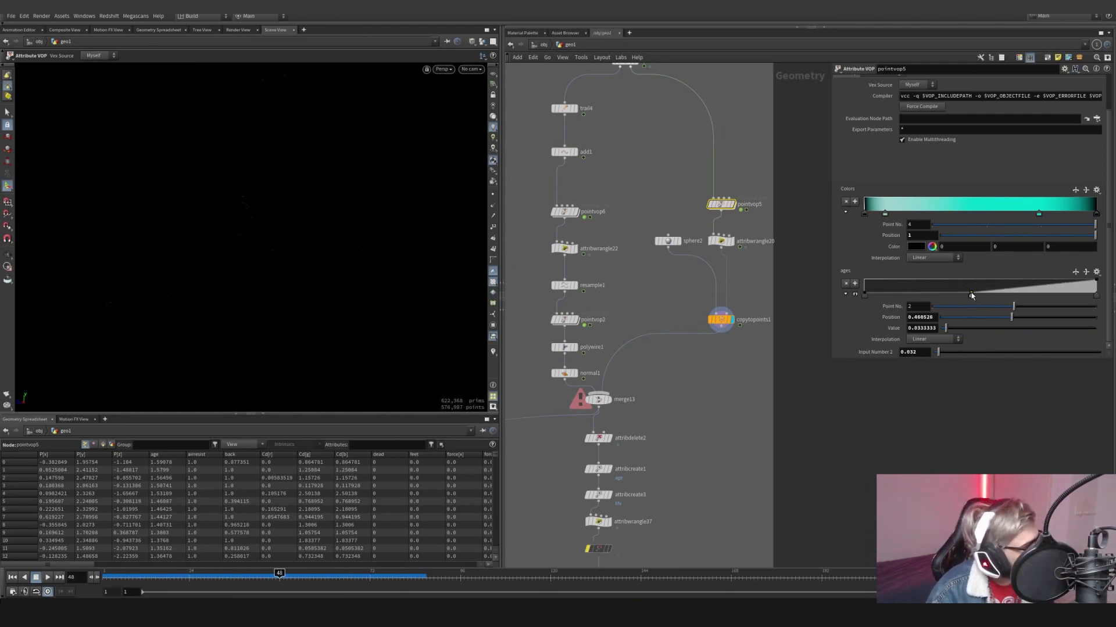
pyautogui.hotkey('ctrl', 'z')
pyautogui.hotkey('ctrl', 'z')
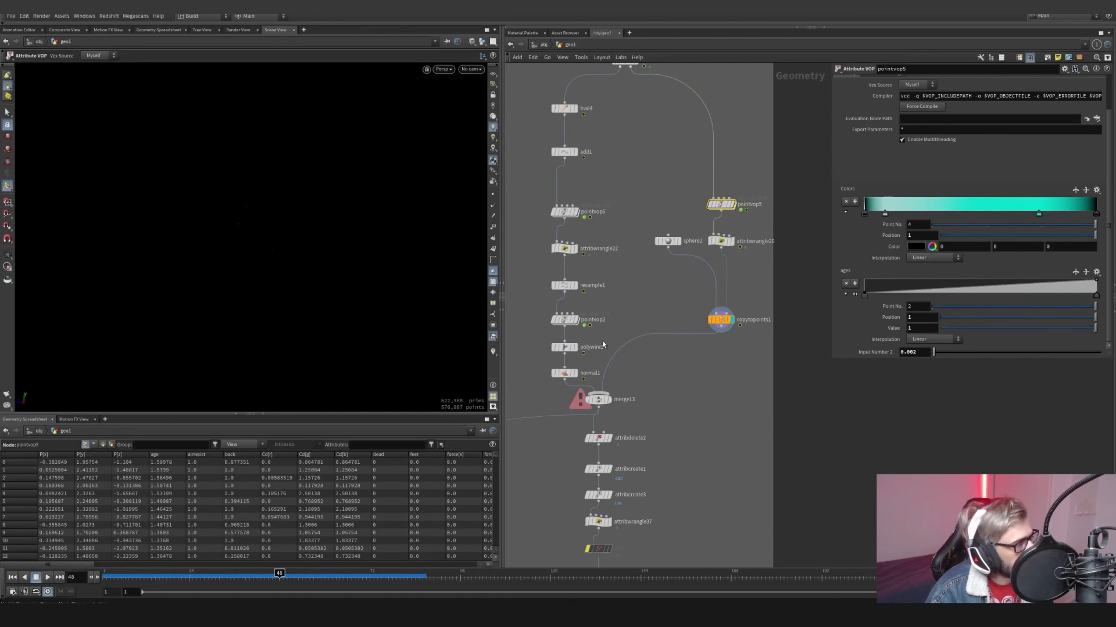
# Display merge13 and examine the combined trails and spheres with point markers turned on
pyautogui.press('Escape')
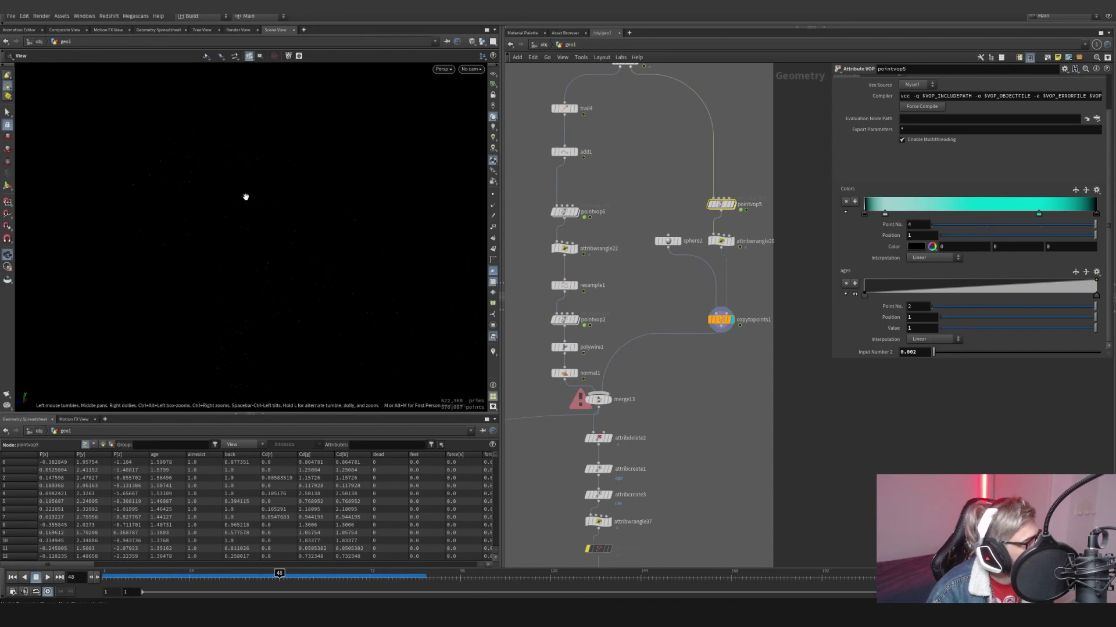
pyautogui.press('Return')
pyautogui.press('Escape')
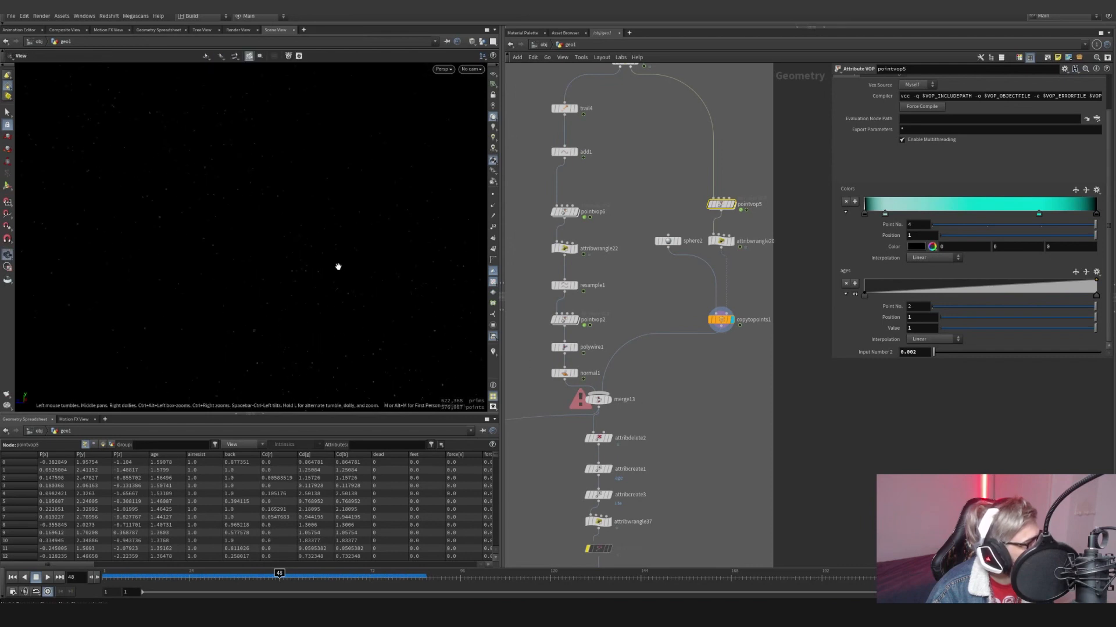
pyautogui.press('Down')
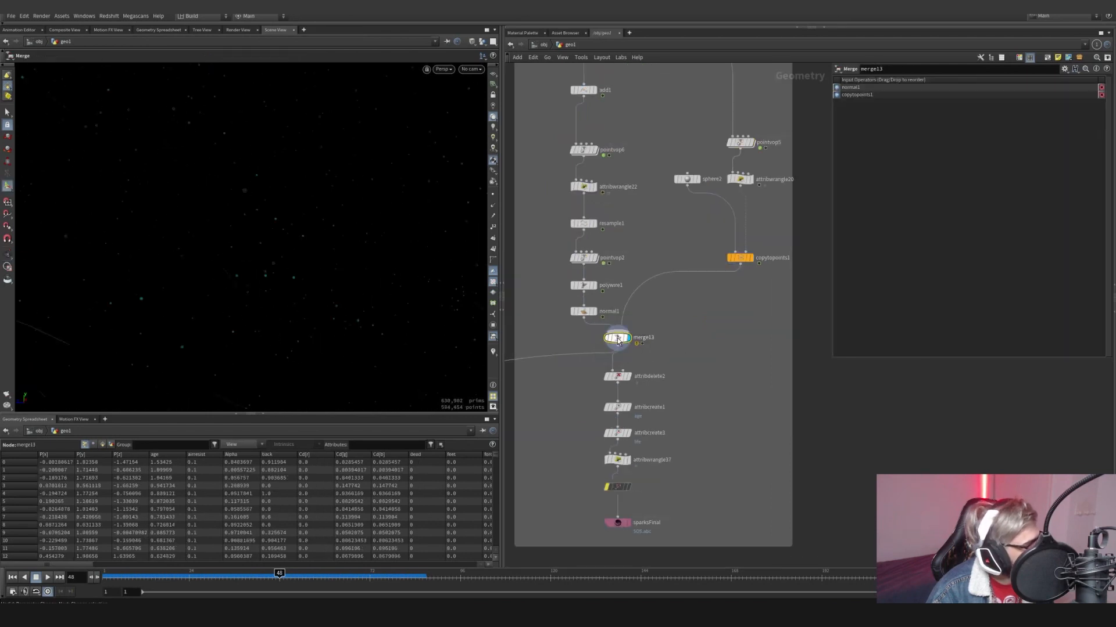
pyautogui.press('Escape')
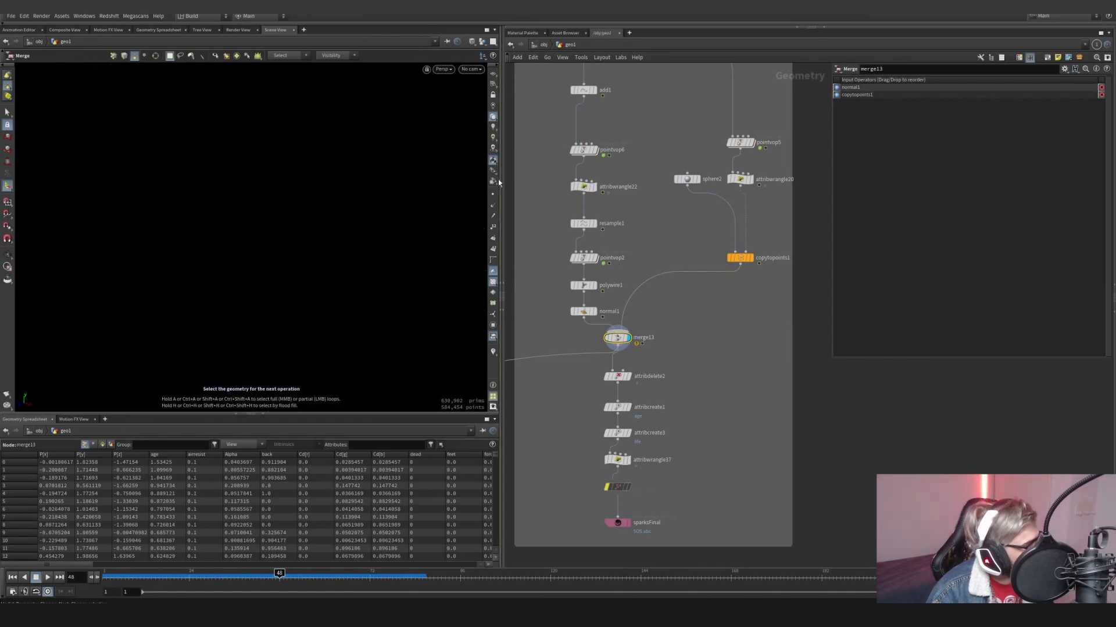
pyautogui.moveTo(284, 241); pyautogui.dragTo(243, 223)
pyautogui.press('Return')
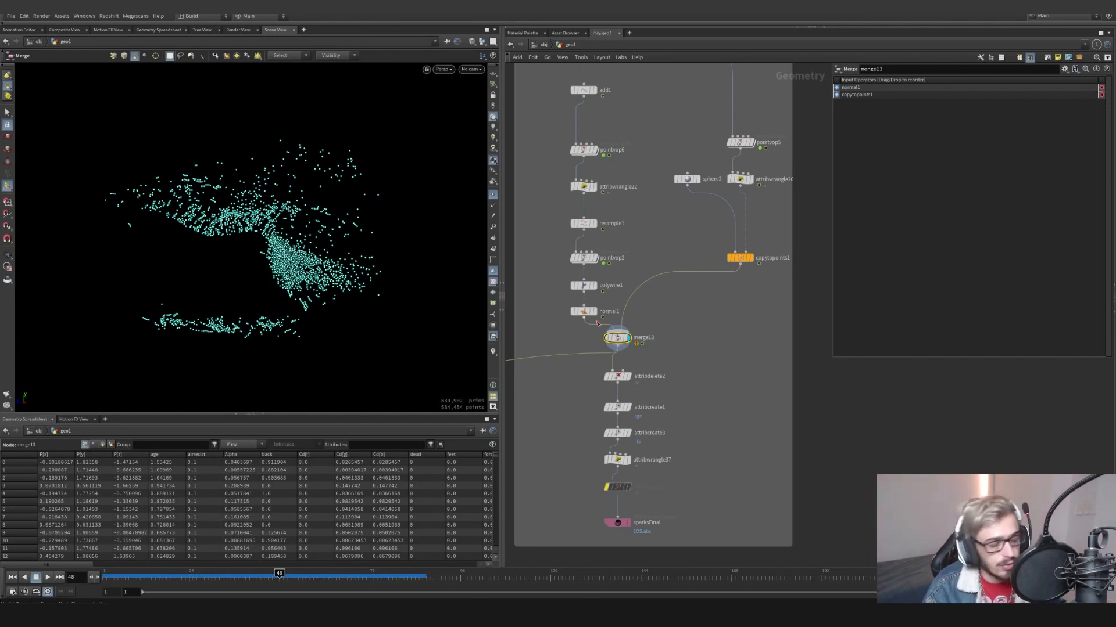
# Display attribdelete2 and review its Point Attributes list for non-selected deletion
pyautogui.moveTo(675, 370); pyautogui.dragTo(680, 356, button='middle')
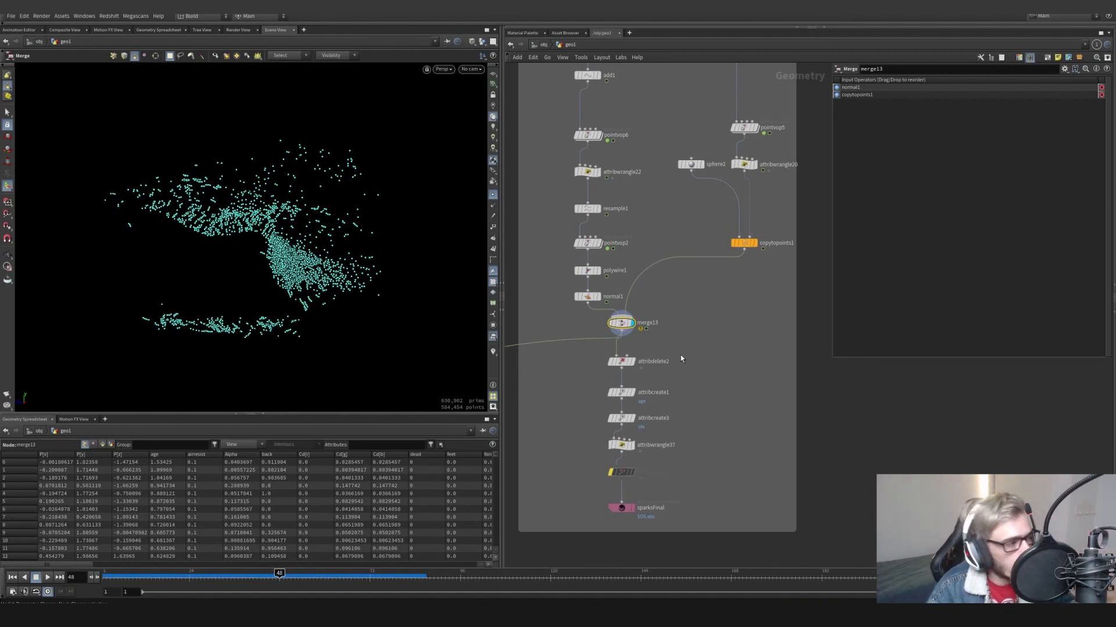
pyautogui.moveTo(638, 368); pyautogui.dragTo(672, 347, button='middle')
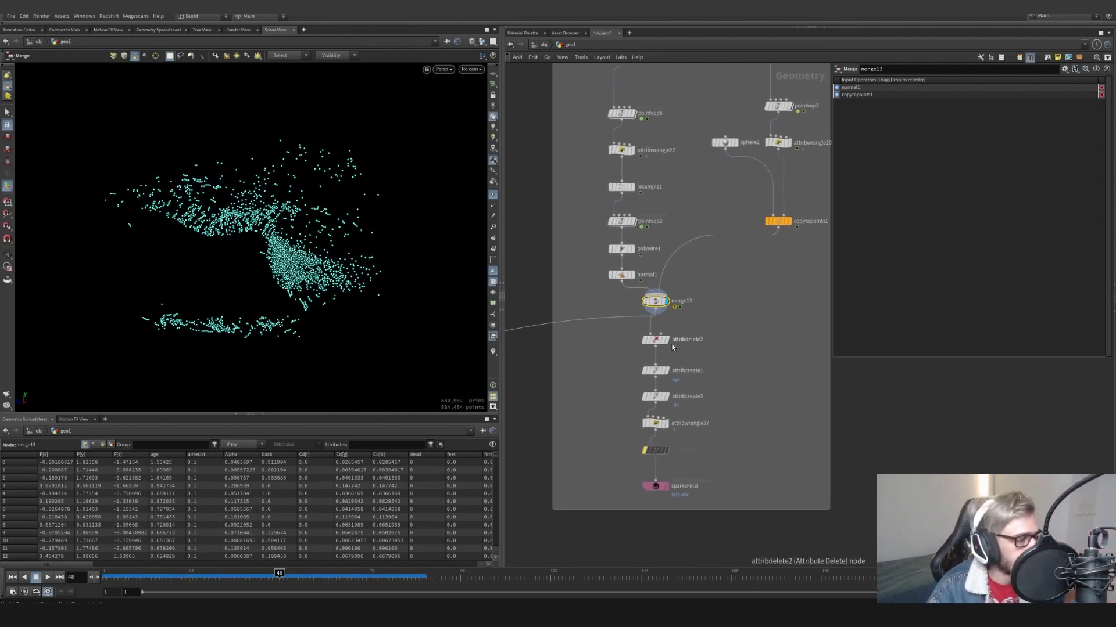
pyautogui.scroll(3, 672, 347)
pyautogui.click(666, 341)
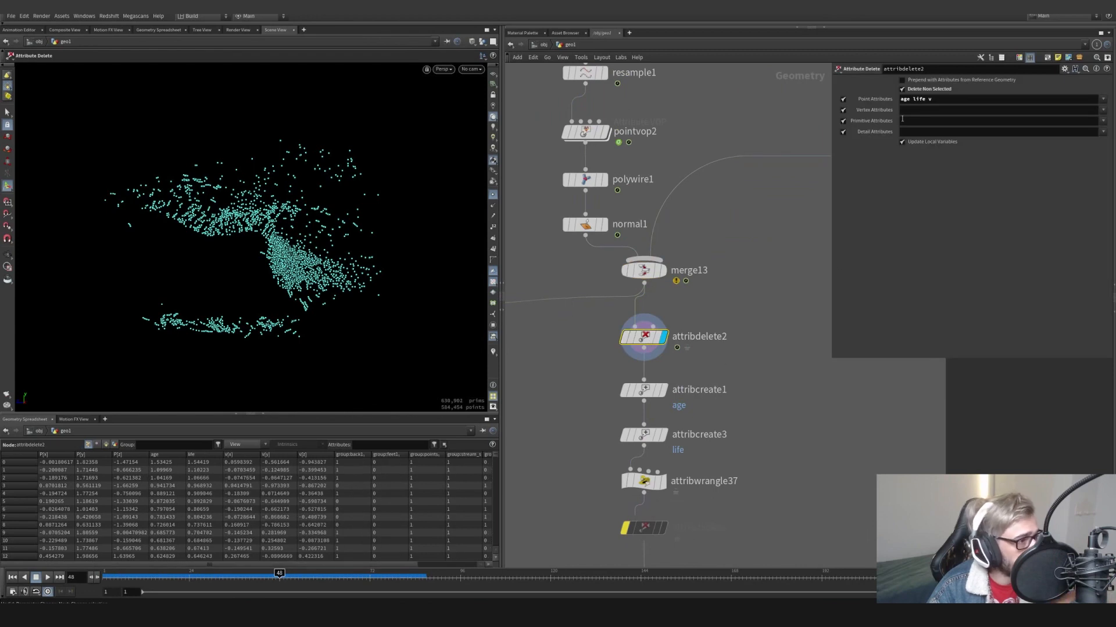
pyautogui.moveTo(946, 100); pyautogui.dragTo(899, 100)
pyautogui.click(929, 99)
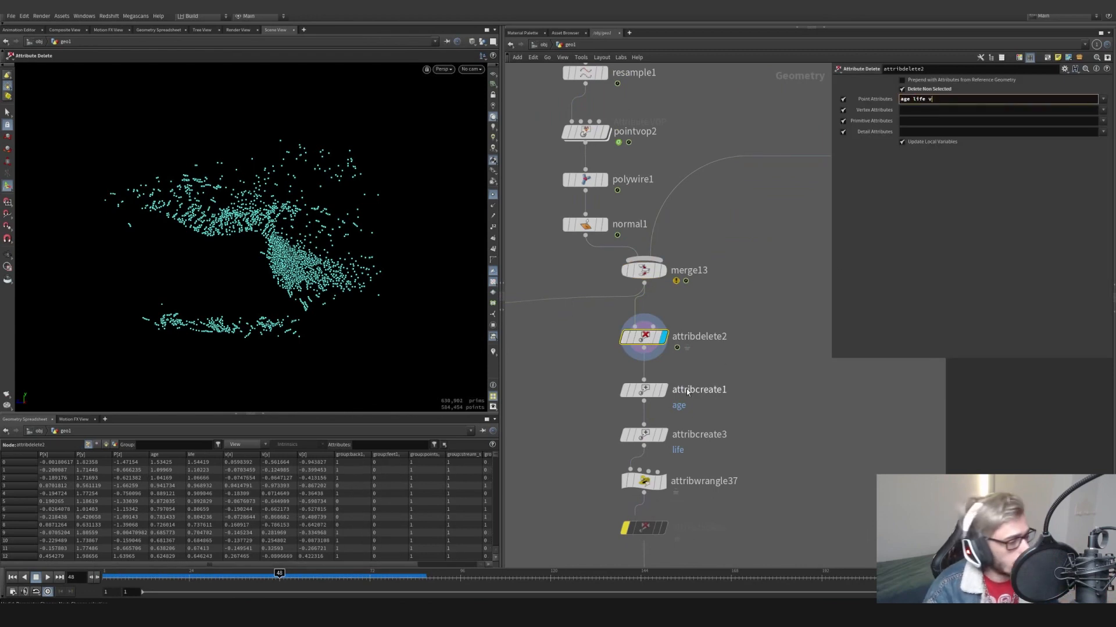
# Display attribcreate1 and attribcreate3 in turn to review their age and life attribute definitions
pyautogui.click(664, 390)
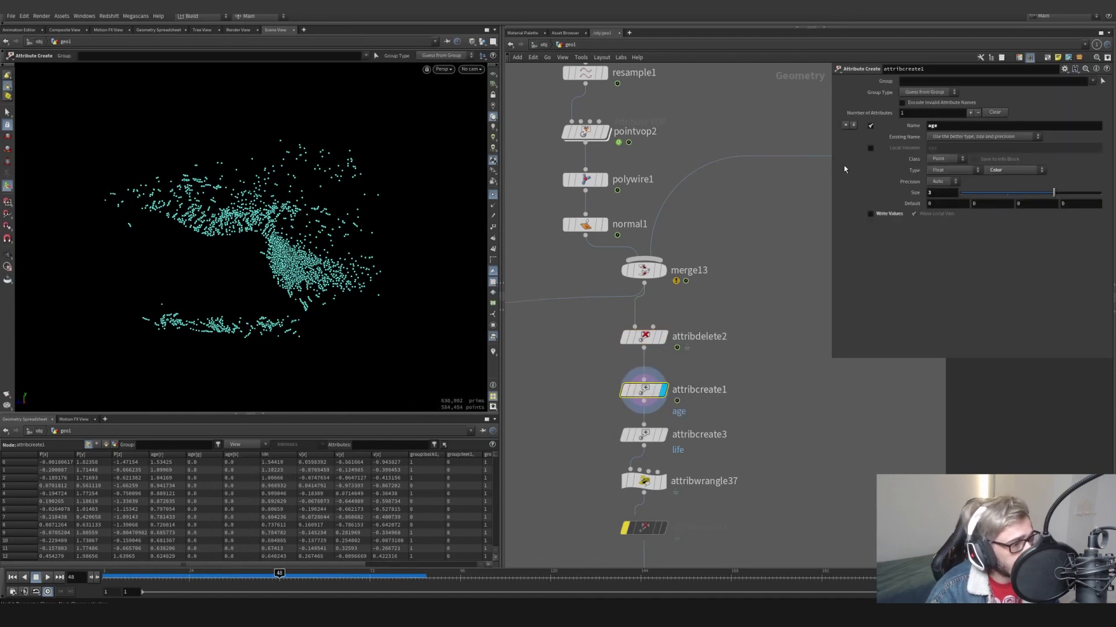
pyautogui.doubleClick(932, 125)
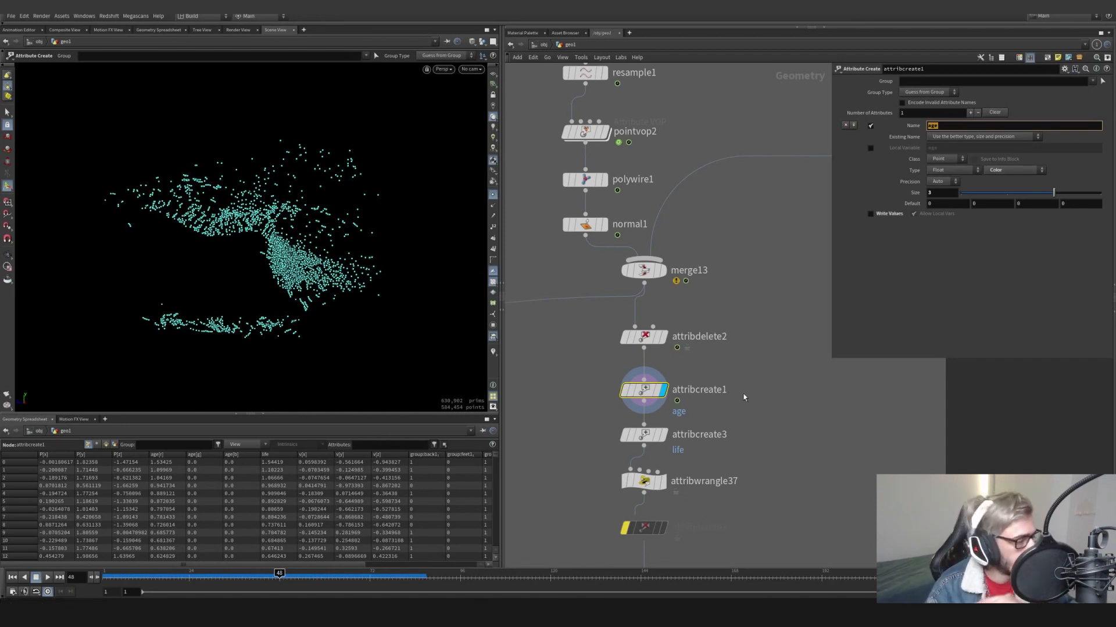
pyautogui.moveTo(744, 394); pyautogui.dragTo(778, 353, button='middle')
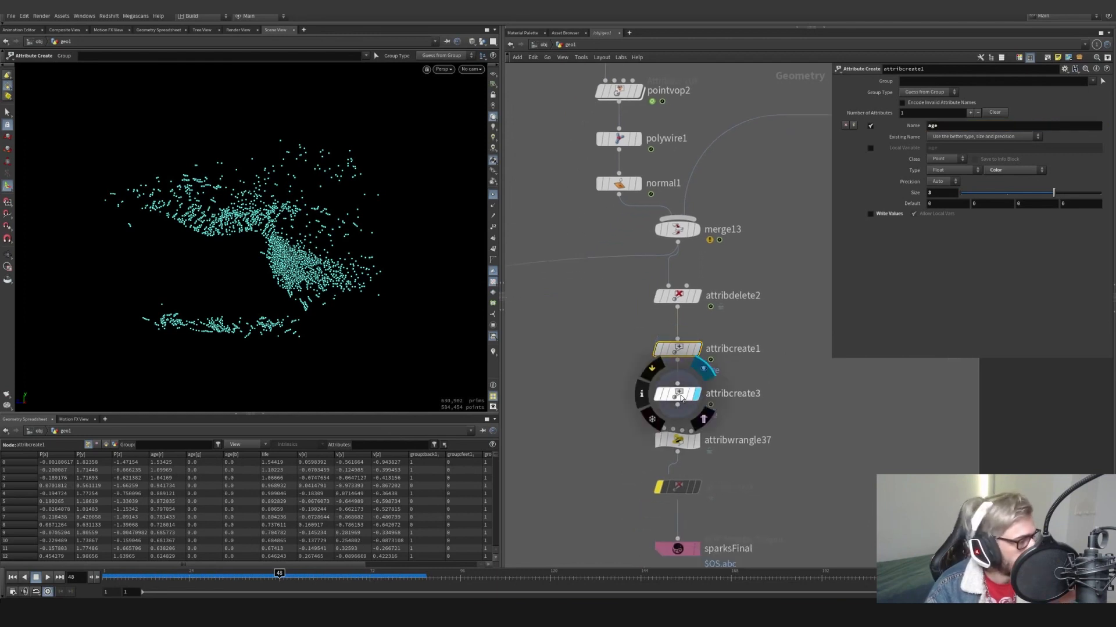
pyautogui.click(697, 395)
pyautogui.moveTo(703, 401); pyautogui.dragTo(702, 380, button='middle')
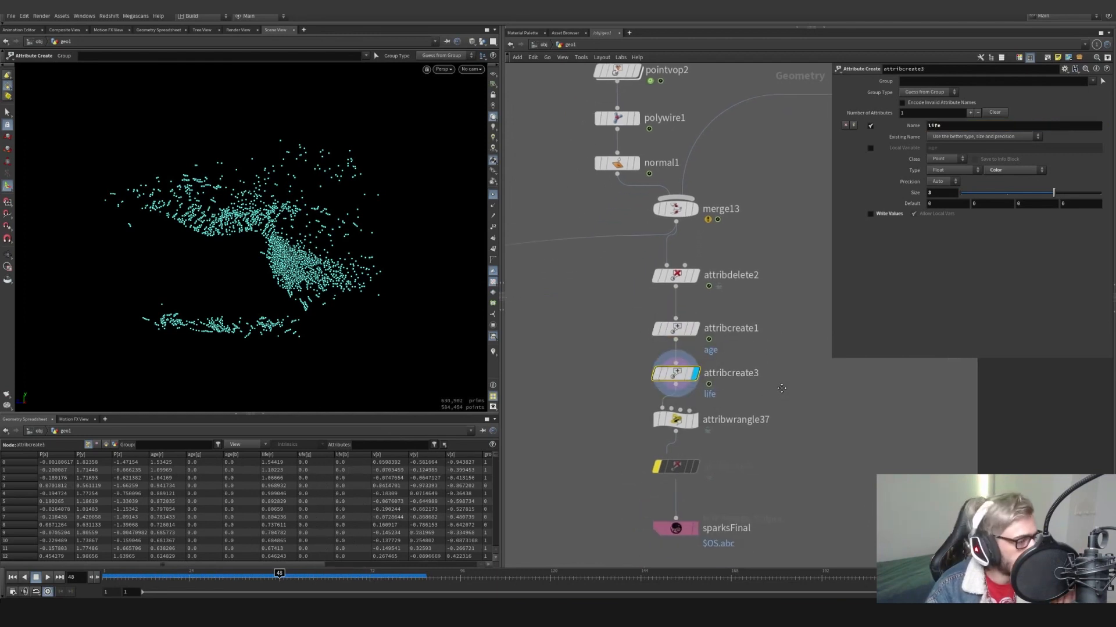
pyautogui.press('r')
pyautogui.click(680, 423)
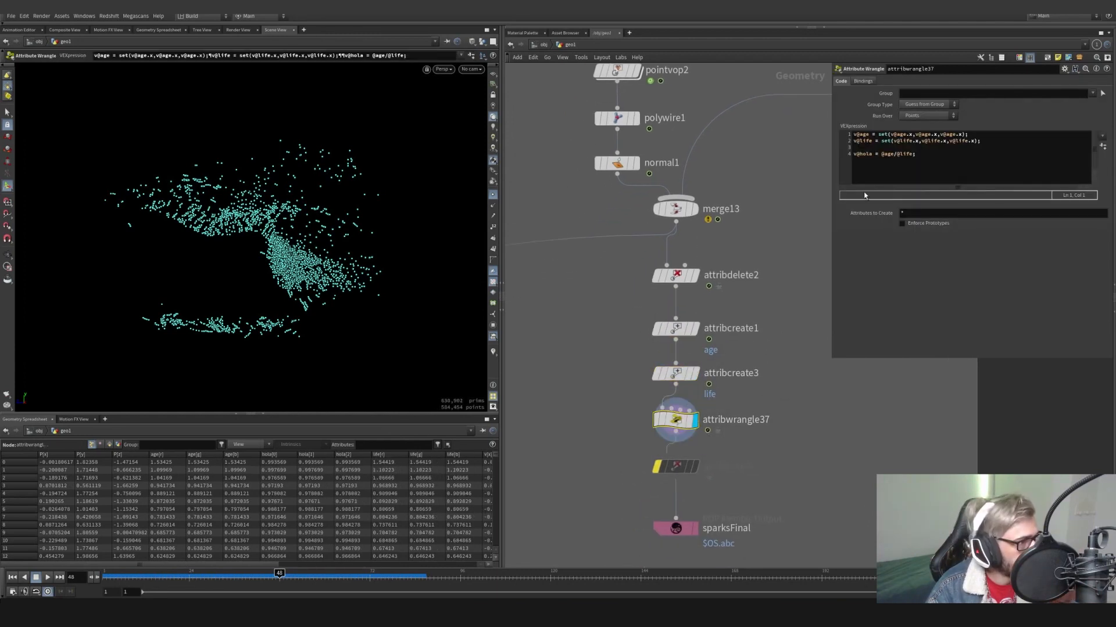
pyautogui.moveTo(880, 171); pyautogui.dragTo(849, 152)
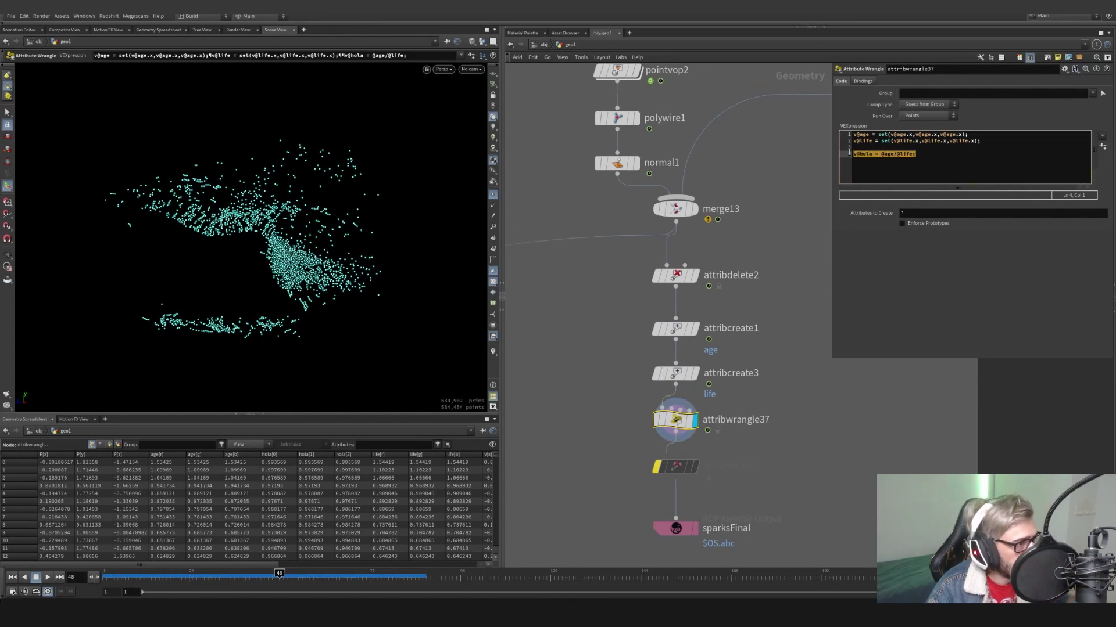
pyautogui.press('BackSpace')
pyautogui.press('BackSpace')
pyautogui.press('BackSpace')
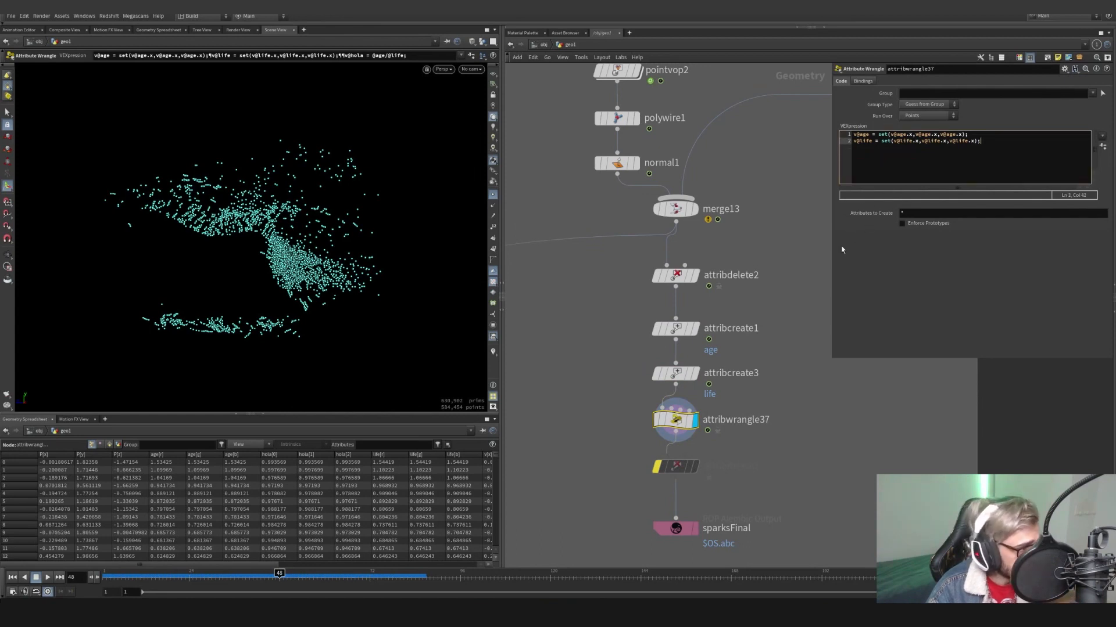
pyautogui.click(763, 423)
pyautogui.click(681, 419)
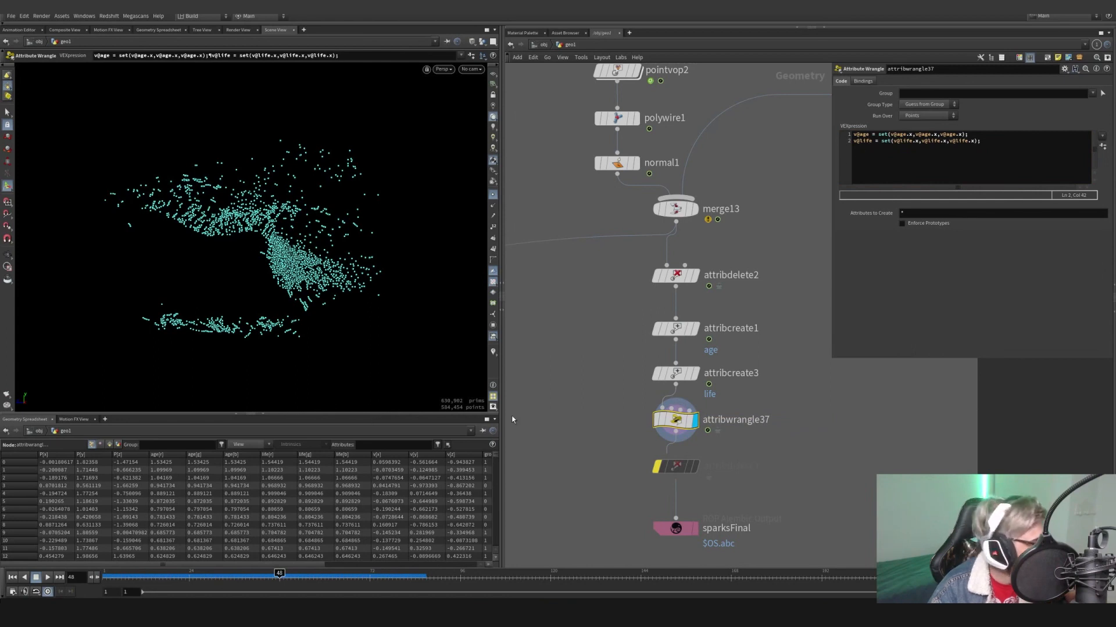
# Compare attribcreate3 with attribwrangle37 and review the expressions that fill age and life vectors from their x components
pyautogui.click(689, 375)
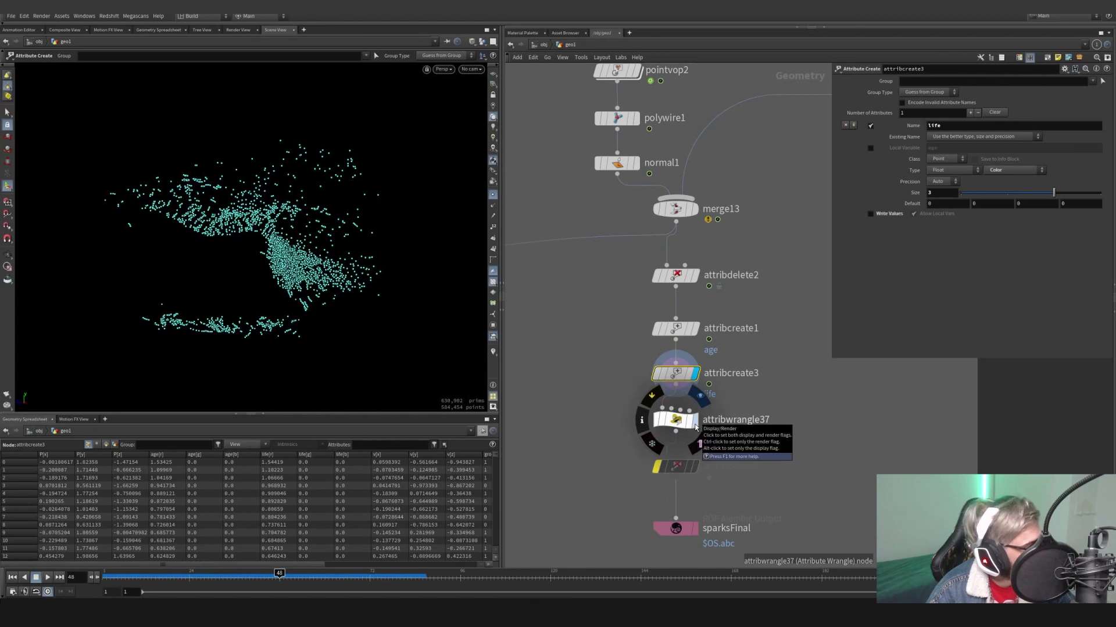
pyautogui.click(674, 420)
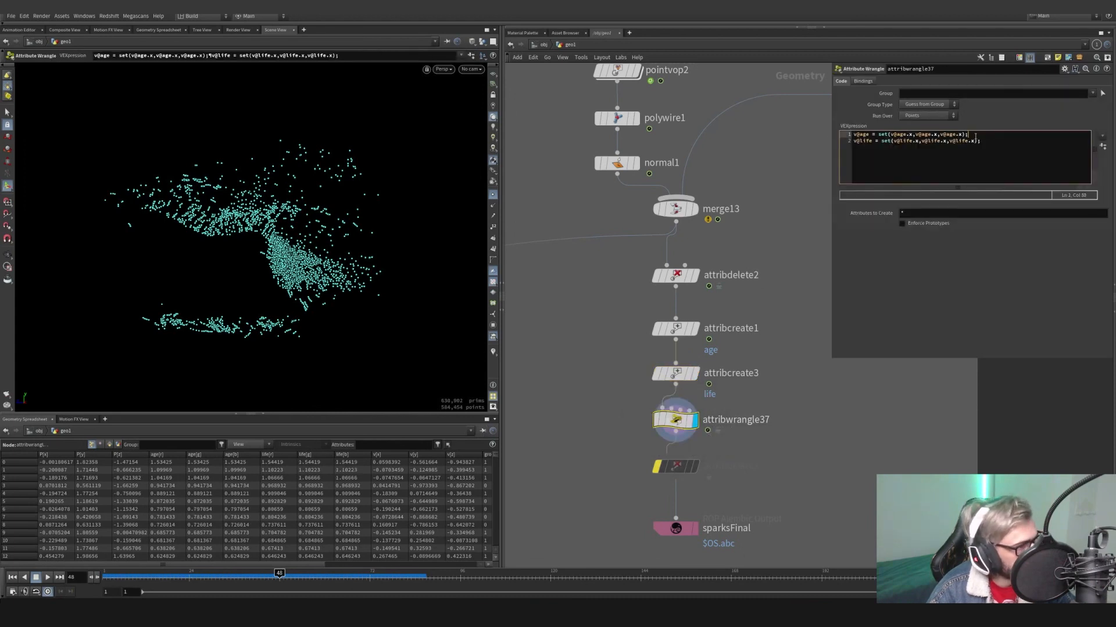
pyautogui.moveTo(969, 134); pyautogui.dragTo(814, 130)
pyautogui.moveTo(1018, 144); pyautogui.dragTo(977, 141)
pyautogui.click(1009, 139)
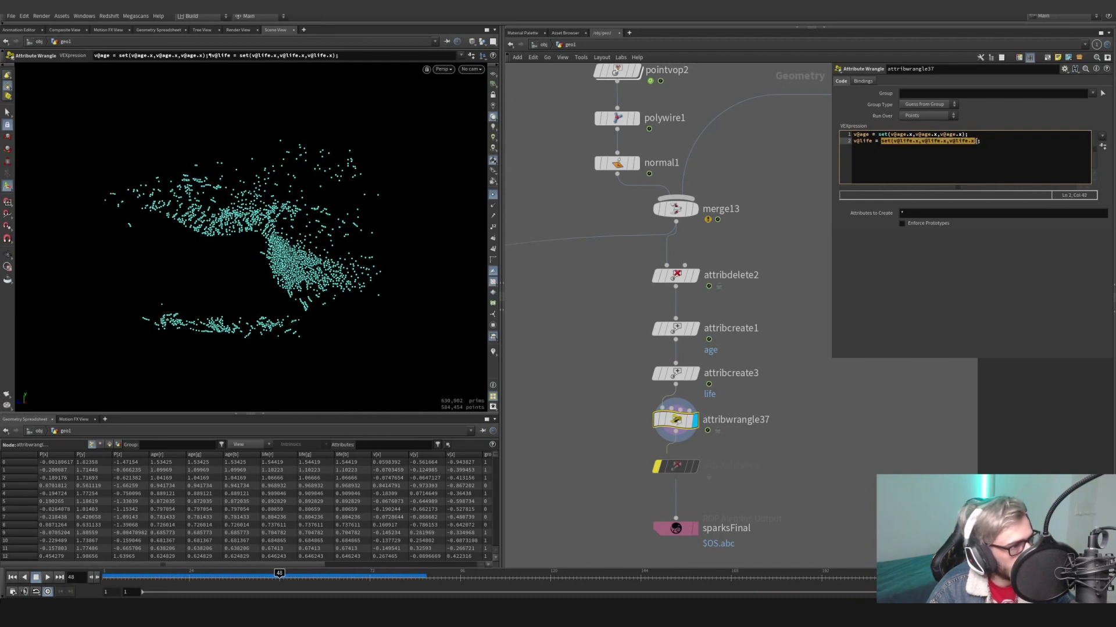
# Review the output file path and export options of the sparksFinal Alembic ROP
pyautogui.moveTo(768, 444); pyautogui.dragTo(774, 355, button='middle')
pyautogui.moveTo(773, 412); pyautogui.dragTo(692, 449)
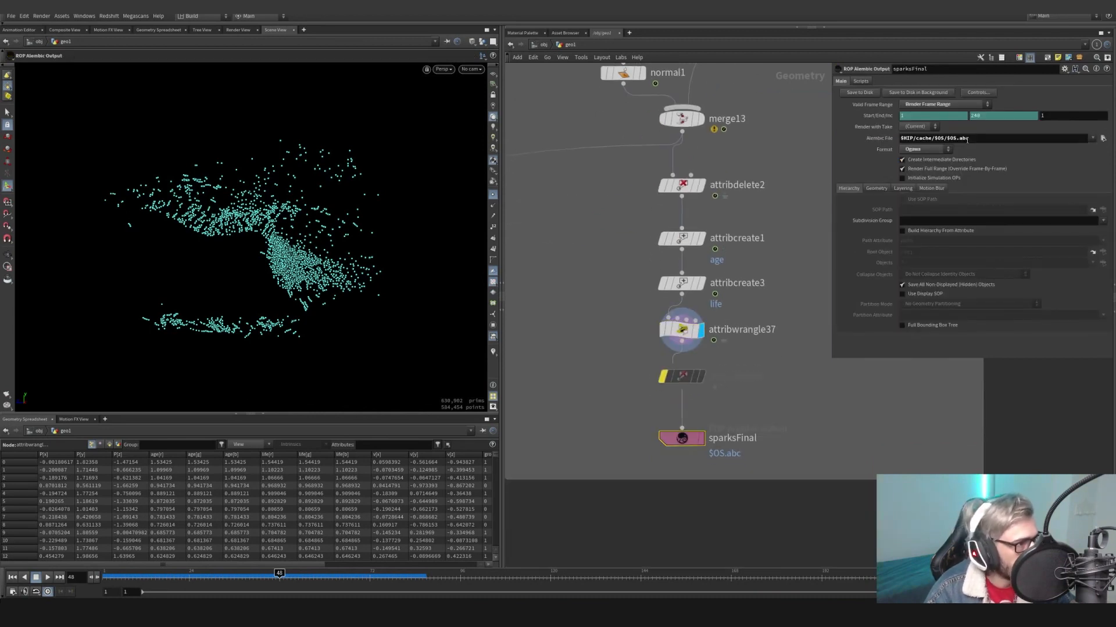
pyautogui.moveTo(968, 139); pyautogui.dragTo(899, 140)
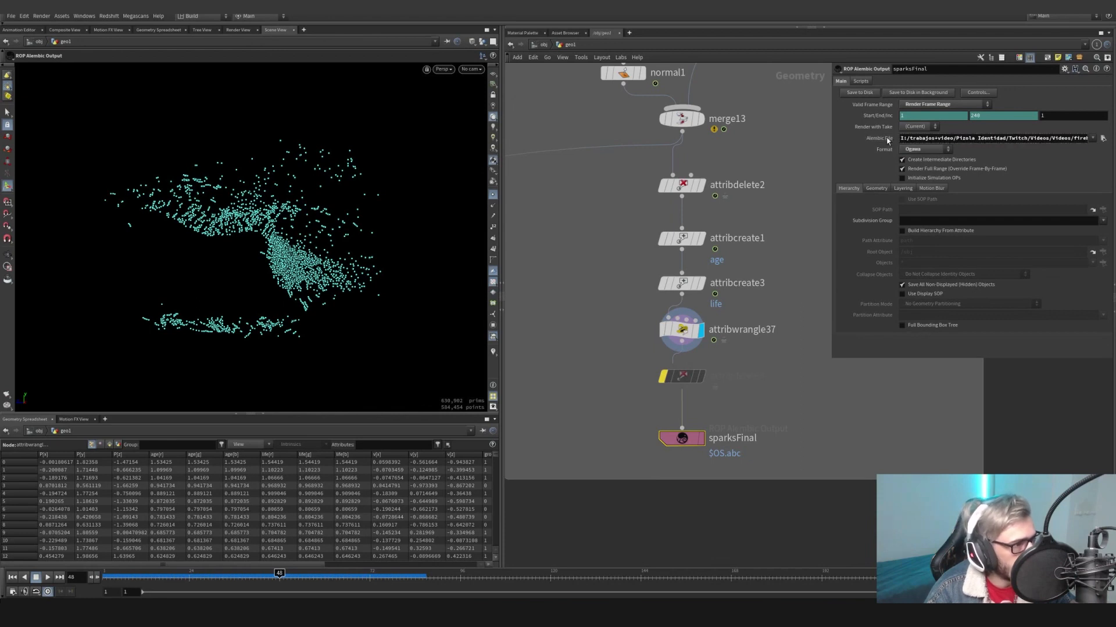
pyautogui.scroll(-5, 766, 328)
pyautogui.scroll(-3, 777, 336)
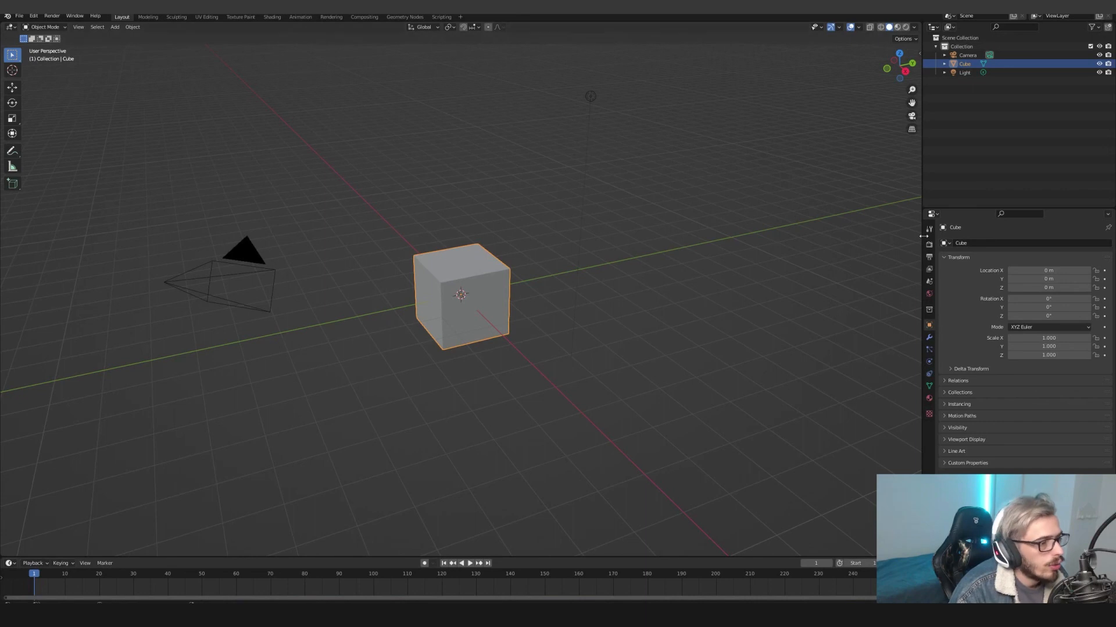
# In Blender, set the render engine to Cycles with CPU as the device, and expand the Light Paths settings
pyautogui.click(929, 229)
pyautogui.click(929, 244)
pyautogui.click(1028, 243)
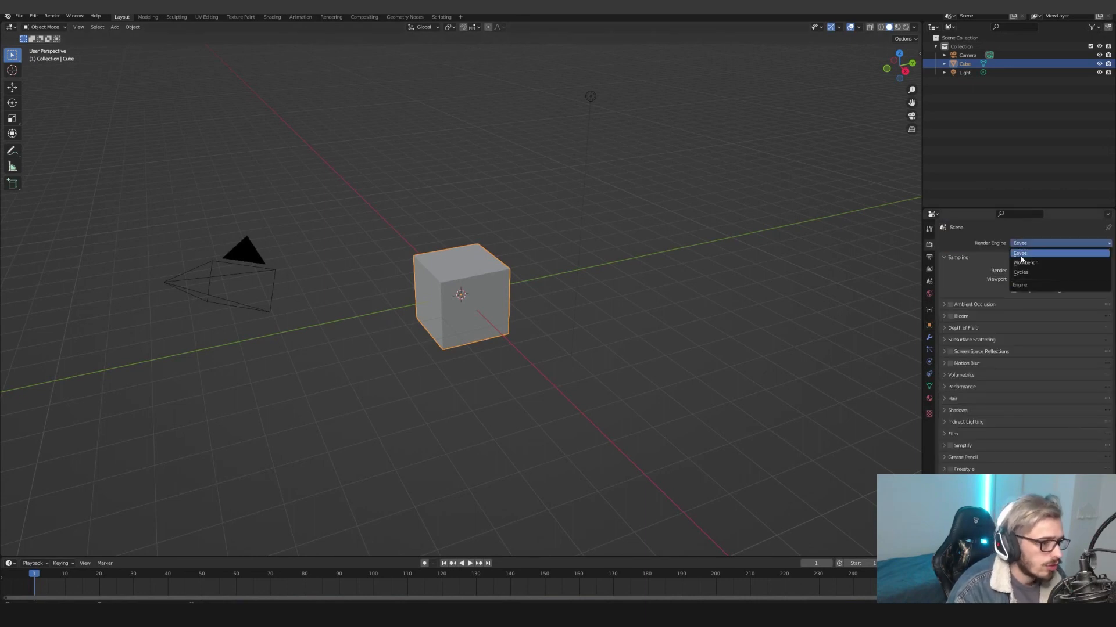
pyautogui.click(1021, 273)
pyautogui.click(1029, 256)
pyautogui.click(1026, 274)
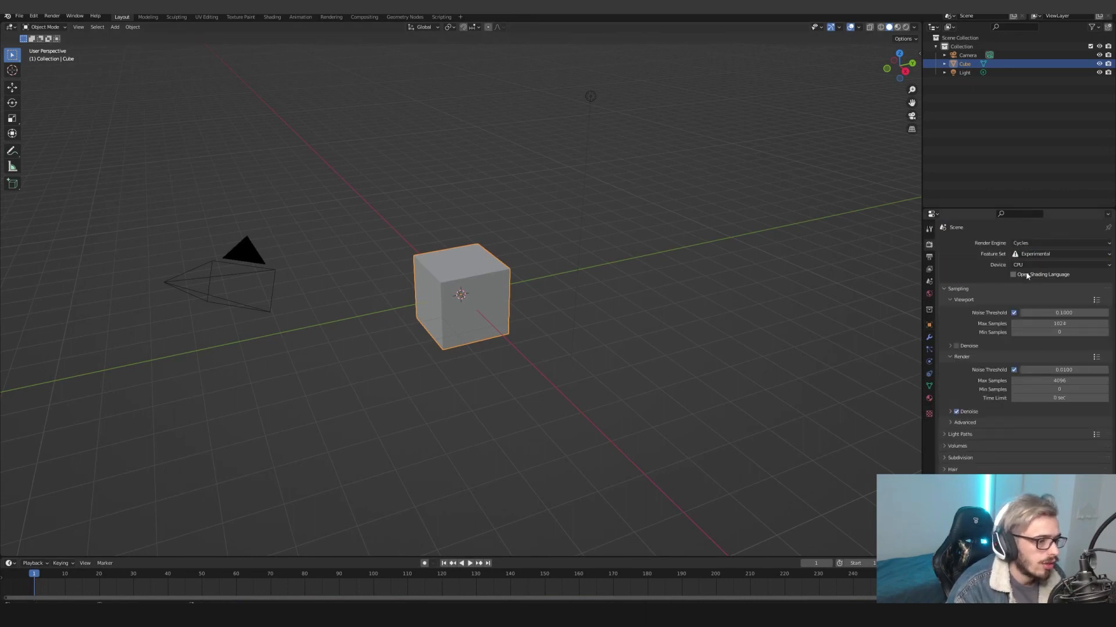
pyautogui.click(1028, 265)
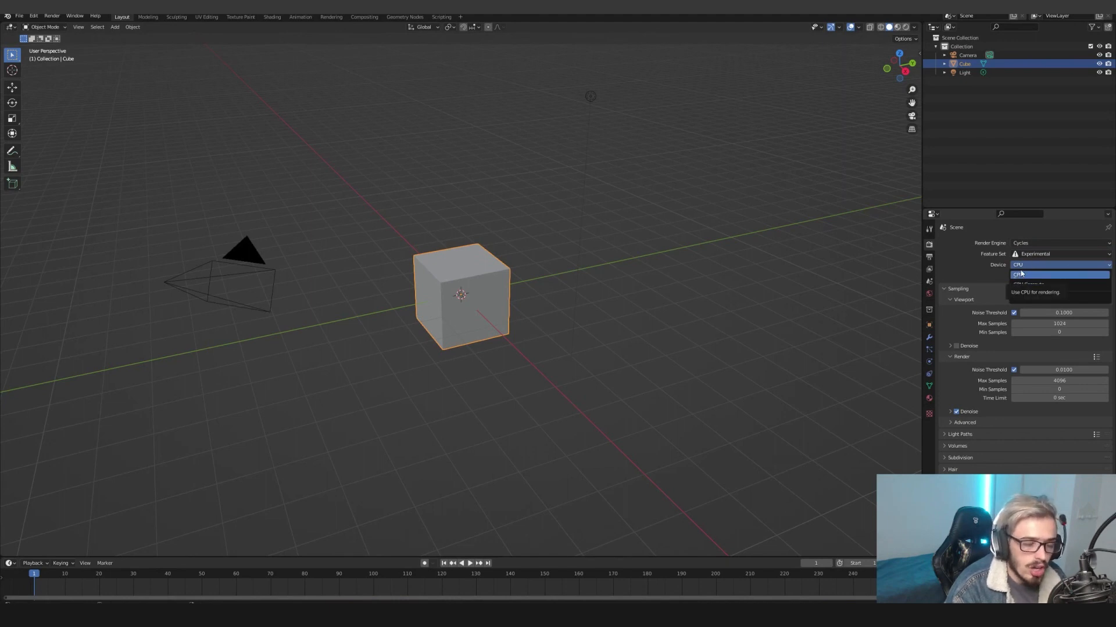
pyautogui.click(1021, 275)
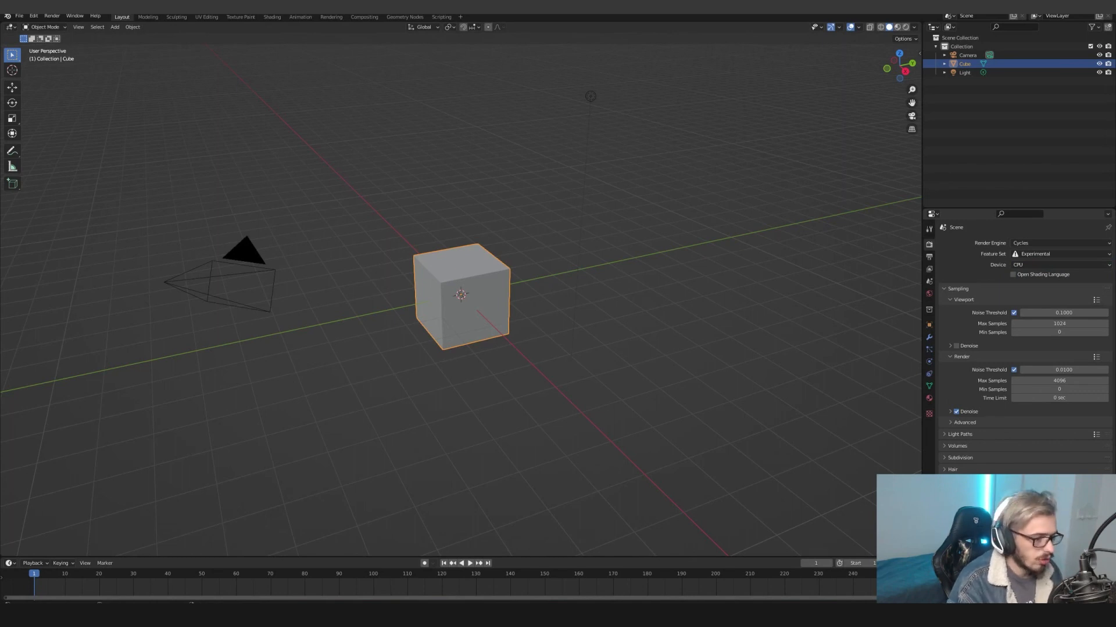
pyautogui.click(963, 434)
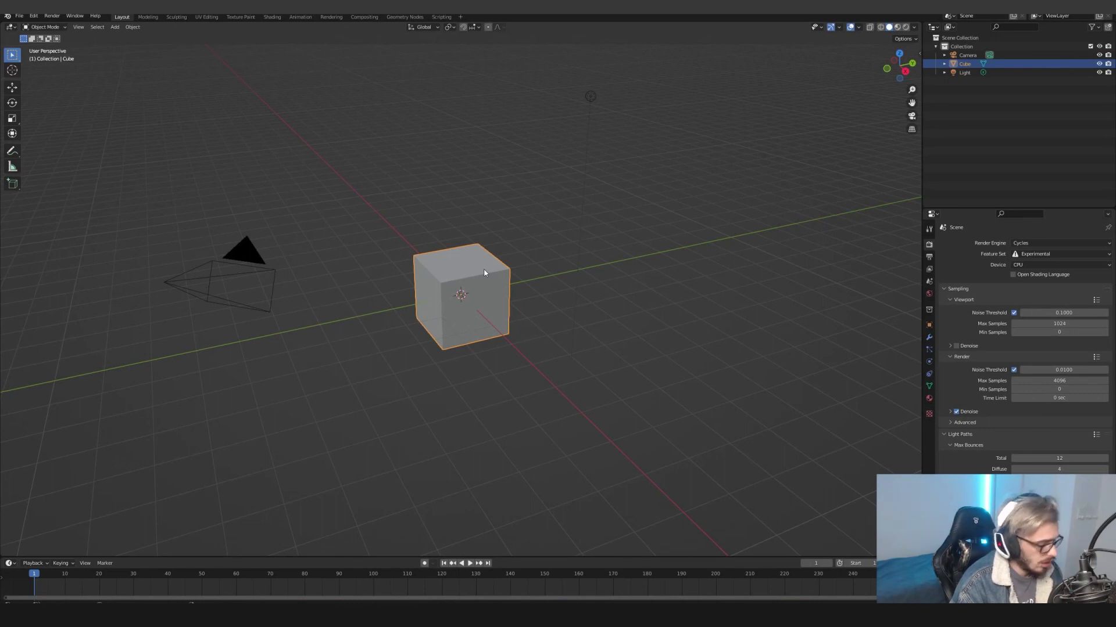
# Delete the default cube and add a mesh plane scaled by 10 as the ground
pyautogui.press('Delete')
pyautogui.hotkey('shift', 'a')
pyautogui.click(516, 272)
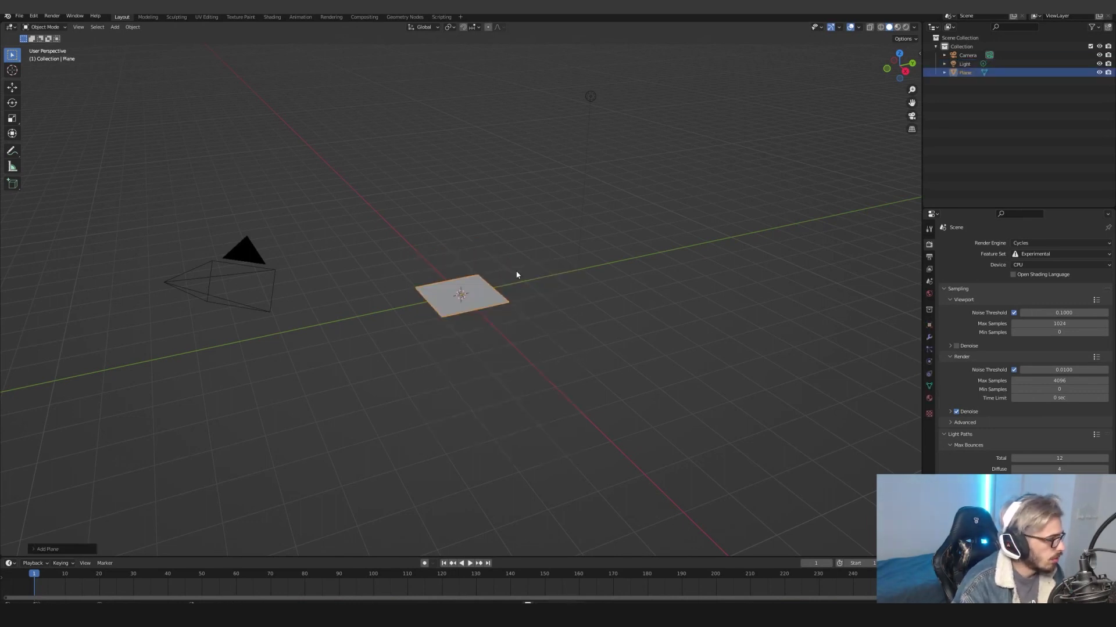
pyautogui.write('s10')
pyautogui.press('Return')
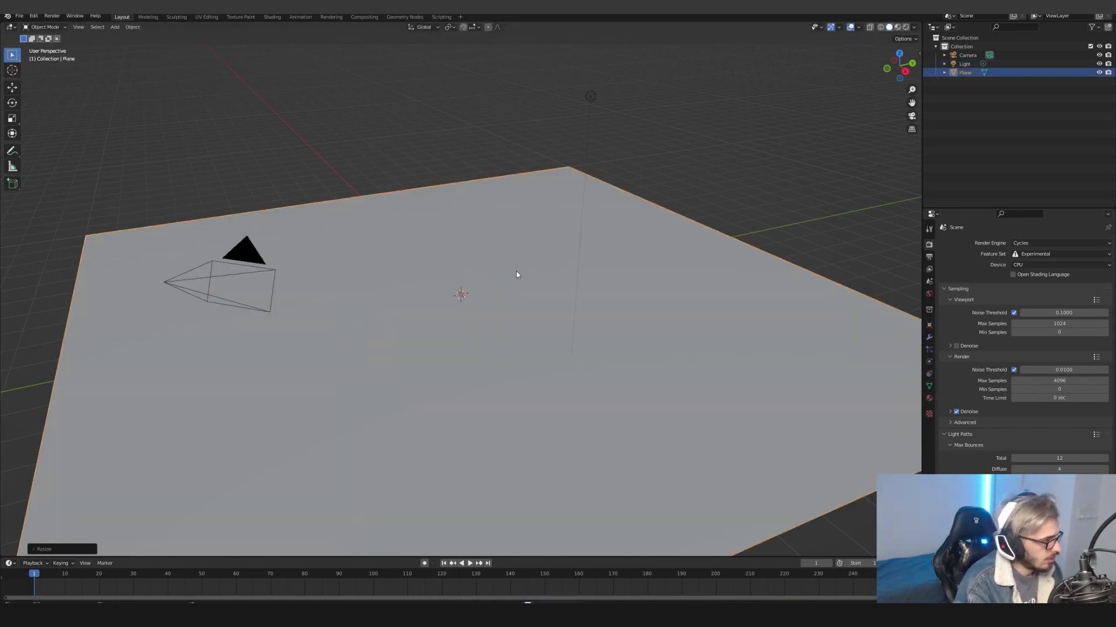
pyautogui.hotkey('shift', 'a')
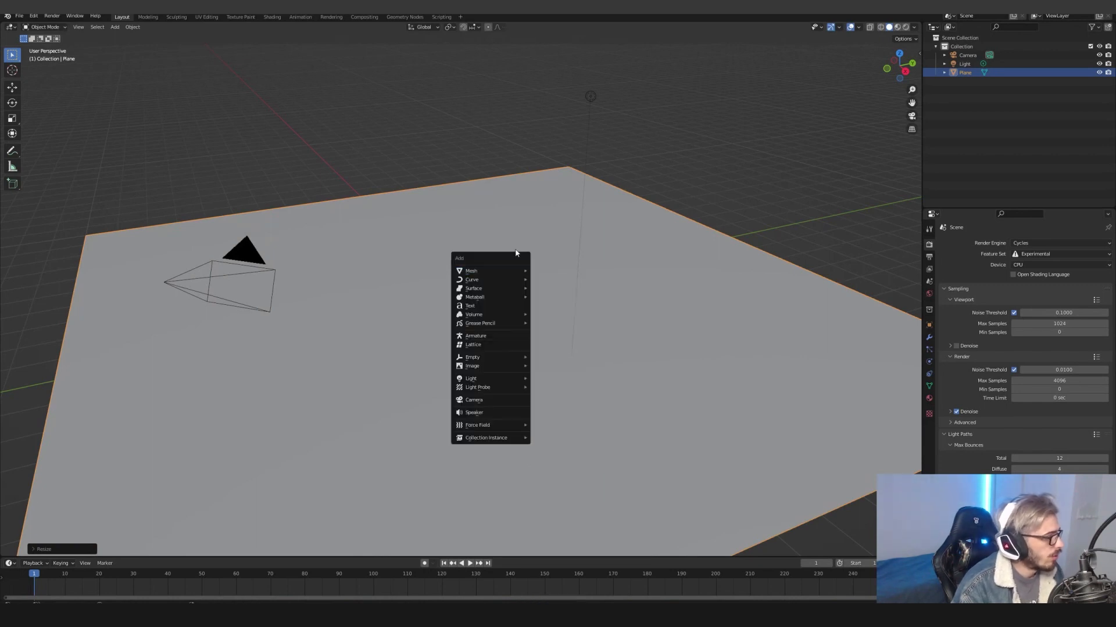
pyautogui.press('Escape')
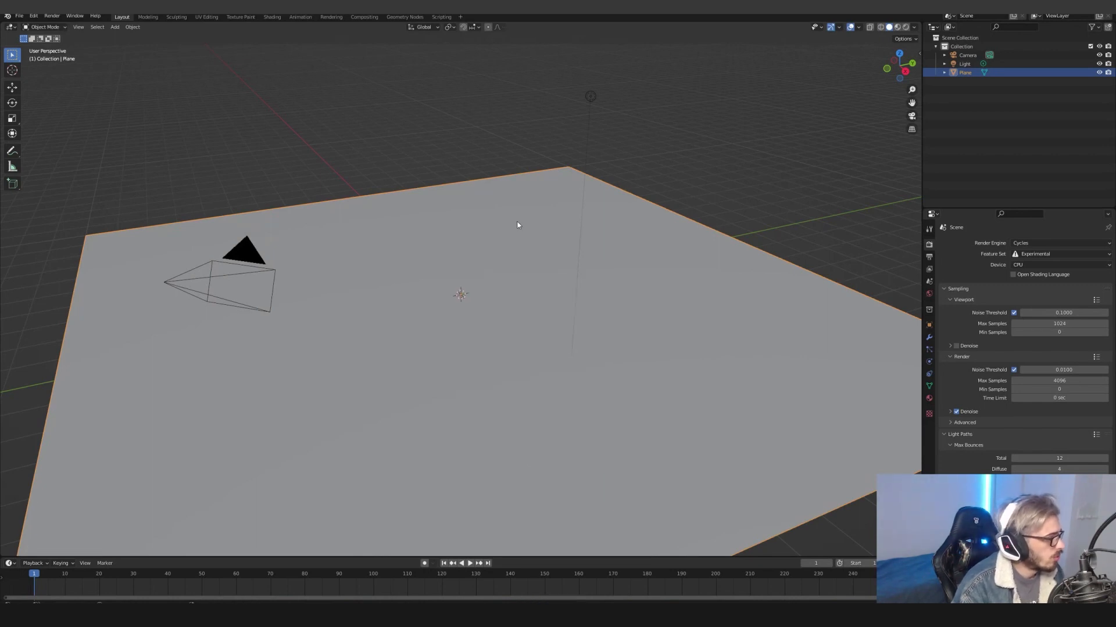
# Start an Alembic import, browse to the fireHorse project folder, and copy its directory path
pyautogui.click(20, 16)
pyautogui.moveTo(51, 134)
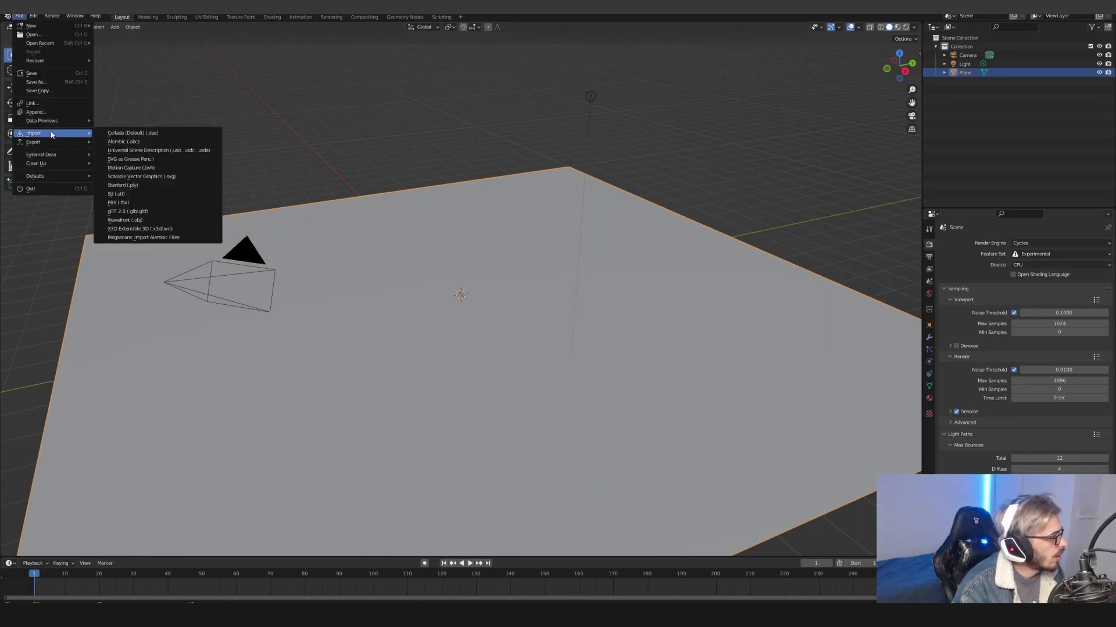
pyautogui.click(139, 142)
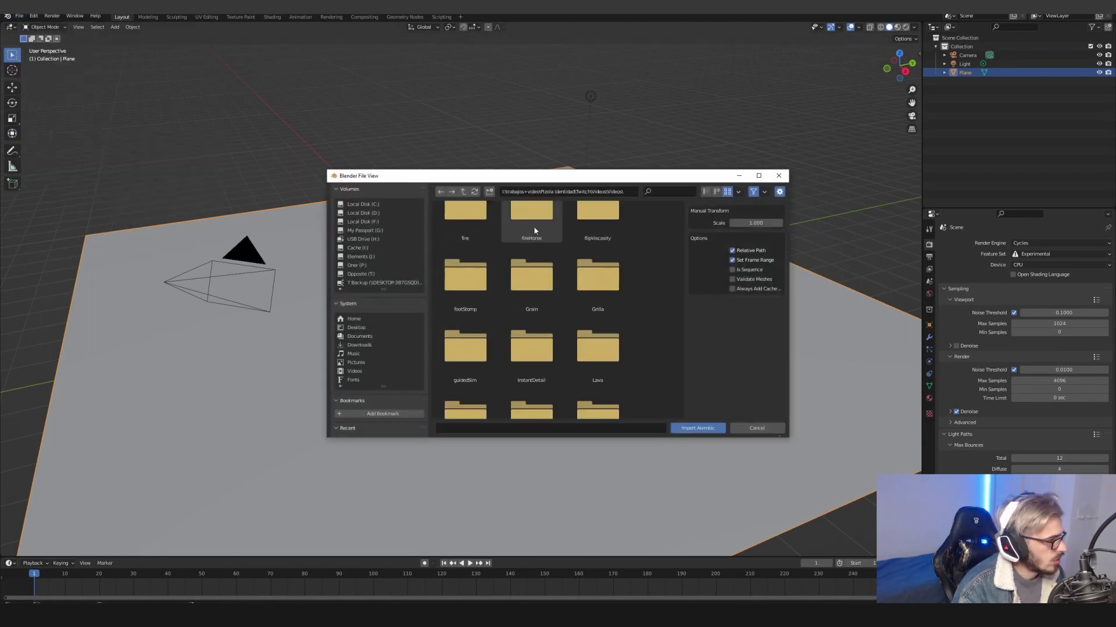
pyautogui.doubleClick(535, 230)
pyautogui.click(552, 192)
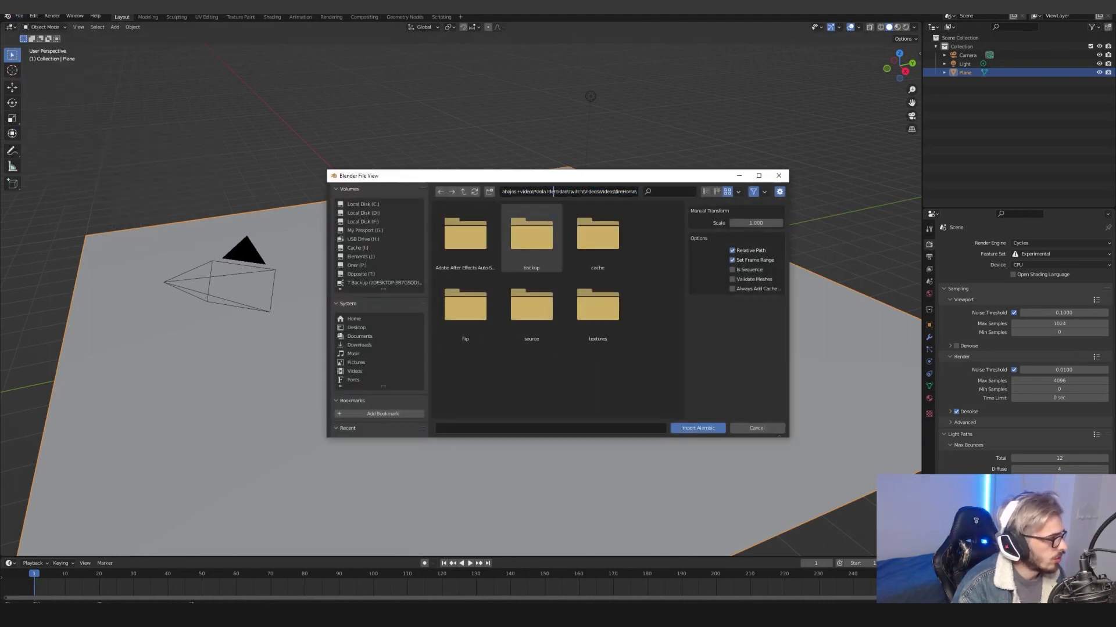
pyautogui.doubleClick(556, 192)
pyautogui.moveTo(506, 192)
pyautogui.mouseDown()
pyautogui.moveTo(638, 196)
pyautogui.moveTo(502, 192)
pyautogui.mouseUp()
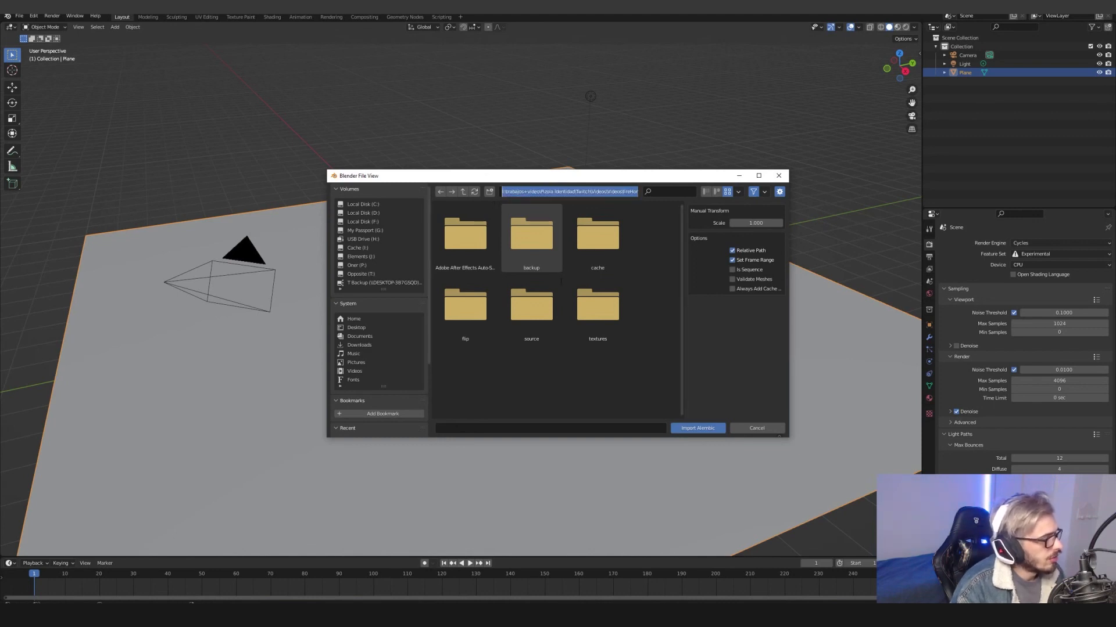
# Import sparks2.abc from the sparks2 folder inside the project's cache folder
pyautogui.doubleClick(597, 240)
pyautogui.scroll(-3, 595, 279)
pyautogui.doubleClick(596, 337)
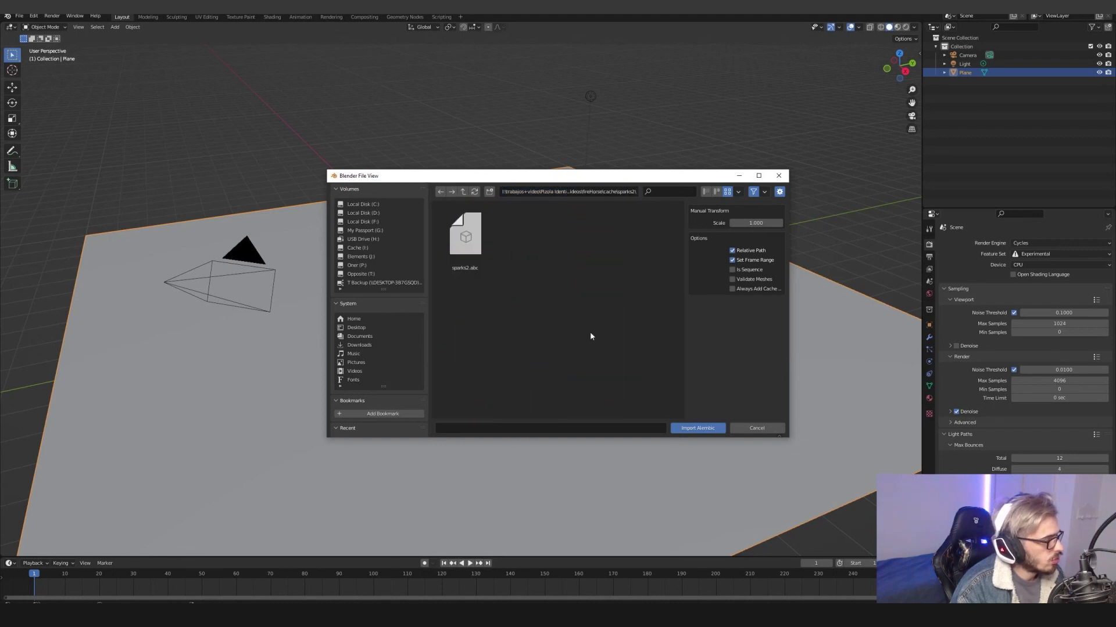
pyautogui.click(488, 252)
pyautogui.click(697, 428)
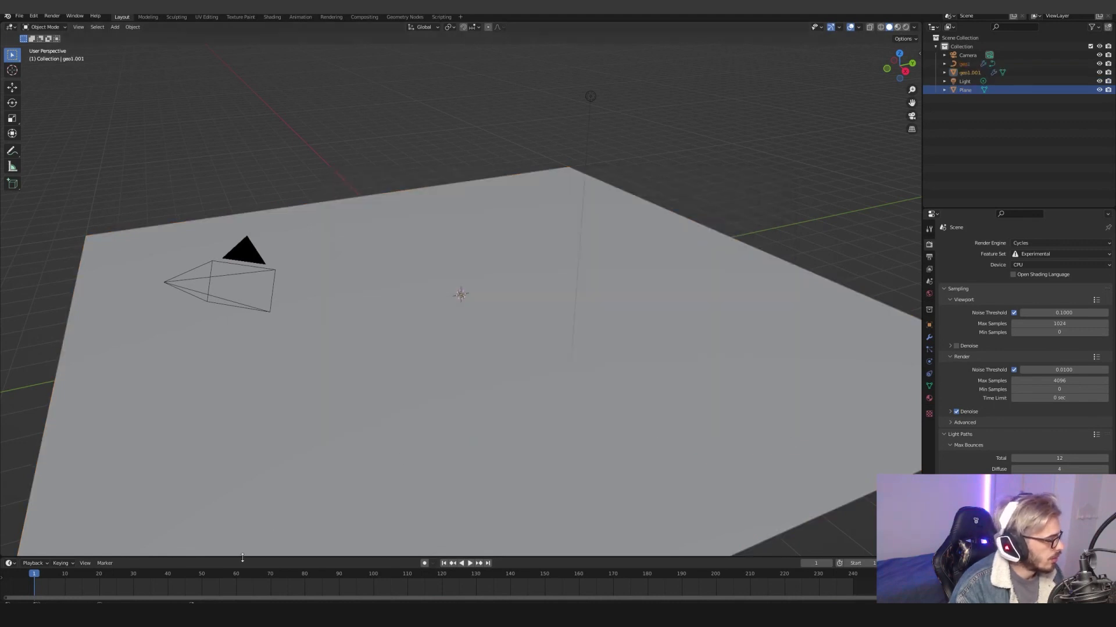
# Go to frame 93, inspect the imported sparks above the ground plane, and deselect everything
pyautogui.moveTo(246, 573); pyautogui.dragTo(349, 576)
pyautogui.moveTo(452, 314); pyautogui.dragTo(465, 250, button='middle')
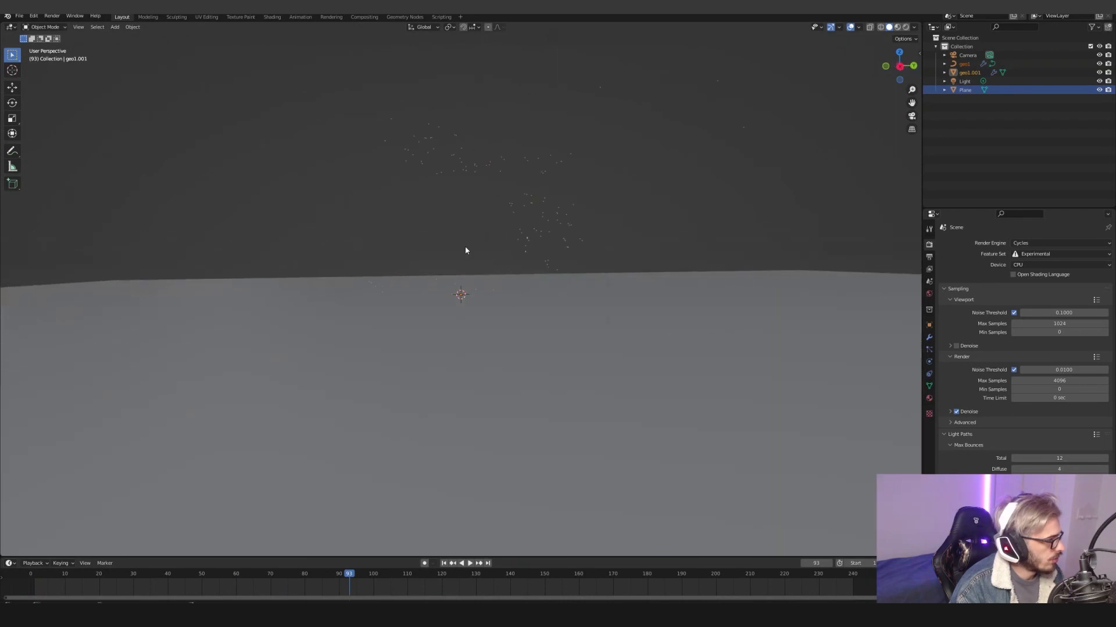
pyautogui.click(478, 213)
# Start an OpenVDB volume import and go to the fireHorse project folder using the copied path
pyautogui.hotkey('shift', 'a')
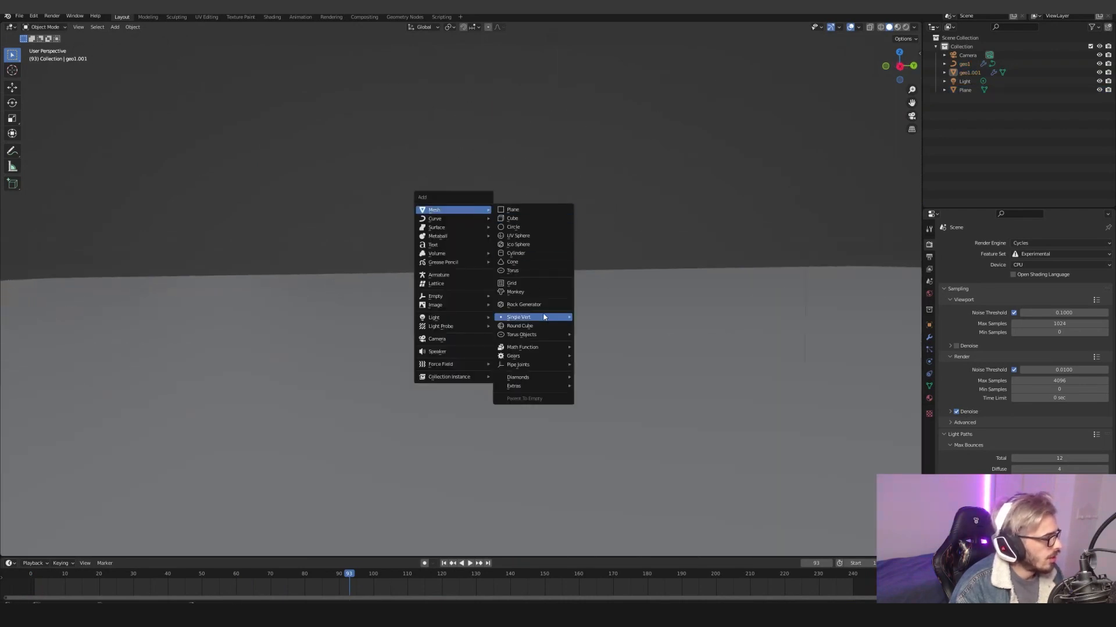
pyautogui.moveTo(549, 366)
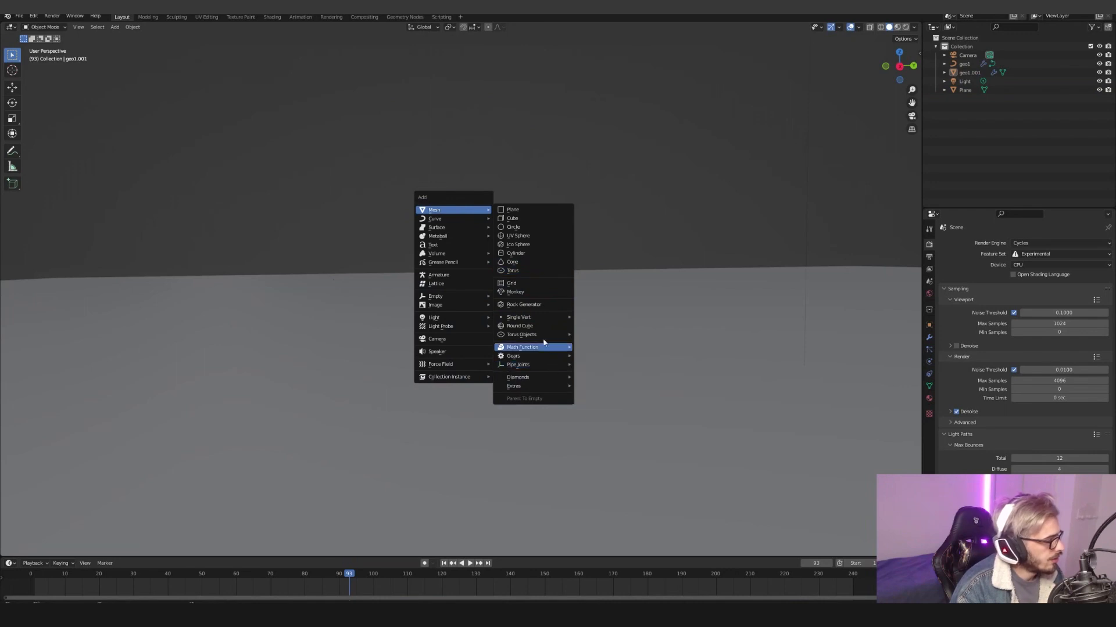
pyautogui.moveTo(459, 253)
pyautogui.click(521, 252)
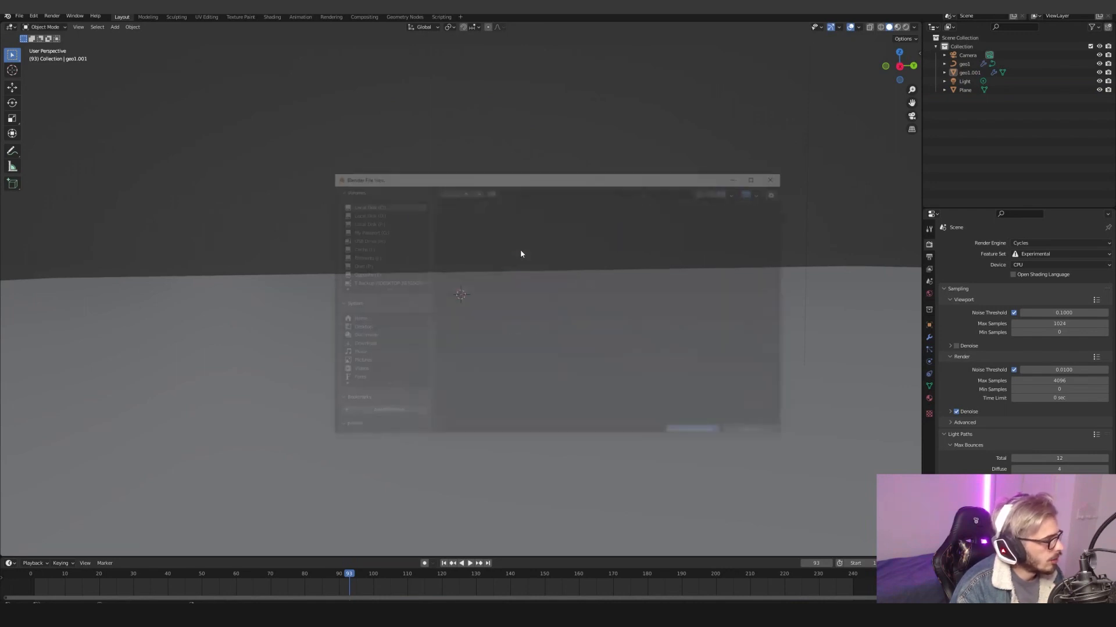
pyautogui.hotkey('ctrl', 'v')
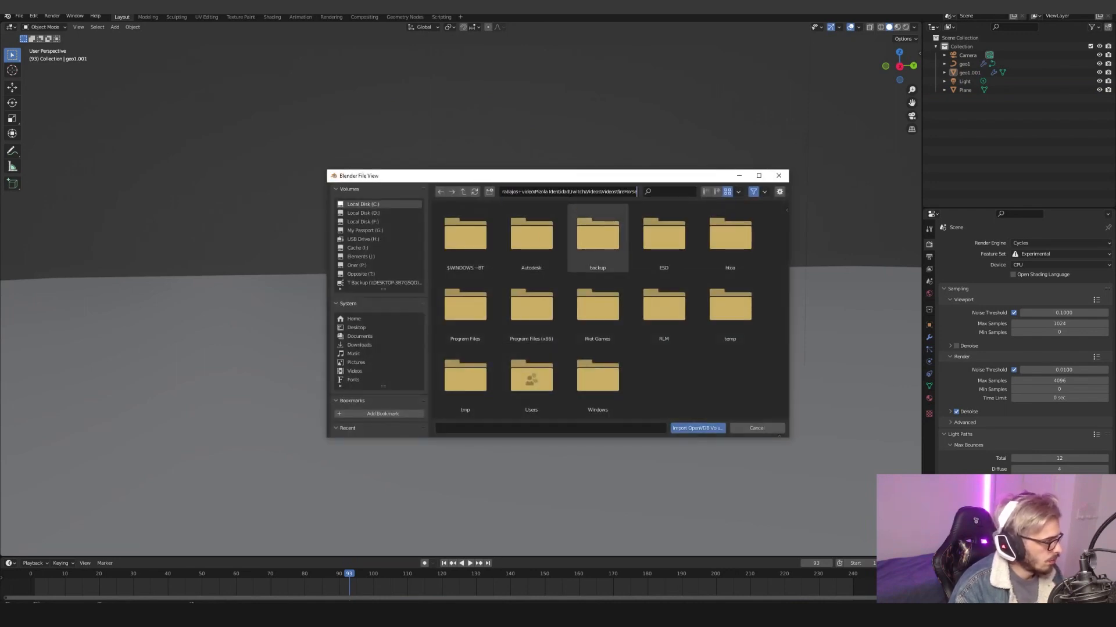
pyautogui.press('Return')
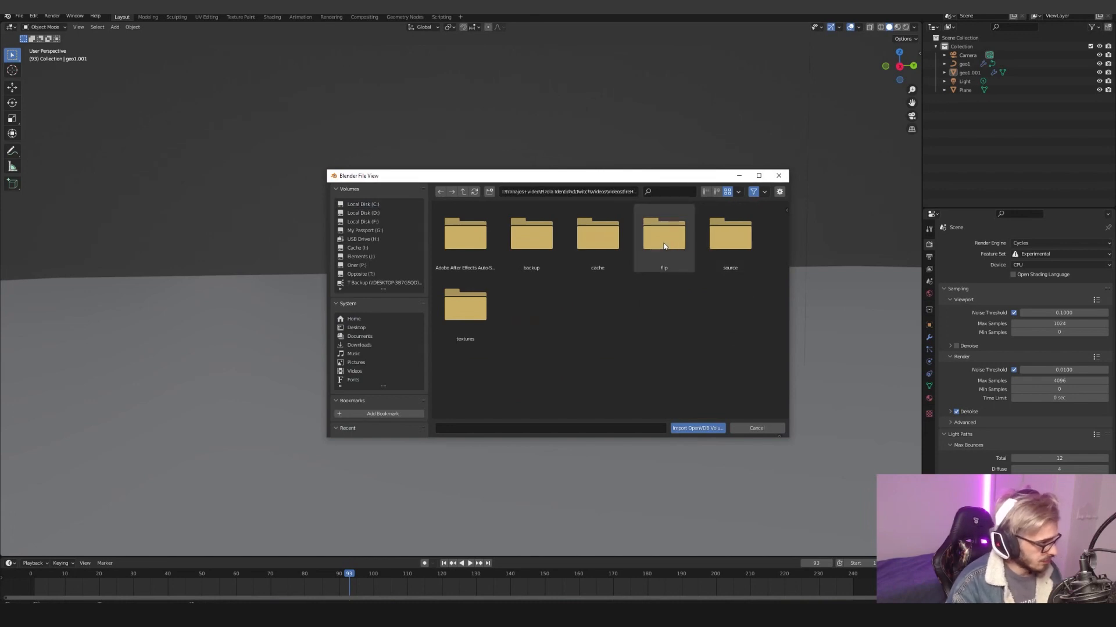
# Open the v1 folder of the smoke_sim_main simulation inside the project's cache folder
pyautogui.doubleClick(615, 239)
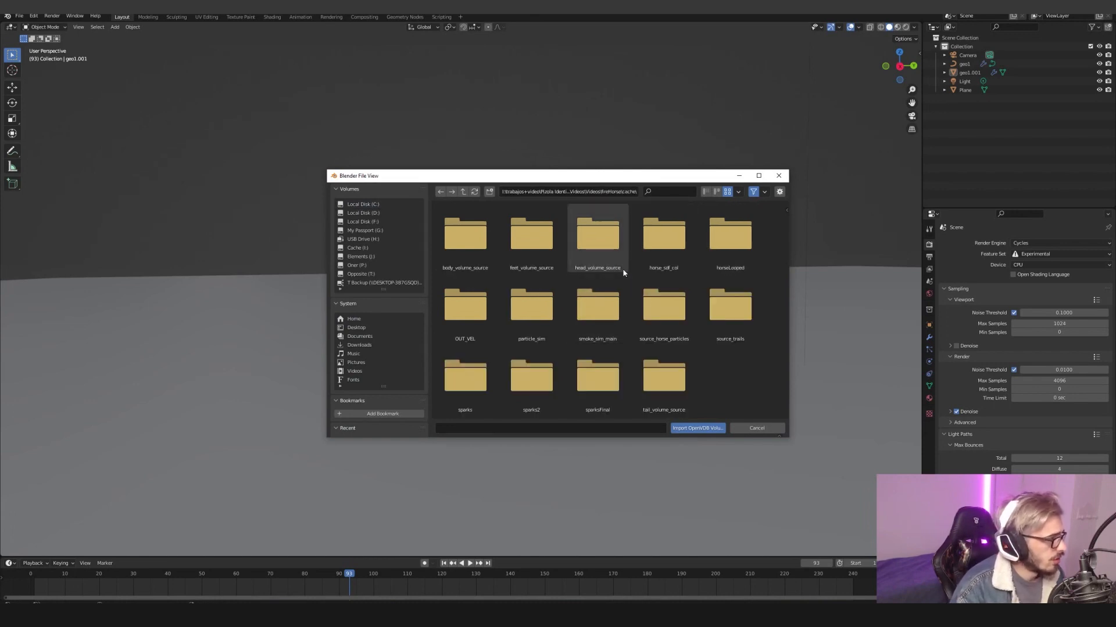
pyautogui.doubleClick(599, 304)
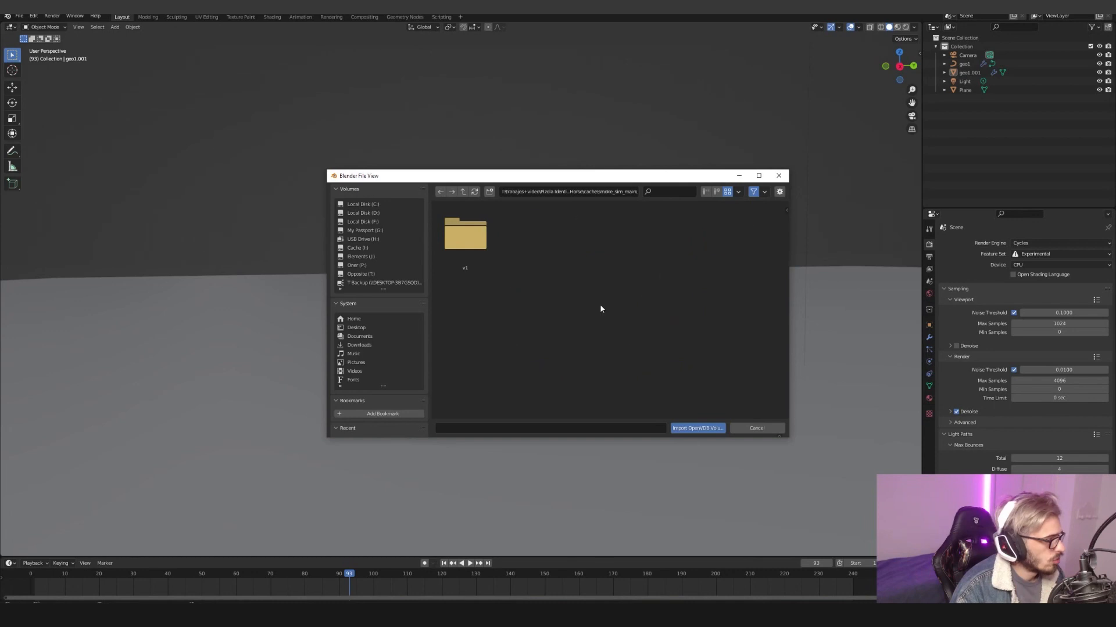
pyautogui.doubleClick(469, 246)
# Import the complete smoke_sim_main_v1 VDB sequence with Detect Sequences enabled, and go to frame 126
pyautogui.click(468, 244)
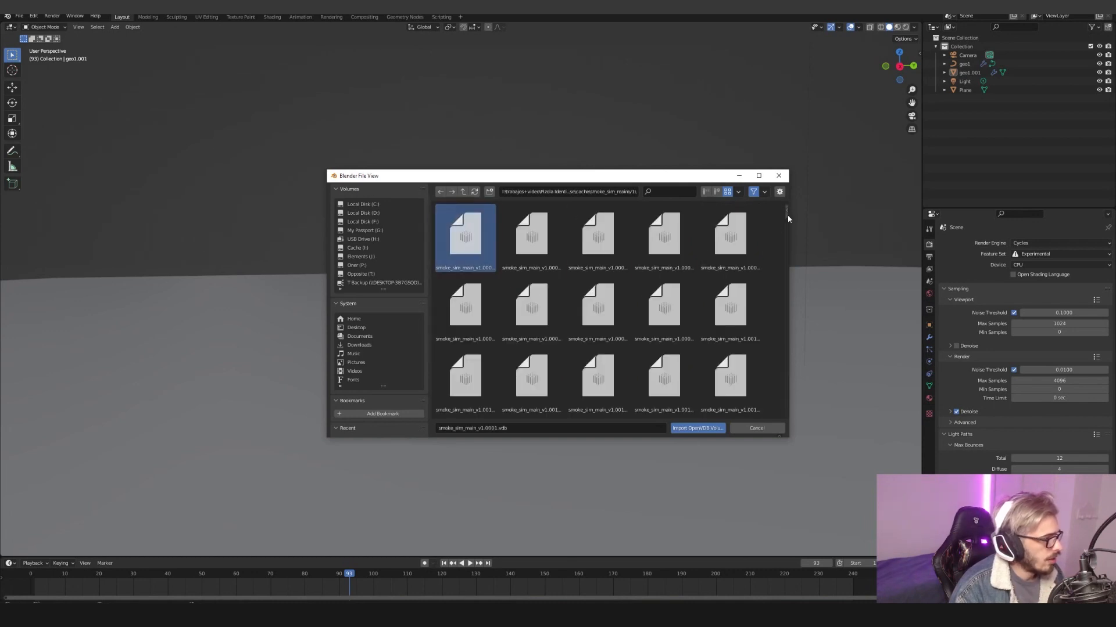
pyautogui.moveTo(786, 216); pyautogui.dragTo(786, 419)
pyautogui.keyDown('shift'); pyautogui.click(730, 403); pyautogui.keyUp('shift')
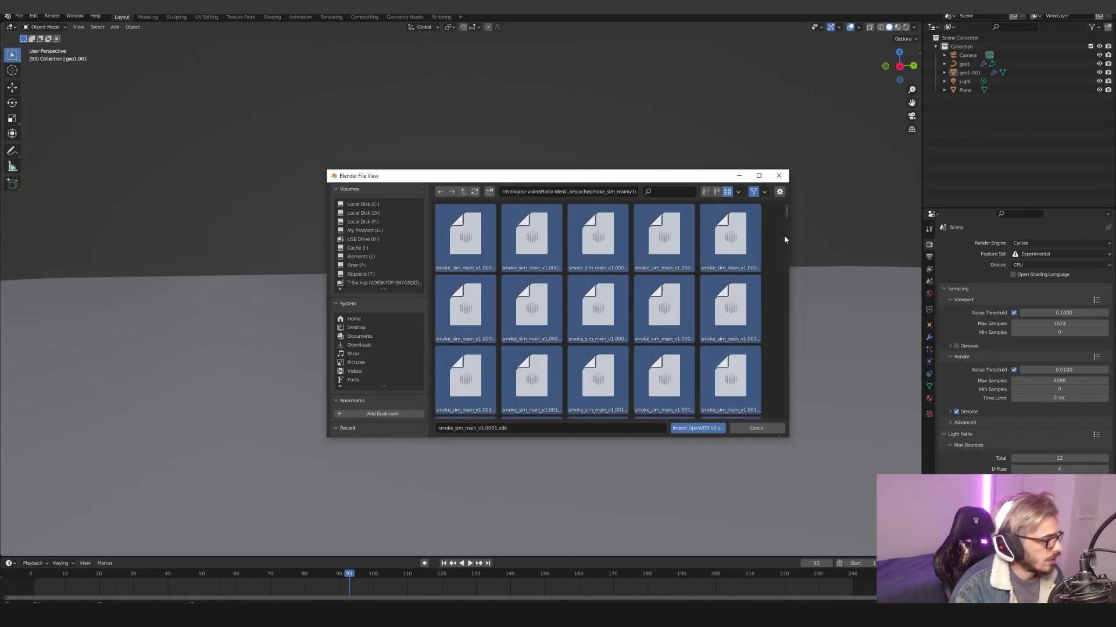
pyautogui.click(784, 235)
pyautogui.moveTo(788, 218); pyautogui.dragTo(794, 428)
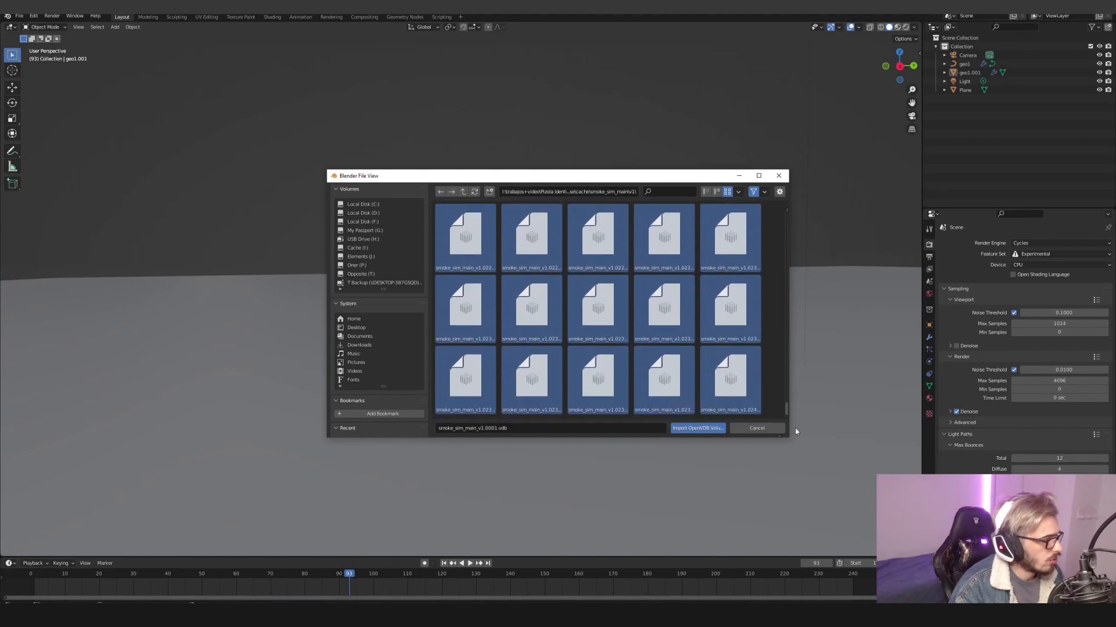
pyautogui.click(779, 191)
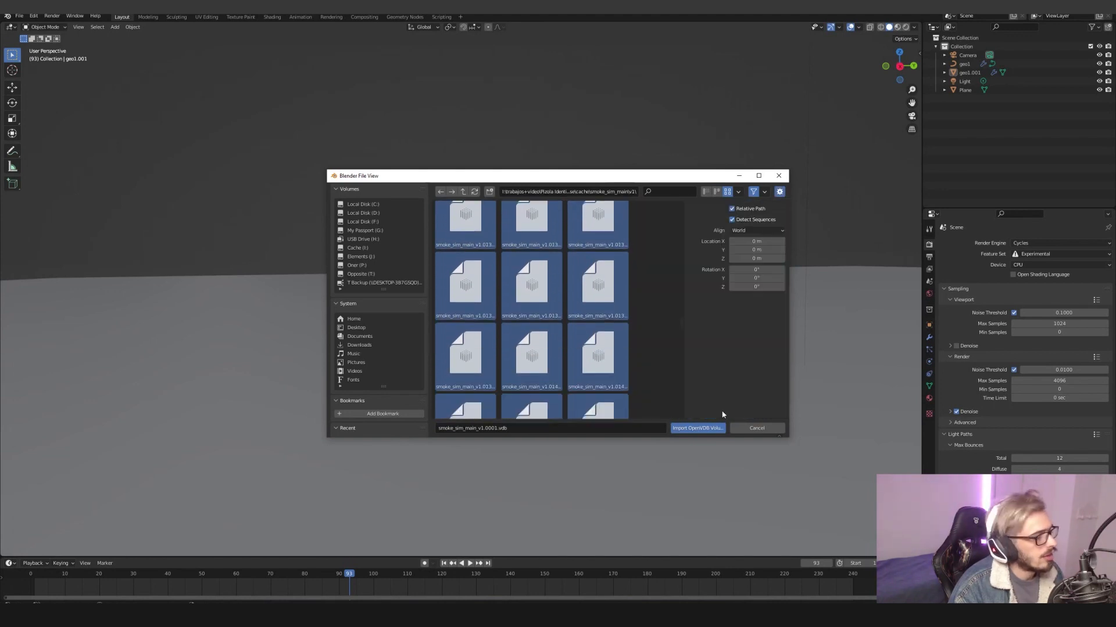
pyautogui.click(715, 428)
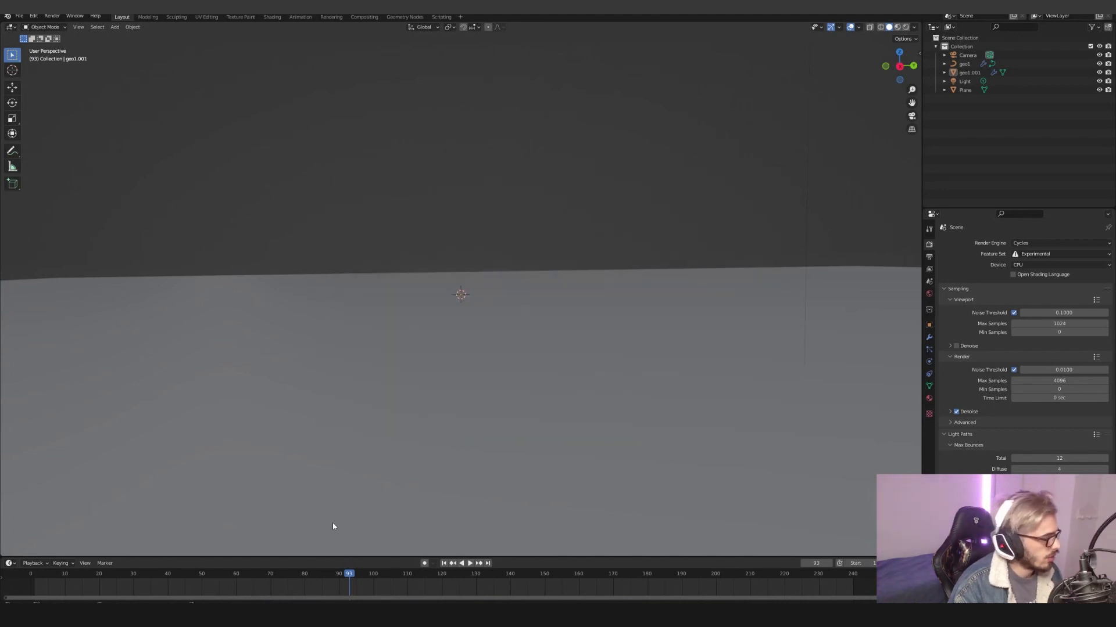
pyautogui.click(340, 579)
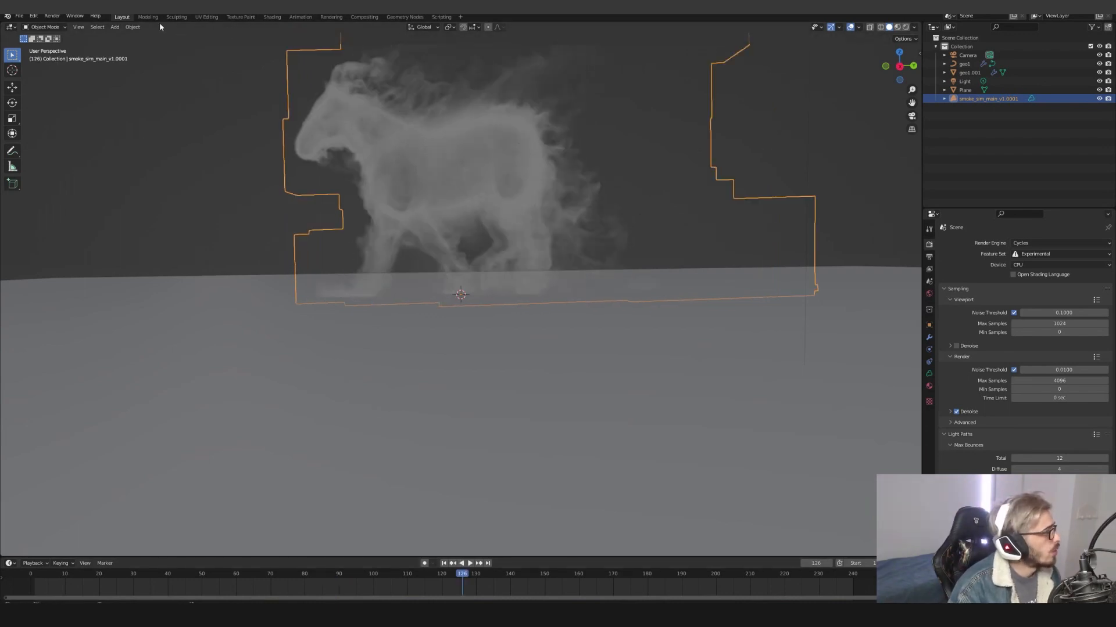
# Switch to the Shading workspace, split the 3D viewport in two, and show one half as a rendered camera view
pyautogui.click(272, 17)
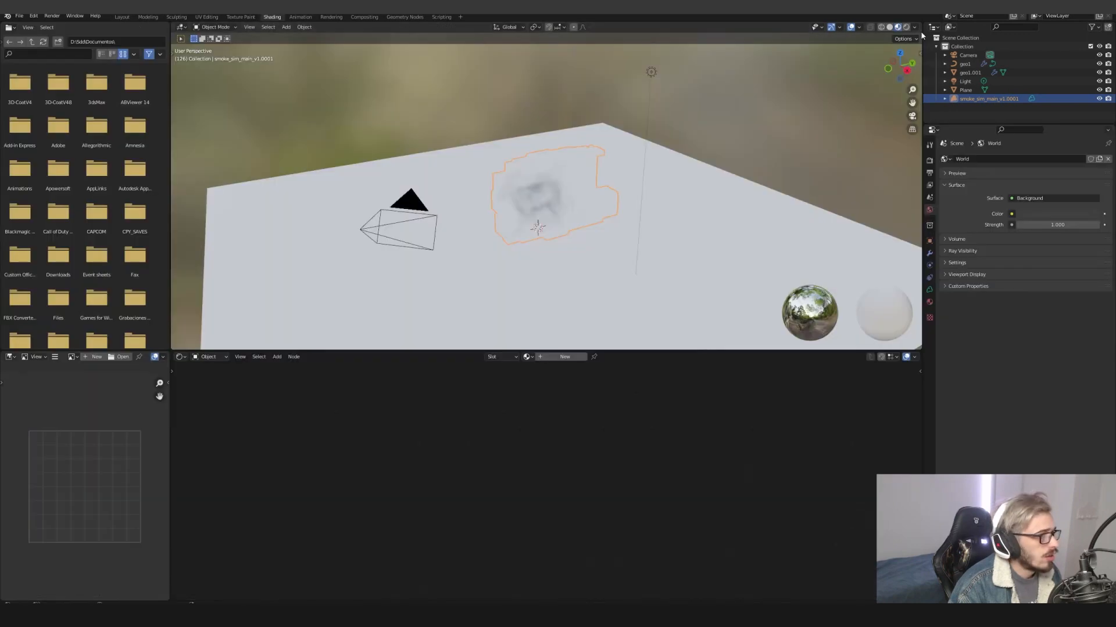
pyautogui.moveTo(922, 24); pyautogui.dragTo(553, 87)
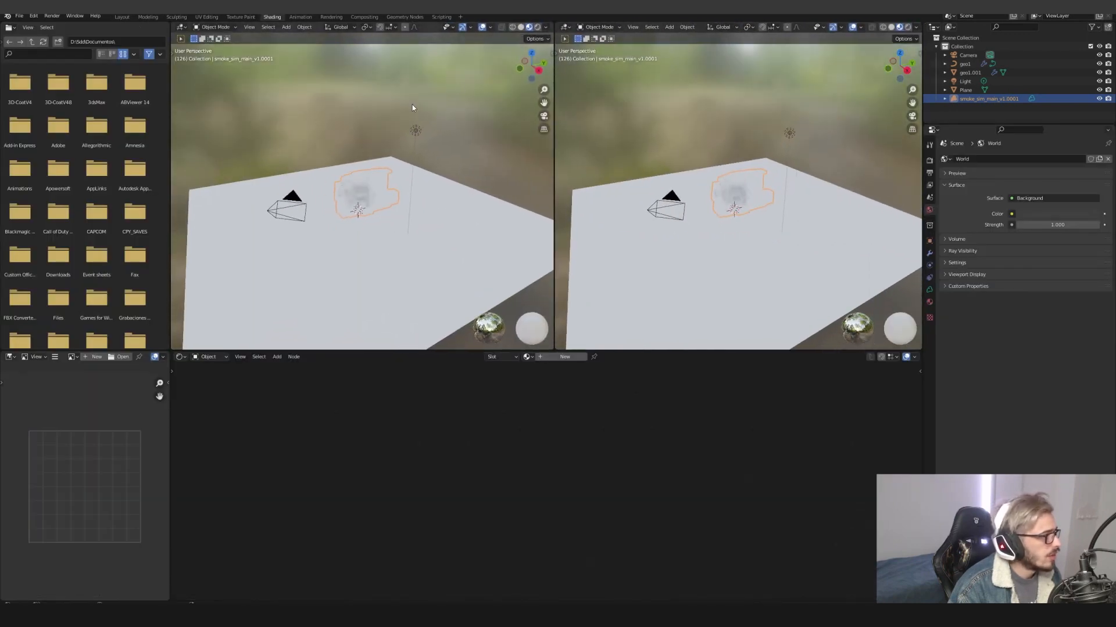
pyautogui.press('z')
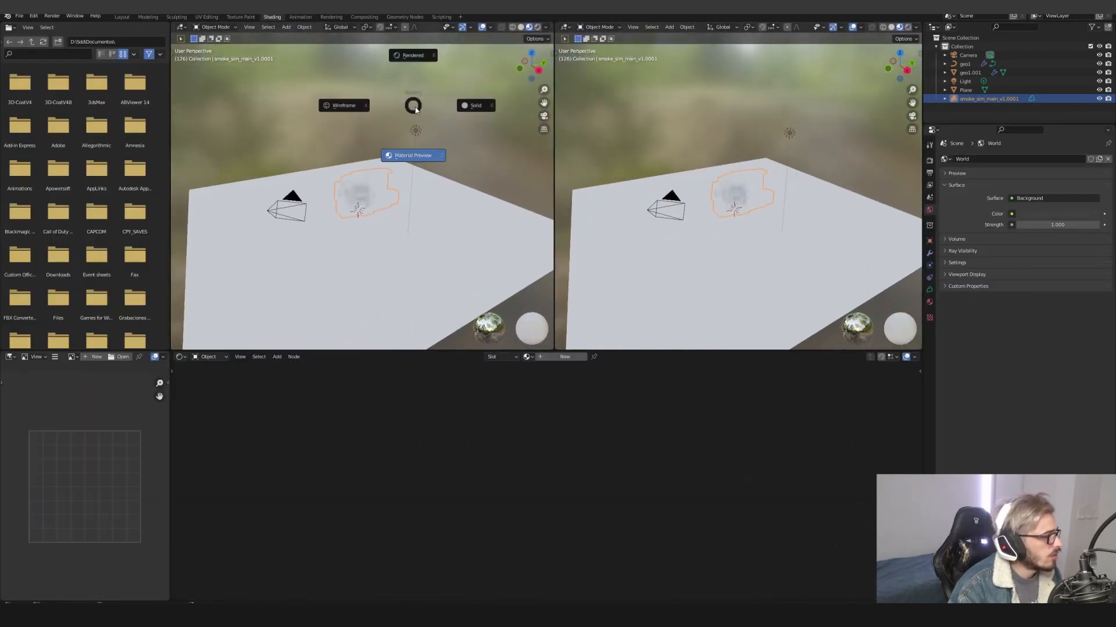
pyautogui.click(409, 57)
pyautogui.click(544, 116)
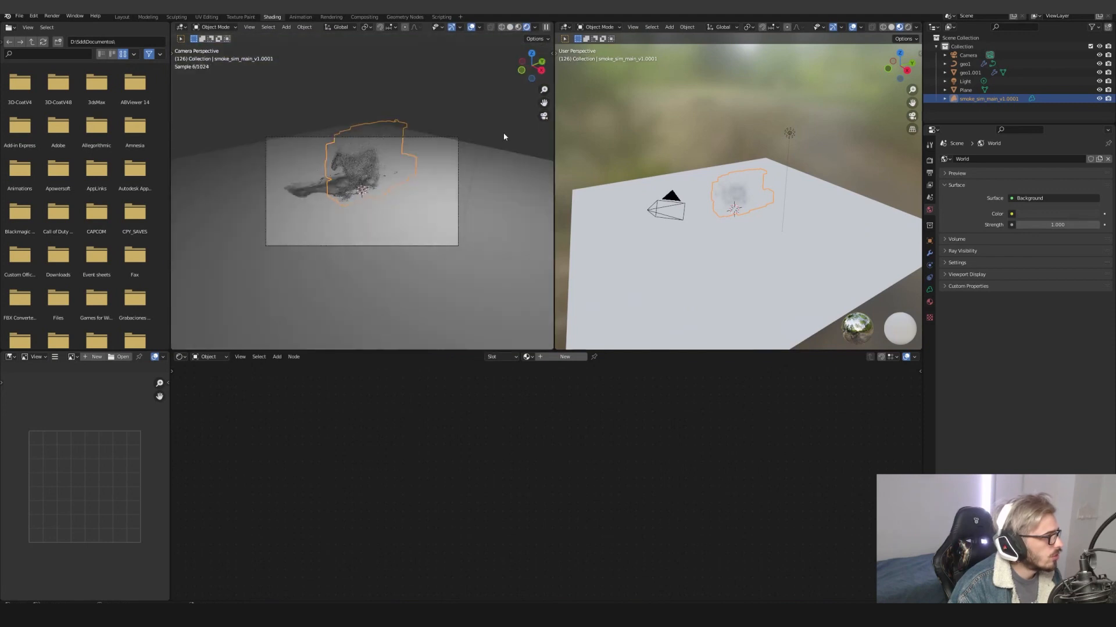
# Lock the camera to the view and reframe the smoke horse from its side
pyautogui.click(552, 54)
pyautogui.click(556, 54)
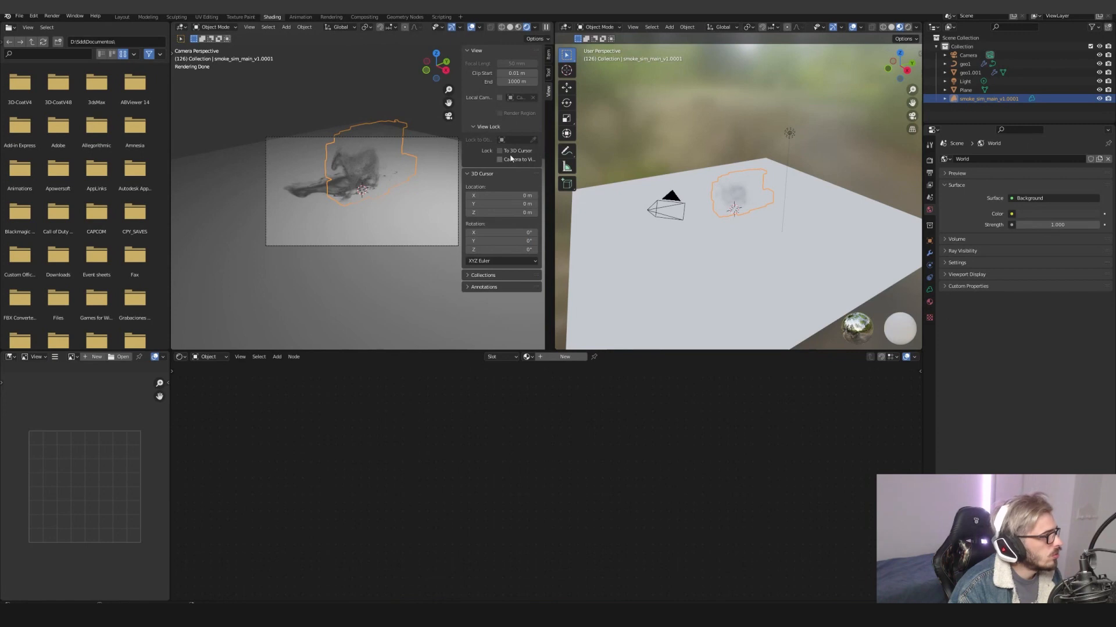
pyautogui.moveTo(359, 176)
pyautogui.mouseDown(button='middle')
pyautogui.moveTo(318, 152)
pyautogui.moveTo(343, 175)
pyautogui.mouseUp(button='middle')
pyautogui.scroll(8, 343, 175)
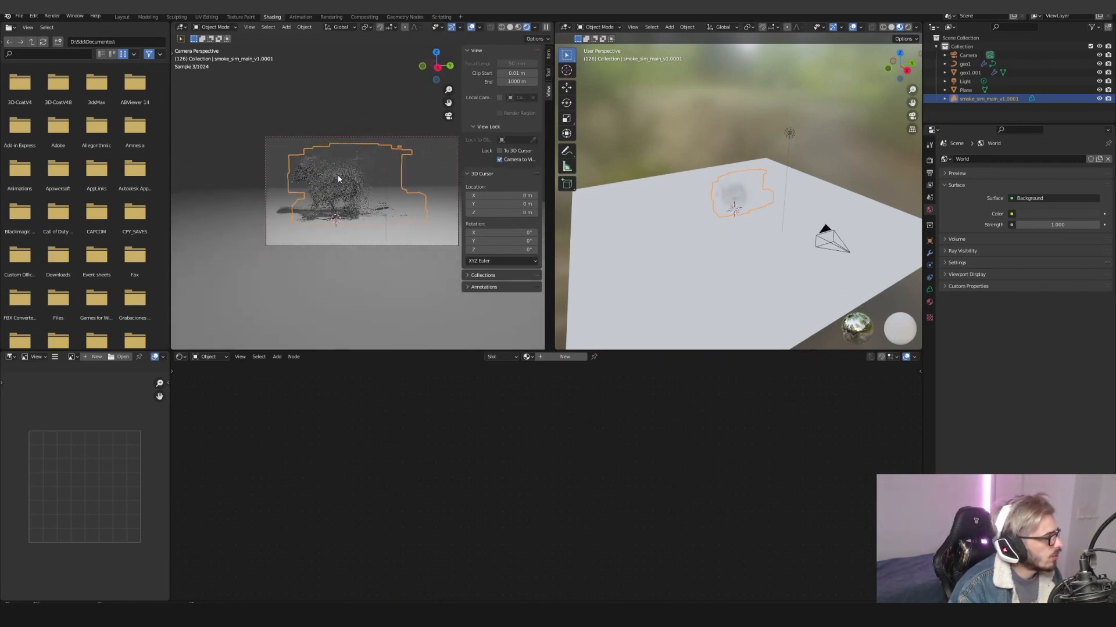
pyautogui.scroll(-5, 337, 175)
# Place the 3D cursor on the horse's body and unlock the camera from the view
pyautogui.keyDown('shift'); pyautogui.moveTo(339, 177); pyautogui.dragTo(382, 64, button='right'); pyautogui.keyUp('shift')
pyautogui.scroll(3, 357, 198)
pyautogui.hotkey('ctrl', 'z')
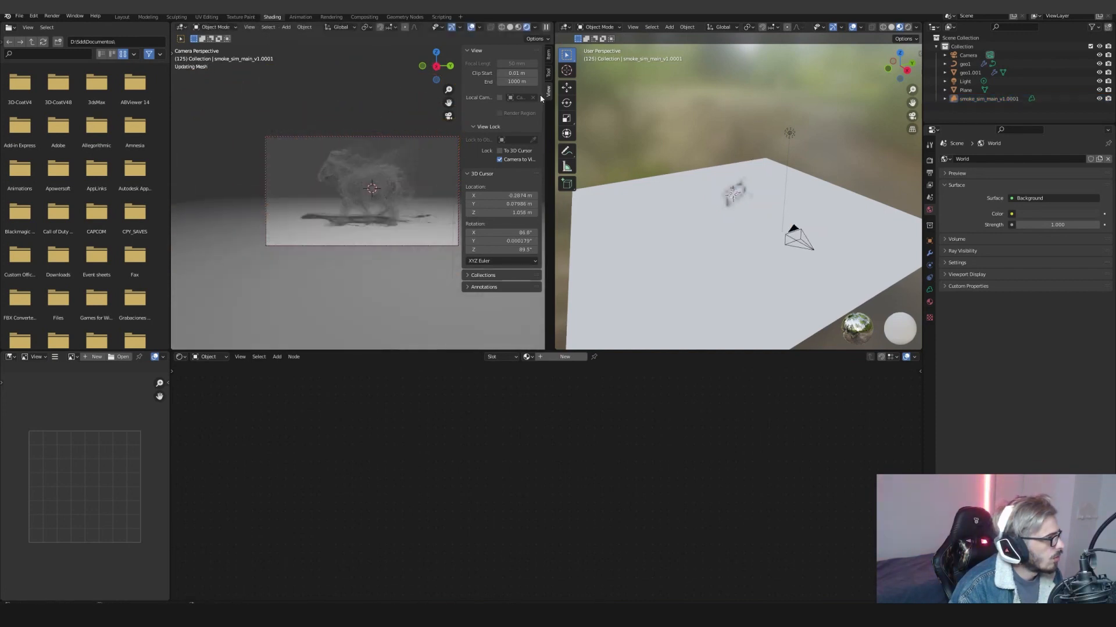
pyautogui.click(505, 160)
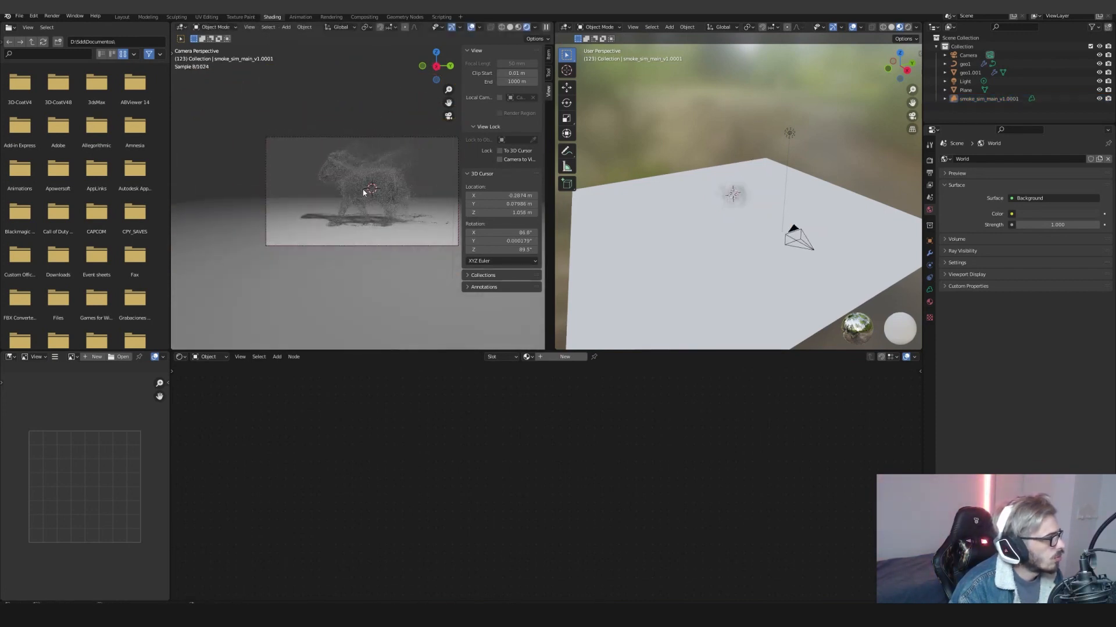
pyautogui.scroll(3, 363, 192)
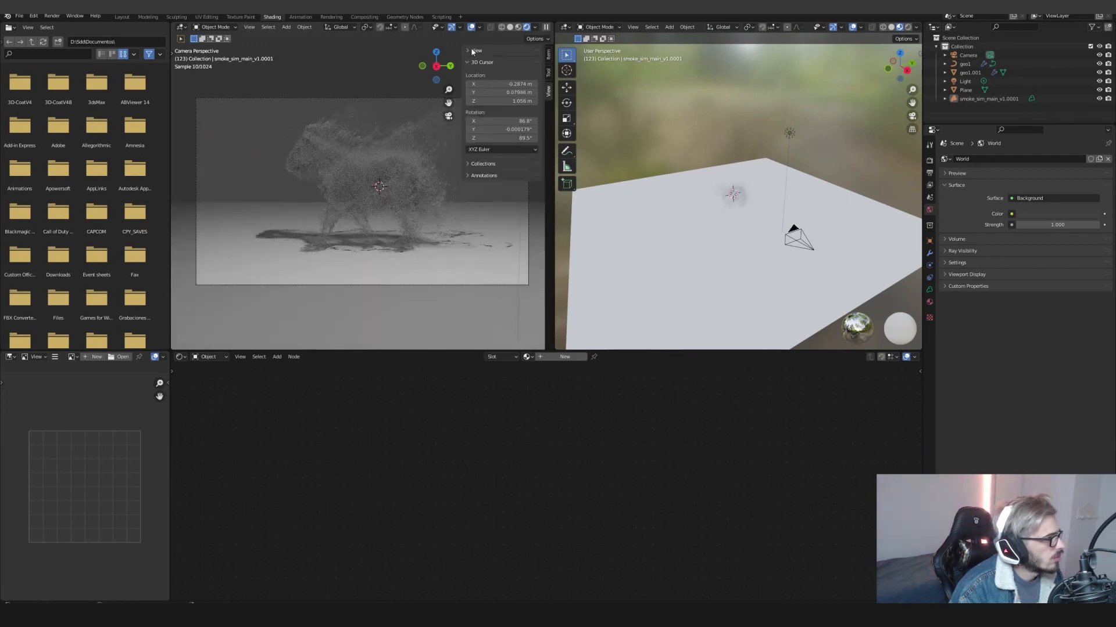
pyautogui.click(549, 60)
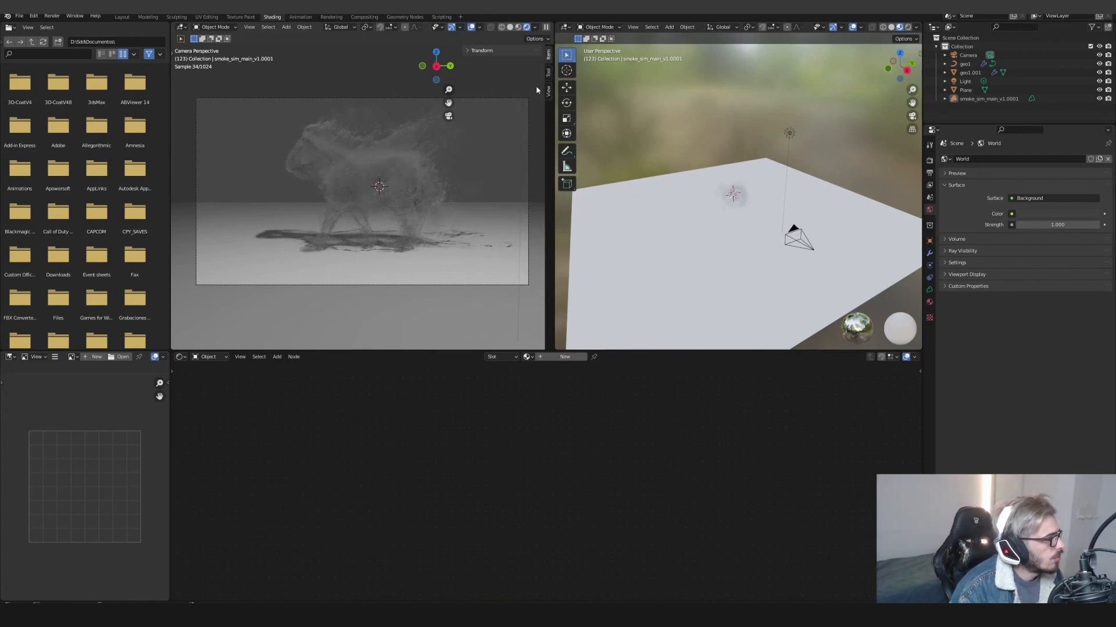
# Delete the existing light above the plane and set the world background color to black
pyautogui.click(731, 250)
pyautogui.click(789, 132)
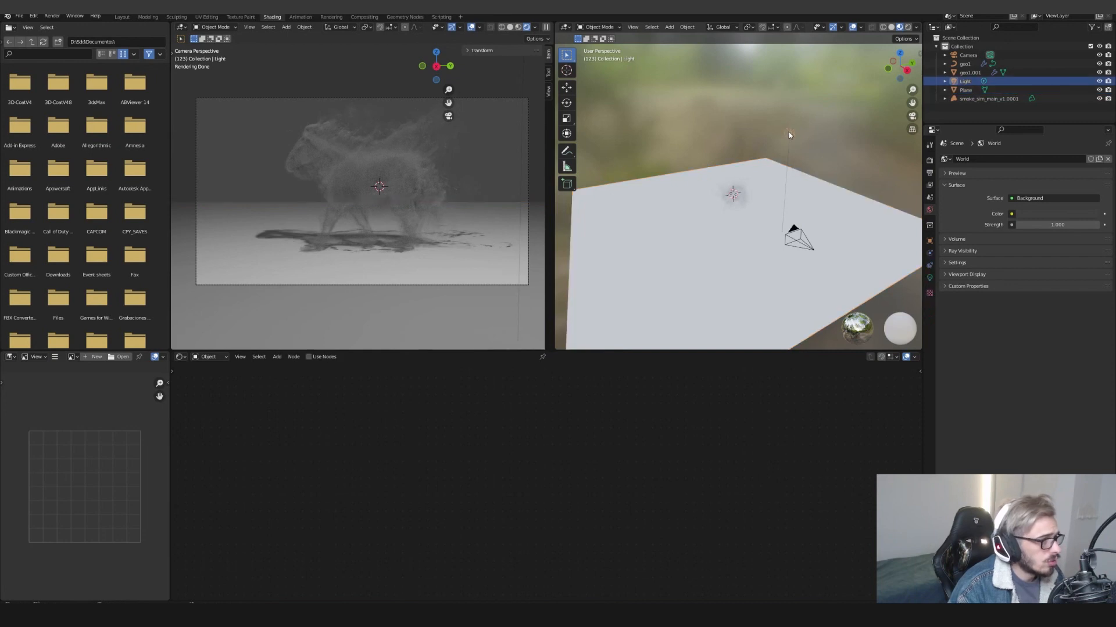
pyautogui.press('Delete')
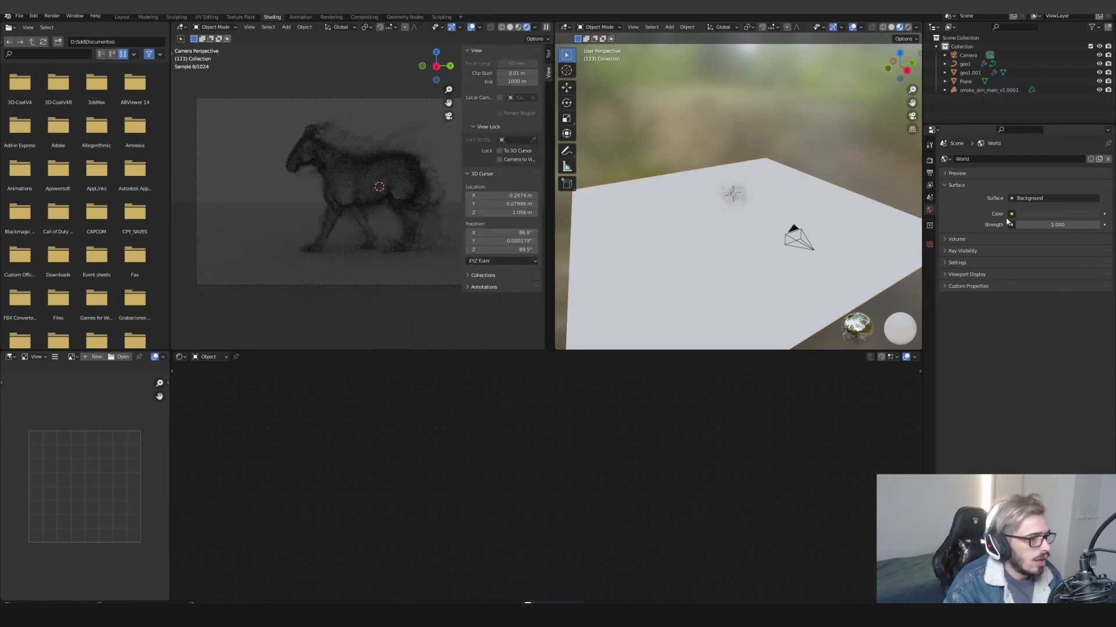
pyautogui.click(1036, 215)
pyautogui.moveTo(1086, 150); pyautogui.dragTo(1086, 160)
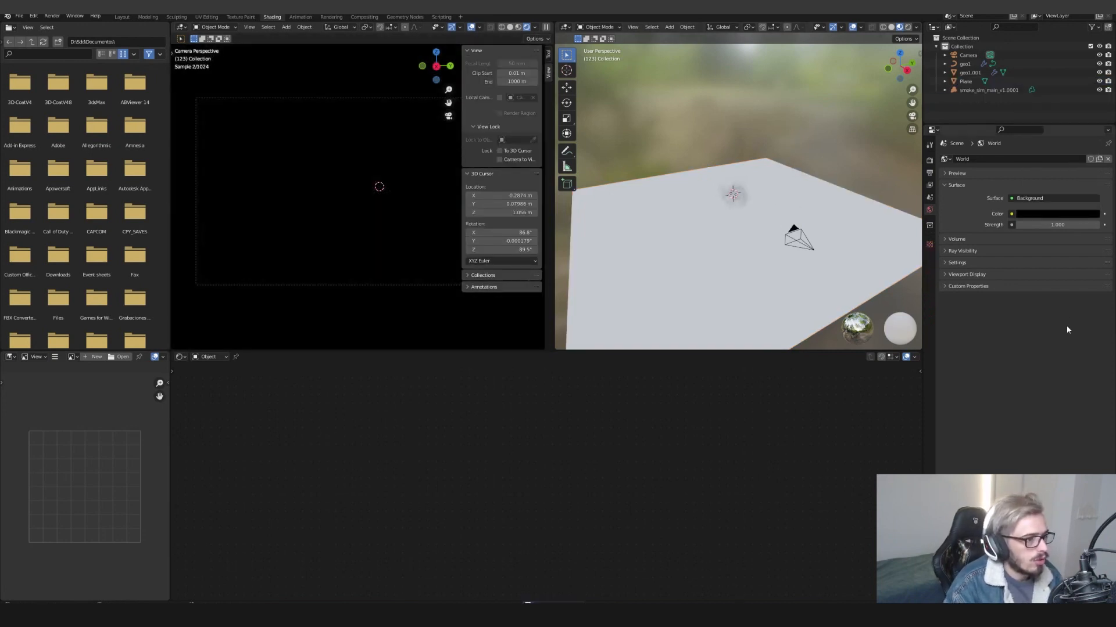
# Add a point light and move it along the Y axis into the horse's chest, using solid shading in the working viewport
pyautogui.hotkey('shift', 'a')
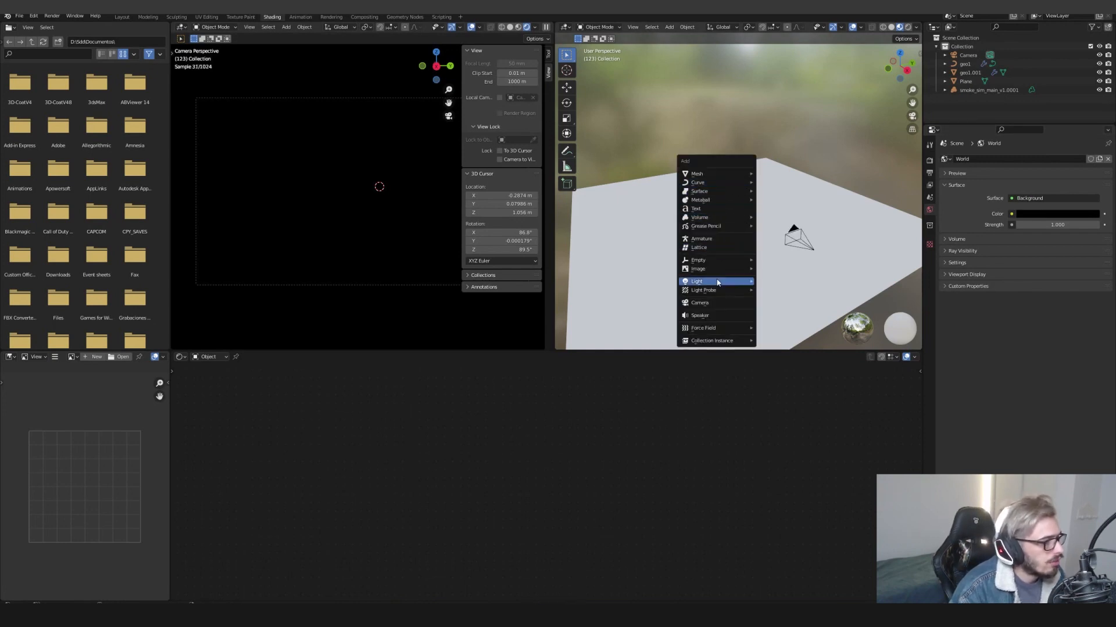
pyautogui.click(775, 280)
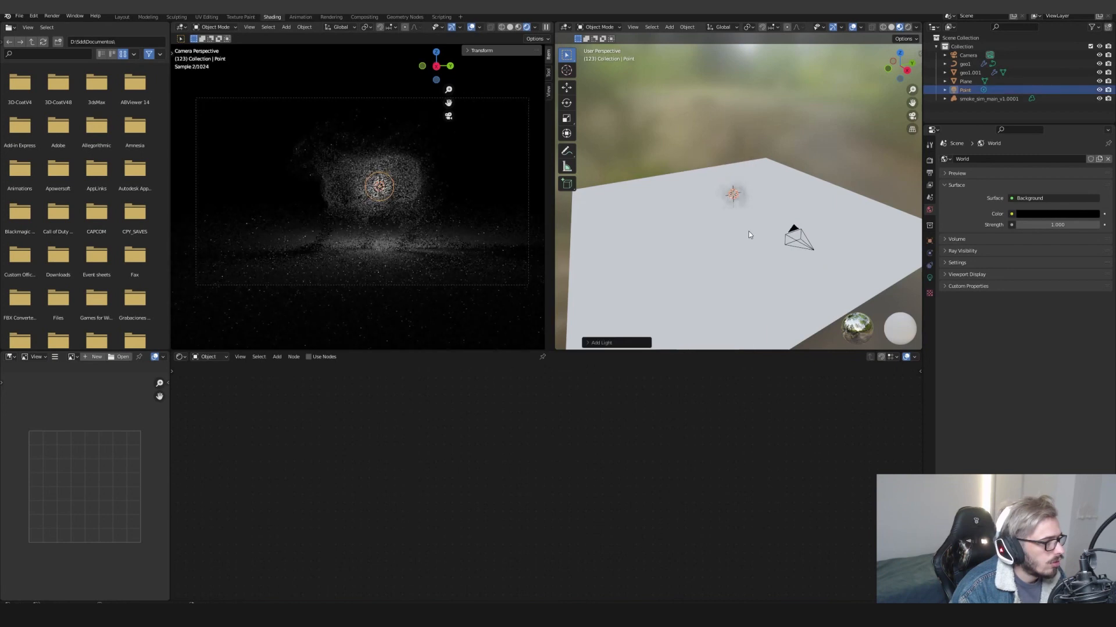
pyautogui.press('g')
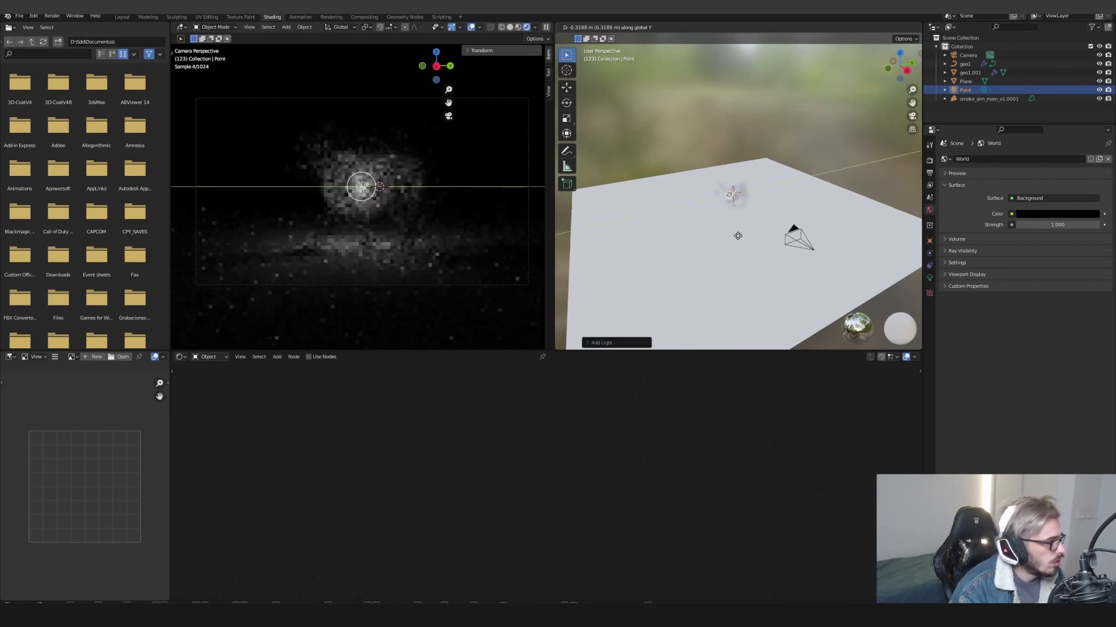
pyautogui.click(735, 240)
pyautogui.scroll(9, 736, 240)
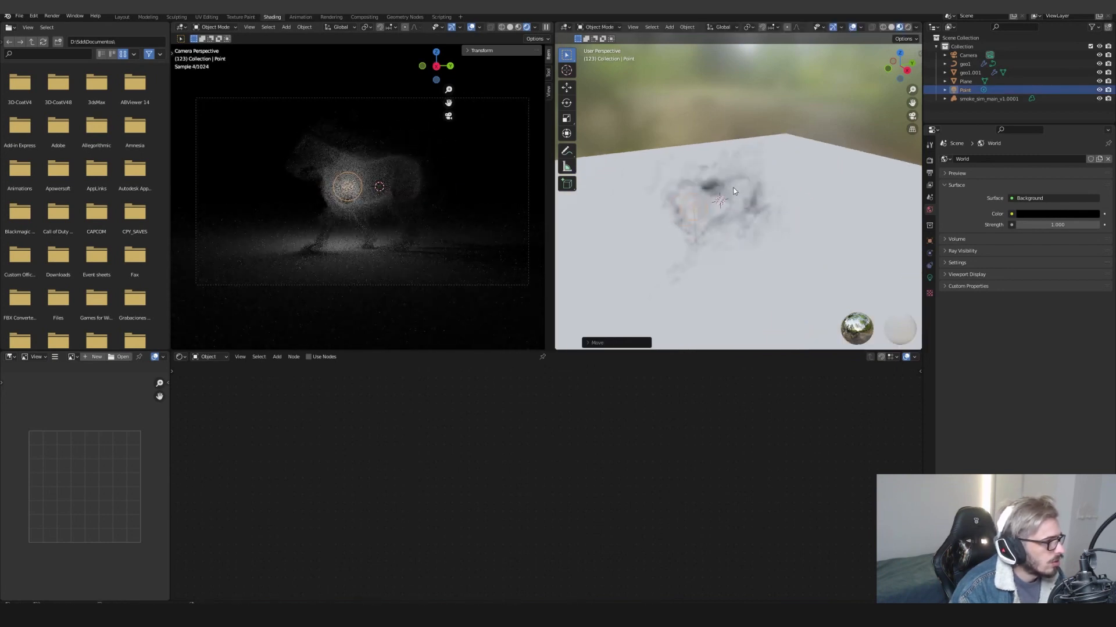
pyautogui.press('z')
pyautogui.click(793, 187)
pyautogui.press('g')
pyautogui.press('y')
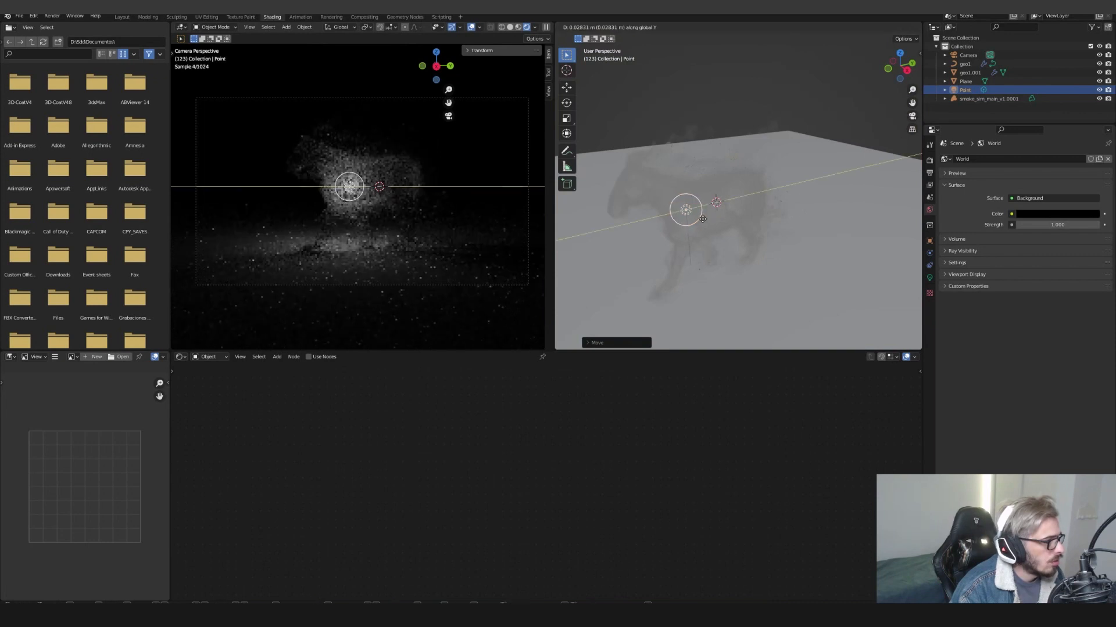
pyautogui.click(703, 219)
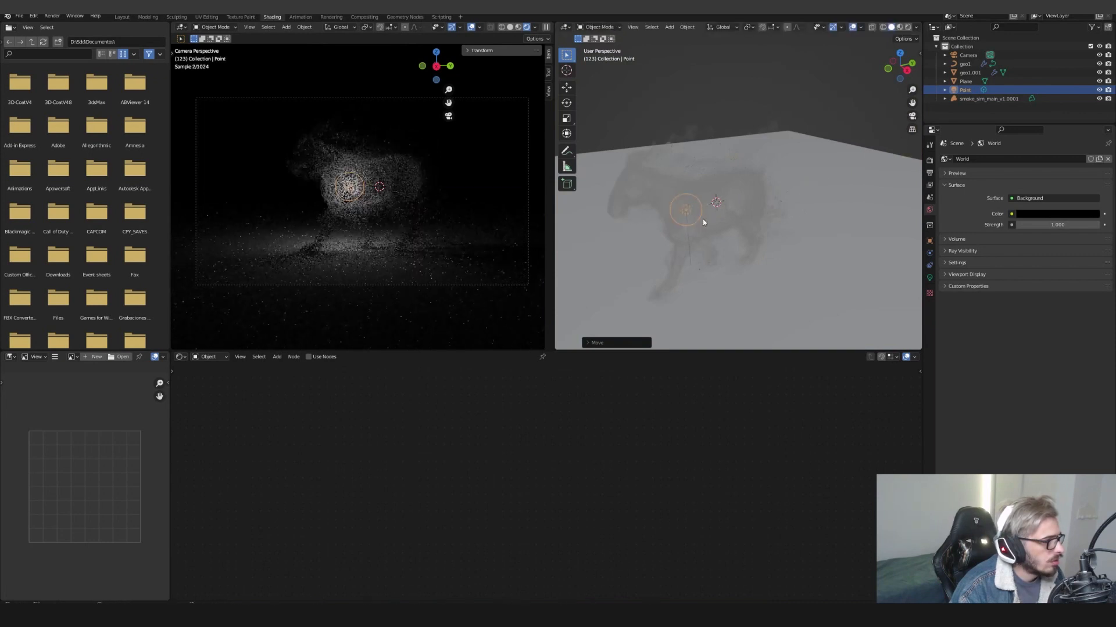
# Give the point light a red color and set its power to 29.5 W
pyautogui.click(929, 279)
pyautogui.click(1031, 210)
pyautogui.click(1058, 145)
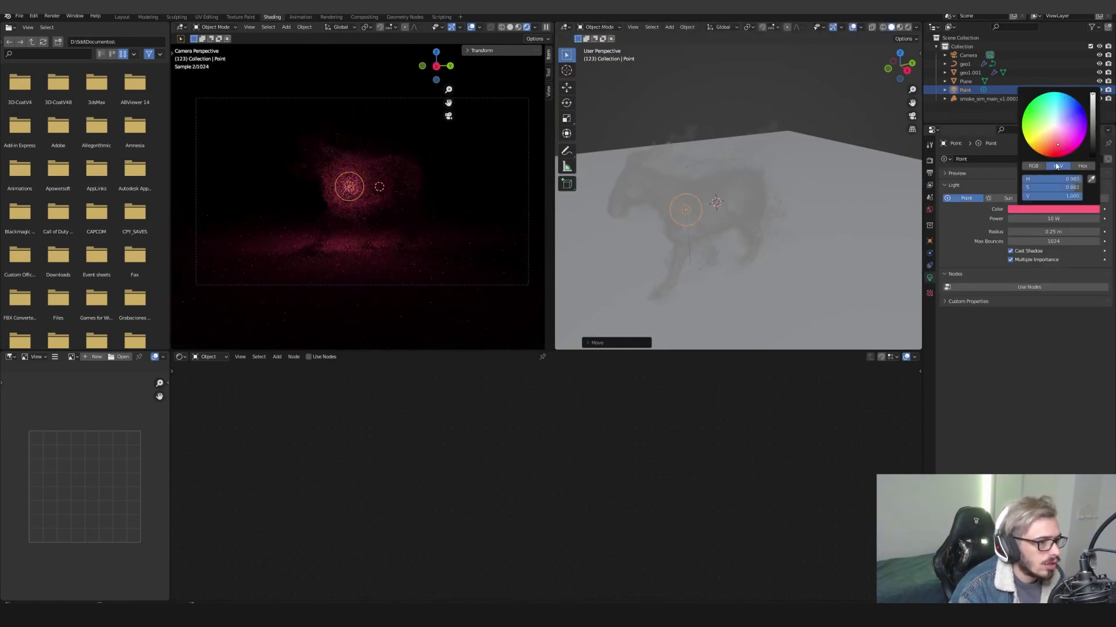
pyautogui.moveTo(1051, 149); pyautogui.dragTo(1053, 145)
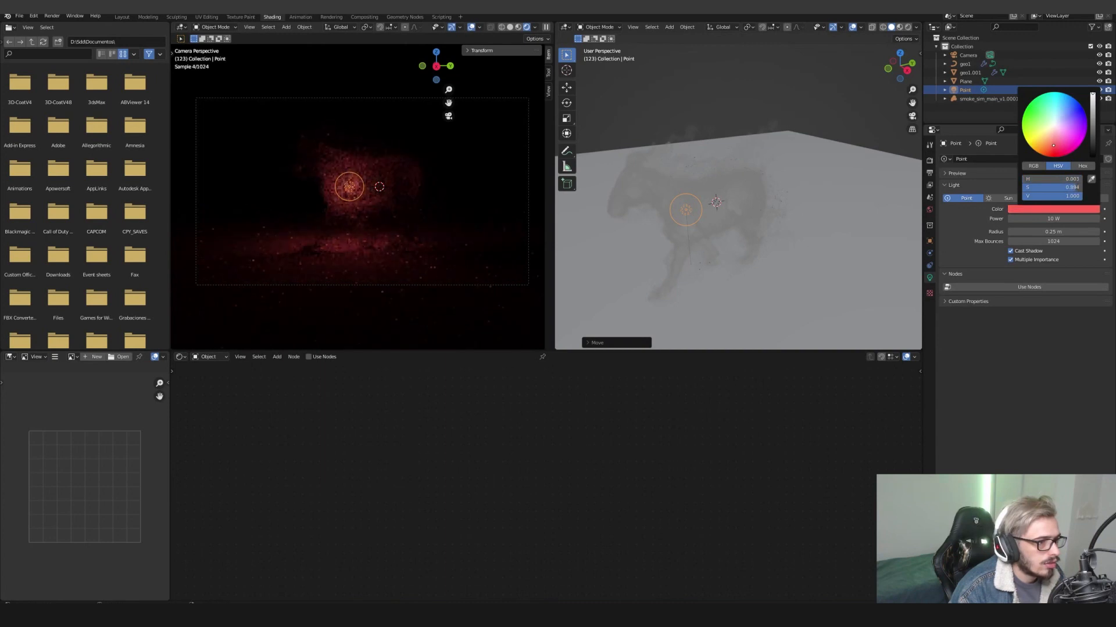
pyautogui.moveTo(1038, 219); pyautogui.dragTo(1095, 220)
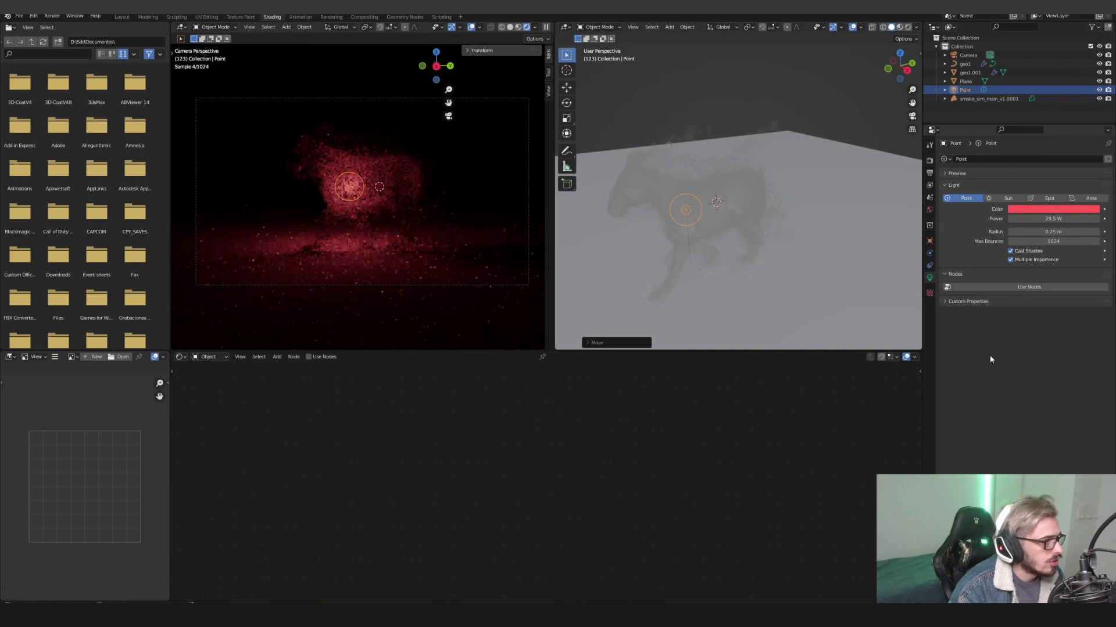
# Add a spot light and move it above and in front of the horse
pyautogui.hotkey('shift', 'a')
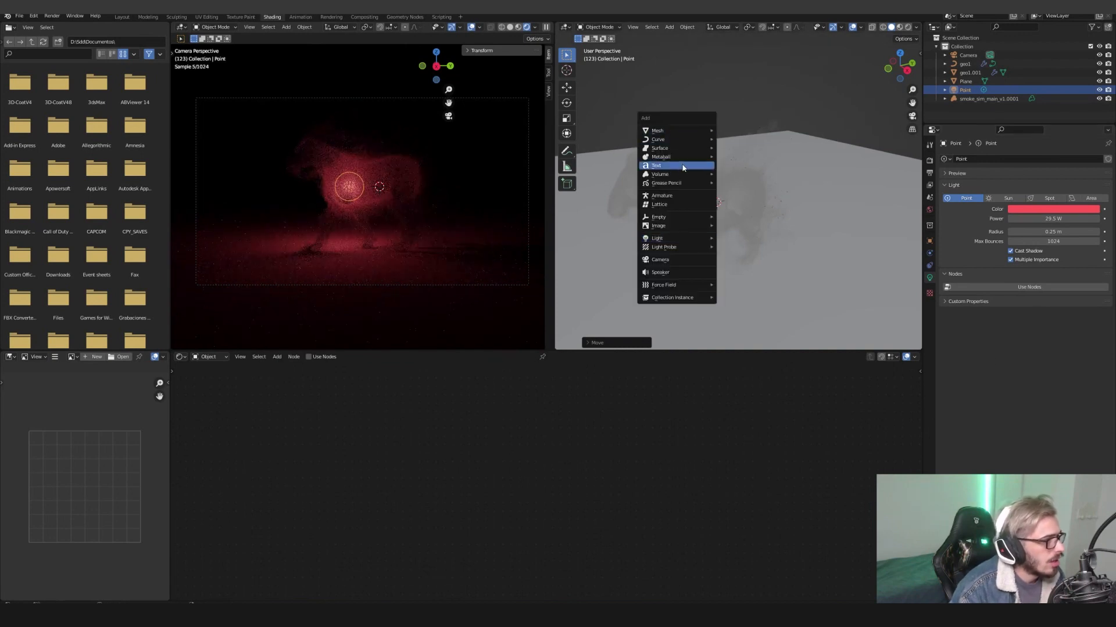
pyautogui.moveTo(662, 239)
pyautogui.click(736, 254)
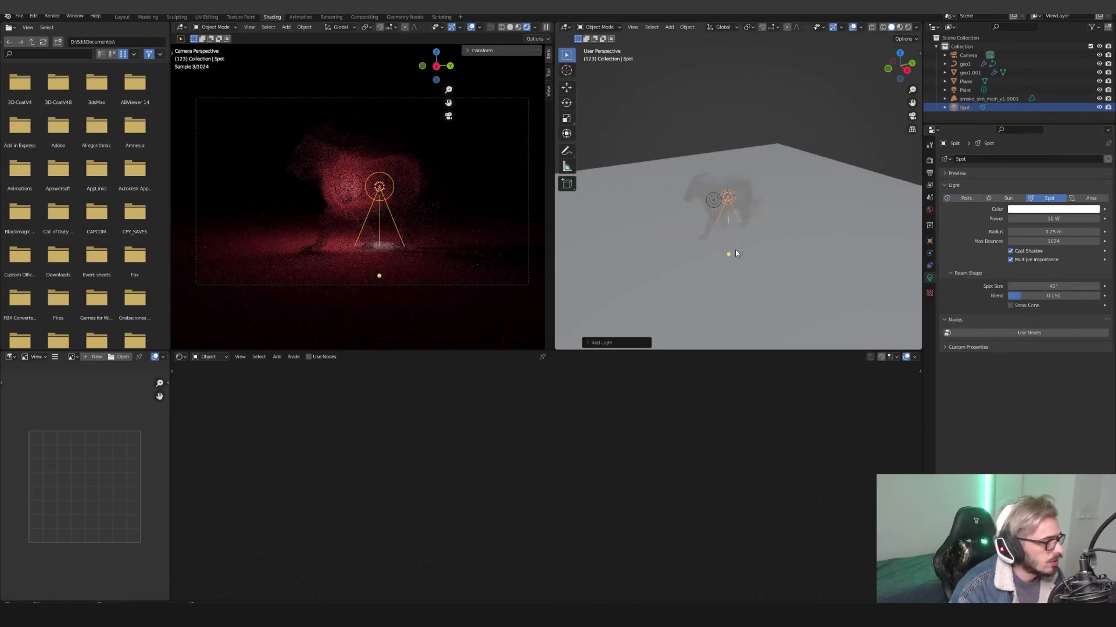
pyautogui.click(568, 88)
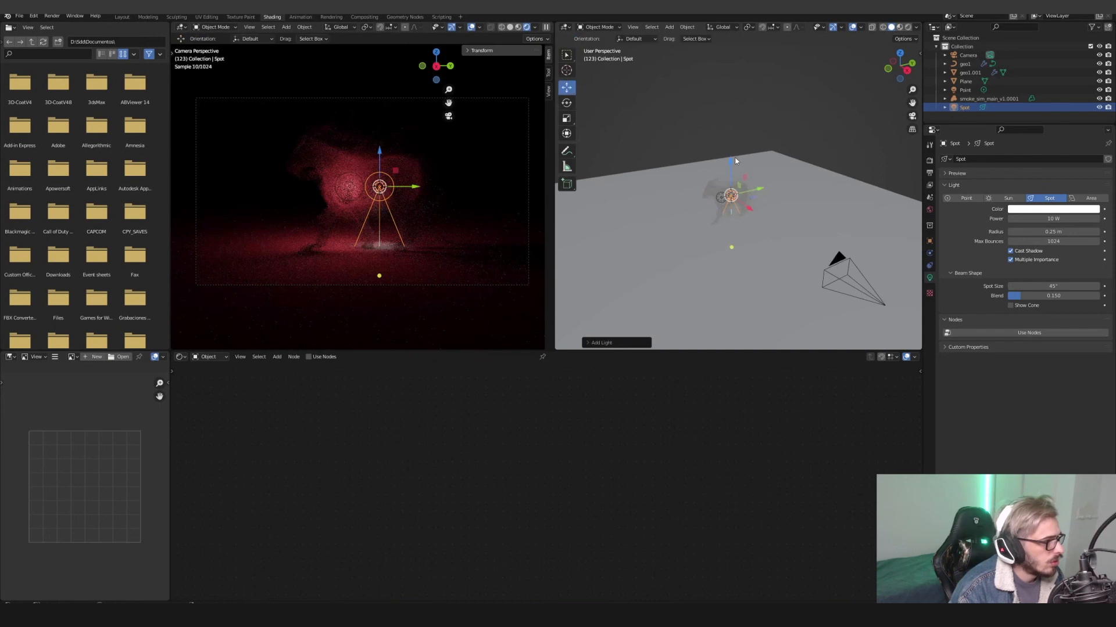
pyautogui.moveTo(748, 177); pyautogui.dragTo(658, 120)
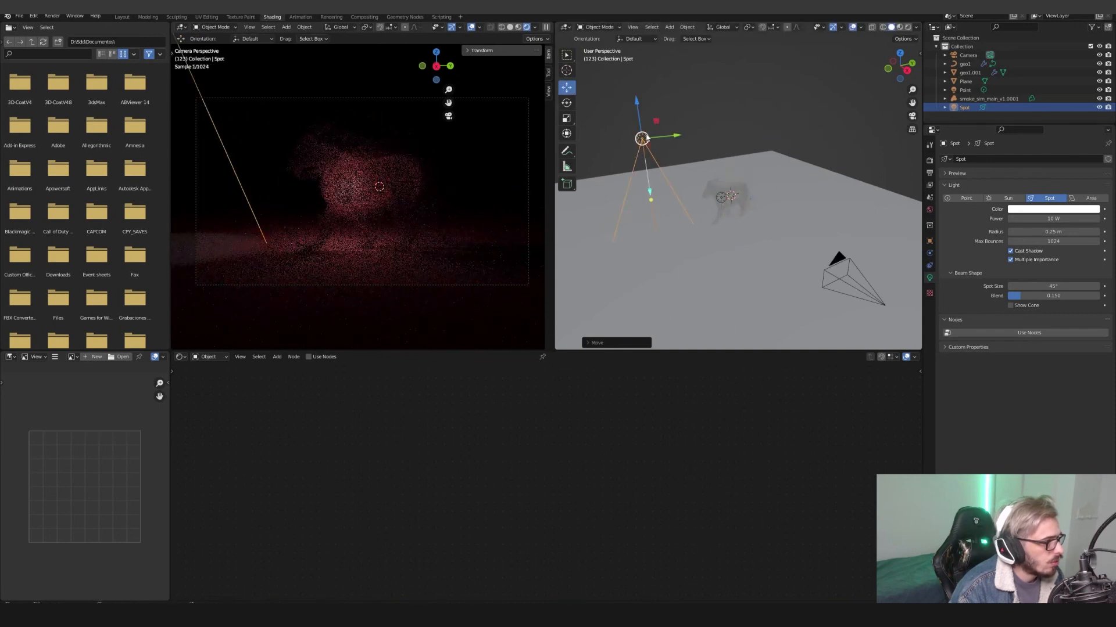
# Rotate the spot light in two passes from different views so that its cone aims at the horse
pyautogui.press('r')
pyautogui.click(691, 158)
pyautogui.moveTo(691, 158); pyautogui.dragTo(732, 121, button='middle')
pyautogui.press('r')
pyautogui.click(800, 174)
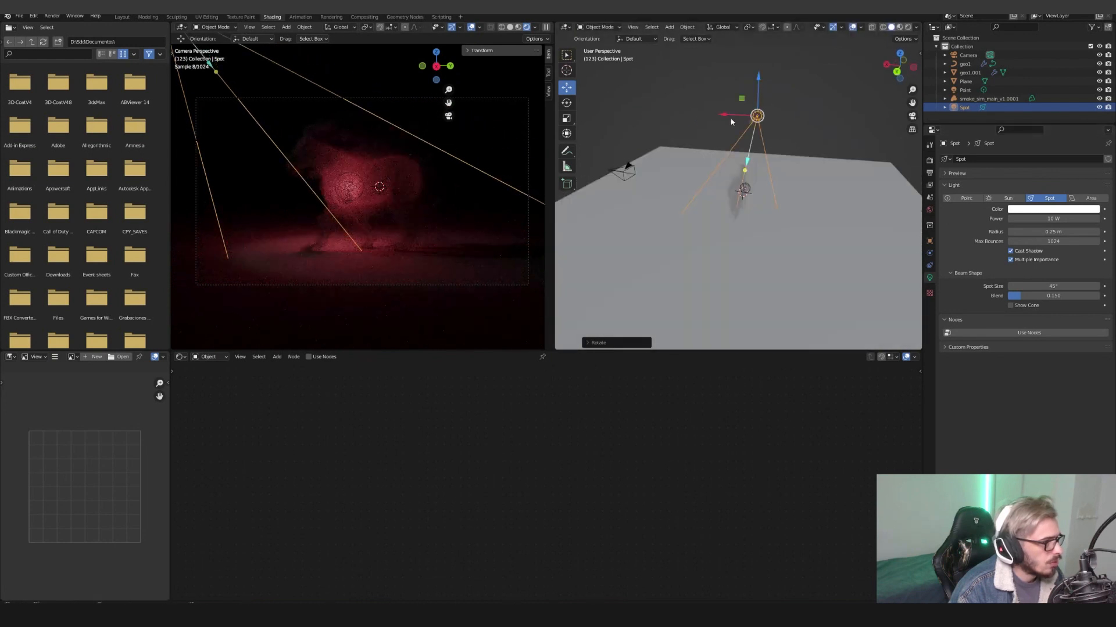
# Shift the spot light along the X axis and rotate it so its cone points at the horse
pyautogui.moveTo(721, 115); pyautogui.dragTo(699, 113)
pyautogui.press('r')
pyautogui.click(758, 145)
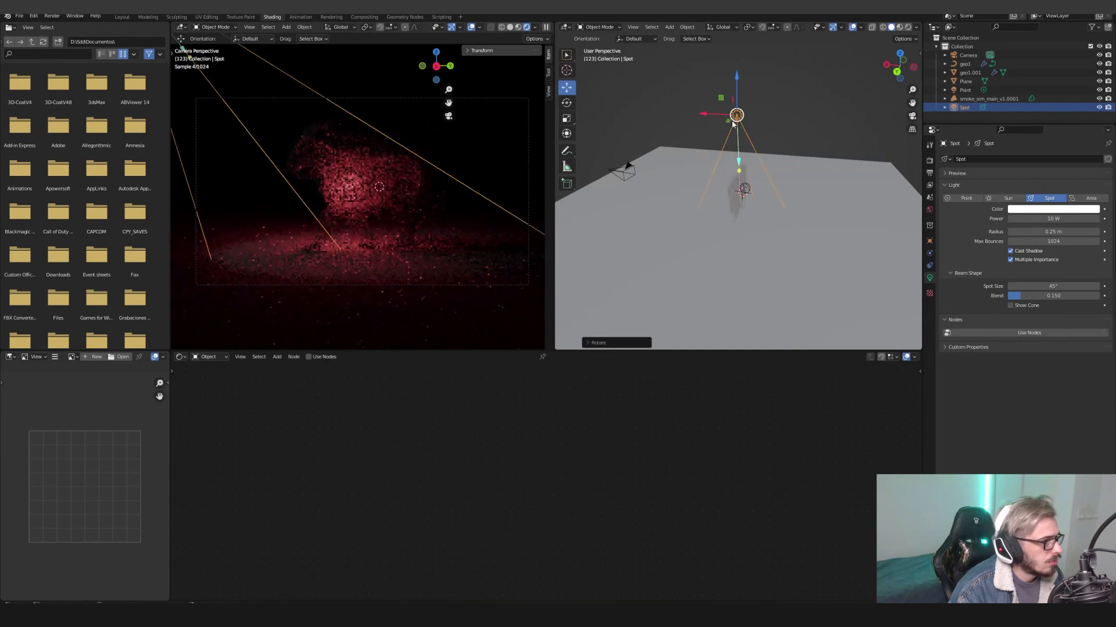
pyautogui.moveTo(758, 145); pyautogui.dragTo(772, 182, button='middle')
pyautogui.moveTo(689, 181); pyautogui.dragTo(733, 215)
pyautogui.moveTo(733, 215)
pyautogui.mouseDown(button='middle')
pyautogui.moveTo(804, 213)
pyautogui.moveTo(790, 224)
pyautogui.moveTo(726, 224)
pyautogui.mouseUp(button='middle')
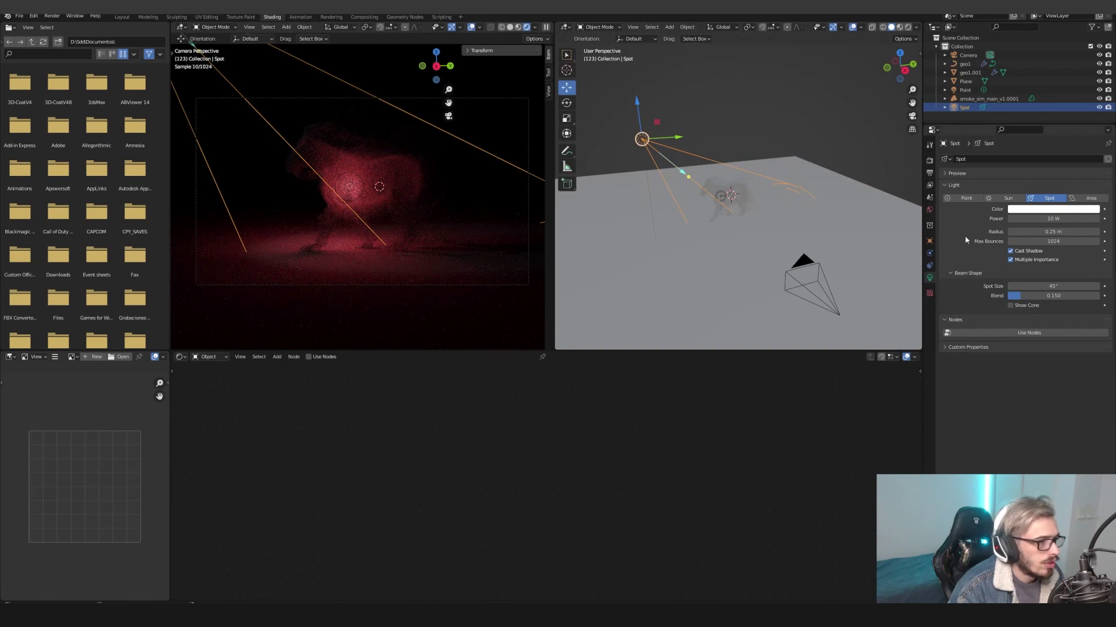
# Give the spot light a pale cyan color, 100 W power, 1.48 m radius, 72.2° spot size and a blend of 1
pyautogui.moveTo(1018, 218); pyautogui.dragTo(1081, 219)
pyautogui.click(1018, 210)
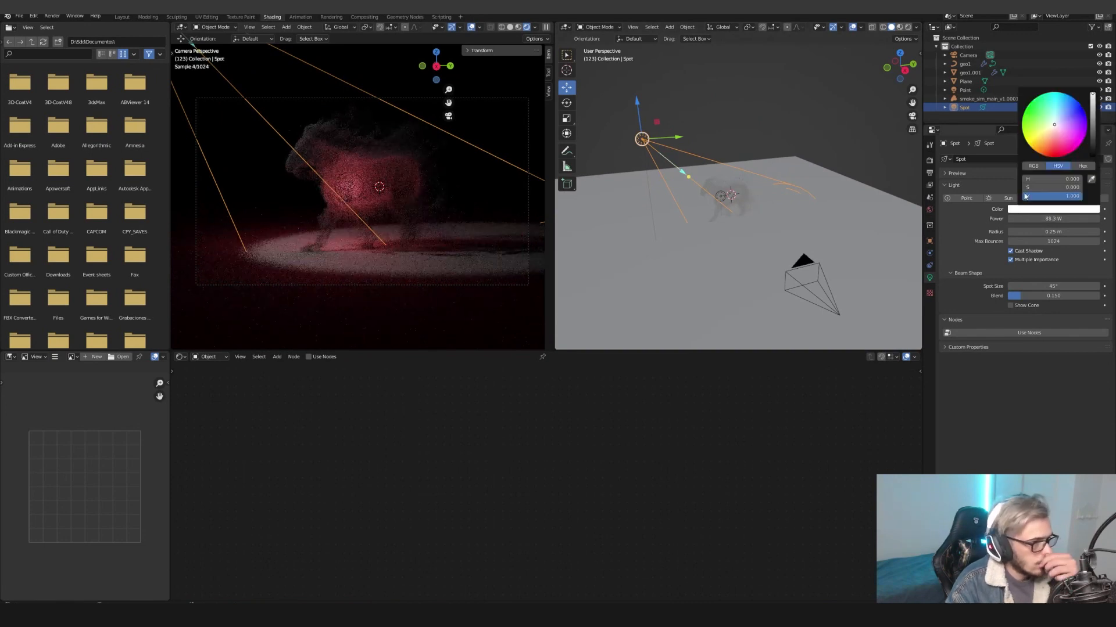
pyautogui.click(1051, 106)
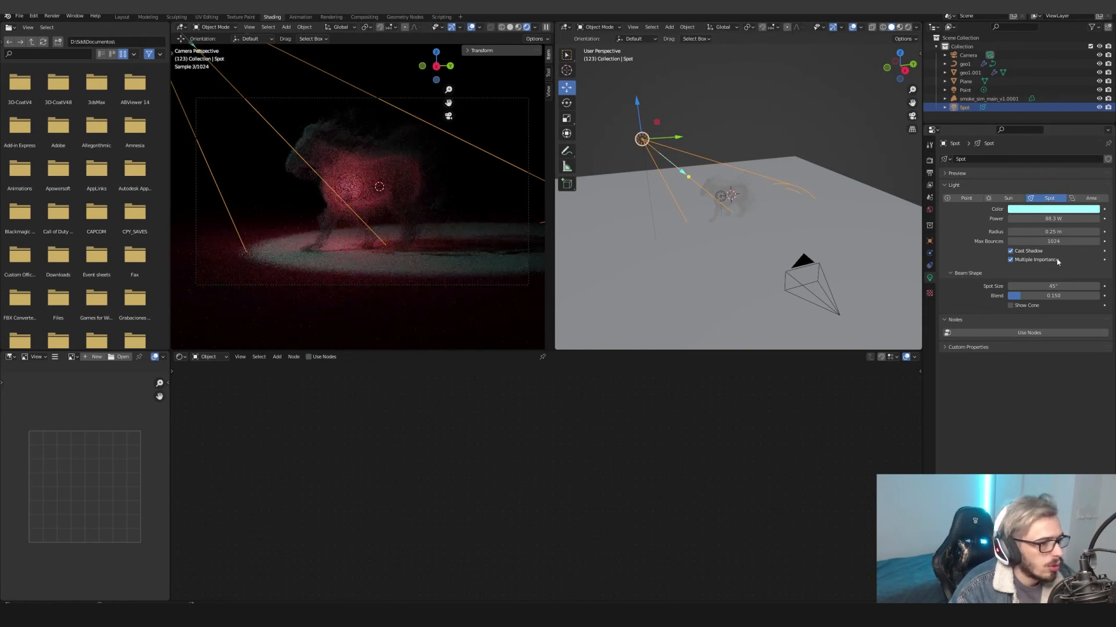
pyautogui.moveTo(1037, 286); pyautogui.dragTo(1065, 297)
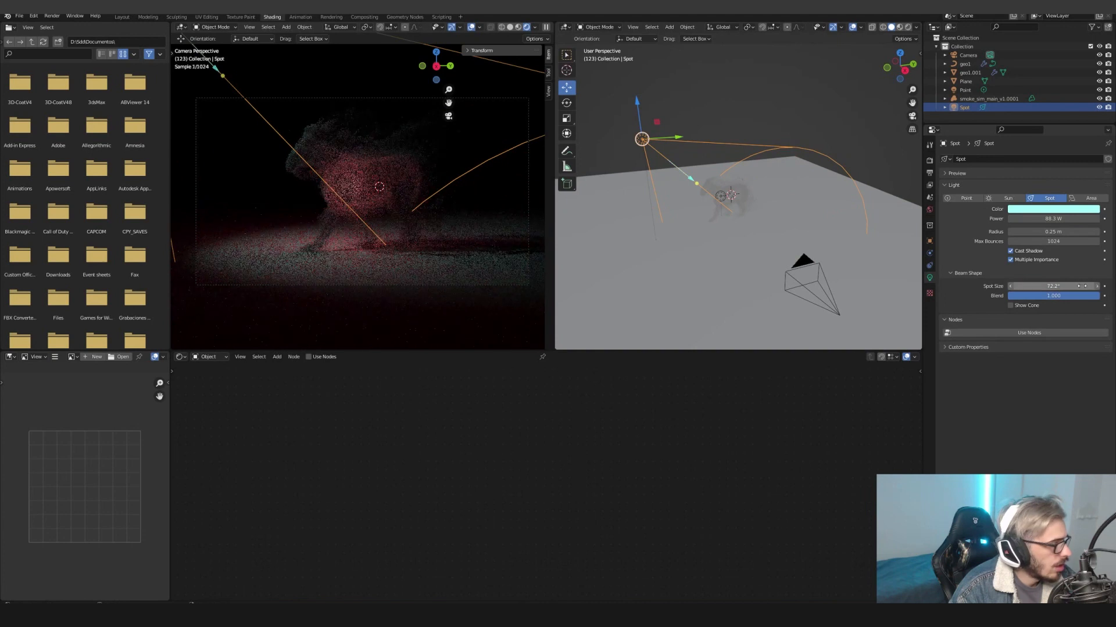
pyautogui.moveTo(1046, 231)
pyautogui.mouseDown()
pyautogui.moveTo(1075, 232)
pyautogui.moveTo(1050, 219)
pyautogui.mouseUp()
# Paste a copy of the spot light and move it down beside the horse, on the side away from the camera
pyautogui.hotkey('ctrl', 'v')
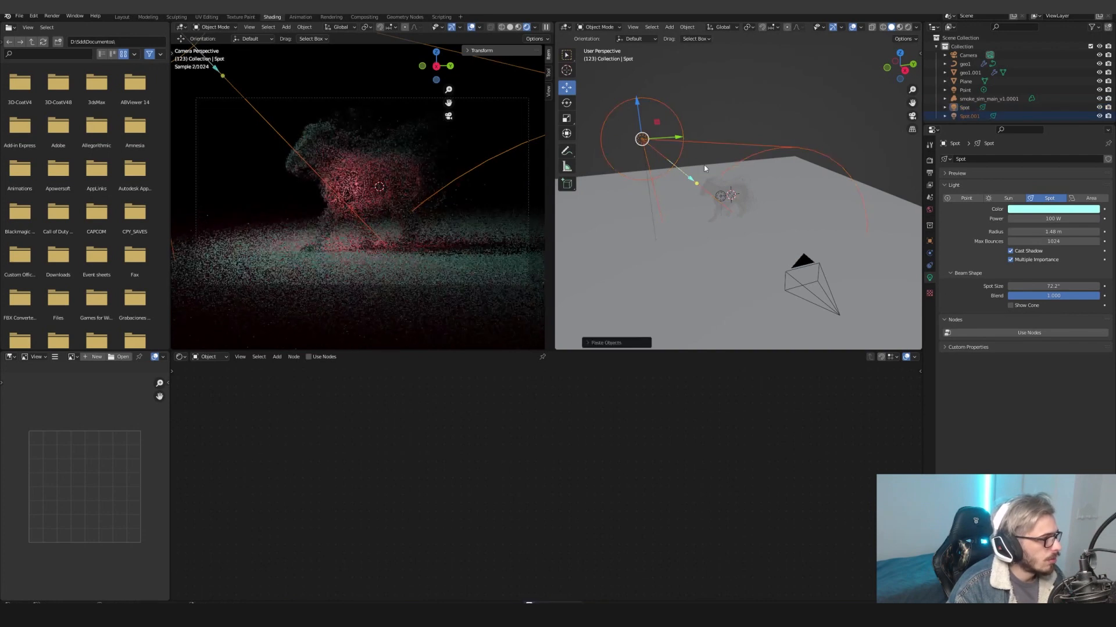
pyautogui.moveTo(703, 165); pyautogui.dragTo(804, 186, button='middle')
pyautogui.press('g')
pyautogui.click(714, 216)
pyautogui.moveTo(714, 216); pyautogui.dragTo(790, 169, button='middle')
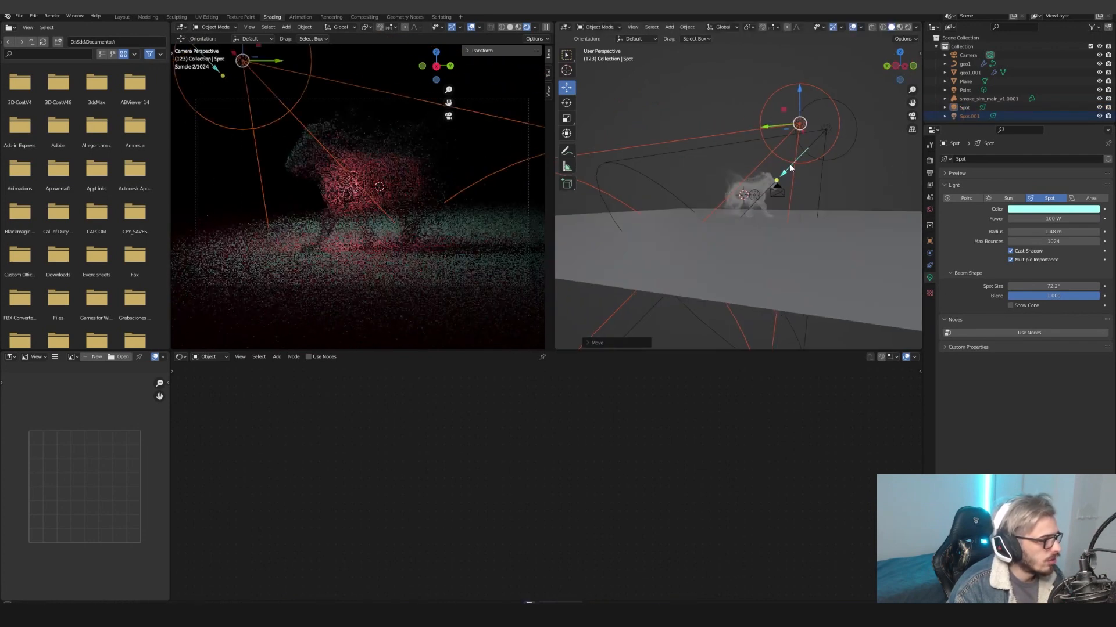
pyautogui.moveTo(799, 127); pyautogui.dragTo(767, 194)
pyautogui.moveTo(767, 194); pyautogui.dragTo(669, 272, button='middle')
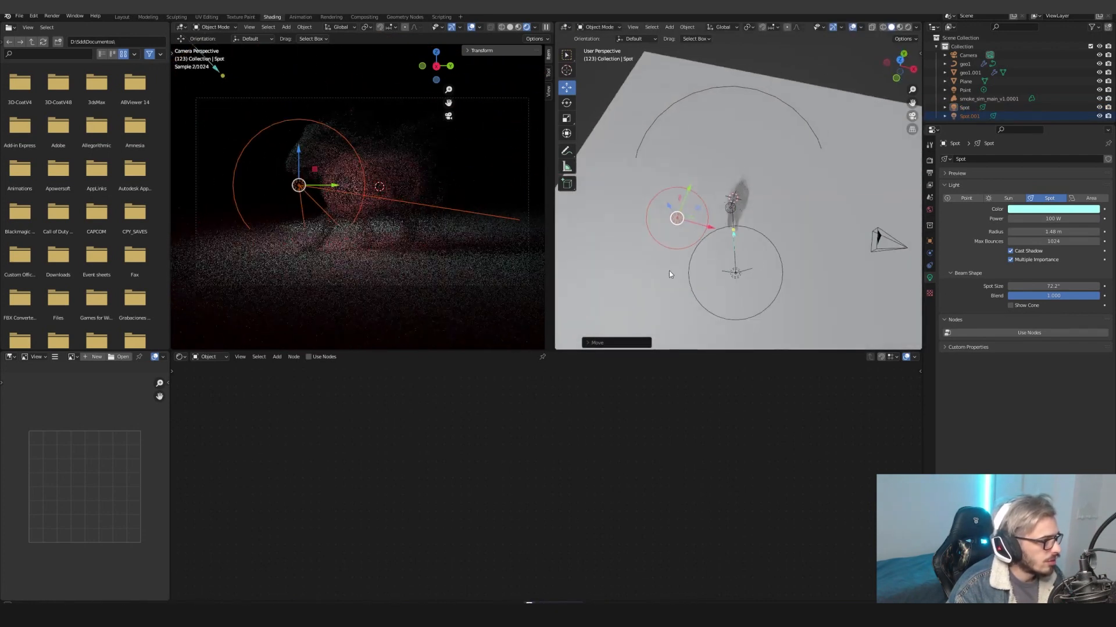
# Rotate the copied spot light in two passes to turn its cone toward the horse
pyautogui.press('r')
pyautogui.rightClick(705, 204)
pyautogui.moveTo(705, 205); pyautogui.dragTo(741, 163, button='middle')
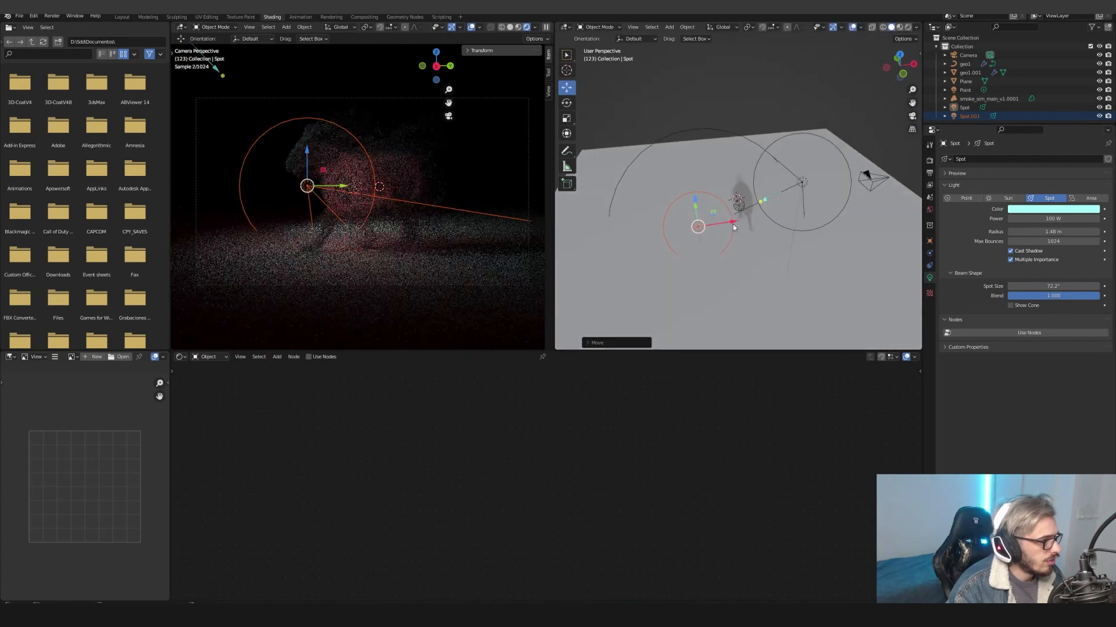
pyautogui.press('r')
pyautogui.click(628, 215)
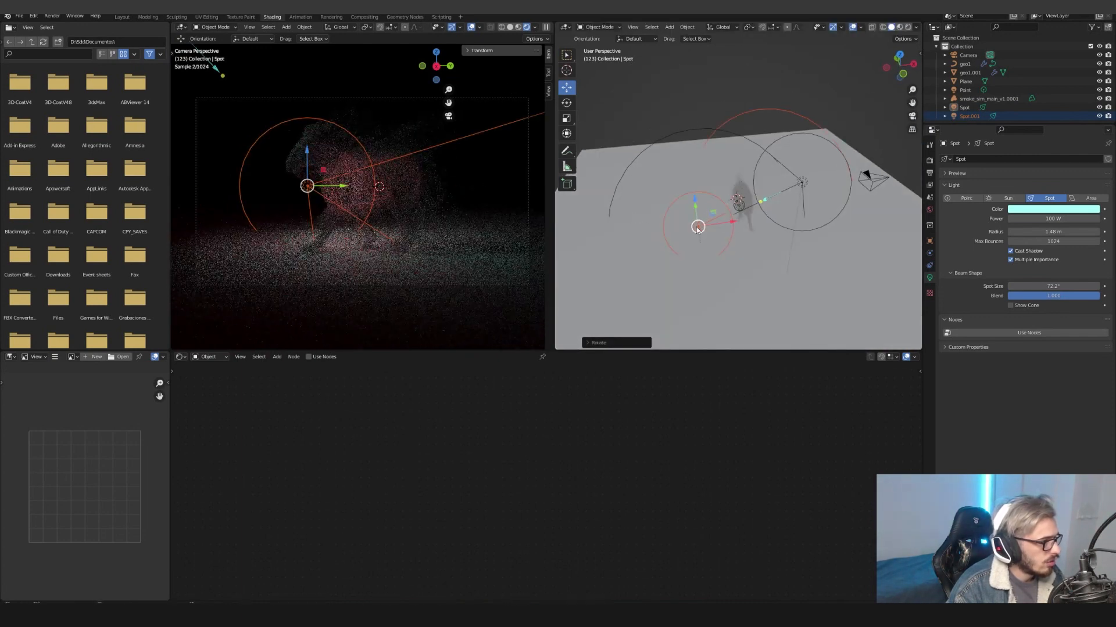
pyautogui.press('r')
pyautogui.click(627, 159)
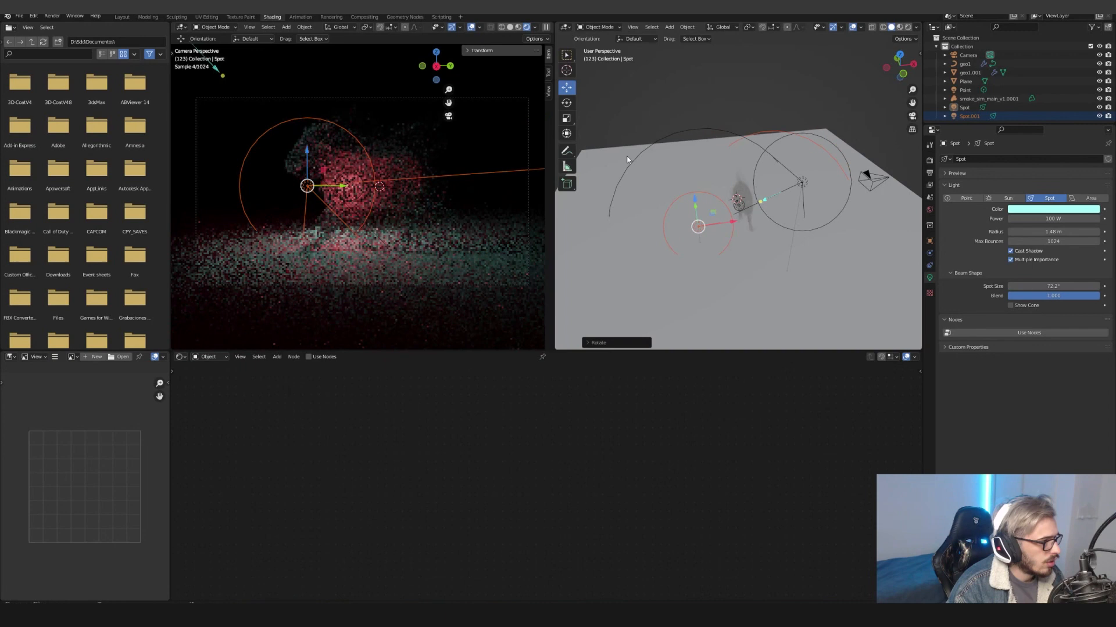
# Turn the copied spot light around the Z and Y axes with the Rotate tool, checking its direction beside the horse
pyautogui.click(567, 103)
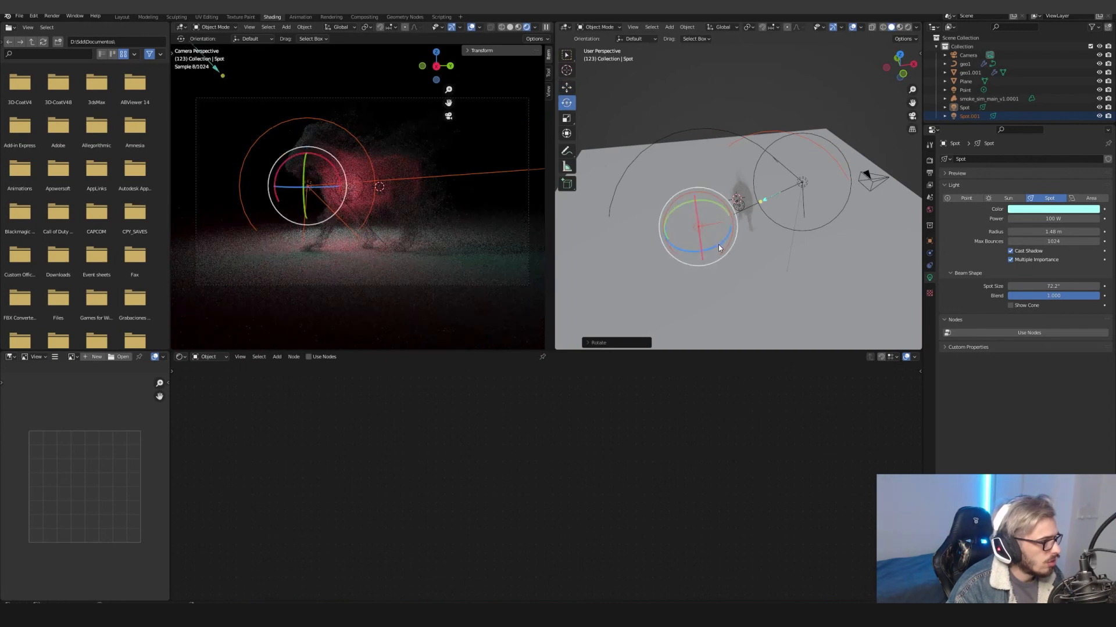
pyautogui.moveTo(718, 246); pyautogui.dragTo(695, 250)
pyautogui.moveTo(713, 203); pyautogui.dragTo(692, 200)
pyautogui.moveTo(727, 202); pyautogui.dragTo(636, 169, button='middle')
pyautogui.scroll(7, 635, 173)
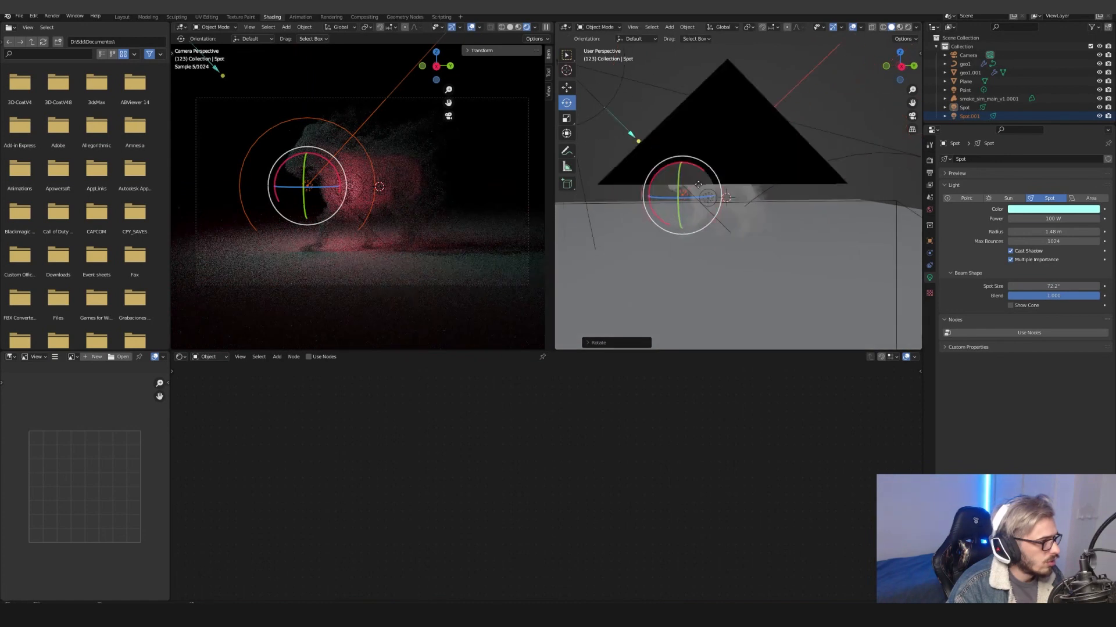
pyautogui.moveTo(690, 197)
pyautogui.mouseDown(button='middle')
pyautogui.moveTo(741, 194)
pyautogui.moveTo(675, 210)
pyautogui.mouseUp(button='middle')
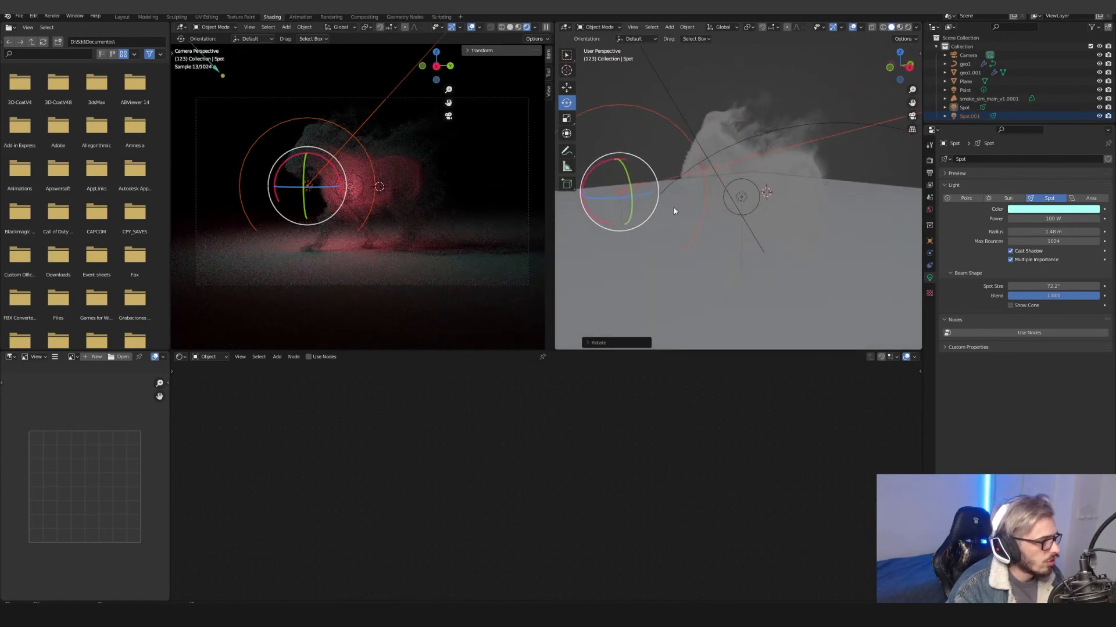
# Move the copied spot light ahead of the horse's head and adjust its tilt with the Transform tool
pyautogui.click(567, 88)
pyautogui.moveTo(594, 148); pyautogui.dragTo(636, 189, button='middle')
pyautogui.moveTo(683, 169); pyautogui.dragTo(676, 198)
pyautogui.moveTo(681, 198); pyautogui.dragTo(670, 171, button='middle')
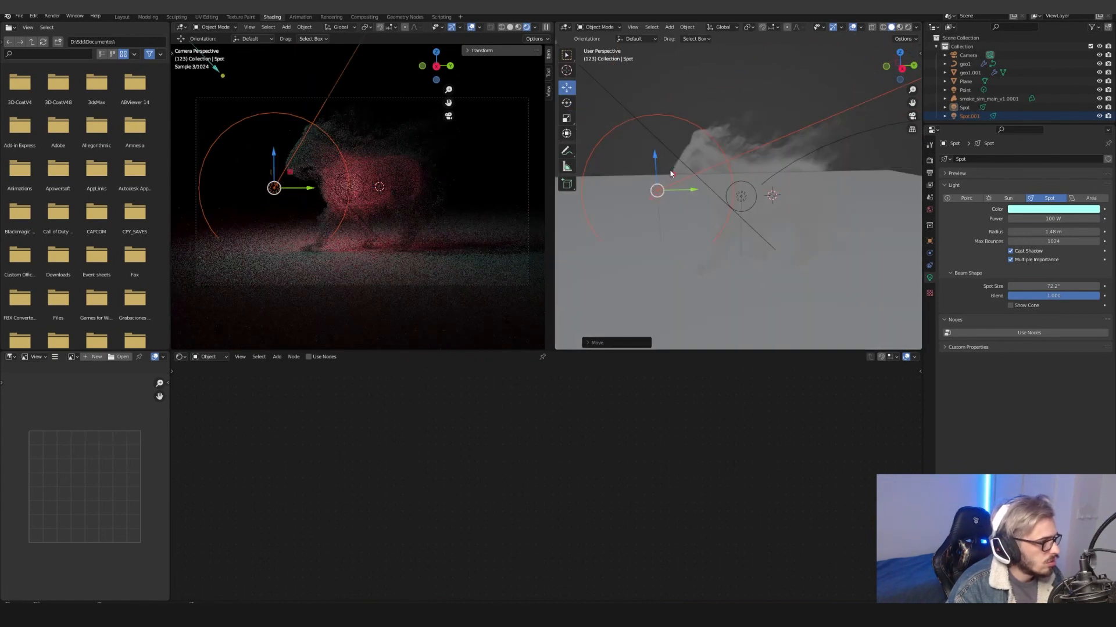
pyautogui.click(567, 134)
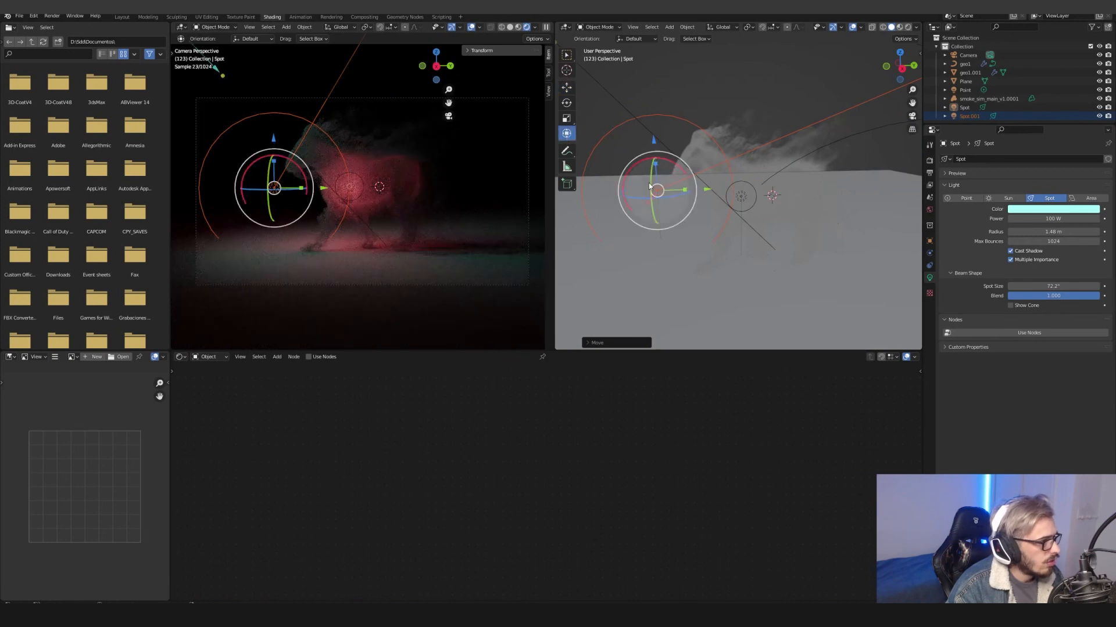
pyautogui.moveTo(648, 181); pyautogui.dragTo(652, 169)
pyautogui.moveTo(654, 173); pyautogui.dragTo(617, 173, button='middle')
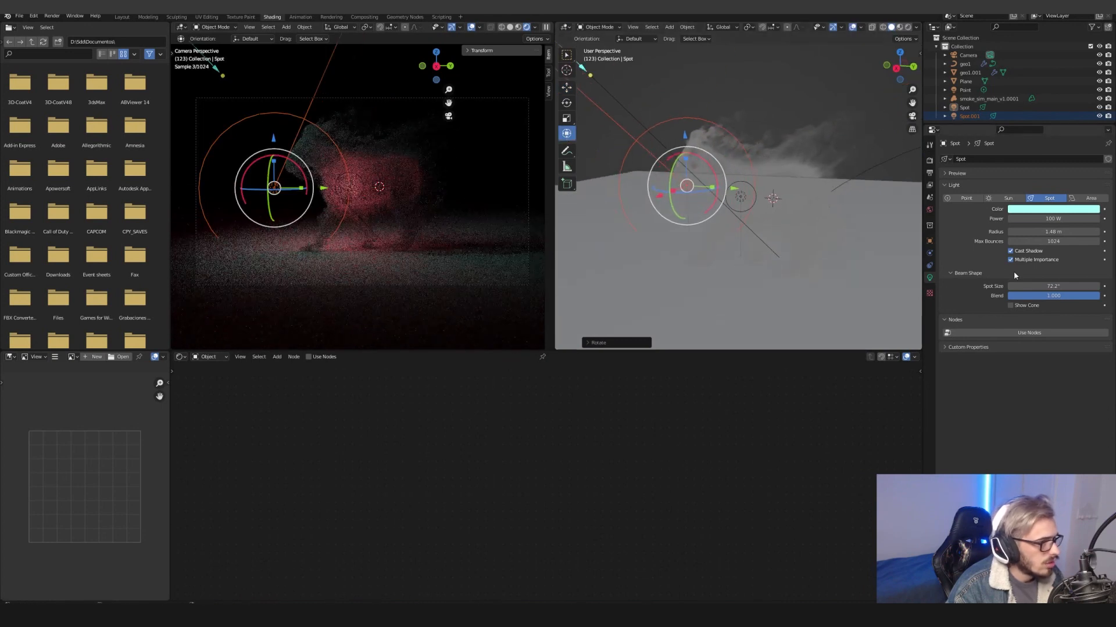
# Select the copied spot light and set its spot size to 25.4°, blend to 0.272, radius to 0.2 m and power just over 100 W
pyautogui.moveTo(1046, 287); pyautogui.dragTo(1014, 287)
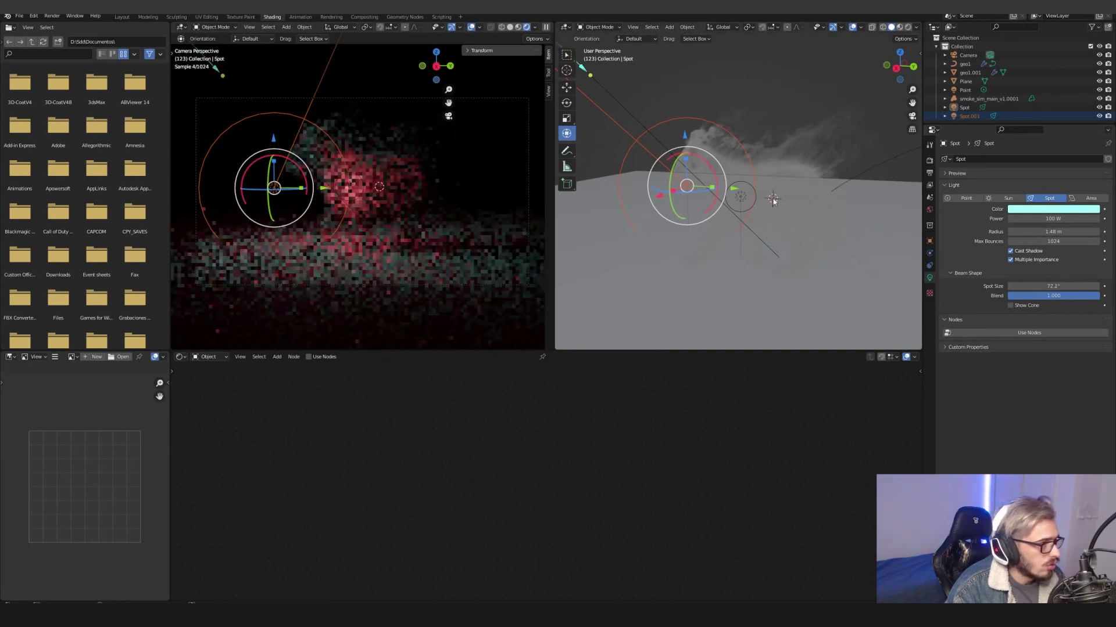
pyautogui.click(685, 184)
pyautogui.click(685, 184)
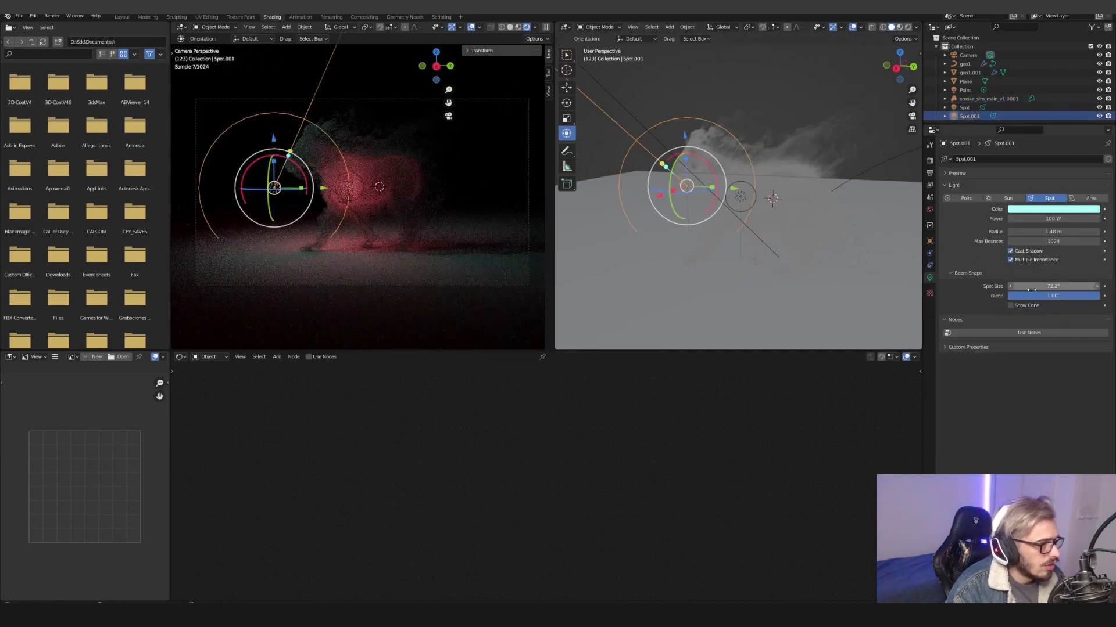
pyautogui.moveTo(1053, 287); pyautogui.dragTo(1036, 287)
pyautogui.moveTo(726, 201); pyautogui.dragTo(580, 193, button='middle')
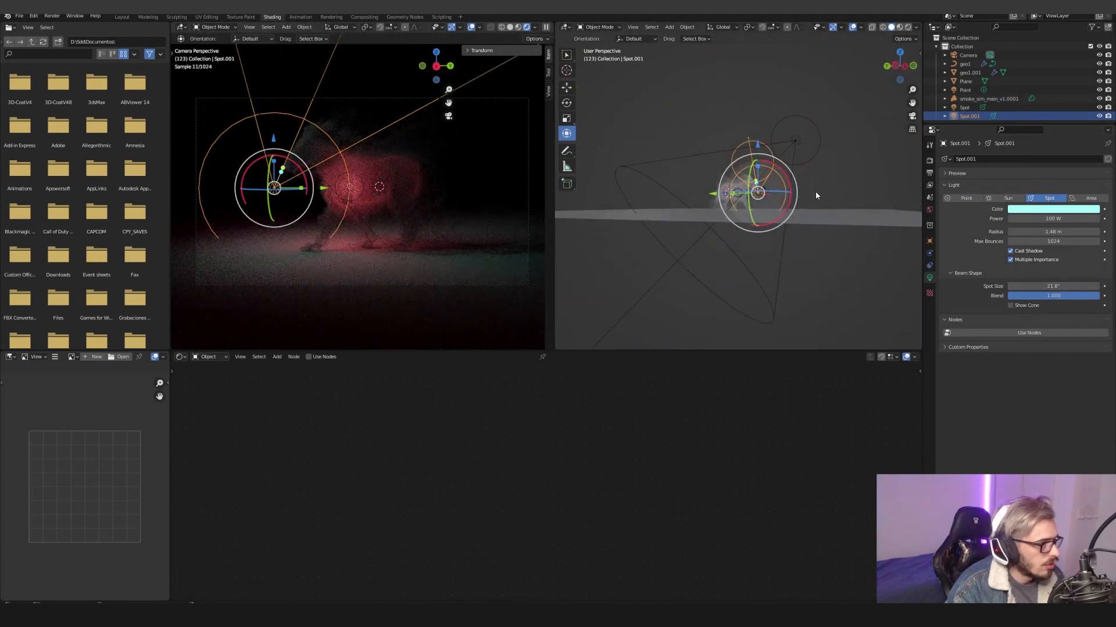
pyautogui.moveTo(1043, 287)
pyautogui.mouseDown()
pyautogui.moveTo(1056, 286)
pyautogui.moveTo(1033, 296)
pyautogui.mouseUp()
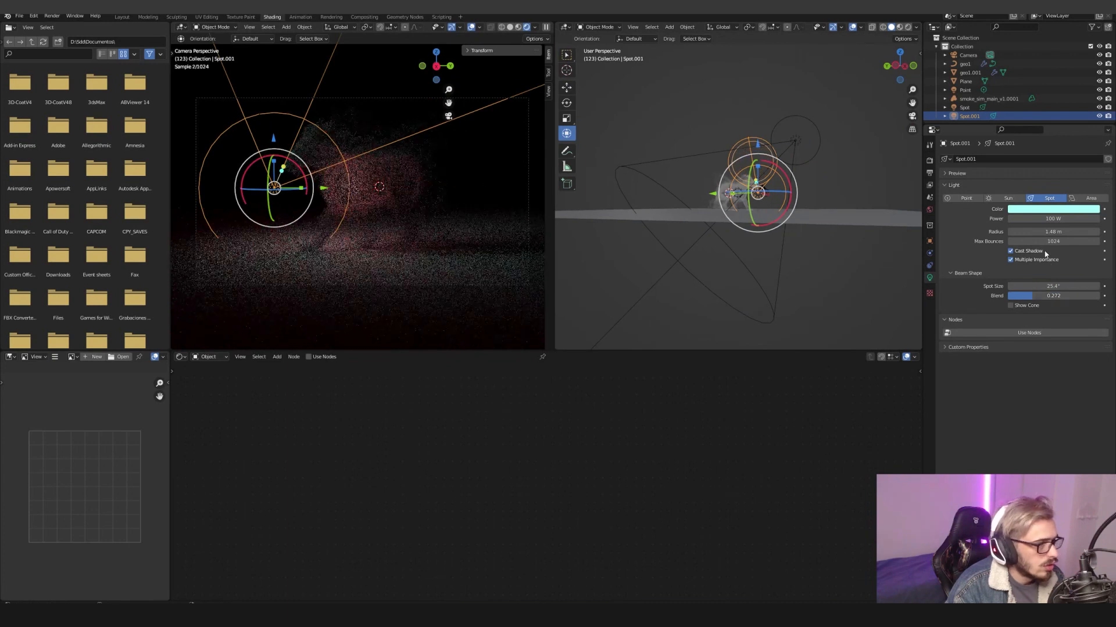
pyautogui.moveTo(1087, 232); pyautogui.dragTo(1061, 219)
# Lower the copied spot light toward the ground in front of the horse and fine-tune its height along the Z axis
pyautogui.moveTo(757, 184); pyautogui.dragTo(719, 192)
pyautogui.moveTo(719, 192); pyautogui.dragTo(753, 205, button='middle')
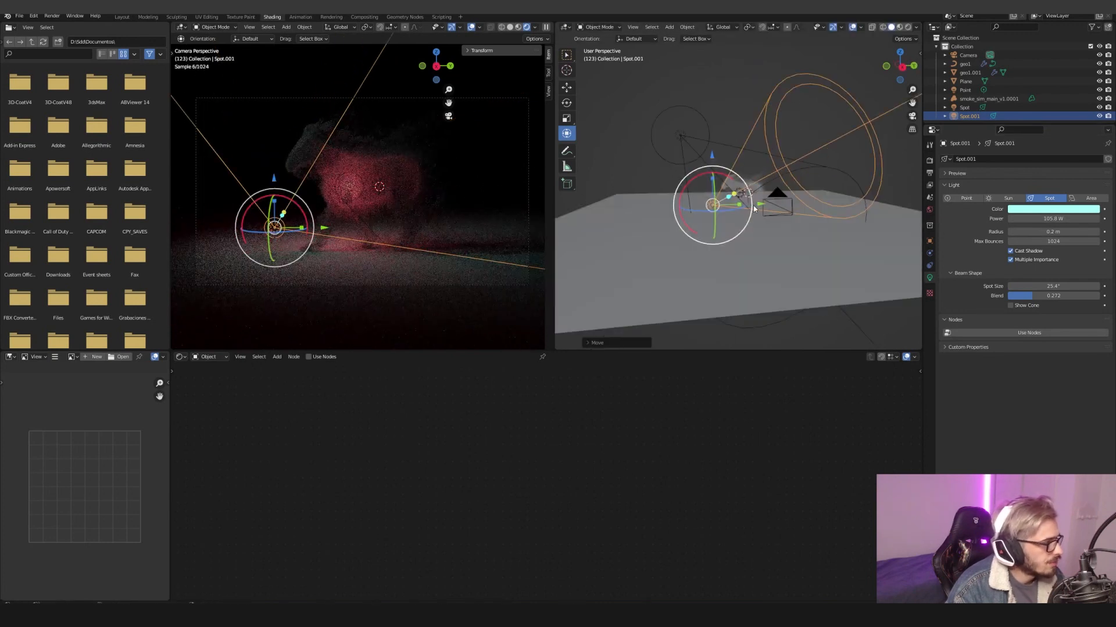
pyautogui.press('g')
pyautogui.press('z')
pyautogui.click(712, 153)
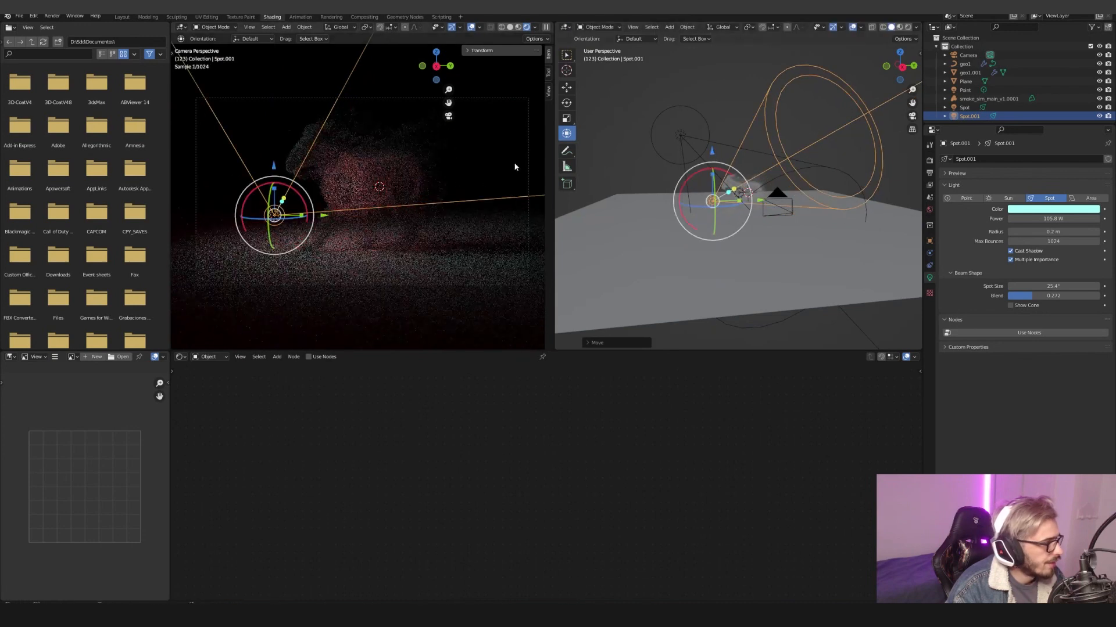
# Select the ground plane, switch to Quixel Bridge and export the Icelandic Sharp Rock 2x2 M surface to Blender
pyautogui.click(755, 249)
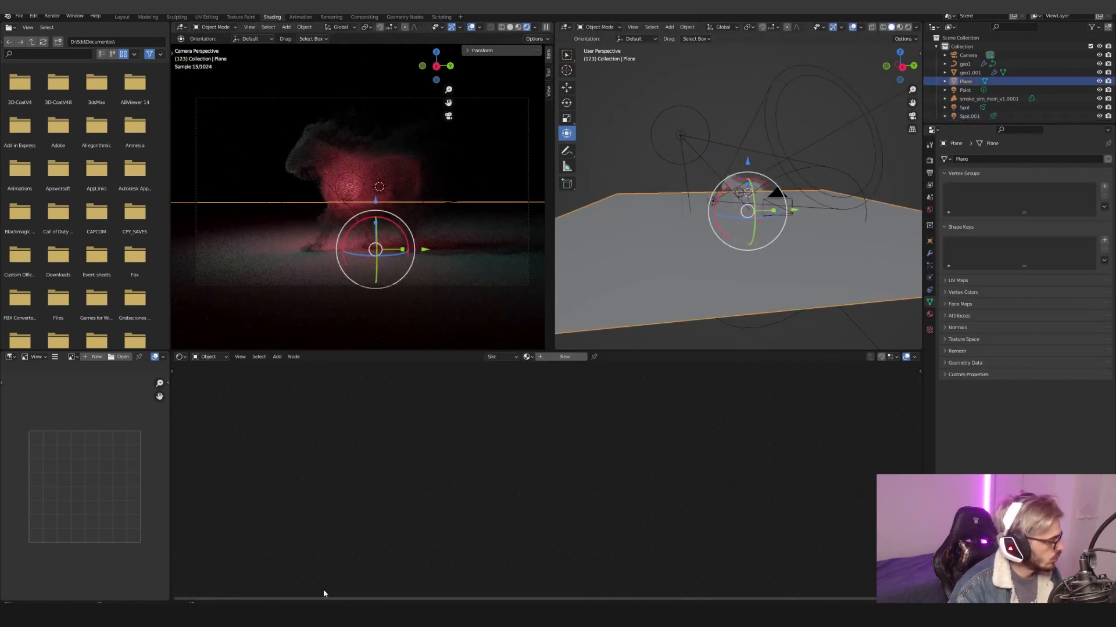
pyautogui.click(349, 613)
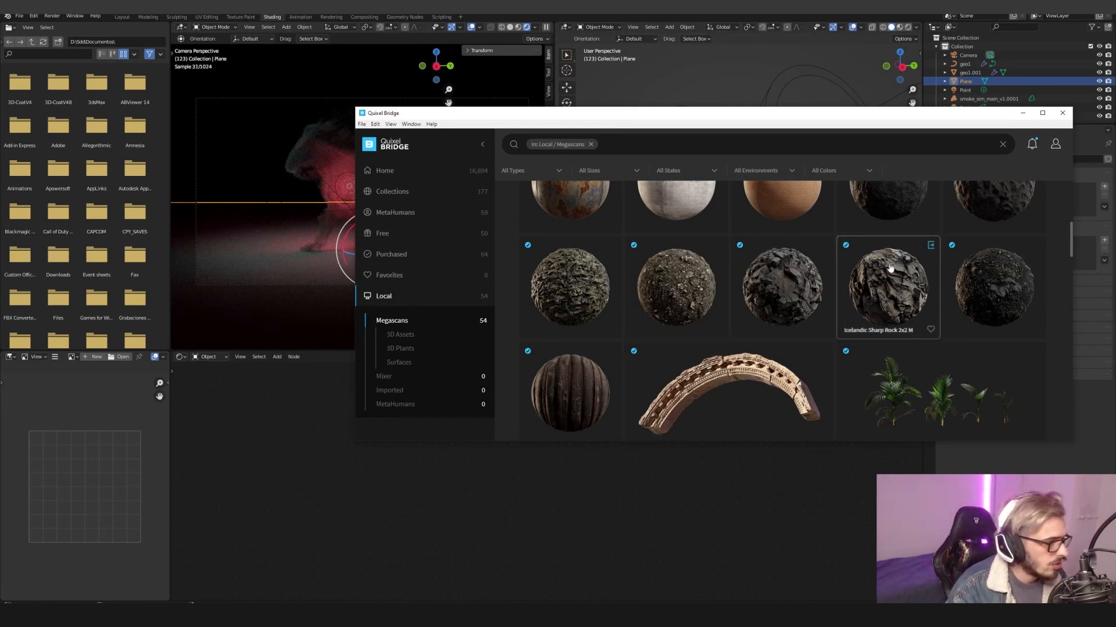
pyautogui.click(929, 246)
pyautogui.click(930, 246)
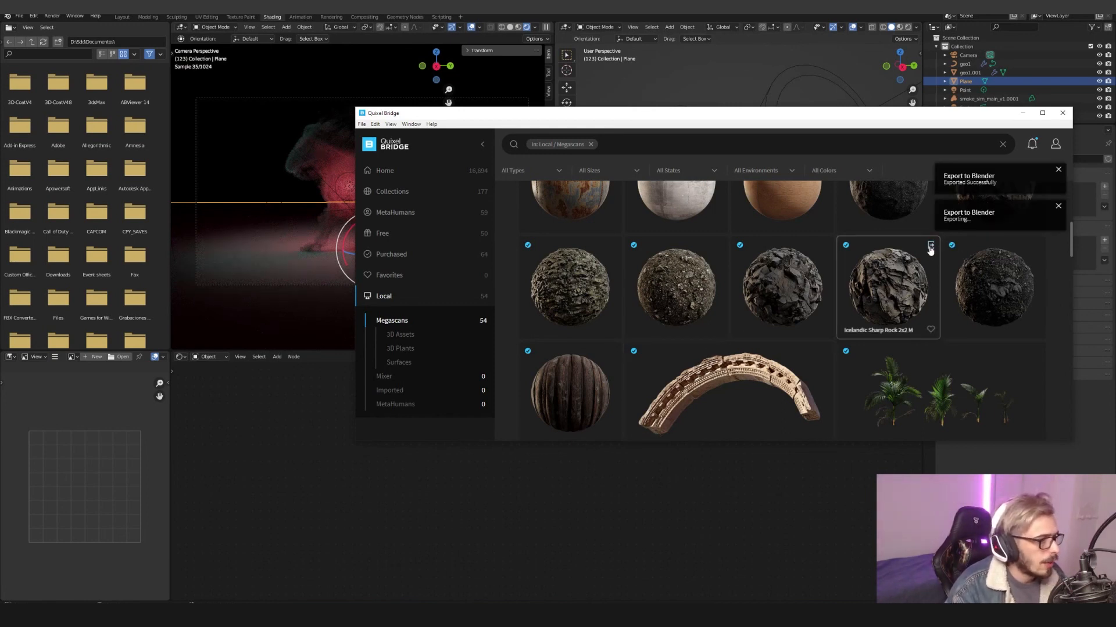
# Return to Blender and assign the imported Icelandic Sharp Rock material to the ground plane
pyautogui.click(605, 454)
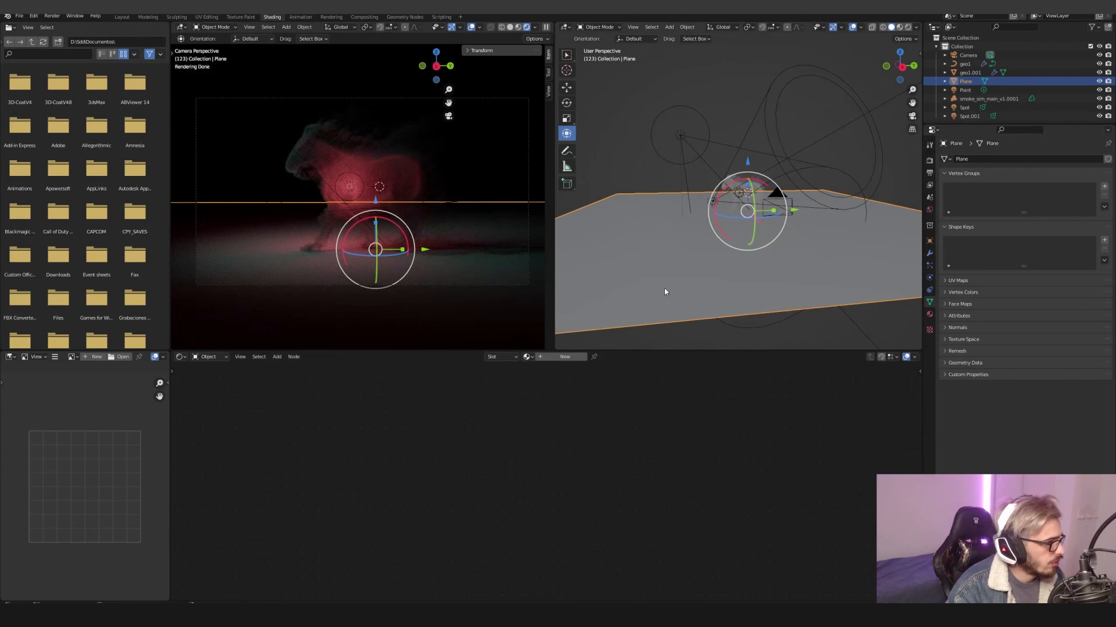
pyautogui.click(526, 358)
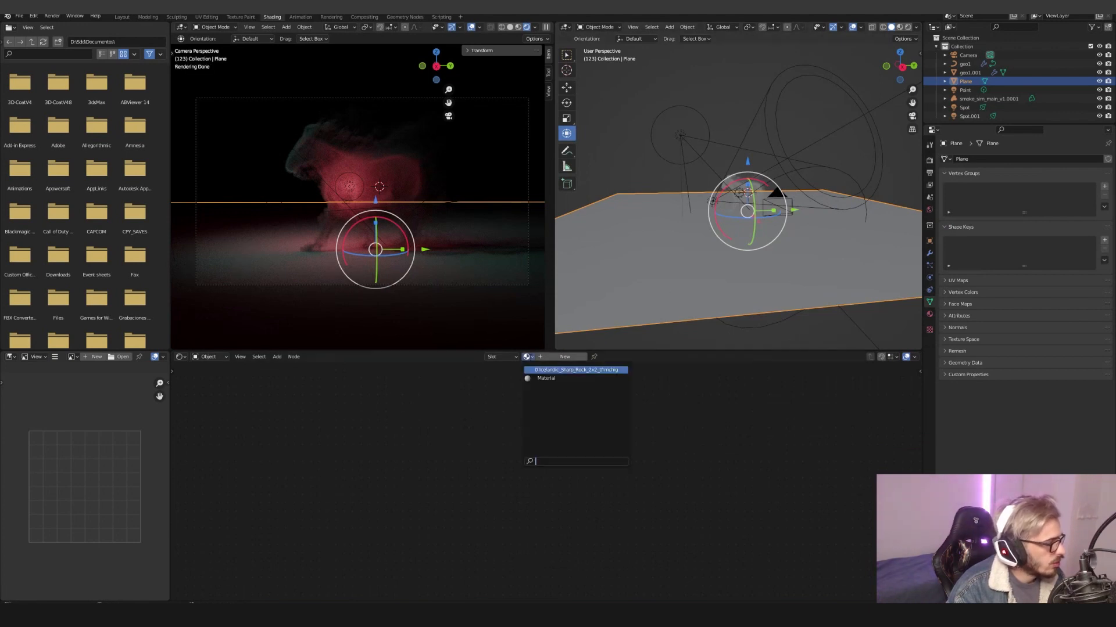
pyautogui.click(599, 371)
# Reconnect the Normal Map output to the shader's Normal input and set the Displacement node's scale to 0.02
pyautogui.moveTo(515, 503); pyautogui.dragTo(544, 452, button='middle')
pyautogui.scroll(2, 540, 416)
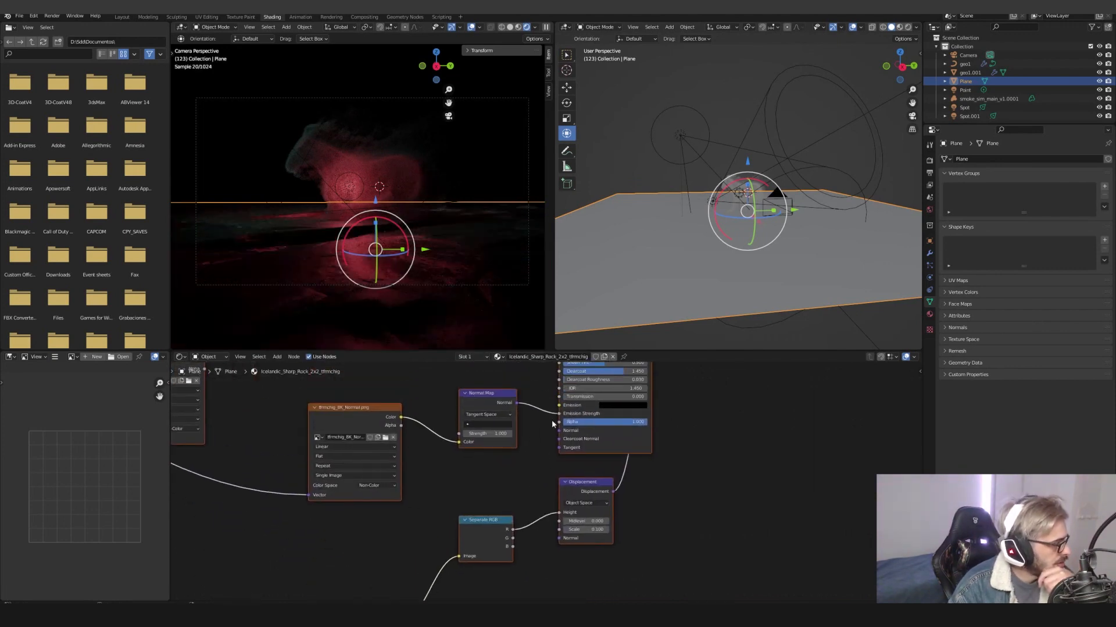
pyautogui.moveTo(553, 433); pyautogui.dragTo(556, 433)
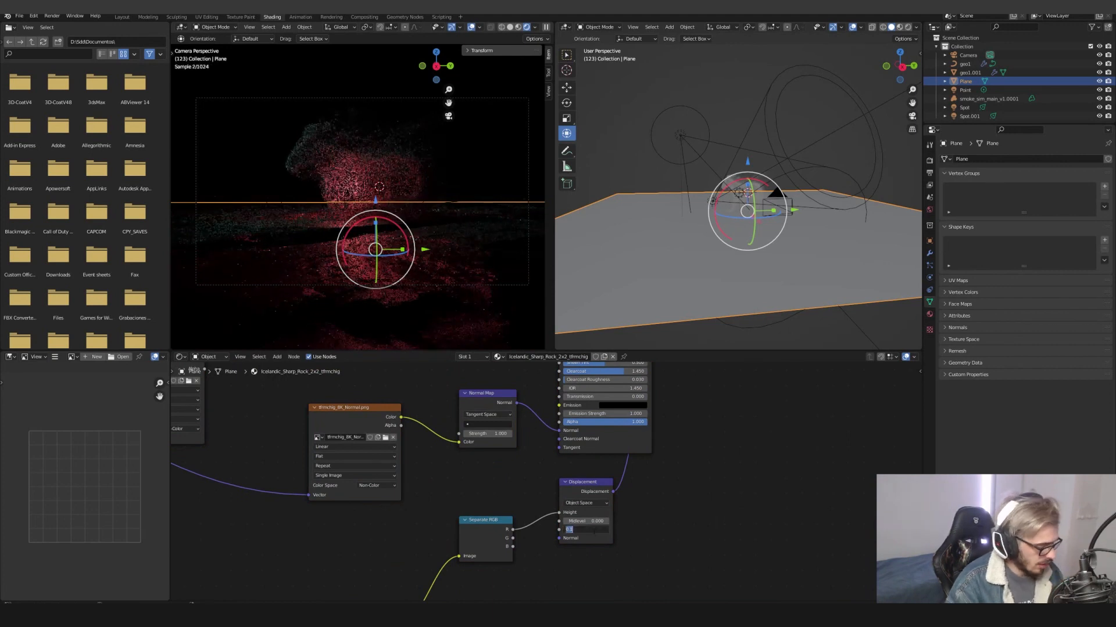
pyautogui.write('0.1')
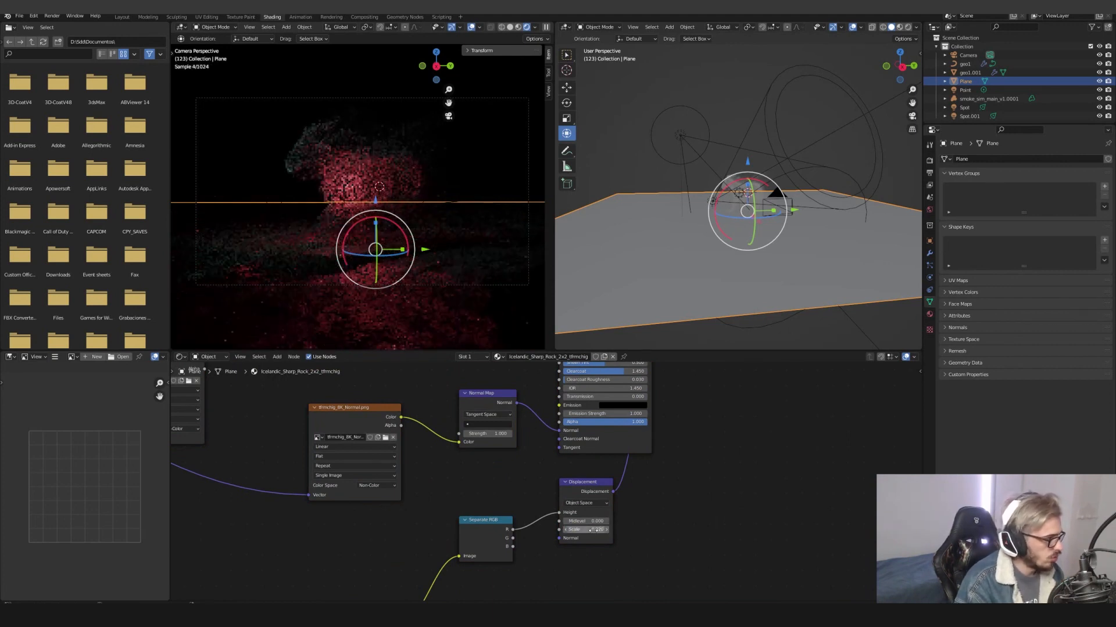
pyautogui.press('Return')
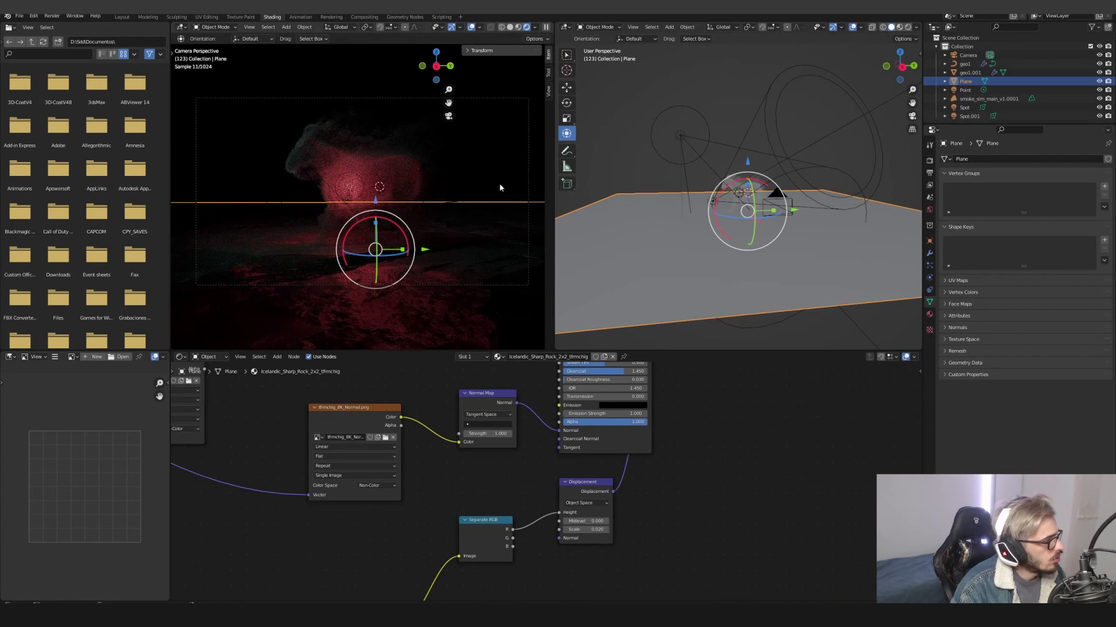
# Lower the ground plane slightly along the Z axis, by about 0.09 m, using the side view, and return to the camera view
pyautogui.press('KP_3')
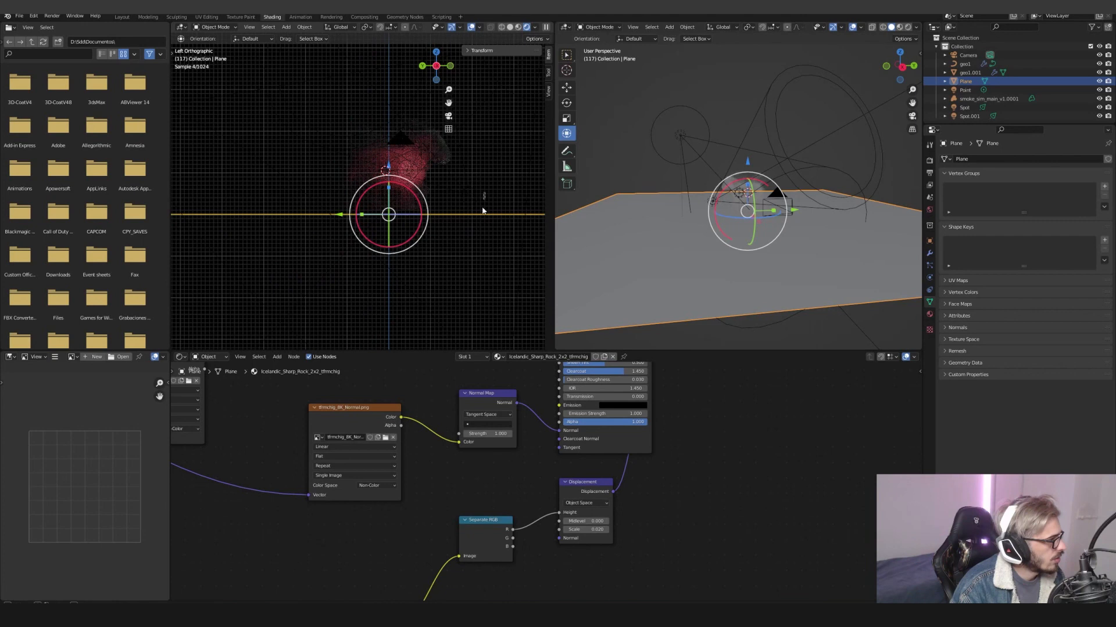
pyautogui.moveTo(483, 211); pyautogui.dragTo(465, 197)
pyautogui.click(512, 219)
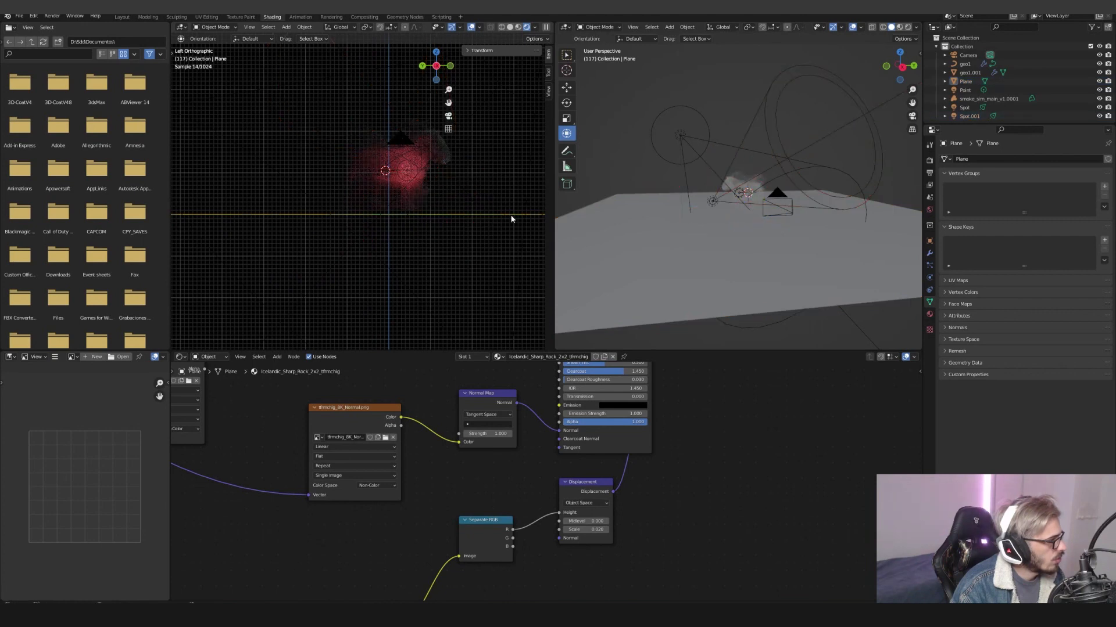
pyautogui.click(676, 248)
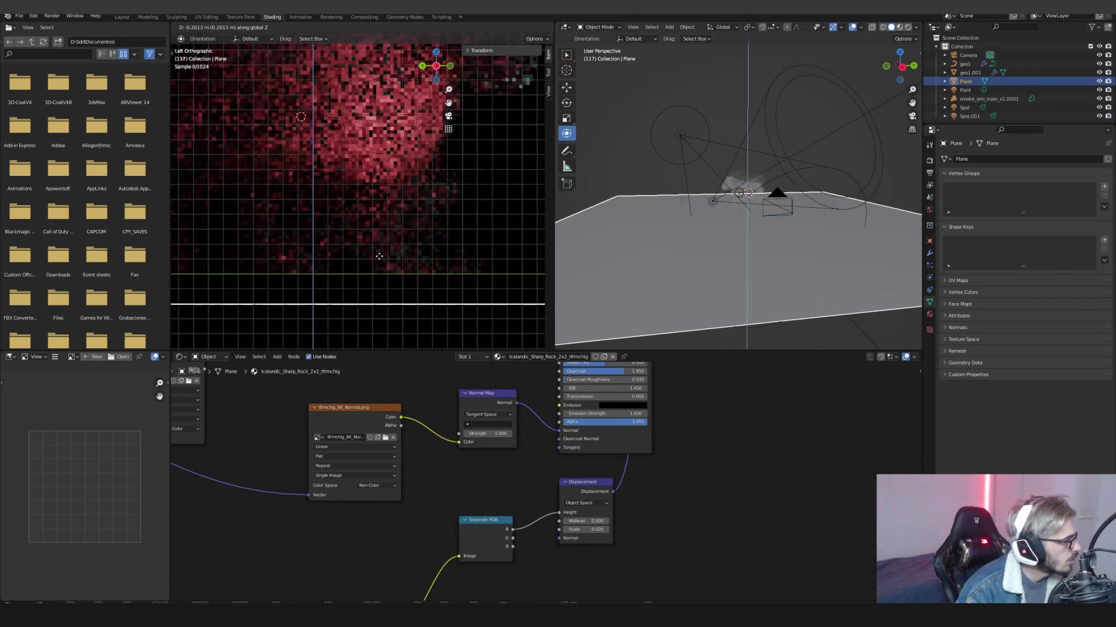
pyautogui.click(387, 242)
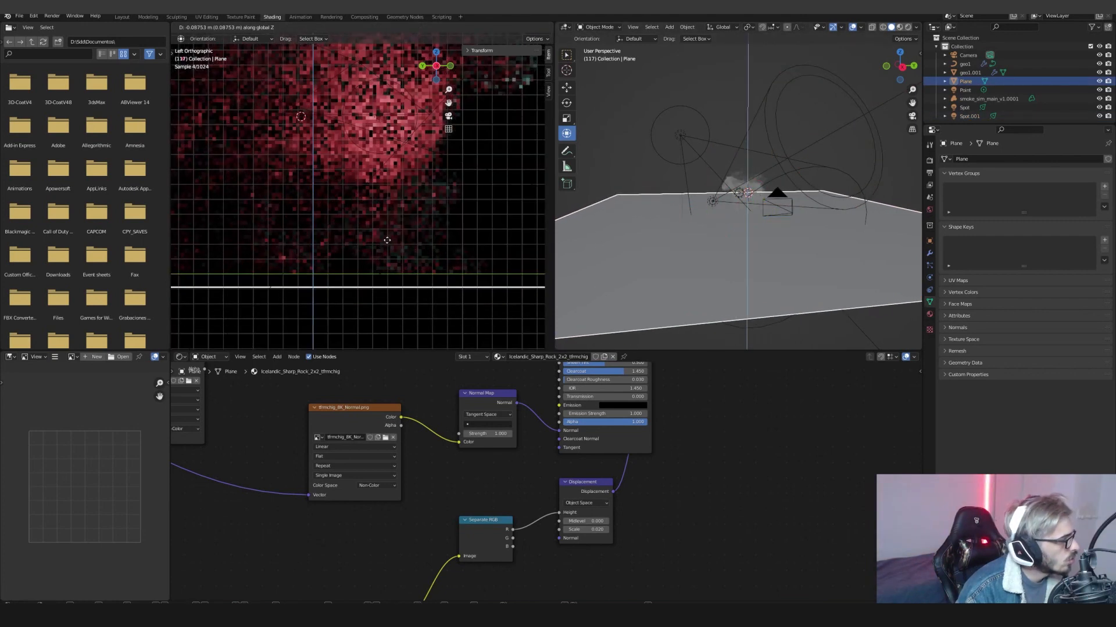
pyautogui.moveTo(767, 227); pyautogui.dragTo(745, 227, button='middle')
pyautogui.scroll(-6, 444, 201)
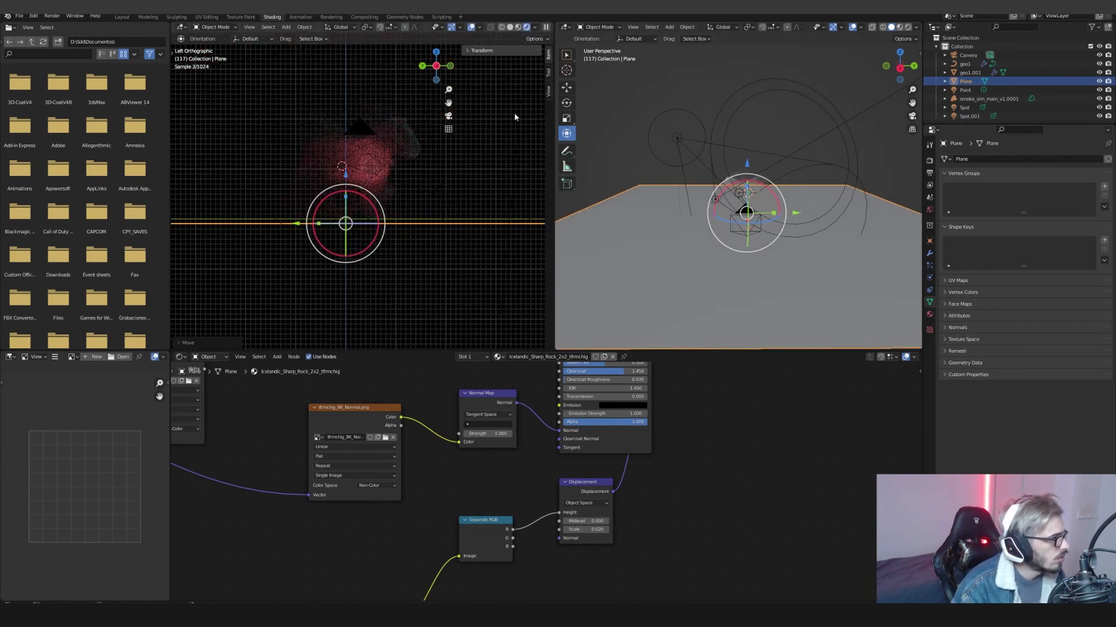
pyautogui.click(448, 115)
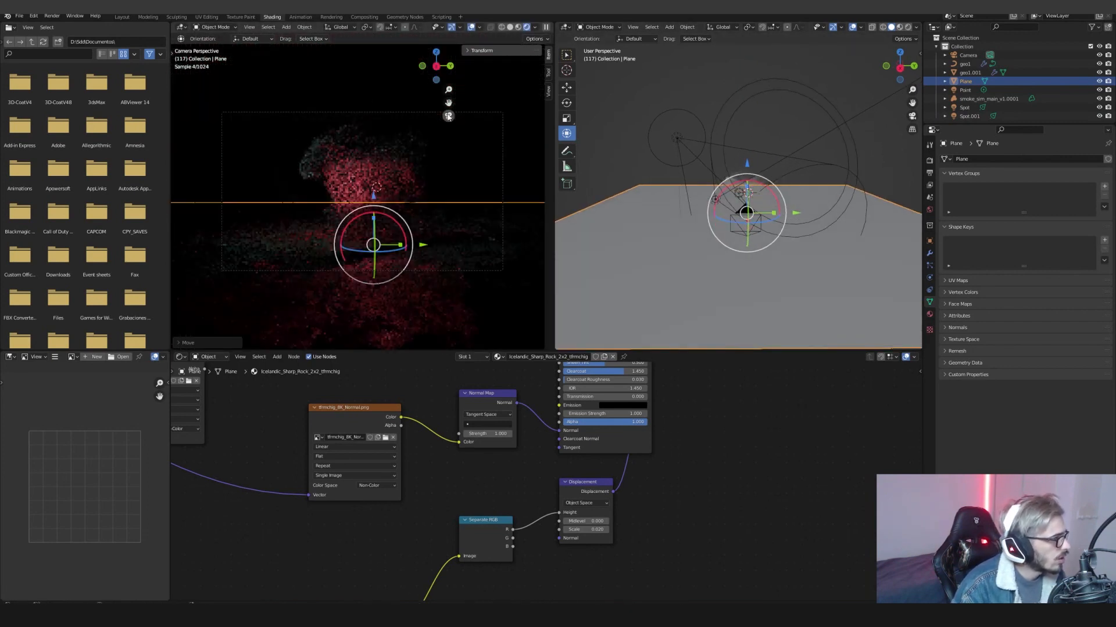
# Create a new material for the smoke volume and clear the Density and Temperature attribute names in its Principled Volume shader
pyautogui.click(734, 184)
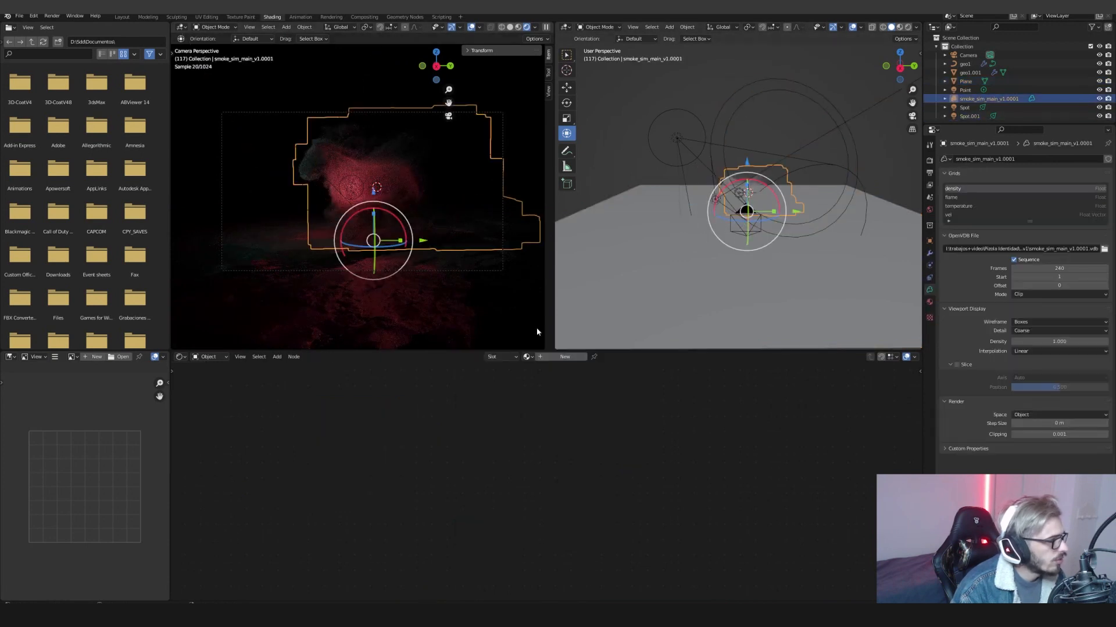
pyautogui.click(538, 358)
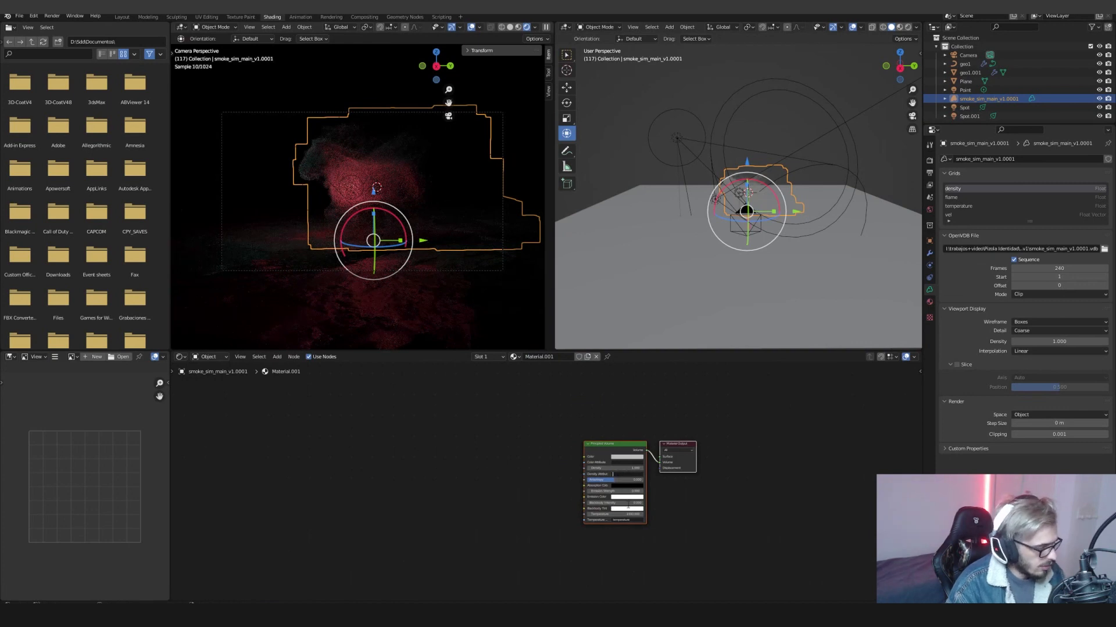
pyautogui.click(631, 524)
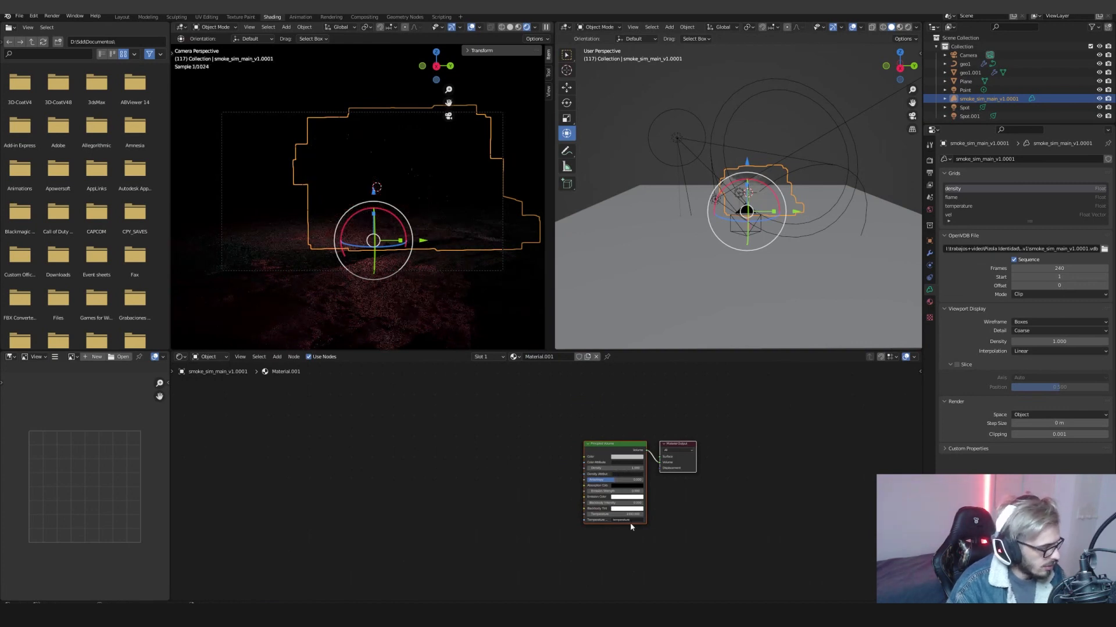
# Add an Attribute node named density and connect its Color output to the Principled Volume's Density input
pyautogui.hotkey('shift', 'a')
pyautogui.click(529, 458)
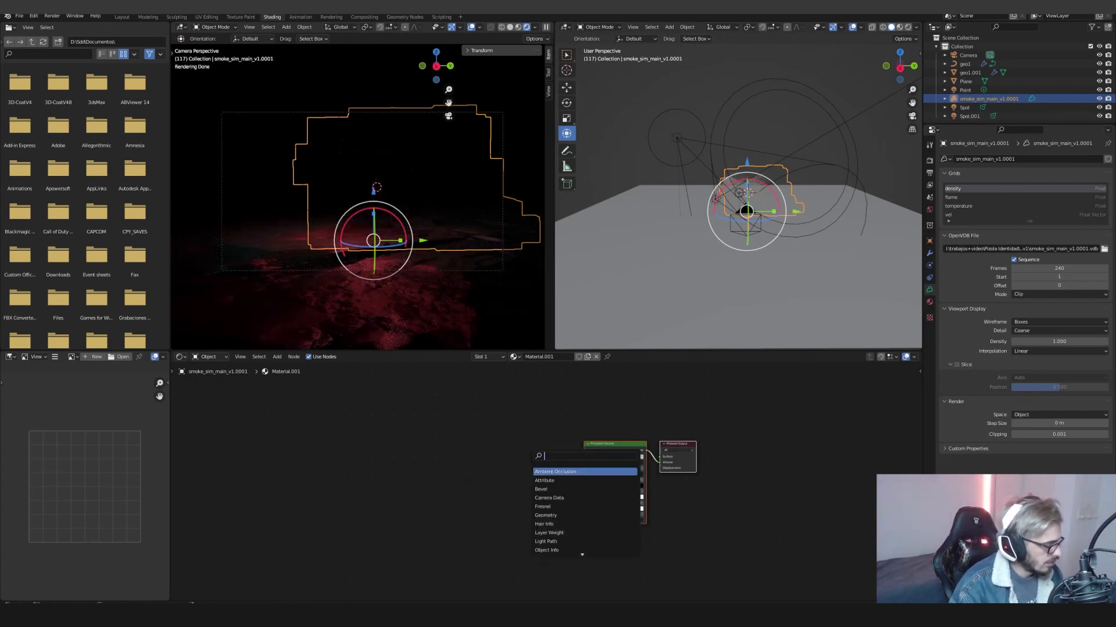
pyautogui.write('att')
pyautogui.press('Return')
pyautogui.click(442, 444)
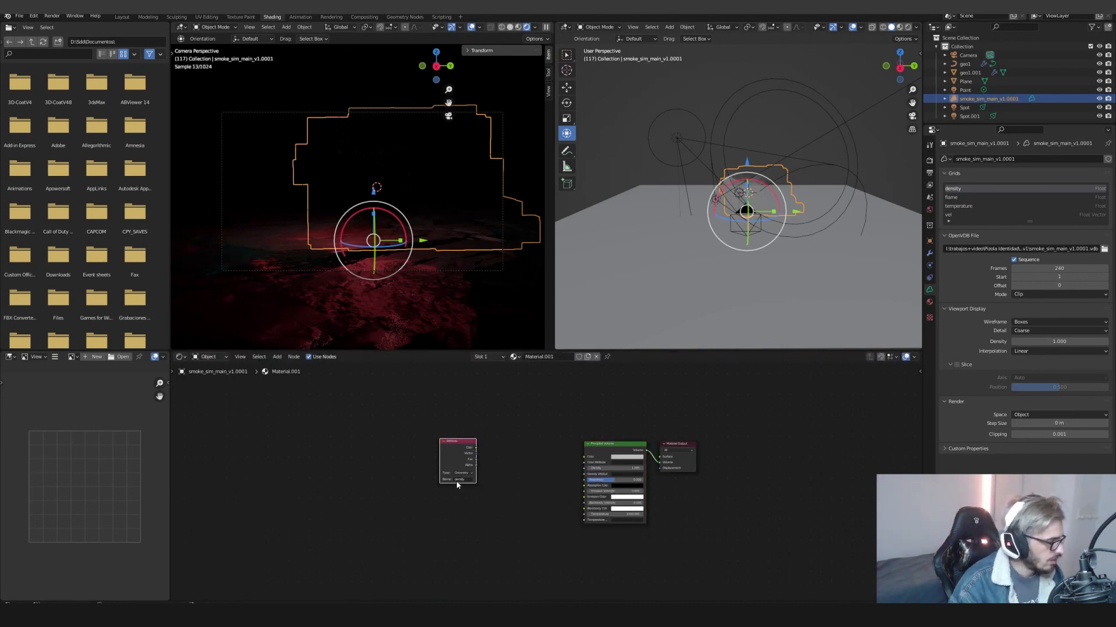
pyautogui.scroll(2, 457, 485)
pyautogui.moveTo(600, 464); pyautogui.dragTo(601, 463)
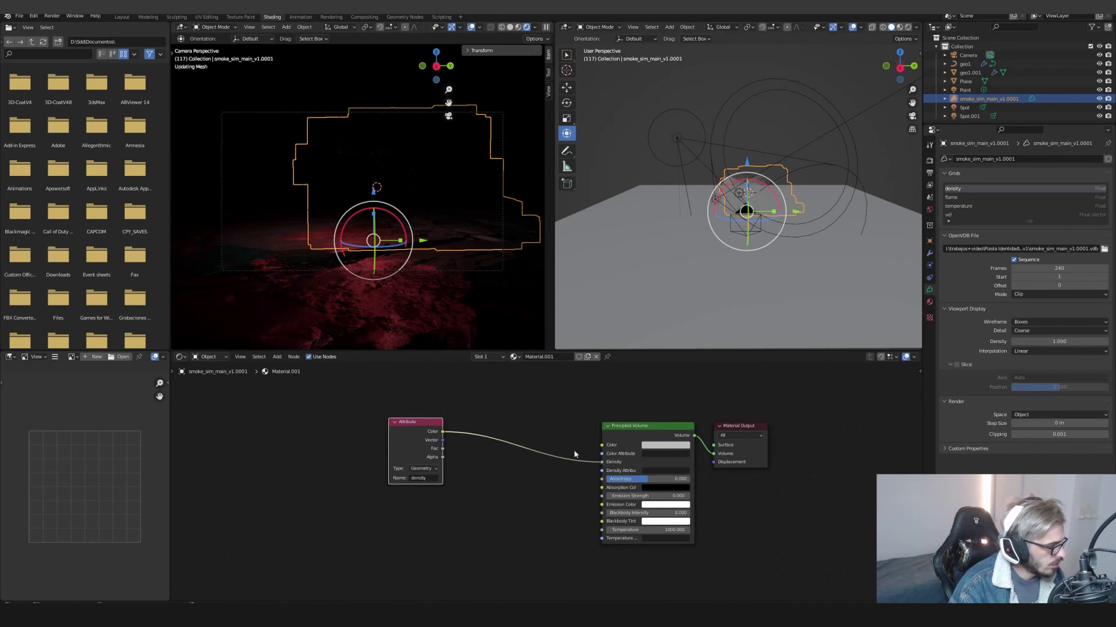
# Insert a Map Range node between the density Attribute node and the Principled Volume's Density input
pyautogui.click(572, 455)
pyautogui.hotkey('shift', 'a')
pyautogui.click(553, 439)
pyautogui.write('ran')
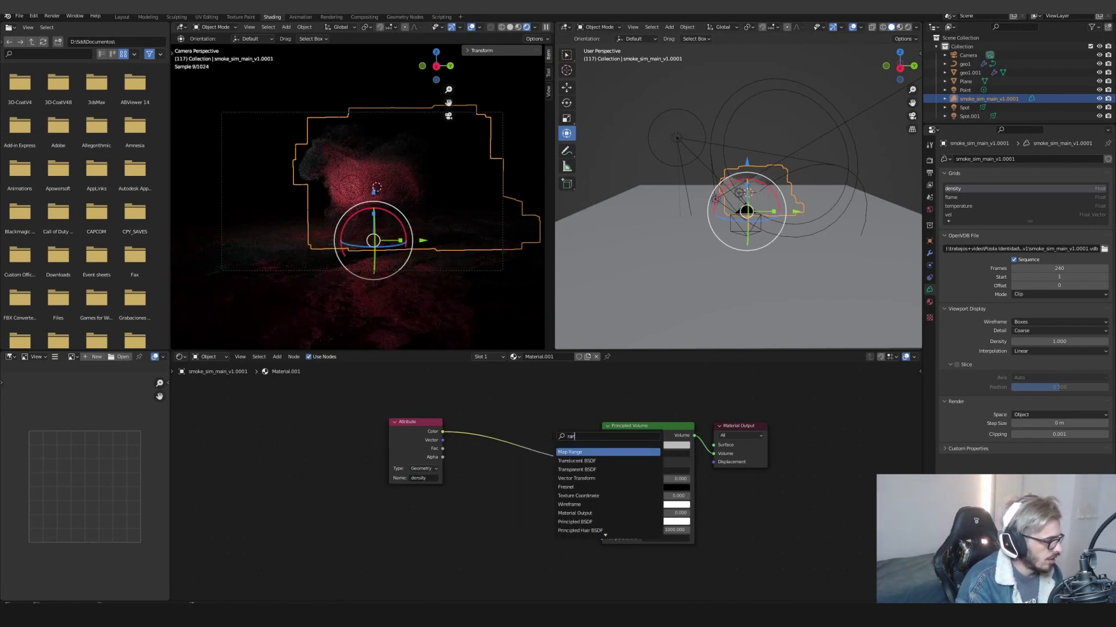
pyautogui.press('Return')
pyautogui.click(515, 446)
pyautogui.moveTo(516, 446); pyautogui.dragTo(487, 421)
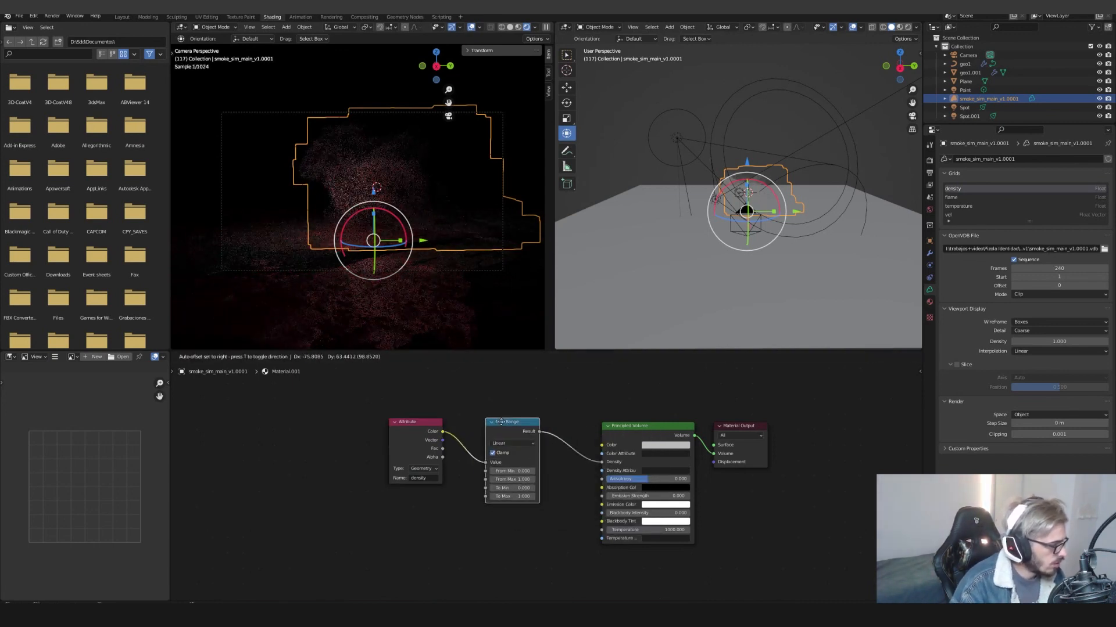
# Move the Attribute and Map Range nodes away from the Principled Volume and adjust the Map Range's To Max value
pyautogui.scroll(-2, 442, 427)
pyautogui.moveTo(394, 406); pyautogui.dragTo(550, 495)
pyautogui.press('g')
pyautogui.click(477, 466)
pyautogui.click(476, 467)
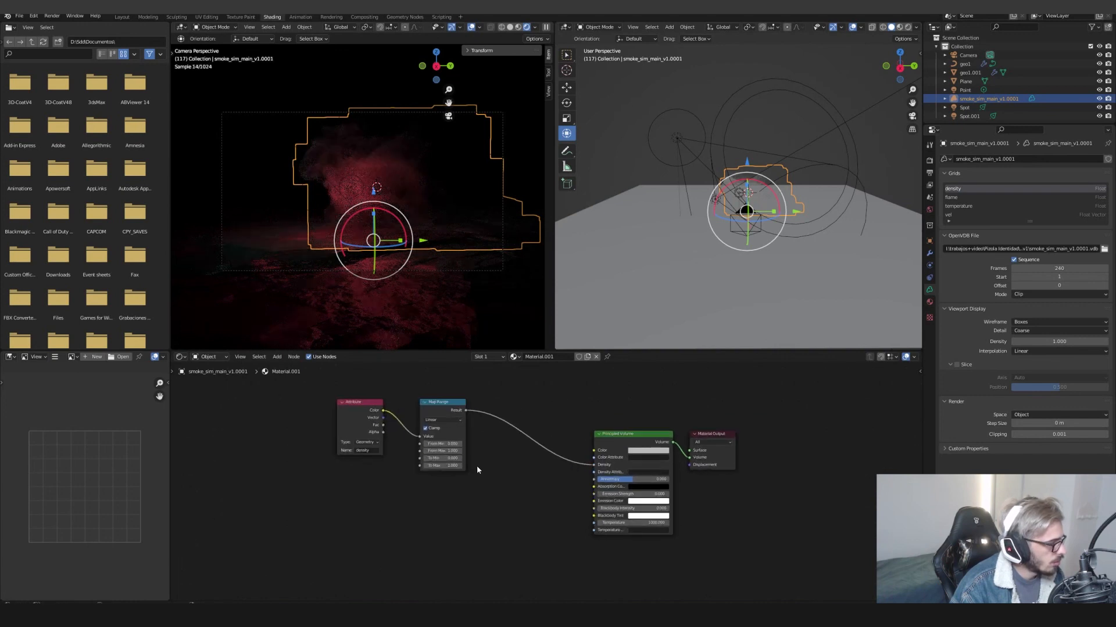
pyautogui.moveTo(451, 465); pyautogui.dragTo(506, 465)
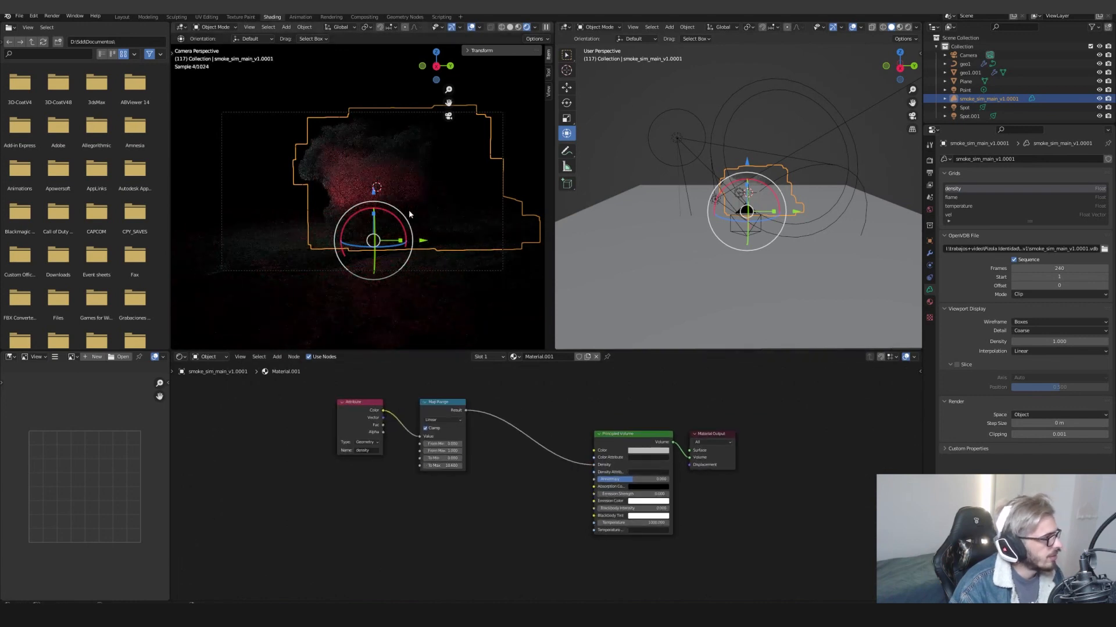
pyautogui.scroll(-2, 561, 412)
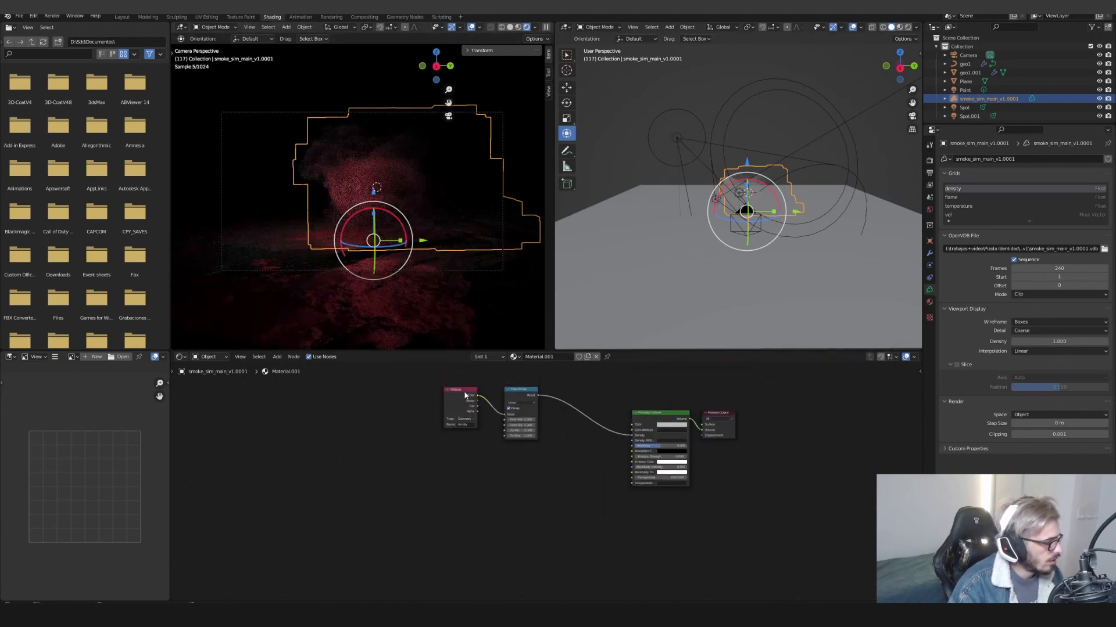
# Duplicate the density Attribute node, place the copy below the original and set its attribute name to flame
pyautogui.moveTo(465, 401); pyautogui.dragTo(442, 470)
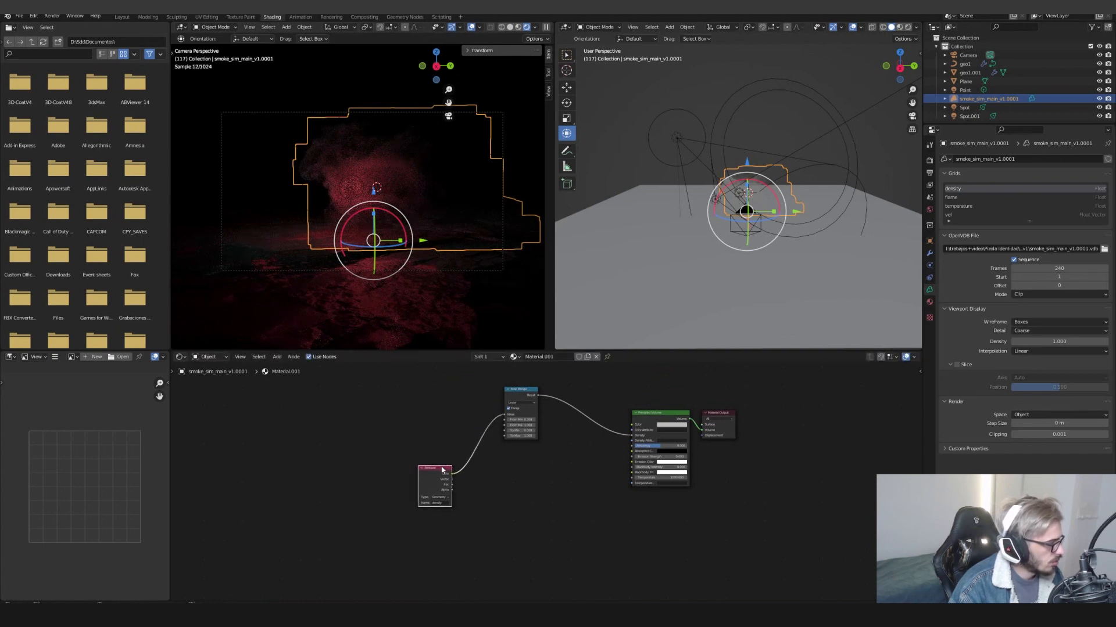
pyautogui.hotkey('shift', 'd')
pyautogui.click(484, 515)
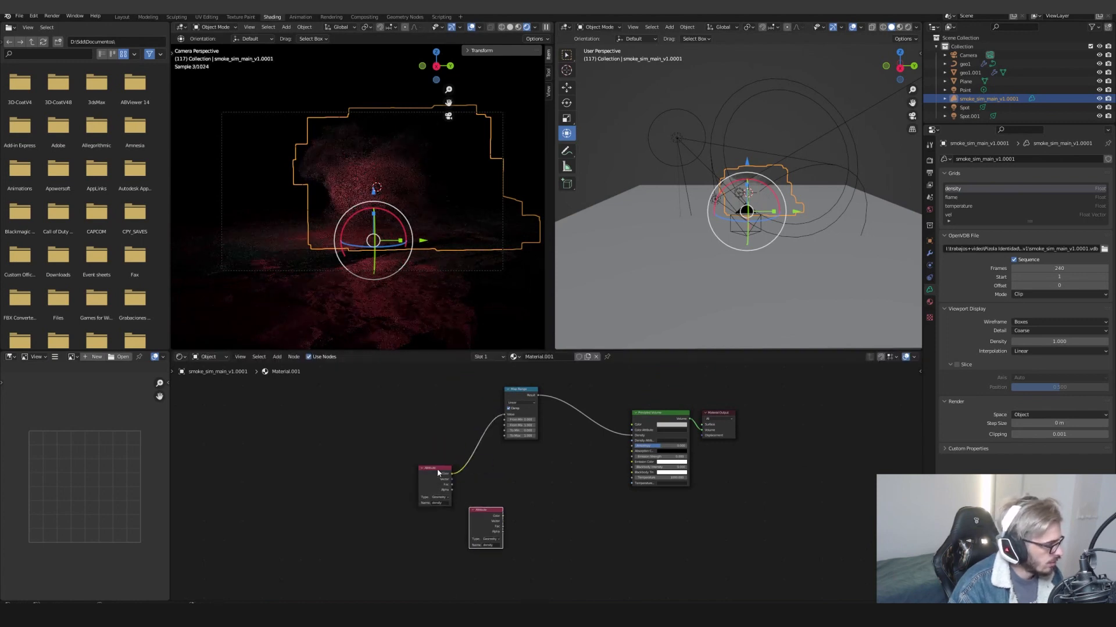
pyautogui.moveTo(484, 515); pyautogui.dragTo(434, 490)
pyautogui.click(439, 523)
pyautogui.write('fl')
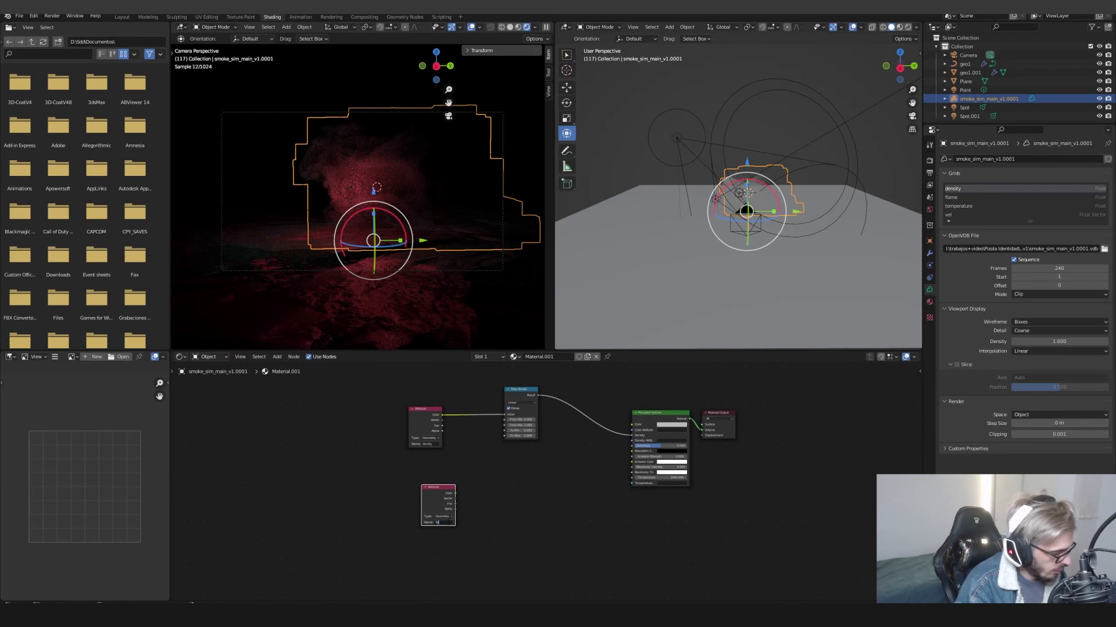
pyautogui.write('ame')
pyautogui.press('Return')
# Duplicate the flame Attribute node directly below it and set the copy's attribute name to temperature
pyautogui.scroll(3, 452, 526)
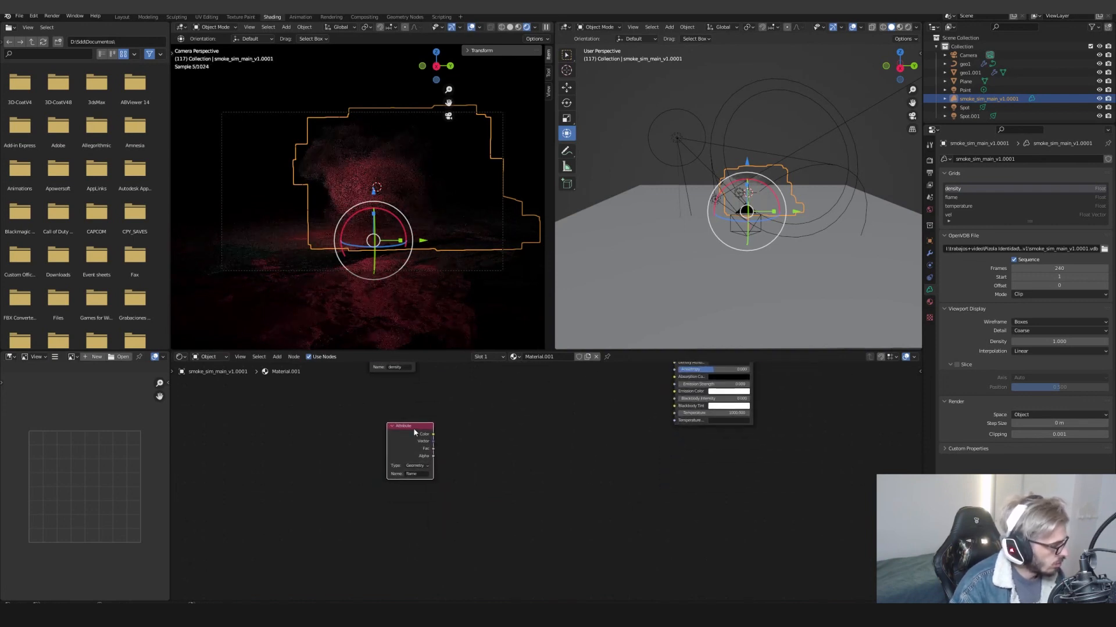
pyautogui.hotkey('shift', 'd')
pyautogui.click(421, 533)
pyautogui.click(420, 534)
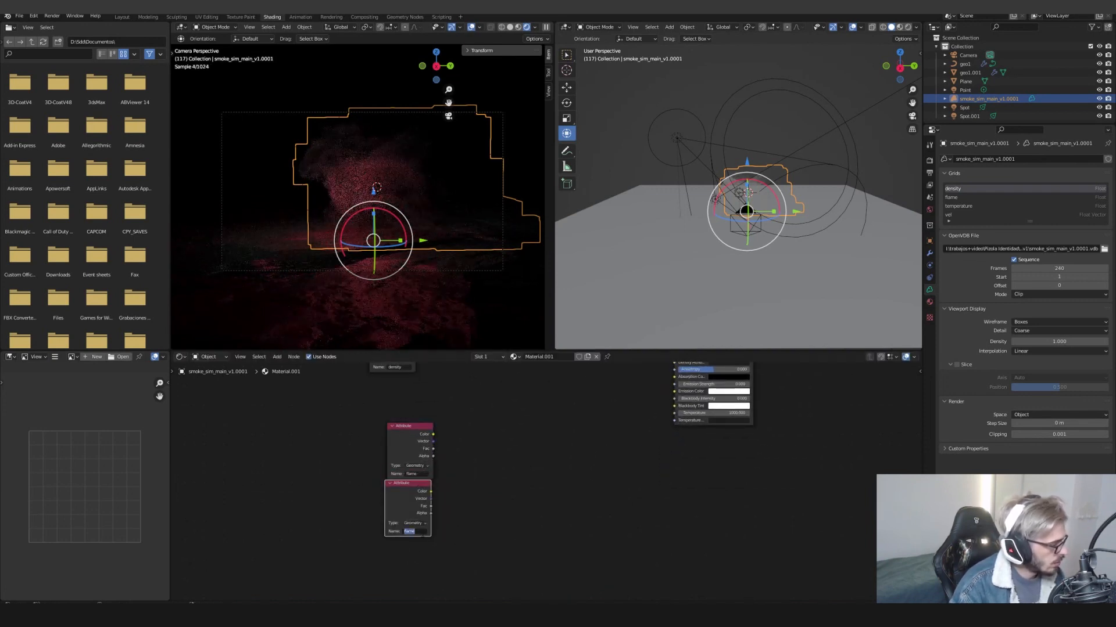
pyautogui.write('temperature')
pyautogui.press('Return')
# Add a Math node and connect the Color outputs of the flame and temperature Attribute nodes to its two Value inputs
pyautogui.click(529, 475)
pyautogui.hotkey('shift', 'a')
pyautogui.click(530, 475)
pyautogui.write('mat')
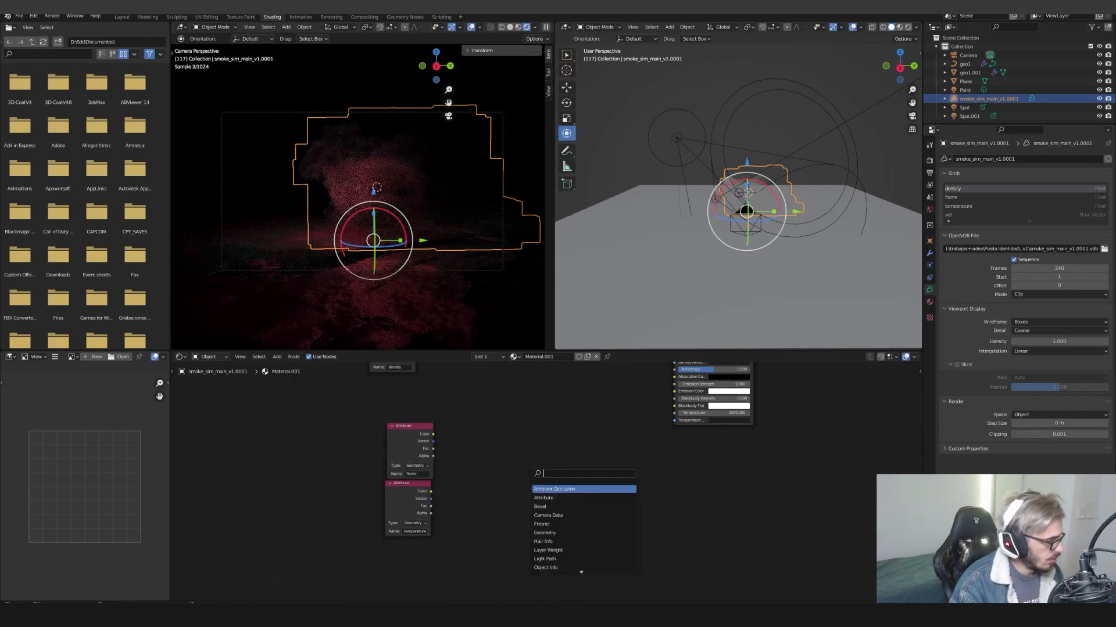
pyautogui.press('Return')
pyautogui.click(512, 474)
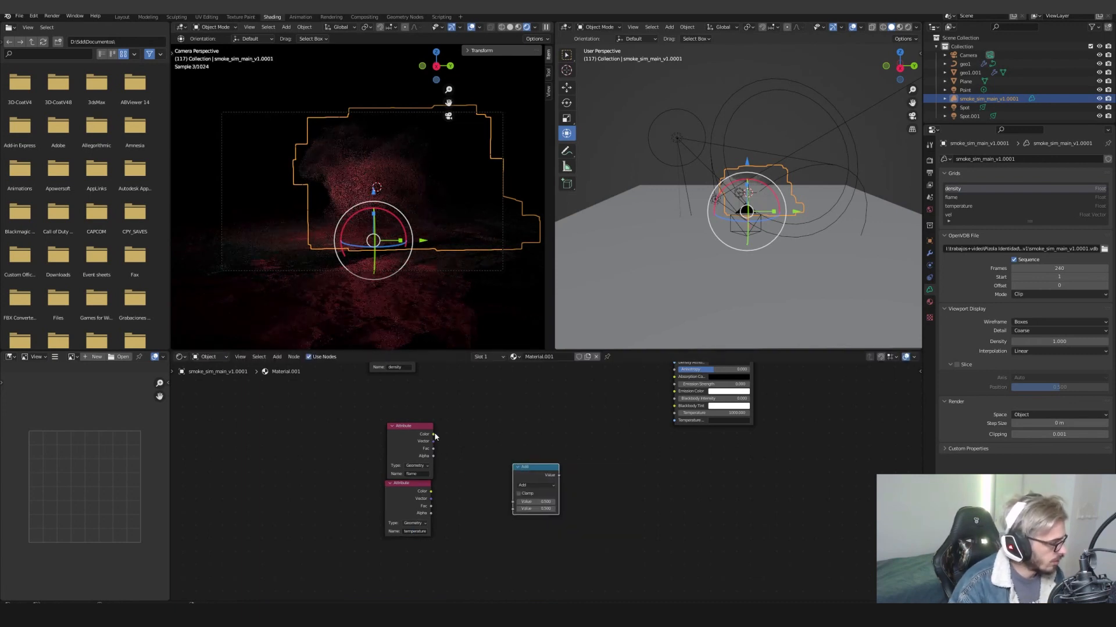
pyautogui.moveTo(509, 495); pyautogui.dragTo(512, 501)
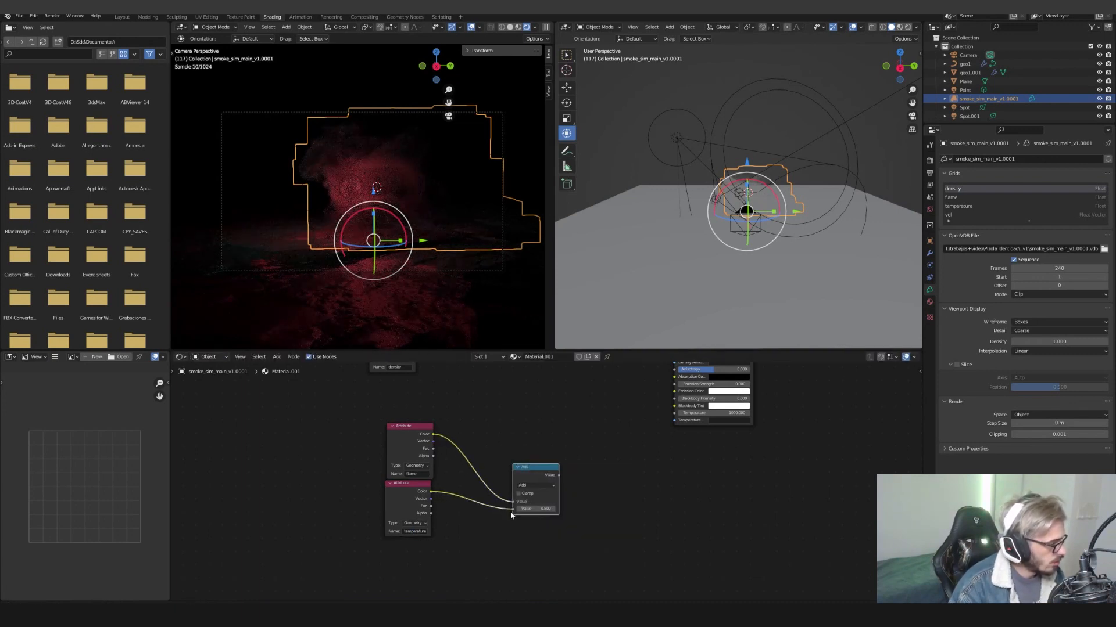
# Set the Math node to Multiply, move it closer to the Attribute nodes and connect its output to the Principled Volume's Emission Strength
pyautogui.click(526, 485)
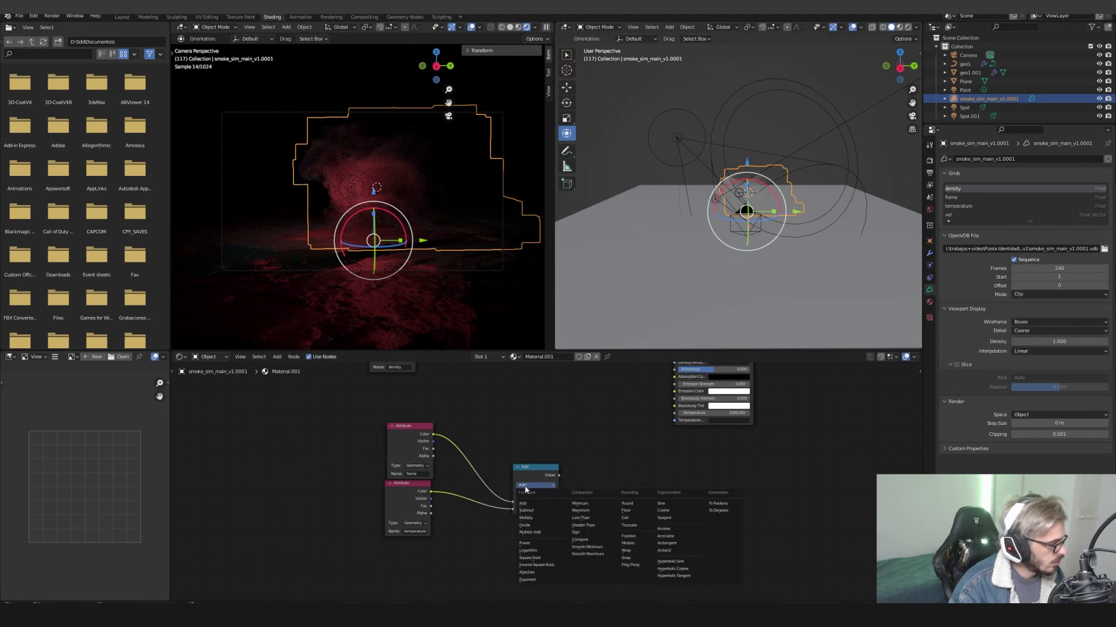
pyautogui.click(541, 518)
pyautogui.moveTo(541, 493); pyautogui.dragTo(501, 473)
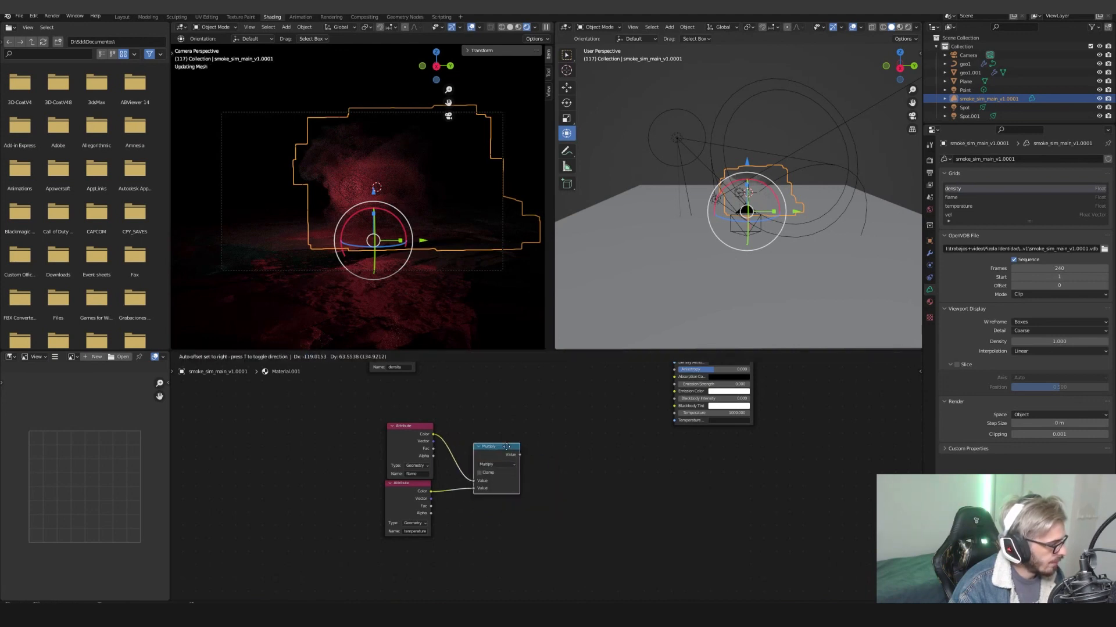
pyautogui.moveTo(668, 395); pyautogui.dragTo(674, 384)
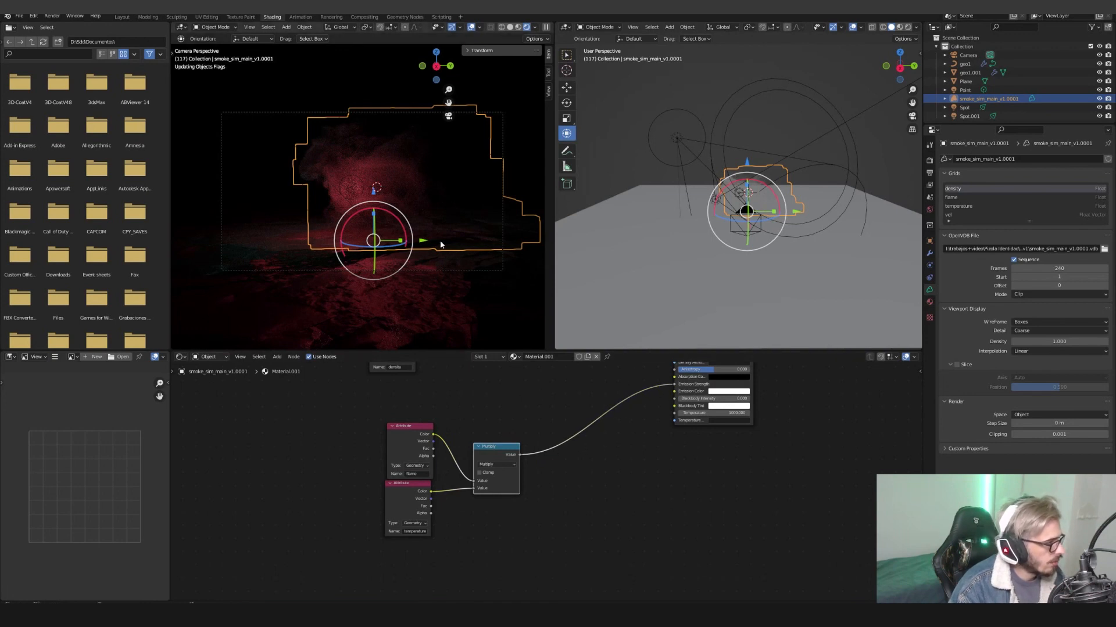
pyautogui.click(723, 392)
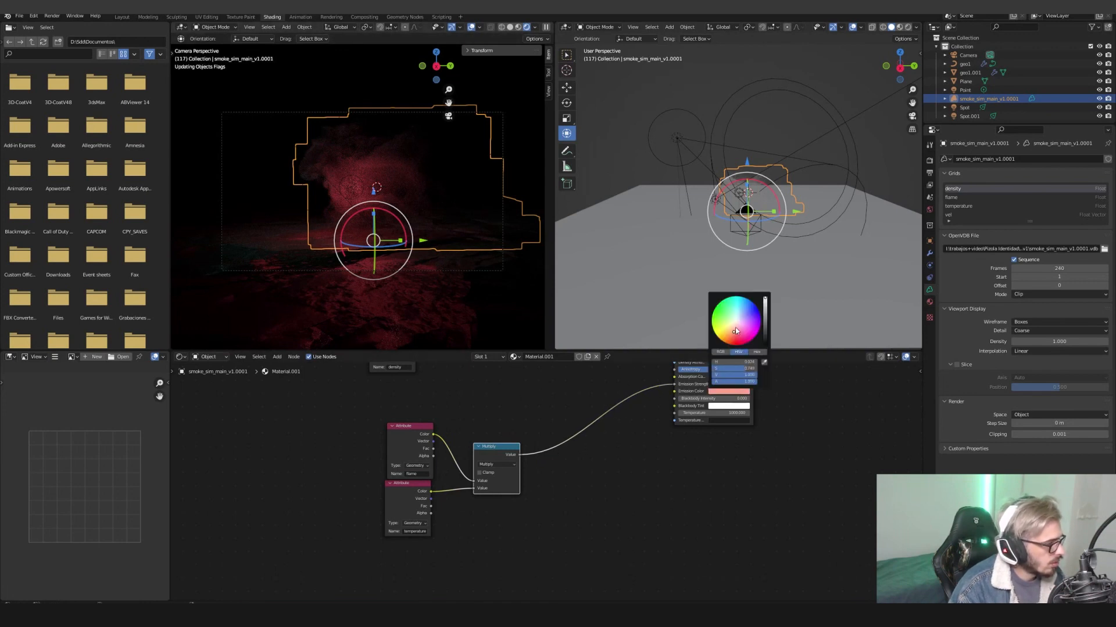
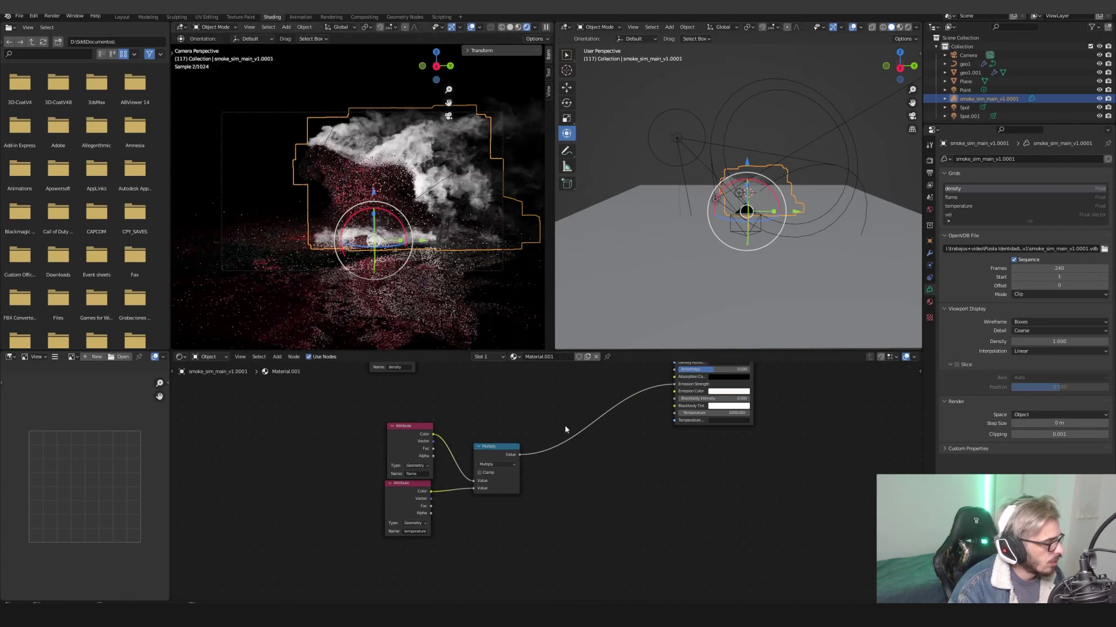
# Add an RGB Curves node and connect the Multiply node's Value output to its Color input
pyautogui.hotkey('shift', 'a')
pyautogui.click(590, 459)
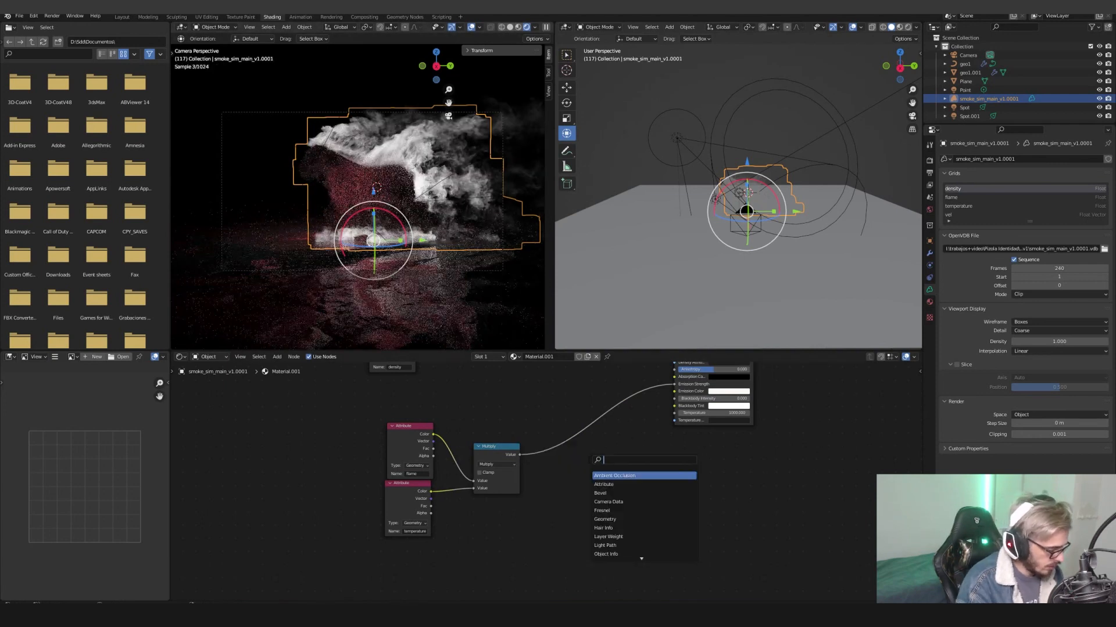
pyautogui.write('cur')
pyautogui.press('Return')
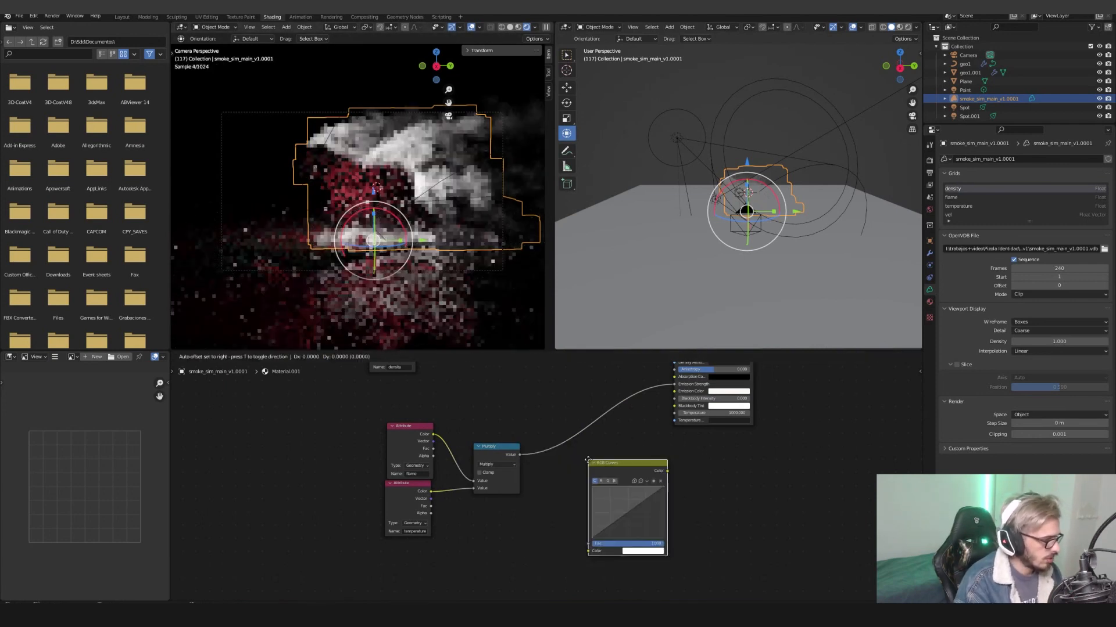
pyautogui.click(586, 460)
pyautogui.moveTo(519, 454); pyautogui.dragTo(587, 550)
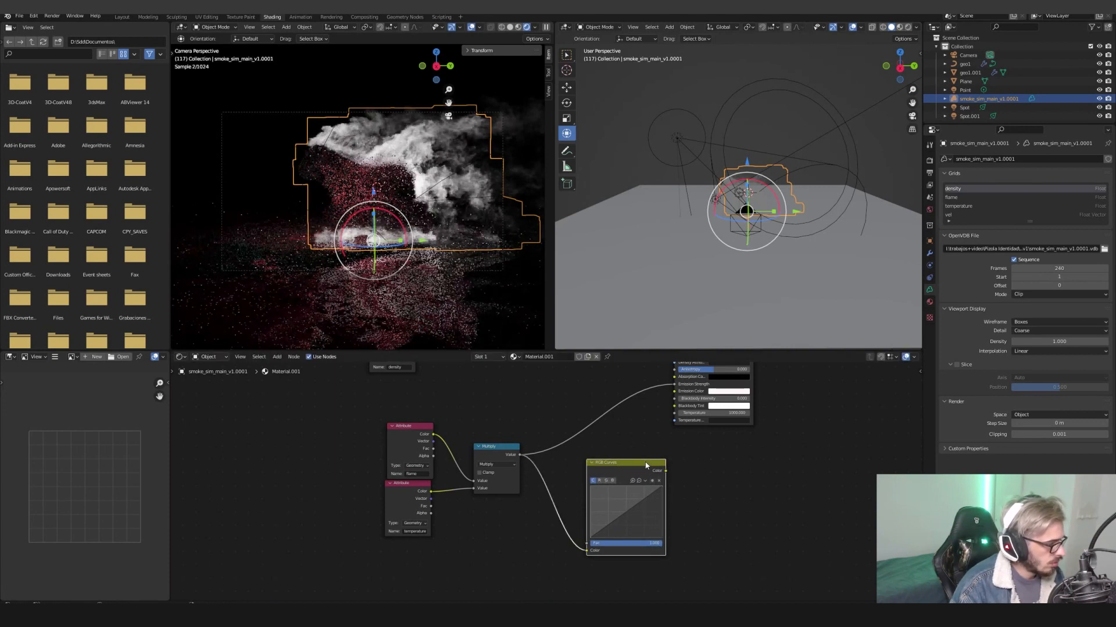
# Duplicate the RGB Curves node, chain the copy after the first and connect its output to the Principled Volume's Emission Color
pyautogui.hotkey('shift', 'd')
pyautogui.click(760, 466)
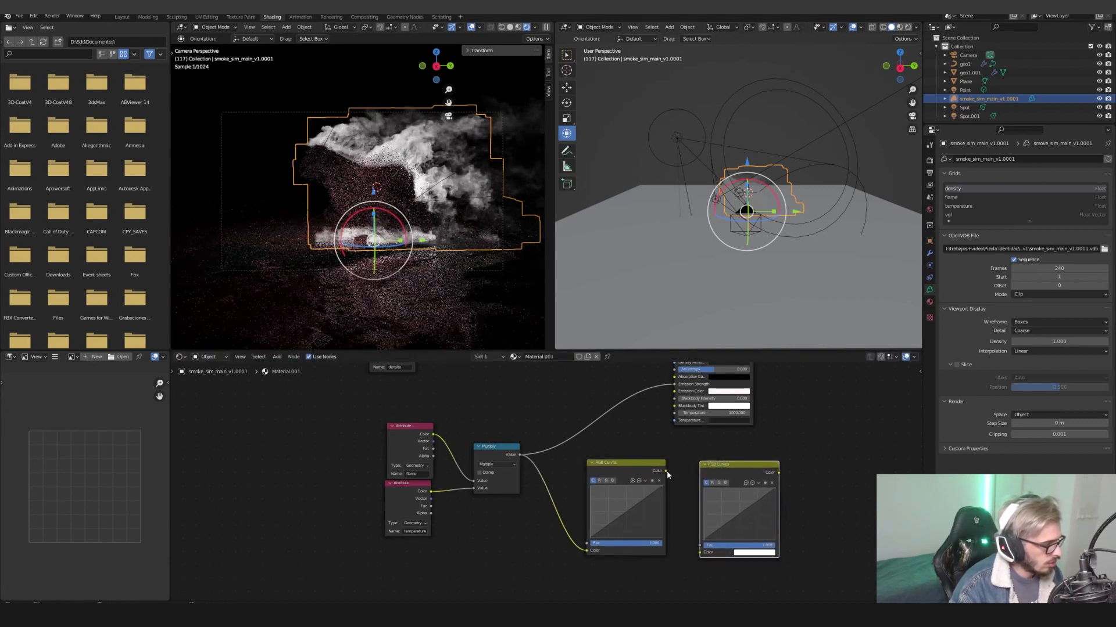
pyautogui.moveTo(779, 473); pyautogui.dragTo(675, 395)
pyautogui.moveTo(811, 444); pyautogui.dragTo(632, 461, button='middle')
pyautogui.scroll(-2, 694, 414)
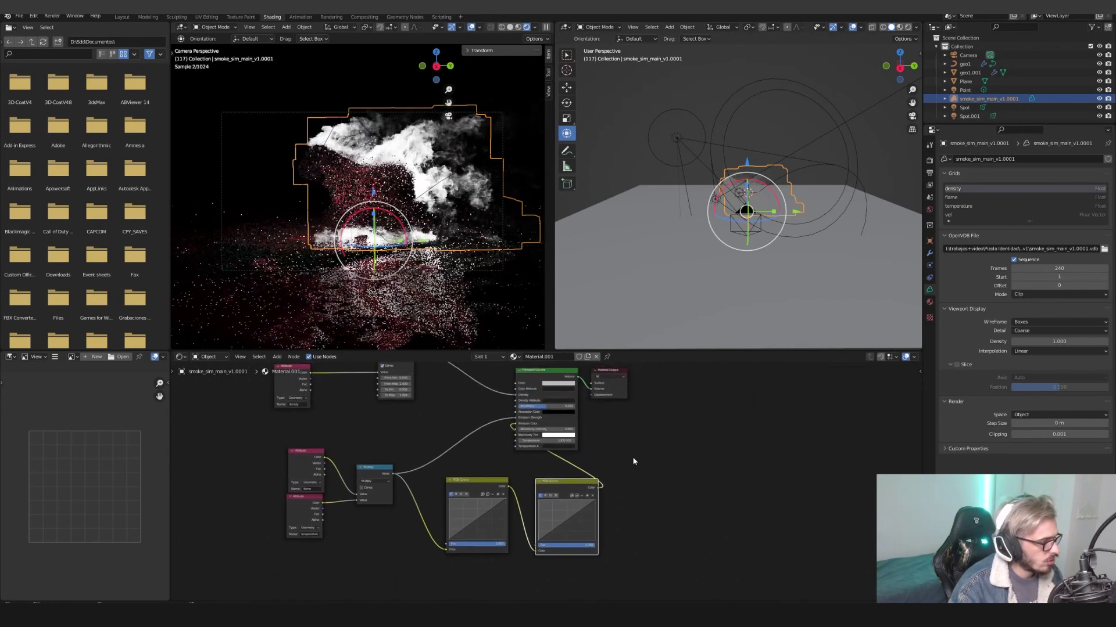
# Move the Principled Volume and Material Output nodes farther along to make room after the second RGB Curves node
pyautogui.scroll(-1, 639, 463)
pyautogui.moveTo(661, 469); pyautogui.dragTo(508, 369)
pyautogui.moveTo(533, 390); pyautogui.dragTo(710, 404)
# Add a ColorRamp node and insert it between the second RGB Curves node and the Principled Volume's Emission Color
pyautogui.click(630, 507)
pyautogui.moveTo(630, 507); pyautogui.dragTo(633, 489, button='middle')
pyautogui.hotkey('shift', 'a')
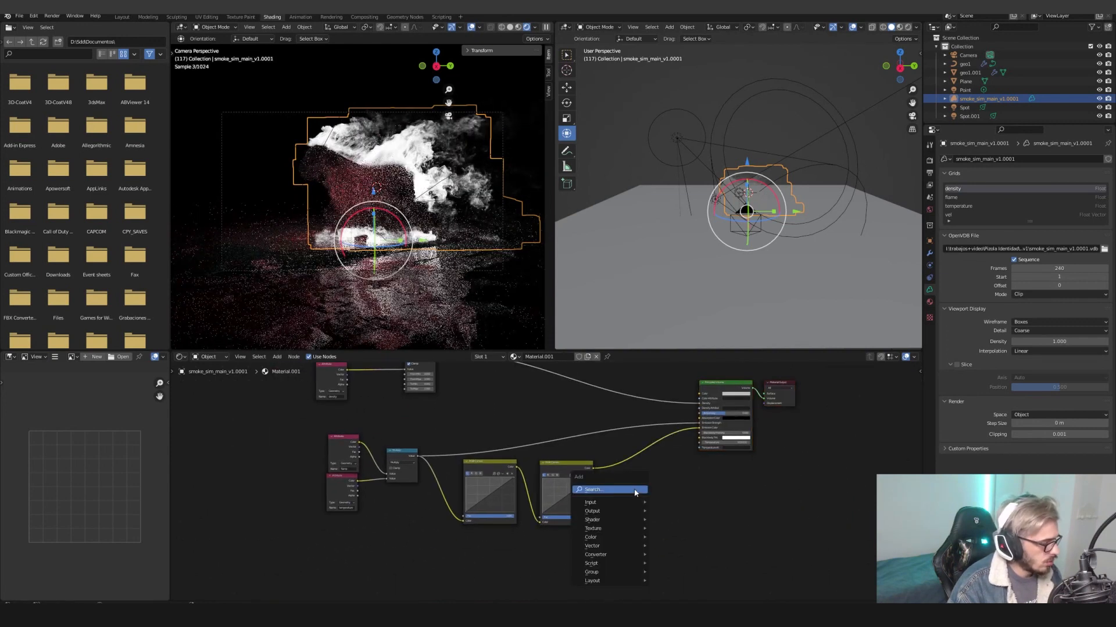
pyautogui.click(634, 490)
pyautogui.write('colo')
pyautogui.press('Return')
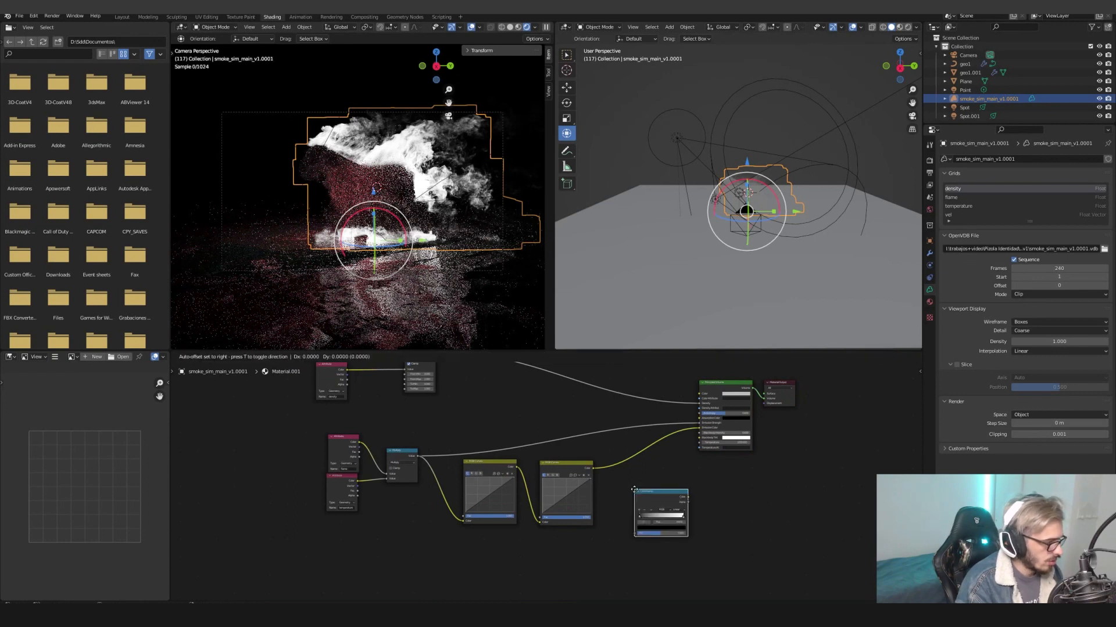
pyautogui.click(604, 471)
# Add a Map Range node and insert it between the attribute Multiply node and the first RGB Curves node
pyautogui.scroll(4, 594, 512)
pyautogui.moveTo(595, 509); pyautogui.dragTo(667, 505, button='middle')
pyautogui.moveTo(468, 468); pyautogui.dragTo(492, 457, button='middle')
pyautogui.hotkey('shift', 'a')
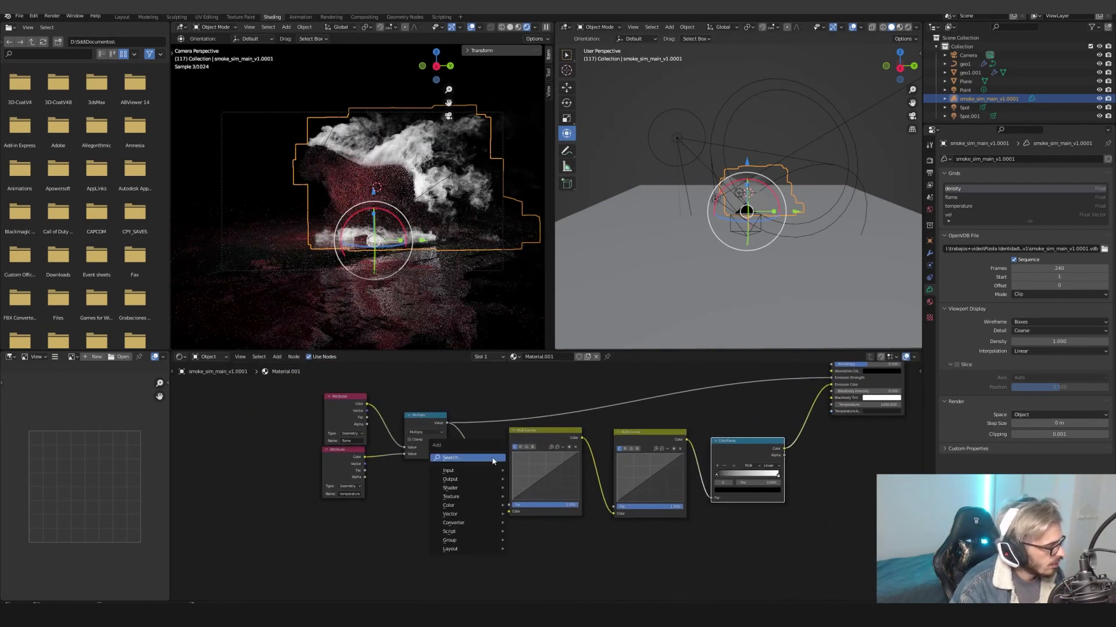
pyautogui.click(492, 457)
pyautogui.write('ra')
pyautogui.press('Return')
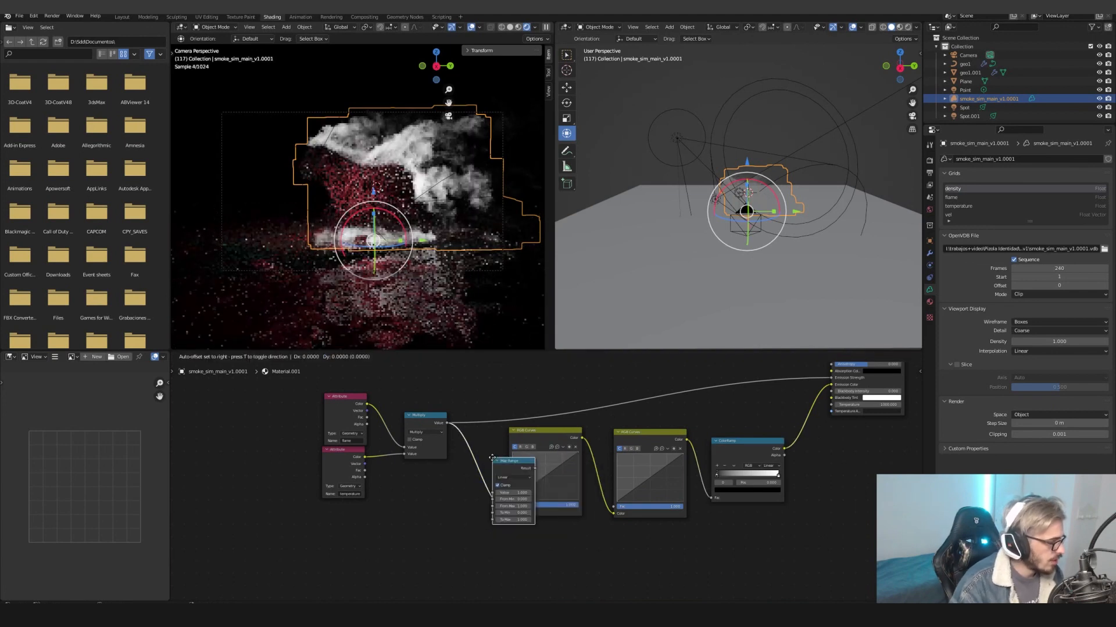
pyautogui.click(497, 491)
# Add a Math node on the link between the second RGB Curves and the ColorRamp and set it to Multiply
pyautogui.hotkey('shift', 'a')
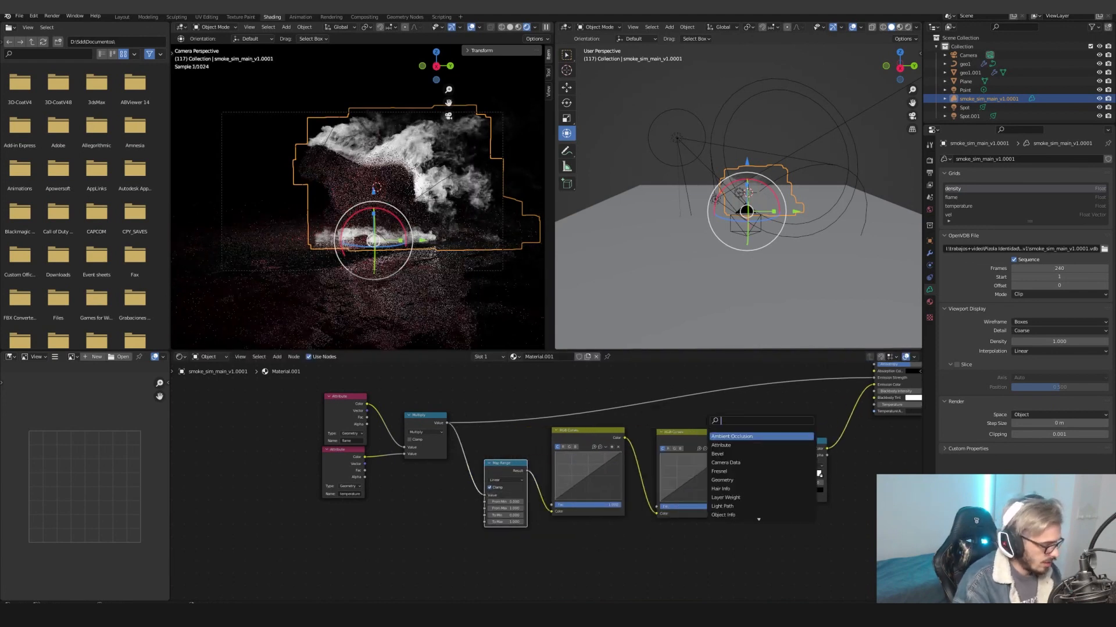
pyautogui.write('mul')
pyautogui.press('BackSpace')
pyautogui.press('BackSpace')
pyautogui.press('BackSpace')
pyautogui.write('math')
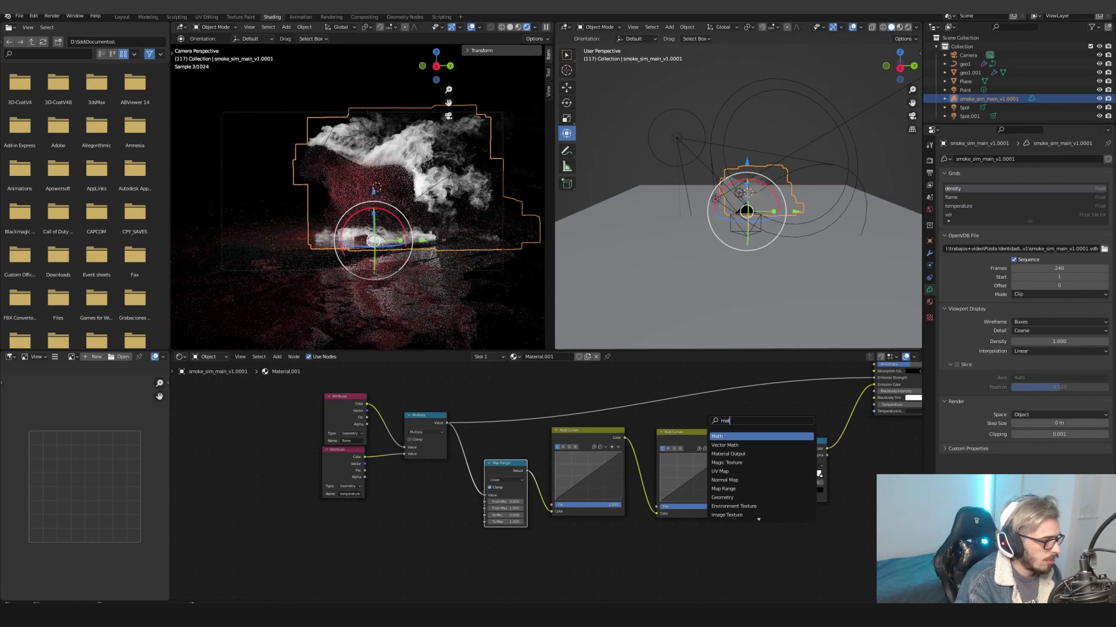
pyautogui.press('Return')
pyautogui.click(722, 406)
pyautogui.click(776, 425)
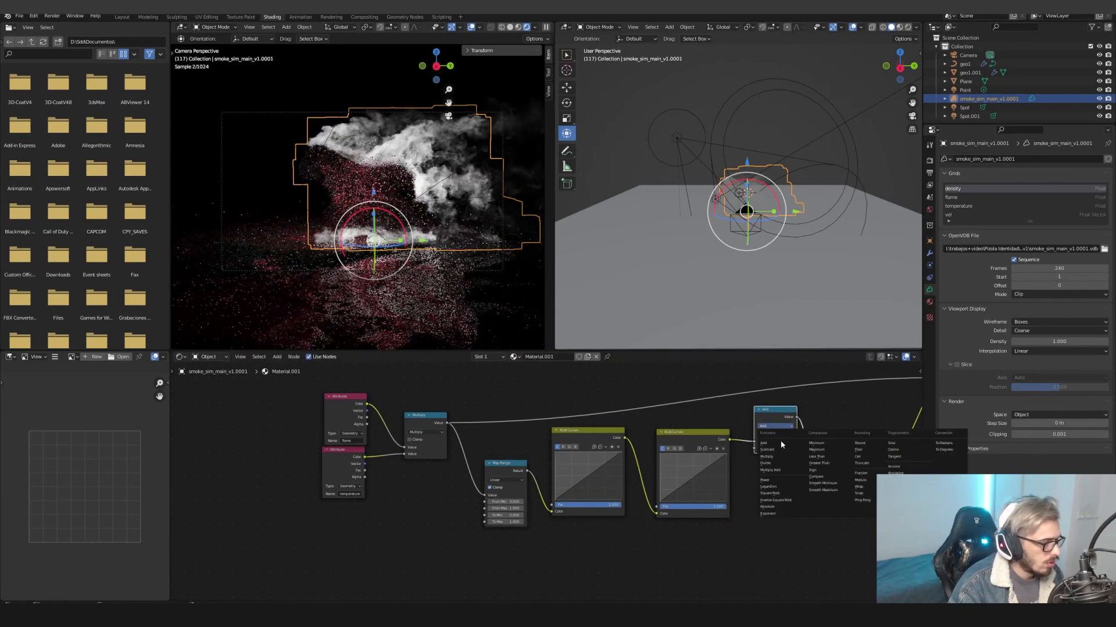
pyautogui.click(781, 454)
# Connect the second RGB Curves to the ColorRamp's Fac, place the new Multiply node above it and link it to Emission Strength
pyautogui.moveTo(752, 441); pyautogui.dragTo(659, 445, button='middle')
pyautogui.moveTo(637, 444); pyautogui.dragTo(729, 501)
pyautogui.moveTo(709, 415); pyautogui.dragTo(671, 445, button='middle')
pyautogui.moveTo(657, 445); pyautogui.dragTo(747, 424)
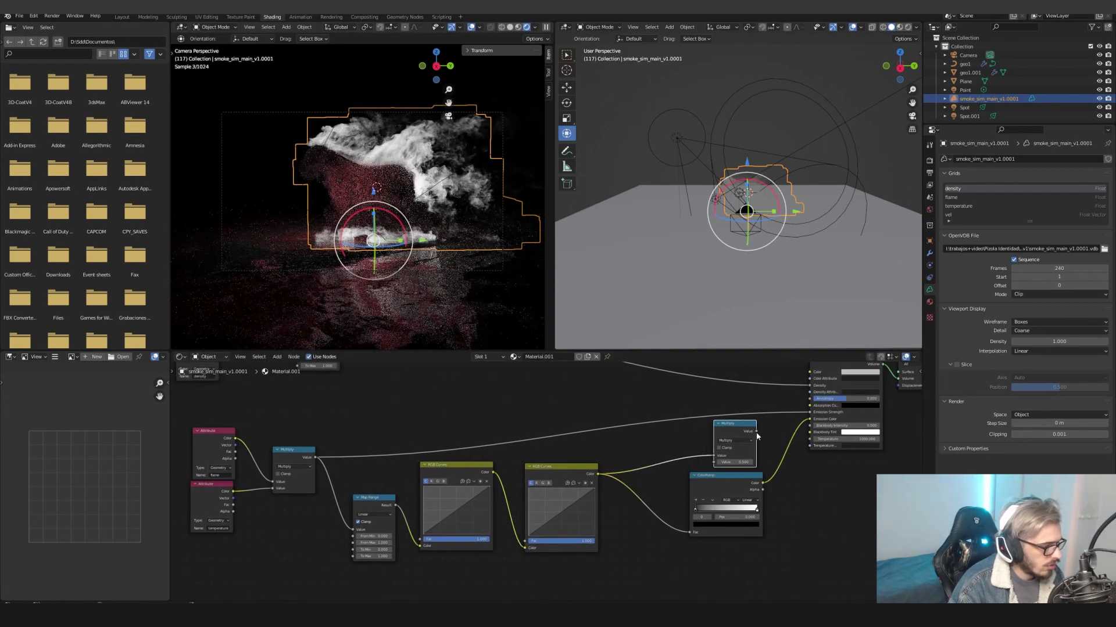
pyautogui.moveTo(807, 416); pyautogui.dragTo(807, 415)
# Set the Map Range node's From Max to 125 and To Max to 5
pyautogui.scroll(2, 377, 537)
pyautogui.moveTo(377, 537); pyautogui.dragTo(427, 506, button='middle')
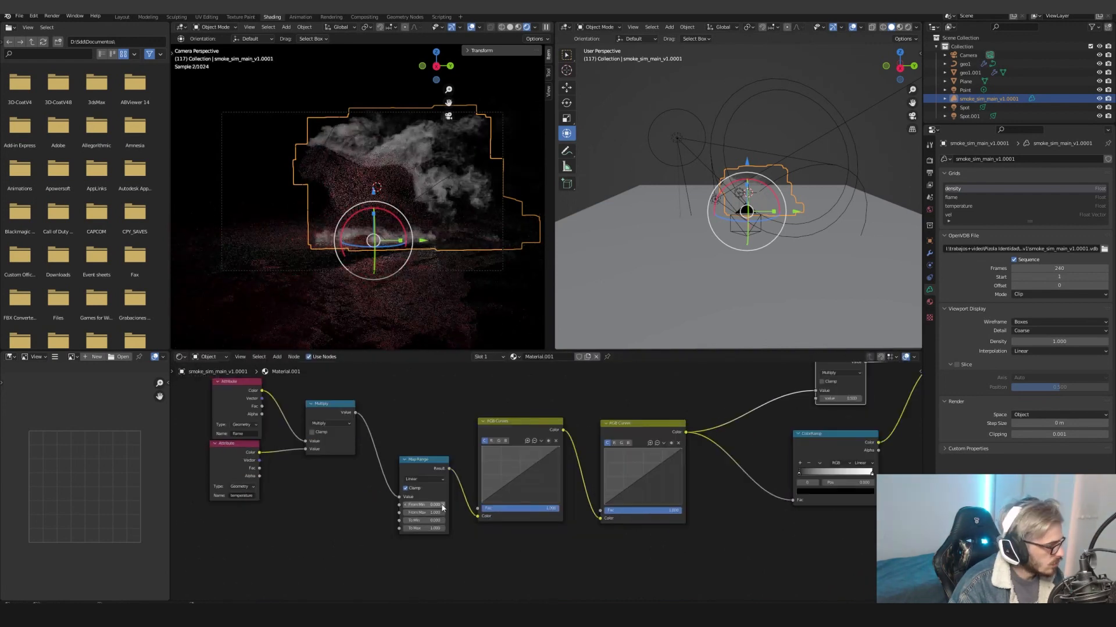
pyautogui.click(437, 514)
pyautogui.write('125')
pyautogui.click(451, 550)
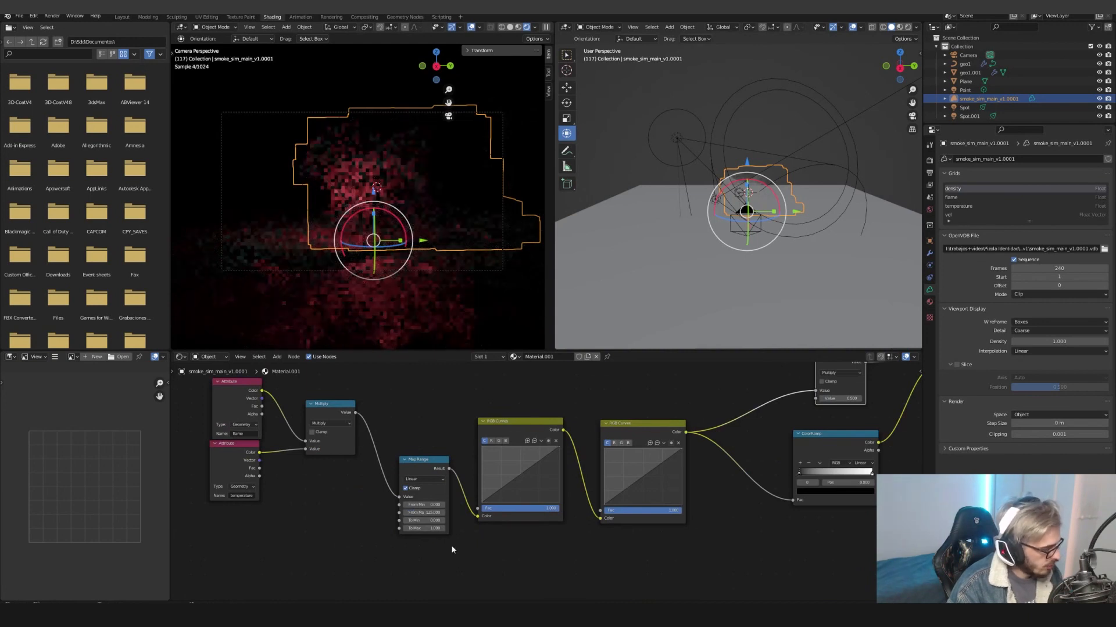
pyautogui.click(435, 529)
pyautogui.write('5')
pyautogui.click(479, 548)
# Shape the first RGB Curves into a central bell and lower the midpoint of the second RGB Curves
pyautogui.moveTo(524, 472); pyautogui.dragTo(556, 501)
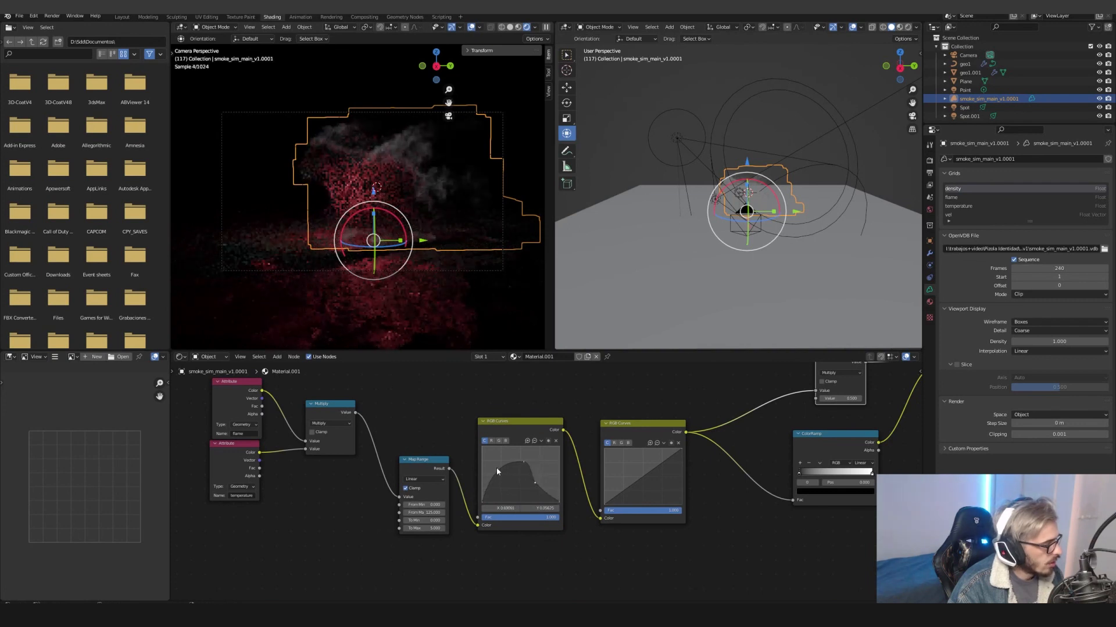
pyautogui.moveTo(497, 467); pyautogui.dragTo(512, 479)
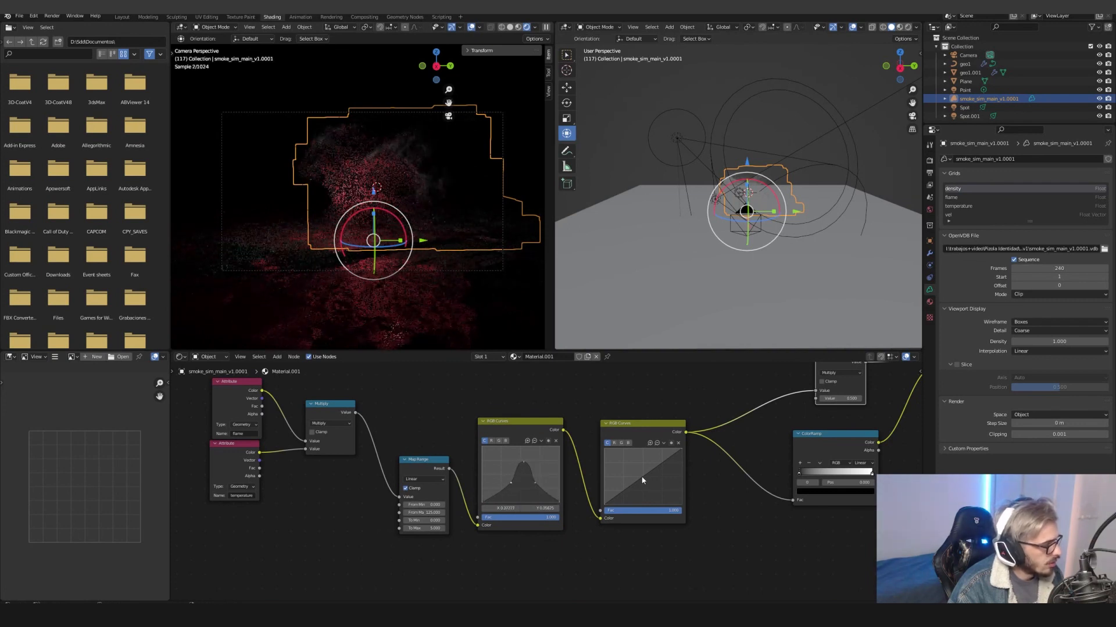
pyautogui.moveTo(650, 471); pyautogui.dragTo(654, 475)
# Raise the second value of the Multiply node feeding Emission Strength and adjust the sides of the first RGB Curves' bell
pyautogui.moveTo(717, 491); pyautogui.dragTo(638, 499, button='middle')
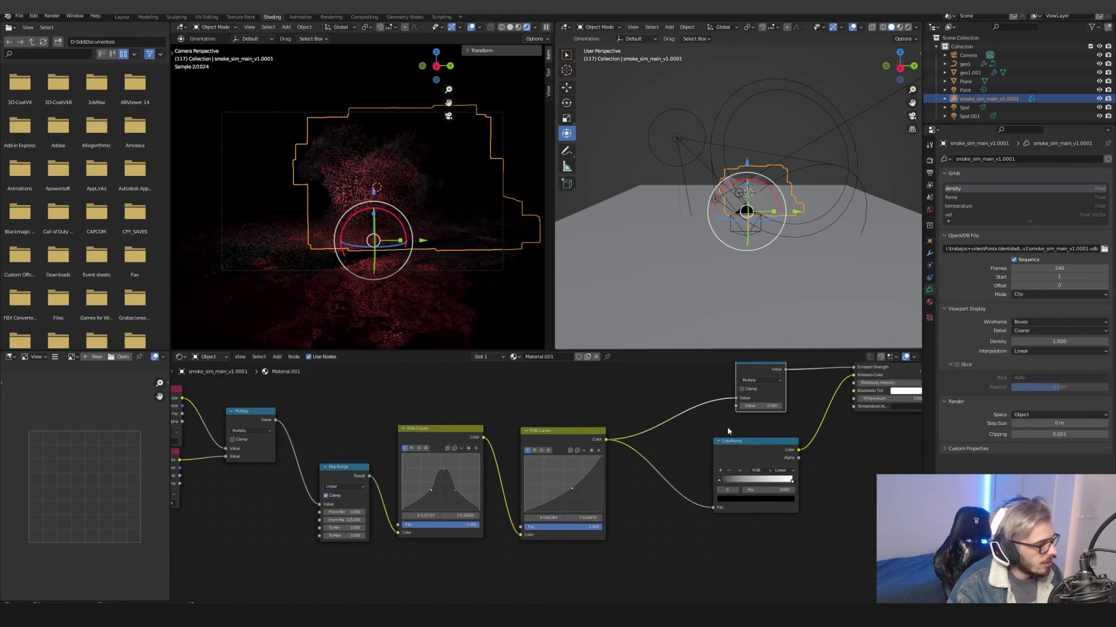
pyautogui.click(763, 406)
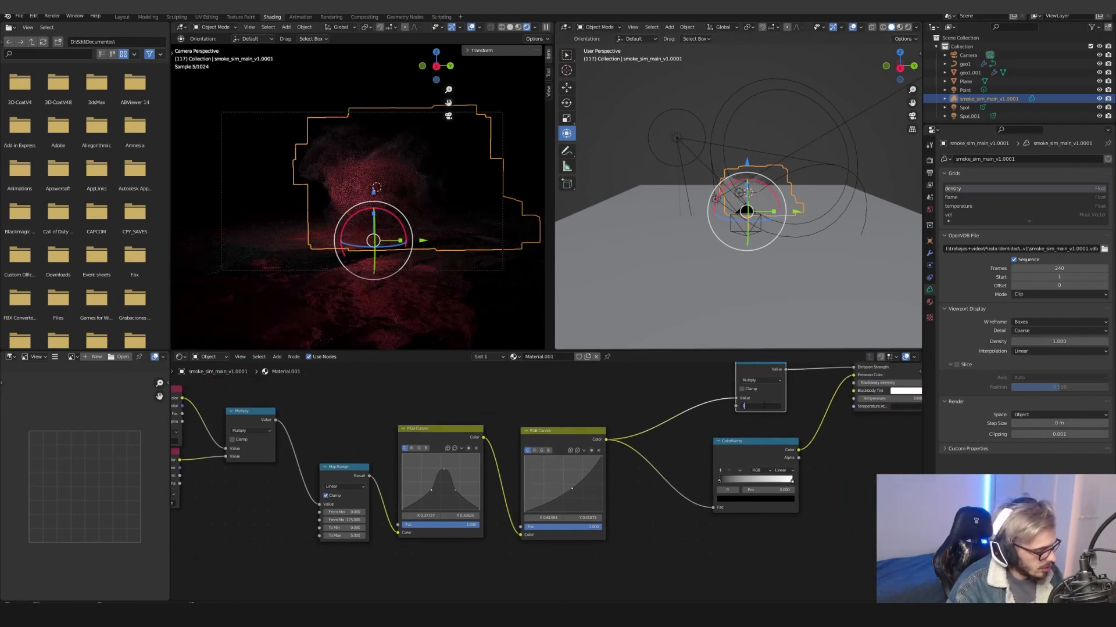
pyautogui.press('Return')
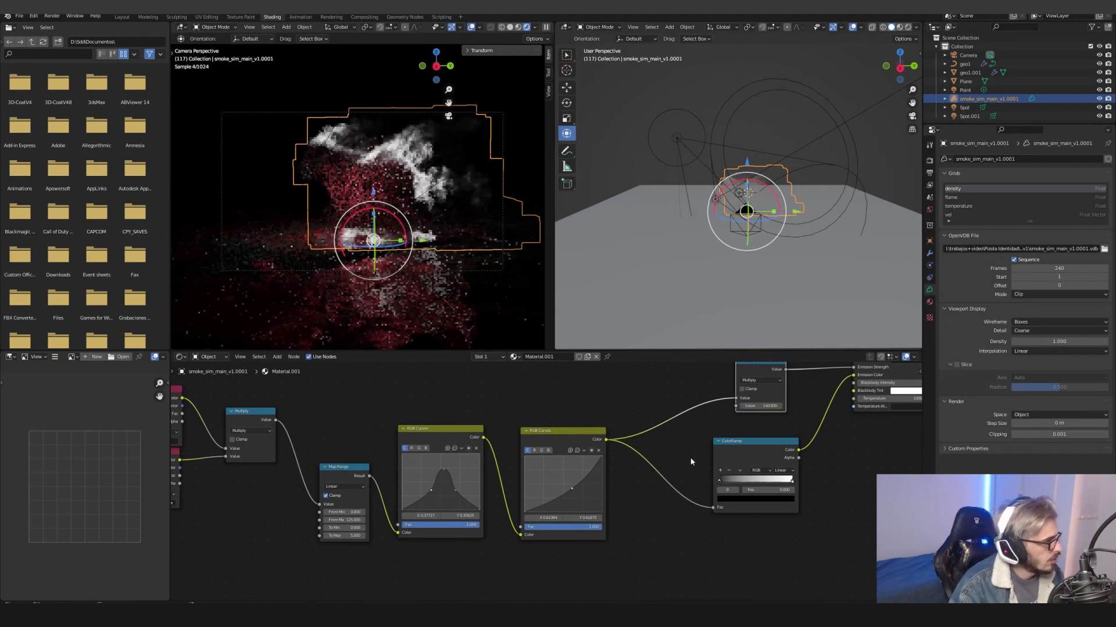
pyautogui.moveTo(692, 460); pyautogui.dragTo(610, 458, button='middle')
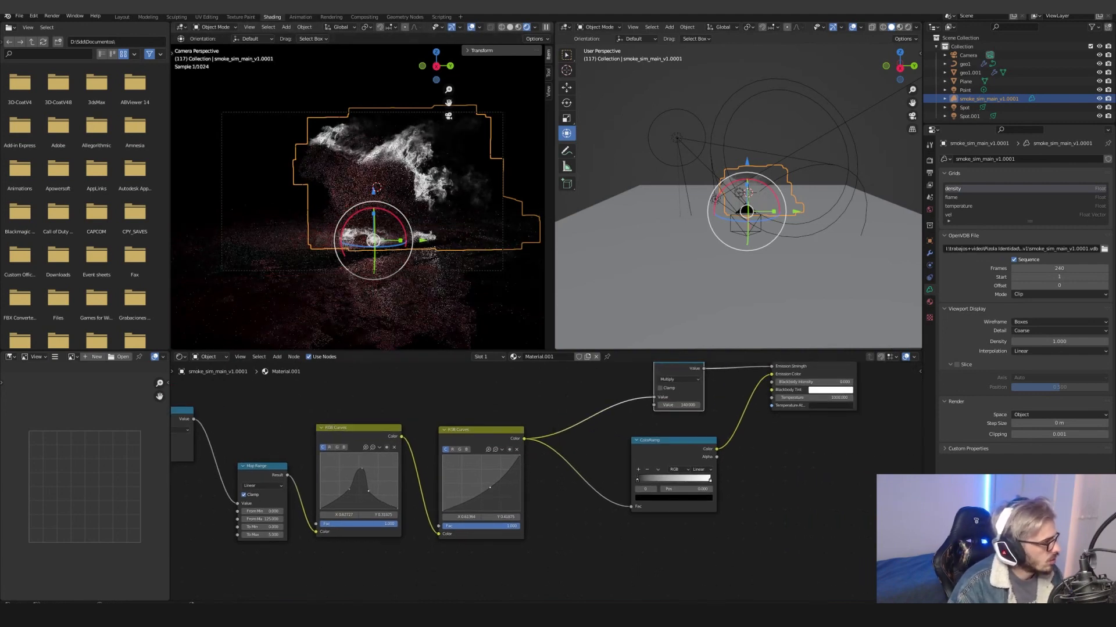
pyautogui.moveTo(369, 491)
pyautogui.mouseDown()
pyautogui.moveTo(357, 502)
pyautogui.moveTo(349, 489)
pyautogui.mouseUp()
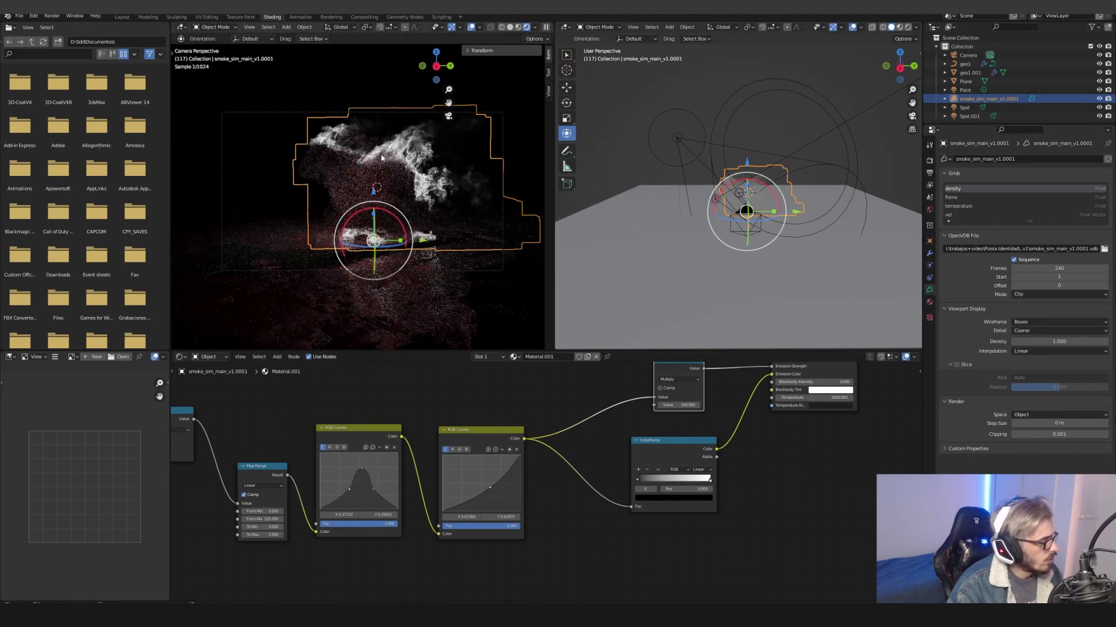
# Limit the camera view's render to a small region over the upper smoke and set the ColorRamp's end stop to light blue
pyautogui.hotkey('ctrl', 'b')
pyautogui.moveTo(369, 113); pyautogui.dragTo(462, 196)
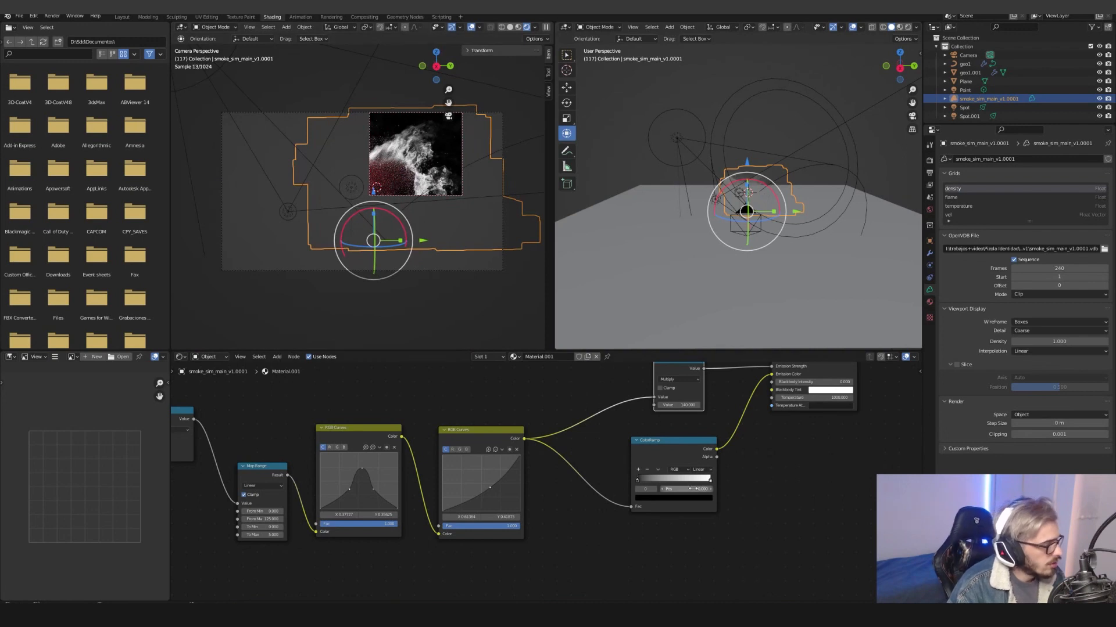
pyautogui.click(710, 481)
pyautogui.click(706, 499)
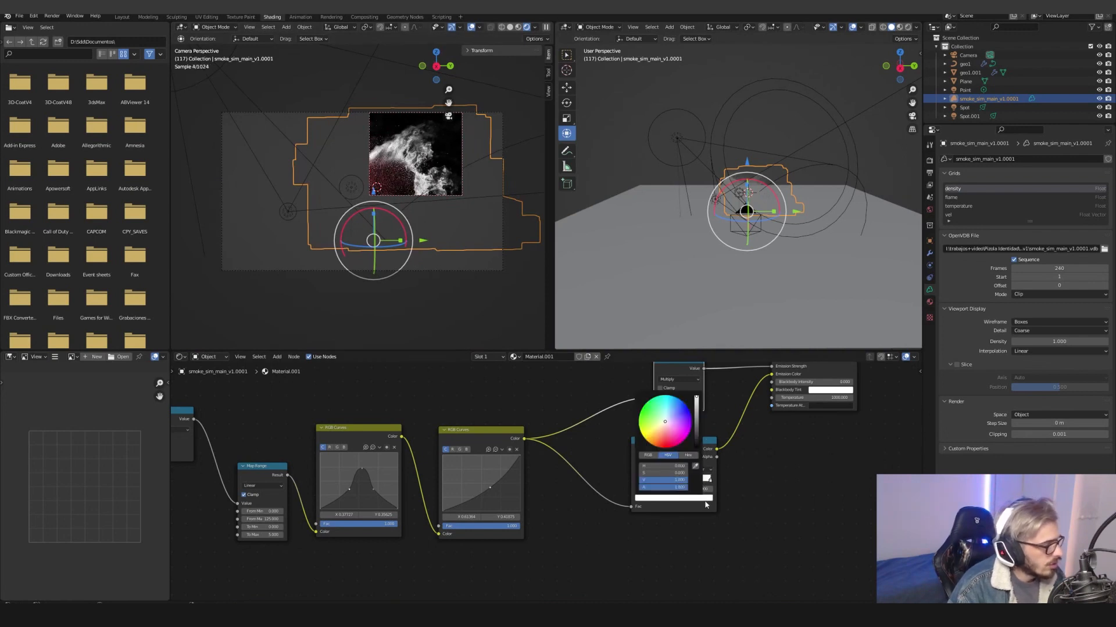
pyautogui.click(670, 427)
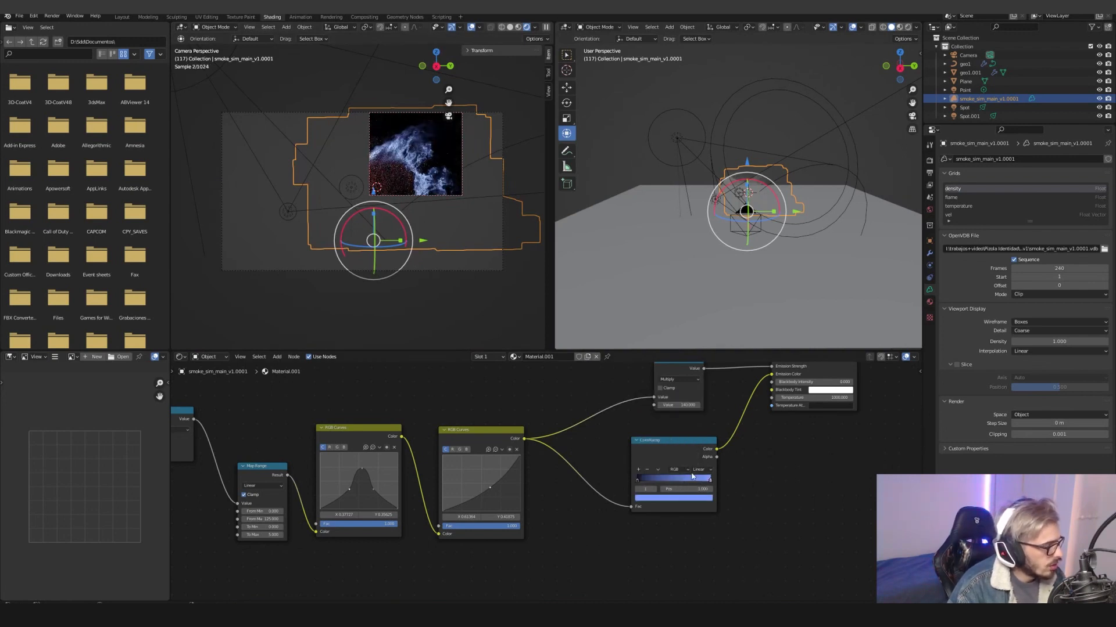
# Add a middle stop to the ColorRamp, colour it green and select the end stop again
pyautogui.click(638, 470)
pyautogui.click(674, 499)
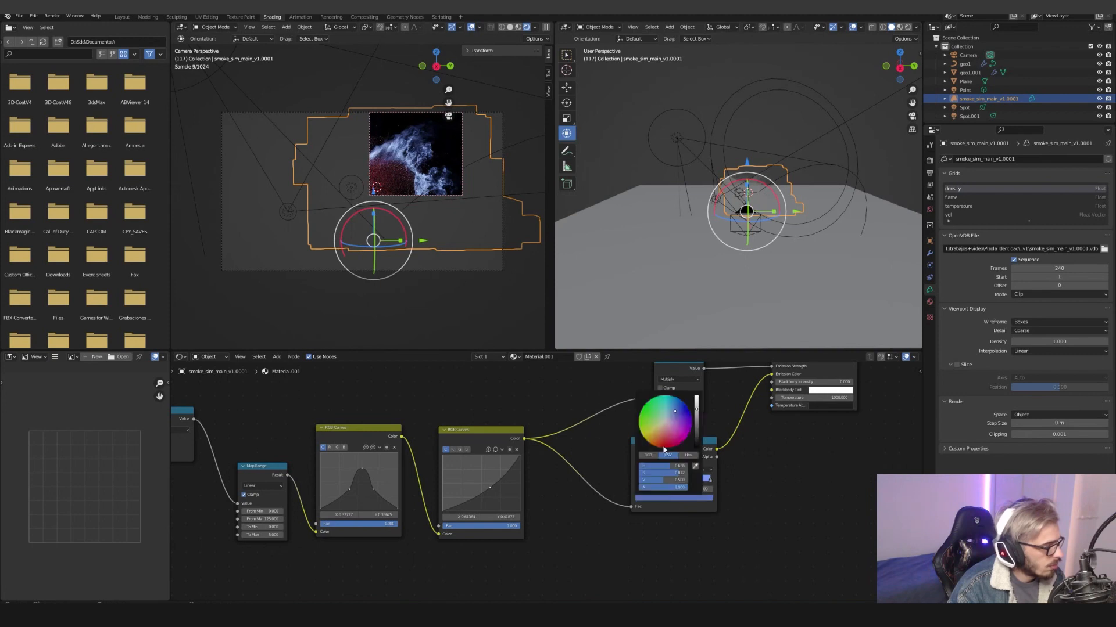
pyautogui.click(660, 345)
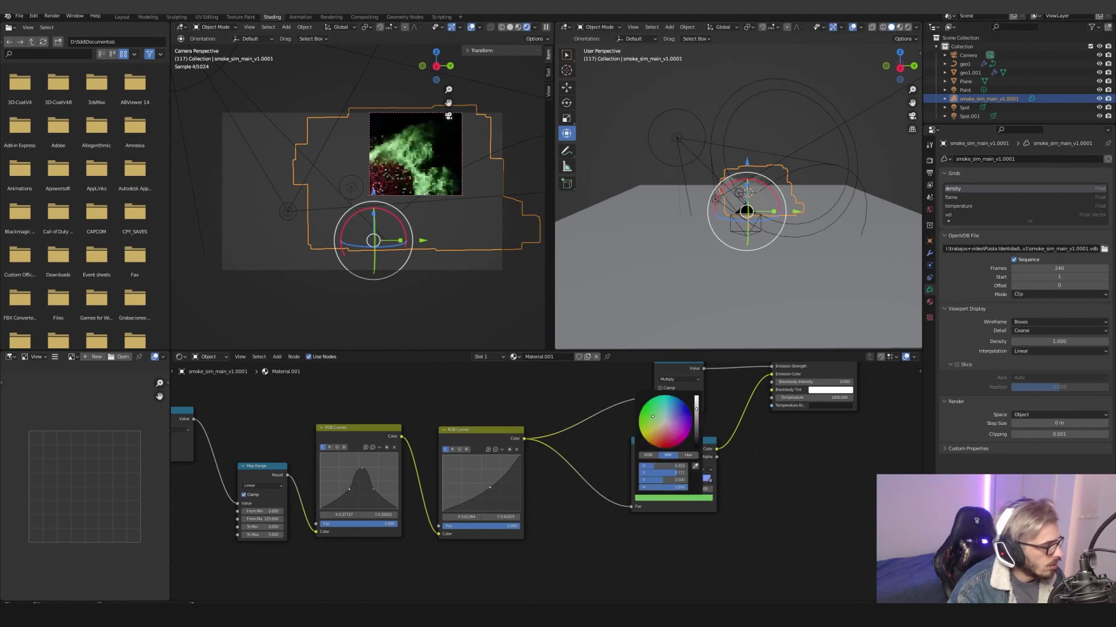
pyautogui.click(710, 481)
# Increase the second value of the Multiply node driving Emission Strength and widen the first RGB Curves' bell
pyautogui.moveTo(447, 504); pyautogui.dragTo(525, 487, button='middle')
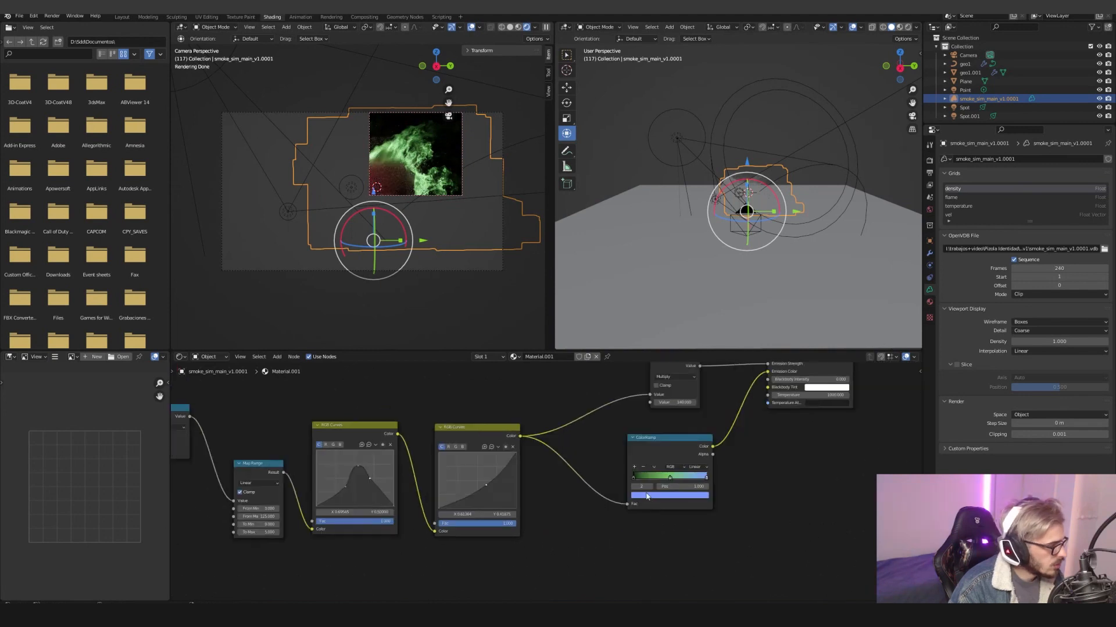
pyautogui.moveTo(727, 459); pyautogui.dragTo(698, 527, button='middle')
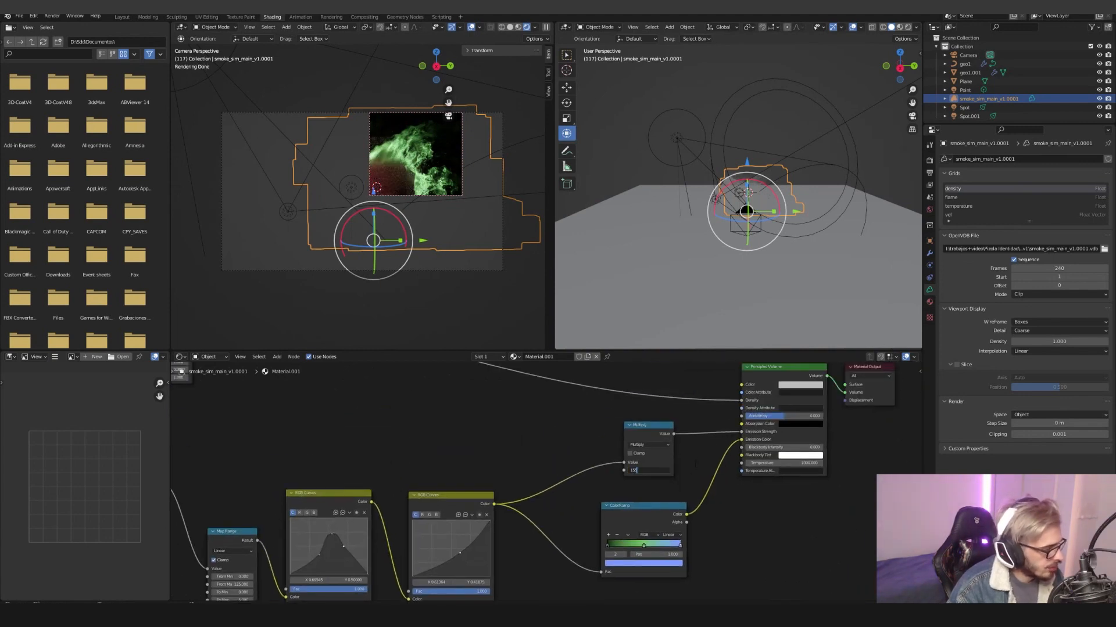
pyautogui.press('Return')
pyautogui.moveTo(696, 456)
pyautogui.mouseDown(button='middle')
pyautogui.moveTo(705, 433)
pyautogui.moveTo(696, 435)
pyautogui.mouseUp(button='middle')
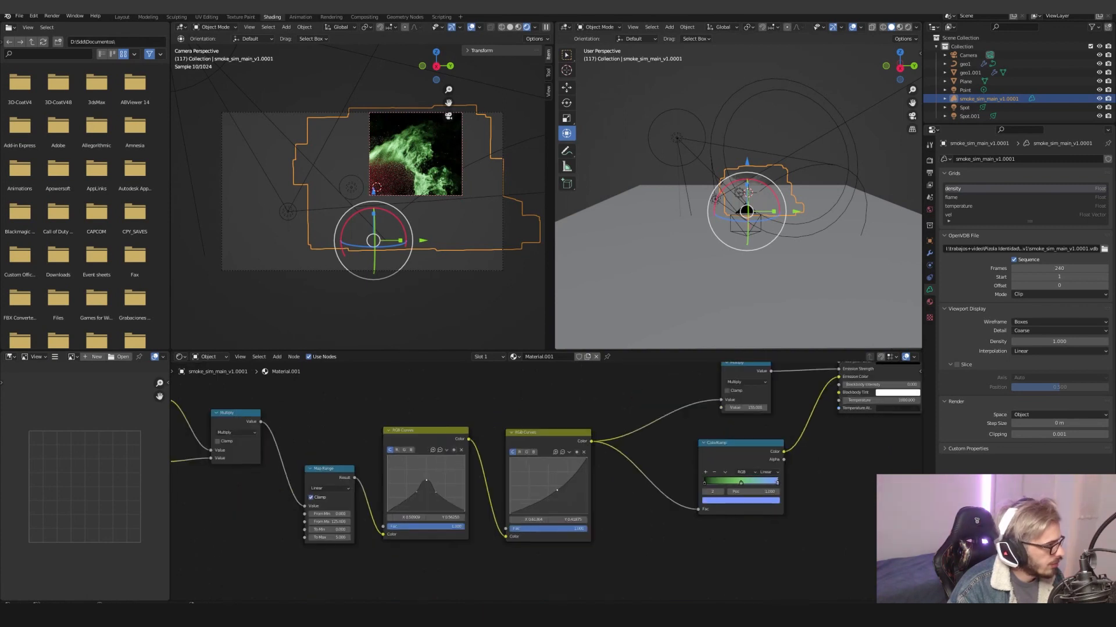
pyautogui.moveTo(415, 491); pyautogui.dragTo(448, 487)
# Redraw the render region over most of the camera frame and raise the falling side of the first RGB Curves' bell
pyautogui.hotkey('ctrl', 'b')
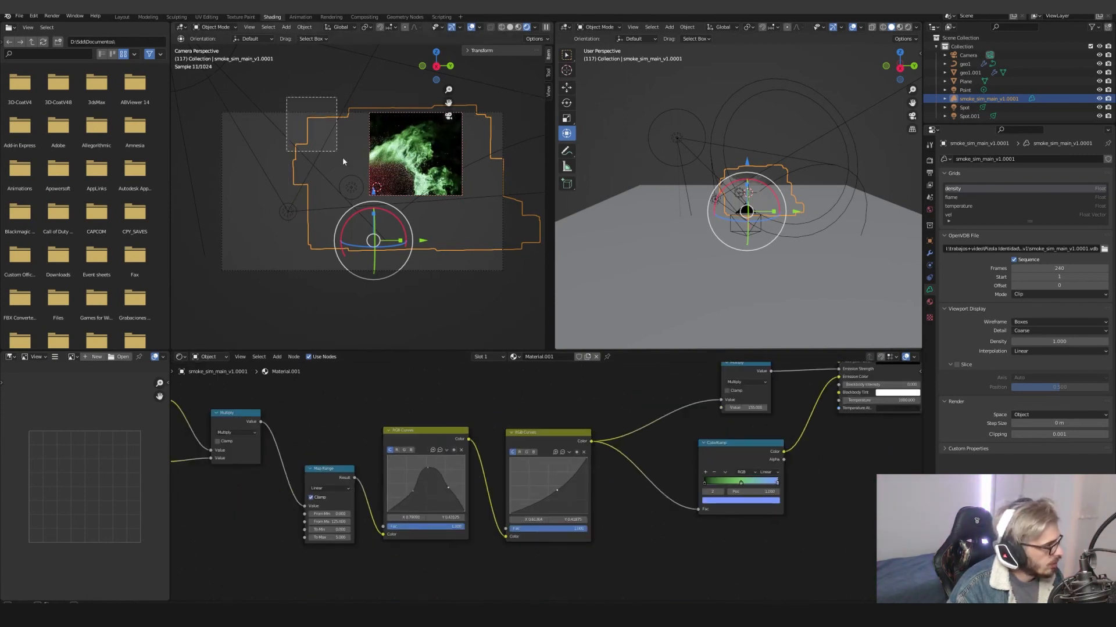
pyautogui.moveTo(286, 110); pyautogui.dragTo(521, 302)
pyautogui.moveTo(448, 483); pyautogui.dragTo(449, 480)
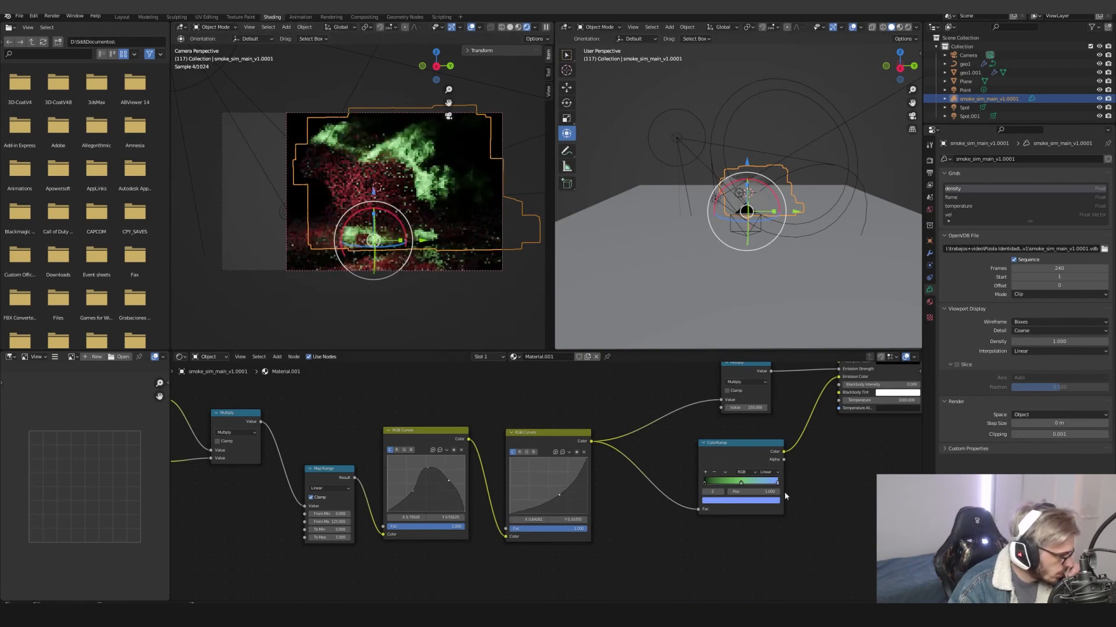
# Set the ColorRamp's end stop to cyan and raise the midpoint of the second RGB Curves
pyautogui.click(749, 500)
pyautogui.moveTo(747, 429)
pyautogui.mouseDown()
pyautogui.moveTo(736, 443)
pyautogui.moveTo(722, 414)
pyautogui.mouseUp()
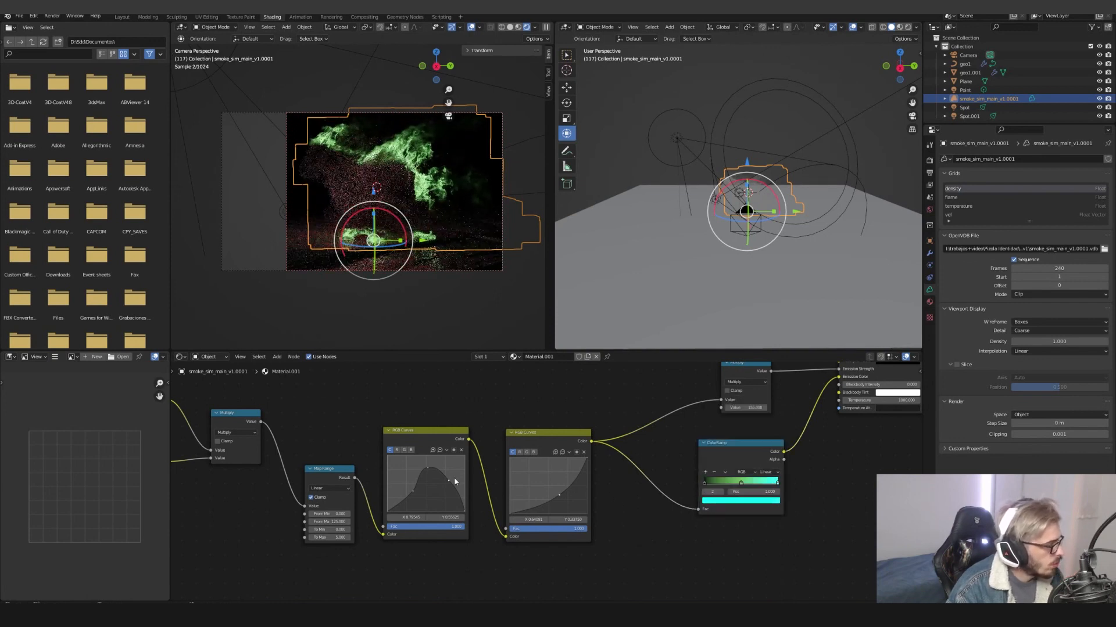
pyautogui.moveTo(553, 501); pyautogui.dragTo(557, 489)
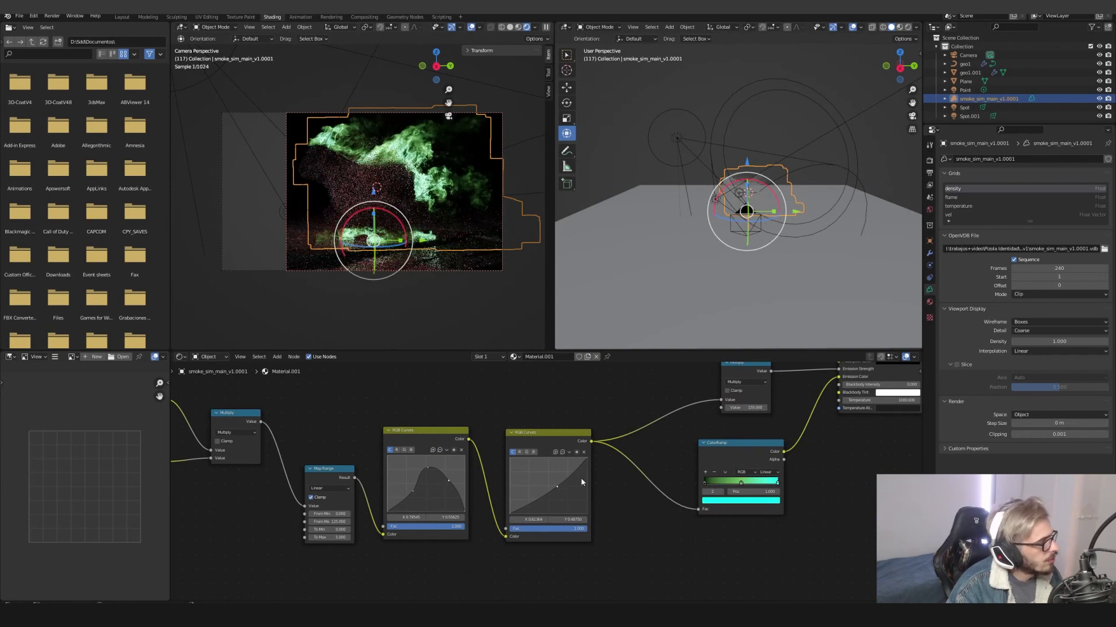
# Recolour the ColorRamp's middle stop to yellow and its end stop to bright green
pyautogui.click(740, 489)
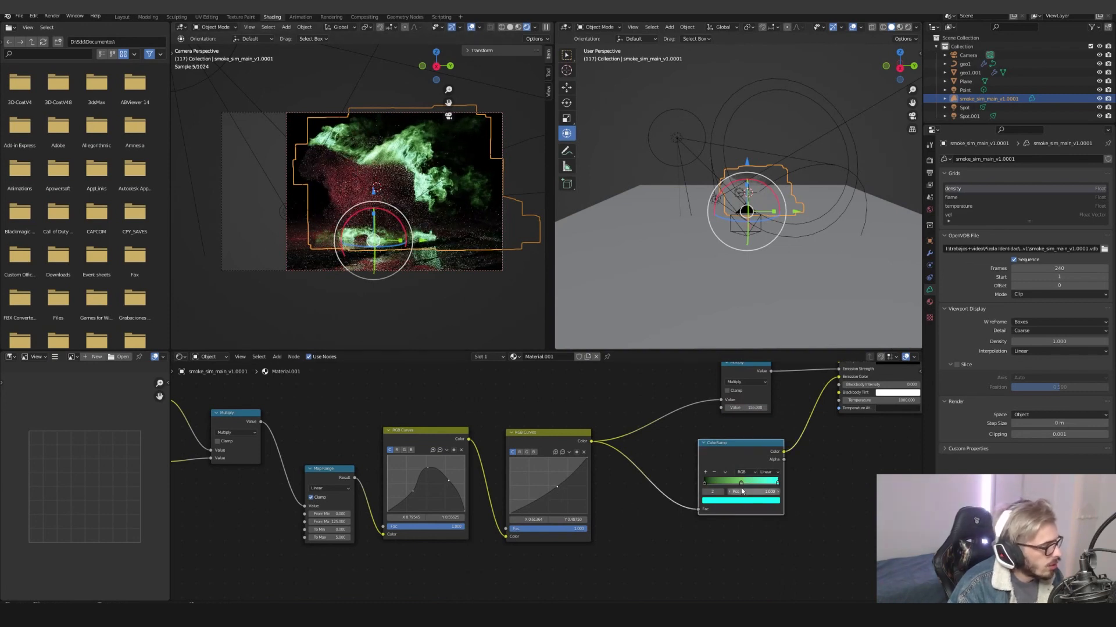
pyautogui.click(741, 500)
pyautogui.moveTo(728, 440); pyautogui.dragTo(721, 421)
pyautogui.click(810, 500)
pyautogui.click(778, 484)
pyautogui.click(742, 500)
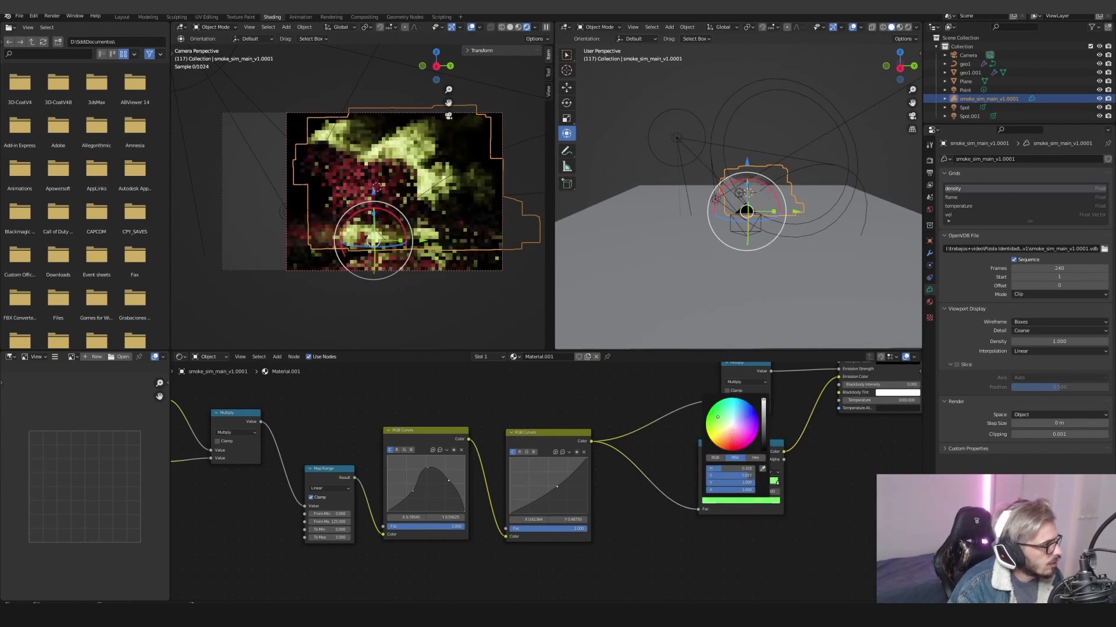
# Lower the midpoint of the second RGB Curves and reshape the first RGB Curves into a taller, fuller peak
pyautogui.moveTo(557, 487); pyautogui.dragTo(563, 491)
pyautogui.moveTo(448, 481); pyautogui.dragTo(454, 472)
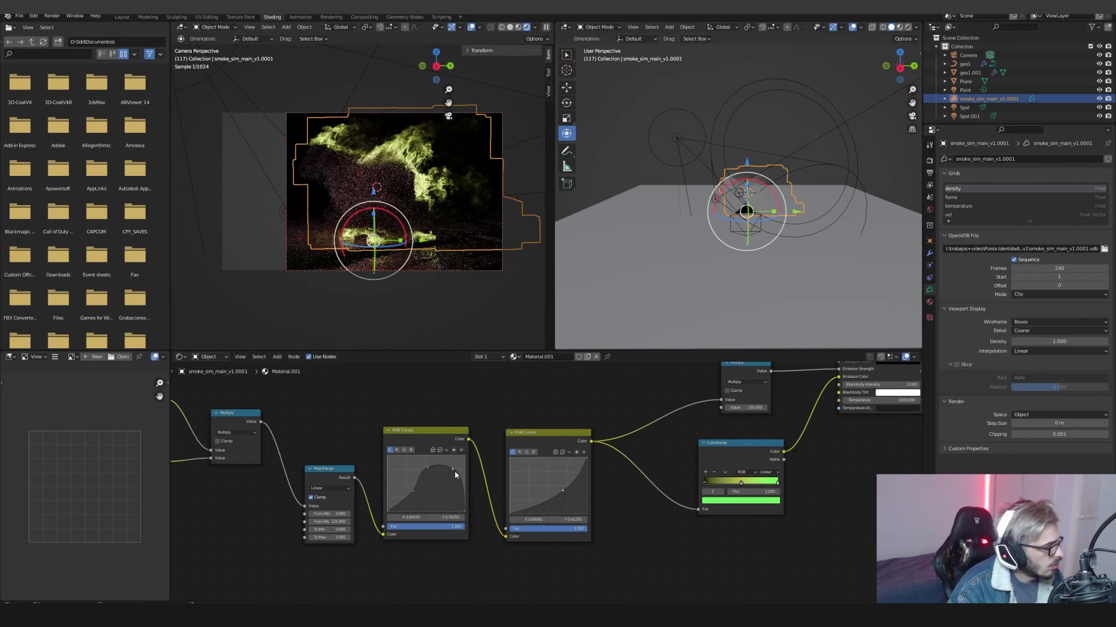
pyautogui.moveTo(452, 455); pyautogui.dragTo(572, 447, button='middle')
pyautogui.moveTo(573, 448); pyautogui.dragTo(539, 470)
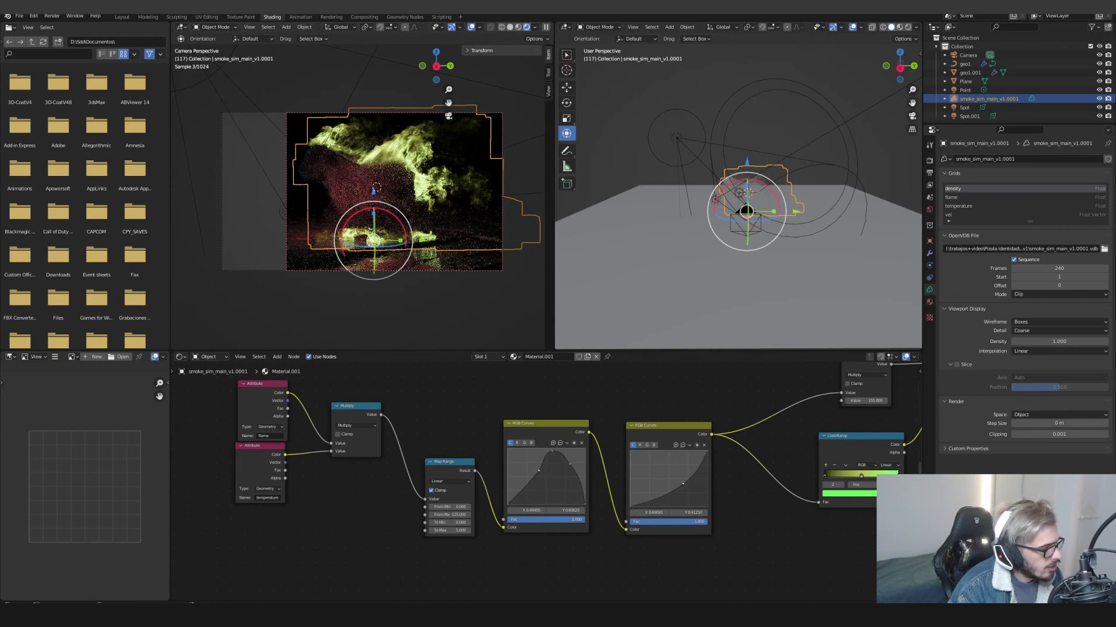
# Change the ColorRamp's end stop from green to cyan and select its middle stop
pyautogui.click(845, 494)
pyautogui.moveTo(846, 409); pyautogui.dragTo(853, 394)
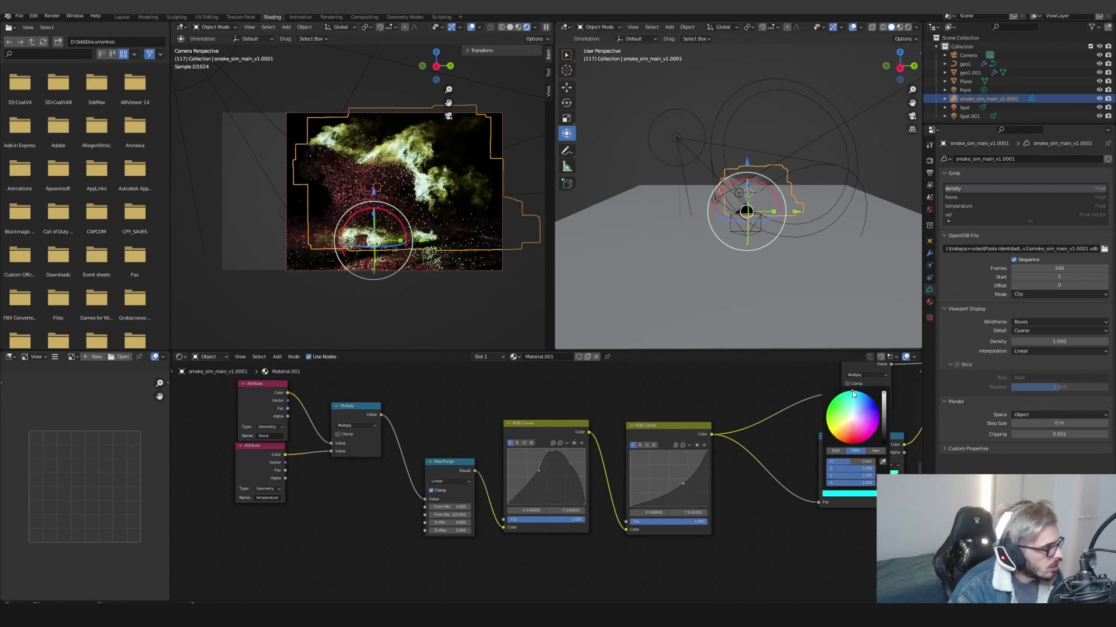
pyautogui.click(861, 475)
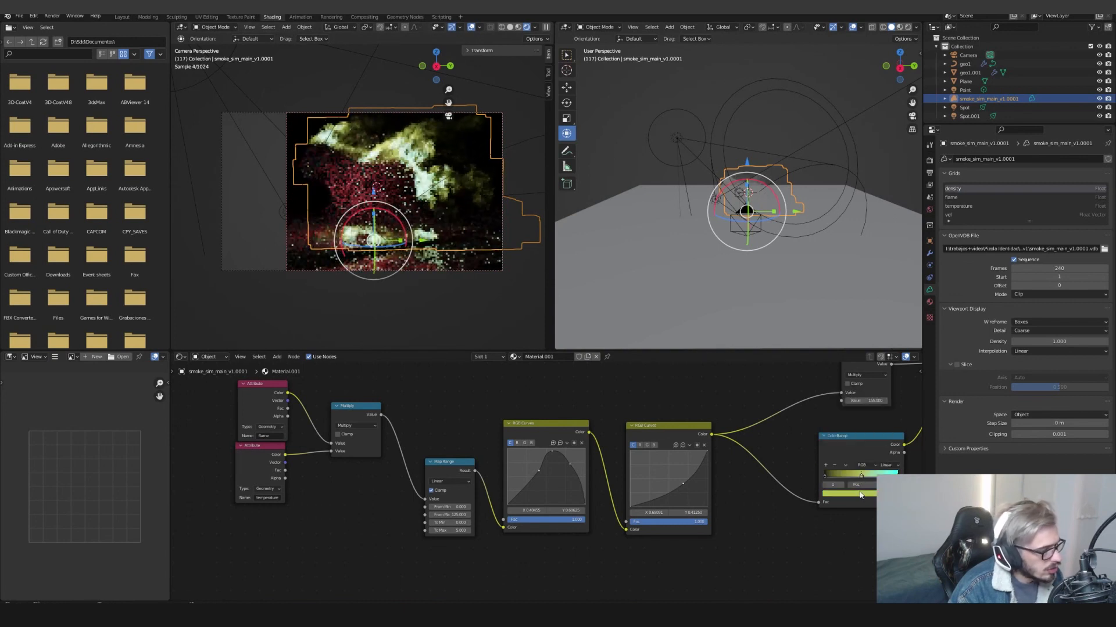
# Recolour the ColorRamp's middle stop to purple
pyautogui.click(850, 493)
pyautogui.moveTo(847, 440); pyautogui.dragTo(866, 421)
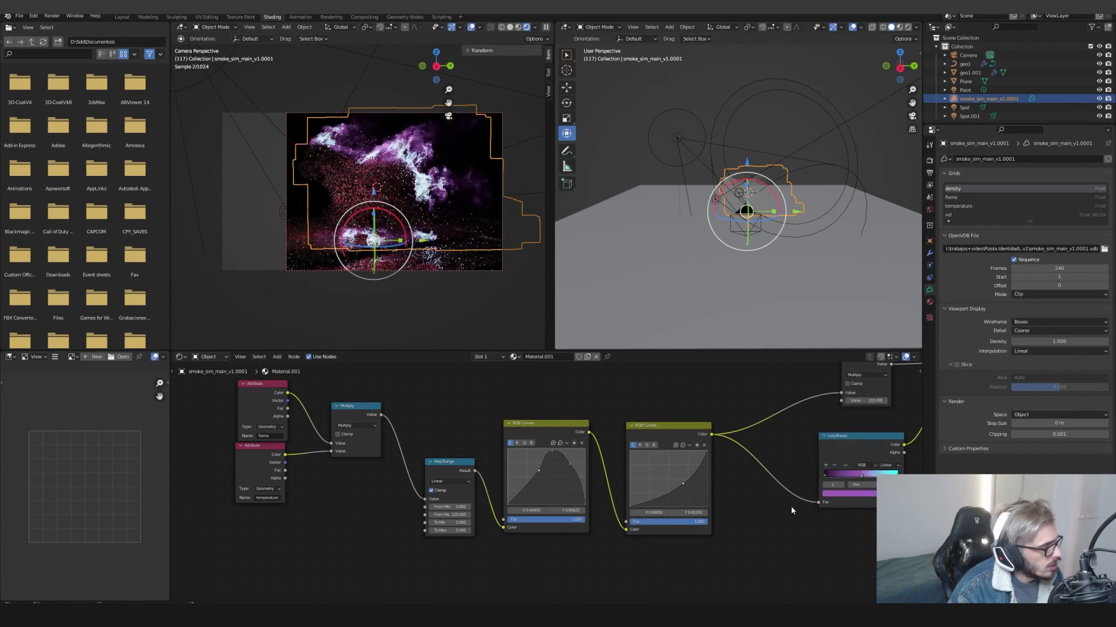
pyautogui.moveTo(780, 509); pyautogui.dragTo(762, 510, button='middle')
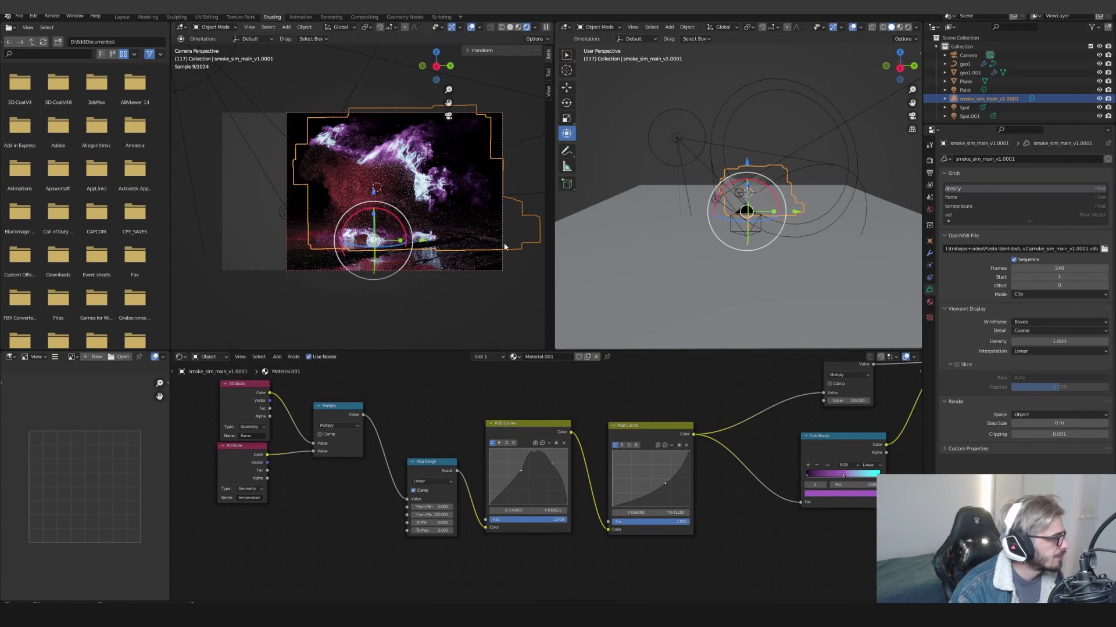
# Add a Subdivision Surface modifier to the ground plane, set to Simple with Adaptive Subdivision enabled
pyautogui.click(720, 270)
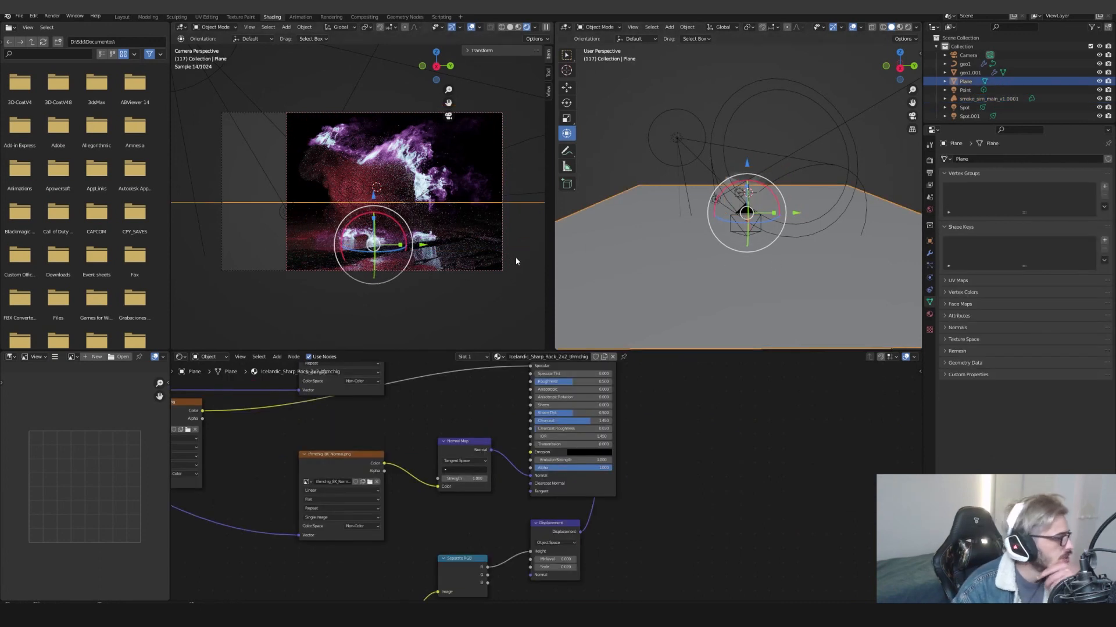
pyautogui.moveTo(725, 402); pyautogui.dragTo(690, 478, button='middle')
pyautogui.scroll(-3, 690, 478)
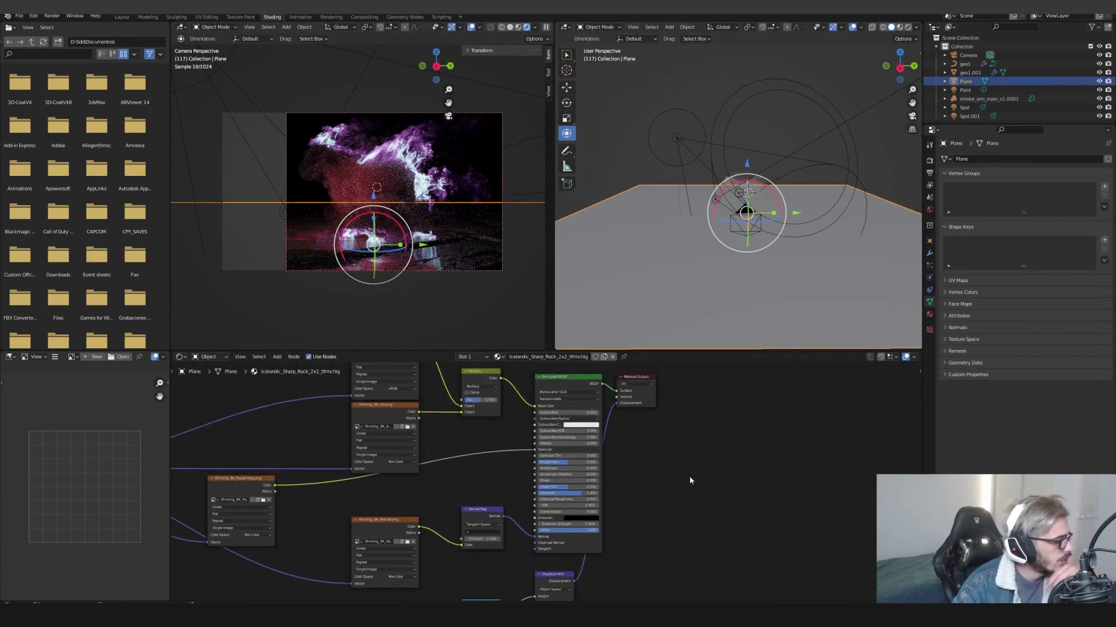
pyautogui.click(930, 314)
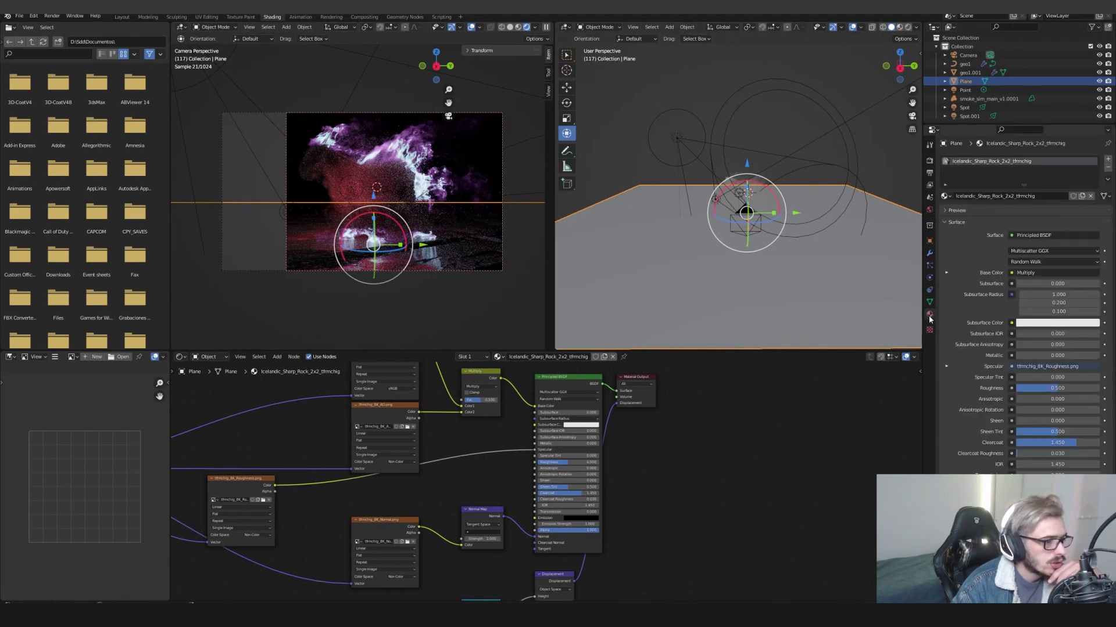
pyautogui.click(929, 253)
pyautogui.click(974, 165)
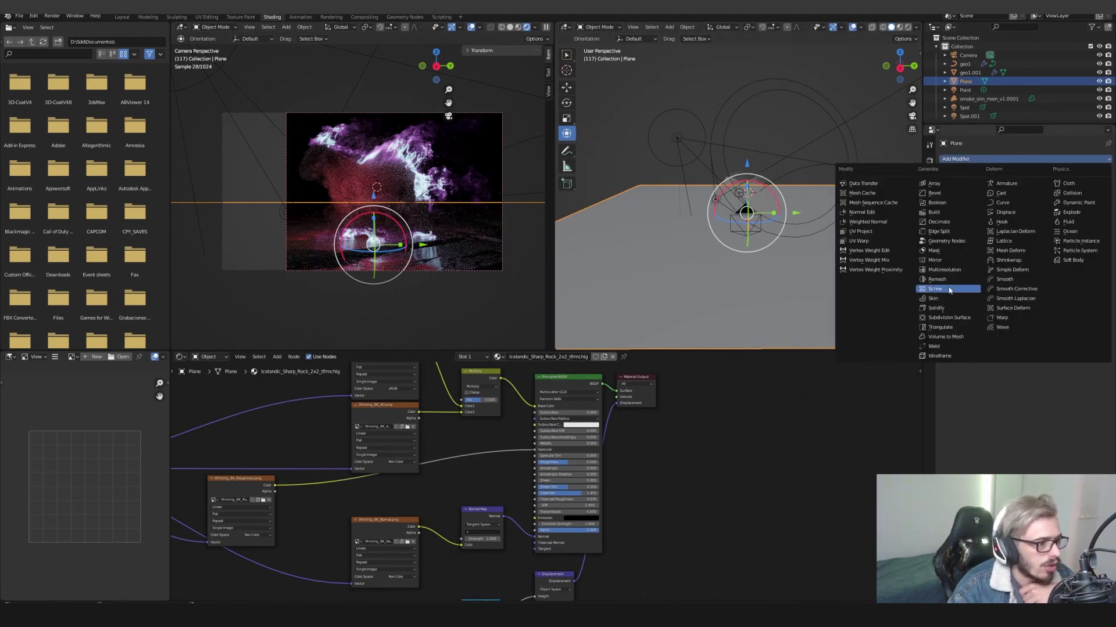
pyautogui.click(948, 318)
pyautogui.click(1054, 187)
pyautogui.click(1010, 197)
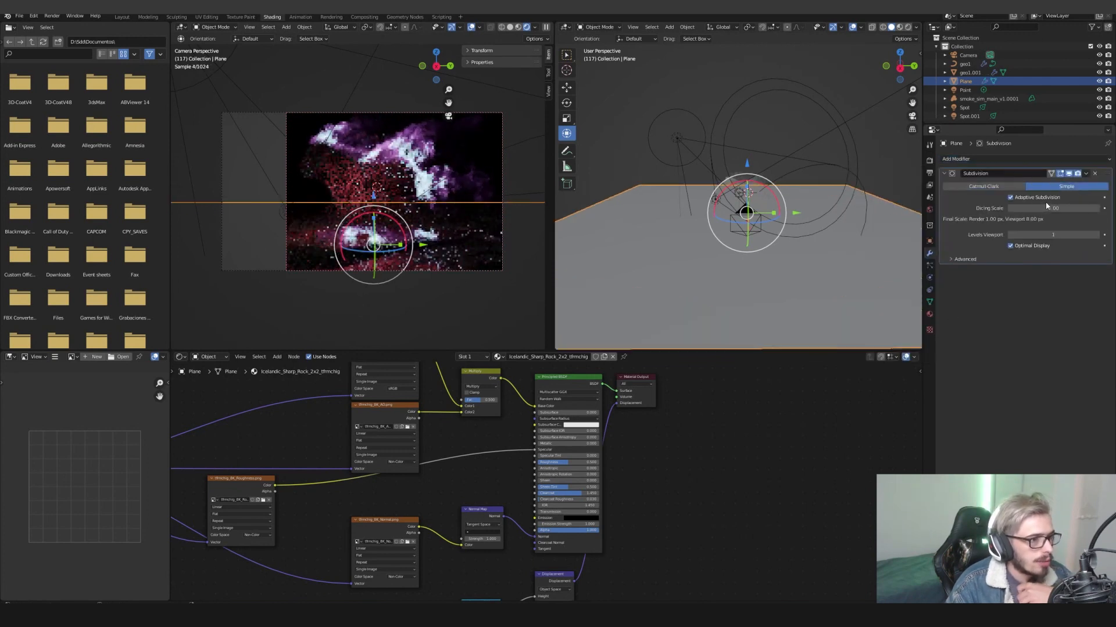
# Set the ground plane's adaptive subdivision dicing scale to 8
pyautogui.click(1049, 208)
pyautogui.write('8')
pyautogui.press('Return')
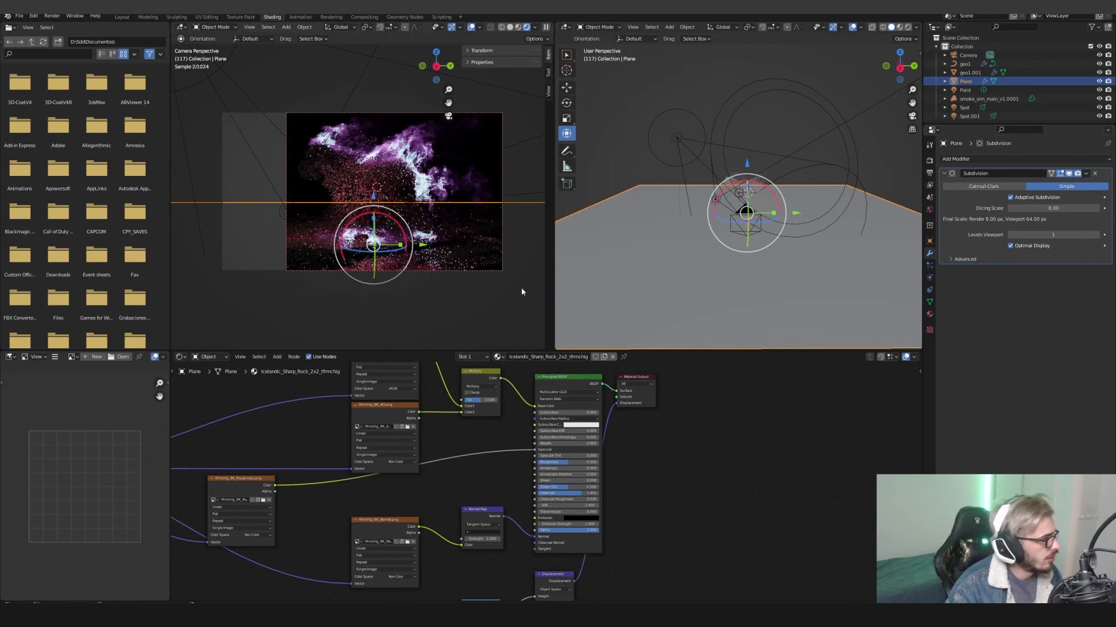
# Set the Mapping node's scale in the ground's rock material to 0.2 on X, Y and Z
pyautogui.moveTo(308, 421); pyautogui.dragTo(422, 468, button='middle')
pyautogui.scroll(4, 390, 496)
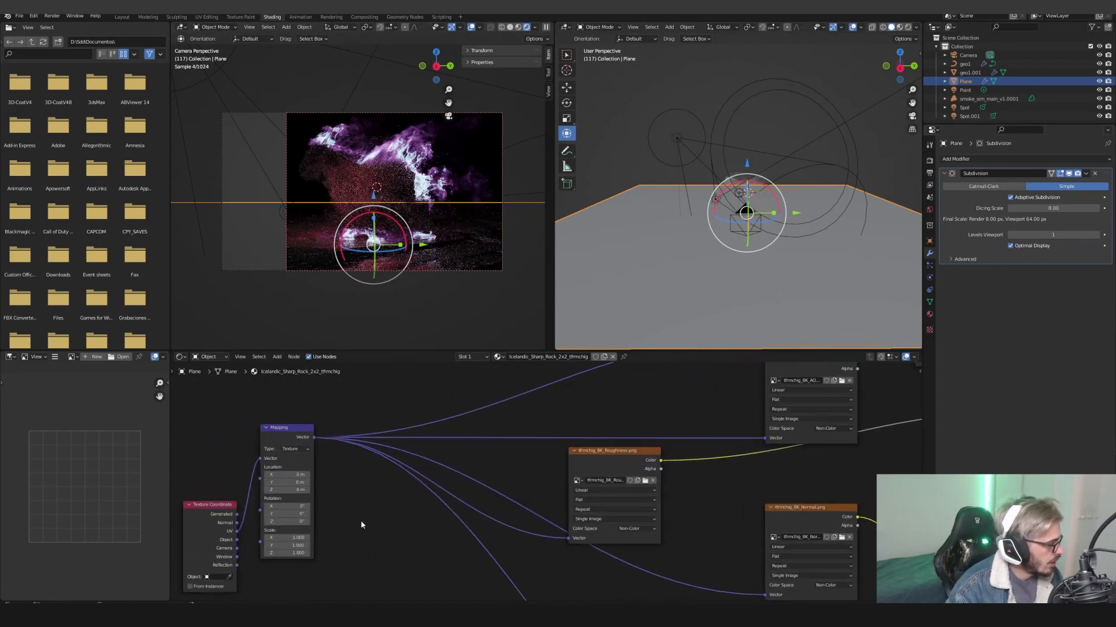
pyautogui.moveTo(334, 541); pyautogui.dragTo(434, 493, button='middle')
pyautogui.click(404, 490)
pyautogui.click(402, 490)
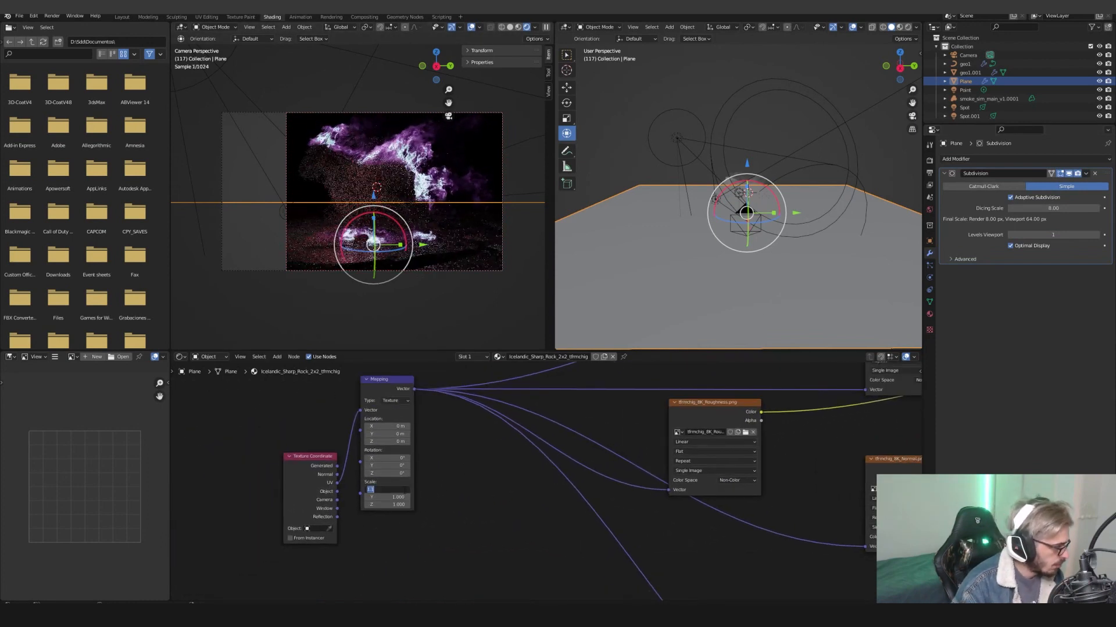
pyautogui.write('2')
pyautogui.write('.2')
pyautogui.press('Tab')
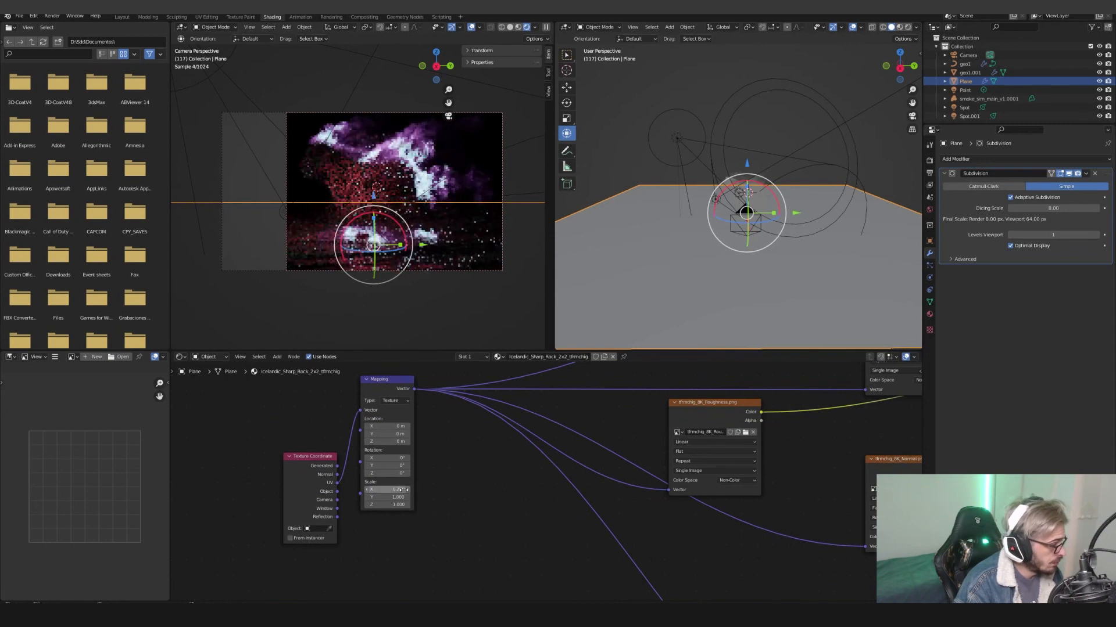
pyautogui.write('.2')
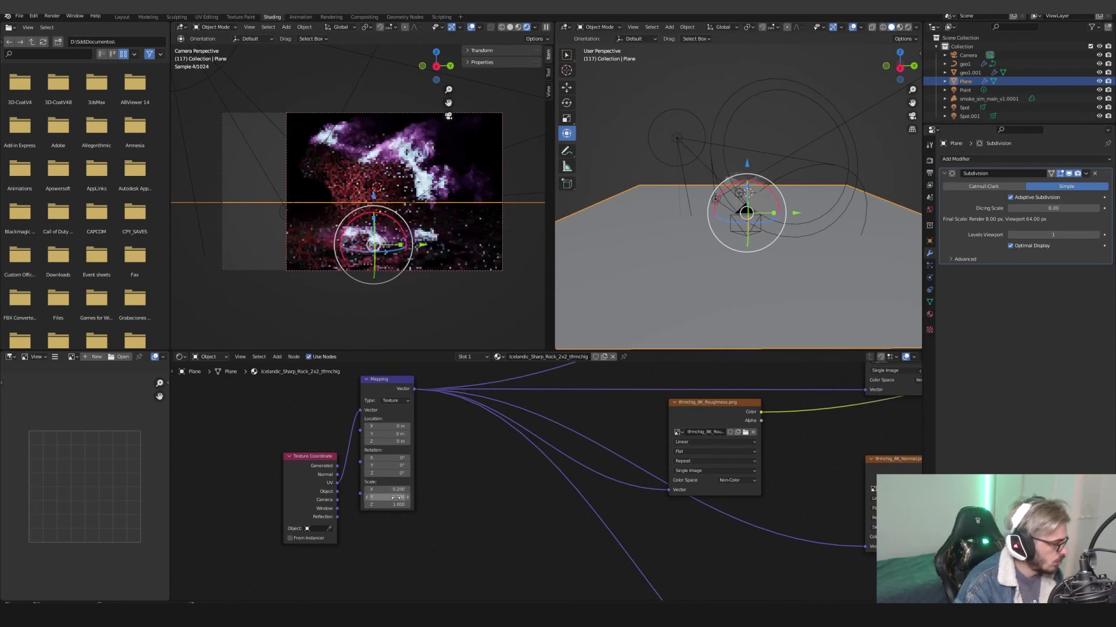
pyautogui.press('Tab')
pyautogui.write('.2')
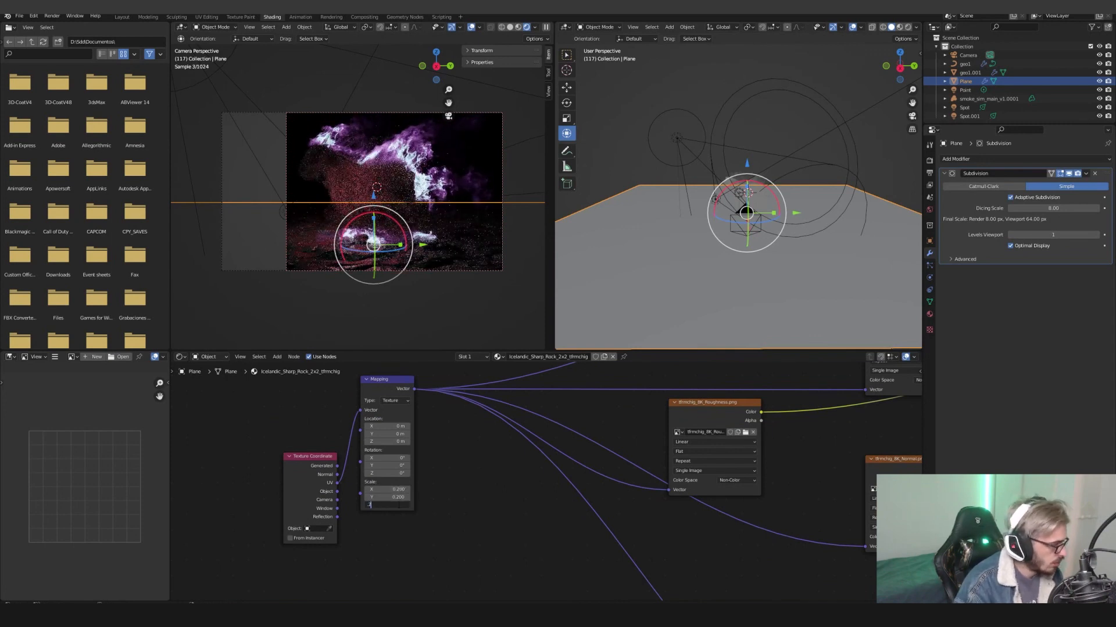
pyautogui.press('Return')
# Raise the power of the high cyan spotlight named Spot to about 154.8 W
pyautogui.scroll(5, 758, 195)
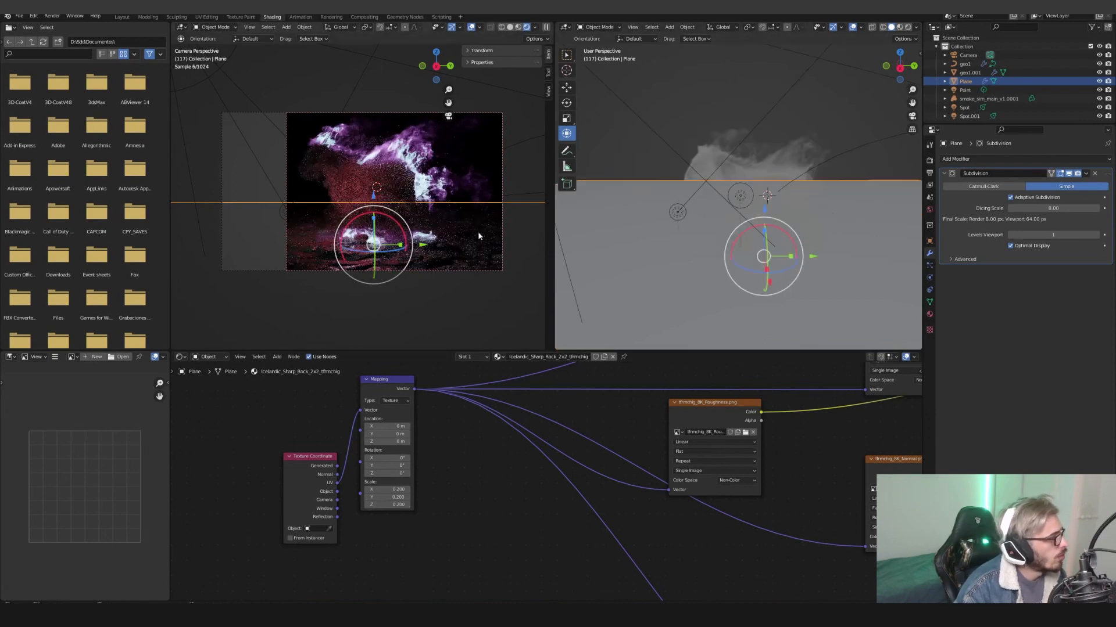
pyautogui.click(677, 212)
pyautogui.scroll(-3, 677, 210)
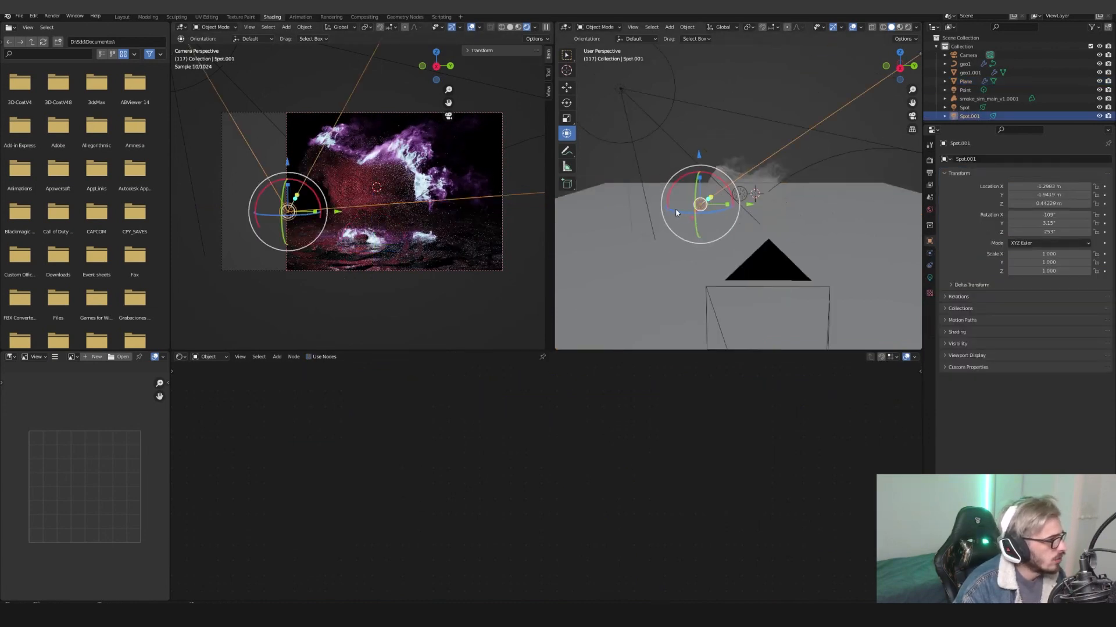
pyautogui.click(619, 87)
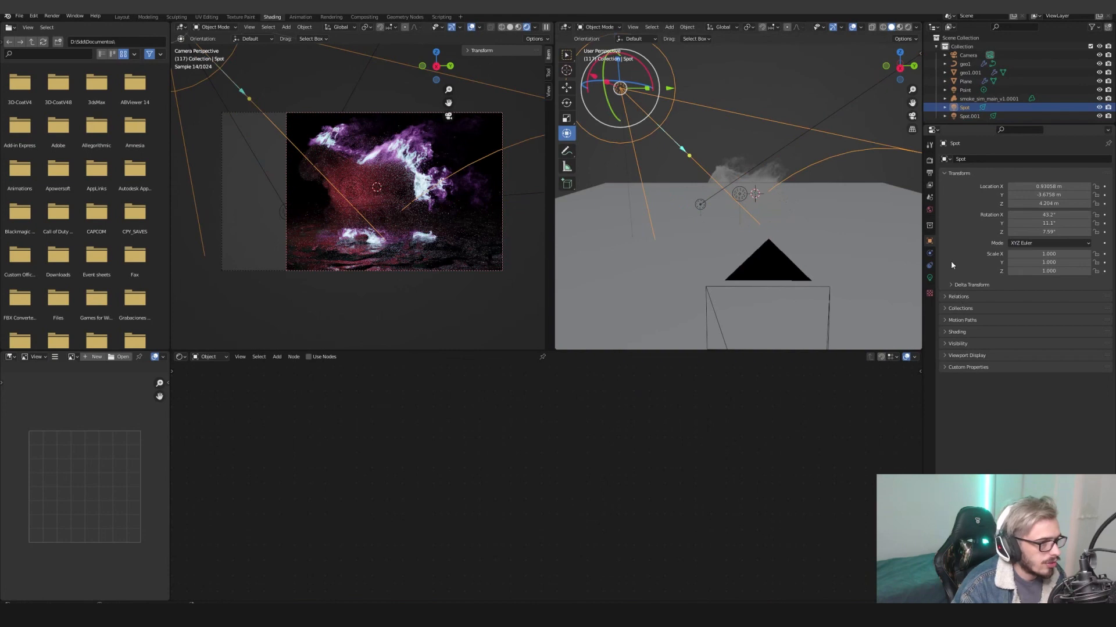
pyautogui.click(929, 278)
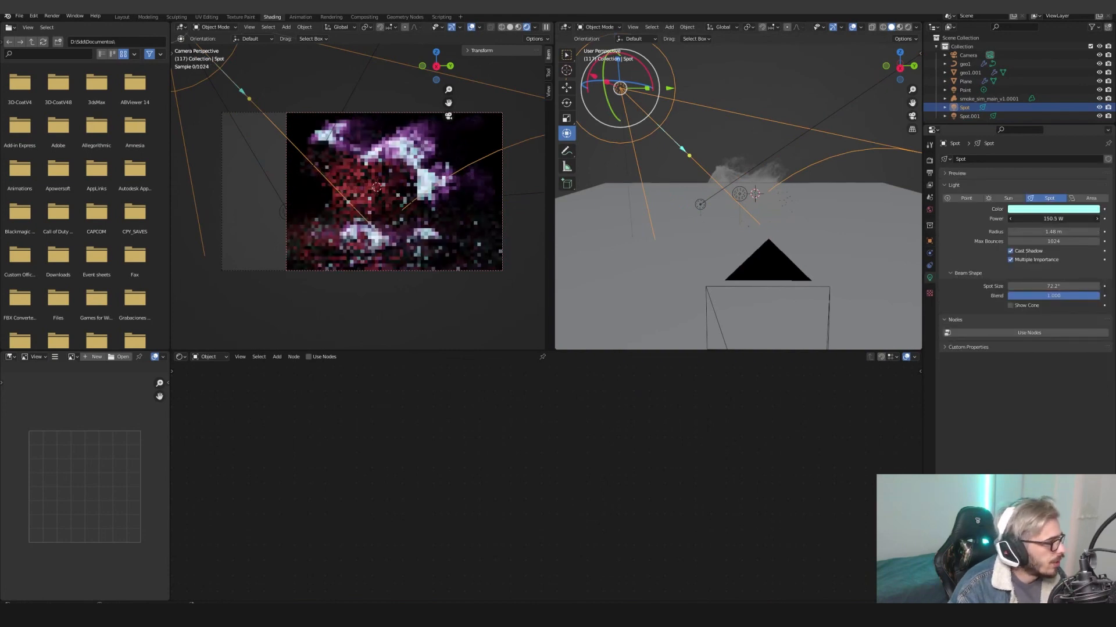
pyautogui.moveTo(1052, 218); pyautogui.dragTo(1063, 219)
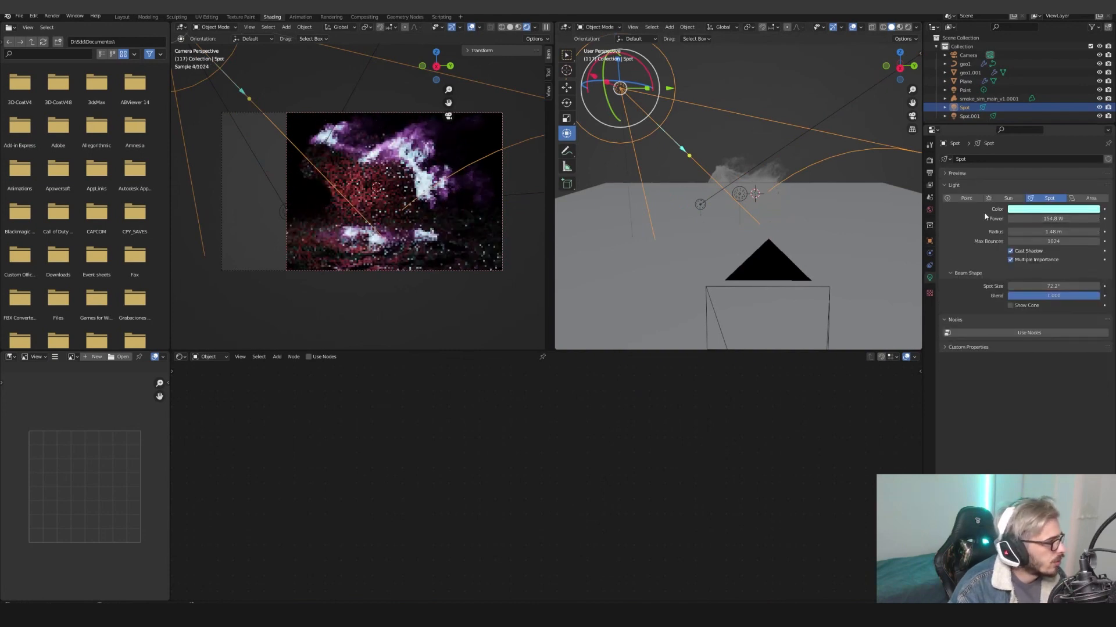
# Widen the spot size of the low spotlight Spot.001 to 26.5°
pyautogui.click(702, 204)
pyautogui.moveTo(702, 203); pyautogui.dragTo(651, 206, button='middle')
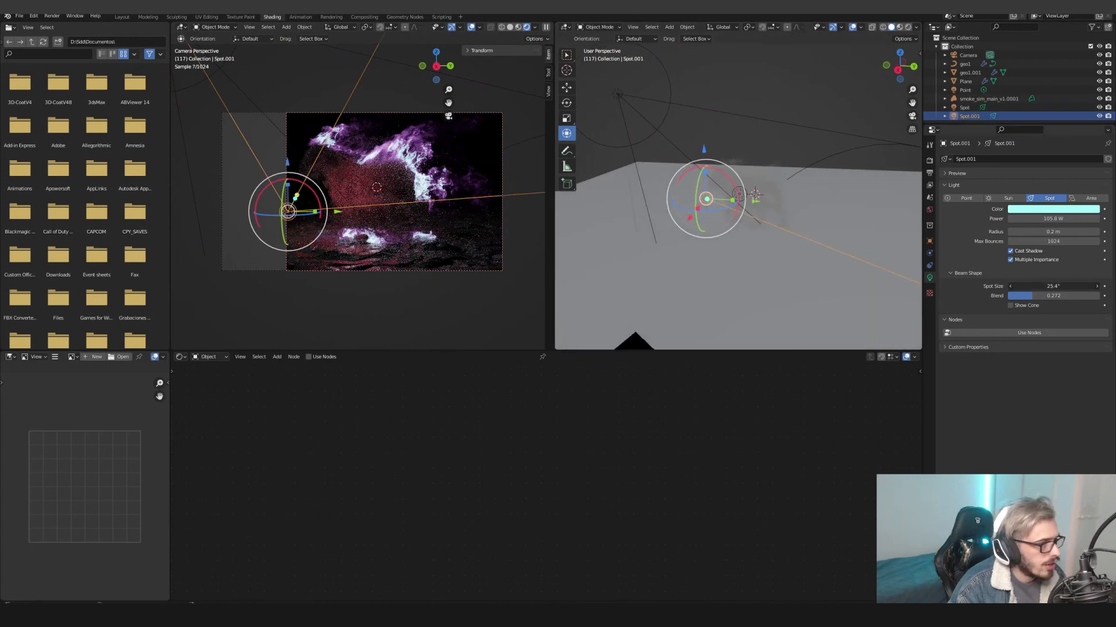
pyautogui.moveTo(1052, 286); pyautogui.dragTo(1060, 285)
# Hide the camera view's overlays and limit the rendered preview to a region around the horse's head
pyautogui.click(471, 27)
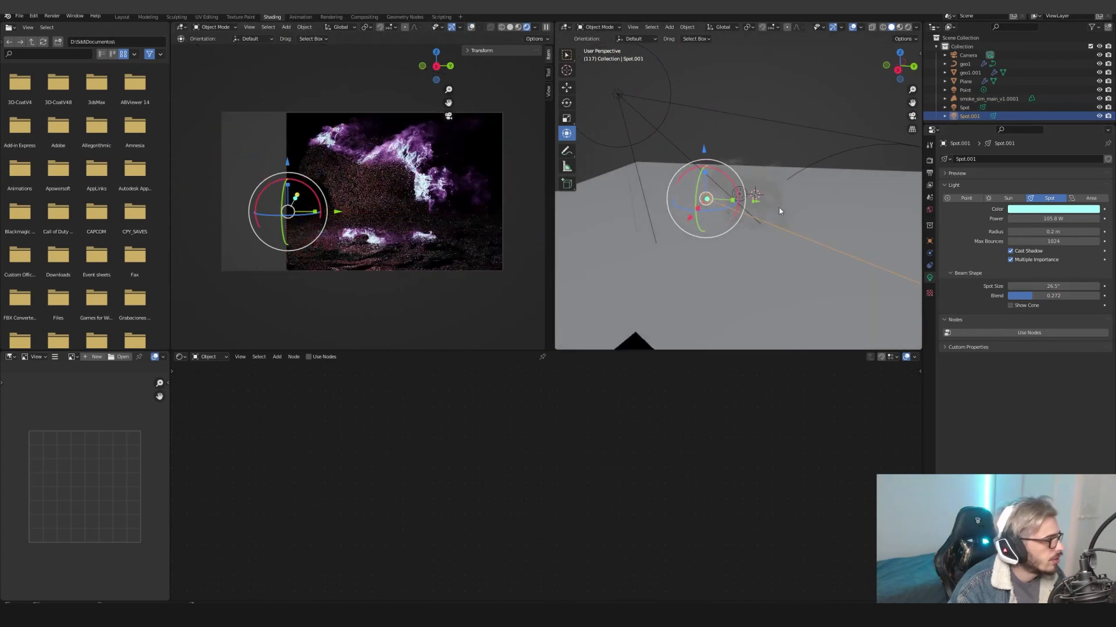
pyautogui.hotkey('ctrl', 'b')
pyautogui.moveTo(281, 119); pyautogui.dragTo(346, 188)
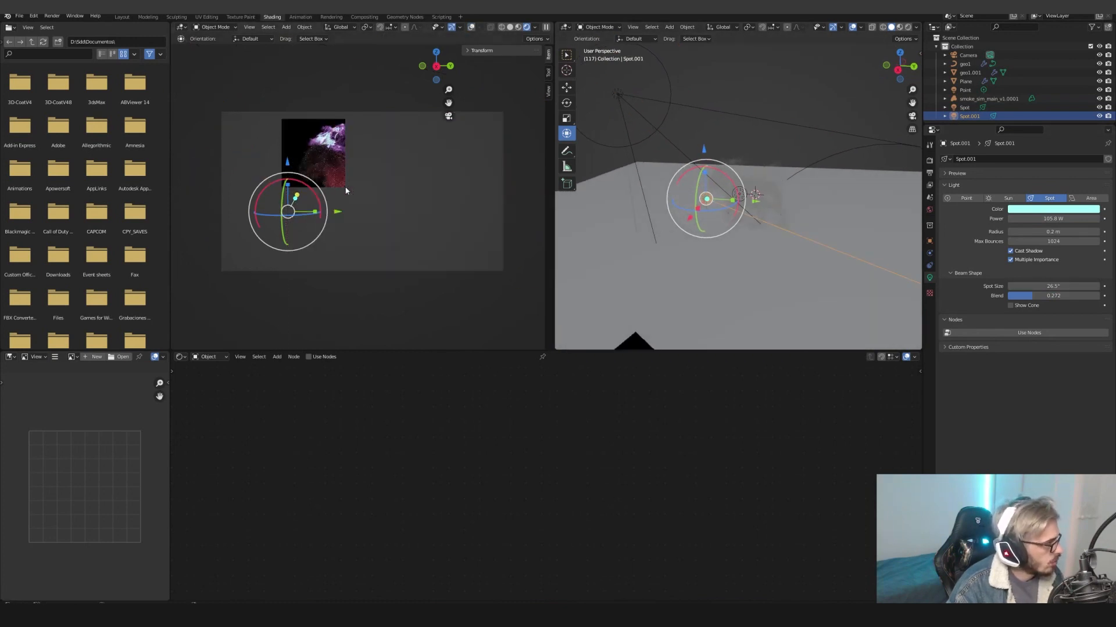
pyautogui.scroll(9, 343, 189)
pyautogui.keyDown('shift'); pyautogui.moveTo(278, 152); pyautogui.dragTo(463, 232, button='middle'); pyautogui.keyUp('shift')
# Rotate Spot.001 upward to aim at the horse's head and raise its power to about 299 W
pyautogui.moveTo(563, 232); pyautogui.dragTo(645, 235, button='middle')
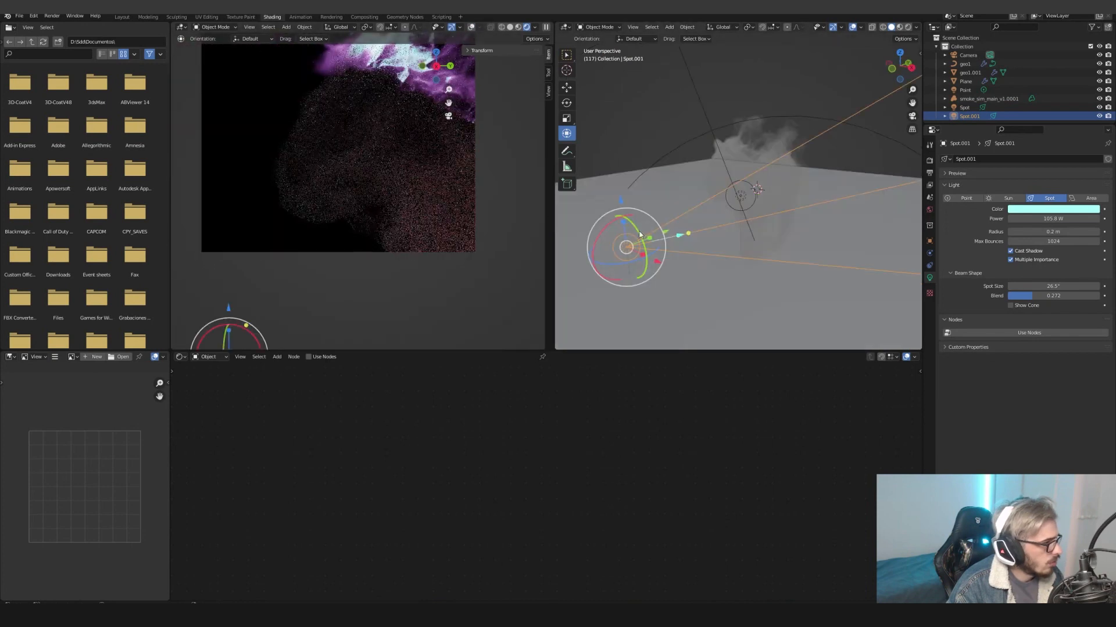
pyautogui.moveTo(639, 234); pyautogui.dragTo(641, 224)
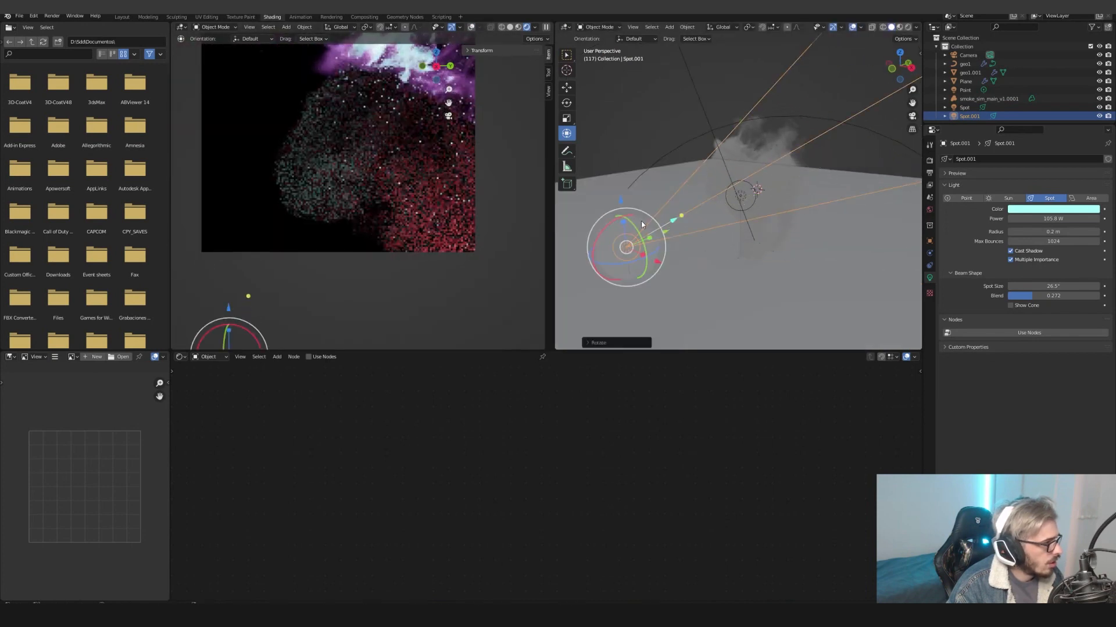
pyautogui.moveTo(1053, 218); pyautogui.dragTo(1080, 219)
pyautogui.scroll(-3, 380, 198)
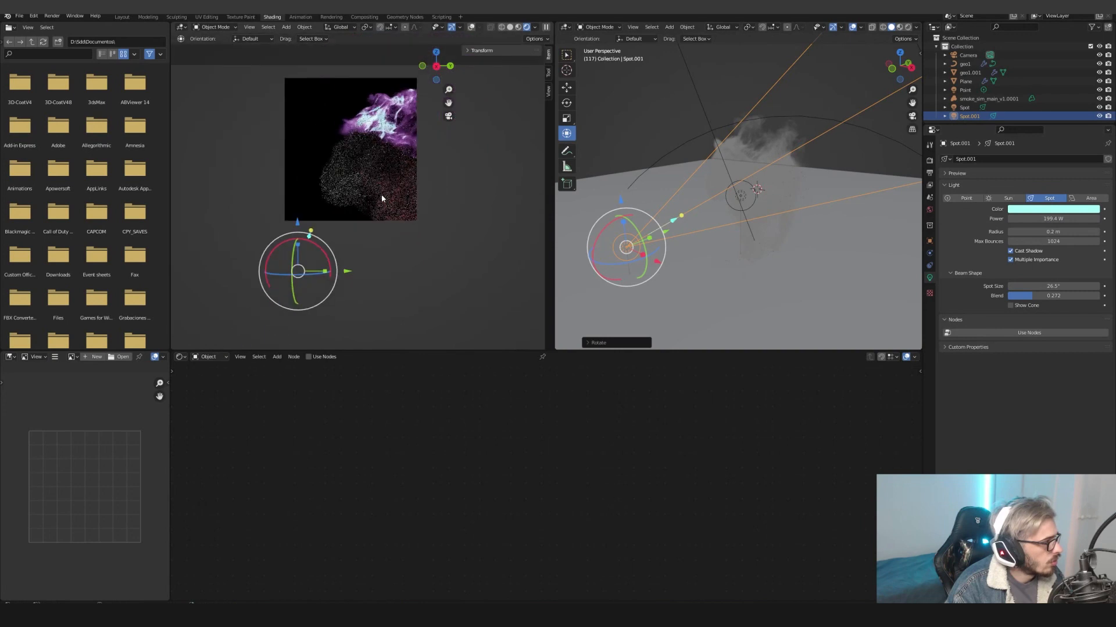
# Set the smoke's Principled Volume anisotropy to 0.2 and tint its volume colour dusty pink
pyautogui.click(776, 180)
pyautogui.scroll(-2, 820, 405)
pyautogui.moveTo(884, 388); pyautogui.dragTo(491, 452, button='middle')
pyautogui.moveTo(854, 438); pyautogui.dragTo(436, 438, button='middle')
pyautogui.scroll(1, 717, 441)
pyautogui.scroll(2, 717, 441)
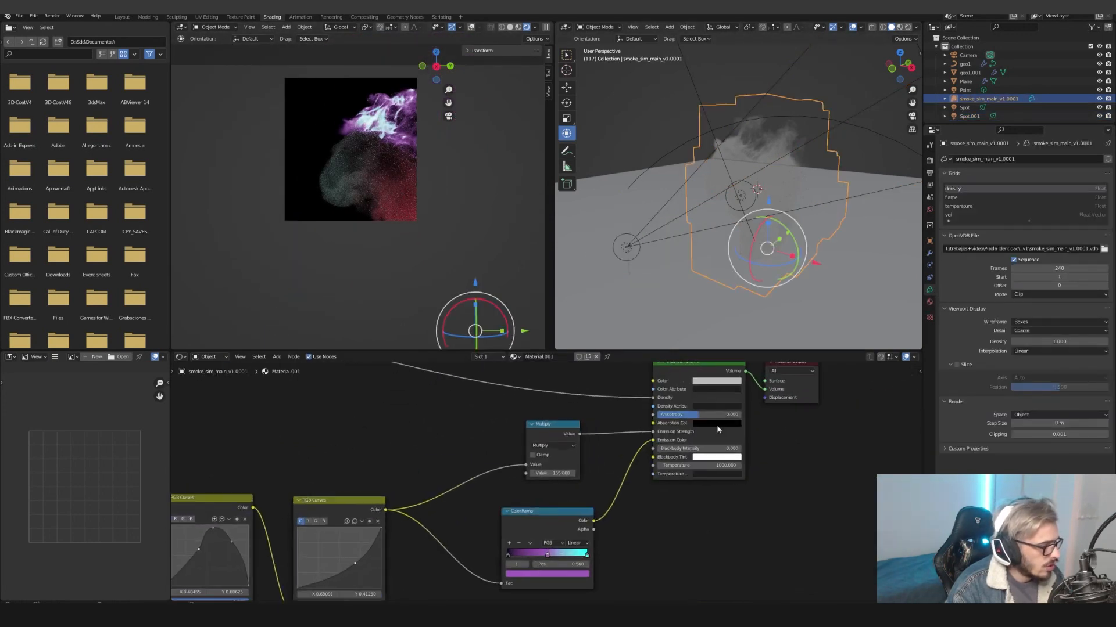
pyautogui.click(714, 409)
pyautogui.write('0.2')
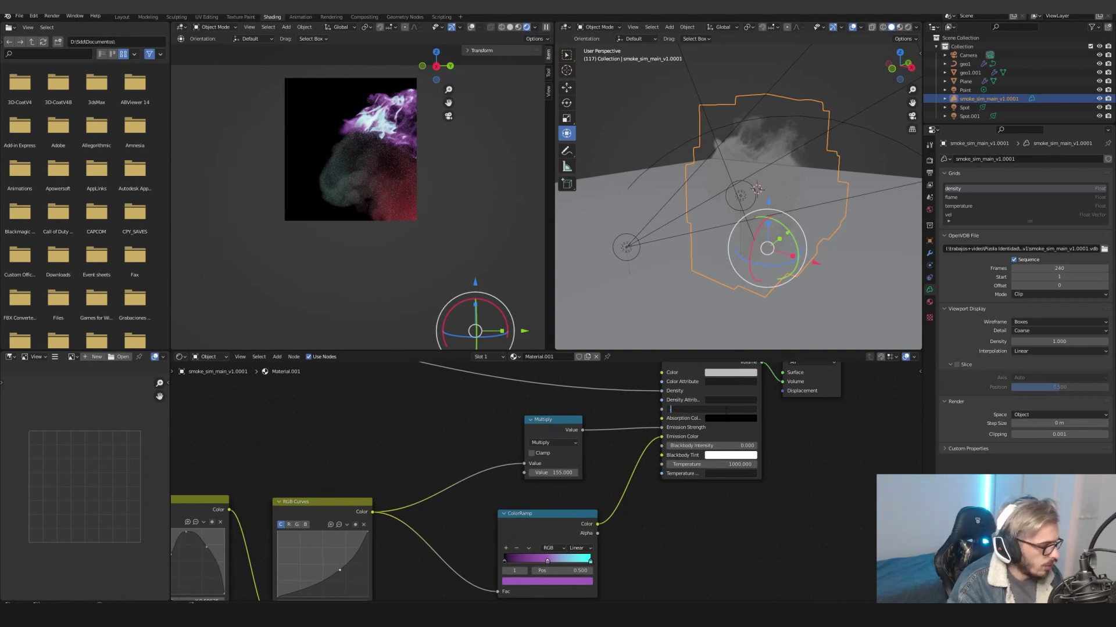
pyautogui.press('Return')
pyautogui.click(728, 377)
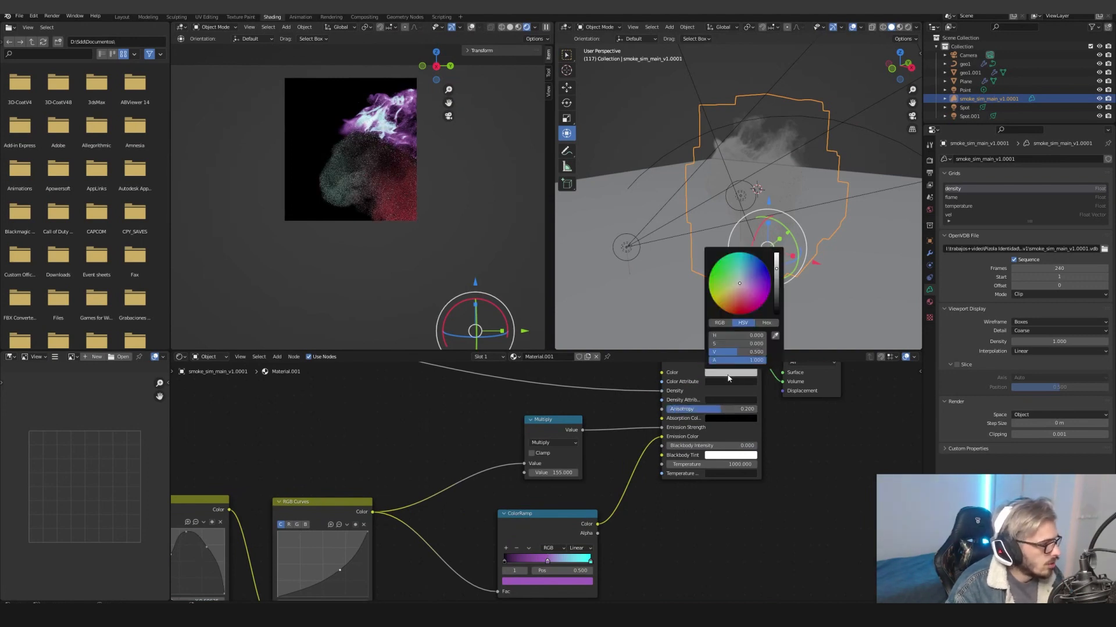
pyautogui.click(741, 297)
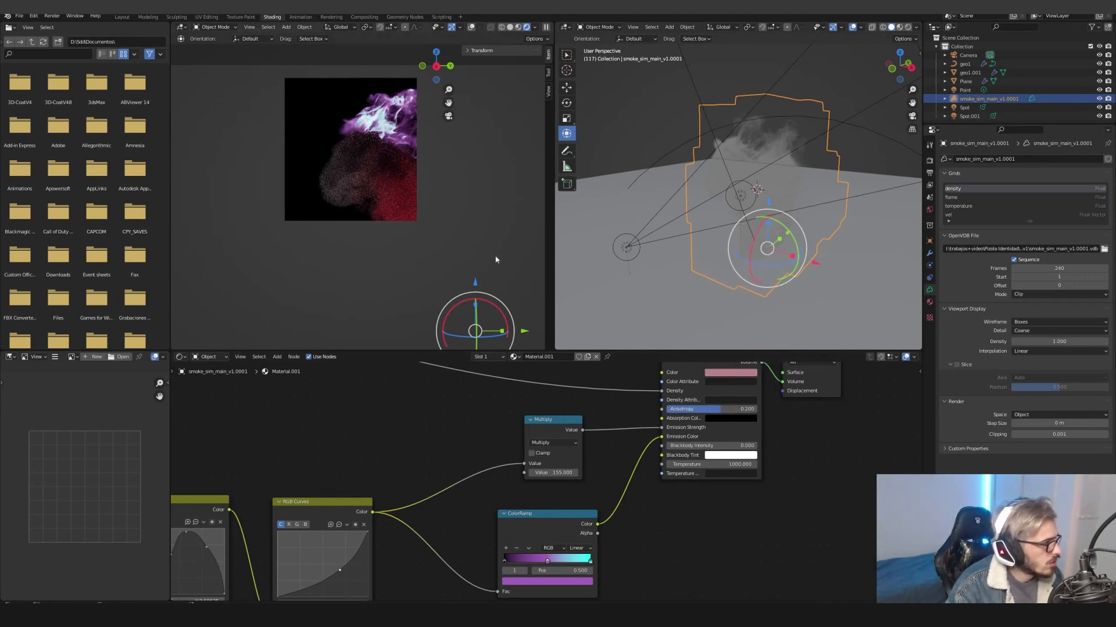
# Expand the render region to cover the whole camera frame
pyautogui.scroll(-2, 413, 203)
pyautogui.scroll(-2, 414, 204)
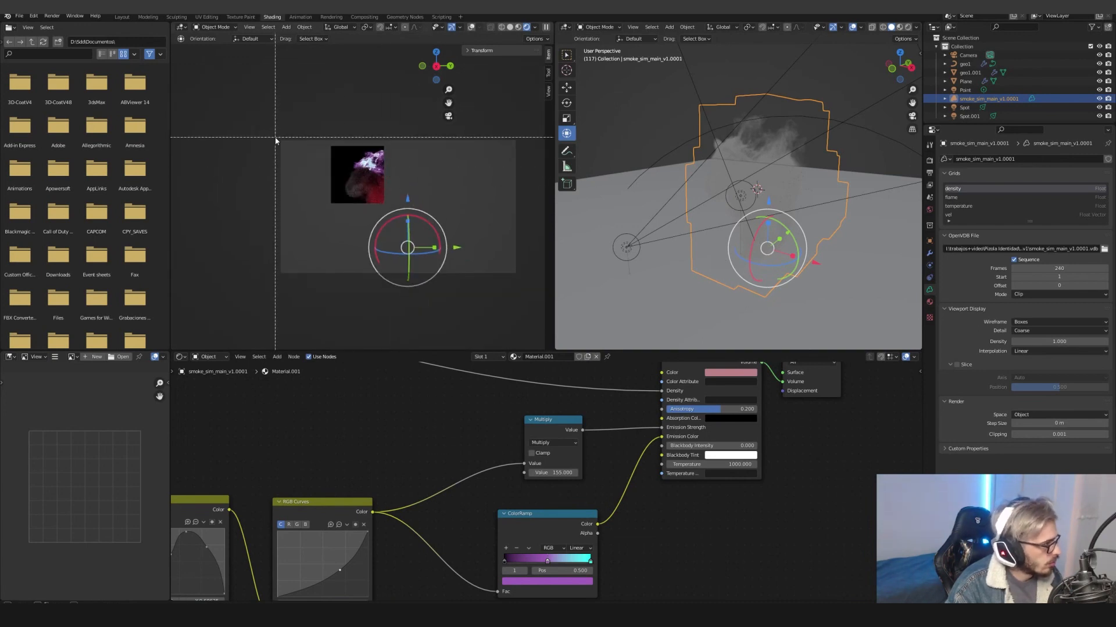
pyautogui.moveTo(275, 138); pyautogui.dragTo(541, 294)
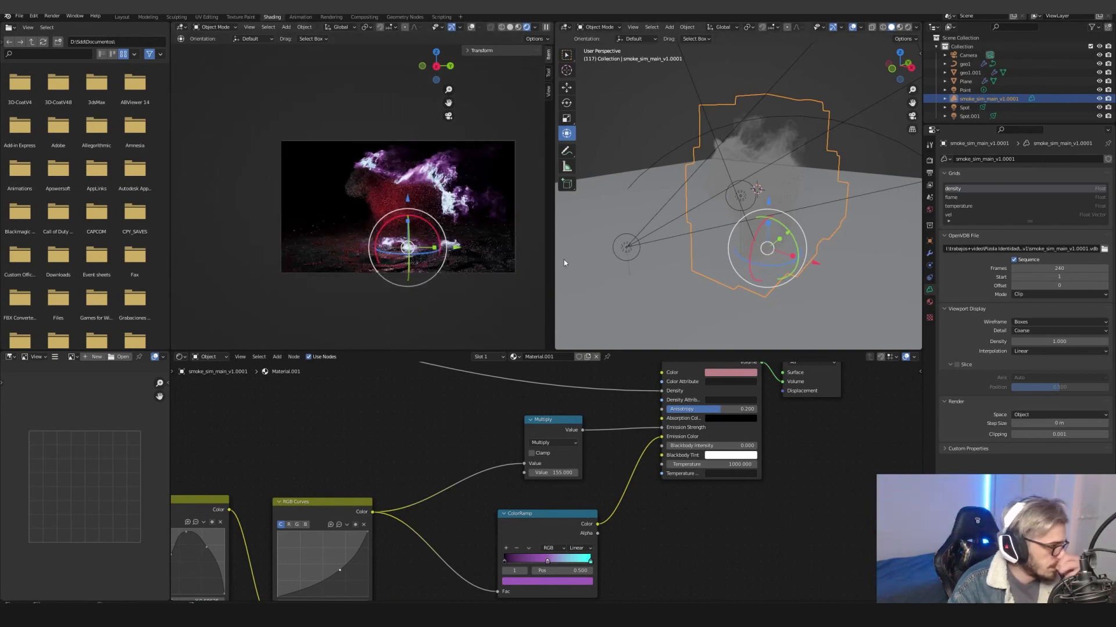
# Recolour the red point light inside the smoke horse to orange and select geo1.001
pyautogui.click(795, 186)
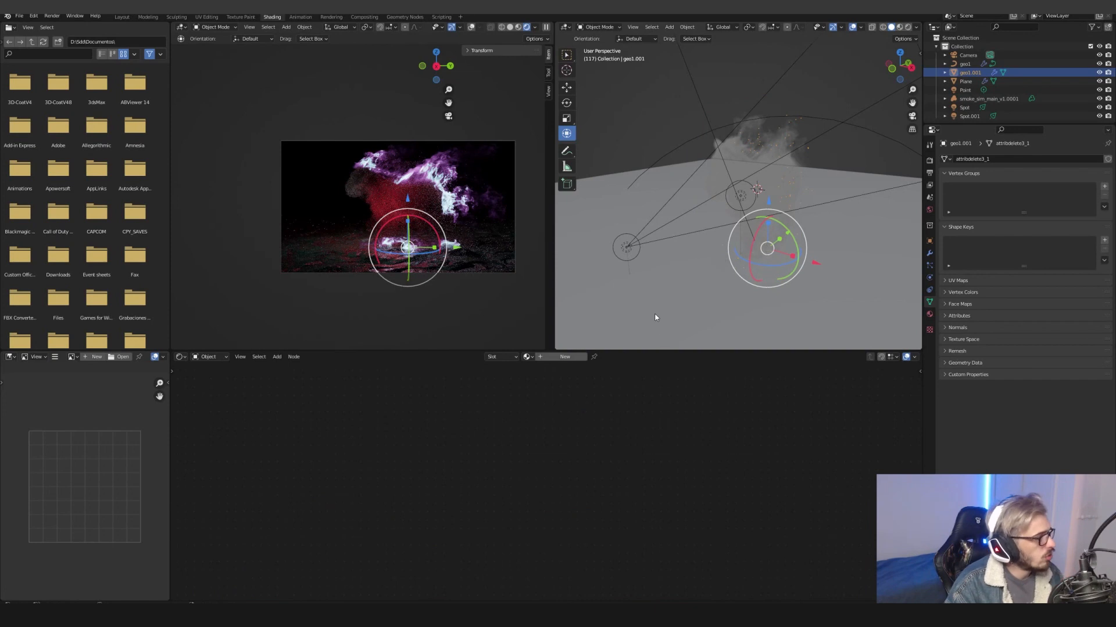
pyautogui.click(741, 199)
pyautogui.click(742, 198)
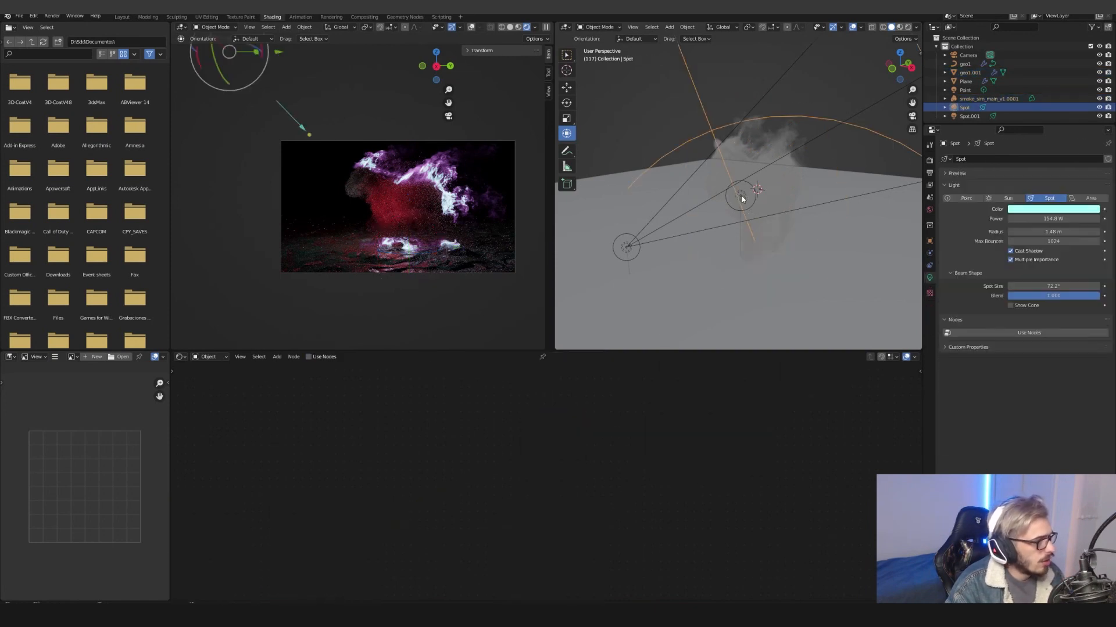
pyautogui.click(741, 198)
pyautogui.click(741, 198)
pyautogui.click(1031, 211)
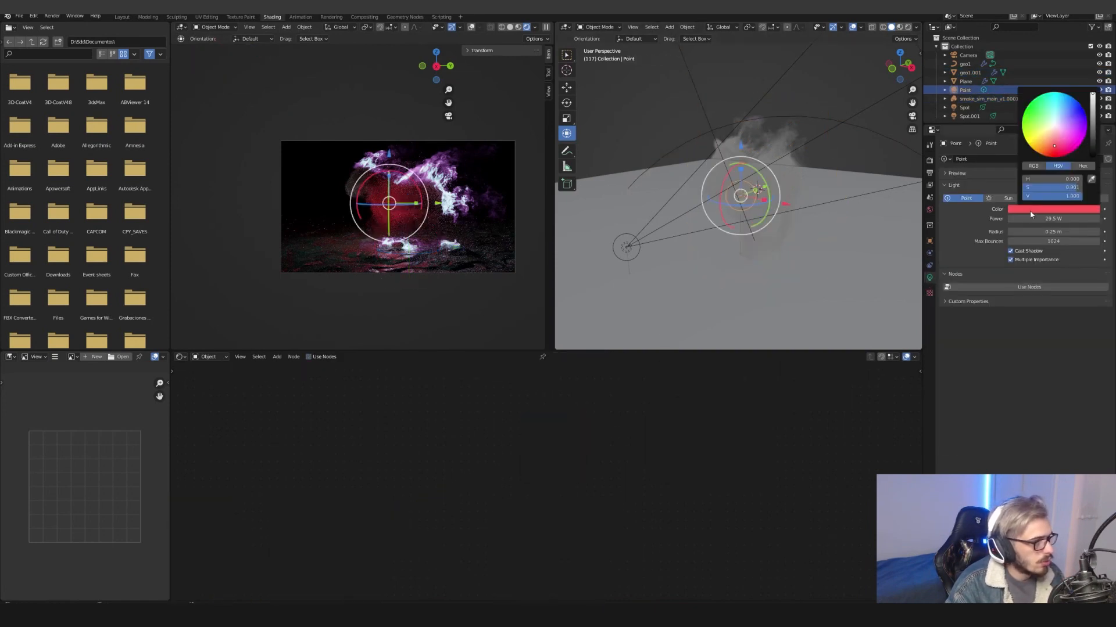
pyautogui.click(1047, 148)
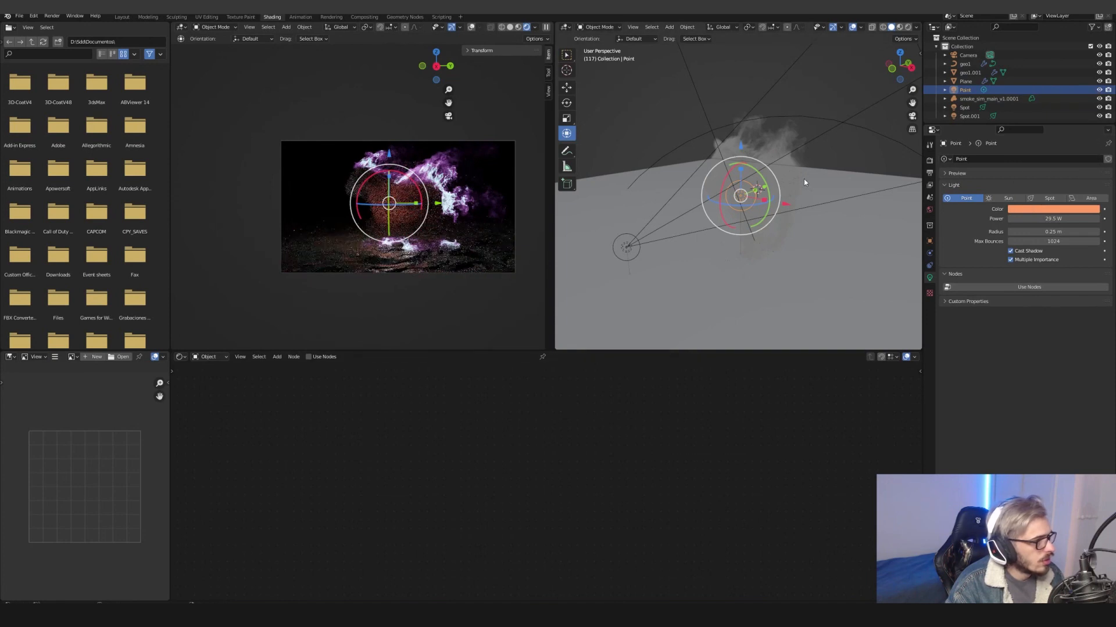
pyautogui.click(803, 177)
pyautogui.click(803, 177)
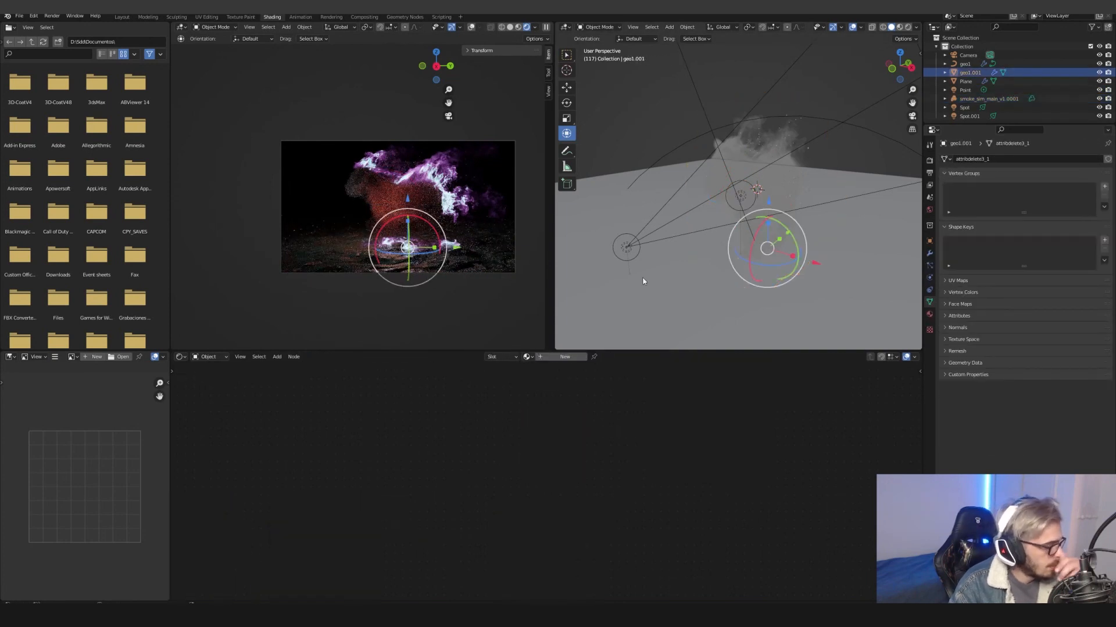
# Create a new material on geo1.001 and add an Attribute node reading the life attribute
pyautogui.click(542, 356)
pyautogui.press('Home')
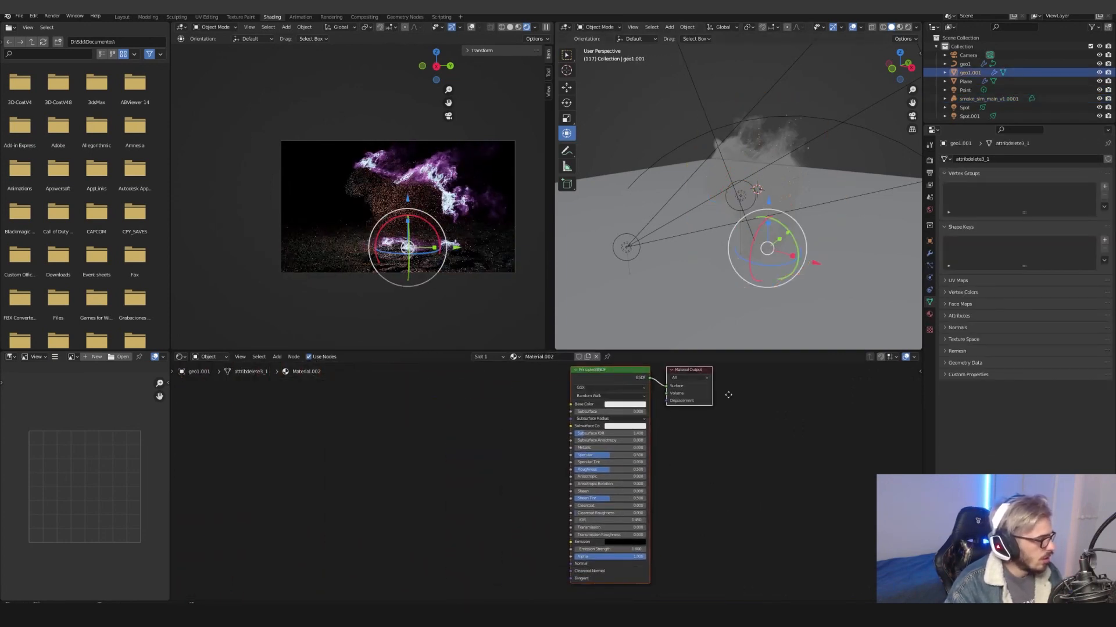
pyautogui.hotkey('shift', 'a')
pyautogui.write('at')
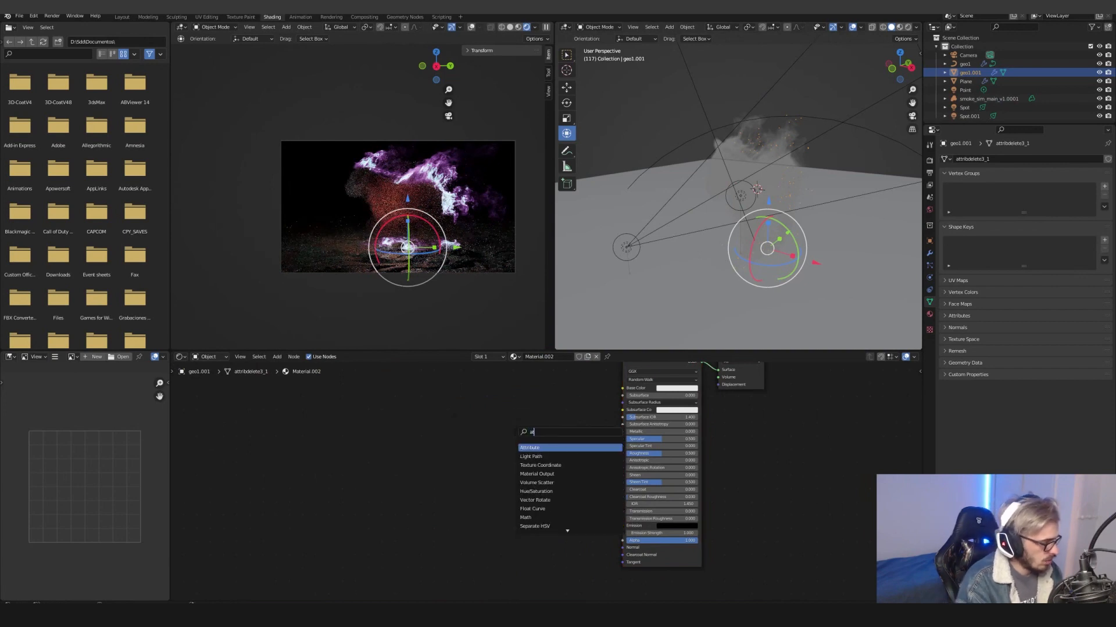
pyautogui.press('Return')
pyautogui.click(456, 404)
pyautogui.click(485, 454)
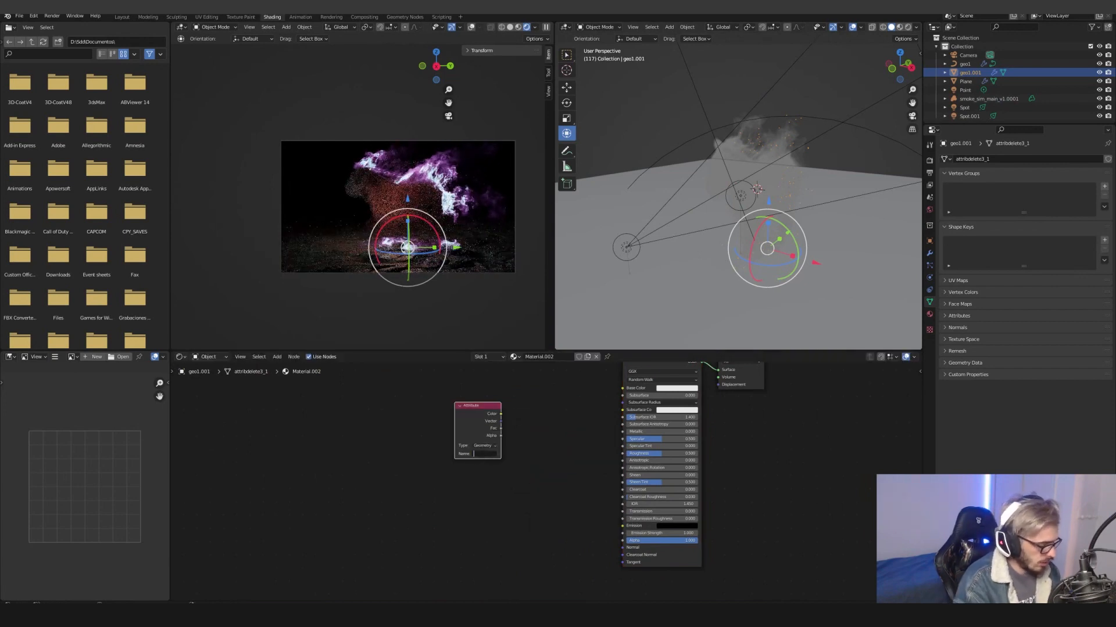
pyautogui.write('life')
pyautogui.press('Return')
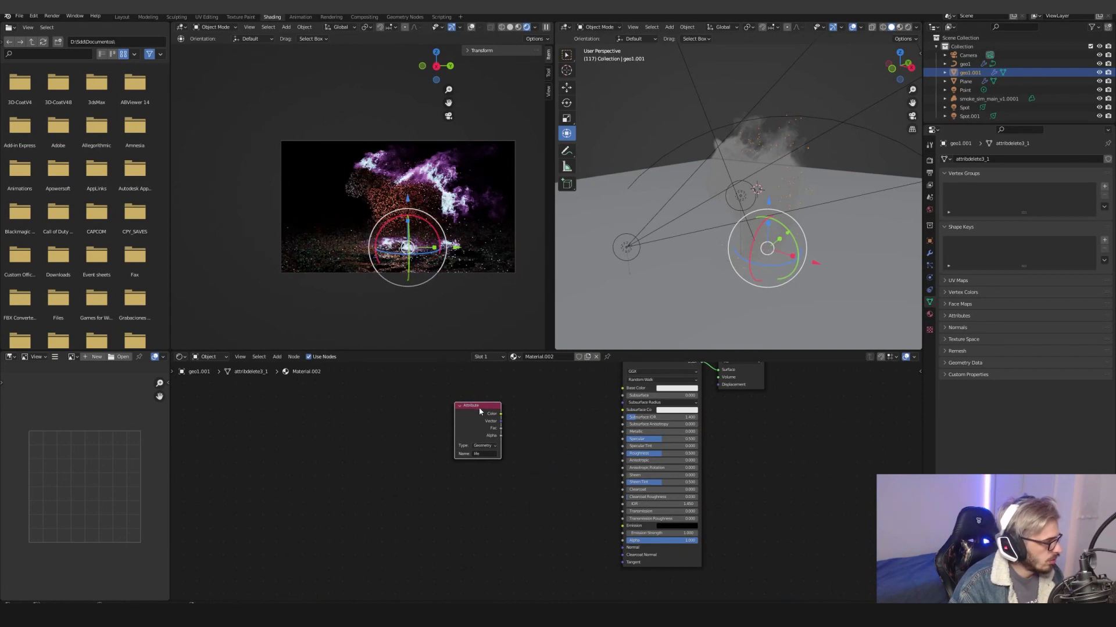
# Duplicate the life Attribute node below the original and set the copy's attribute name to age
pyautogui.hotkey('shift', 'd')
pyautogui.click(476, 477)
pyautogui.click(482, 520)
pyautogui.write('A')
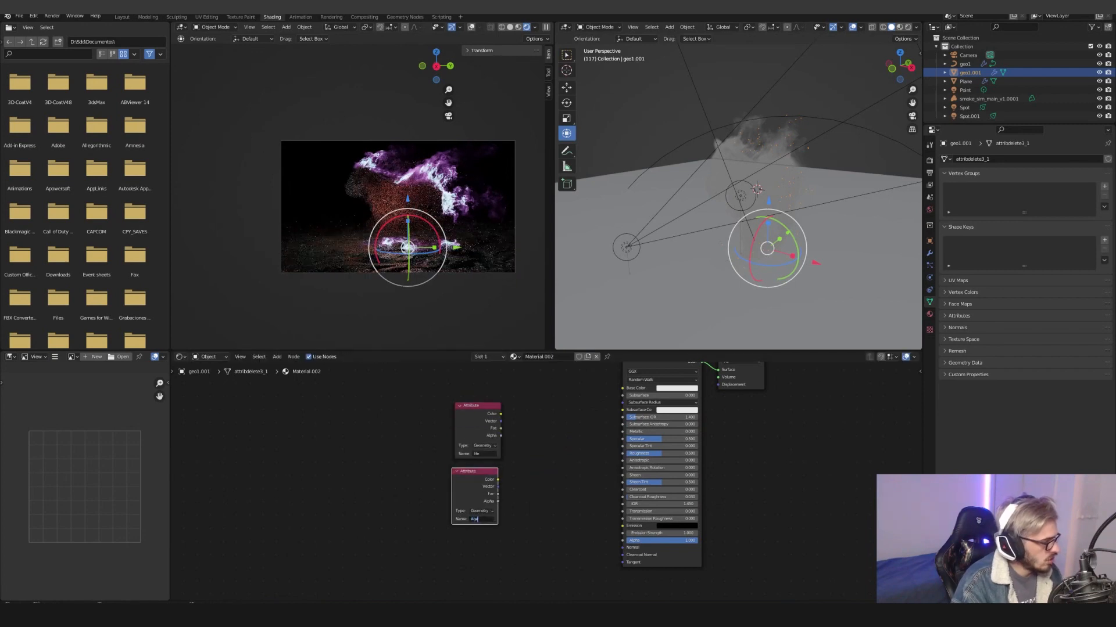
pyautogui.write('ge')
pyautogui.press('Return')
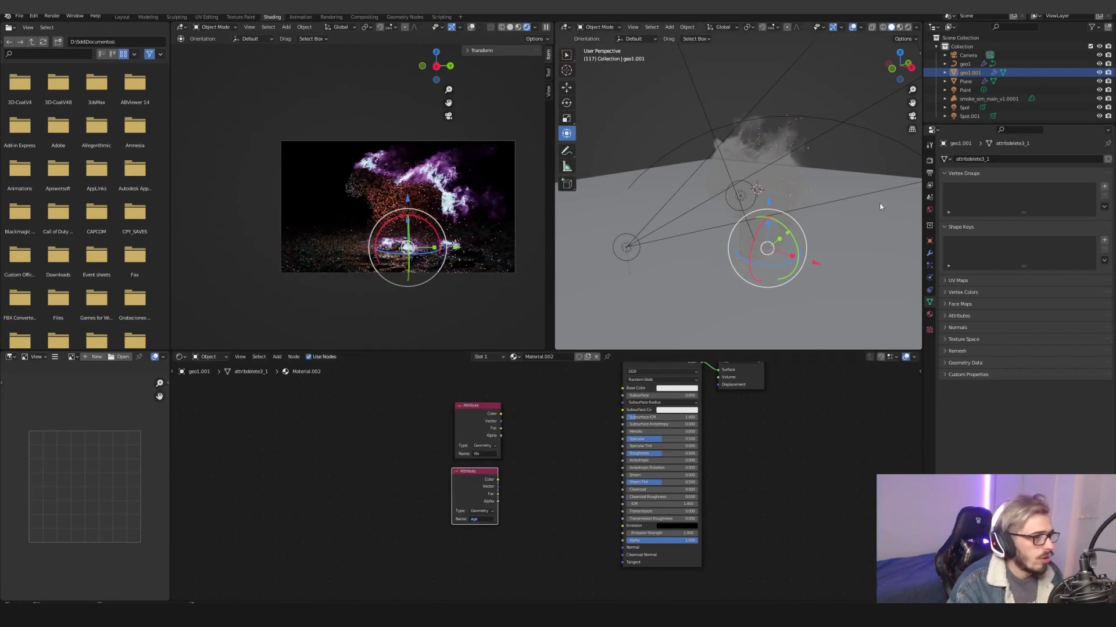
# Hide the smoke volume so the particles of geo1.001 can be inspected alone in the rendered view
pyautogui.click(1099, 99)
pyautogui.scroll(1, 528, 484)
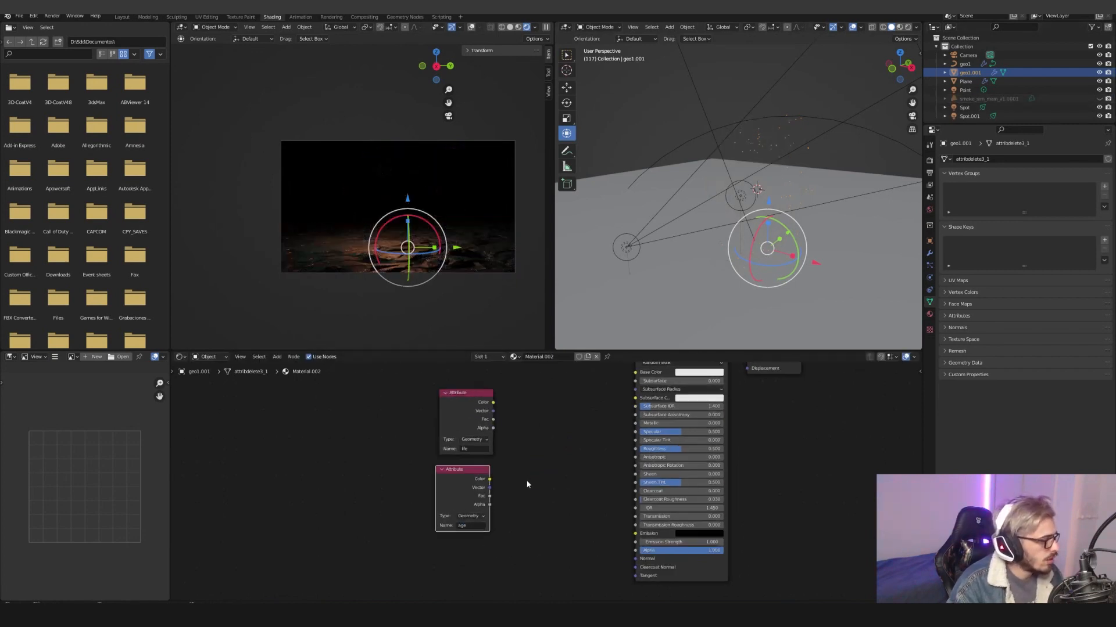
pyautogui.scroll(6, 408, 183)
pyautogui.keyDown('shift'); pyautogui.moveTo(509, 159); pyautogui.dragTo(323, 228, button='middle'); pyautogui.keyUp('shift')
# Add a Math node set to Divide and feed it the colours of the life and age attributes
pyautogui.click(538, 468)
pyautogui.hotkey('shift', 'a')
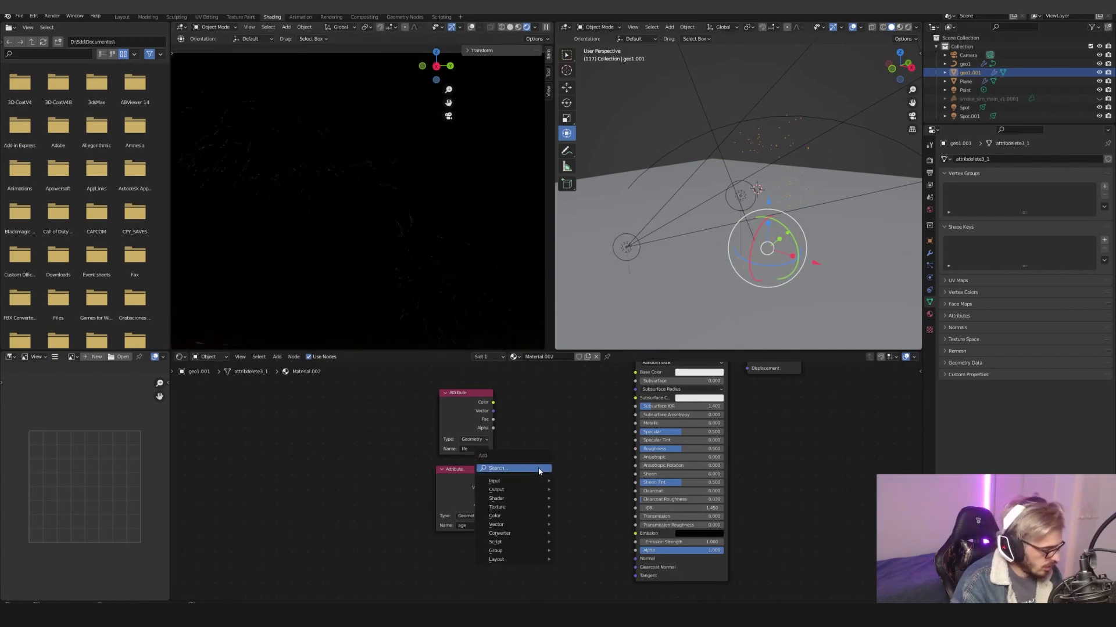
pyautogui.click(538, 469)
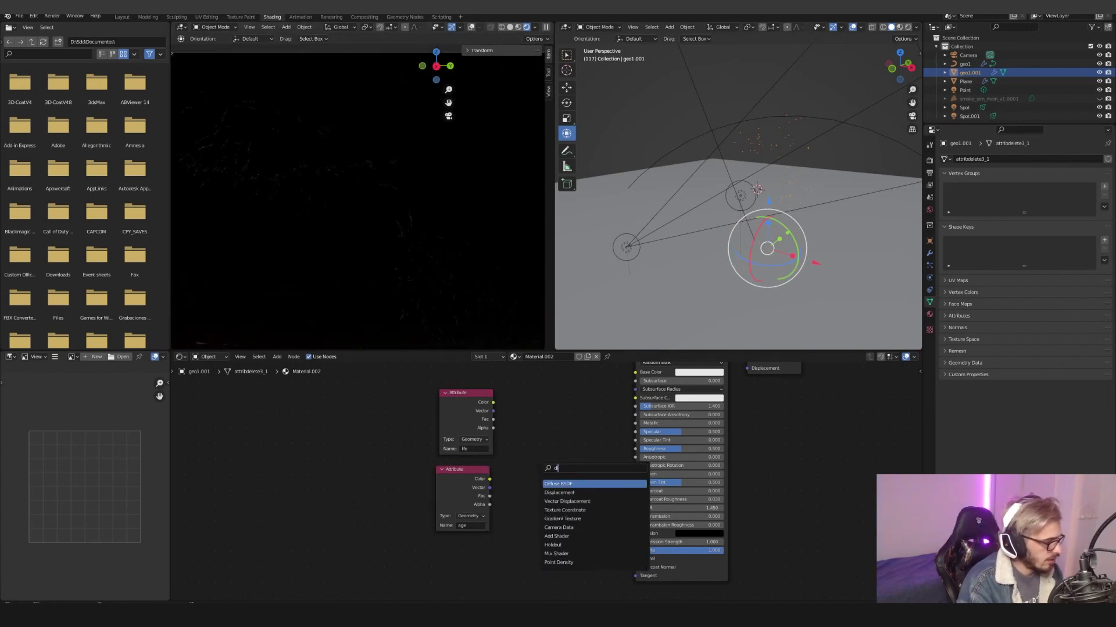
pyautogui.write('math')
pyautogui.press('Return')
pyautogui.click(534, 465)
pyautogui.click(558, 488)
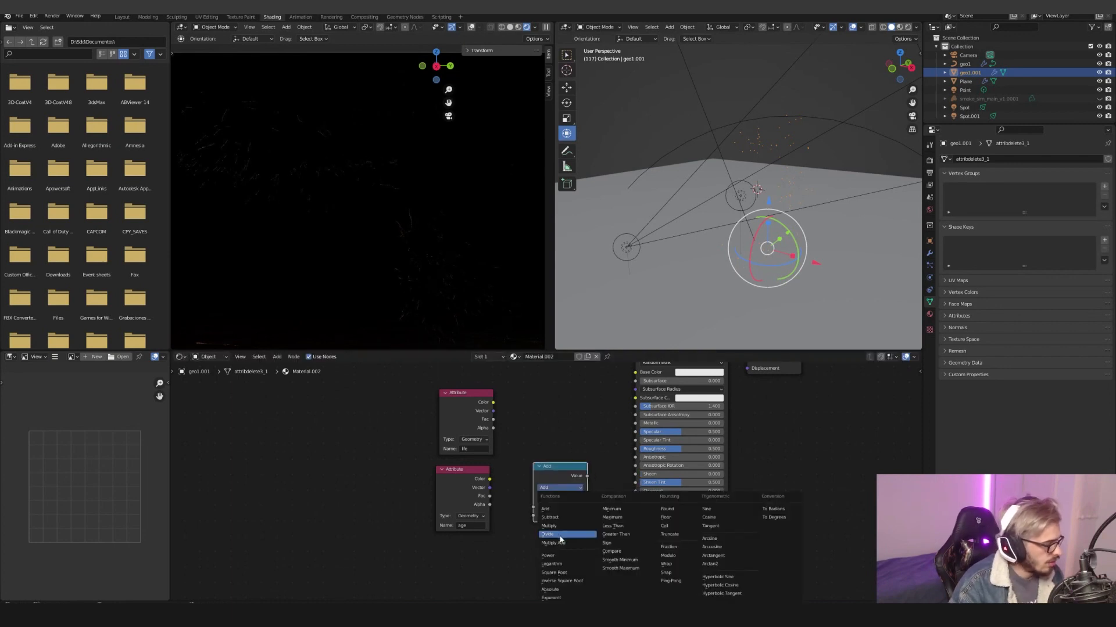
pyautogui.click(562, 535)
pyautogui.moveTo(494, 402); pyautogui.dragTo(532, 506)
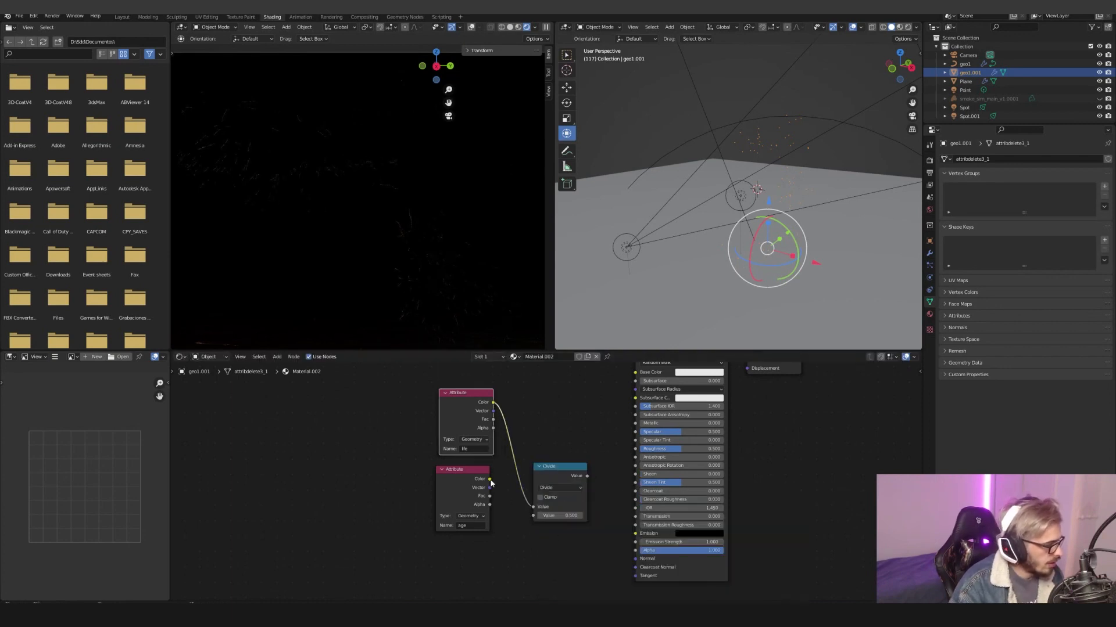
# Drive the Principled BSDF's Emission Strength with the Divide result and set its Emission colour to white
pyautogui.moveTo(610, 498); pyautogui.dragTo(636, 542)
pyautogui.click(681, 535)
pyautogui.moveTo(741, 456); pyautogui.dragTo(742, 422)
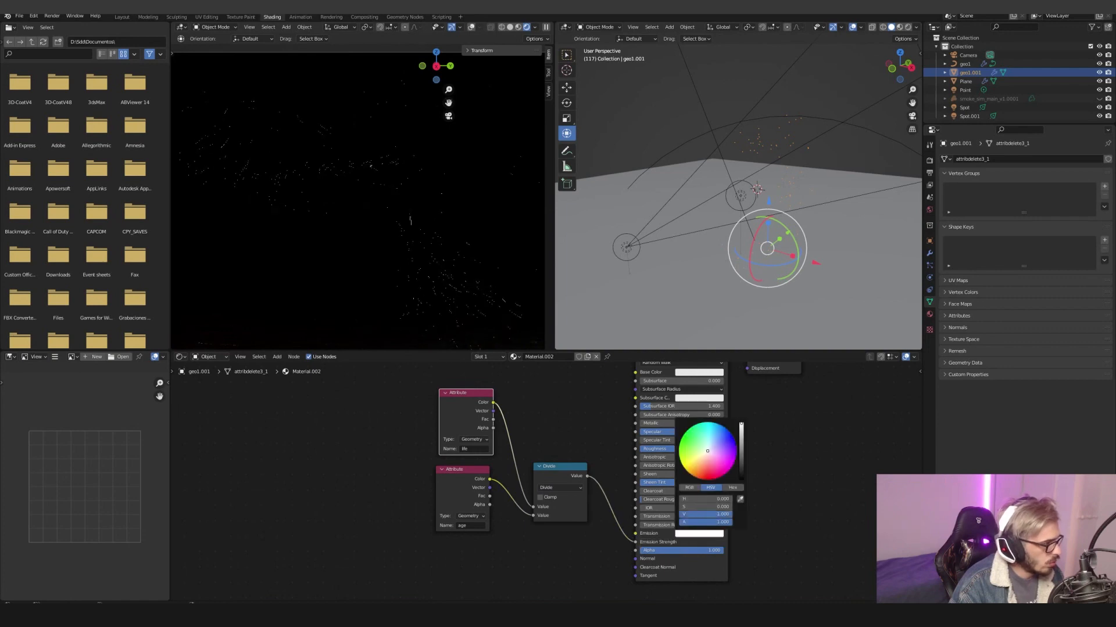
pyautogui.click(775, 444)
pyautogui.scroll(-4, 461, 284)
pyautogui.scroll(2, 447, 250)
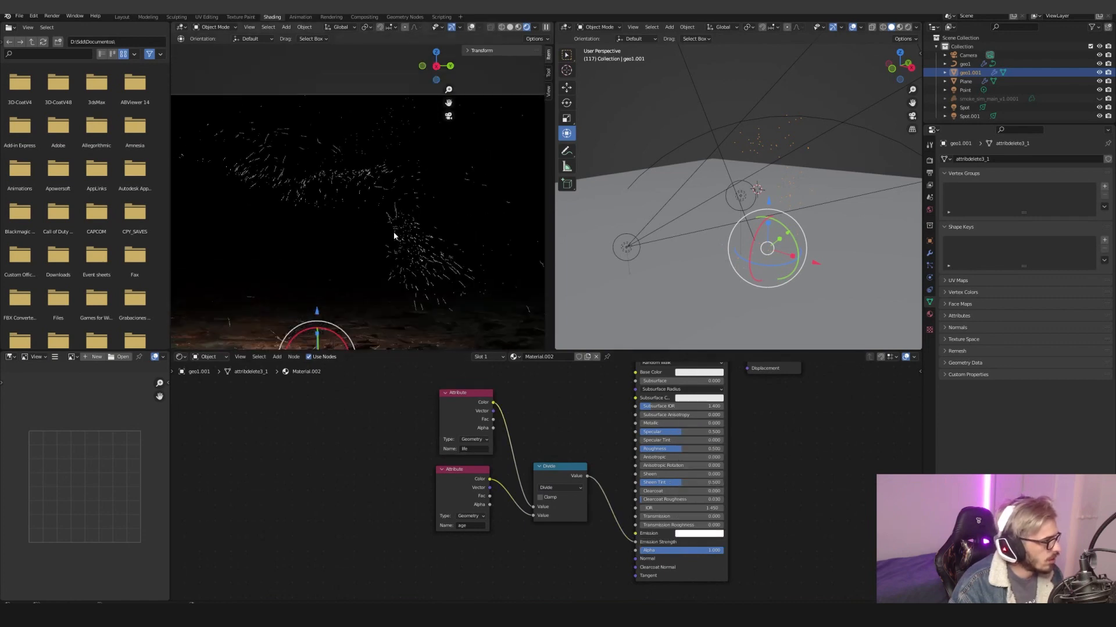
# Add a ColorRamp fed by the Divide value and connect its colour to the Principled BSDF's Emission input
pyautogui.moveTo(858, 541); pyautogui.dragTo(658, 552, button='middle')
pyautogui.scroll(-4, 658, 551)
pyautogui.moveTo(658, 552); pyautogui.dragTo(652, 400)
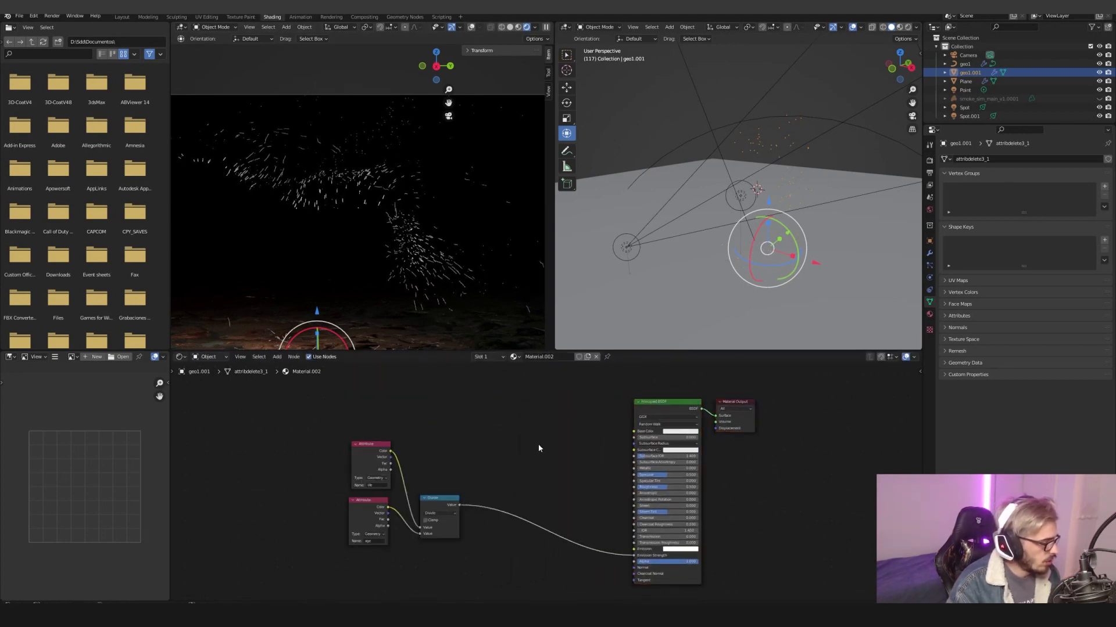
pyautogui.hotkey('shift', 'a')
pyautogui.click(538, 444)
pyautogui.write('color ramp')
pyautogui.press('Return')
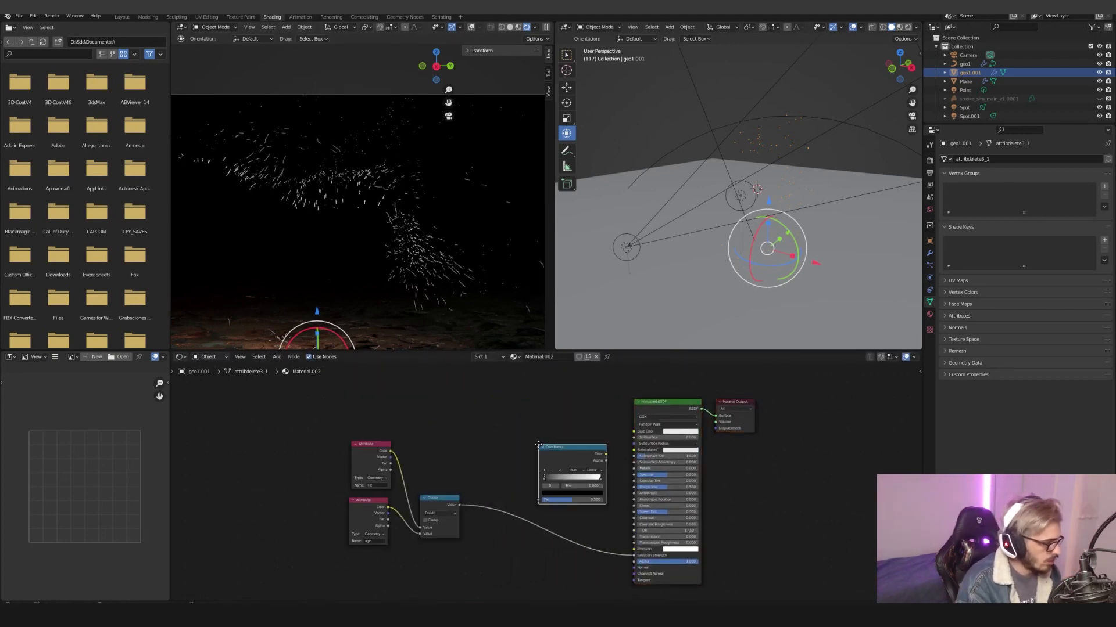
pyautogui.click(497, 514)
pyautogui.moveTo(459, 505); pyautogui.dragTo(634, 556)
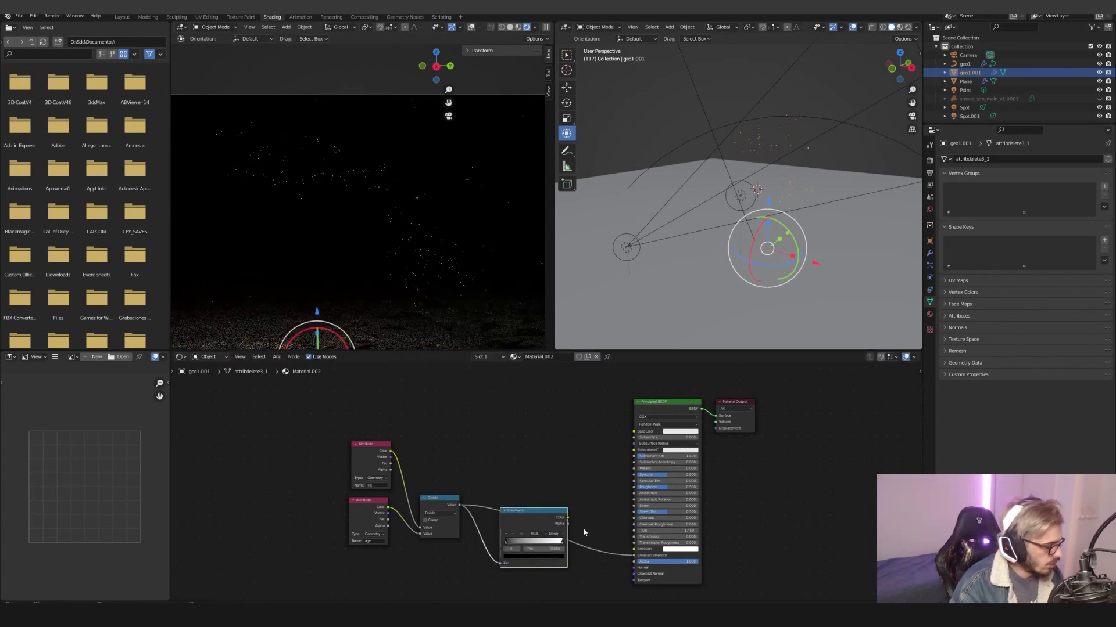
pyautogui.moveTo(568, 518); pyautogui.dragTo(631, 551)
pyautogui.moveTo(531, 511); pyautogui.dragTo(522, 549)
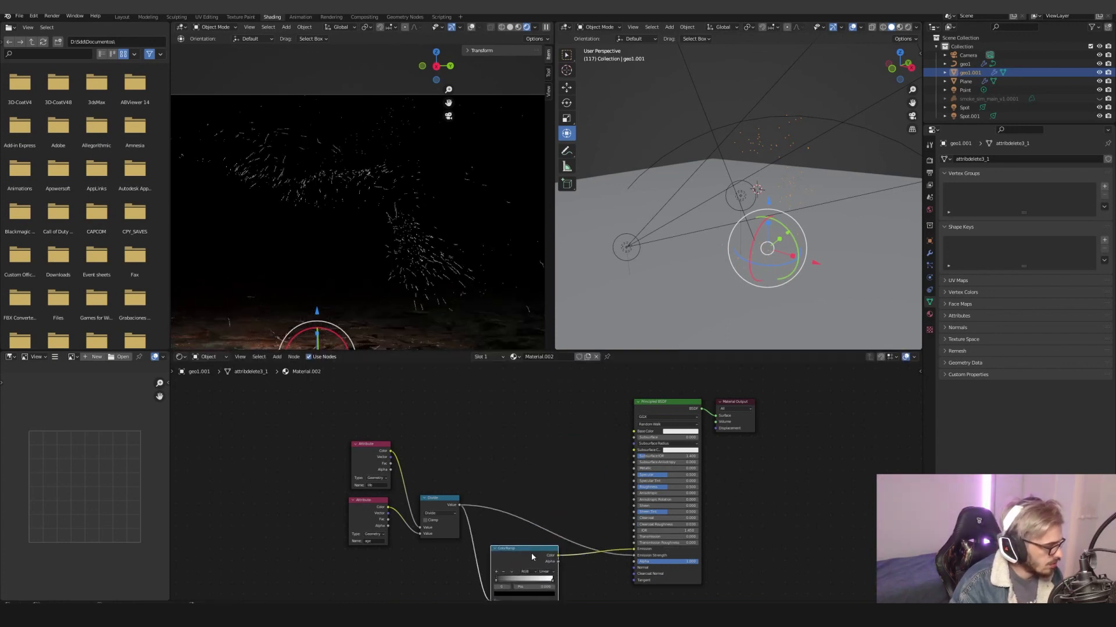
# Recolour the ColorRamp's end stop from white to magenta
pyautogui.click(552, 582)
pyautogui.click(550, 593)
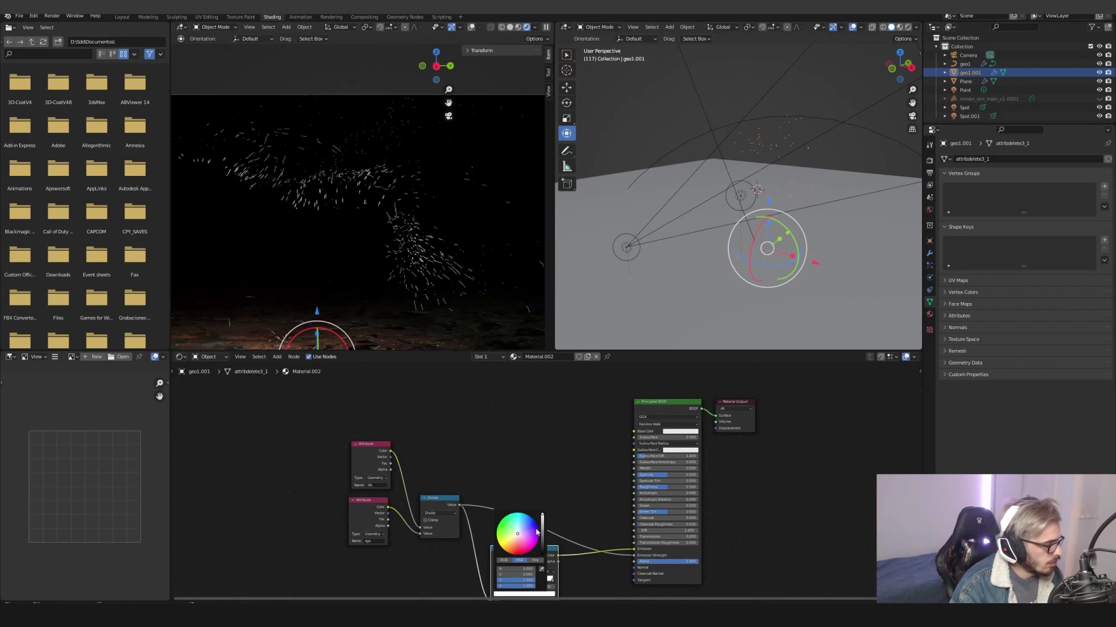
pyautogui.click(536, 542)
pyautogui.click(591, 483)
# Insert a second Math node on the link between the Divide node and Emission Strength
pyautogui.hotkey('shift', 'a')
pyautogui.click(587, 485)
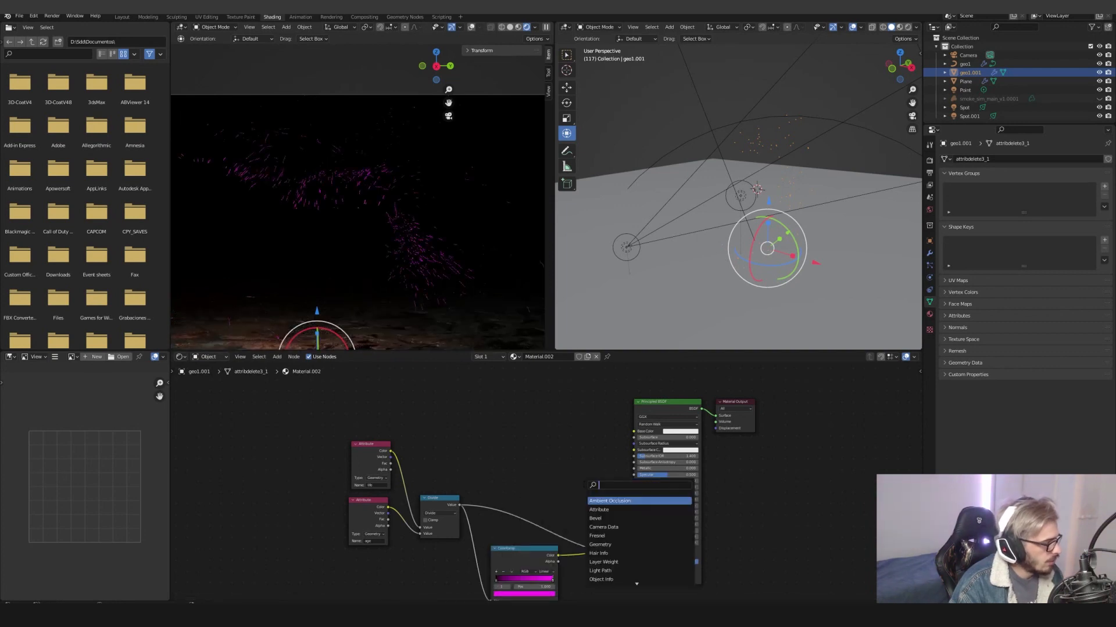
pyautogui.write('add')
pyautogui.press('Return')
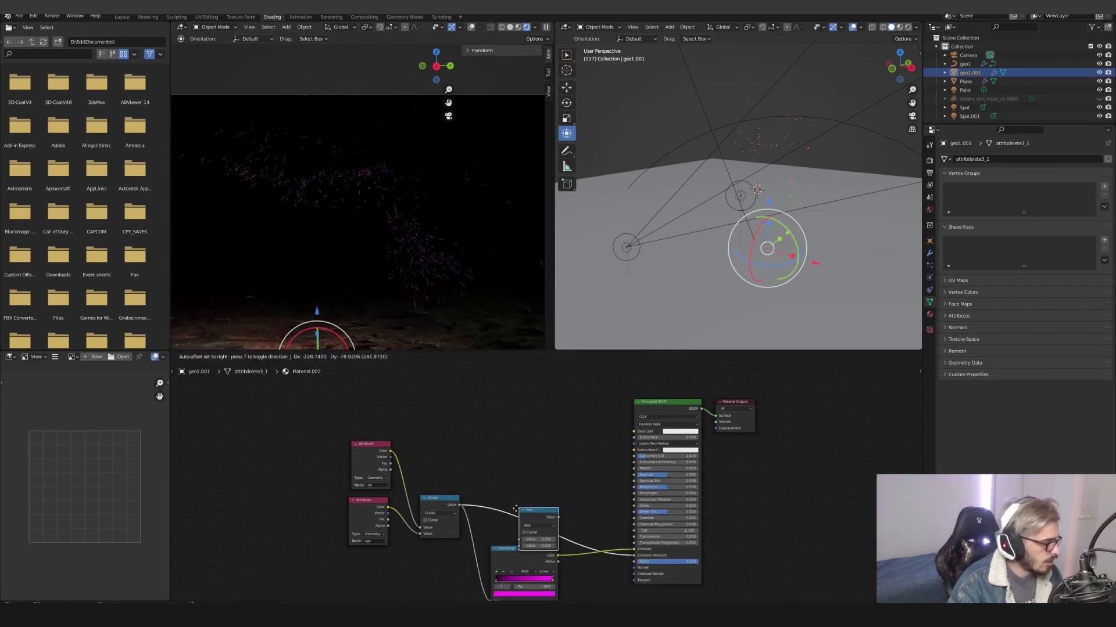
pyautogui.click(529, 517)
pyautogui.moveTo(528, 517); pyautogui.dragTo(542, 488)
# Set the new Math node to Multiply with a value of 8.7 to brighten the particle emission
pyautogui.click(546, 501)
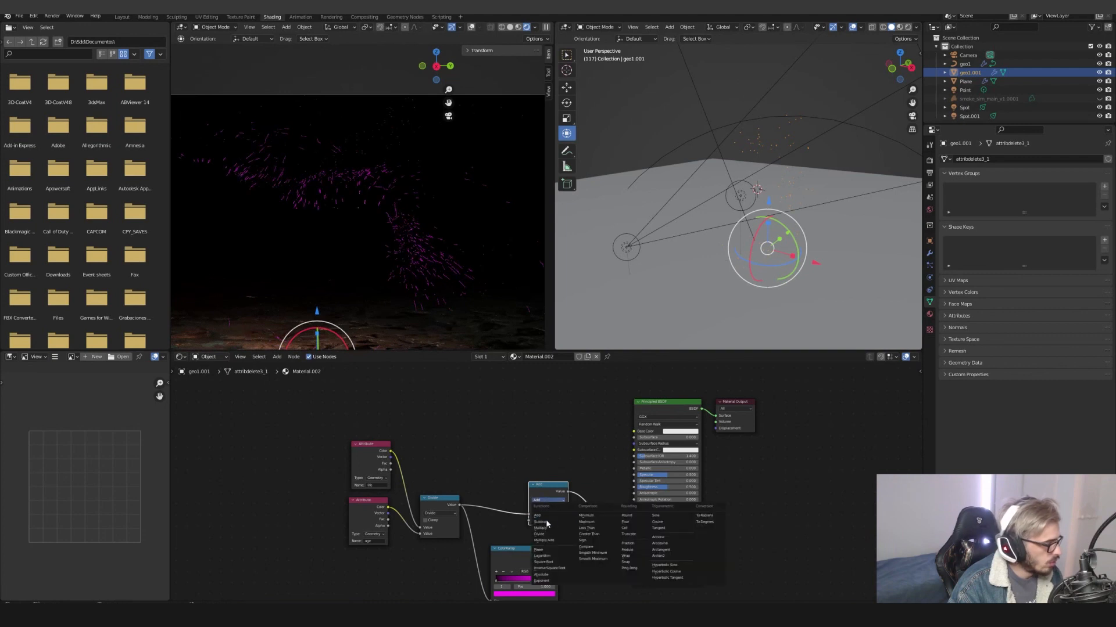
pyautogui.click(548, 525)
pyautogui.doubleClick(546, 520)
pyautogui.write('8.7')
pyautogui.press('Return')
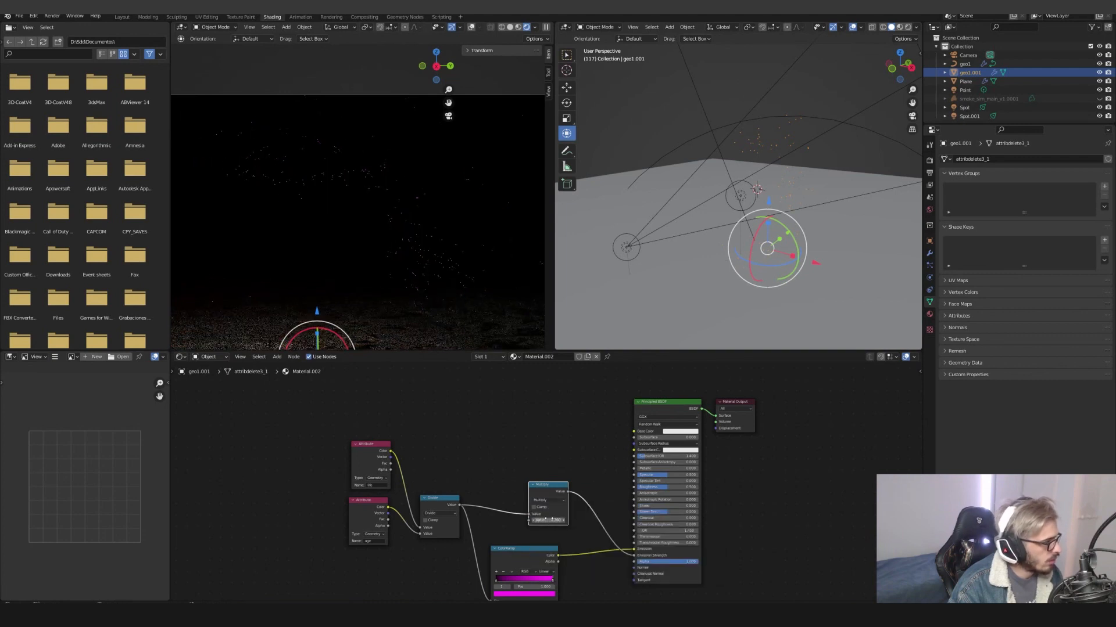
pyautogui.click(541, 450)
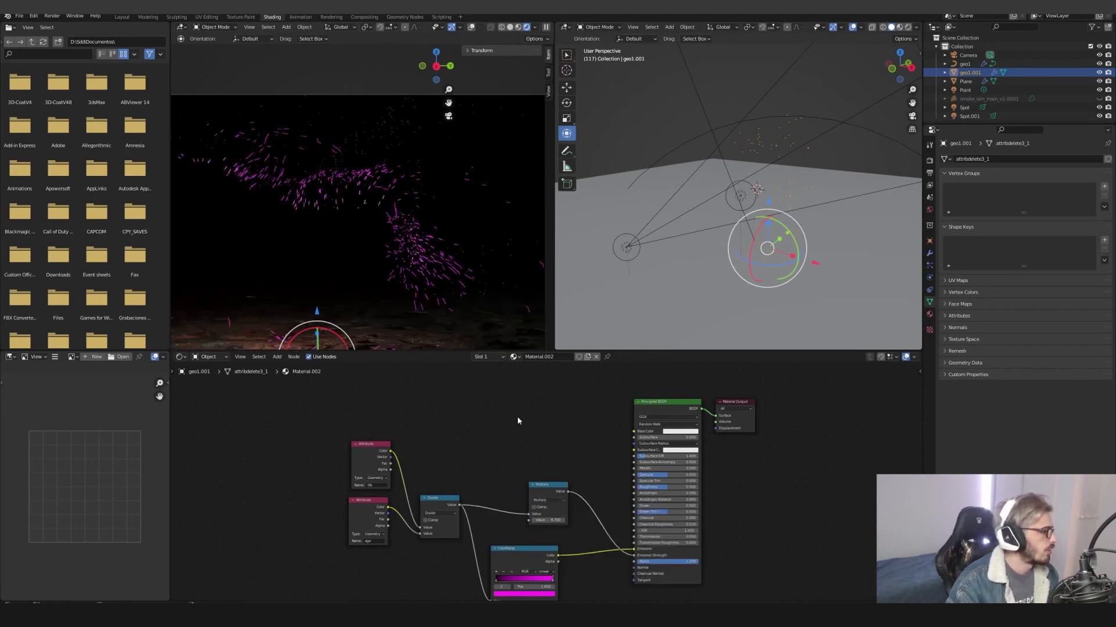
# Unhide the smoke volume and widen the rendered camera viewport
pyautogui.click(1098, 99)
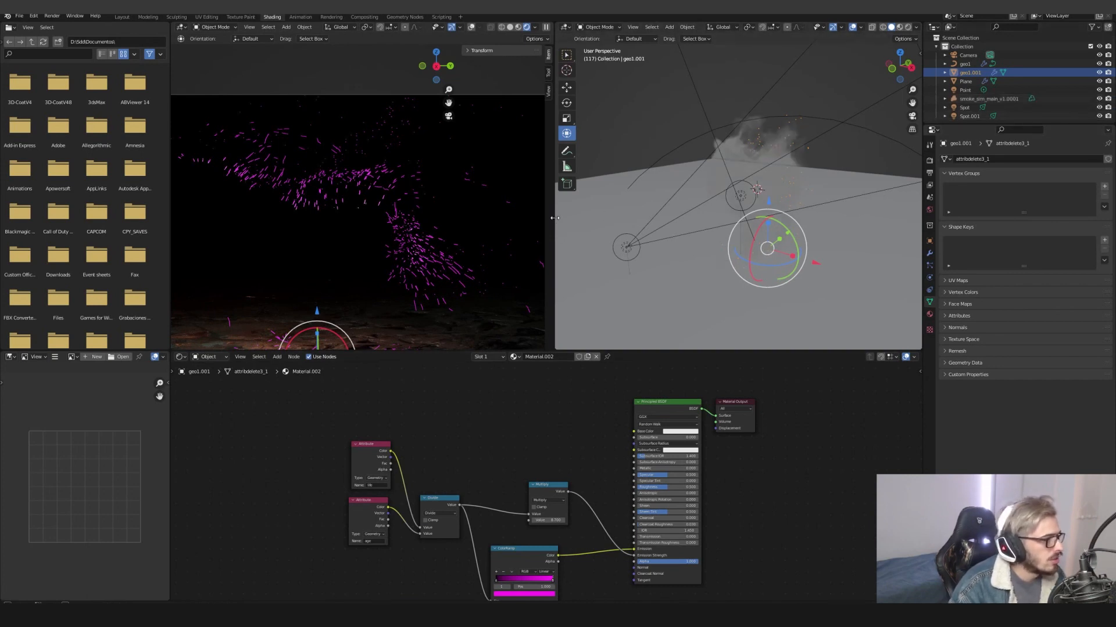
pyautogui.moveTo(554, 221); pyautogui.dragTo(813, 215)
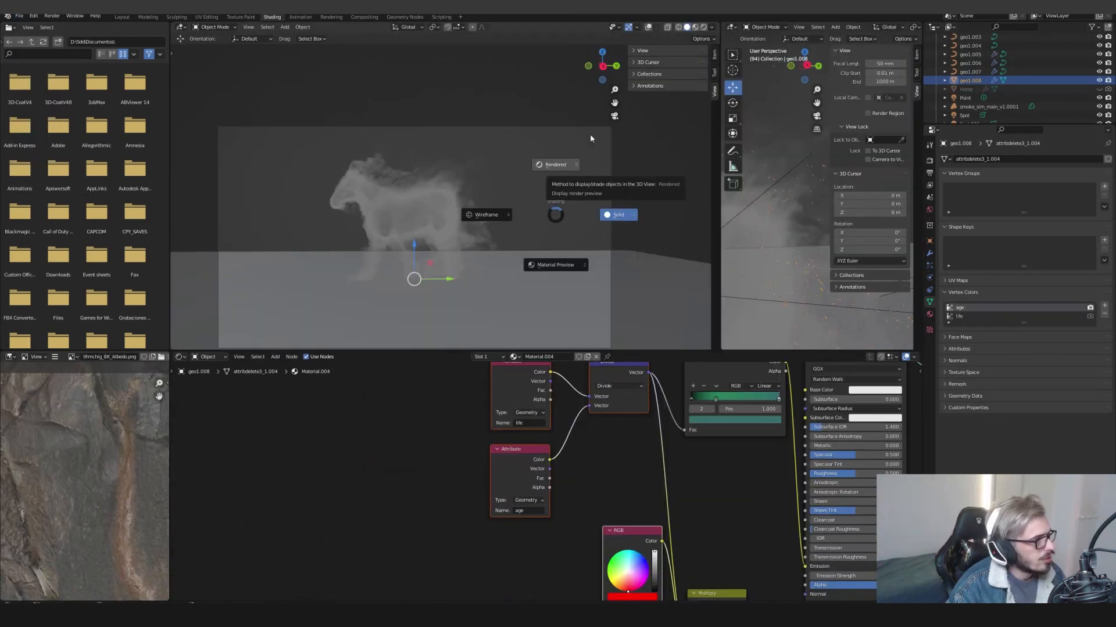
# Switch the camera viewport to rendered shading and pause its preview render
pyautogui.click(590, 139)
pyautogui.keyDown('shift'); pyautogui.moveTo(506, 206); pyautogui.dragTo(521, 179, button='middle'); pyautogui.keyUp('shift')
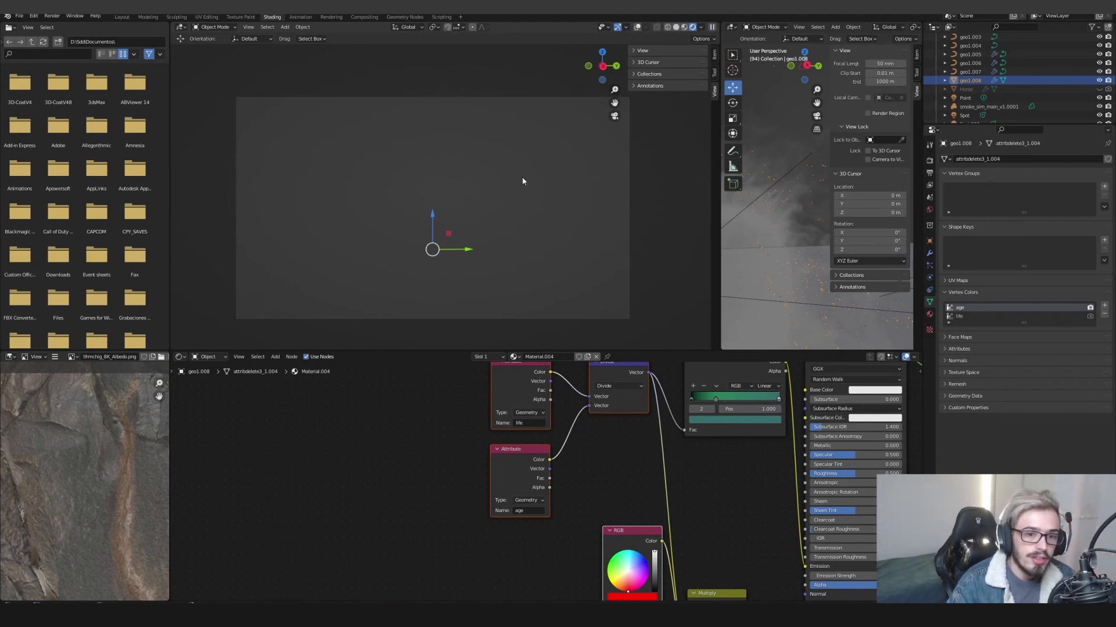
pyautogui.click(712, 27)
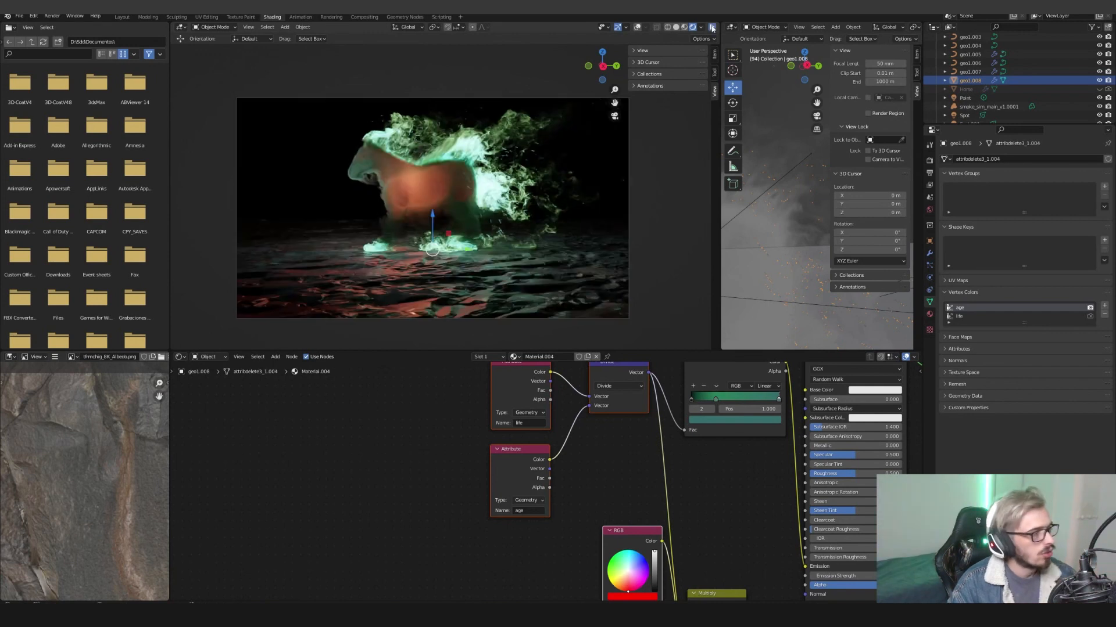